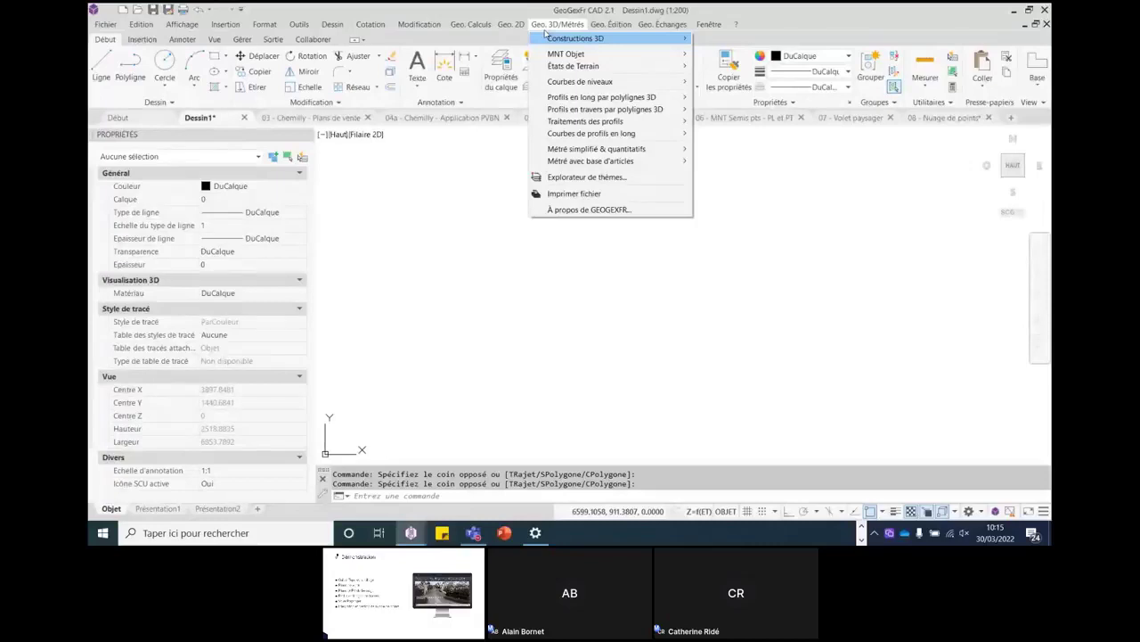
{"action": "mouse_move", "coordinate": [420, 24]}
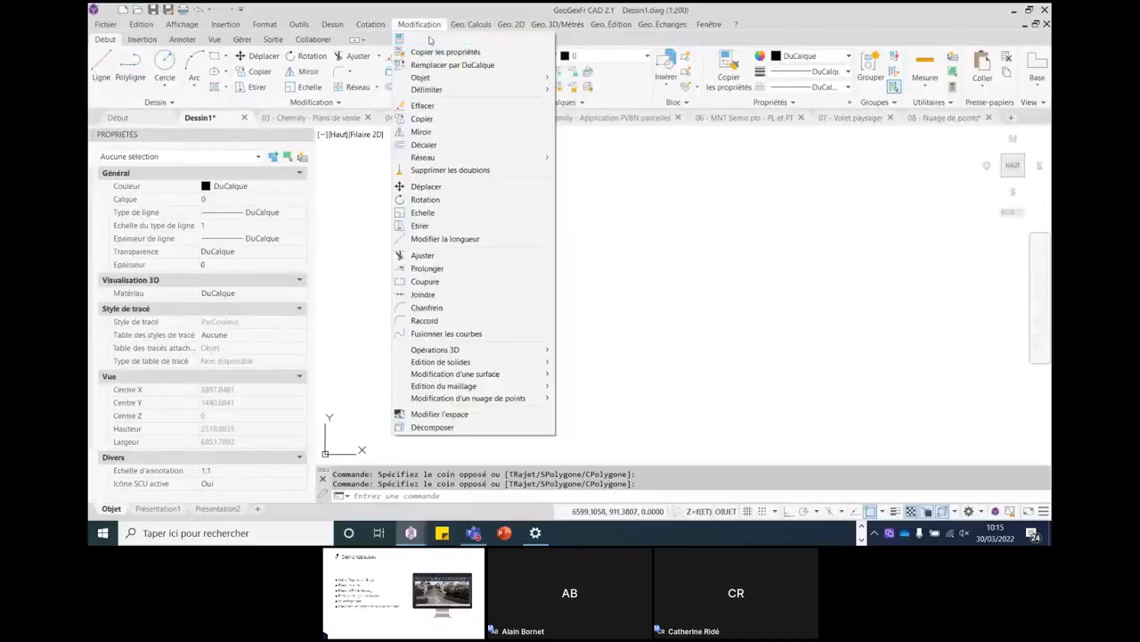
{"action": "left_click", "coordinate": [661, 247]}
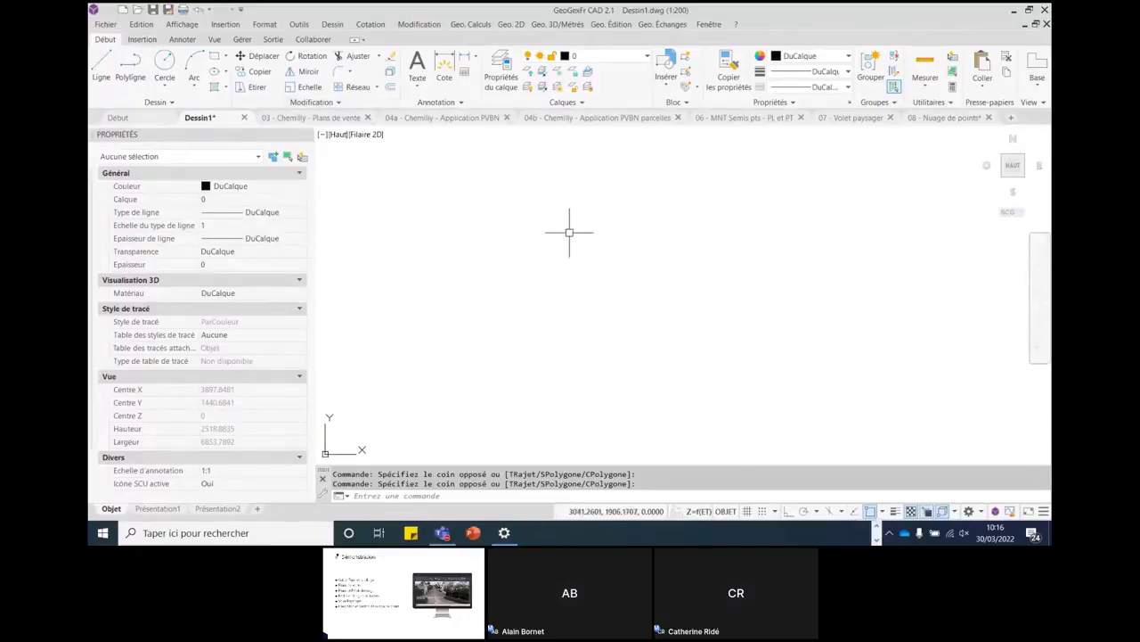
{"action": "left_click", "coordinate": [267, 25]}
{"action": "left_click", "coordinate": [422, 61]}
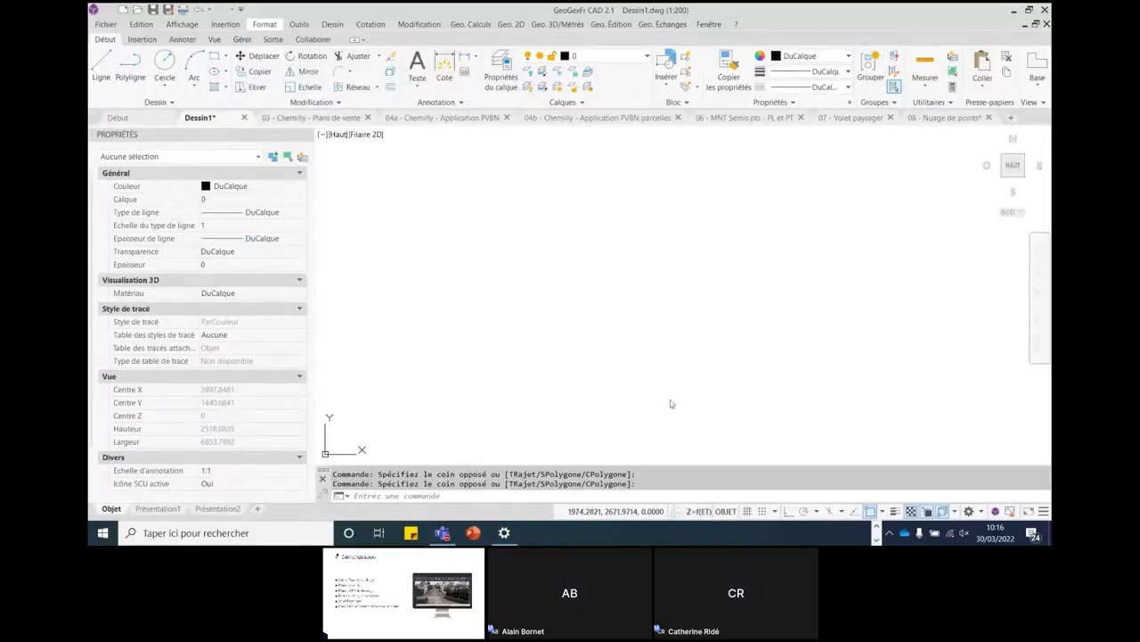
{"action": "left_click", "coordinate": [985, 514]}
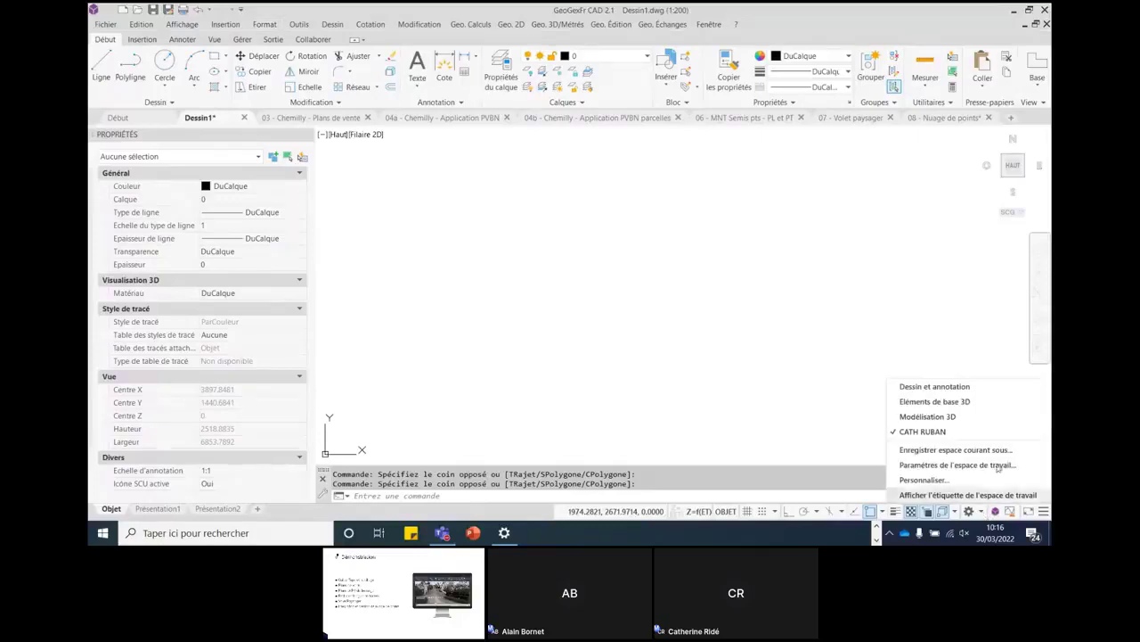
{"action": "key", "text": "Escape"}
{"action": "key", "text": "Escape"}
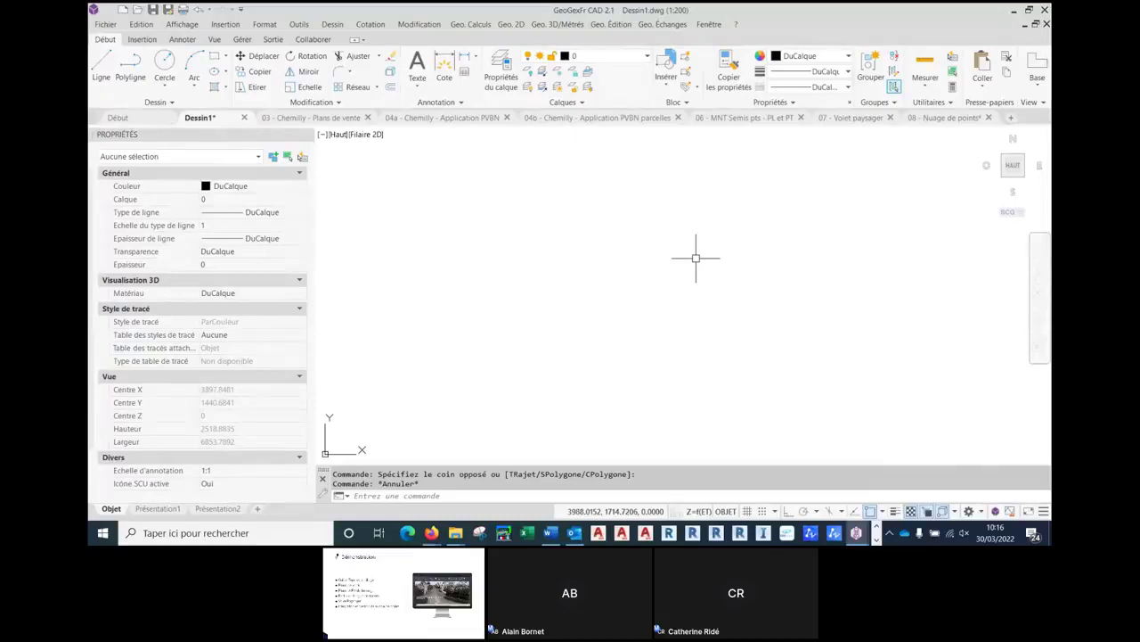
- Draw an open two-segment polyline through three points in the middle of the empty drawing
{"action": "type", "text": "p"}
{"action": "type", "text": "l"}
{"action": "key", "text": "Return"}
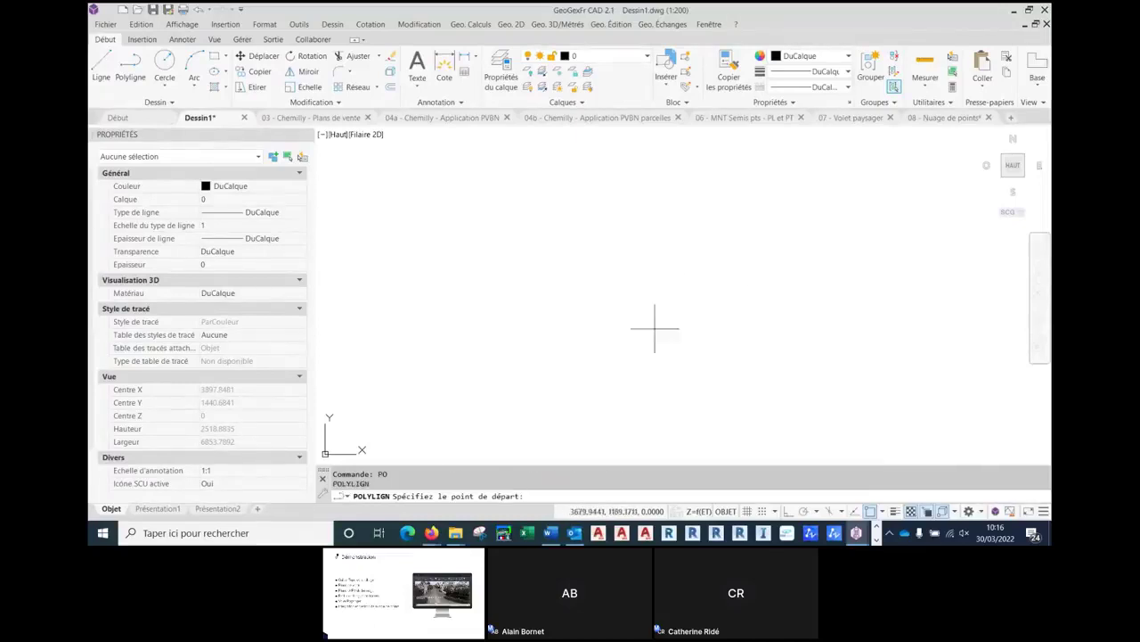
{"action": "left_click", "coordinate": [554, 269]}
{"action": "left_click", "coordinate": [675, 242]}
{"action": "left_click", "coordinate": [691, 309]}
{"action": "key", "text": "Return"}
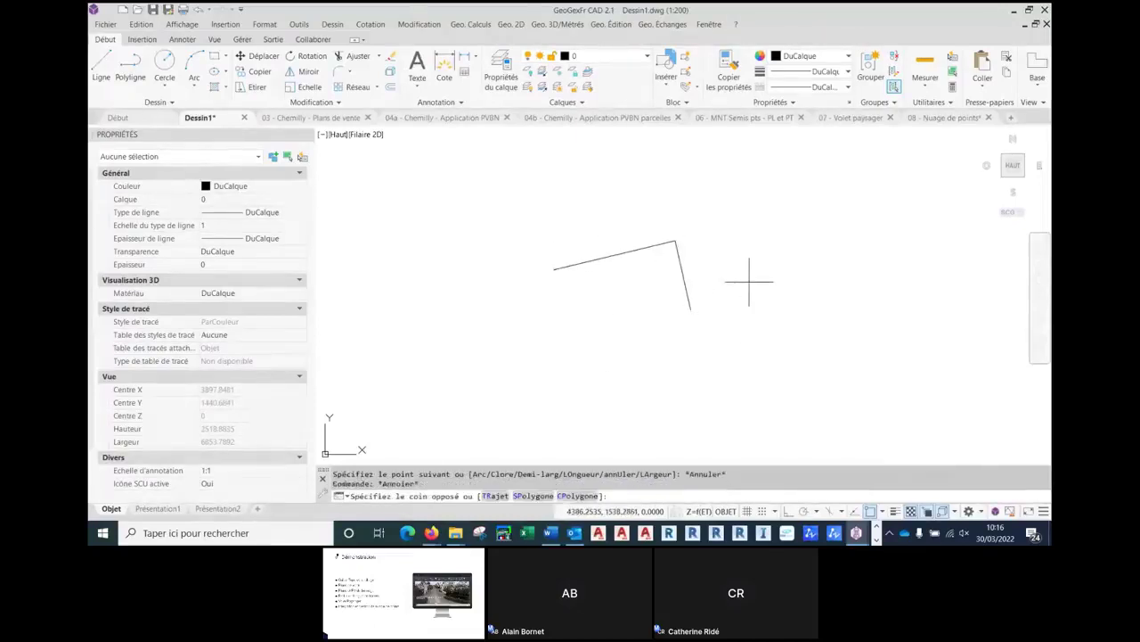
- Erase the two-segment polyline from the drawing
{"action": "left_click", "coordinate": [751, 275]}
{"action": "left_click", "coordinate": [525, 184]}
{"action": "key", "text": "Delete"}
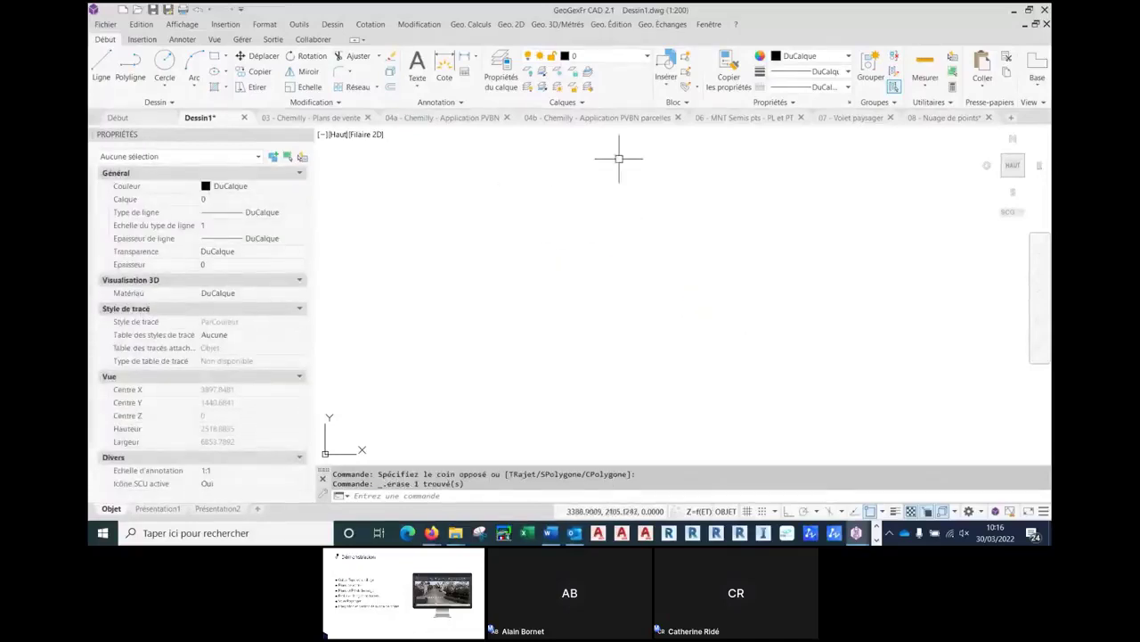
{"action": "left_click", "coordinate": [470, 25]}
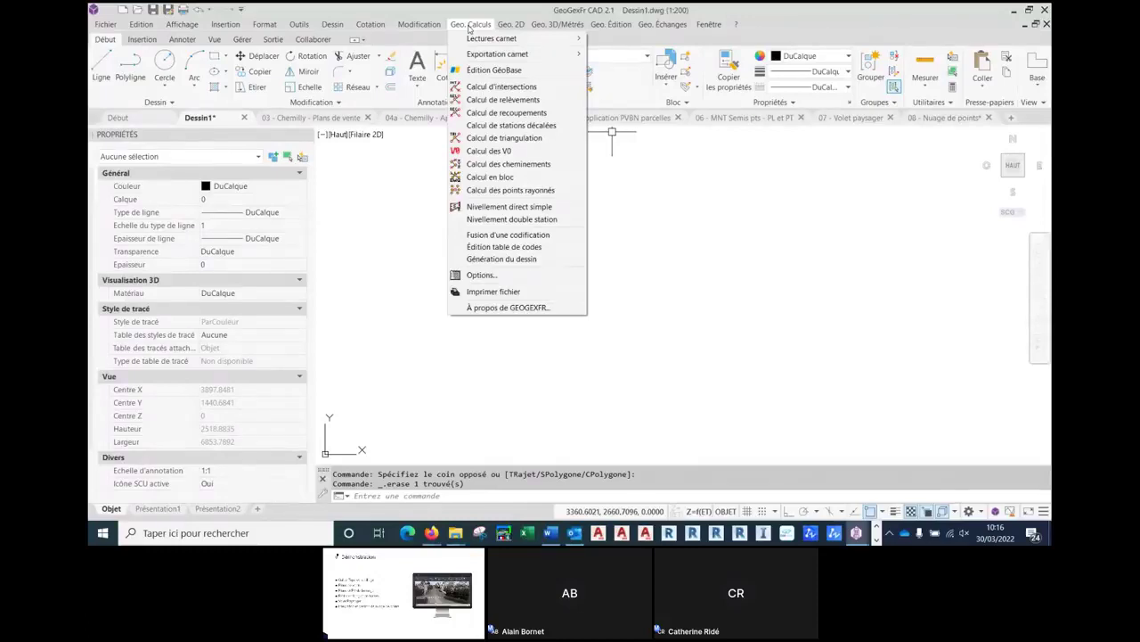
{"action": "mouse_move", "coordinate": [521, 26]}
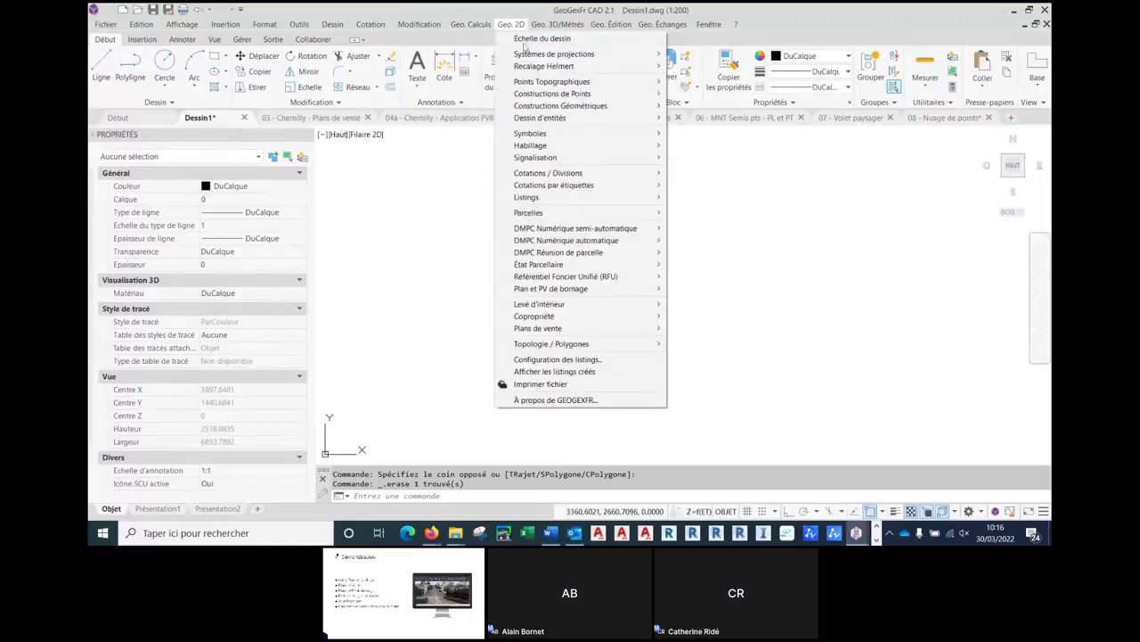
{"action": "mouse_move", "coordinate": [545, 289]}
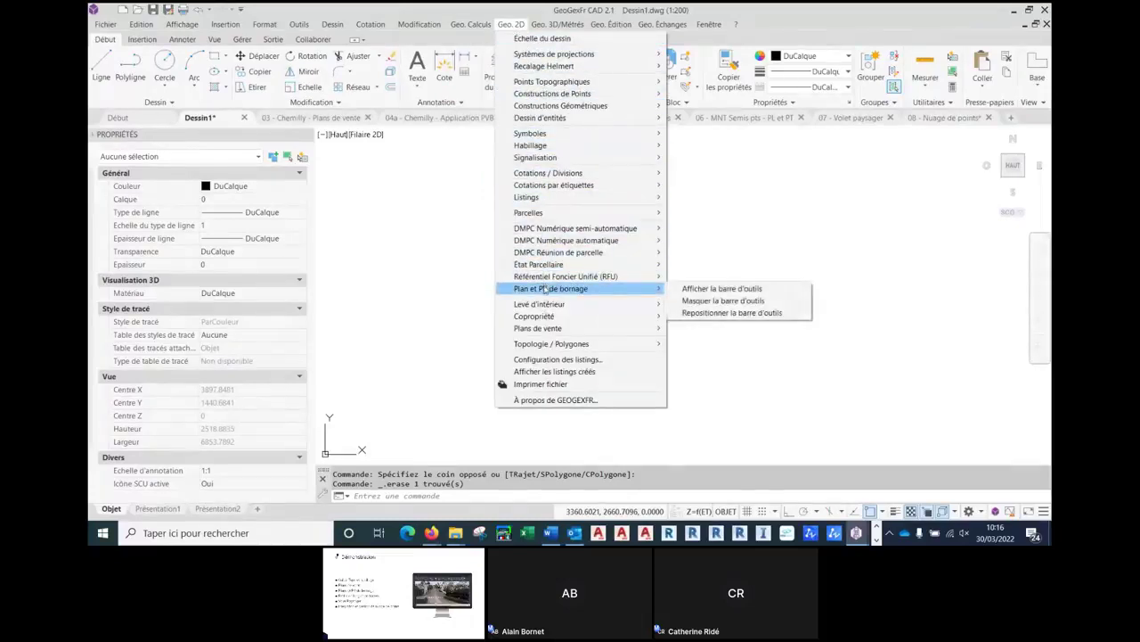
{"action": "mouse_move", "coordinate": [548, 328]}
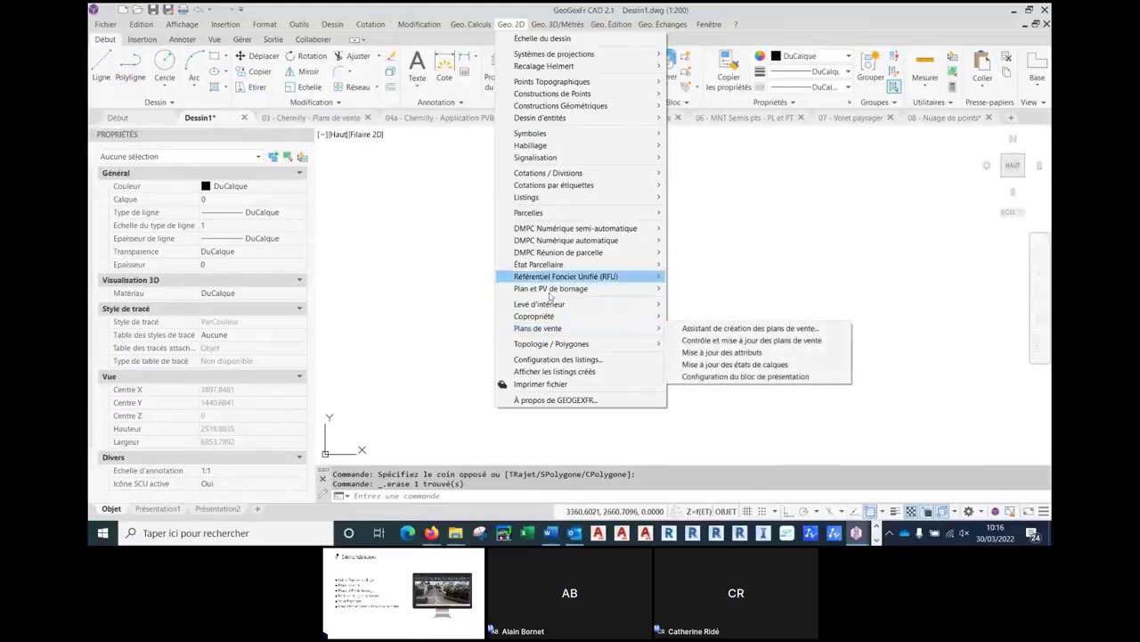
{"action": "mouse_move", "coordinate": [561, 33]}
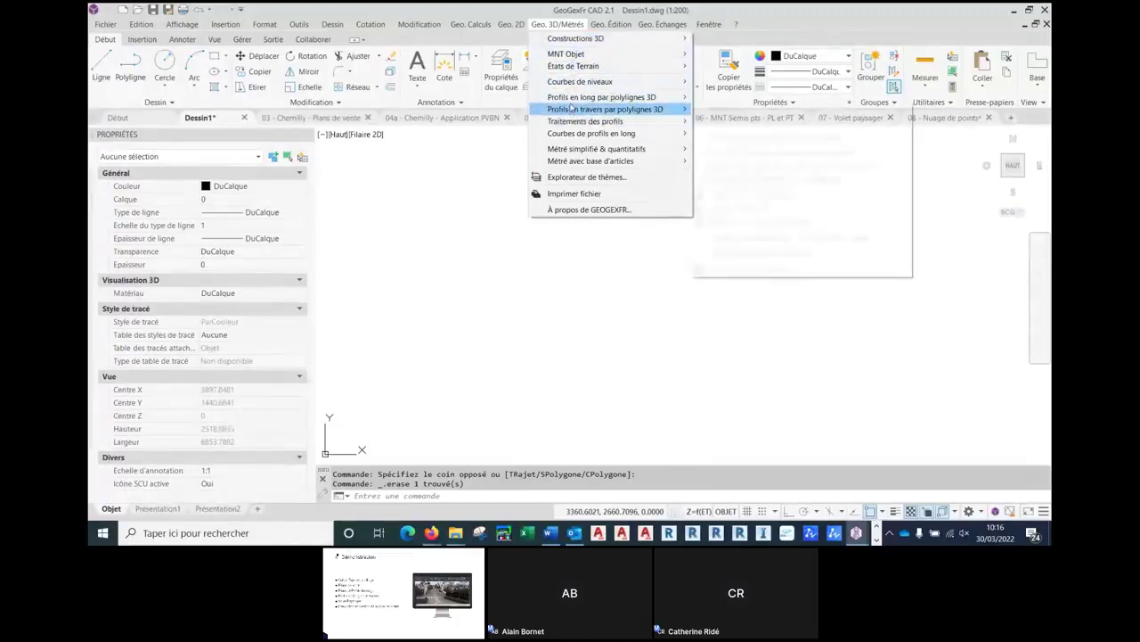
{"action": "mouse_move", "coordinate": [571, 100]}
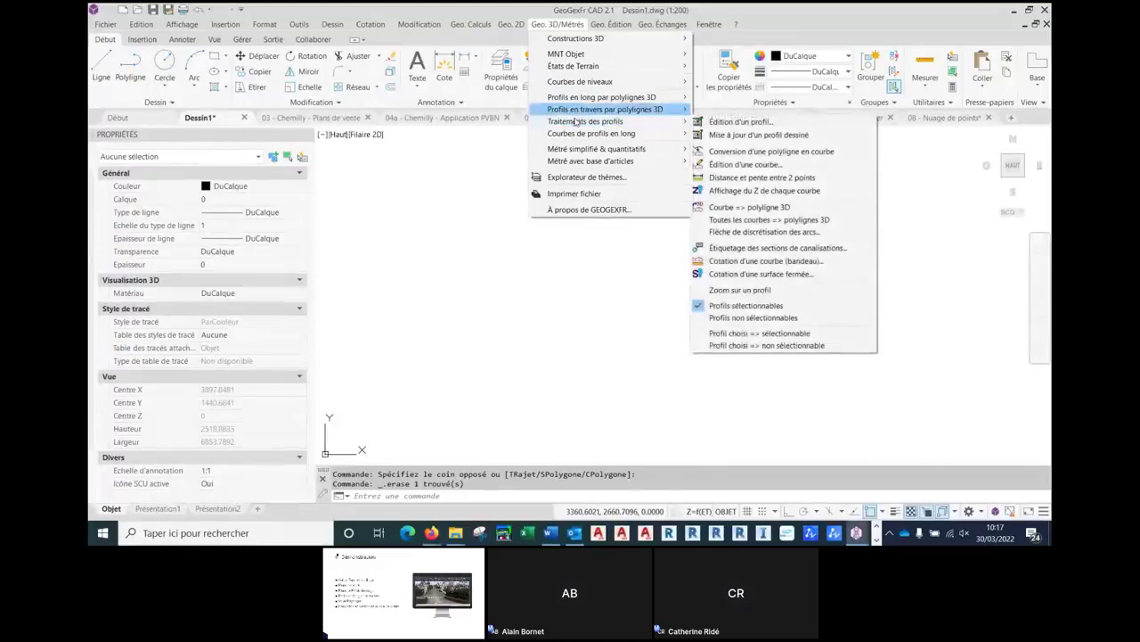
{"action": "mouse_move", "coordinate": [659, 25]}
{"action": "mouse_move", "coordinate": [619, 29]}
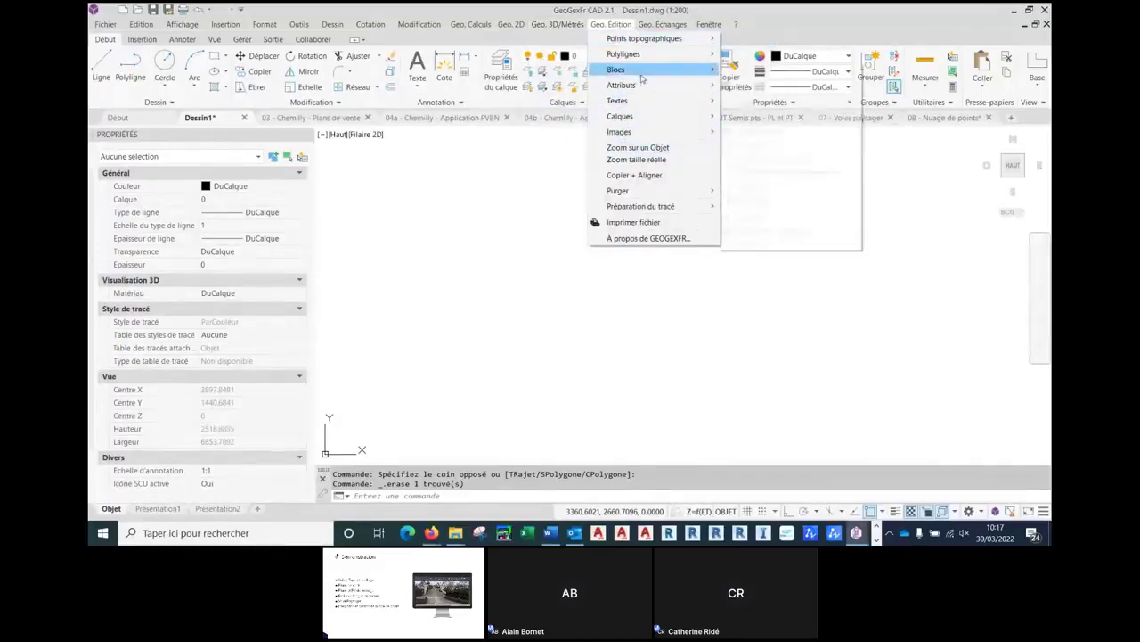
{"action": "mouse_move", "coordinate": [642, 124]}
{"action": "mouse_move", "coordinate": [646, 205]}
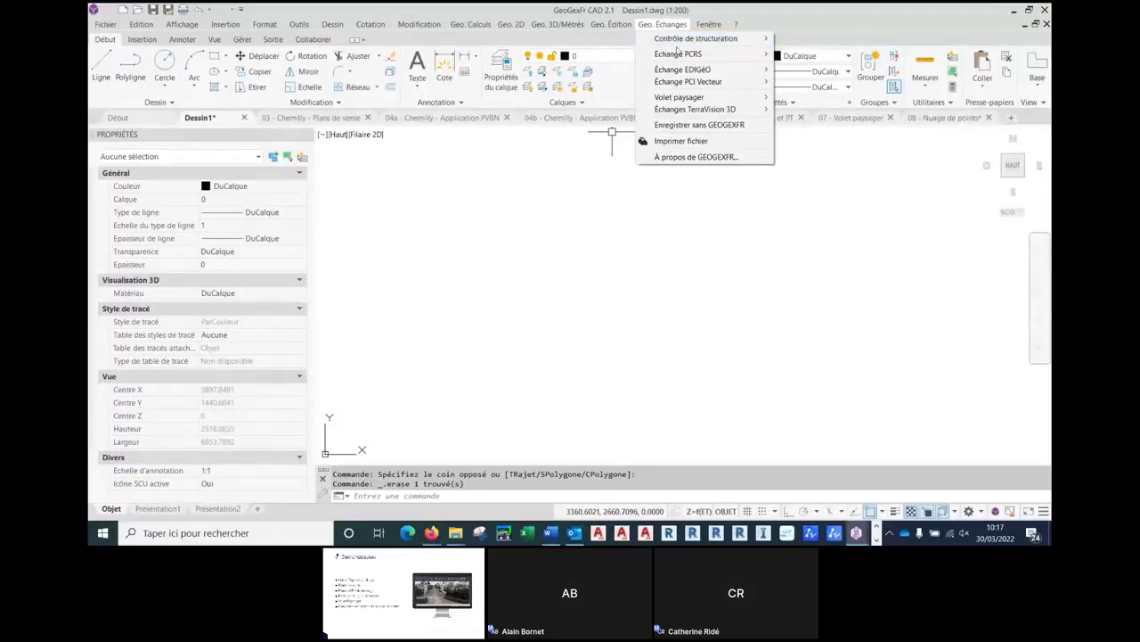
{"action": "mouse_move", "coordinate": [676, 102]}
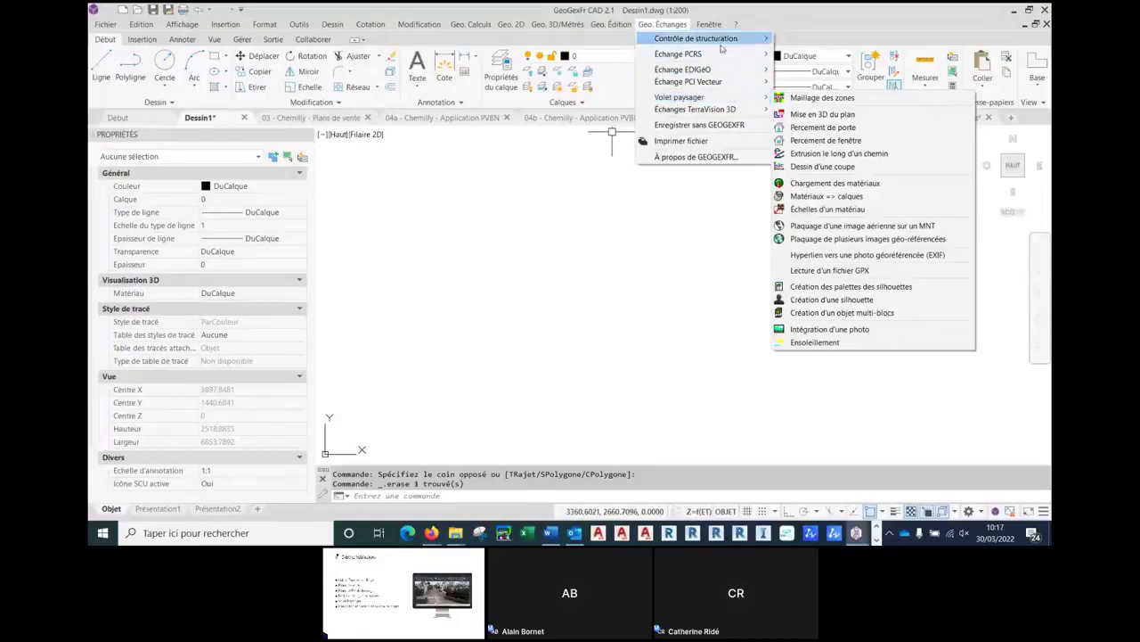
{"action": "mouse_move", "coordinate": [716, 30]}
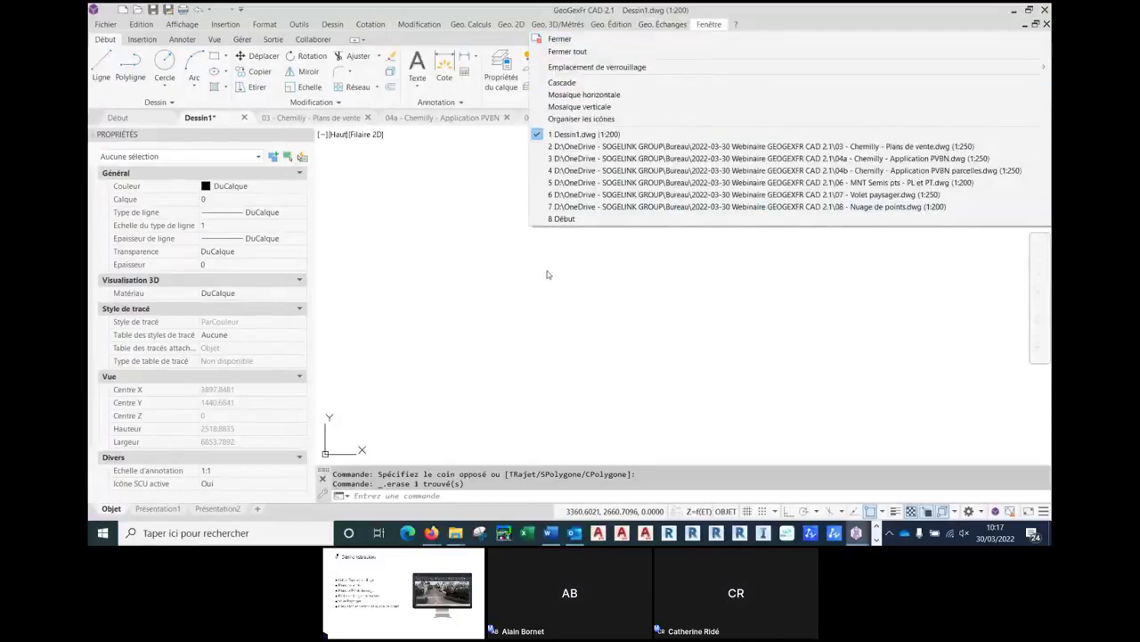
{"action": "left_click", "coordinate": [482, 308]}
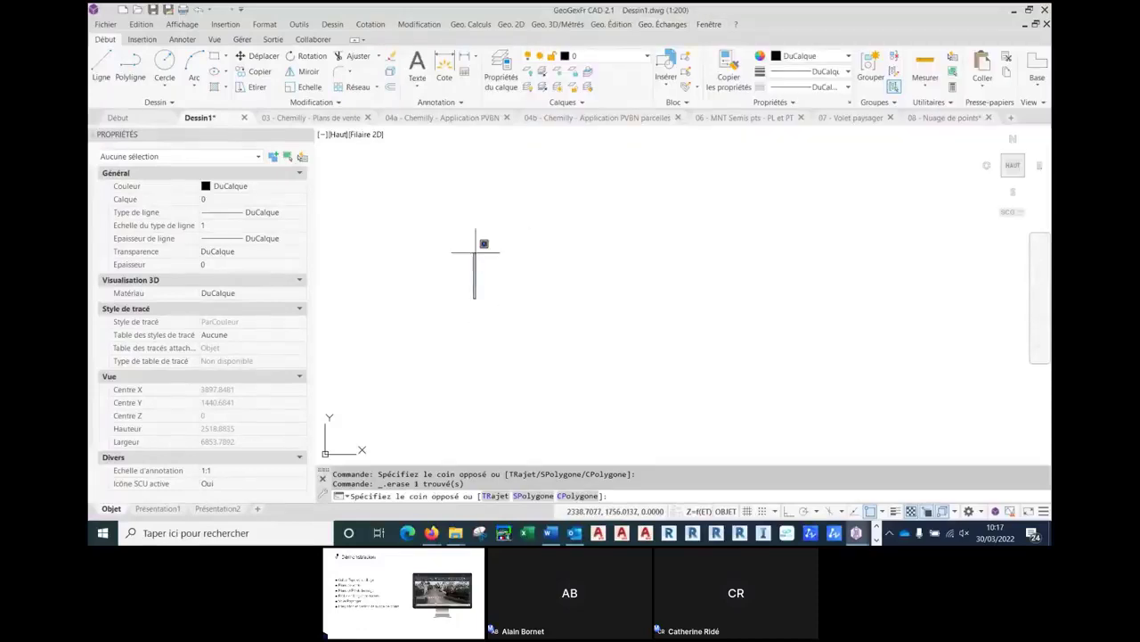
{"action": "key", "text": "Escape"}
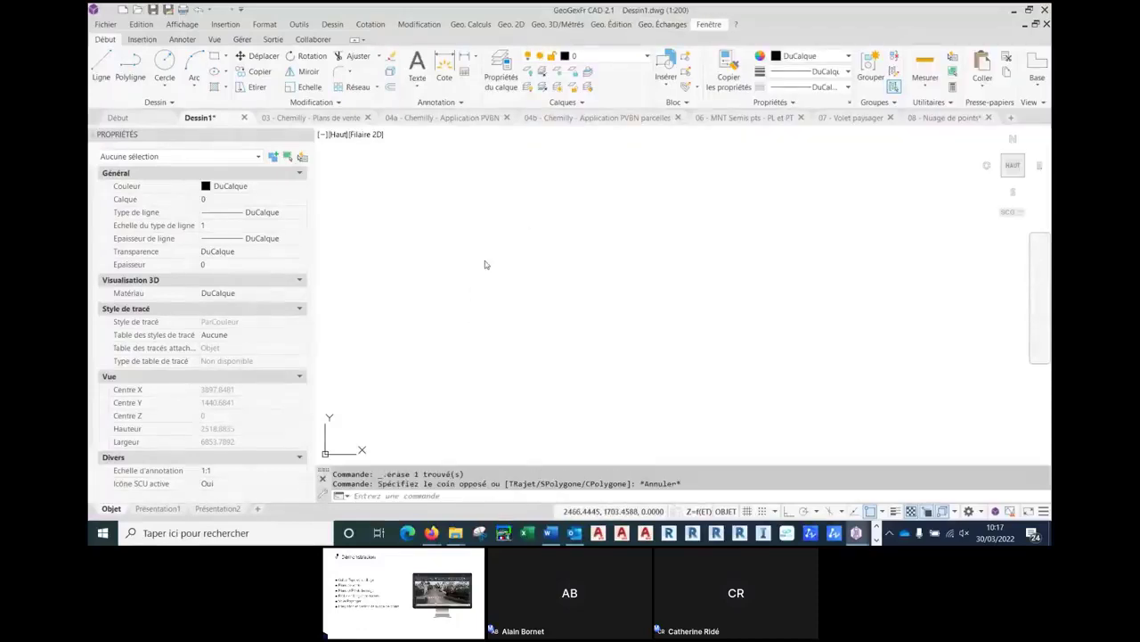
- Open the GéoBase editor and generate the drawing from the whole GéoBase, processing both measurements and points
{"action": "left_click", "coordinate": [486, 25]}
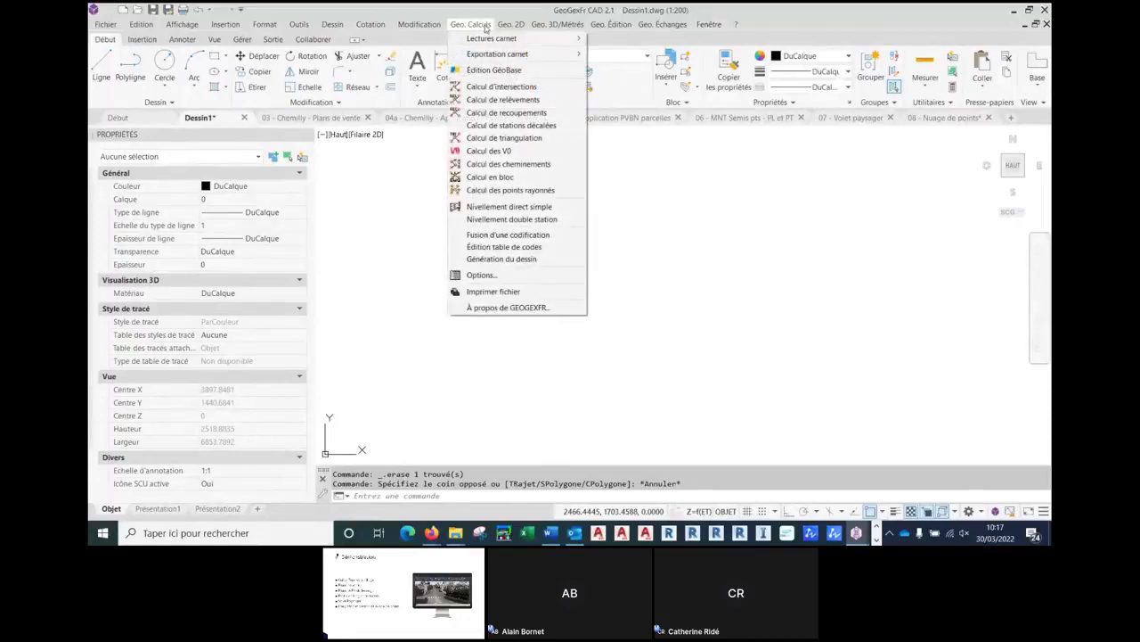
{"action": "left_click", "coordinate": [504, 71]}
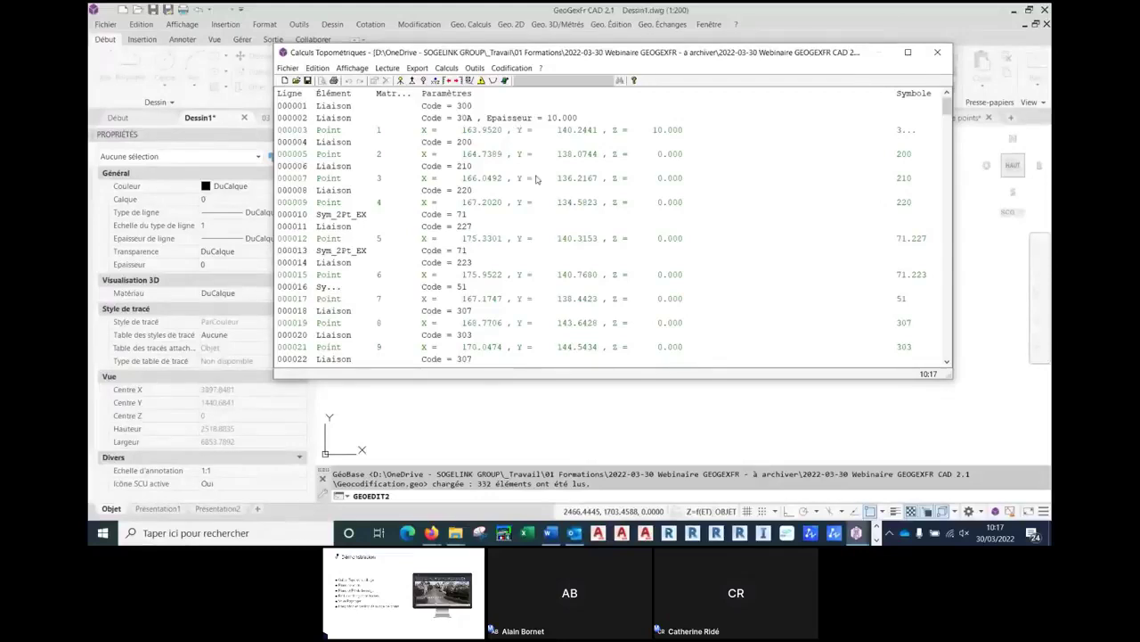
{"action": "left_click", "coordinate": [443, 68]}
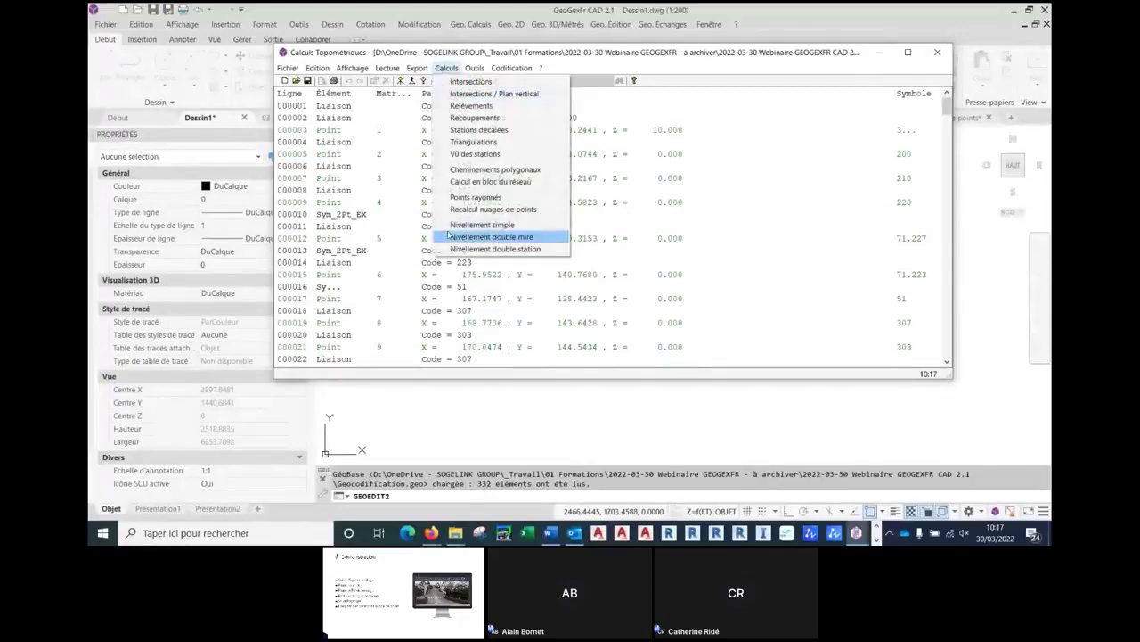
{"action": "mouse_move", "coordinate": [510, 69]}
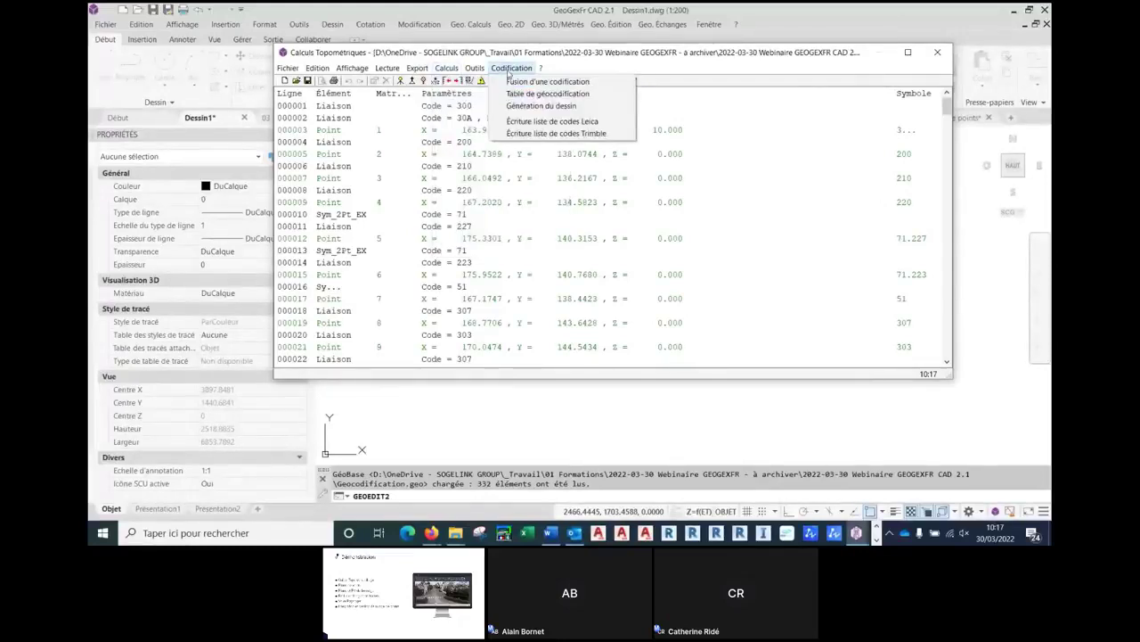
{"action": "left_click", "coordinate": [514, 107]}
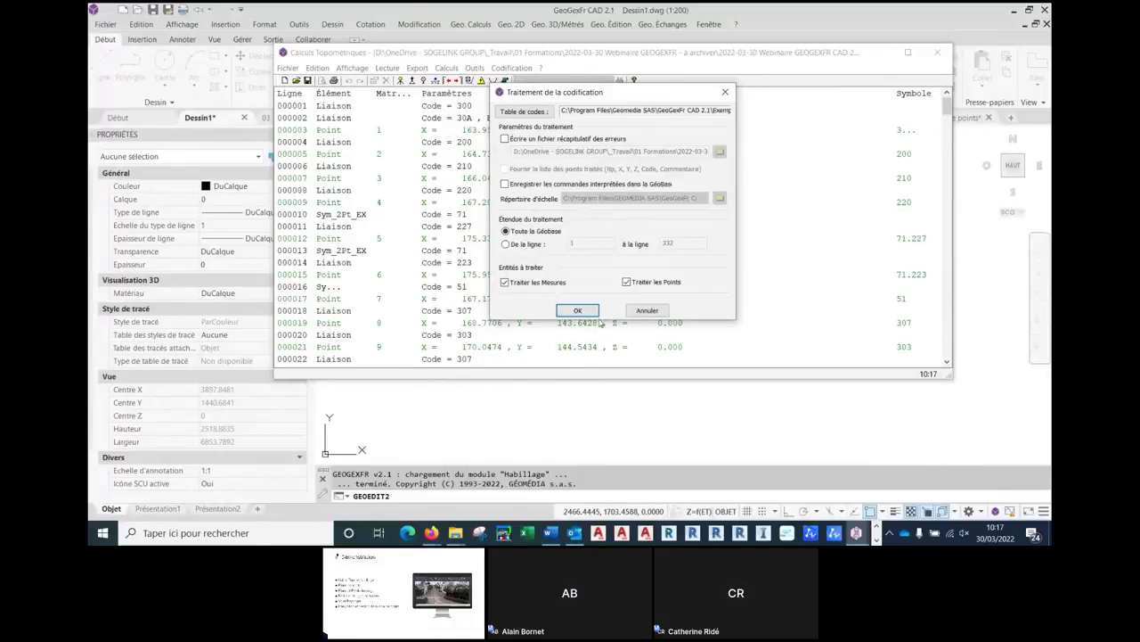
{"action": "left_click", "coordinate": [579, 310]}
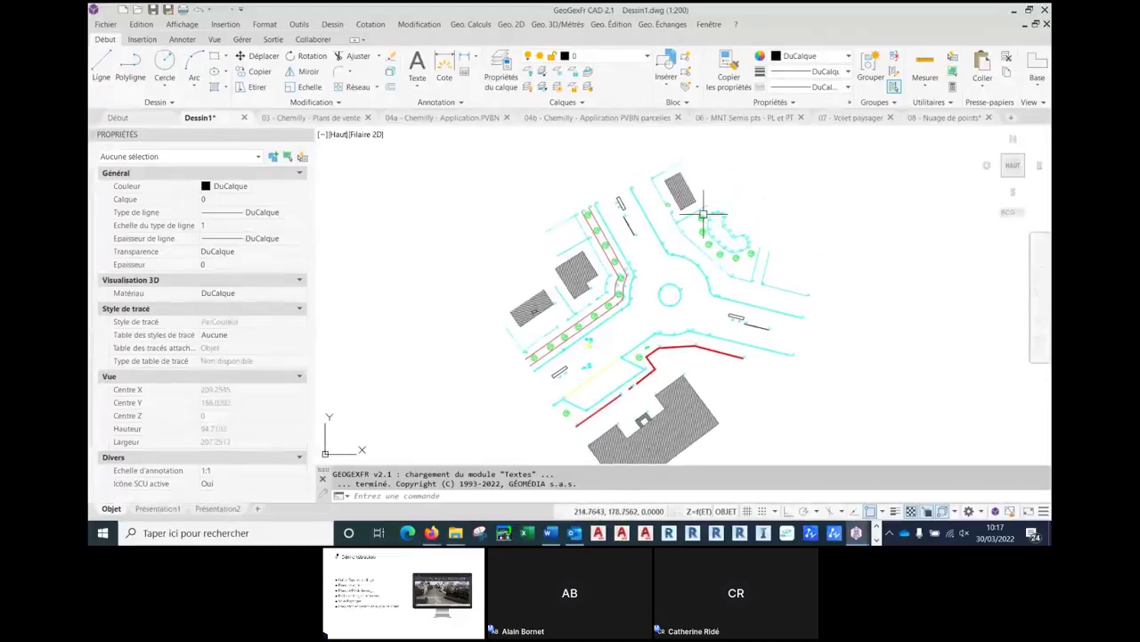
- Make Bati_H the current layer by picking the hatch of the building near the planted area
{"action": "scroll", "coordinate": [713, 239], "scroll_direction": "up", "scroll_amount": 1}
{"action": "scroll", "coordinate": [779, 306], "scroll_direction": "up", "scroll_amount": 1}
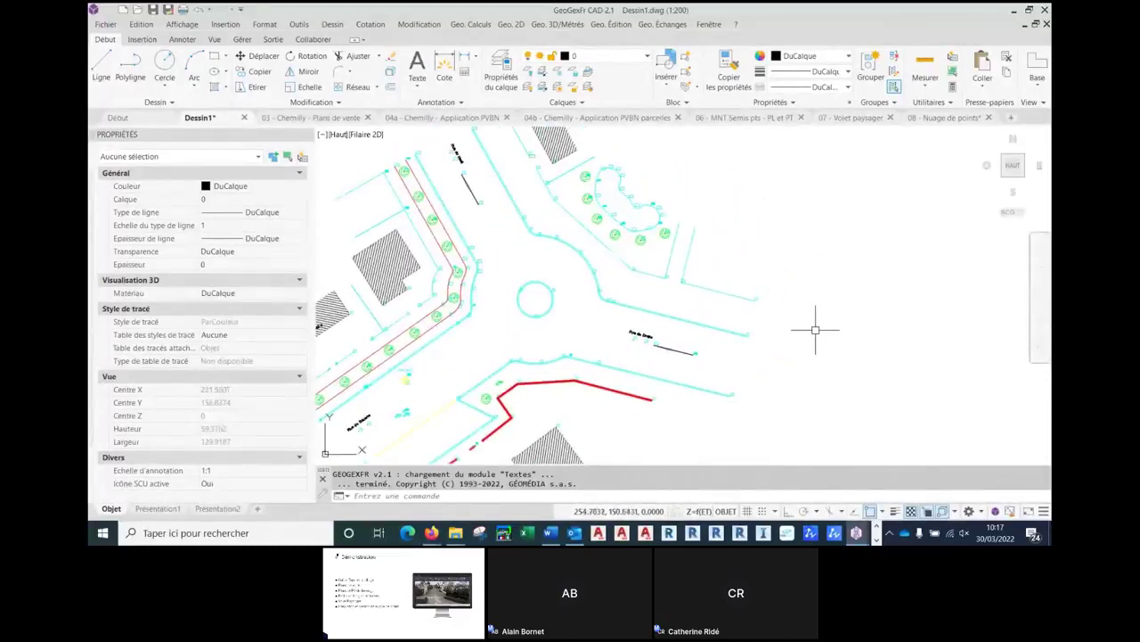
{"action": "scroll", "coordinate": [552, 149], "scroll_direction": "up", "scroll_amount": 2}
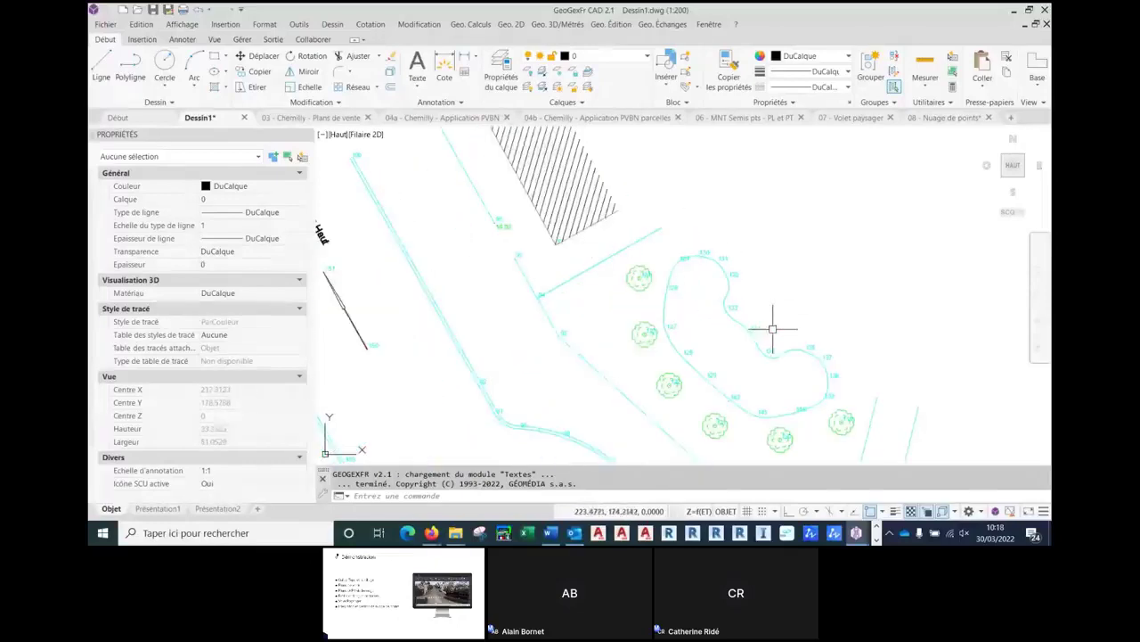
{"action": "mouse_move", "coordinate": [772, 328]}
{"action": "middle_mouse_down"}
{"action": "mouse_move", "coordinate": [721, 249]}
{"action": "mouse_move", "coordinate": [692, 231]}
{"action": "mouse_move", "coordinate": [723, 325]}
{"action": "middle_mouse_up"}
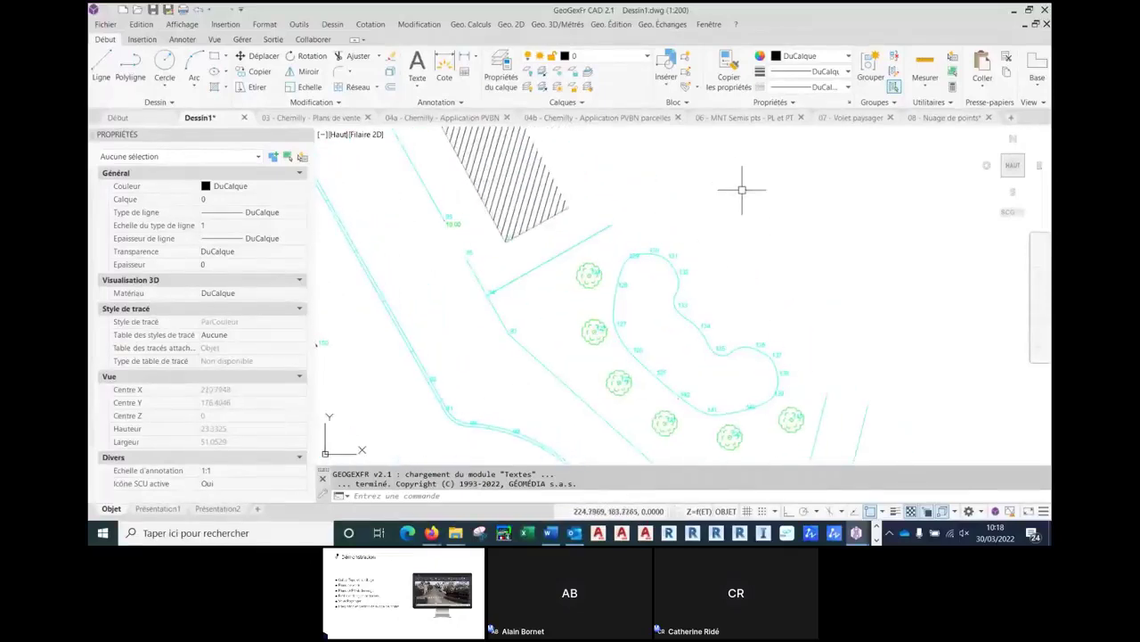
{"action": "left_click", "coordinate": [587, 72]}
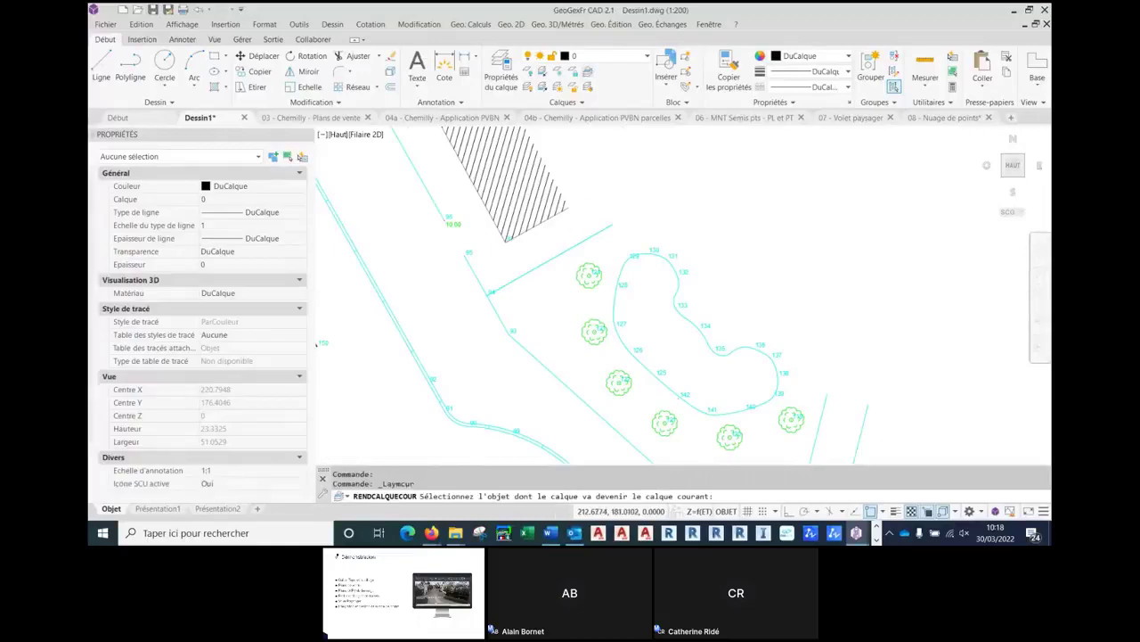
{"action": "scroll", "coordinate": [549, 217], "scroll_direction": "up", "scroll_amount": 2}
{"action": "left_click", "coordinate": [544, 211]}
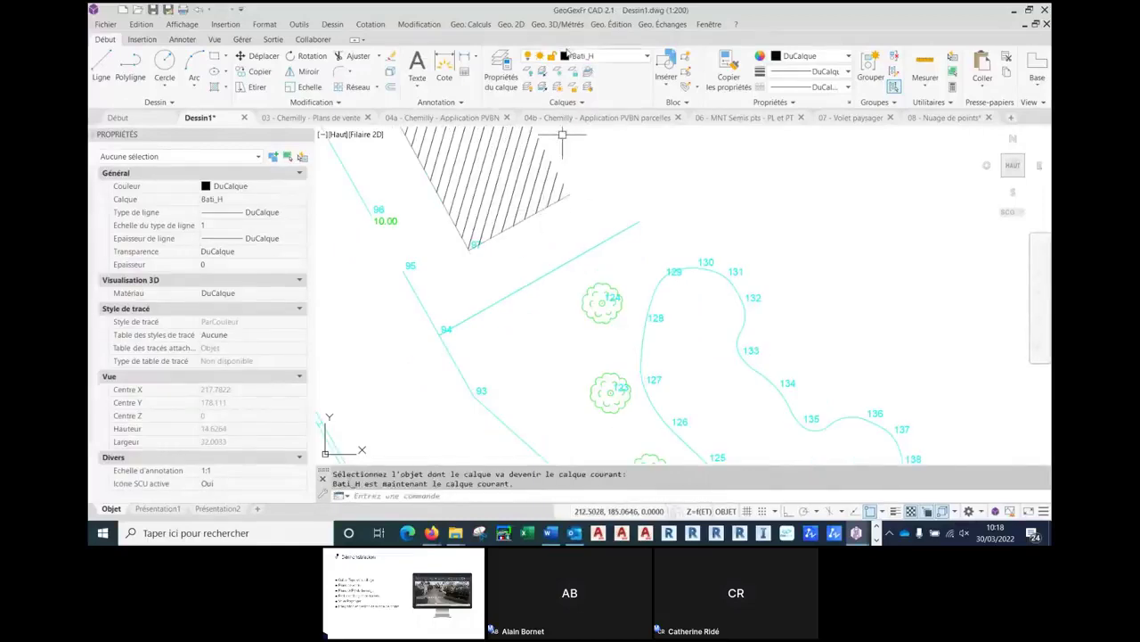
- Make Bati the current layer by picking the outline of the same hatched building
{"action": "key", "text": "Return"}
{"action": "scroll", "coordinate": [548, 218], "scroll_direction": "up", "scroll_amount": 2}
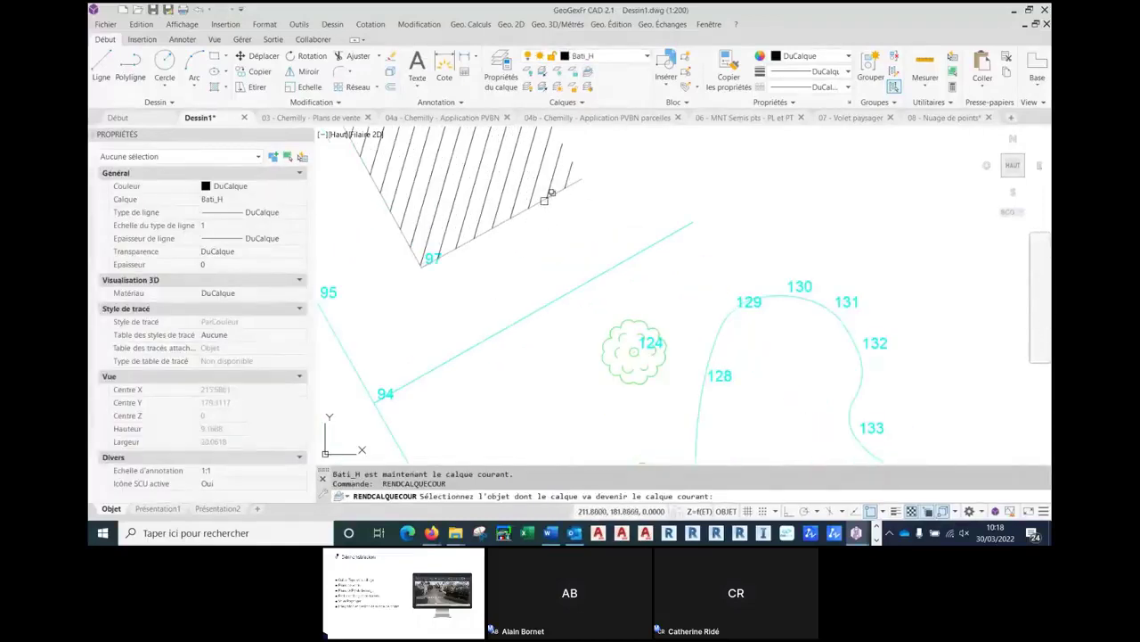
{"action": "left_click", "coordinate": [544, 199]}
{"action": "left_click", "coordinate": [589, 247]}
- Draw a rectangle for a new building on the Bati layer, east of the roundabout beside the planted area
{"action": "scroll", "coordinate": [600, 207], "scroll_direction": "down", "scroll_amount": 2}
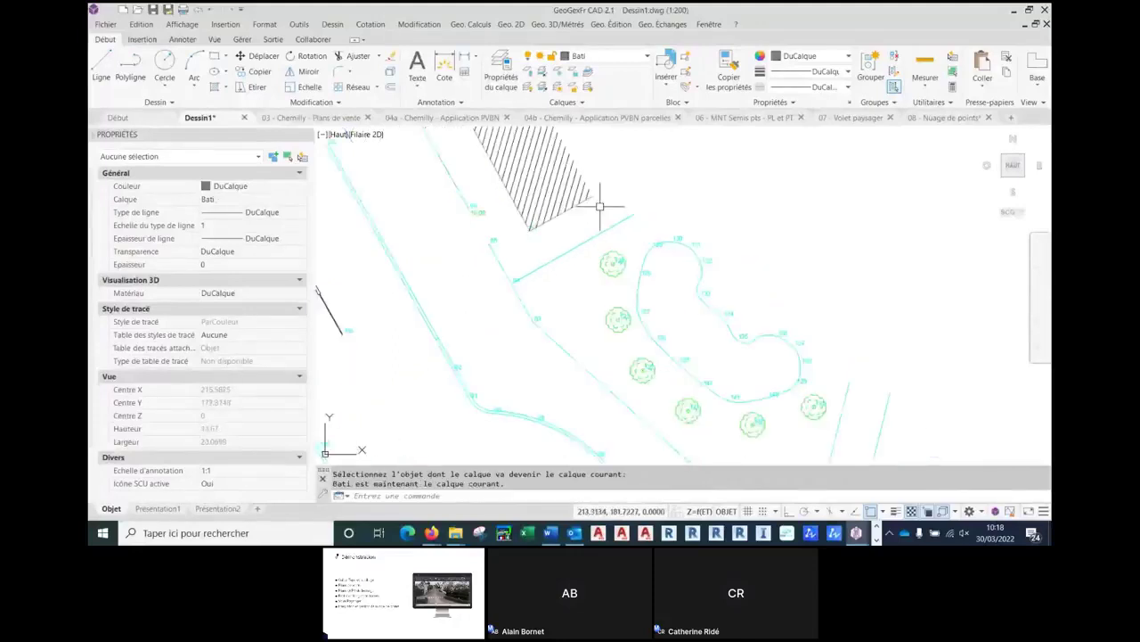
{"action": "scroll", "coordinate": [599, 206], "scroll_direction": "down", "scroll_amount": 3}
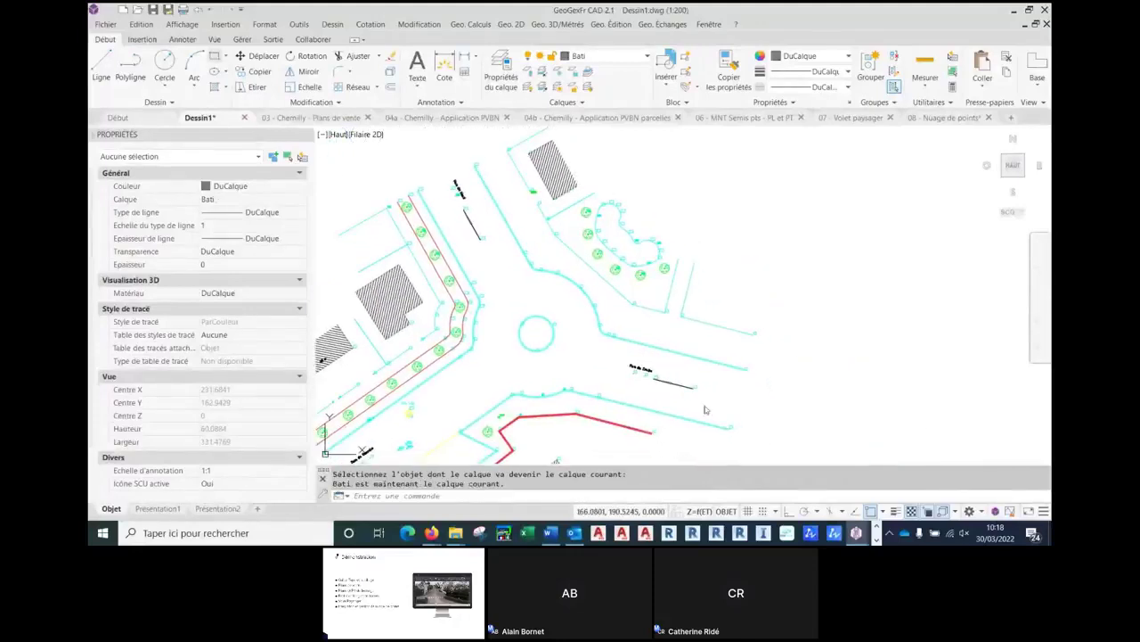
{"action": "type", "text": "rec"}
{"action": "key", "text": "Return"}
{"action": "left_click", "coordinate": [701, 306]}
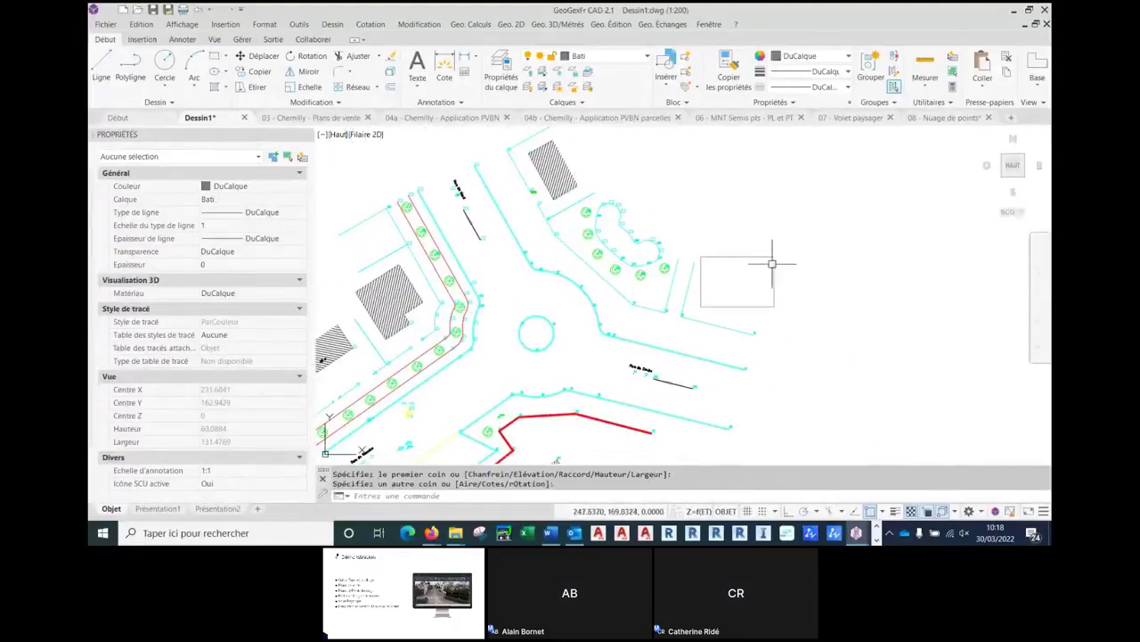
- Rotate the new building rectangle about its southwest corner until it is parallel to the adjacent property line
{"action": "left_click", "coordinate": [772, 264]}
{"action": "left_click", "coordinate": [774, 298]}
{"action": "left_click", "coordinate": [701, 306]}
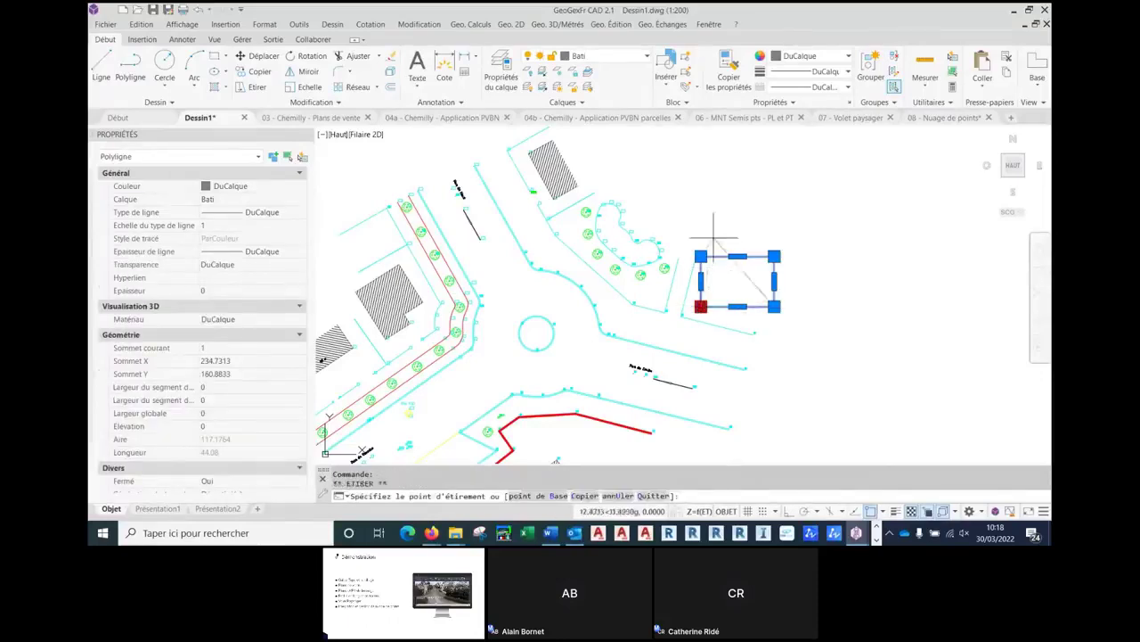
{"action": "key", "text": "space"}
{"action": "key", "text": "space"}
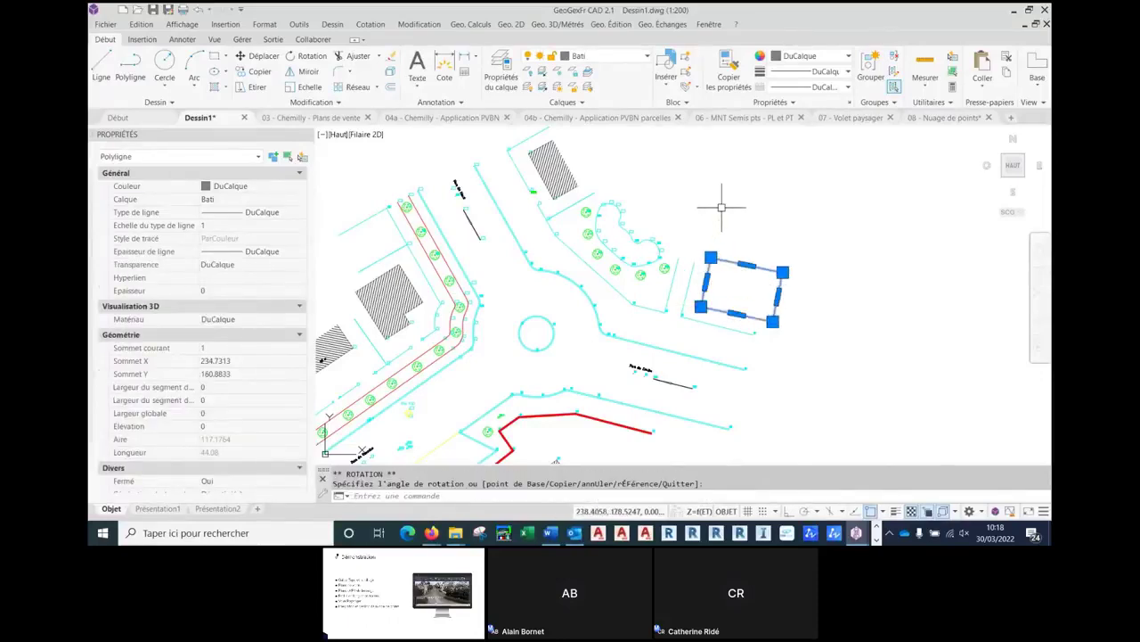
{"action": "key", "text": "Escape"}
{"action": "key", "text": "Escape"}
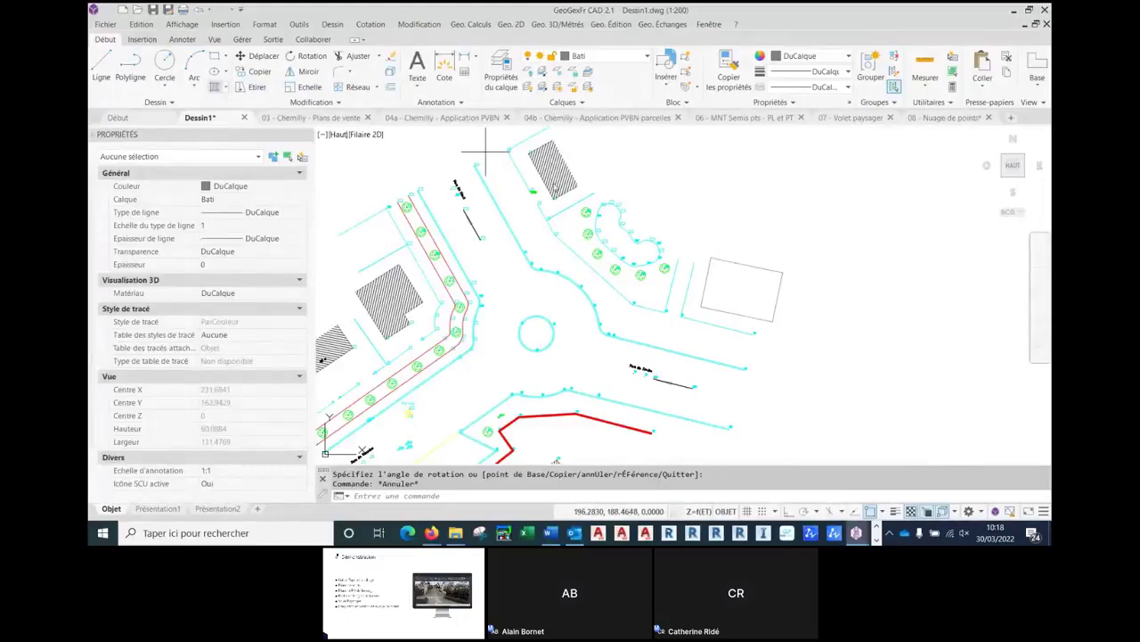
- Hatch the inside of the new building with the properties inherited from the existing building hatch near the planted area
{"action": "type", "text": "h"}
{"action": "key", "text": "Return"}
{"action": "type", "text": "T"}
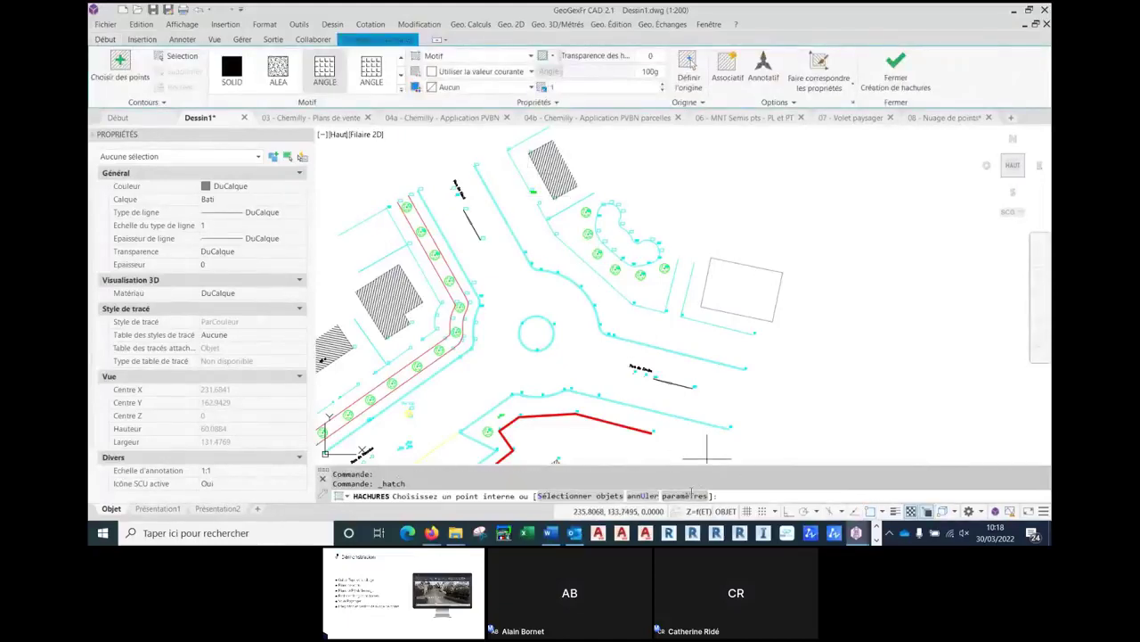
{"action": "key", "text": "Return"}
{"action": "left_click", "coordinate": [755, 376]}
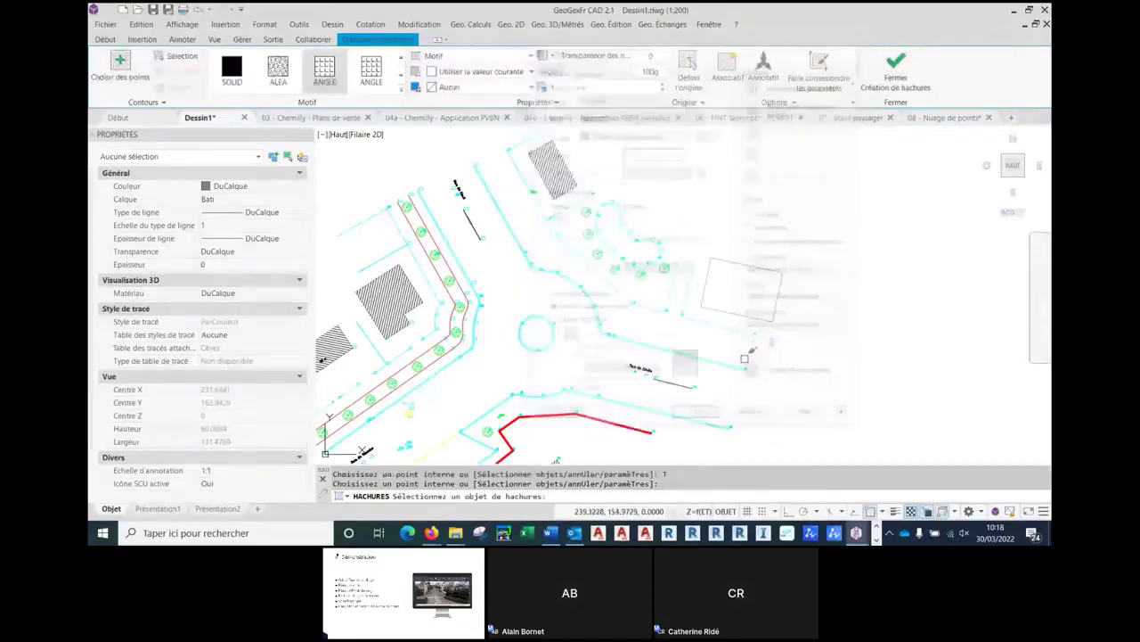
{"action": "left_click", "coordinate": [564, 175]}
{"action": "left_click", "coordinate": [735, 278]}
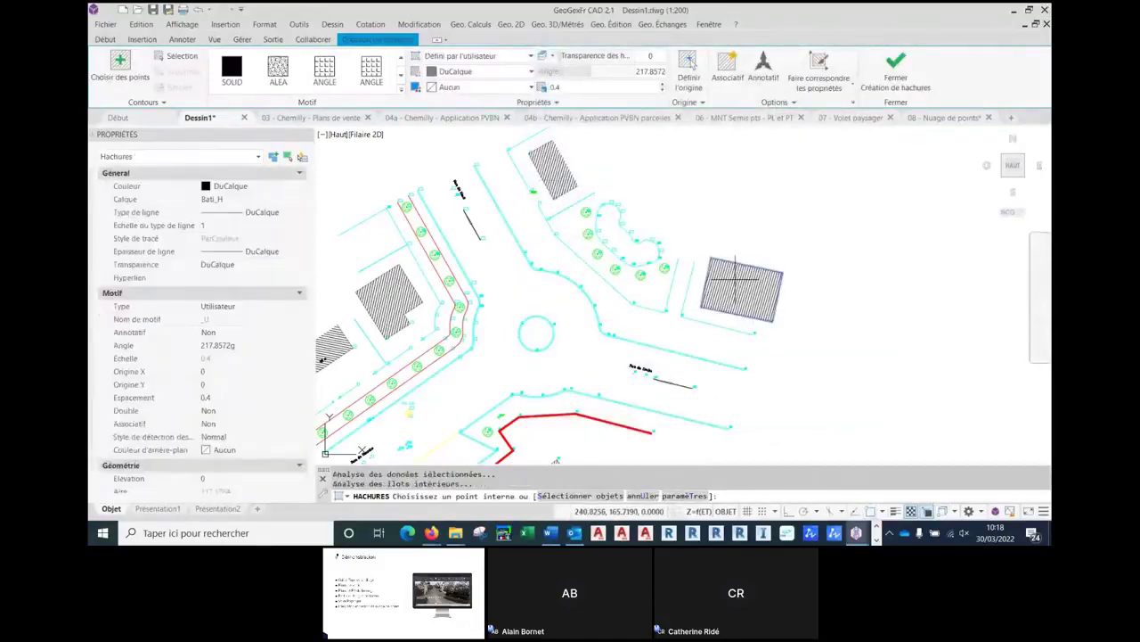
{"action": "scroll", "coordinate": [747, 294], "scroll_direction": "up", "scroll_amount": 3}
{"action": "key", "text": "Return"}
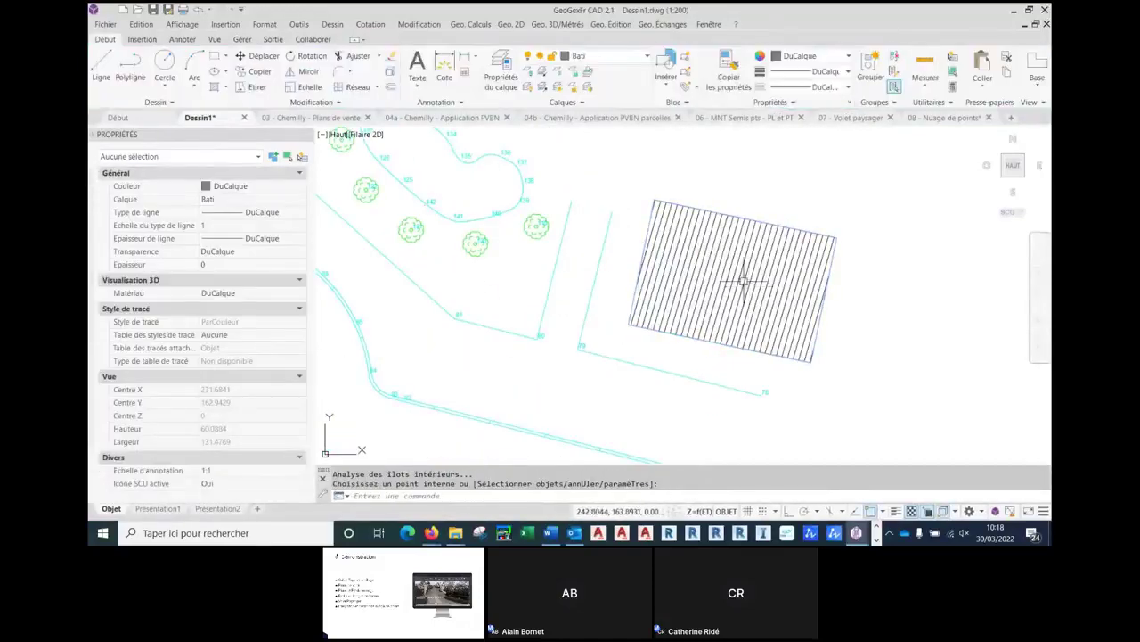
- Set the new building hatch's angle to 198.8889g
{"action": "left_click", "coordinate": [723, 272]}
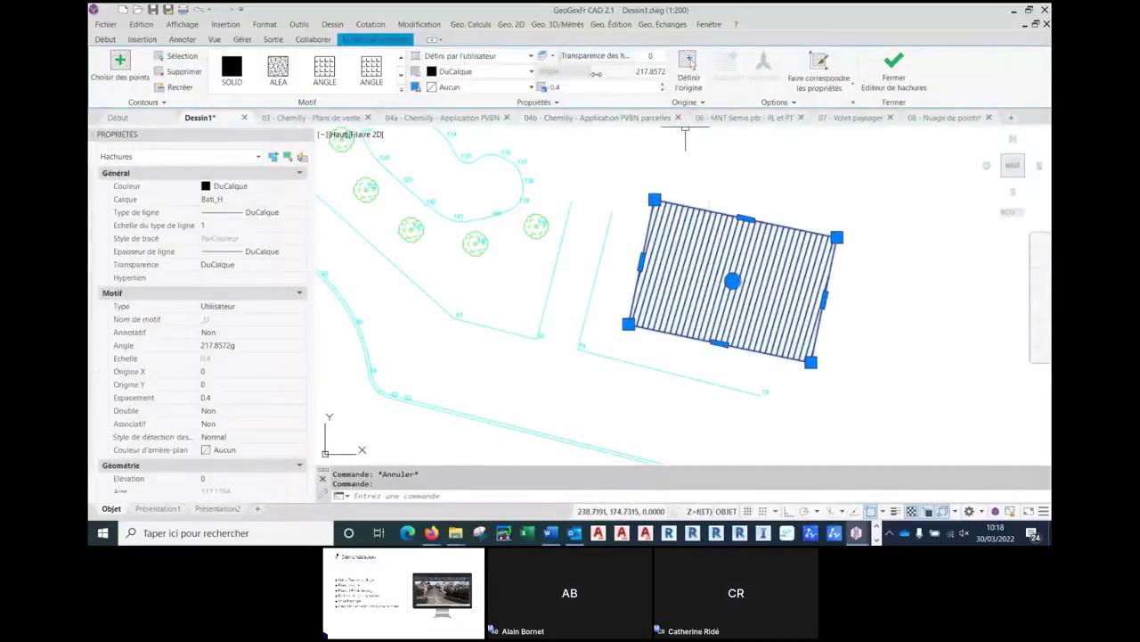
{"action": "left_click_drag", "start_coordinate": [592, 75], "coordinate": [582, 78]}
{"action": "scroll", "coordinate": [835, 351], "scroll_direction": "down", "scroll_amount": 5}
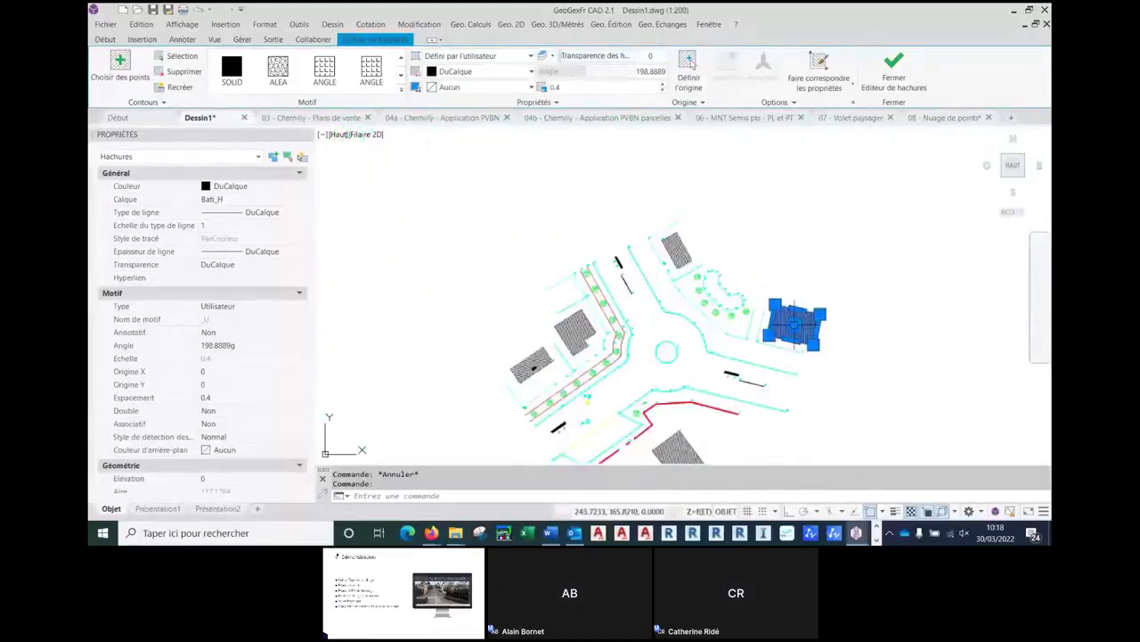
{"action": "scroll", "coordinate": [835, 231], "scroll_direction": "up", "scroll_amount": 1}
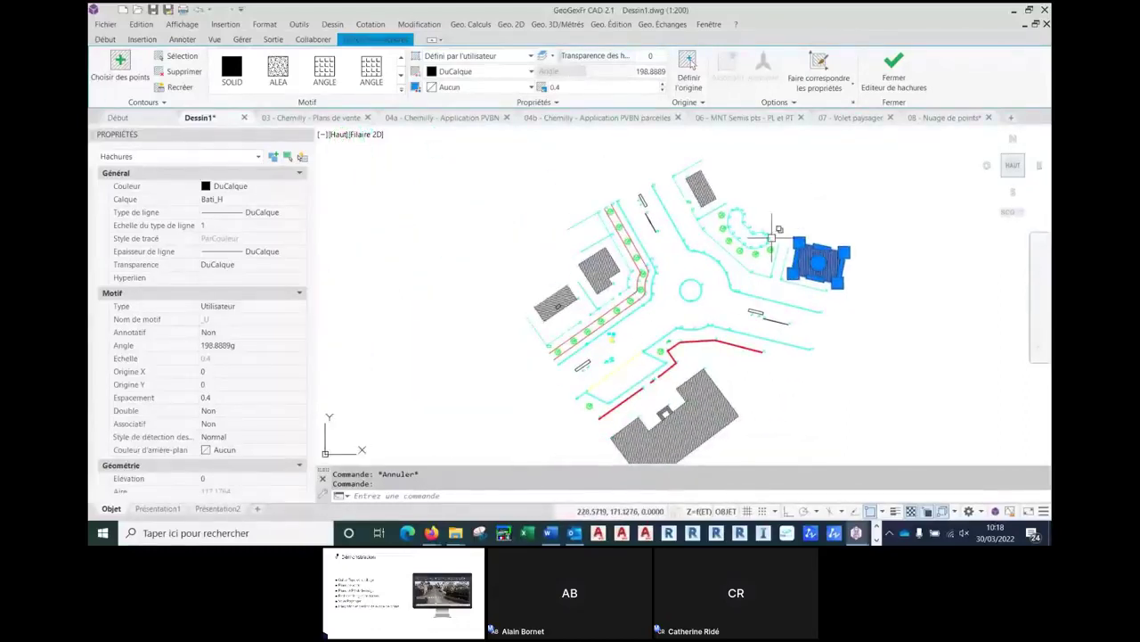
{"action": "key", "text": "Escape"}
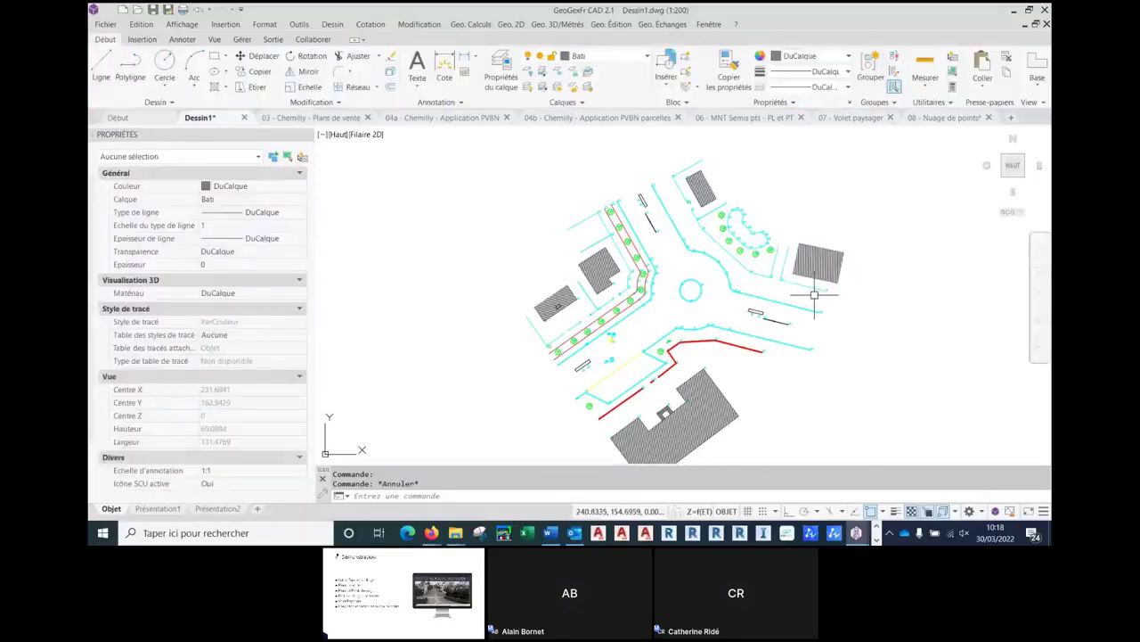
- Open block substitution and set tree block V017 as the block to replace by picking the tree near the red wall
{"action": "mouse_move", "coordinate": [820, 303]}
{"action": "middle_mouse_down"}
{"action": "mouse_move", "coordinate": [788, 278]}
{"action": "mouse_move", "coordinate": [797, 262]}
{"action": "middle_mouse_up"}
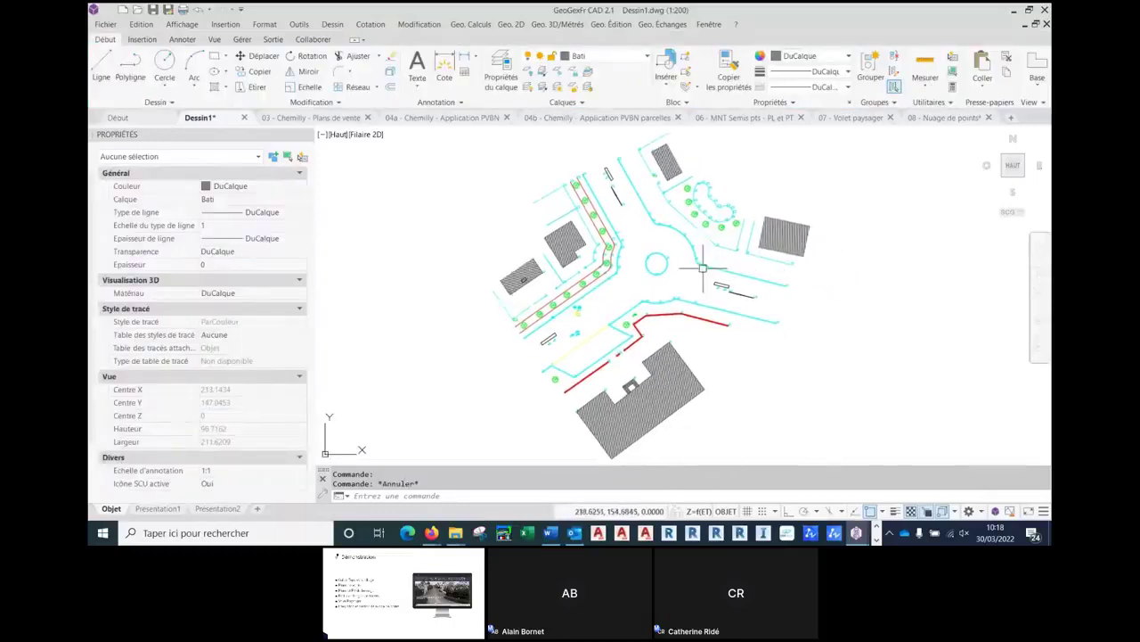
{"action": "scroll", "coordinate": [655, 311], "scroll_direction": "up", "scroll_amount": 5}
{"action": "middle_click_drag", "start_coordinate": [522, 351], "coordinate": [543, 351]}
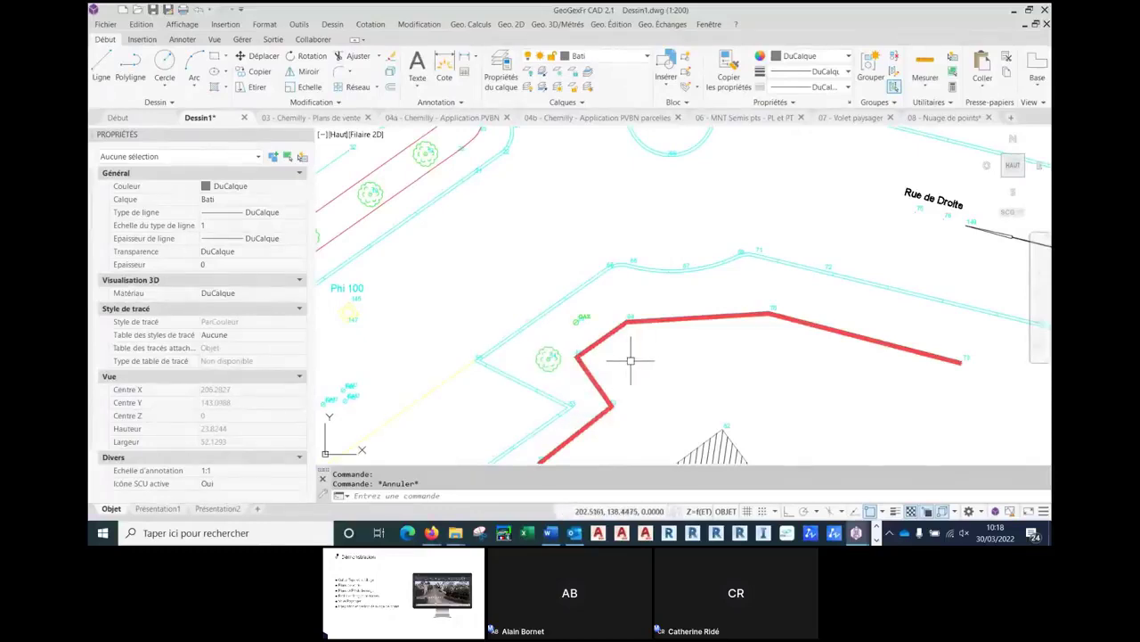
{"action": "left_click", "coordinate": [611, 24]}
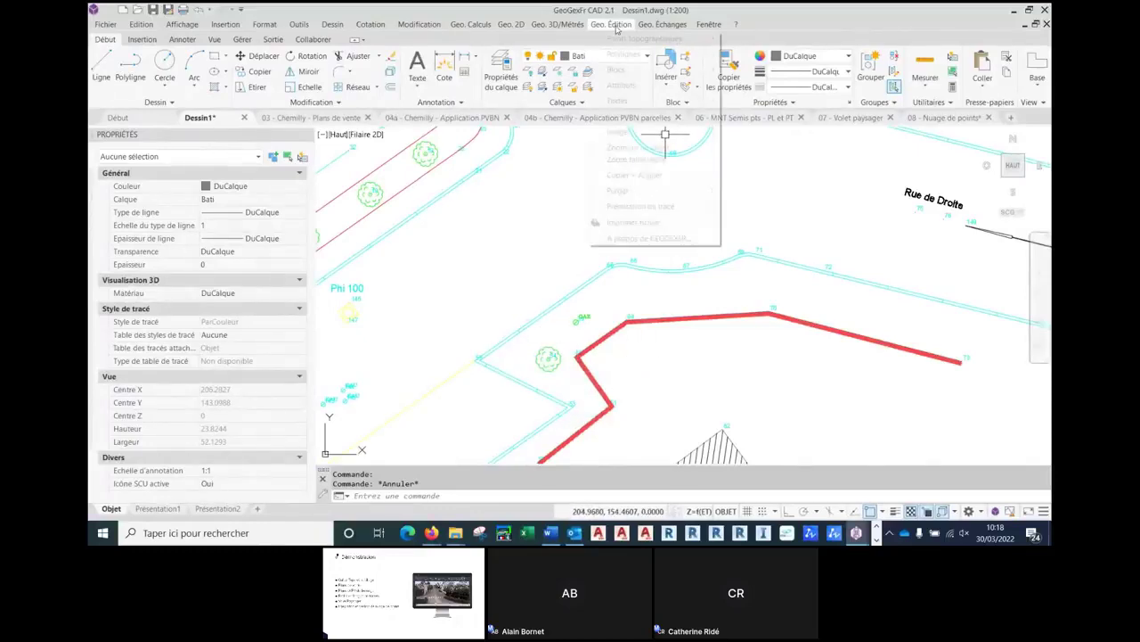
{"action": "mouse_move", "coordinate": [613, 74]}
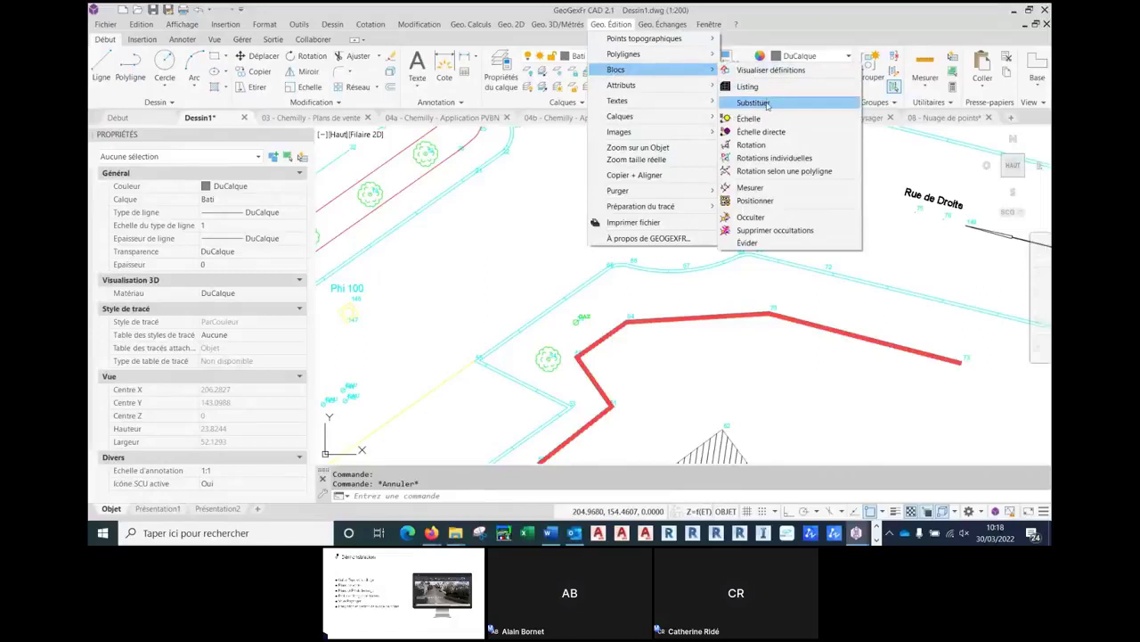
{"action": "left_click", "coordinate": [767, 103]}
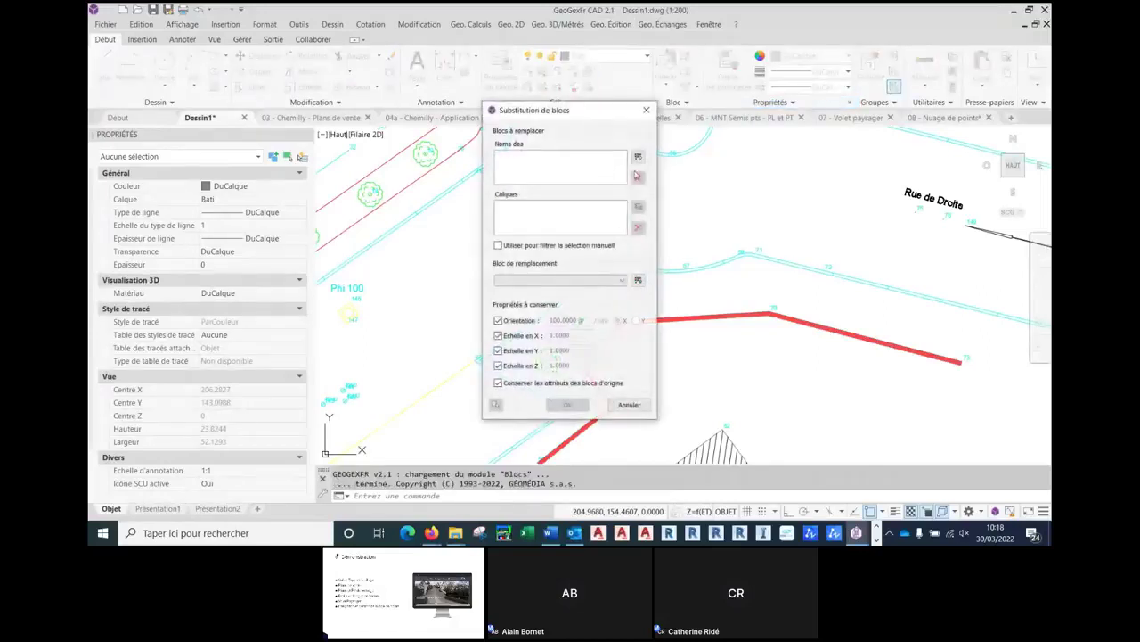
{"action": "left_click", "coordinate": [638, 158]}
{"action": "left_click", "coordinate": [450, 374]}
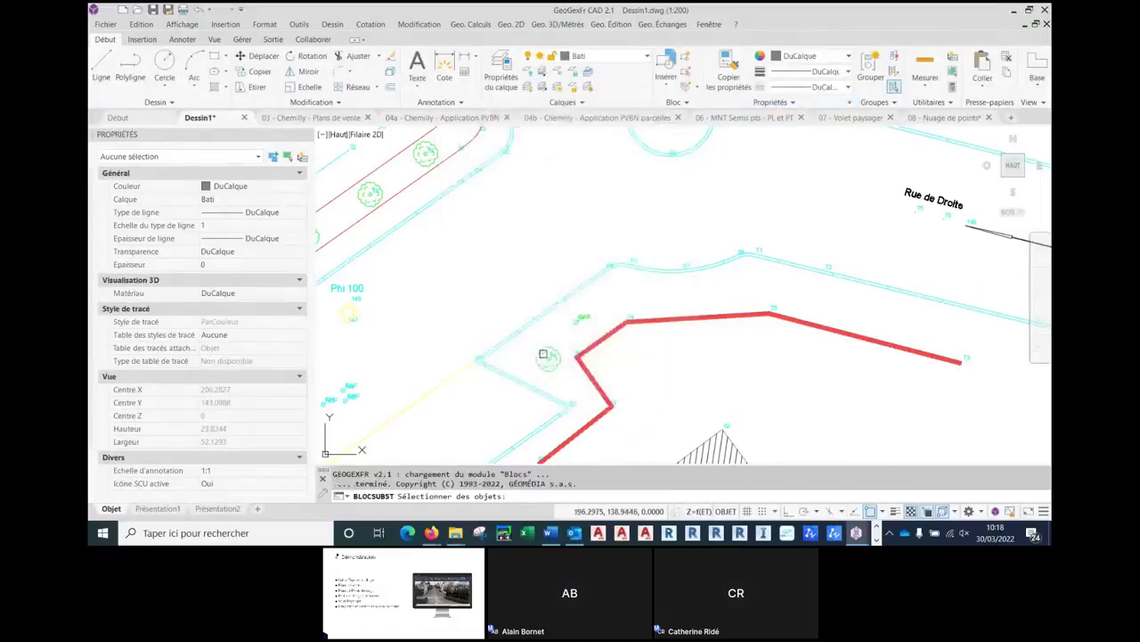
{"action": "left_click", "coordinate": [548, 351]}
{"action": "key", "text": "Return"}
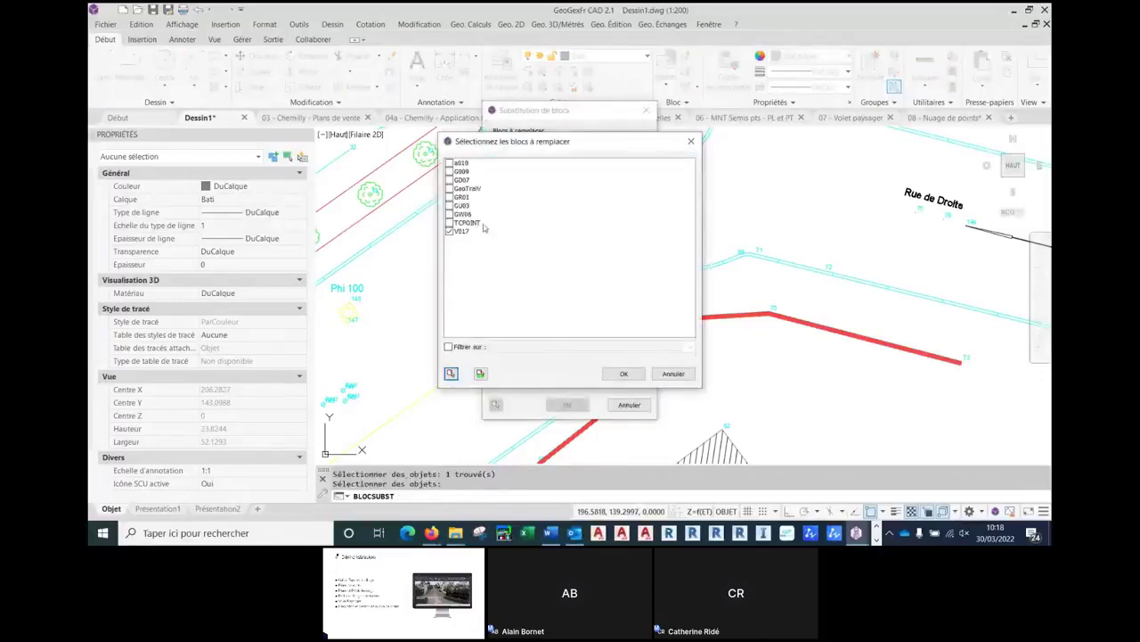
{"action": "left_click", "coordinate": [624, 374]}
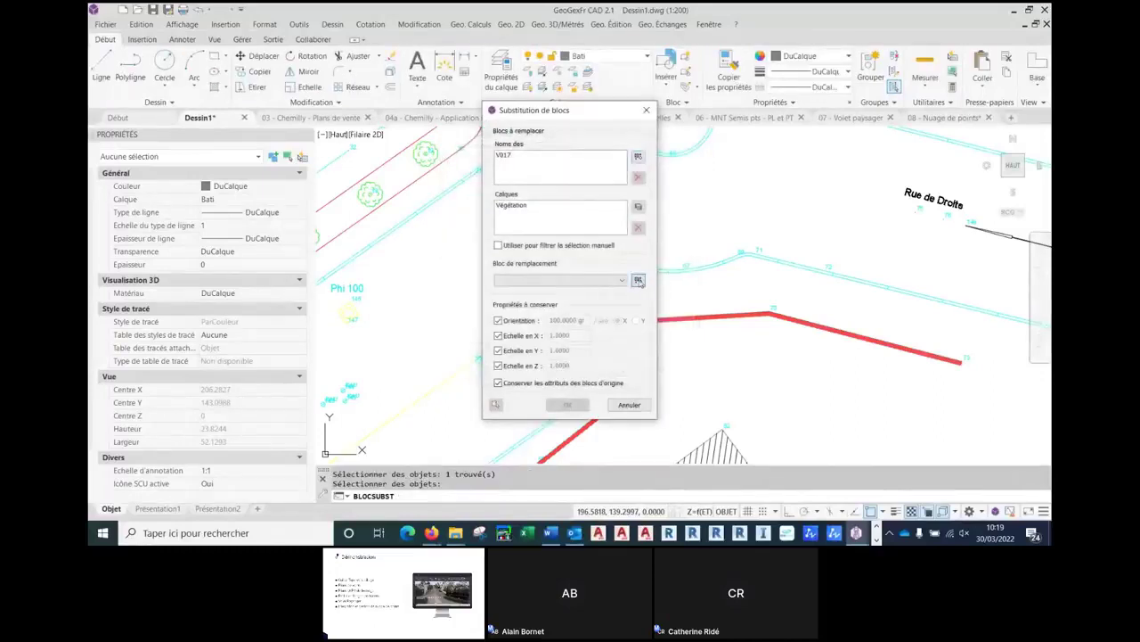
- Choose vegetation symbol v005 as the replacement block and run the substitution, keeping orientation, scales and original attributes
{"action": "left_click", "coordinate": [638, 280]}
{"action": "scroll", "coordinate": [418, 232], "scroll_direction": "down", "scroll_amount": 5}
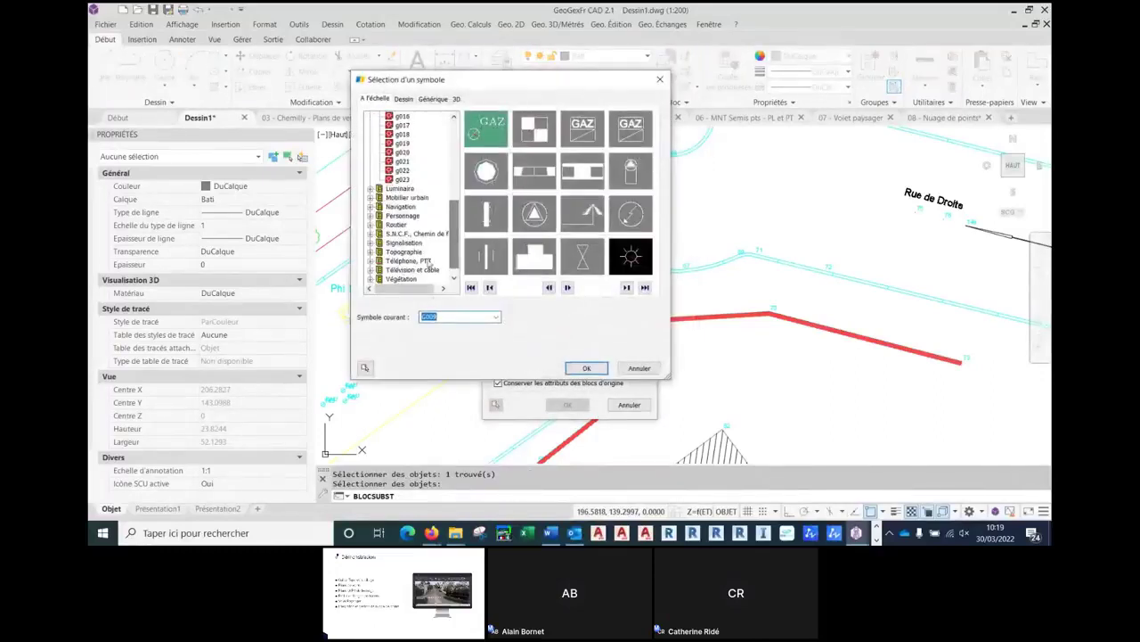
{"action": "left_click", "coordinate": [403, 279]}
{"action": "left_click", "coordinate": [491, 183]}
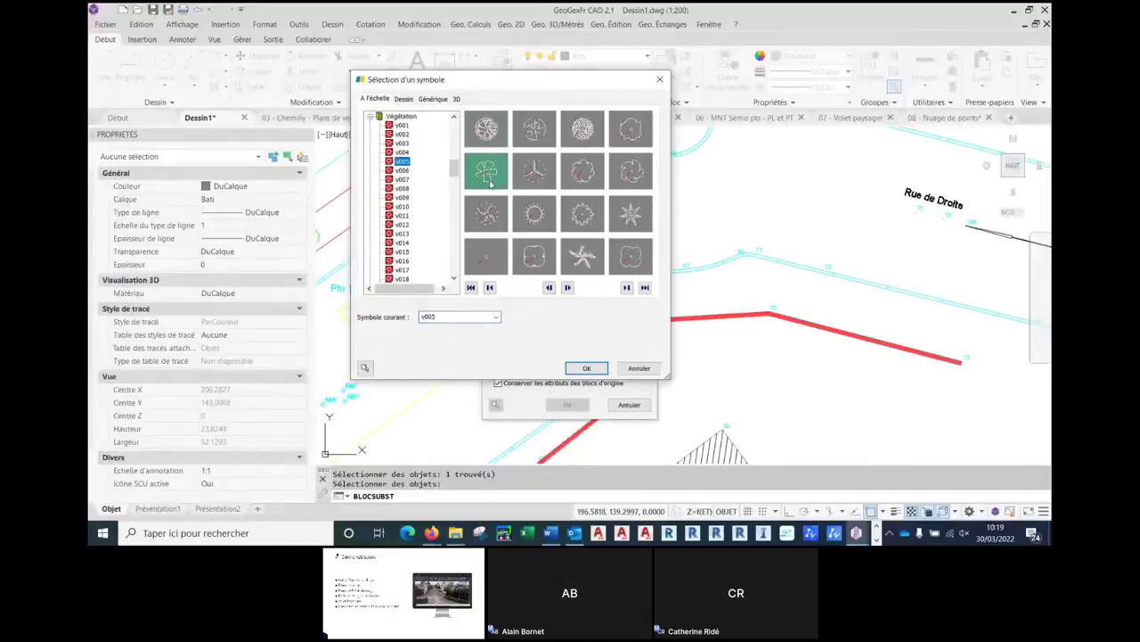
{"action": "left_click_drag", "start_coordinate": [577, 93], "coordinate": [737, 85]}
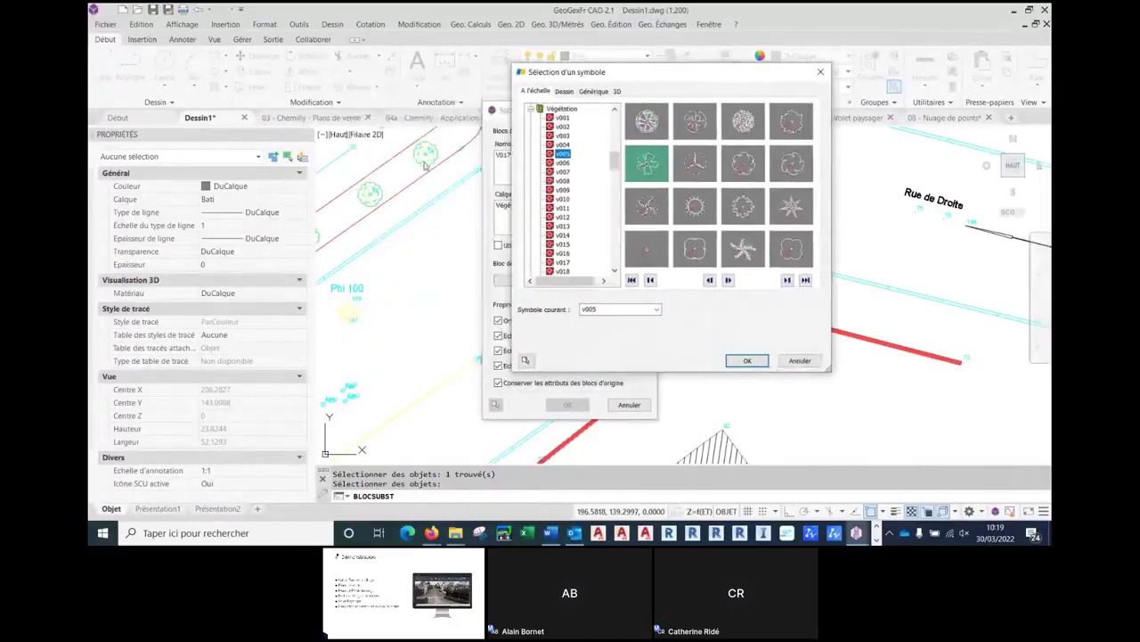
{"action": "left_click", "coordinate": [747, 361]}
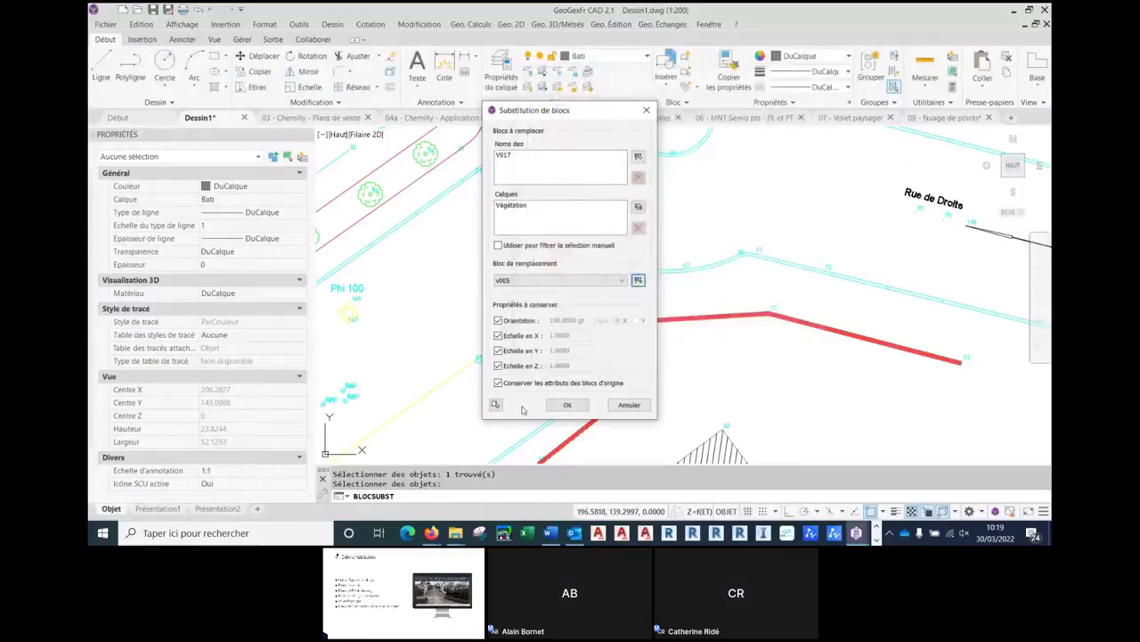
{"action": "left_click", "coordinate": [568, 405]}
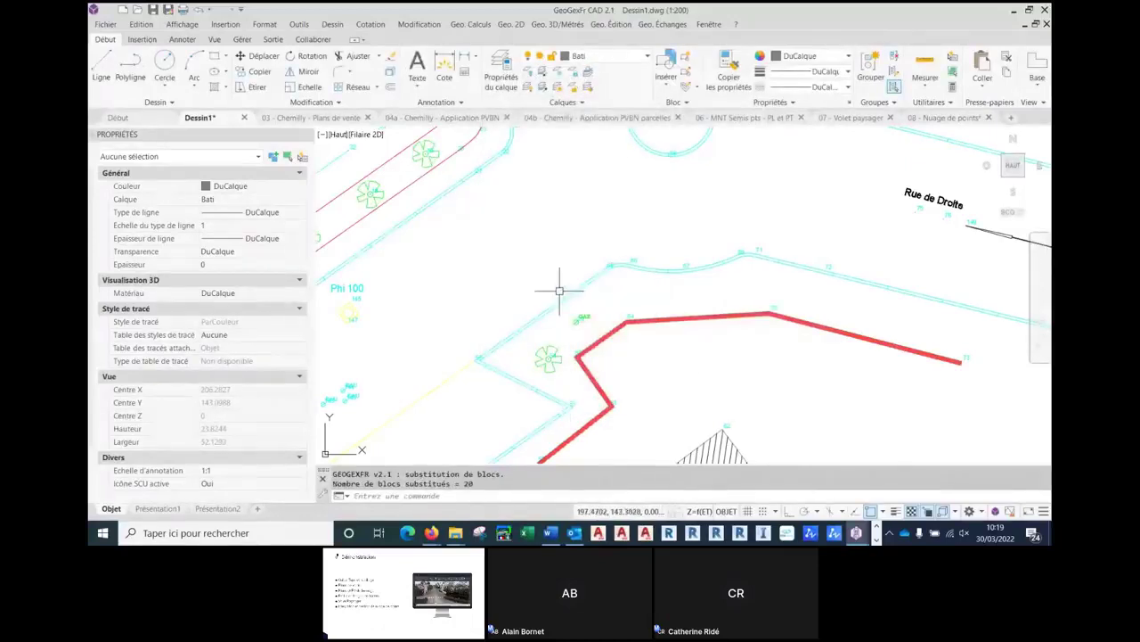
- Stretch the outer corner of the red wall hatch at point 64 outward
{"action": "mouse_move", "coordinate": [555, 288]}
{"action": "middle_mouse_down"}
{"action": "mouse_move", "coordinate": [730, 267]}
{"action": "mouse_move", "coordinate": [664, 279]}
{"action": "middle_mouse_up"}
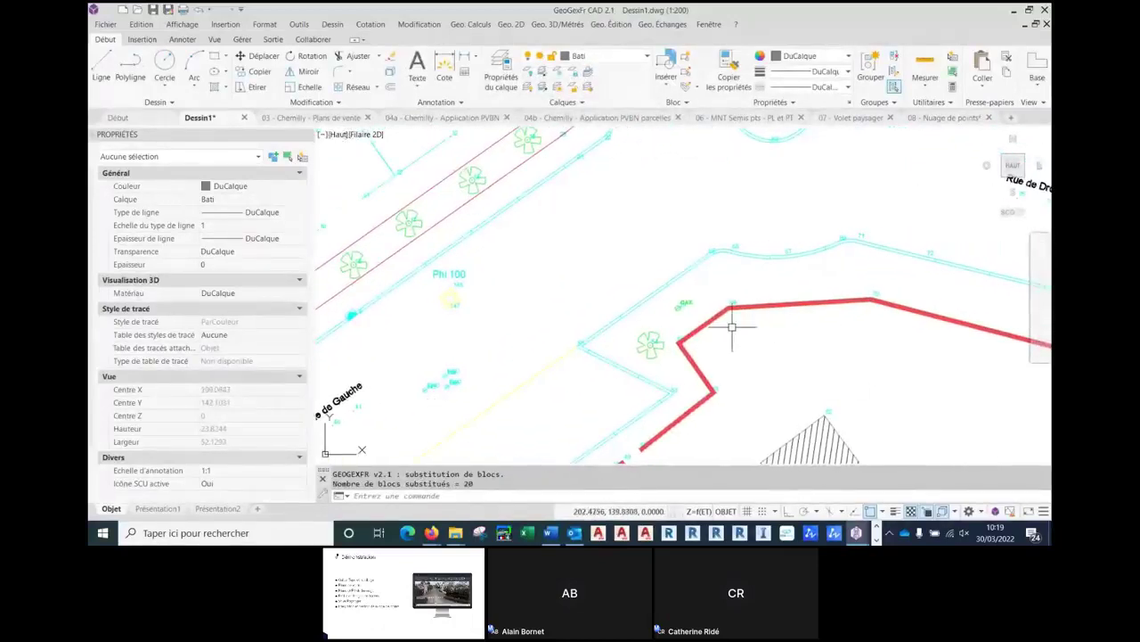
{"action": "scroll", "coordinate": [732, 303], "scroll_direction": "up", "scroll_amount": 5}
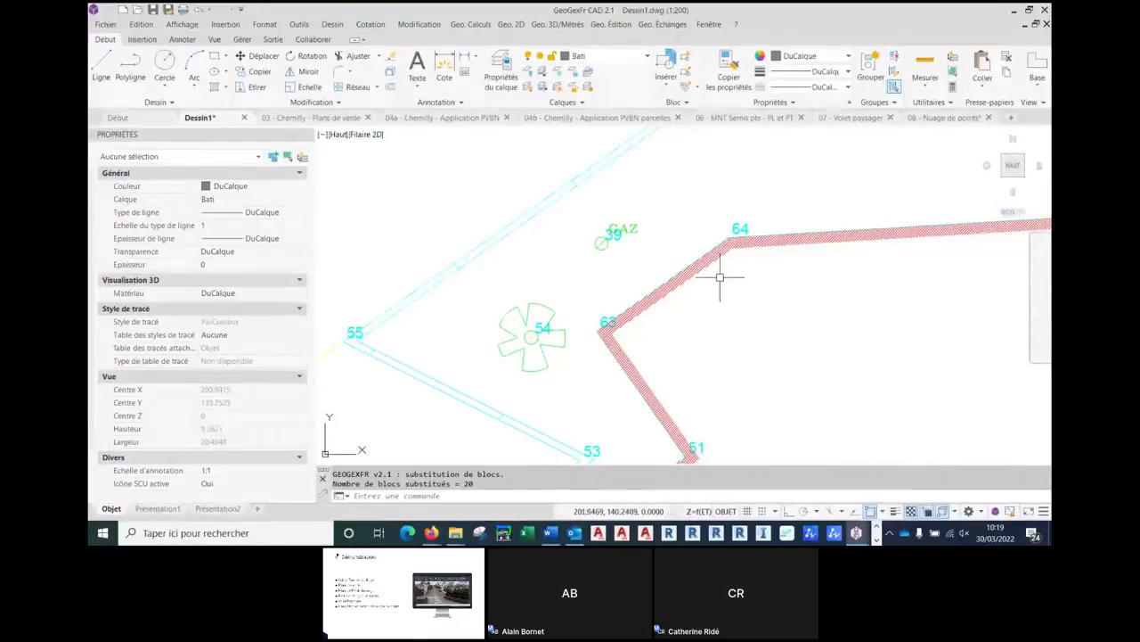
{"action": "left_click", "coordinate": [715, 263]}
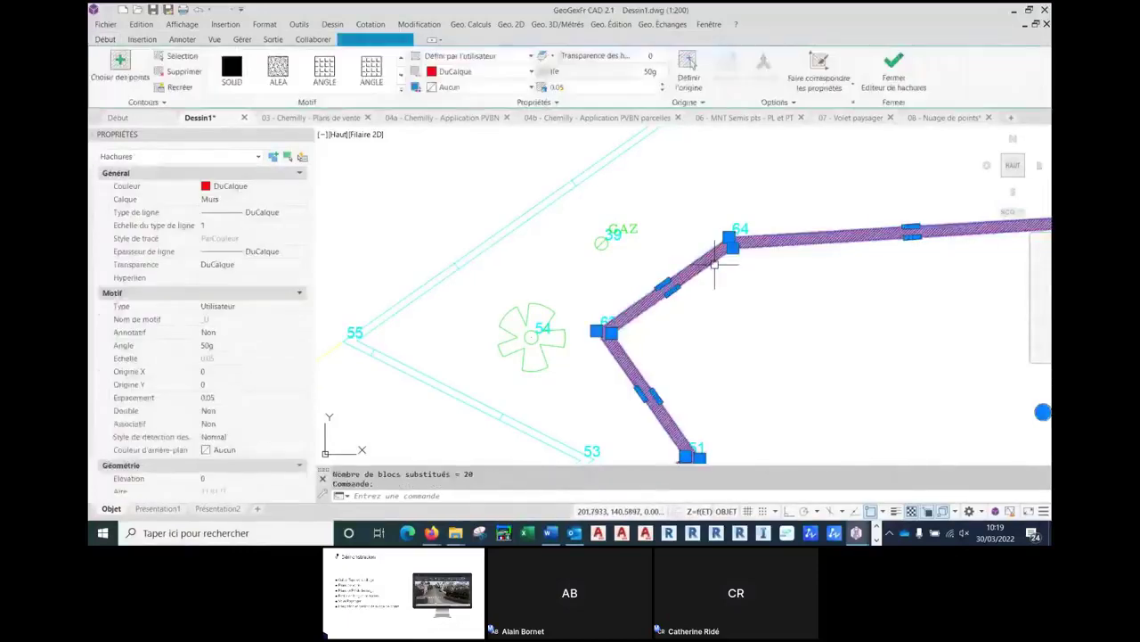
{"action": "middle_click_drag", "start_coordinate": [764, 309], "coordinate": [773, 267]}
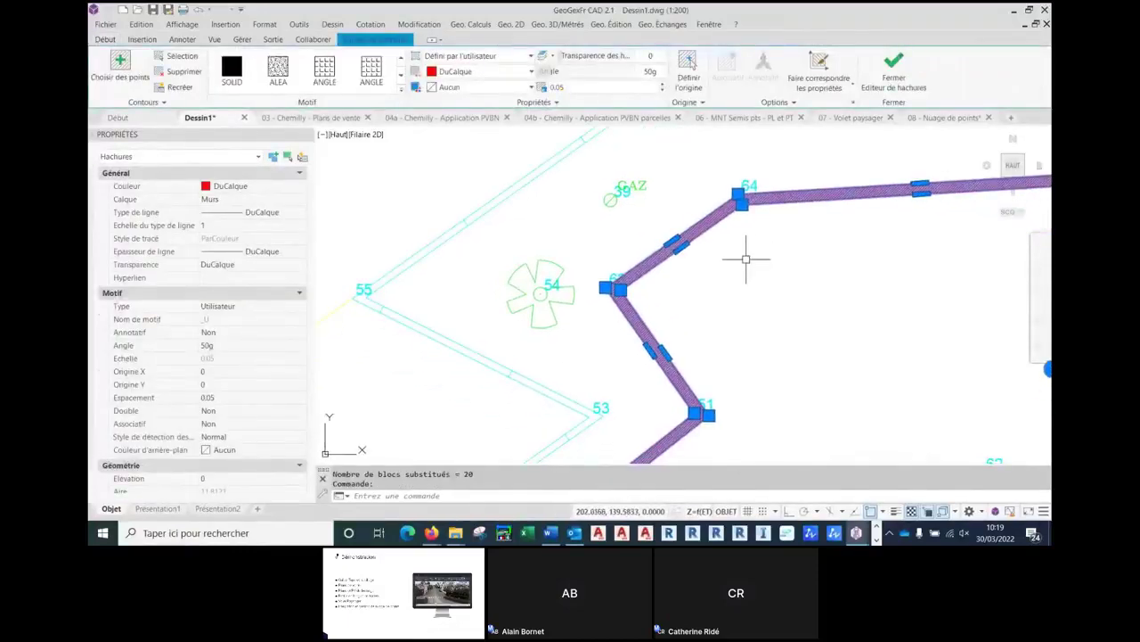
{"action": "left_click", "coordinate": [740, 195]}
{"action": "key", "text": "Escape"}
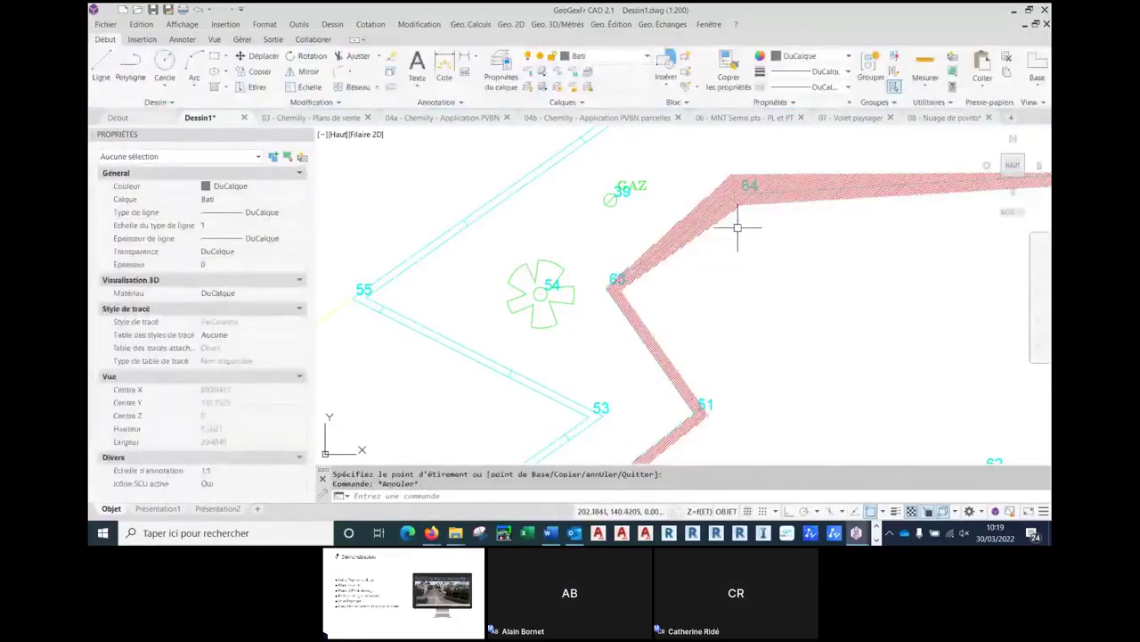
- Delete the stretched red wall hatch and convert the underlying line through points 63 and 64 into a 0.4 m left-side wall object
{"action": "left_click", "coordinate": [717, 195]}
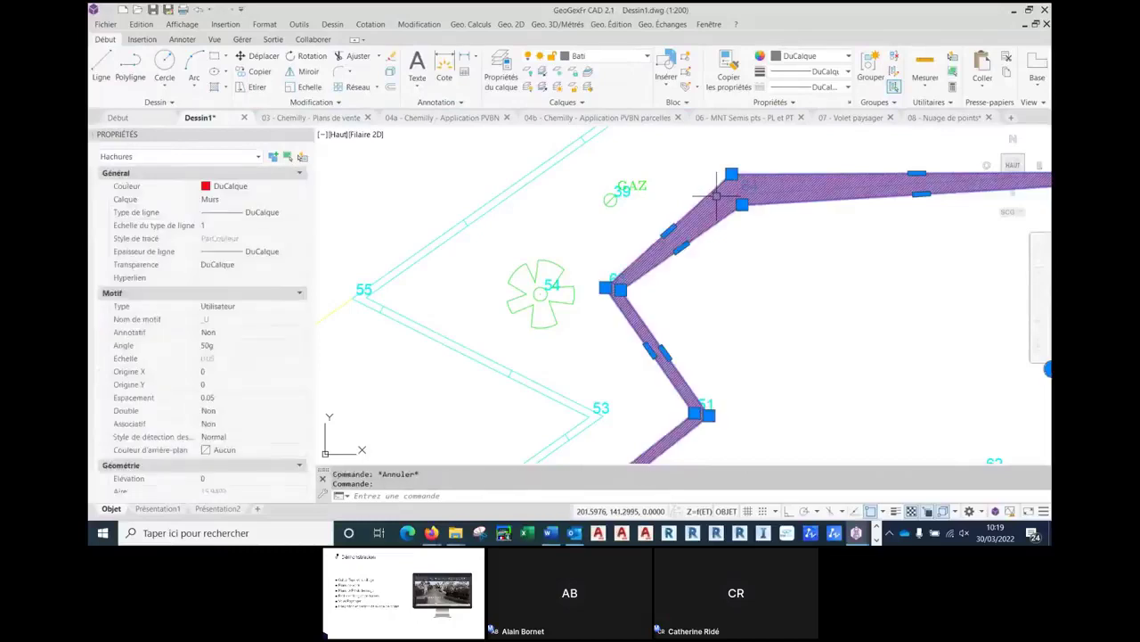
{"action": "key", "text": "Delete"}
{"action": "left_click", "coordinate": [510, 24]}
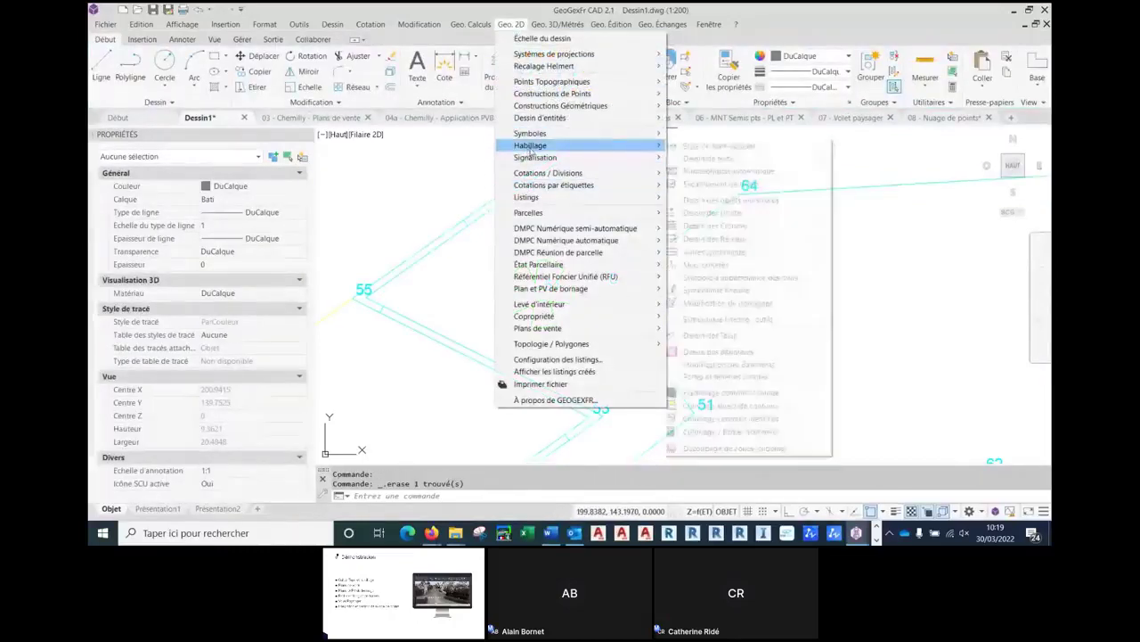
{"action": "left_click", "coordinate": [712, 207]}
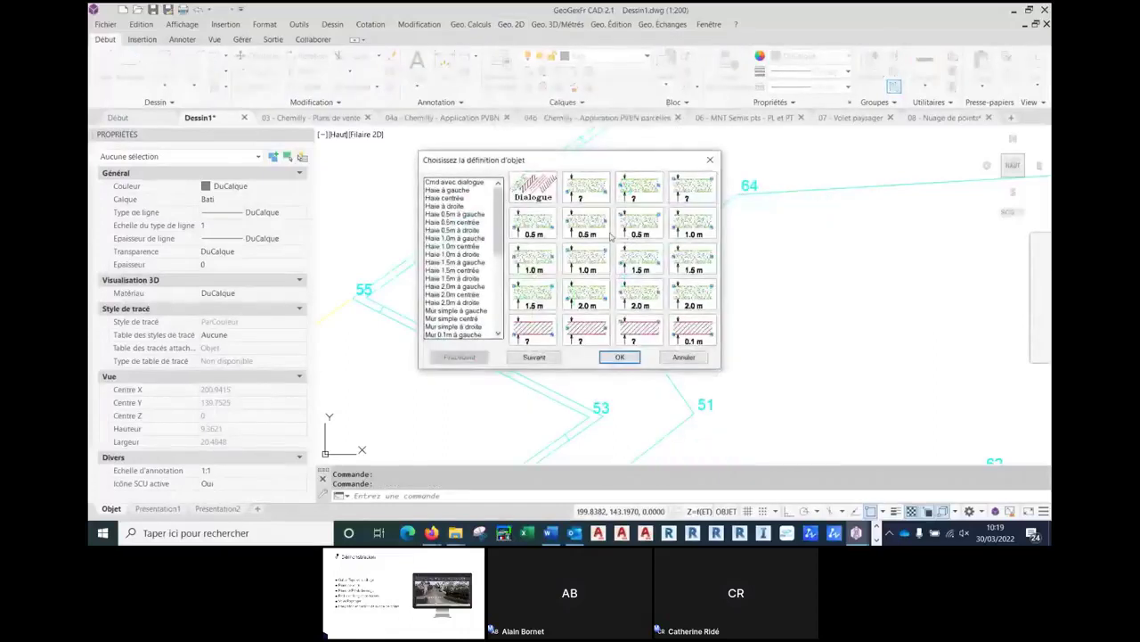
{"action": "left_click", "coordinate": [527, 357]}
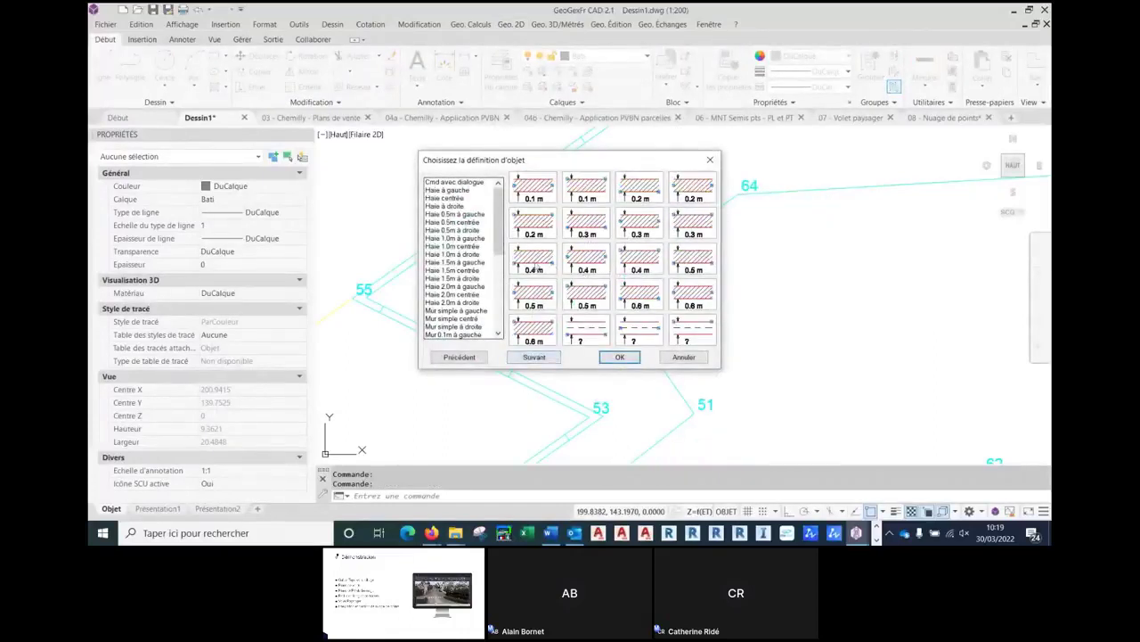
{"action": "left_click", "coordinate": [533, 266]}
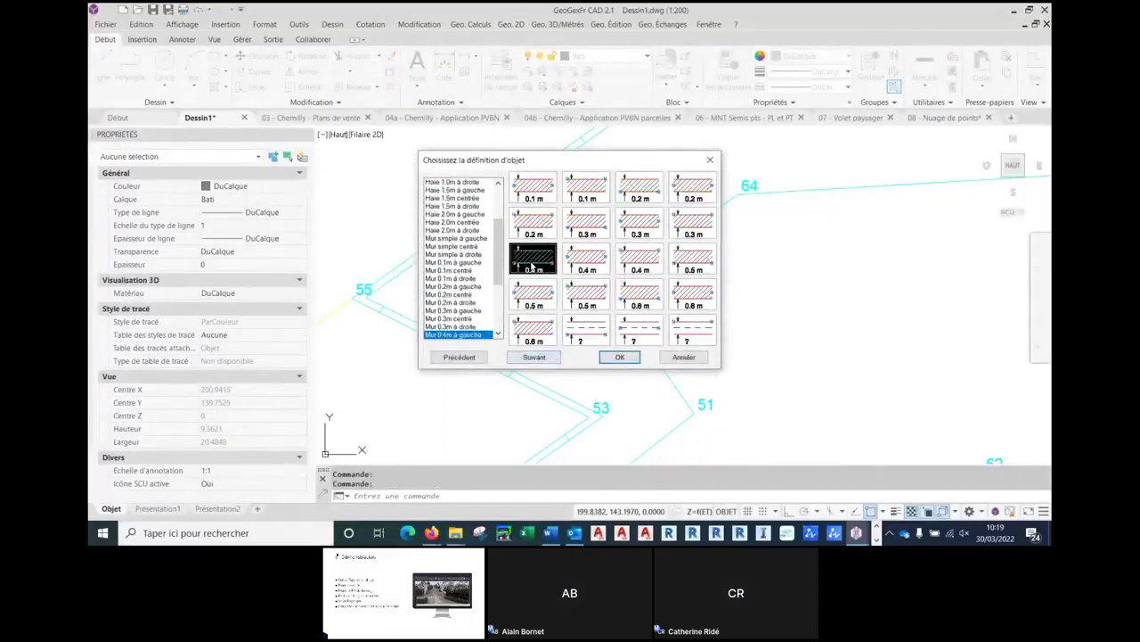
{"action": "left_click", "coordinate": [621, 357]}
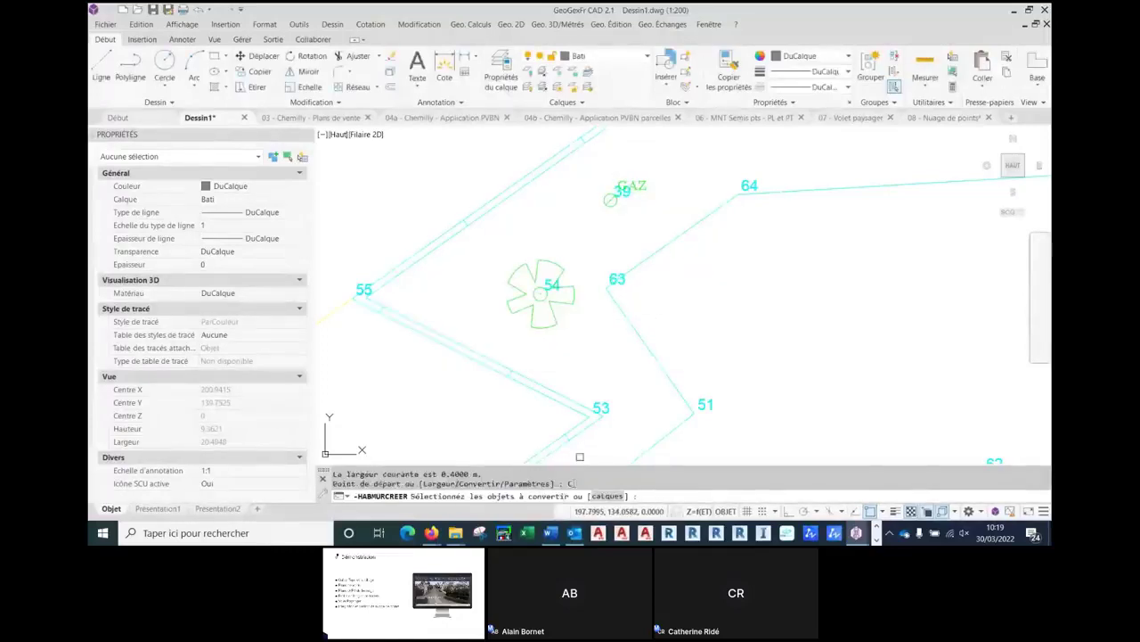
{"action": "left_click", "coordinate": [655, 255]}
{"action": "key", "text": "Return"}
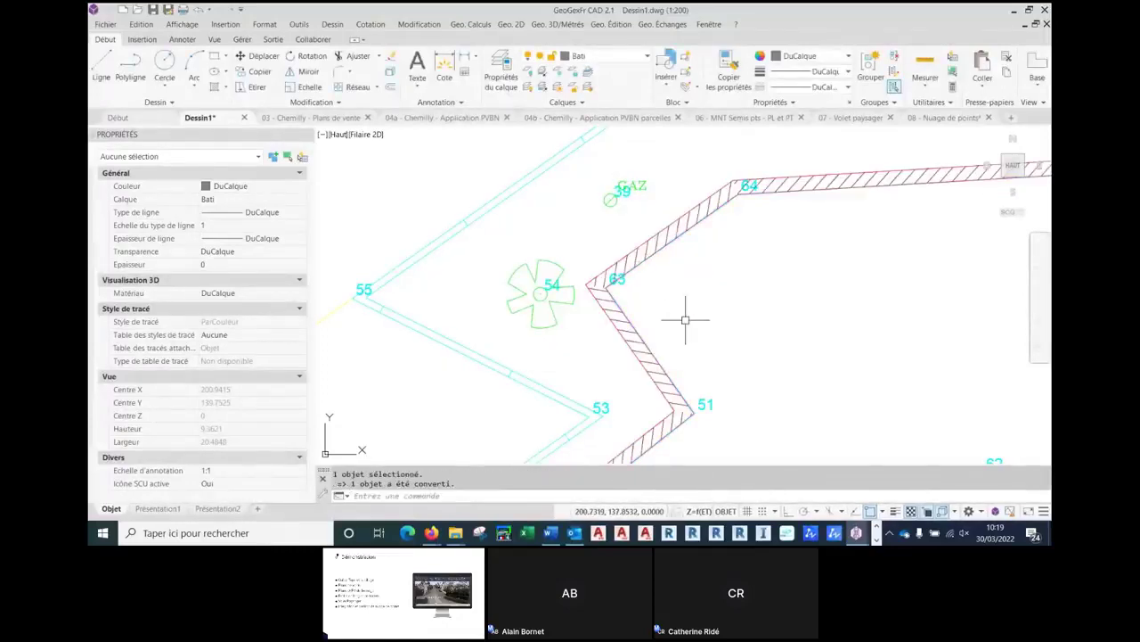
- Invert the side and generating line of the new 0.4 m wall object
{"action": "scroll", "coordinate": [684, 309], "scroll_direction": "up", "scroll_amount": 3}
{"action": "scroll", "coordinate": [670, 294], "scroll_direction": "down", "scroll_amount": 3}
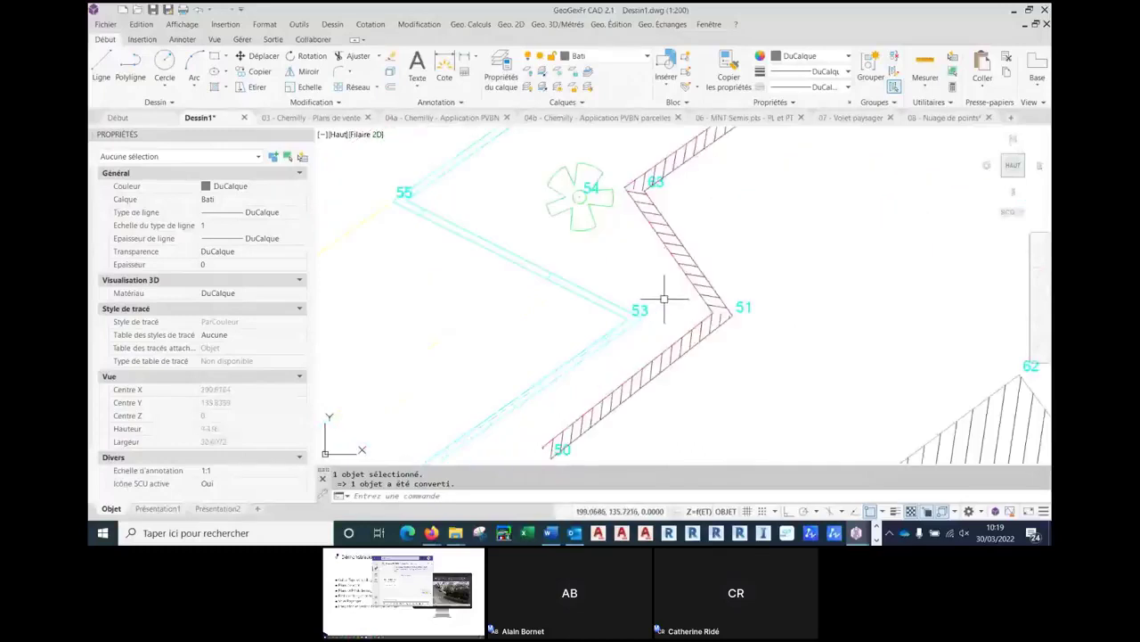
{"action": "left_click", "coordinate": [690, 281]}
{"action": "right_click", "coordinate": [691, 281]}
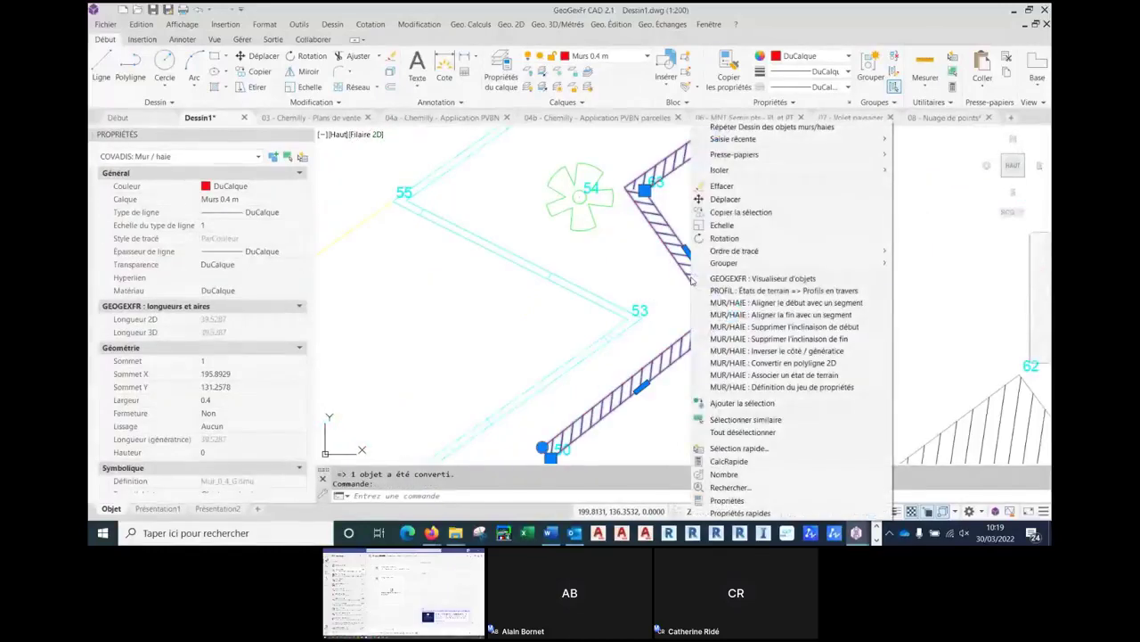
{"action": "left_click", "coordinate": [742, 353]}
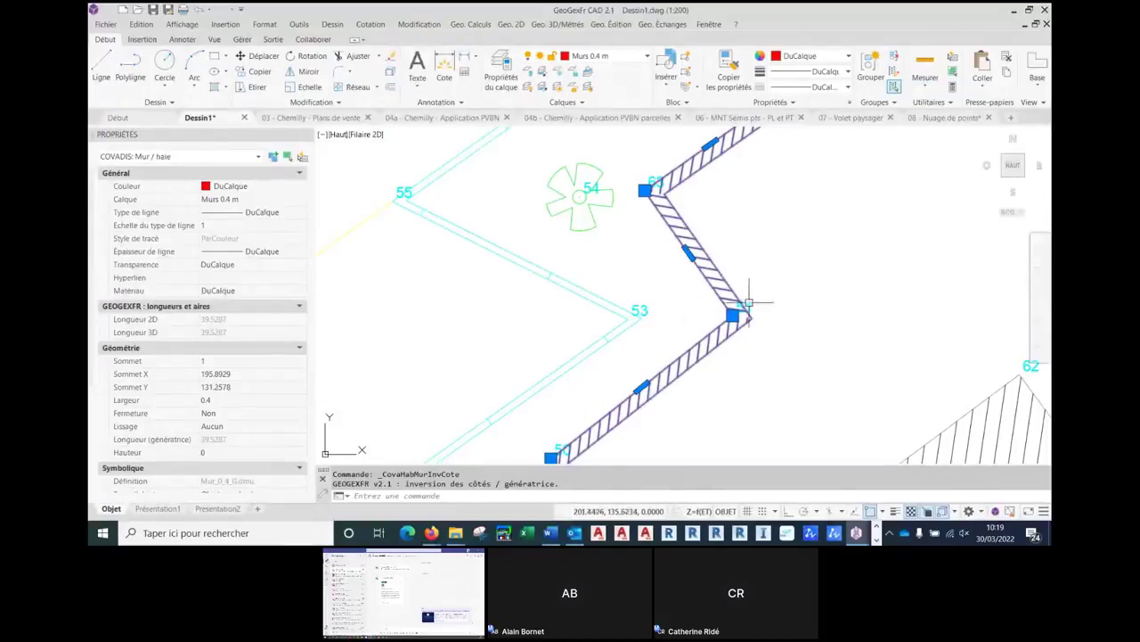
- Turn on the closing lines at the ends of the selected wall object
{"action": "middle_click_drag", "start_coordinate": [749, 303], "coordinate": [716, 292]}
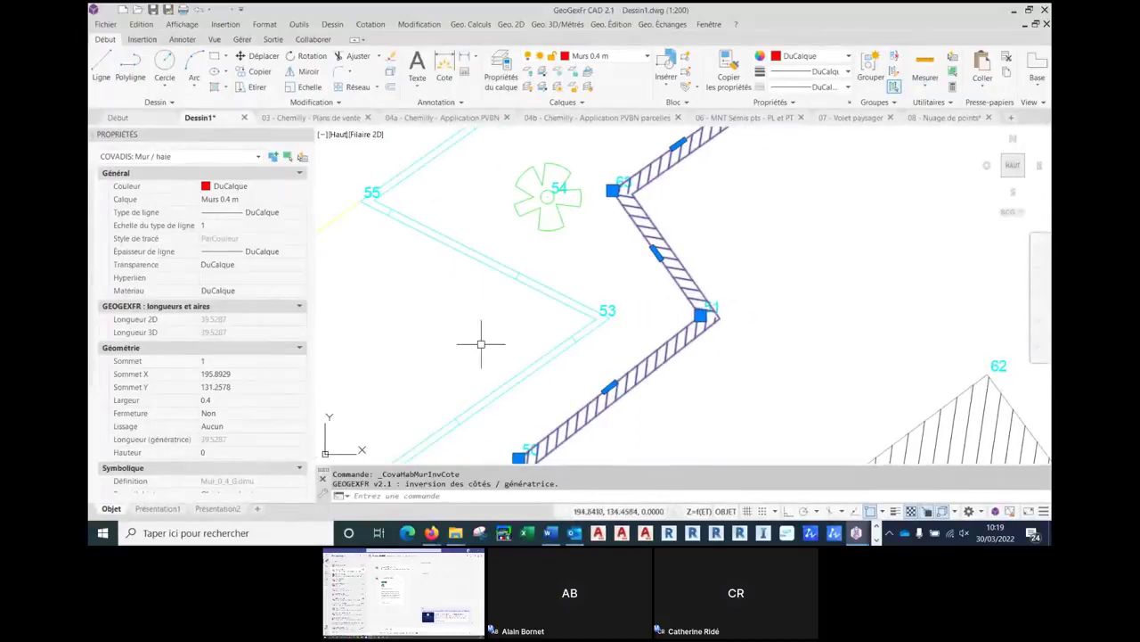
{"action": "middle_click_drag", "start_coordinate": [703, 356], "coordinate": [717, 344]}
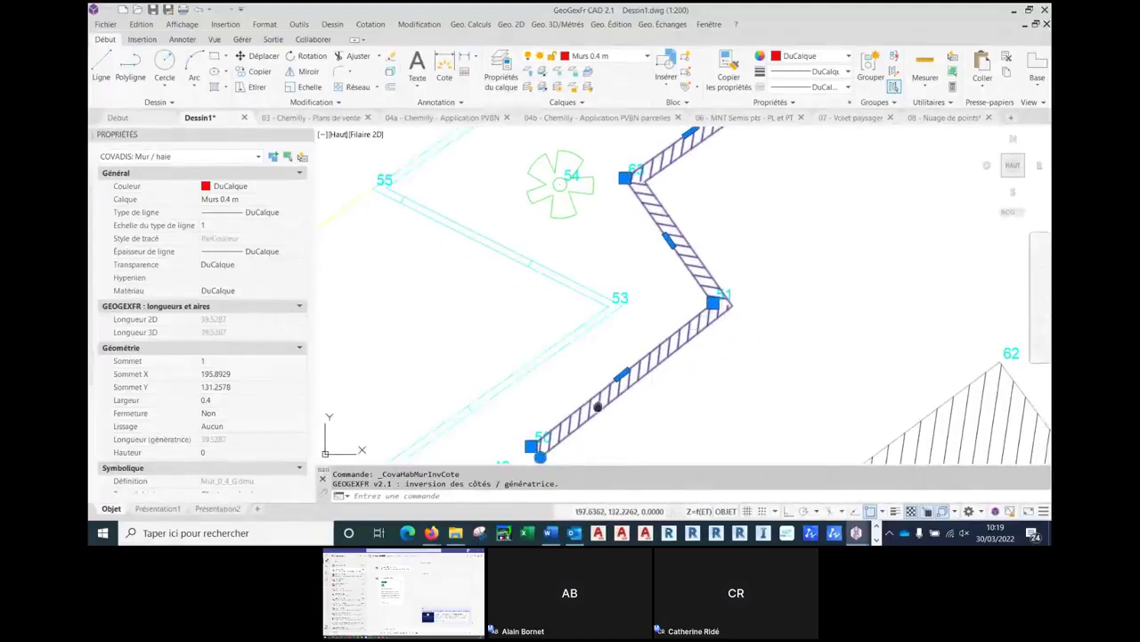
{"action": "scroll", "coordinate": [526, 437], "scroll_direction": "up", "scroll_amount": 5}
{"action": "scroll", "coordinate": [287, 387], "scroll_direction": "down", "scroll_amount": 3}
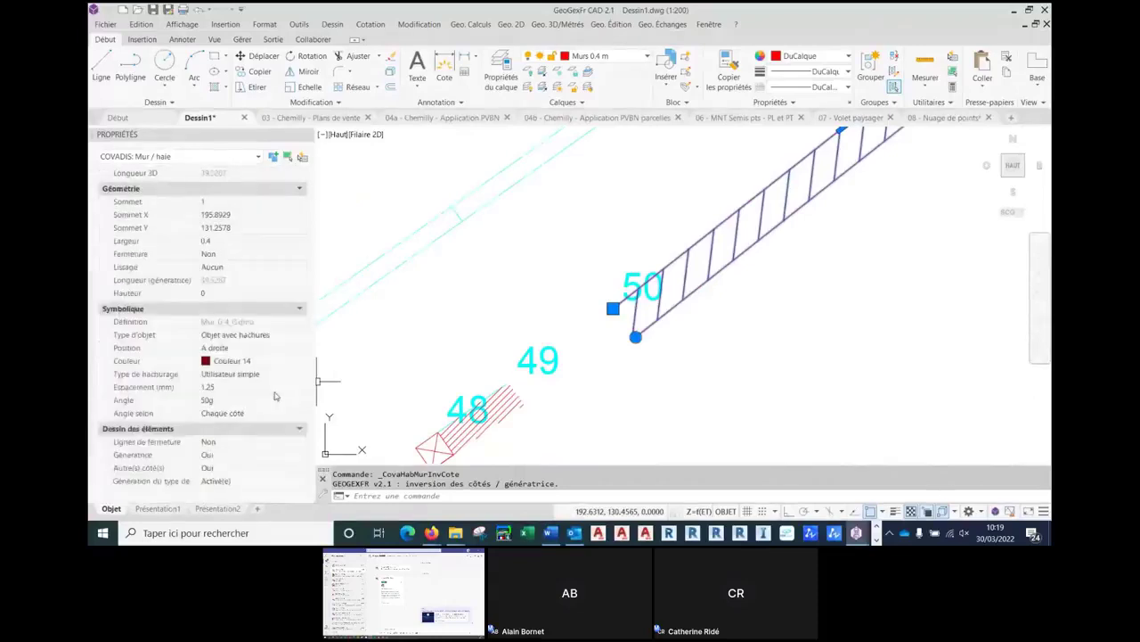
{"action": "left_click", "coordinate": [236, 443]}
{"action": "left_click", "coordinate": [230, 454]}
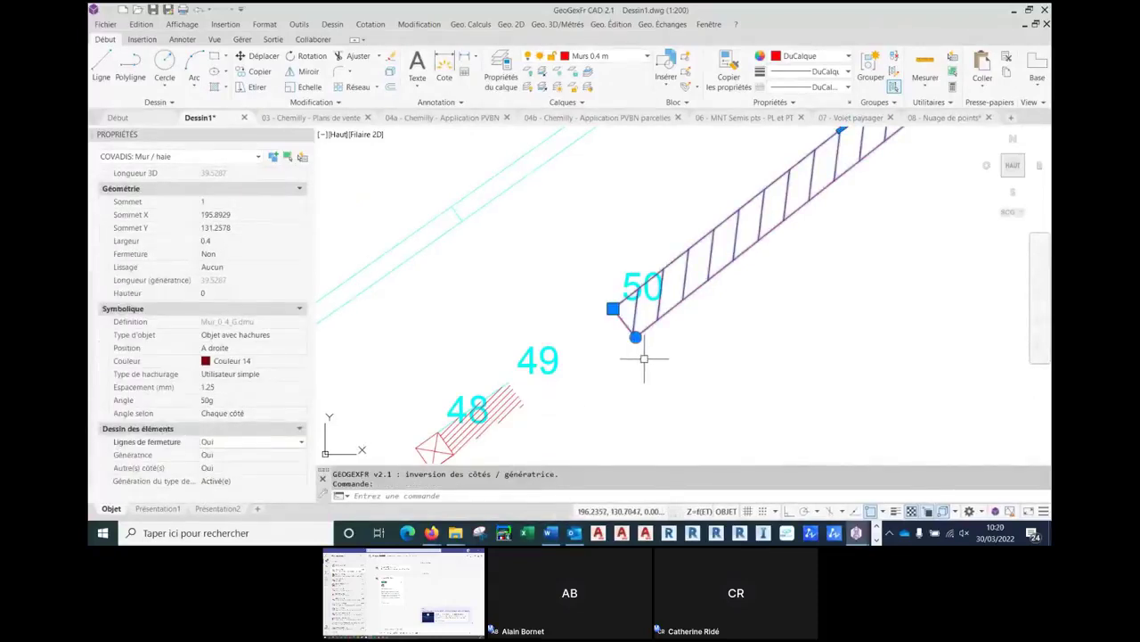
- Set the wall object's hatch spacing to 0.5 mm and deselect the wall
{"action": "left_click", "coordinate": [228, 388]}
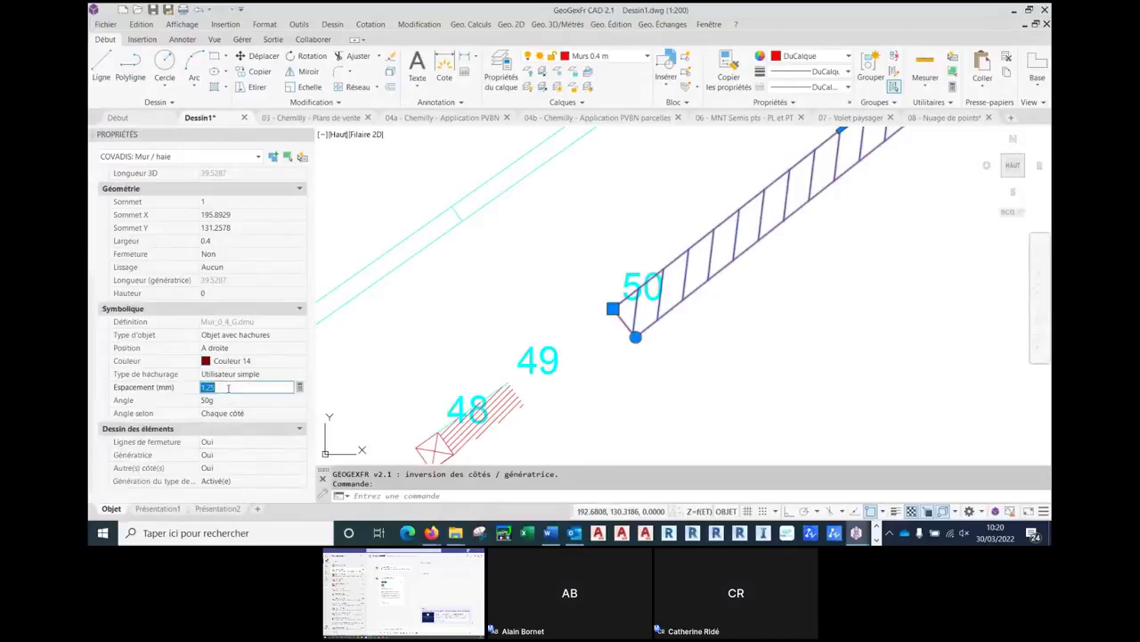
{"action": "type", "text": ".5"}
{"action": "key", "text": "Tab"}
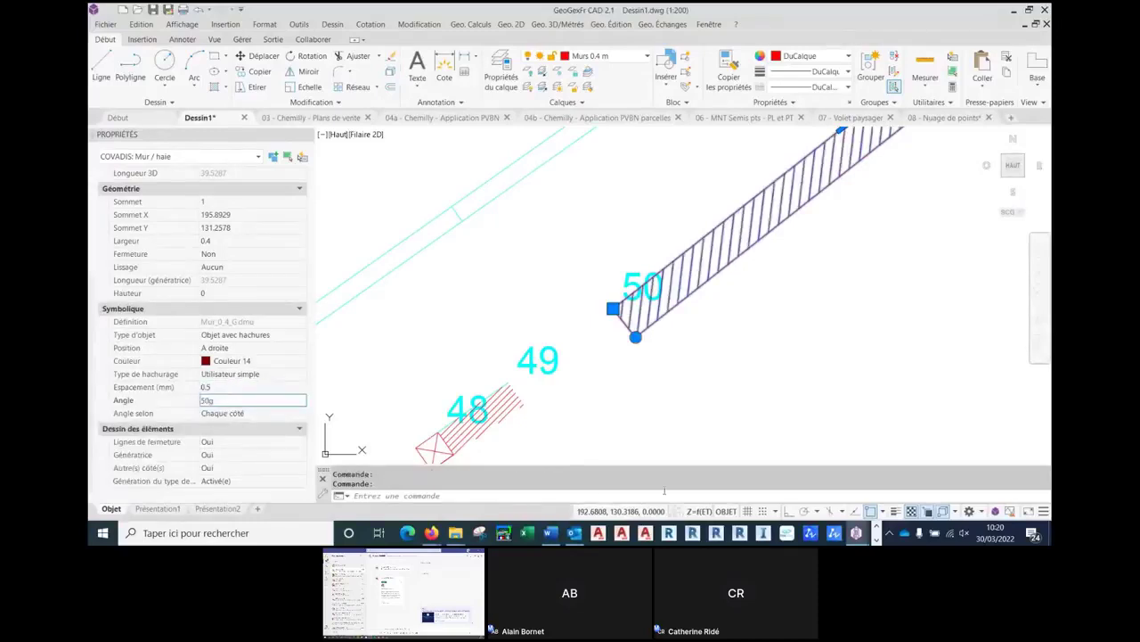
{"action": "scroll", "coordinate": [844, 249], "scroll_direction": "down", "scroll_amount": 3}
{"action": "scroll", "coordinate": [844, 249], "scroll_direction": "right", "scroll_amount": 1}
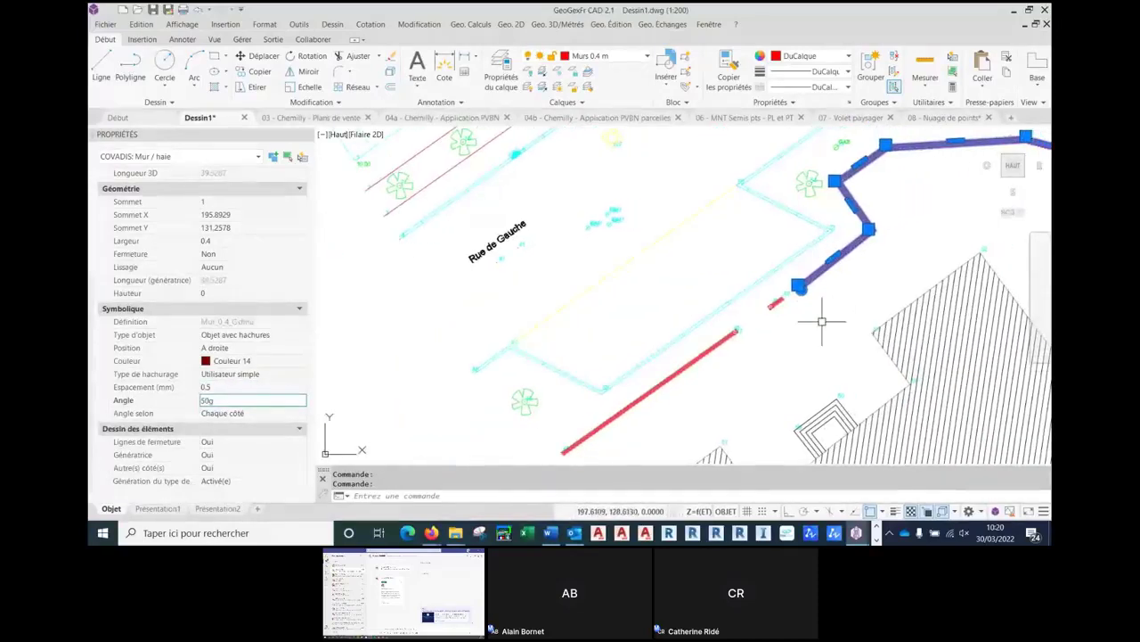
{"action": "scroll", "coordinate": [812, 321], "scroll_direction": "right", "scroll_amount": 2}
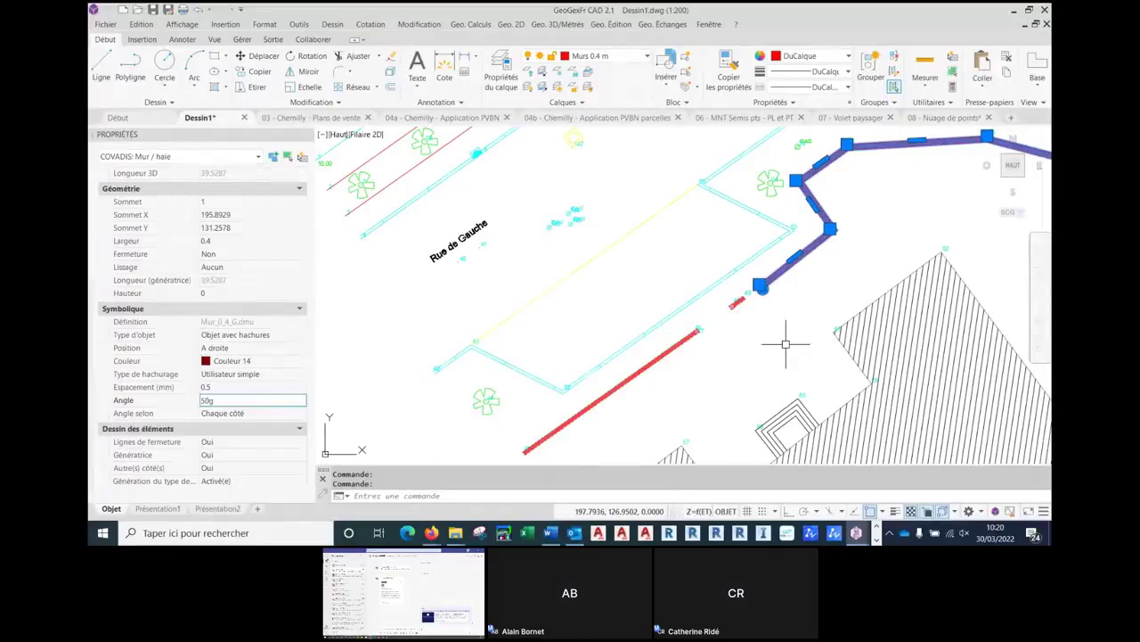
{"action": "key", "text": "Escape"}
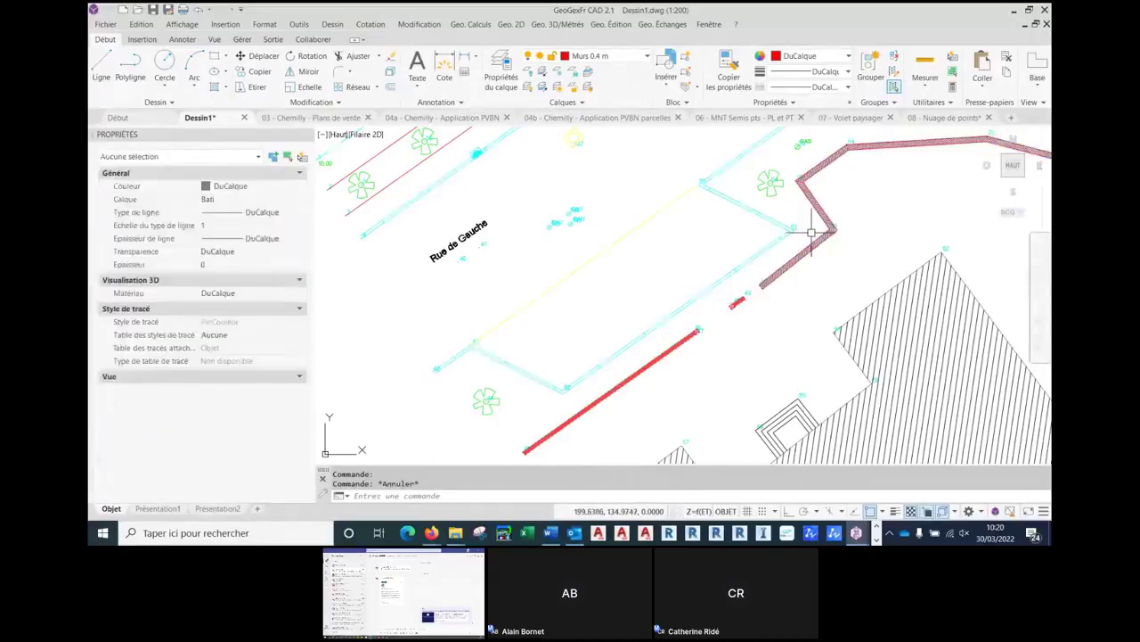
{"action": "scroll", "coordinate": [812, 232], "scroll_direction": "down", "scroll_amount": 6}
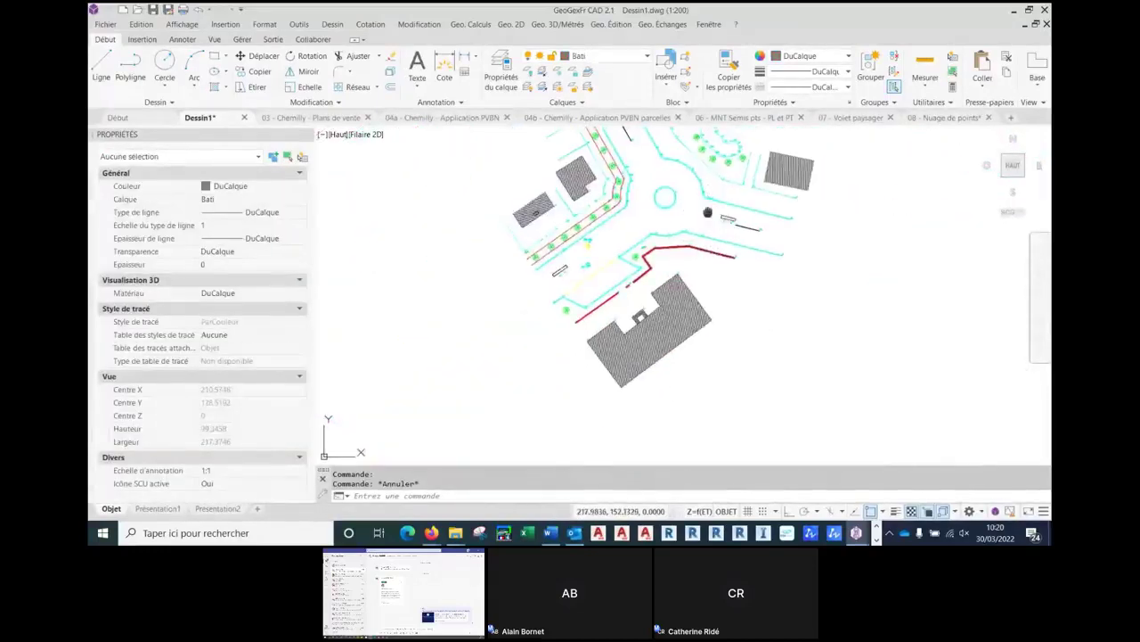
{"action": "middle_click_drag", "start_coordinate": [707, 212], "coordinate": [691, 255]}
{"action": "left_click", "coordinate": [611, 24]}
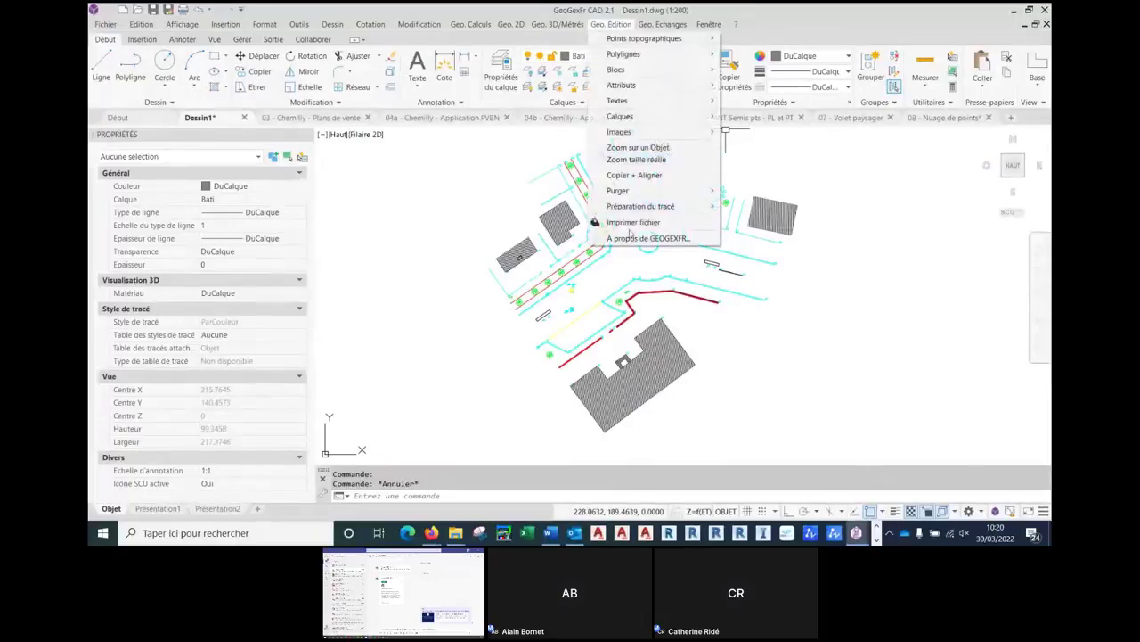
{"action": "mouse_move", "coordinate": [635, 207]}
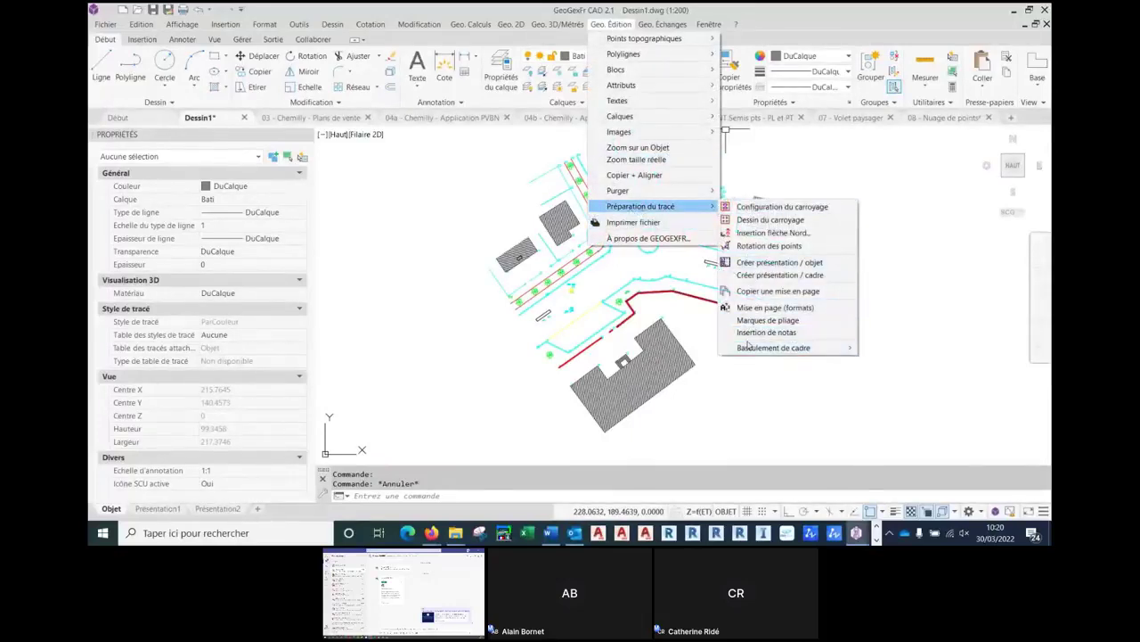
{"action": "left_click", "coordinate": [770, 219]}
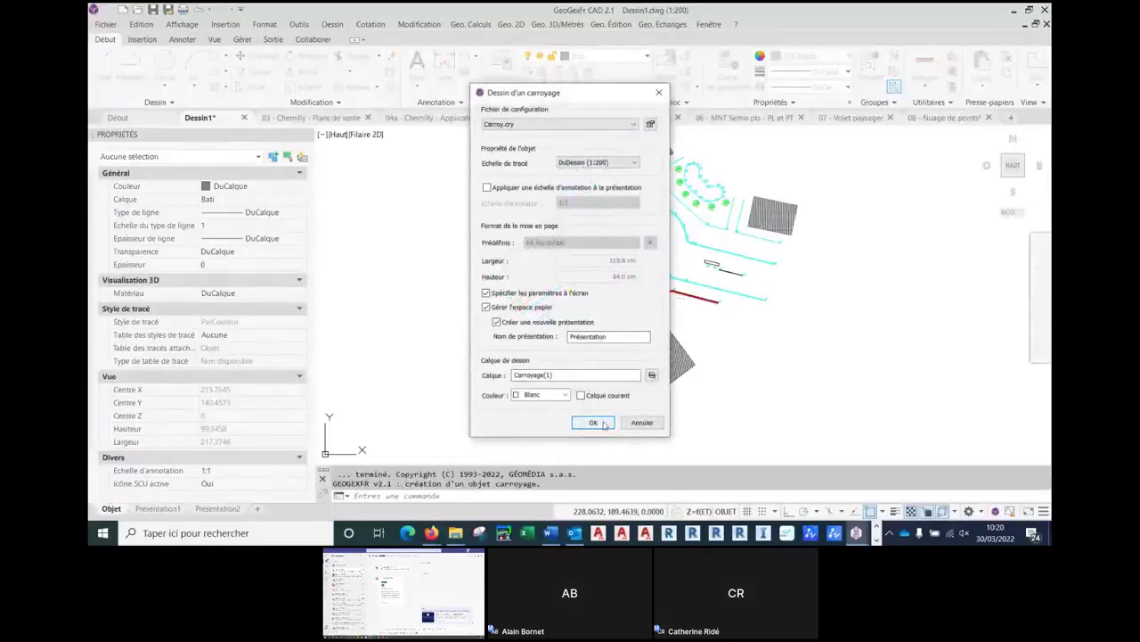
{"action": "left_click", "coordinate": [593, 423]}
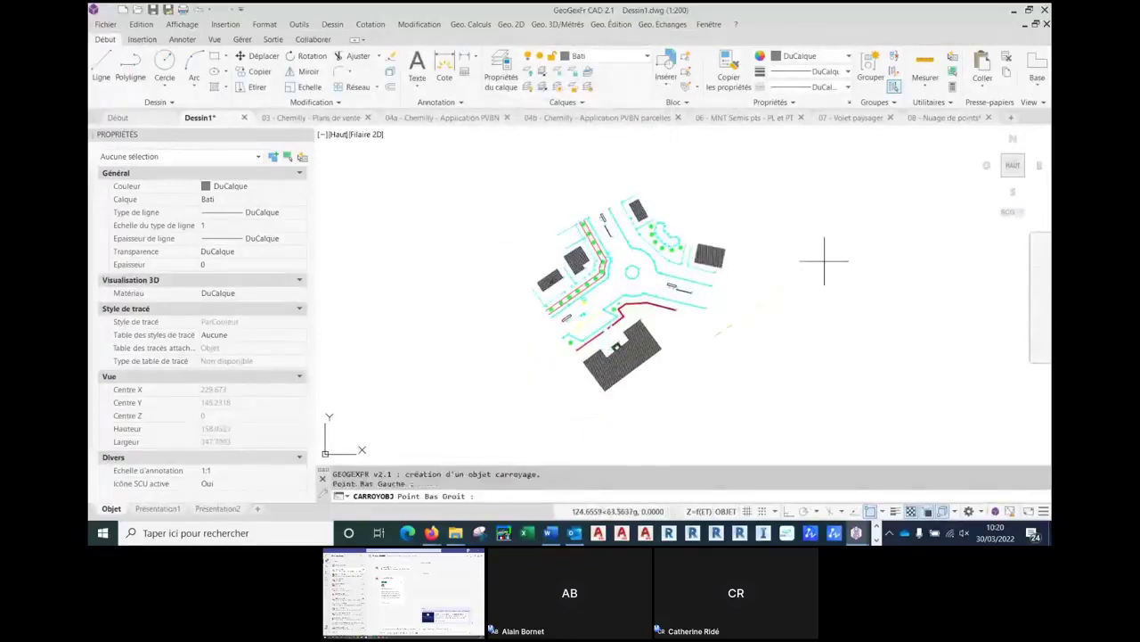
{"action": "left_click", "coordinate": [458, 223]}
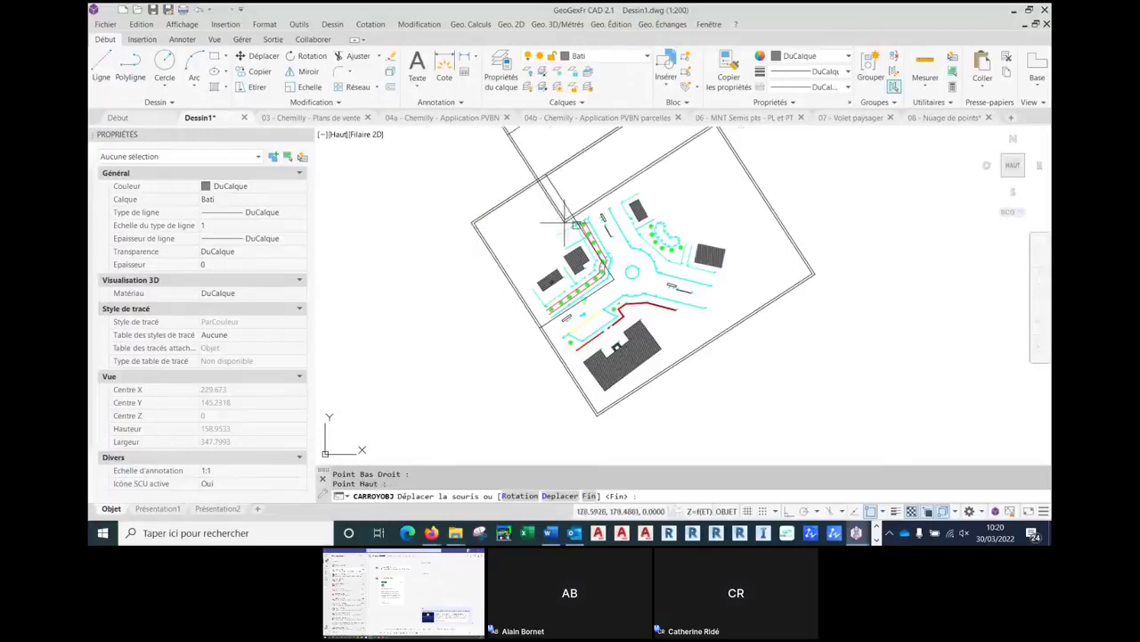
{"action": "key", "text": "Escape"}
- Draw a tilted coordinate grid frame around the whole plan using Carroy.cry at 1:200, creating a new layout named Présentation
{"action": "key", "text": "Return"}
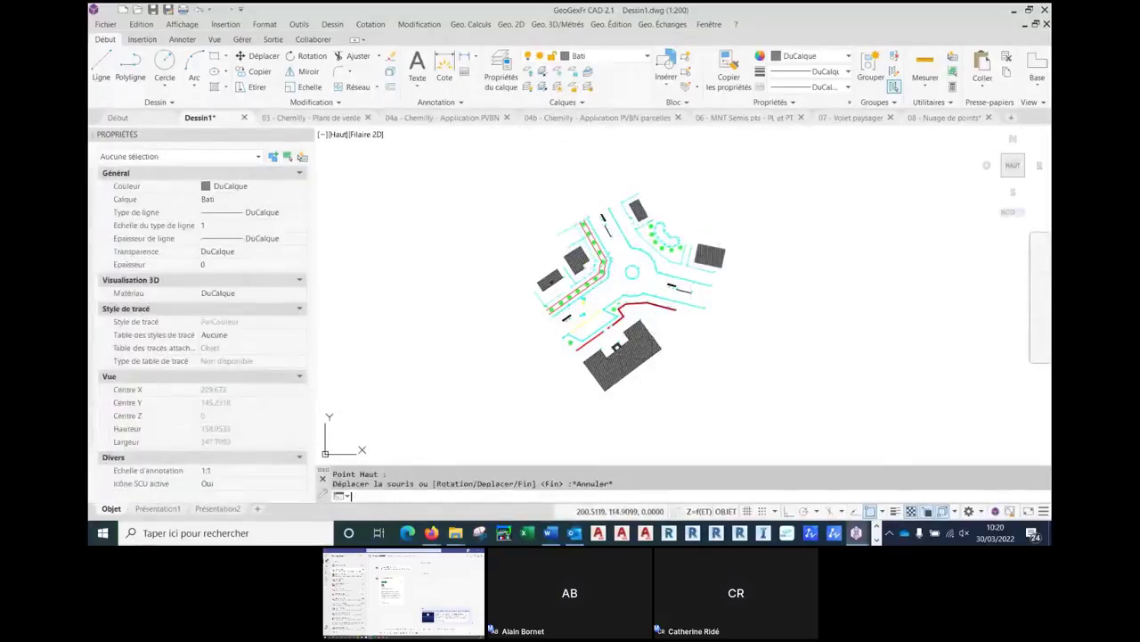
{"action": "left_click", "coordinate": [593, 419]}
{"action": "left_click", "coordinate": [592, 417]}
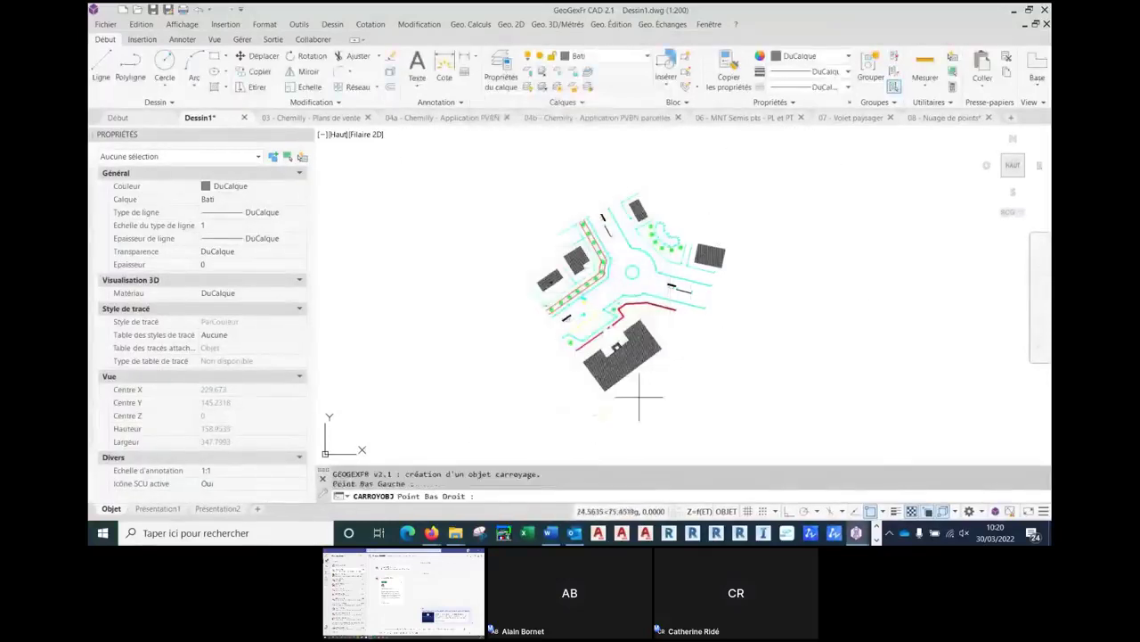
{"action": "left_click", "coordinate": [805, 275]}
{"action": "left_click", "coordinate": [477, 217]}
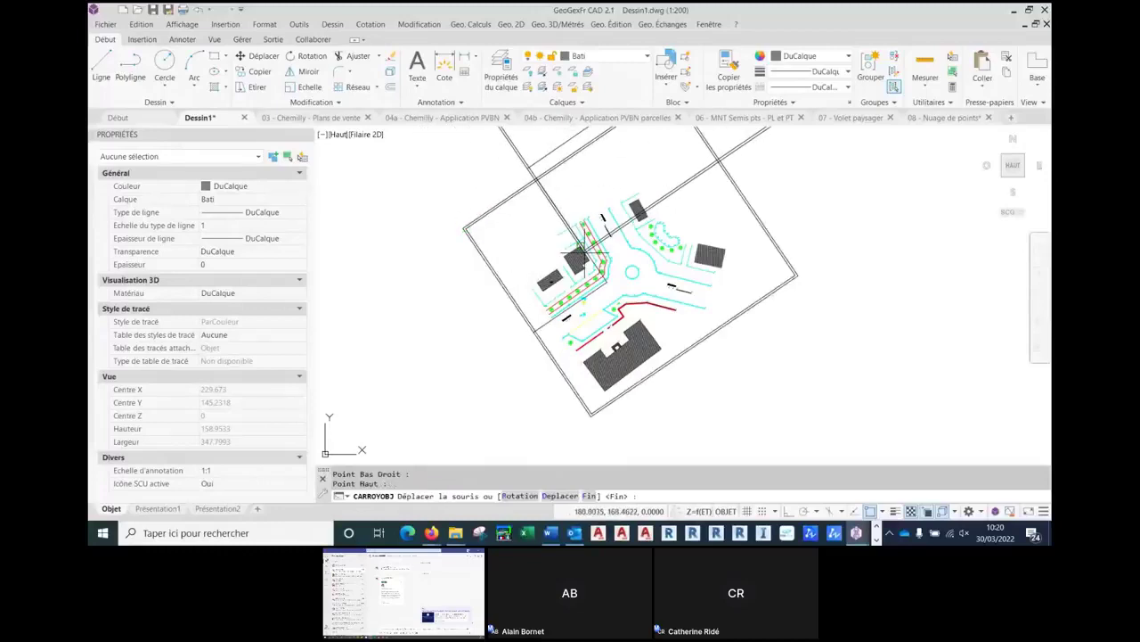
{"action": "key", "text": "Return"}
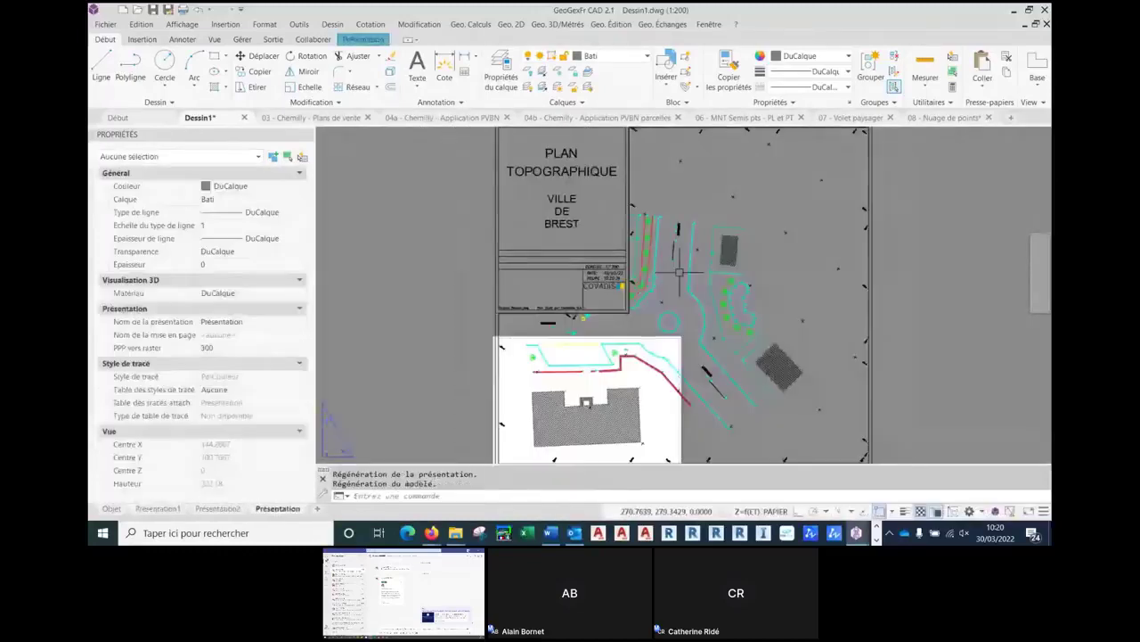
- Return to model space and stretch the grid frame to 630 mm long and 594 mm high
{"action": "left_click", "coordinate": [111, 508]}
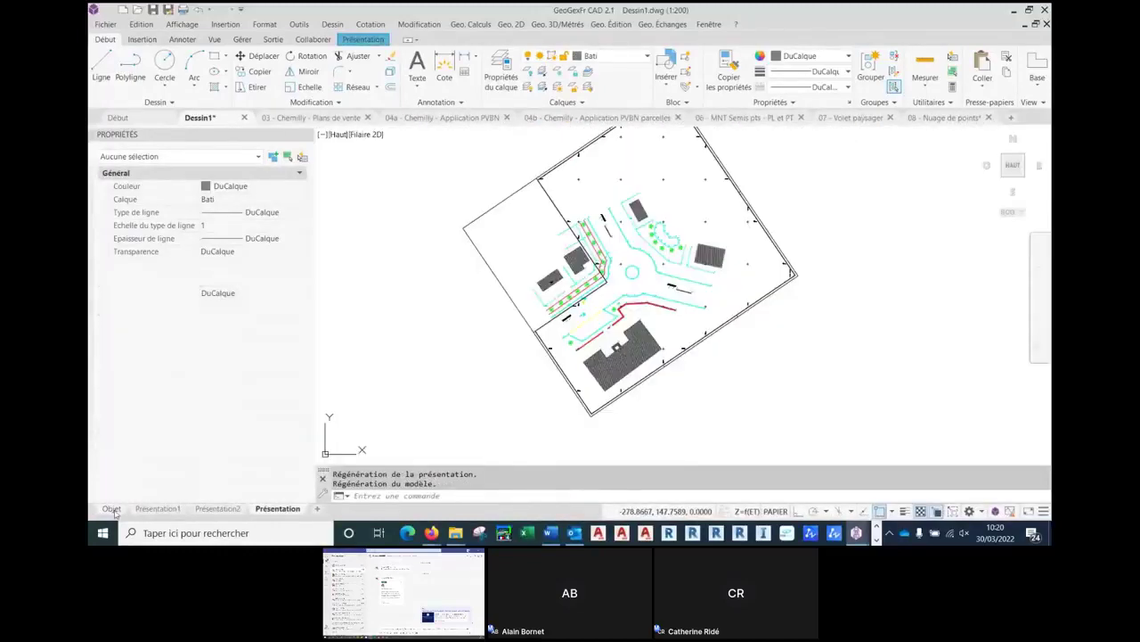
{"action": "left_click", "coordinate": [757, 301]}
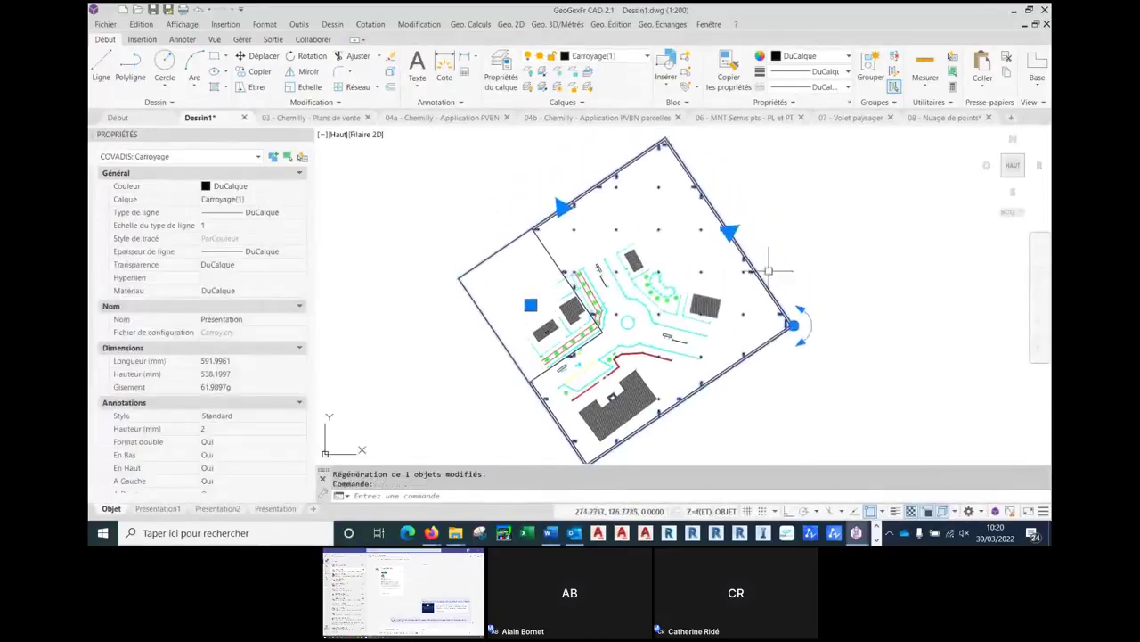
{"action": "left_click", "coordinate": [729, 232]}
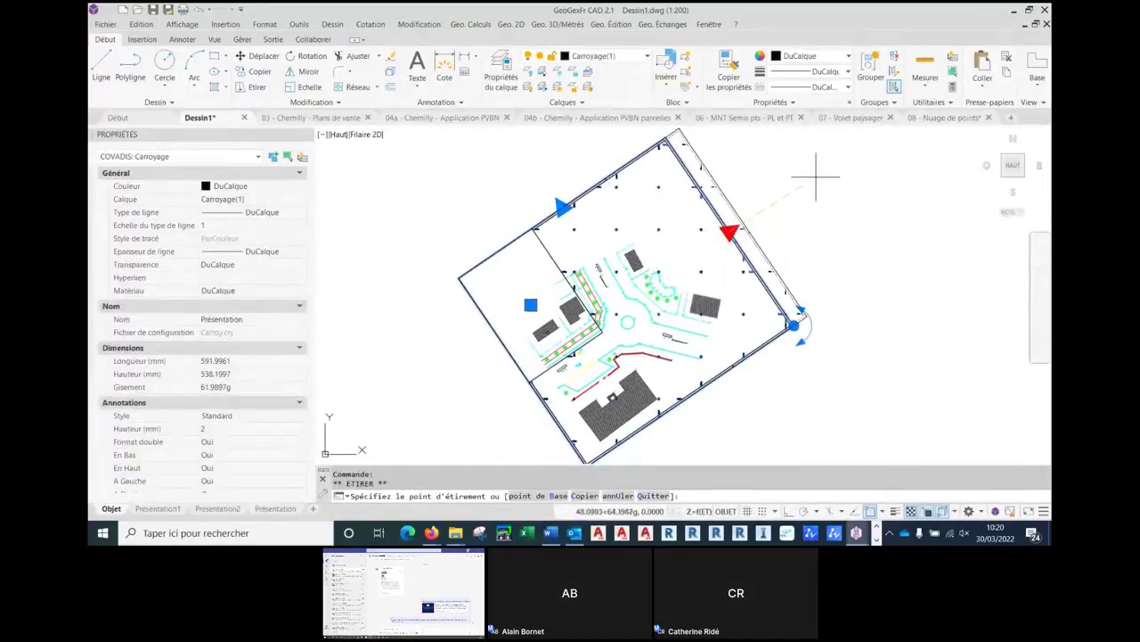
{"action": "left_click", "coordinate": [761, 212]}
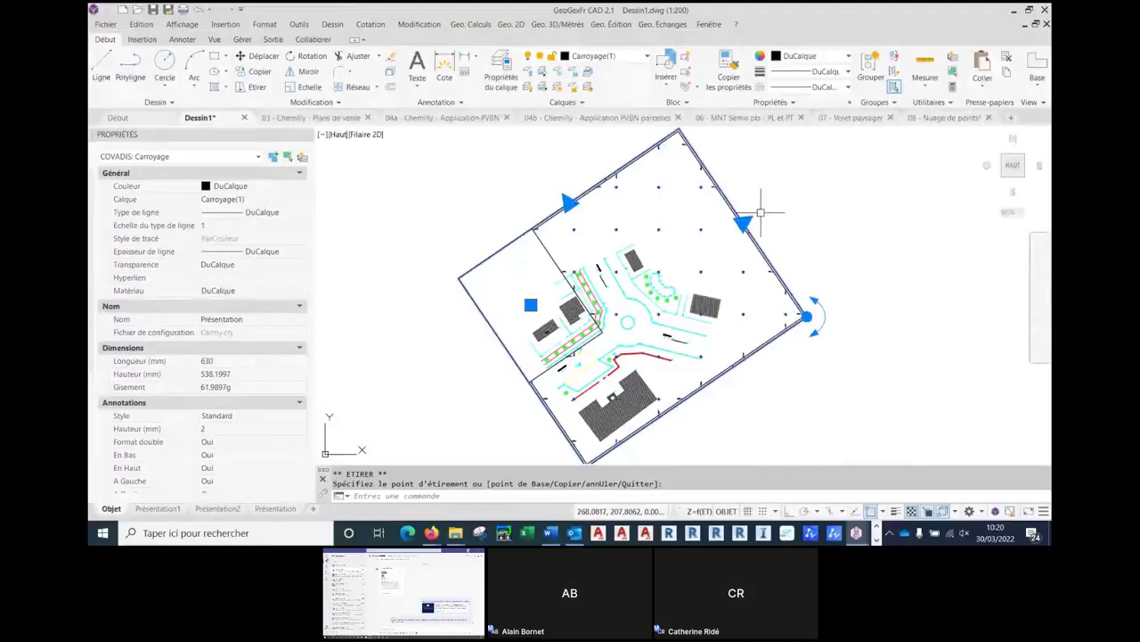
{"action": "left_click", "coordinate": [569, 203]}
{"action": "left_click", "coordinate": [556, 184]}
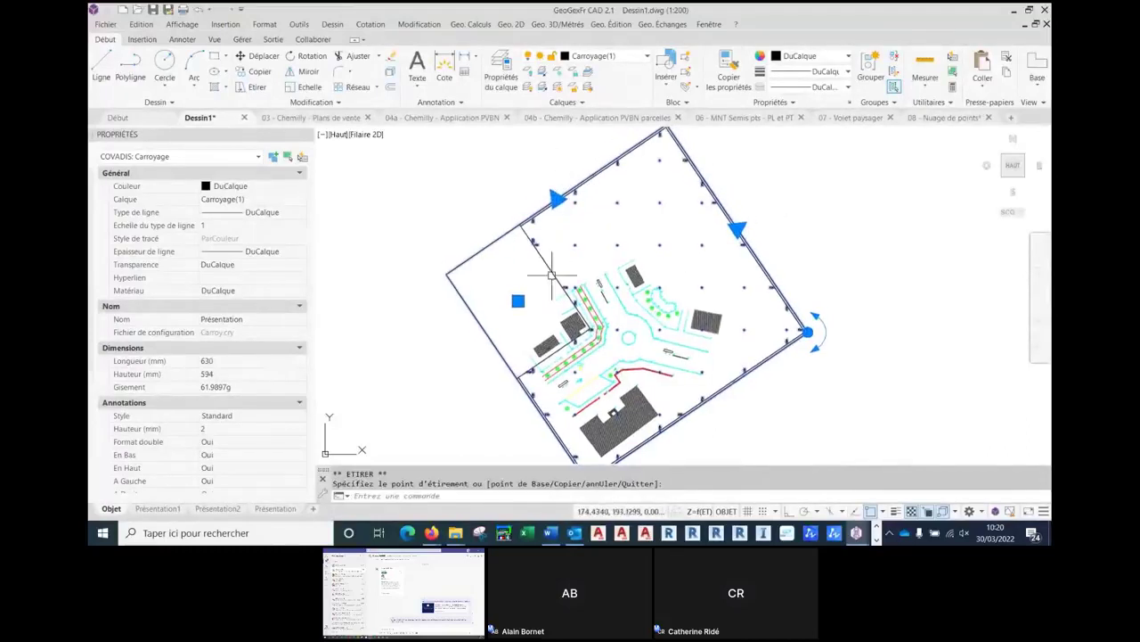
- Move the grid frame's title block area from its upper-left corner to its upper-right corner, clear of the plan
{"action": "left_click", "coordinate": [517, 300]}
{"action": "left_click", "coordinate": [672, 229]}
{"action": "middle_click_drag", "start_coordinate": [820, 405], "coordinate": [851, 321]}
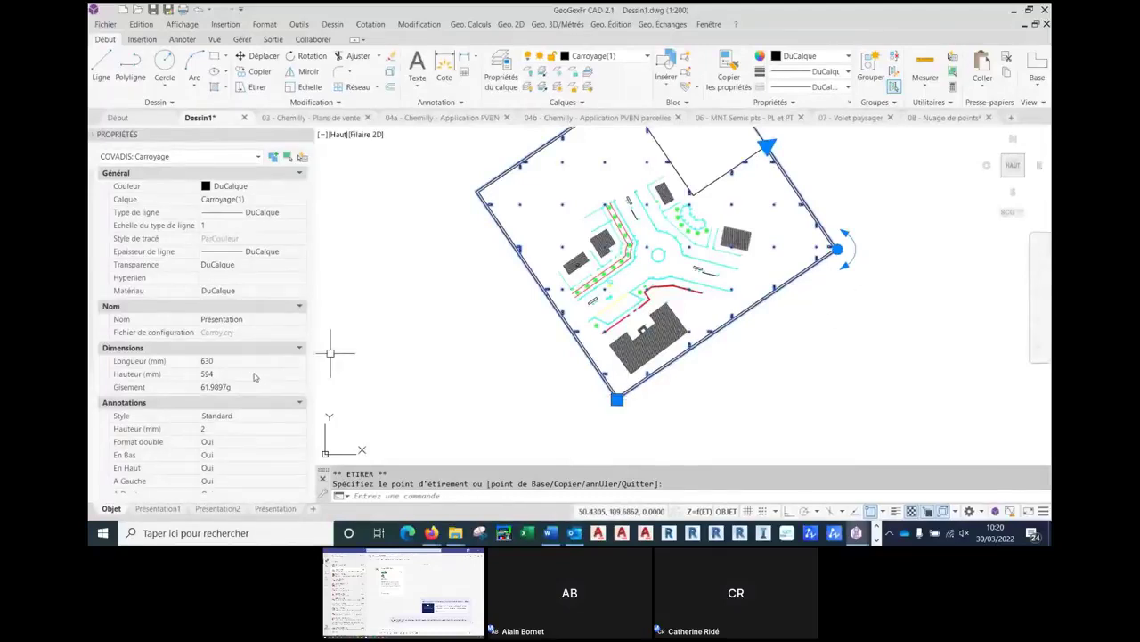
- Update the layouts from the modified grid frame and check the plan and title block in the Présentation layout
{"action": "scroll", "coordinate": [218, 381], "scroll_direction": "down", "scroll_amount": 5}
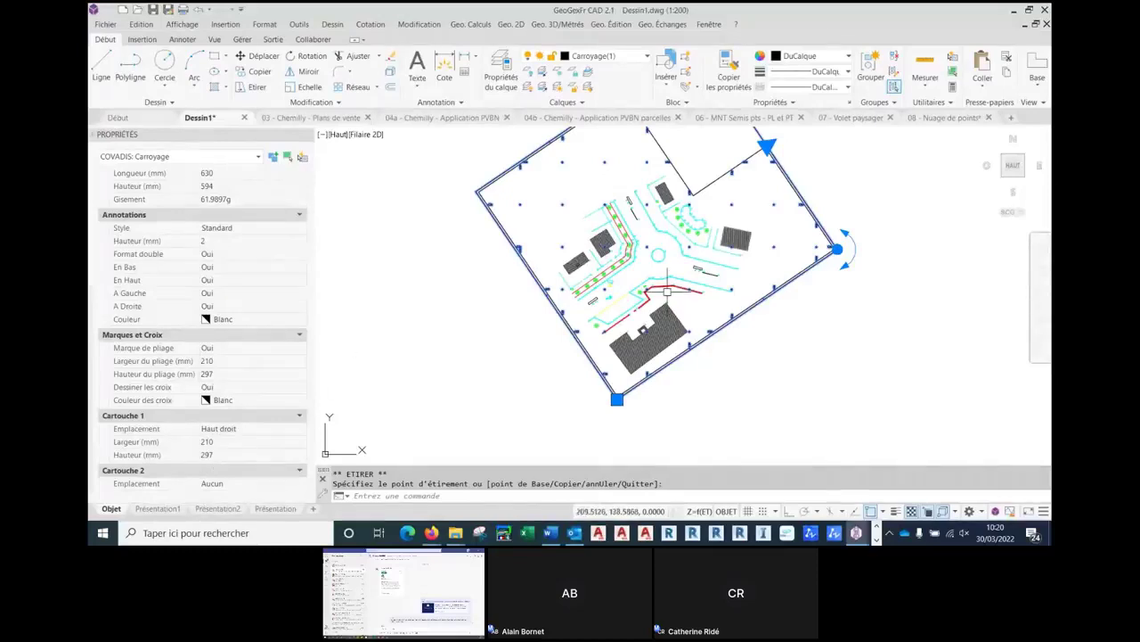
{"action": "left_click", "coordinate": [284, 506]}
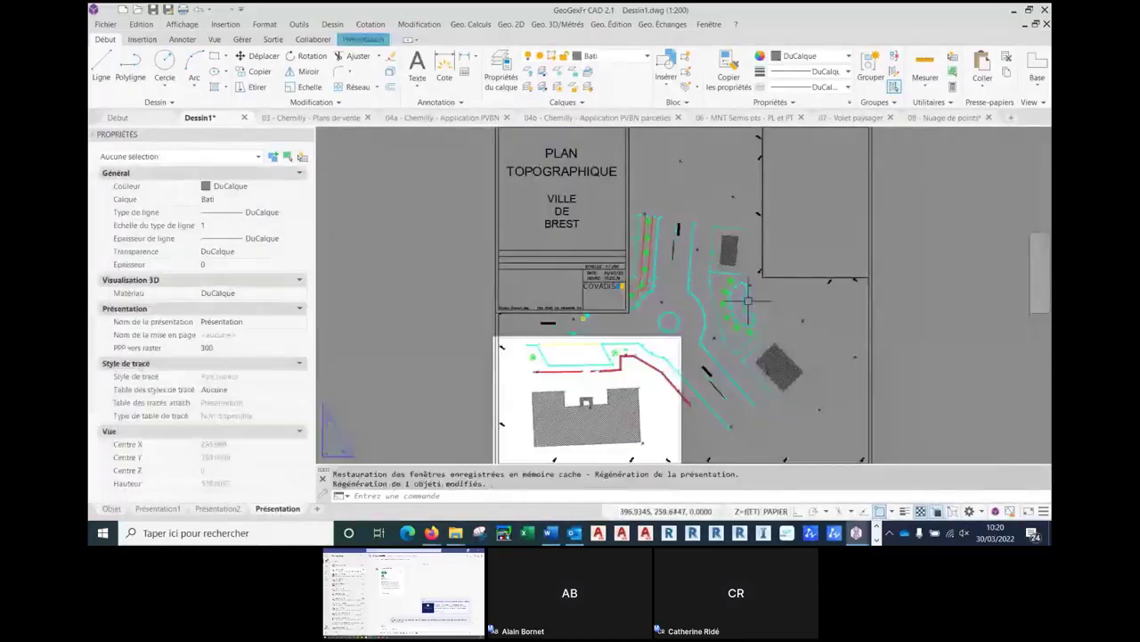
{"action": "left_click", "coordinate": [109, 508]}
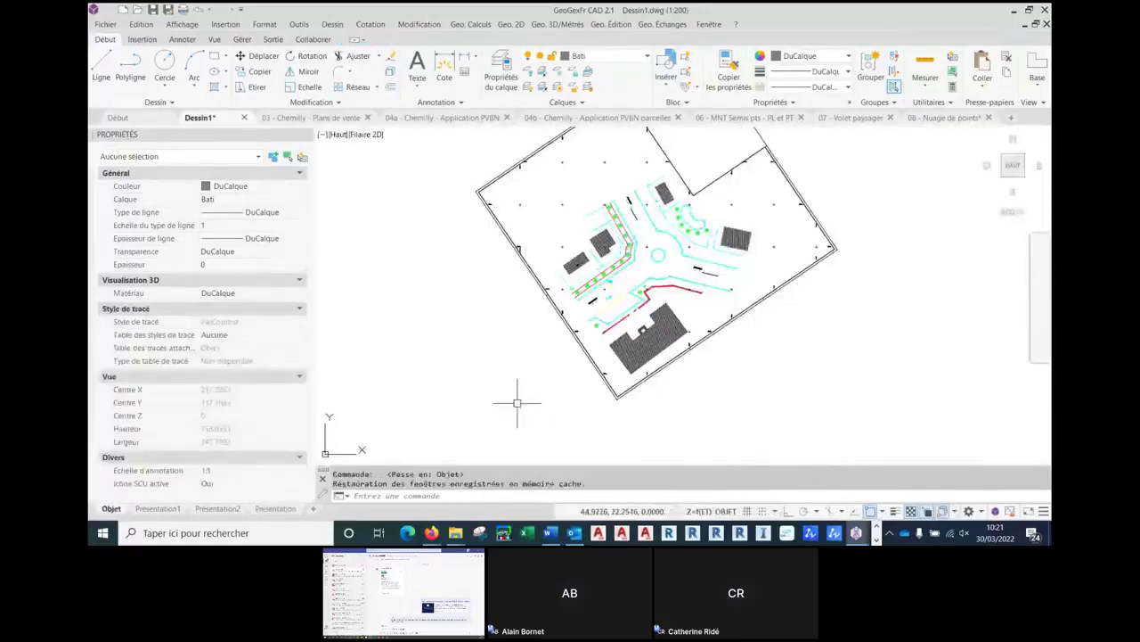
{"action": "left_click", "coordinate": [745, 308]}
{"action": "right_click", "coordinate": [746, 307]}
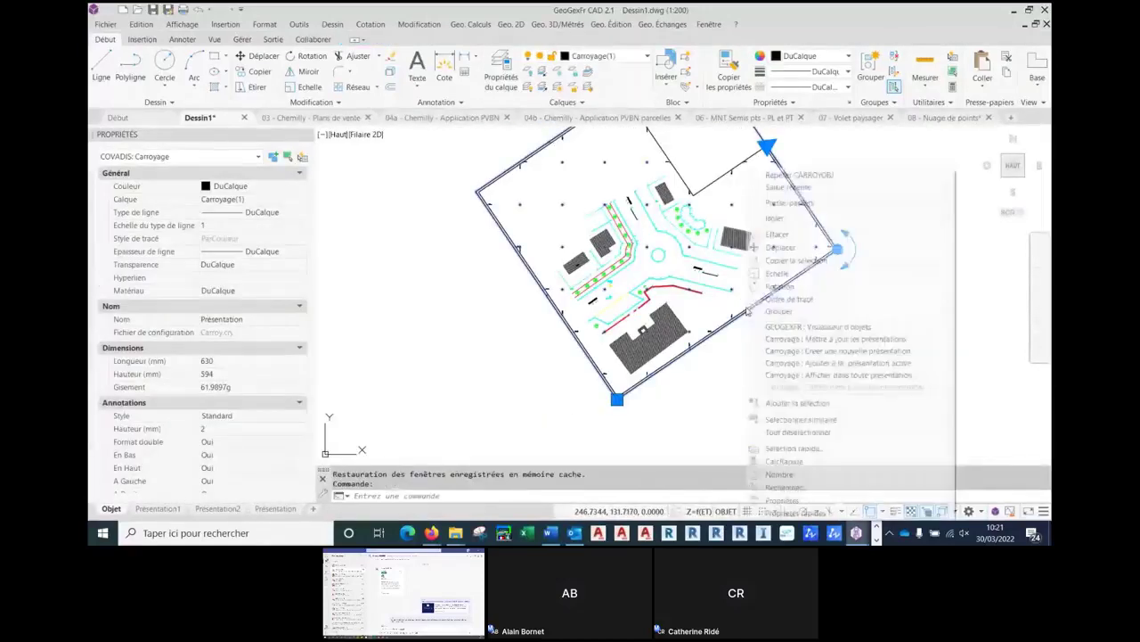
{"action": "left_click", "coordinate": [821, 339]}
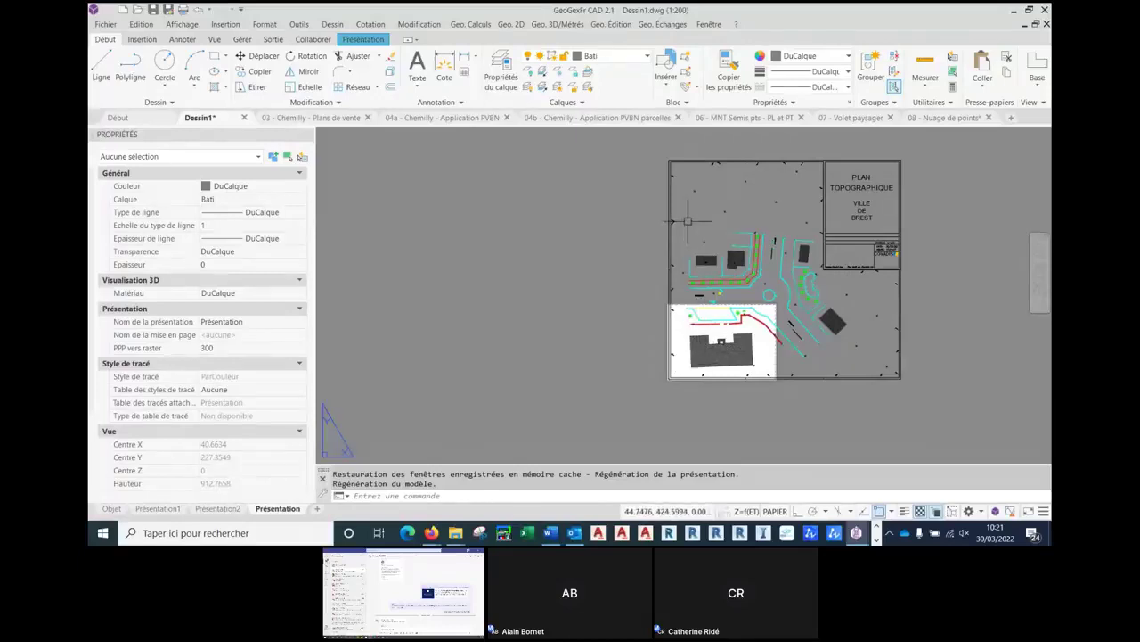
{"action": "middle_click_drag", "start_coordinate": [689, 364], "coordinate": [544, 412]}
{"action": "scroll", "coordinate": [759, 254], "scroll_direction": "up", "scroll_amount": 3}
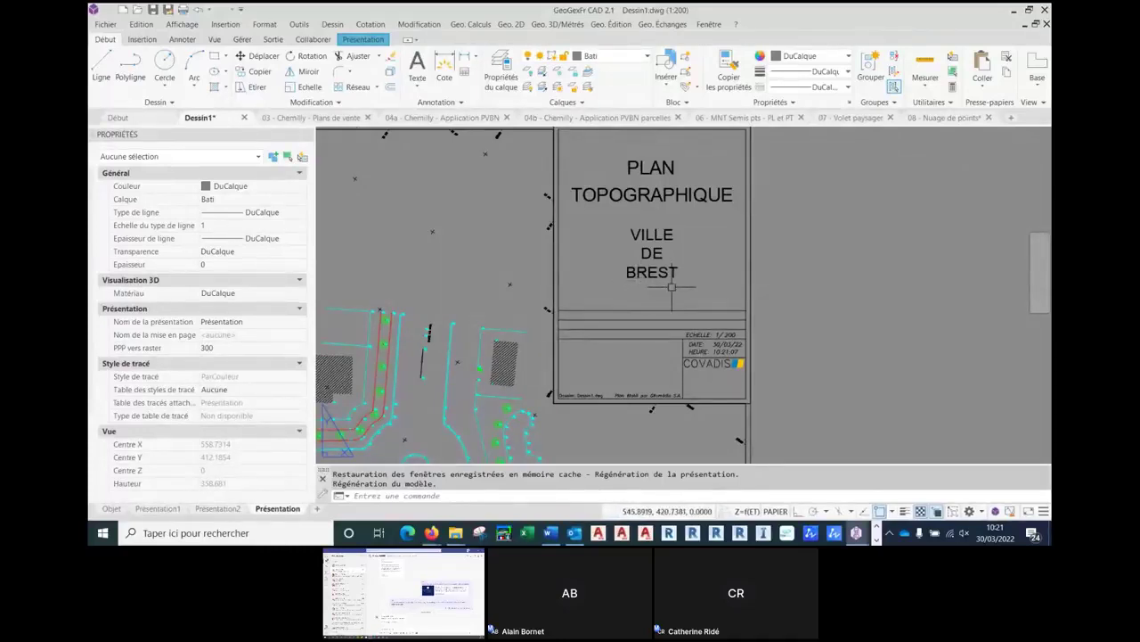
{"action": "scroll", "coordinate": [670, 286], "scroll_direction": "down", "scroll_amount": 5}
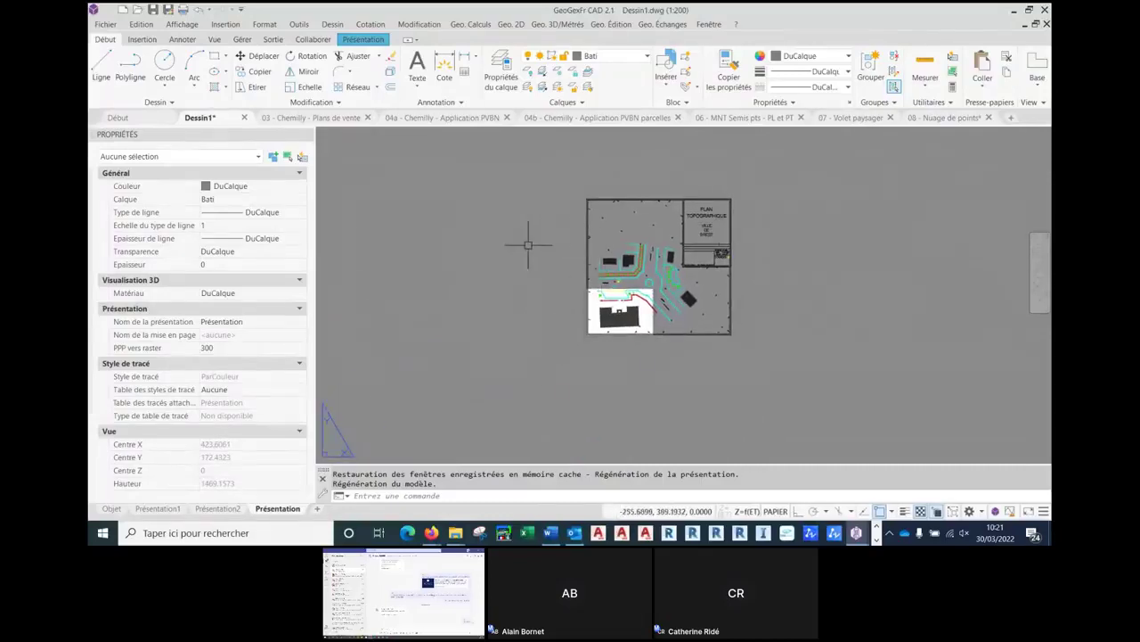
- Switch to the 03 - Chemilly - Plans de vente drawing and examine the subdivision's lots, numbers and areas
{"action": "left_click", "coordinate": [312, 117]}
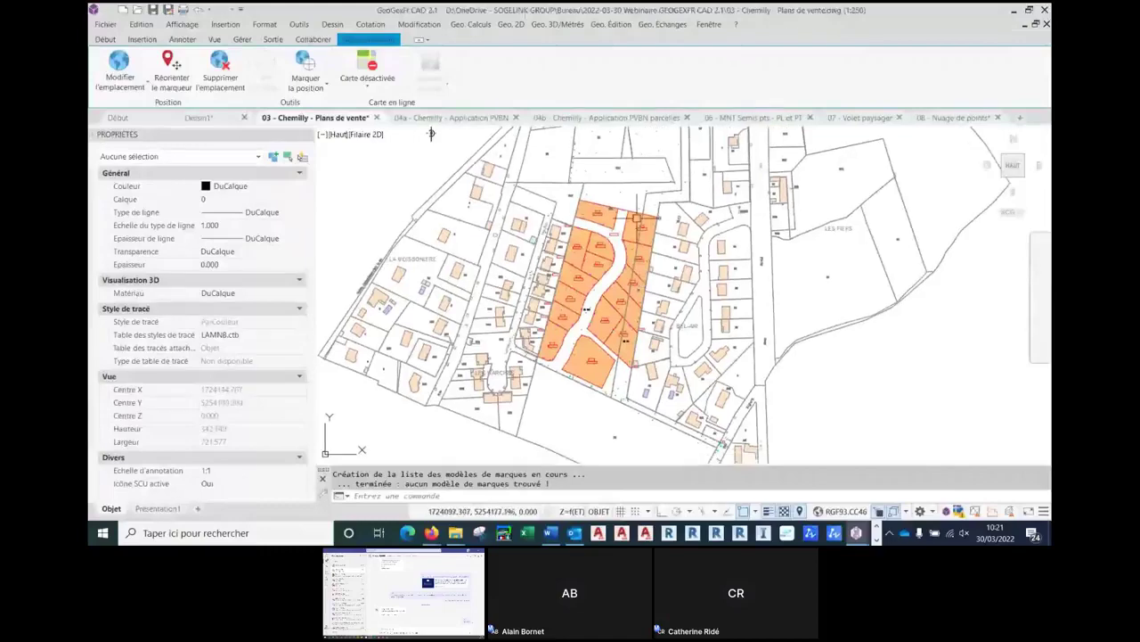
{"action": "scroll", "coordinate": [604, 367], "scroll_direction": "up", "scroll_amount": 3}
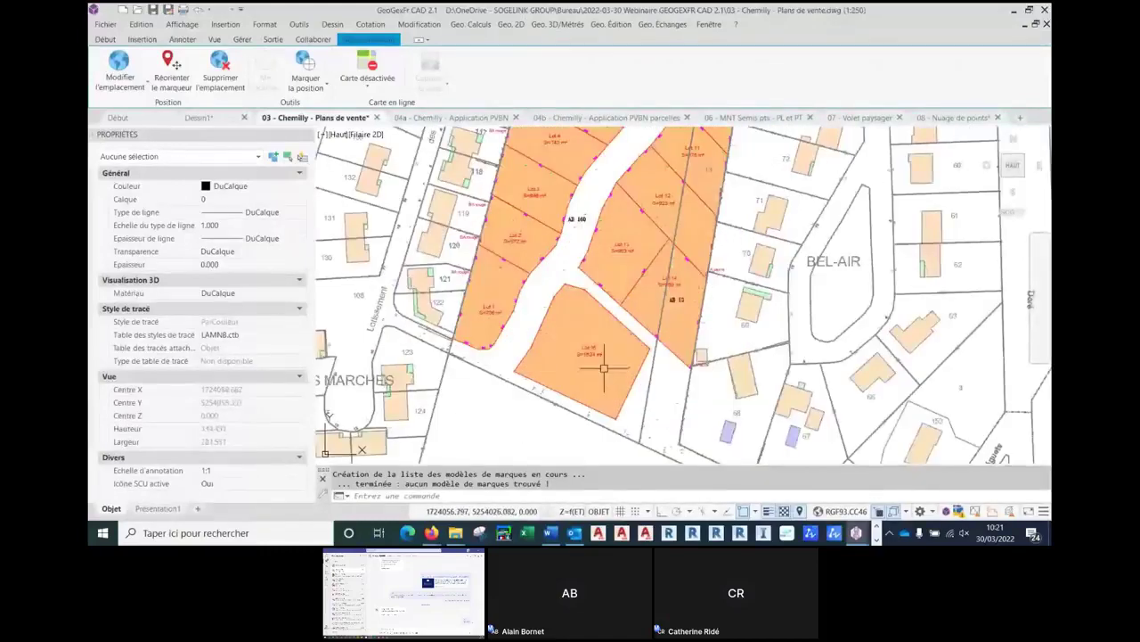
{"action": "scroll", "coordinate": [604, 367], "scroll_direction": "down", "scroll_amount": 3}
{"action": "scroll", "coordinate": [606, 353], "scroll_direction": "up", "scroll_amount": 1}
{"action": "scroll", "coordinate": [585, 349], "scroll_direction": "up", "scroll_amount": 4}
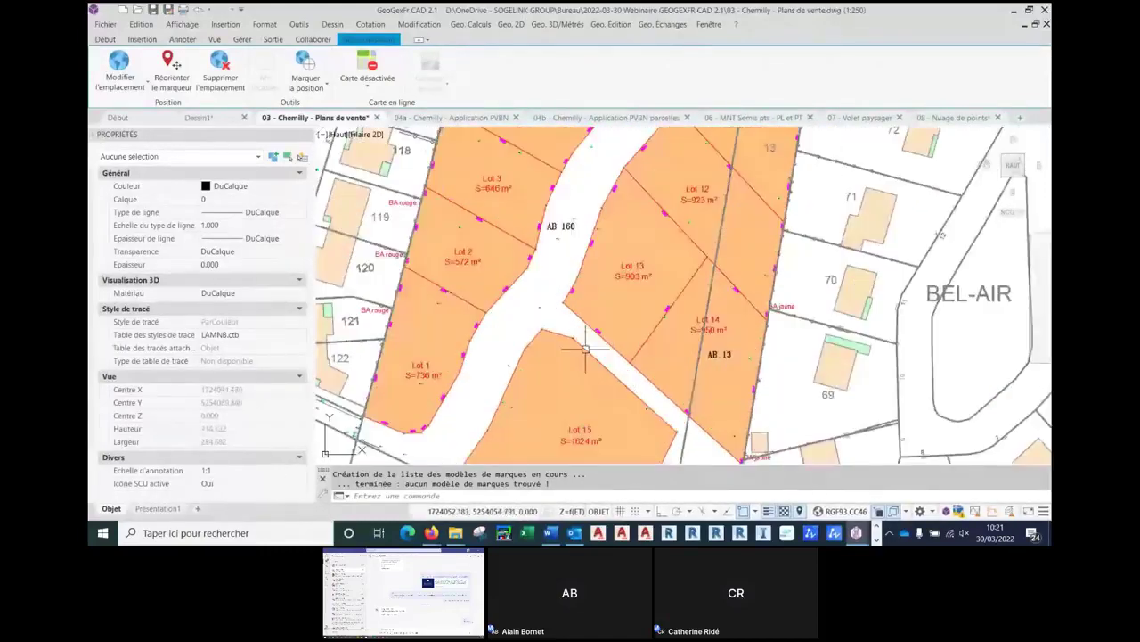
{"action": "left_click", "coordinate": [585, 349]}
{"action": "scroll", "coordinate": [585, 349], "scroll_direction": "up", "scroll_amount": 2}
{"action": "scroll", "coordinate": [596, 384], "scroll_direction": "down", "scroll_amount": 2}
{"action": "key", "text": "Escape"}
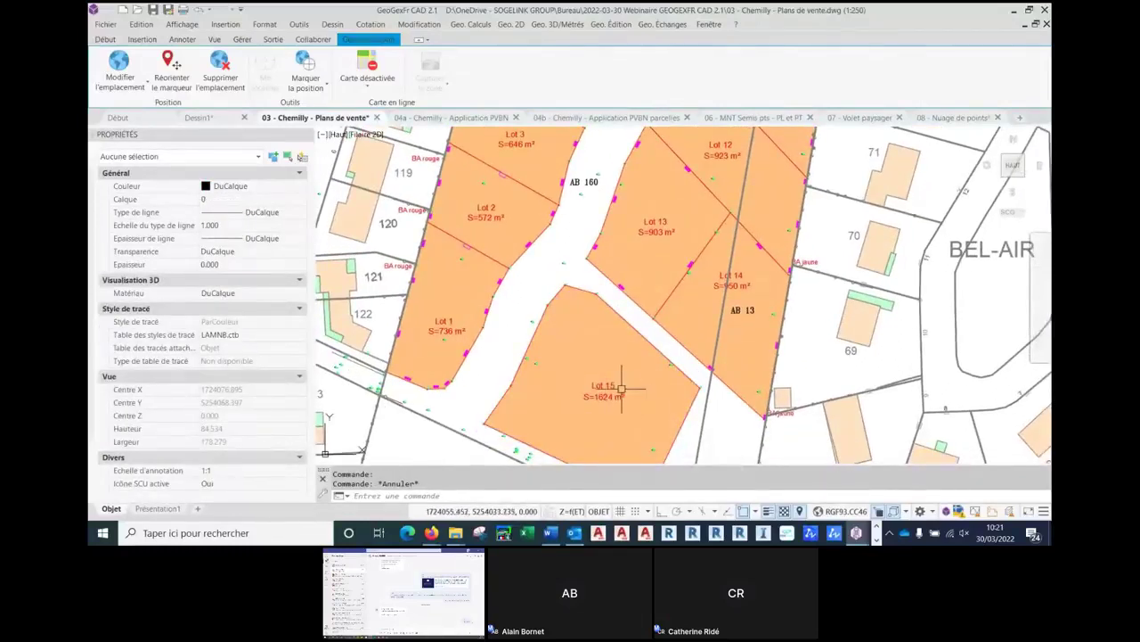
{"action": "scroll", "coordinate": [677, 258], "scroll_direction": "down", "scroll_amount": 2}
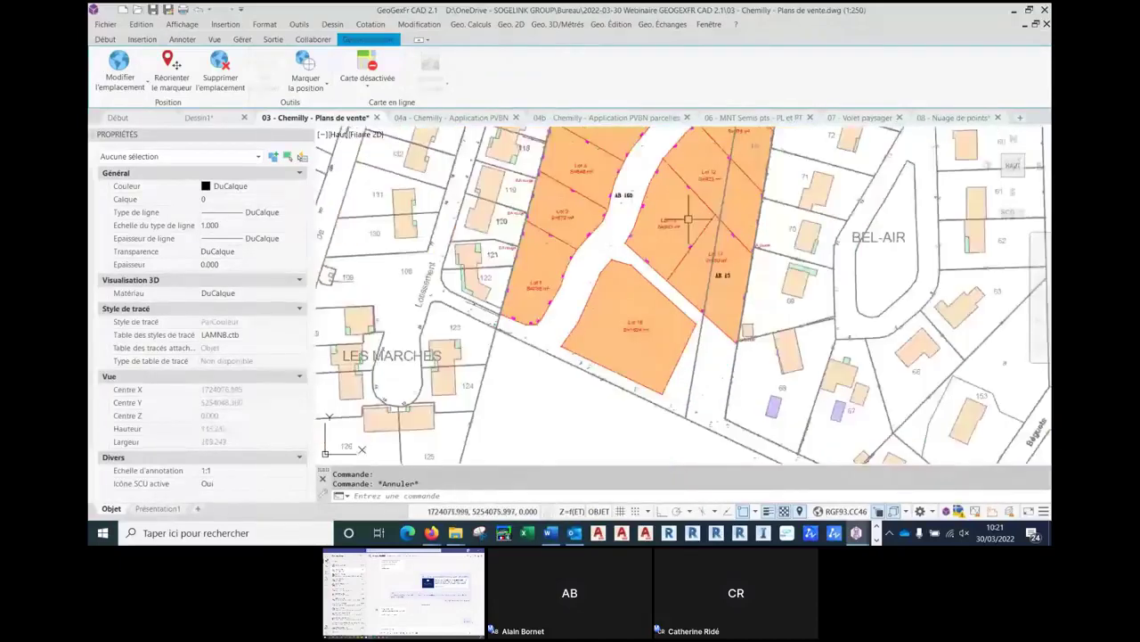
{"action": "mouse_move", "coordinate": [652, 285]}
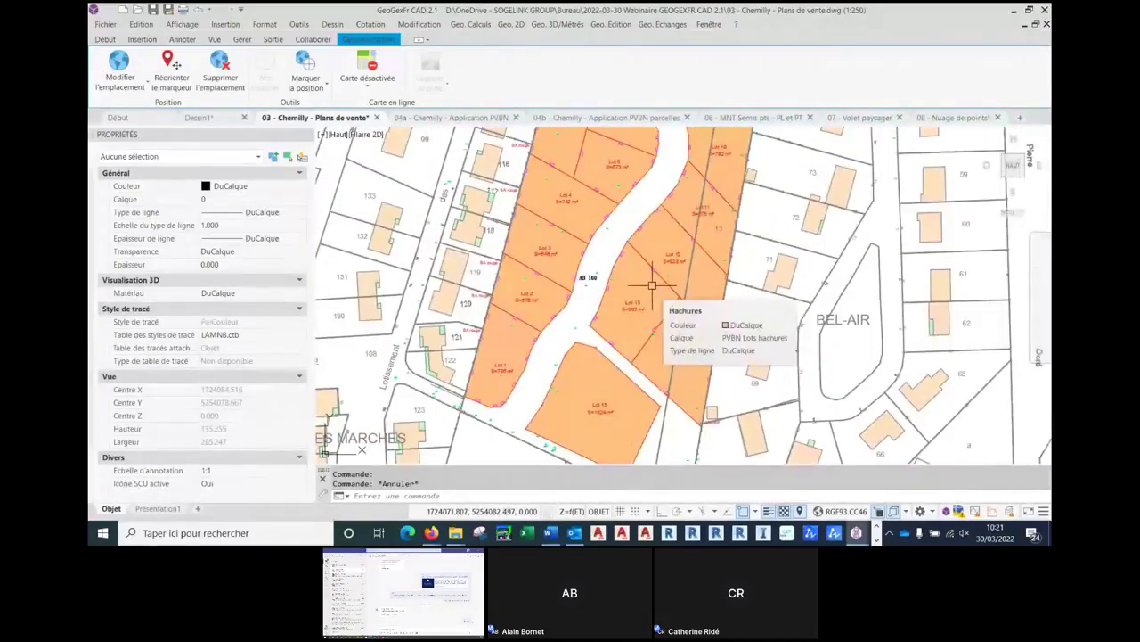
{"action": "scroll", "coordinate": [652, 285], "scroll_direction": "down", "scroll_amount": 1}
{"action": "scroll", "coordinate": [673, 245], "scroll_direction": "down", "scroll_amount": 1}
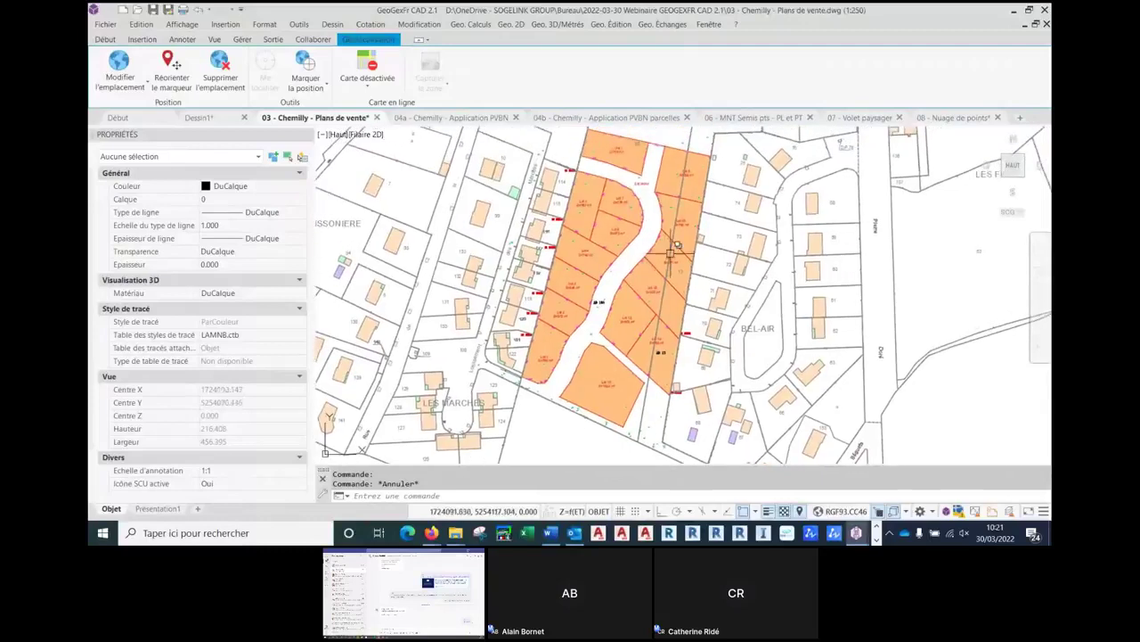
{"action": "mouse_move", "coordinate": [670, 253]}
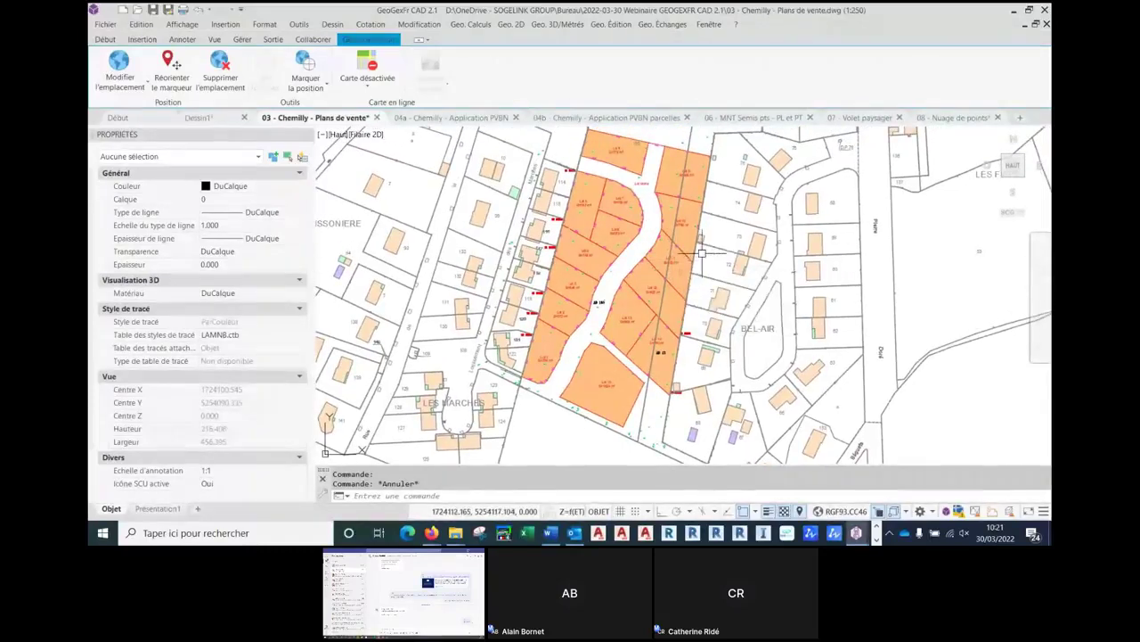
- Start the sale plan creation assistant with Présentation 1.dwg as the presentation block, and continue to the lot selection
{"action": "left_click", "coordinate": [509, 25]}
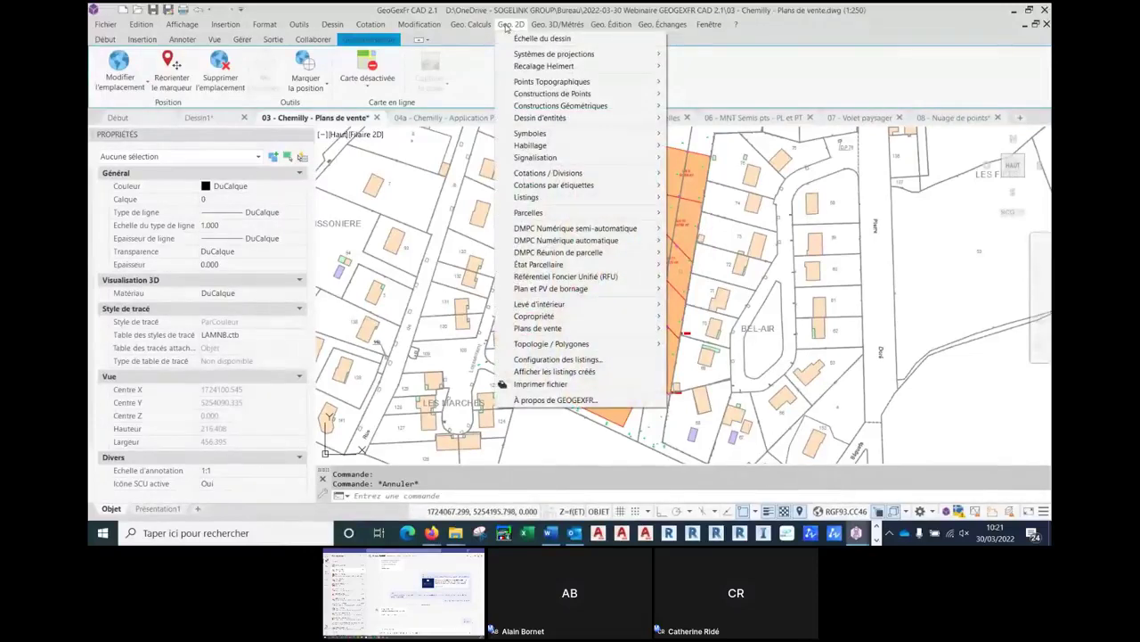
{"action": "mouse_move", "coordinate": [537, 329]}
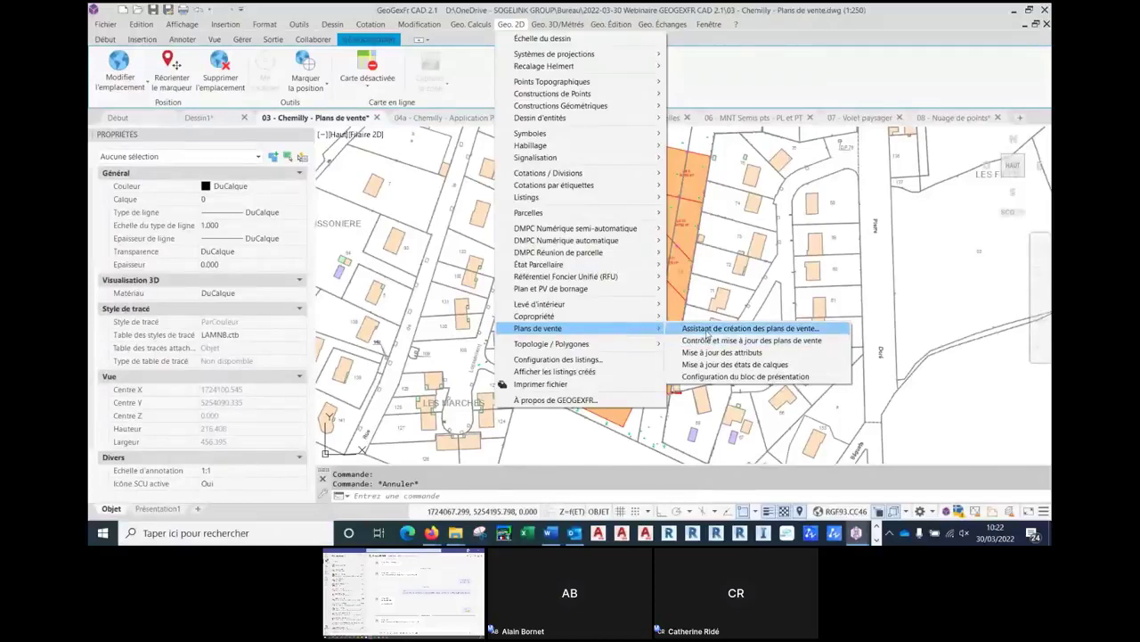
{"action": "left_click", "coordinate": [708, 328]}
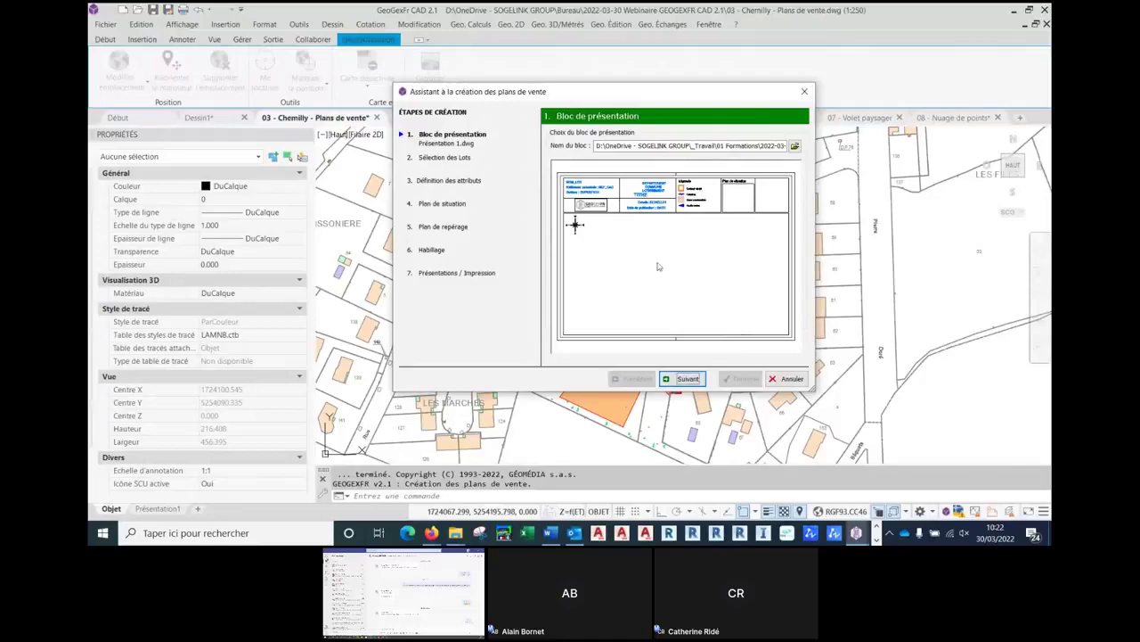
{"action": "left_click", "coordinate": [686, 379]}
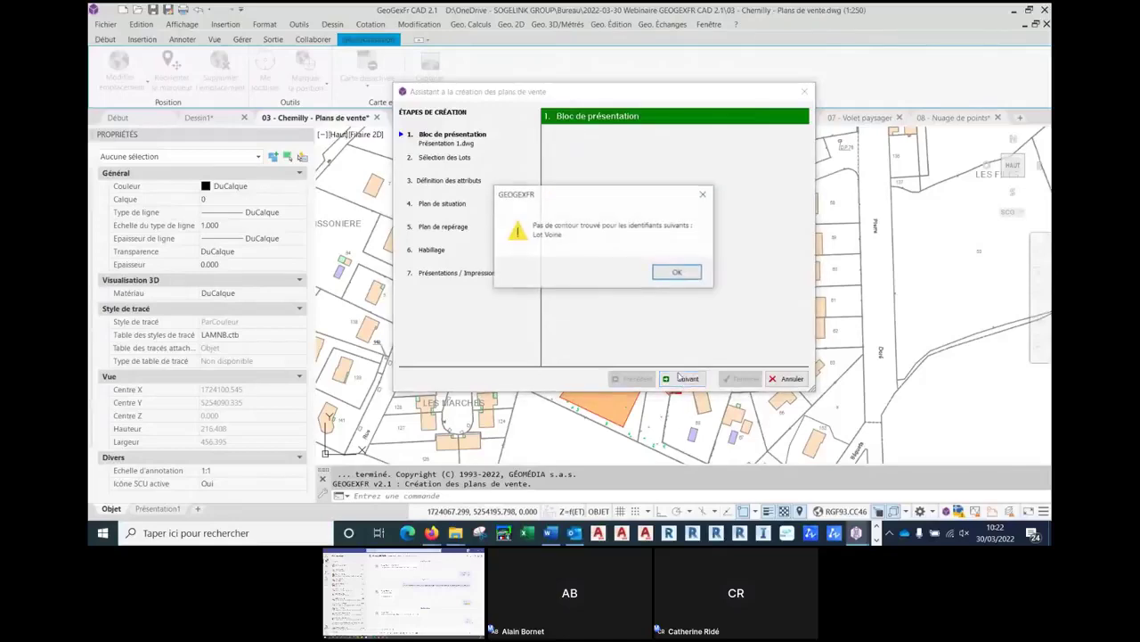
{"action": "left_click", "coordinate": [677, 272]}
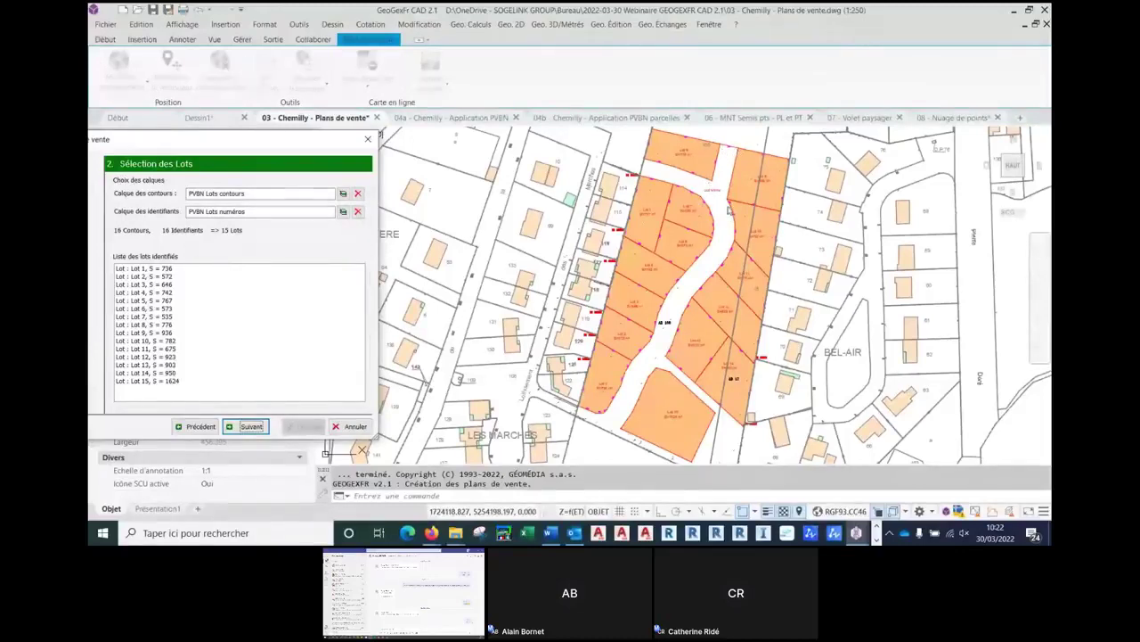
- Accept PVBN Lots contours as the contour layer and PVBN Lots numéros as the identifier layer for the lots
{"action": "left_click_drag", "start_coordinate": [269, 149], "coordinate": [422, 78]}
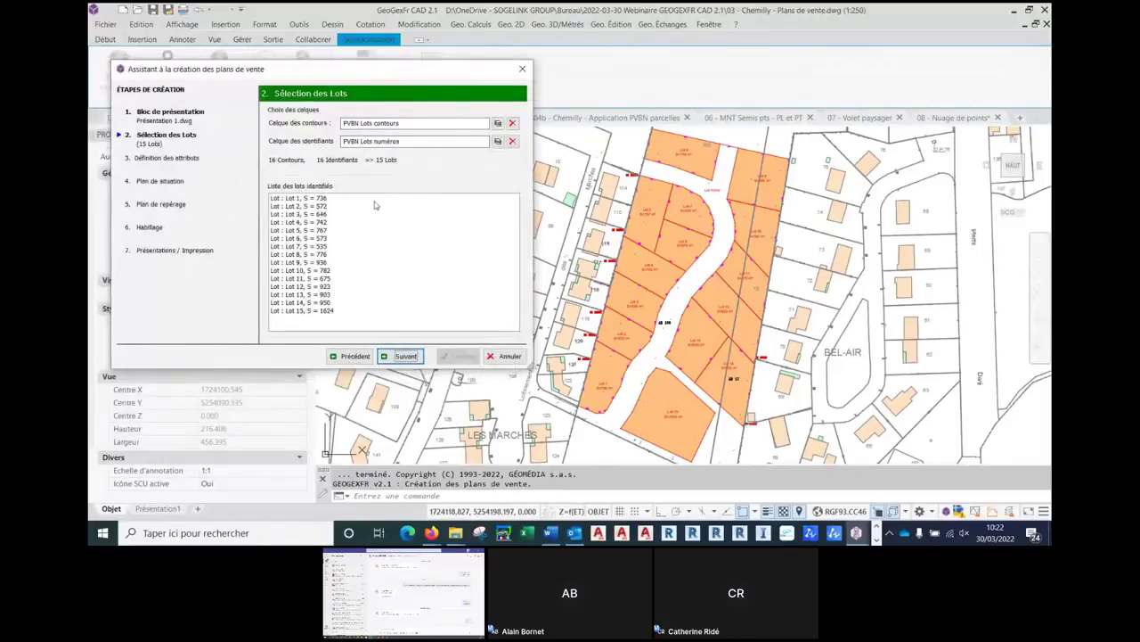
{"action": "left_click", "coordinate": [409, 123]}
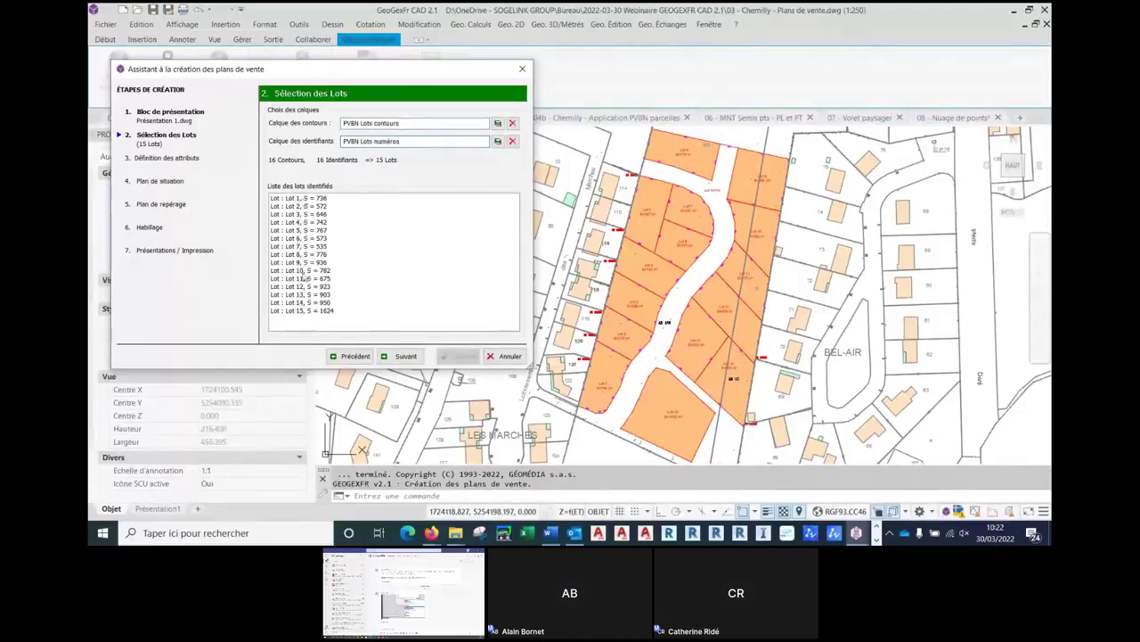
{"action": "left_click", "coordinate": [401, 356]}
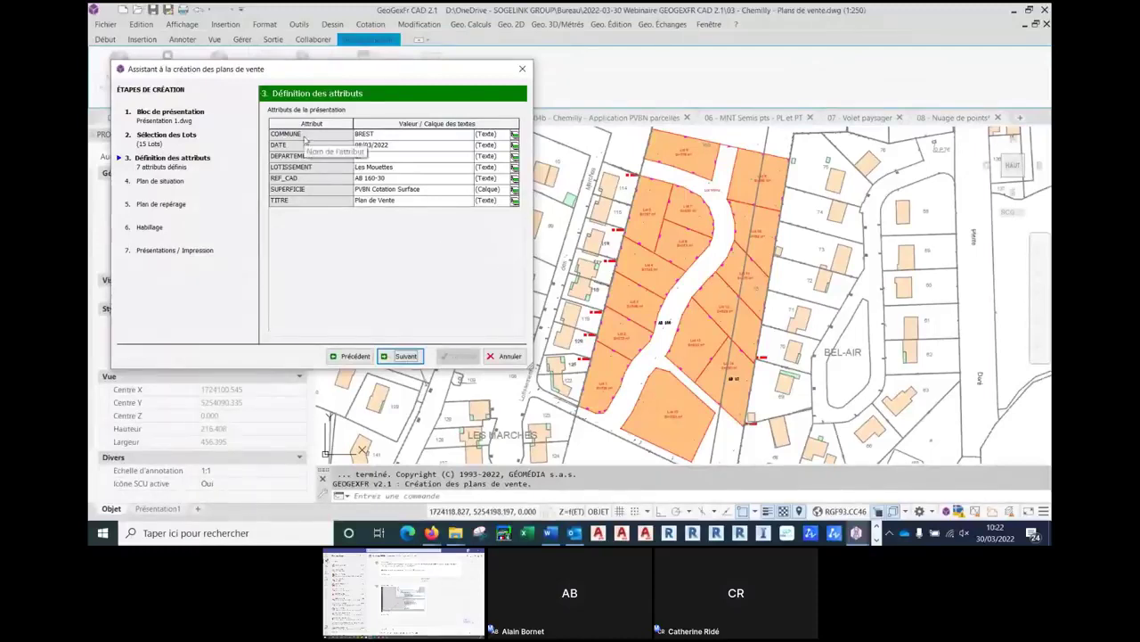
- Assign the PVBN Cotation Surface layer to the SUPERFICIE attribute and accept the presentation attributes
{"action": "left_click", "coordinate": [361, 145]}
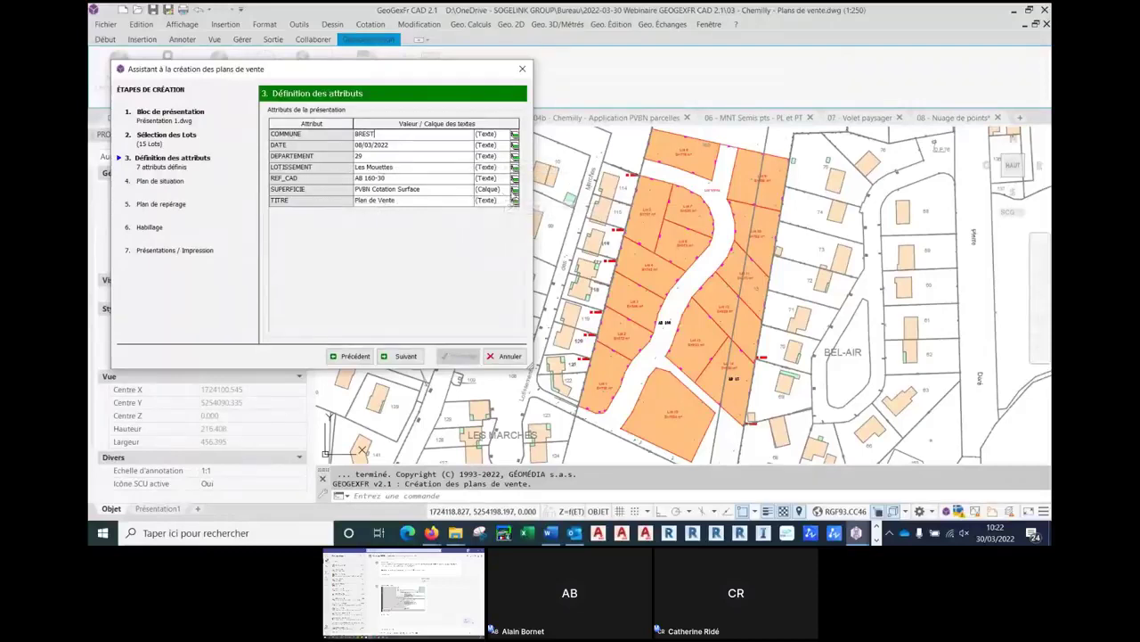
{"action": "left_click", "coordinate": [514, 192]}
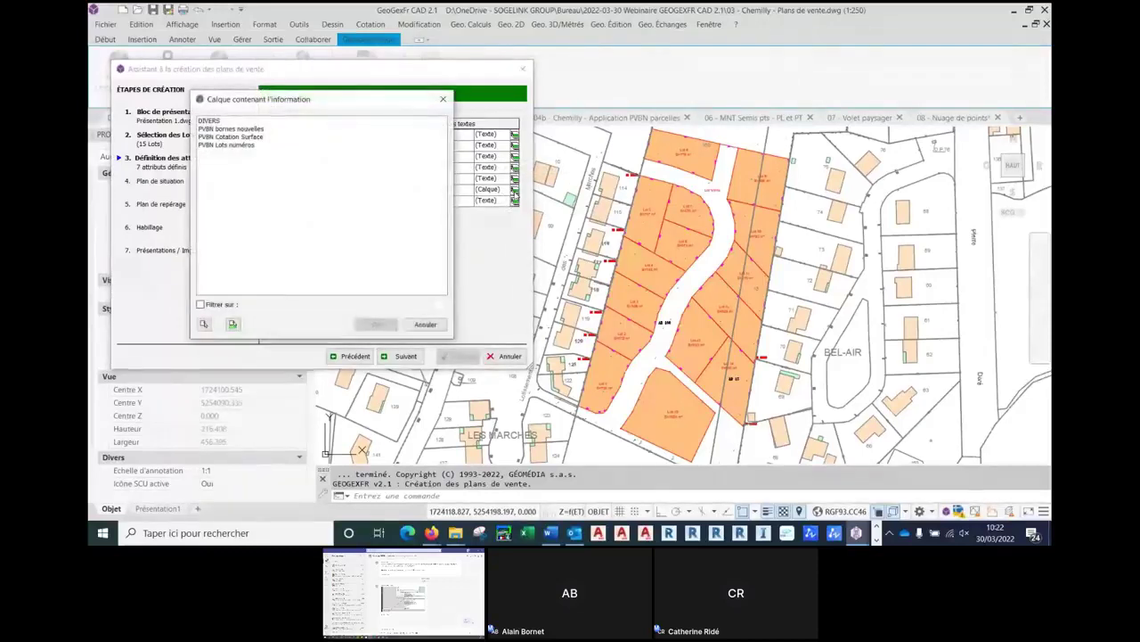
{"action": "left_click", "coordinate": [250, 136]}
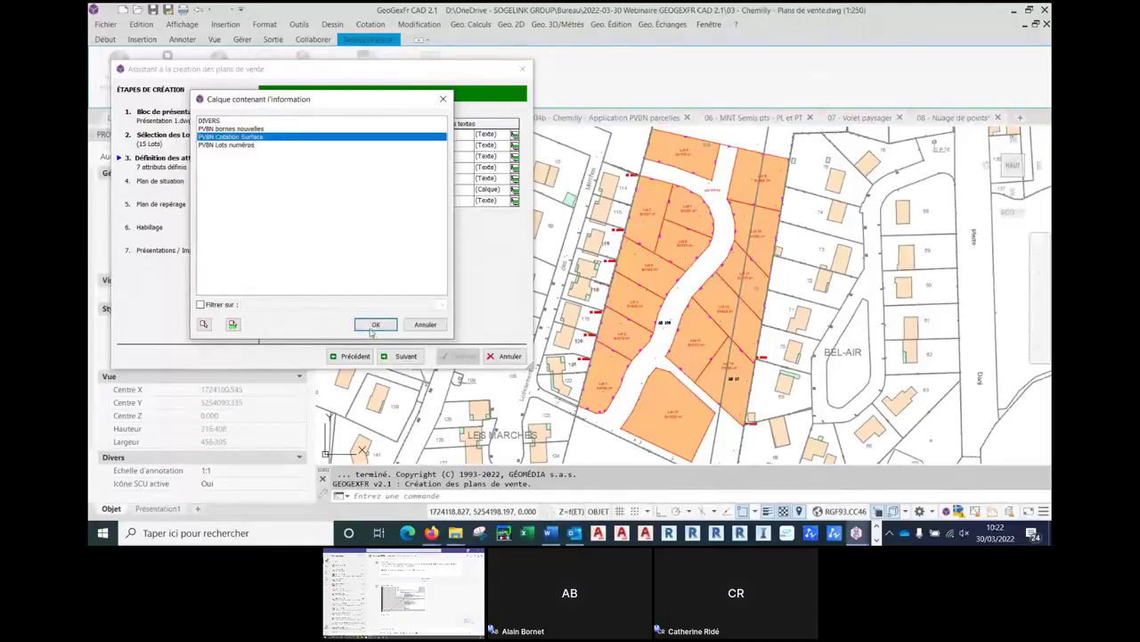
{"action": "left_click", "coordinate": [374, 326]}
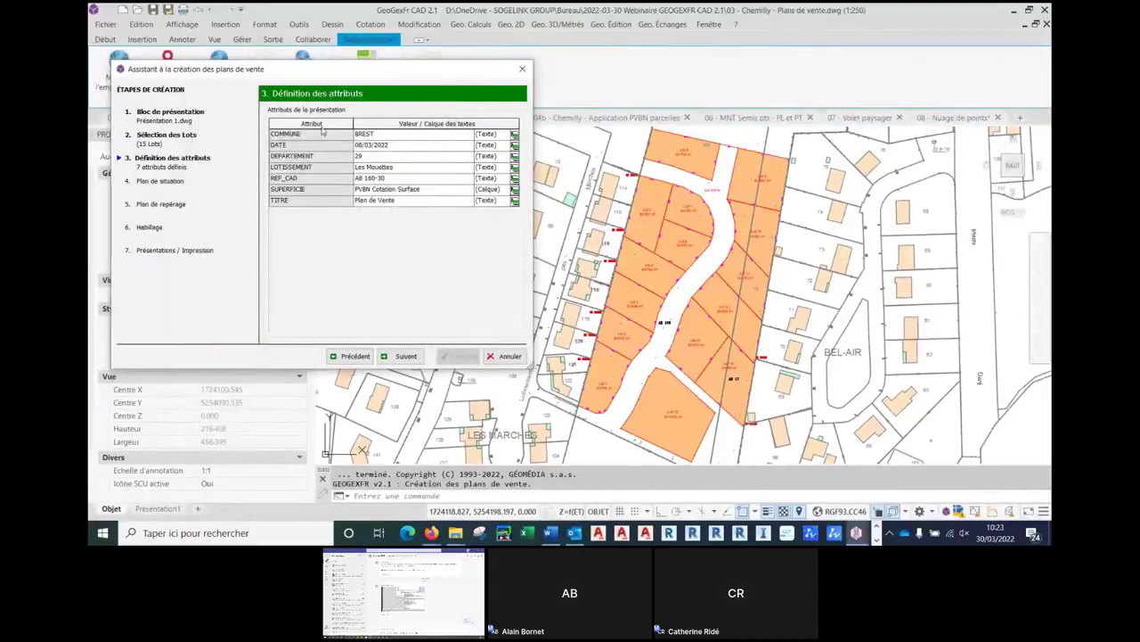
{"action": "left_click", "coordinate": [403, 355]}
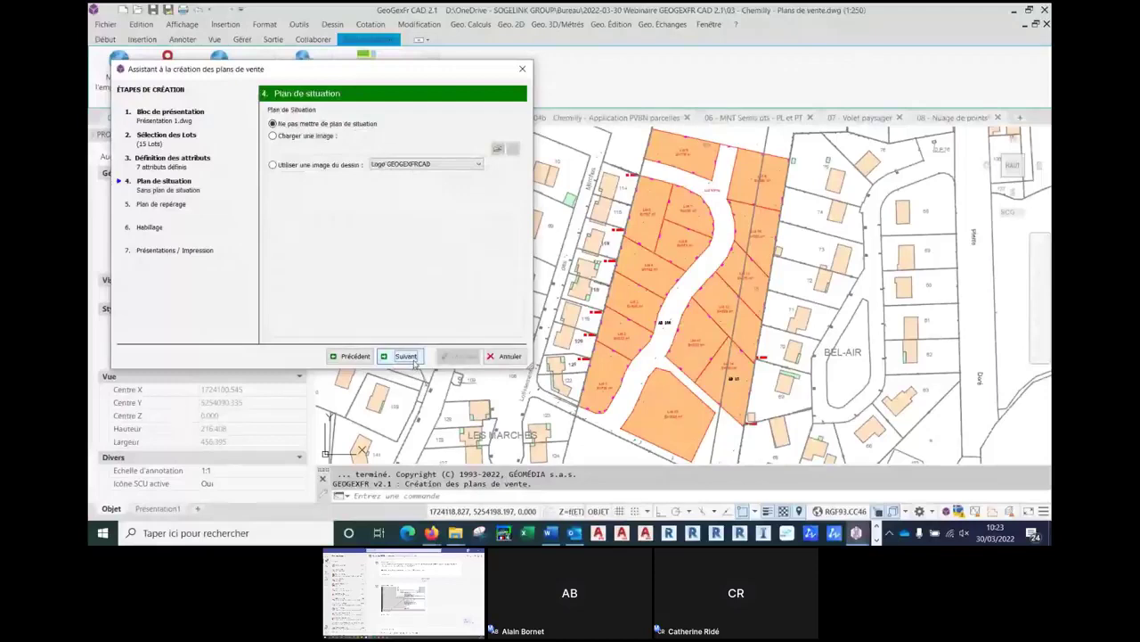
- Load the image Plan de situation.png as the situation plan and accept it
{"action": "left_click", "coordinate": [308, 136]}
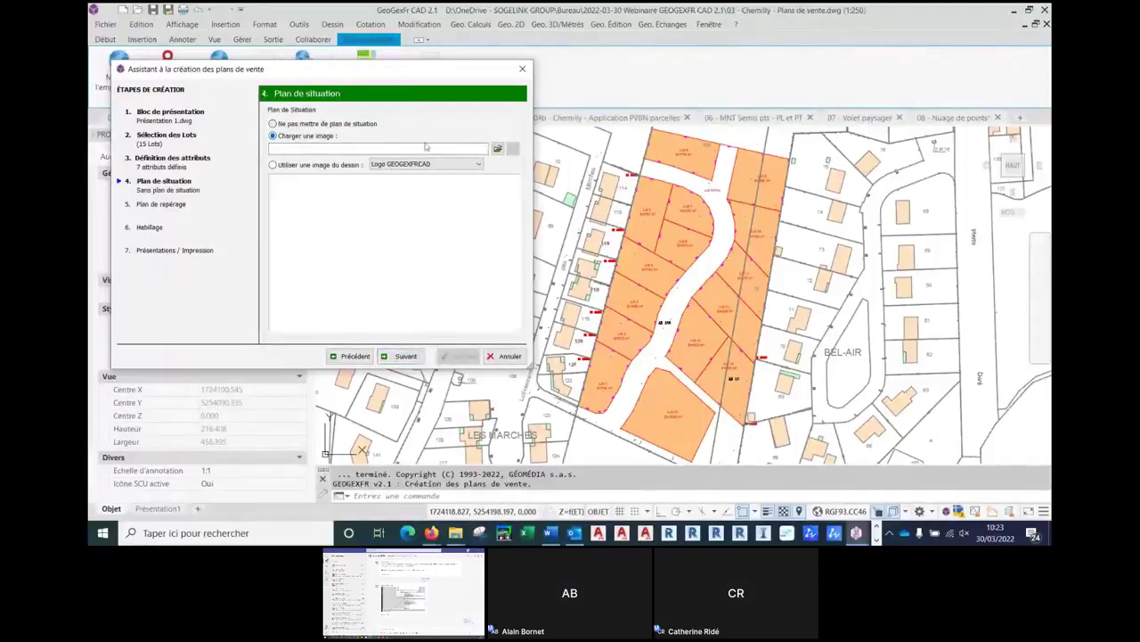
{"action": "left_click", "coordinate": [499, 148]}
{"action": "scroll", "coordinate": [401, 240], "scroll_direction": "down", "scroll_amount": 10}
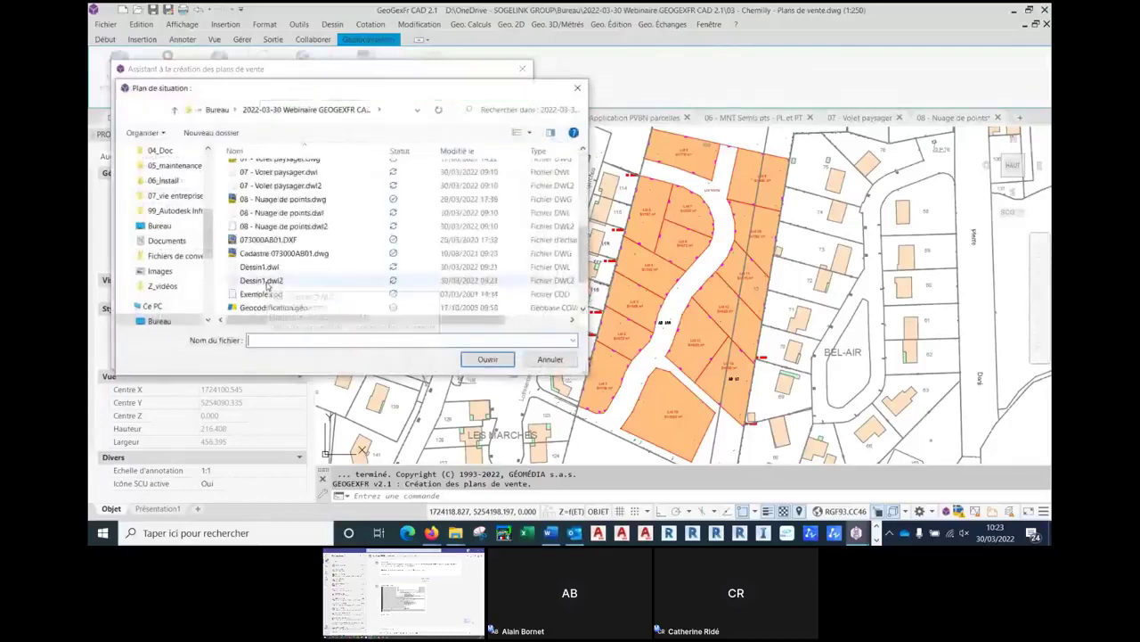
{"action": "left_click", "coordinate": [275, 280]}
{"action": "left_click", "coordinate": [474, 361]}
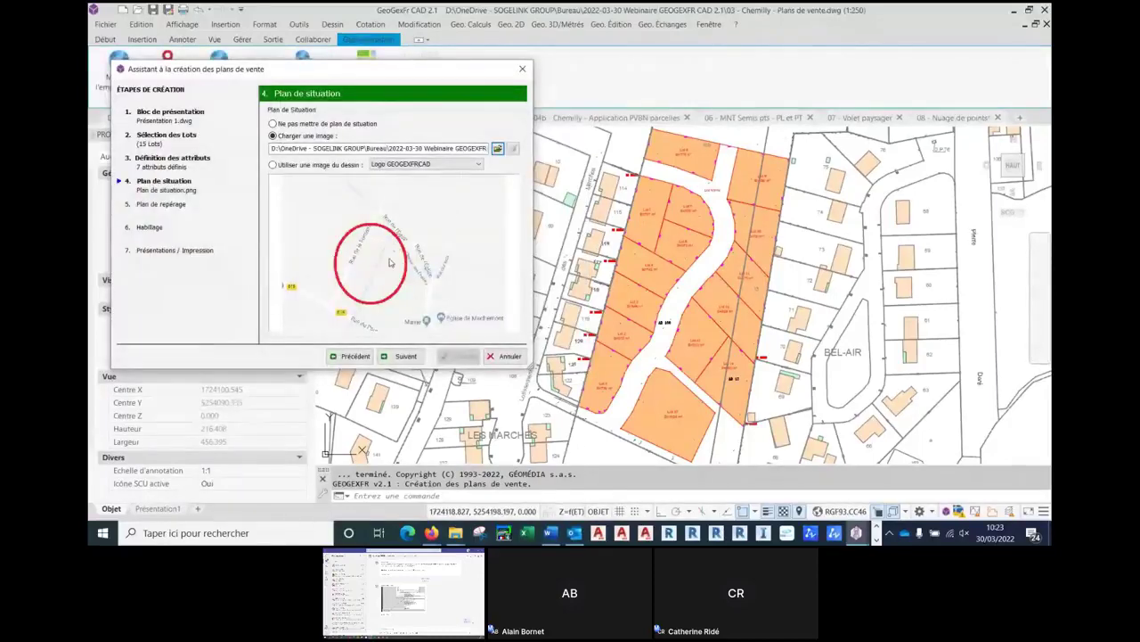
{"action": "left_click", "coordinate": [405, 356]}
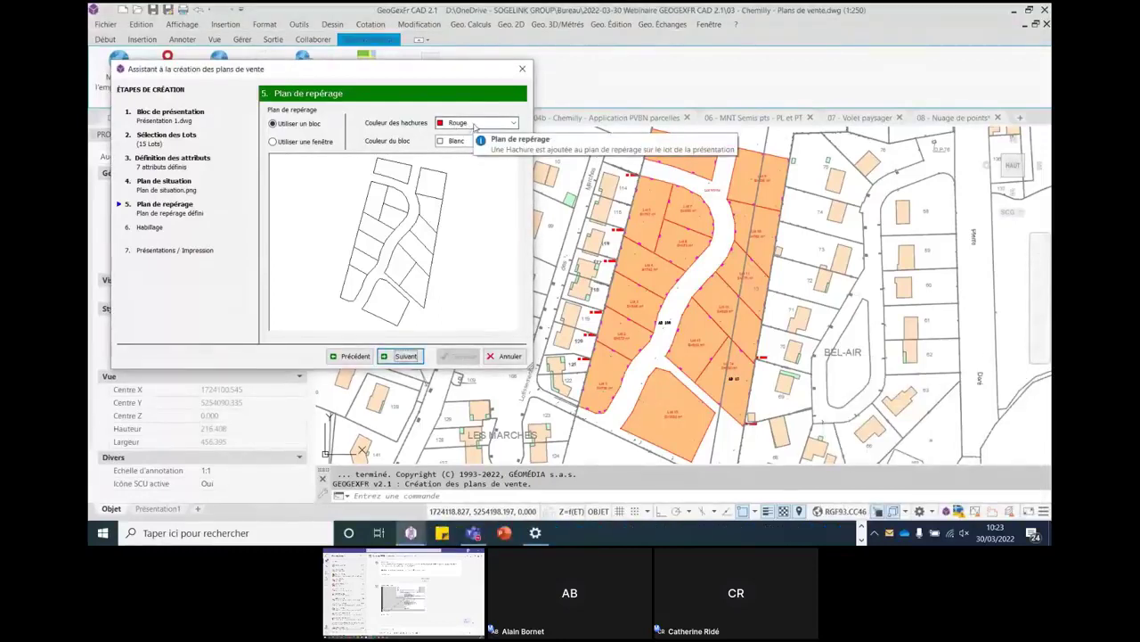
- Accept the block-based locating plan with red hatching, and review the perimeter table's settings without changing them
{"action": "left_click", "coordinate": [401, 356]}
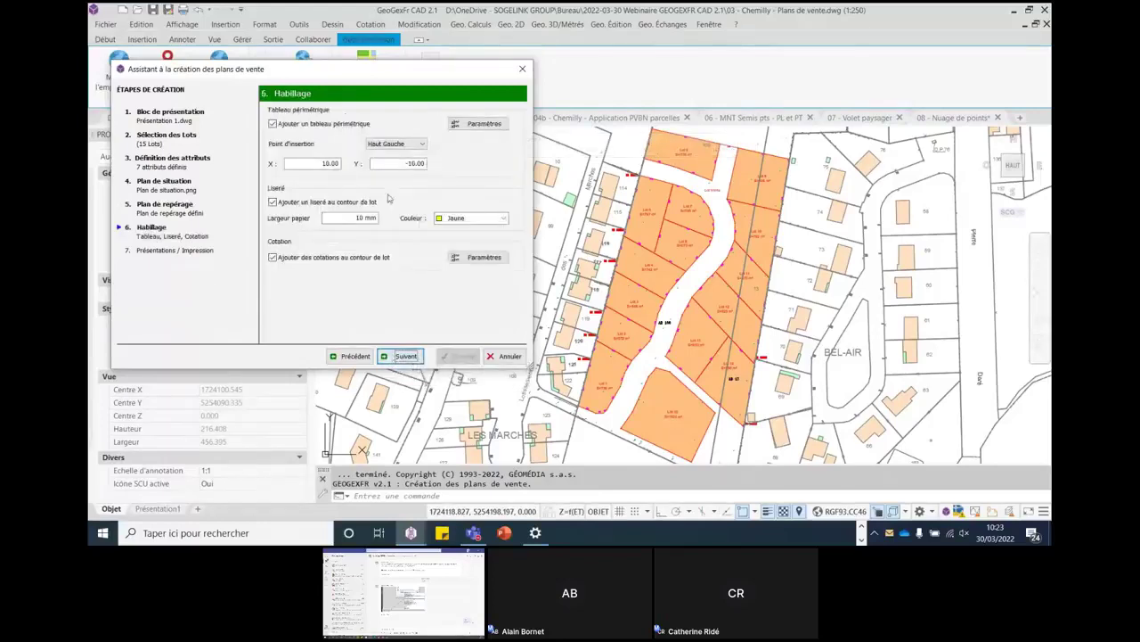
{"action": "left_click", "coordinate": [463, 124]}
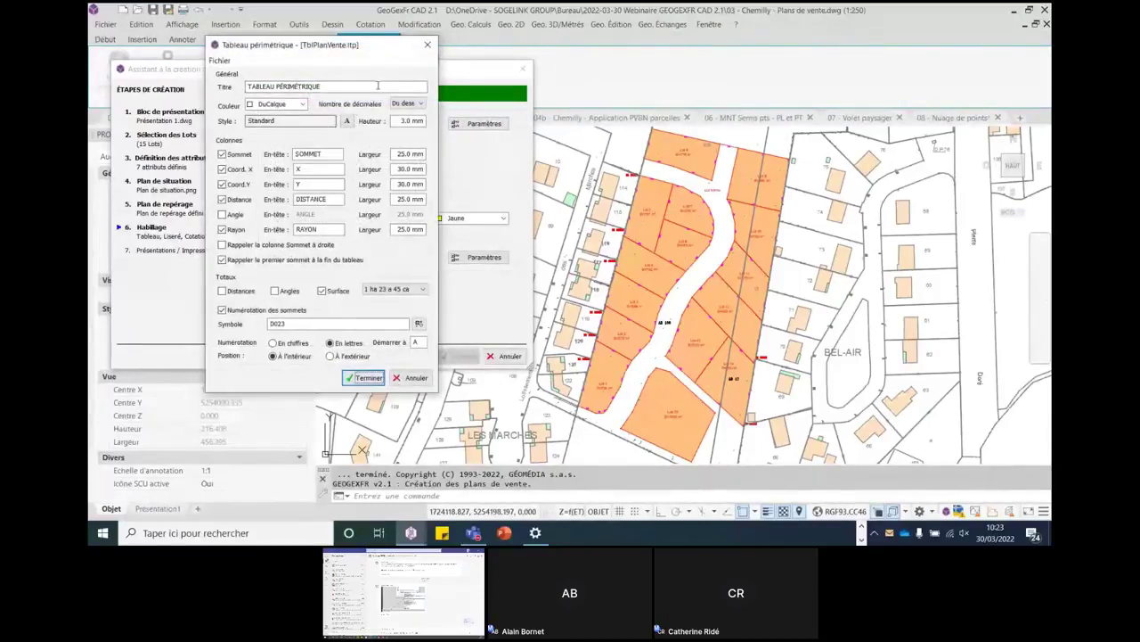
{"action": "left_click", "coordinate": [428, 45]}
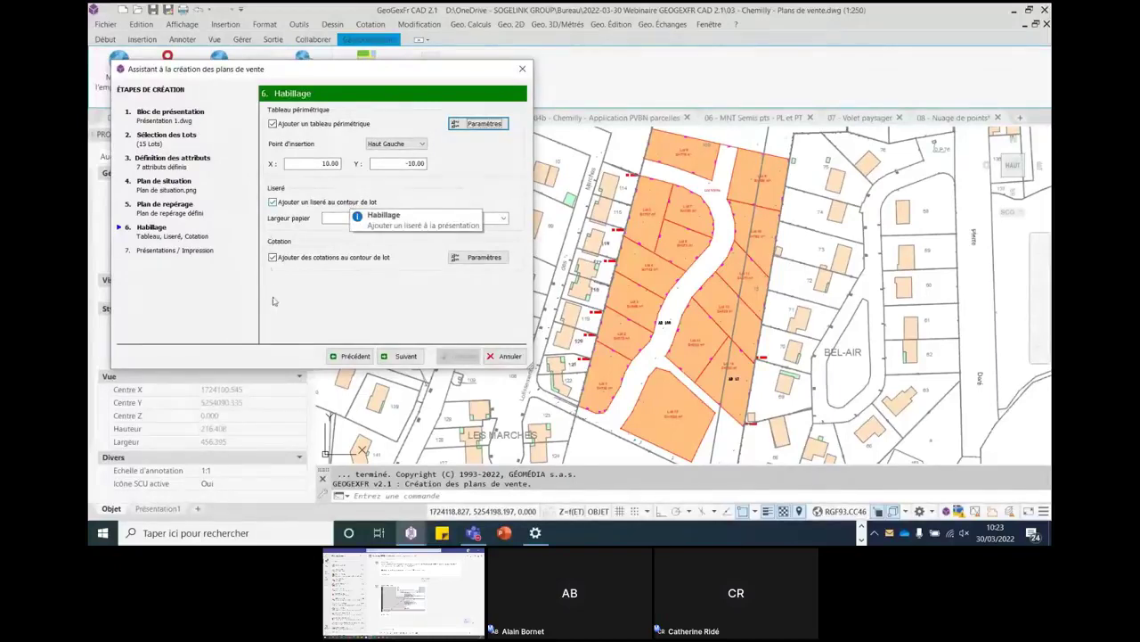
- Review the label template settings for the lot contour dimensions without changing them, and accept the table, border and dimensioning options
{"action": "left_click", "coordinate": [472, 259]}
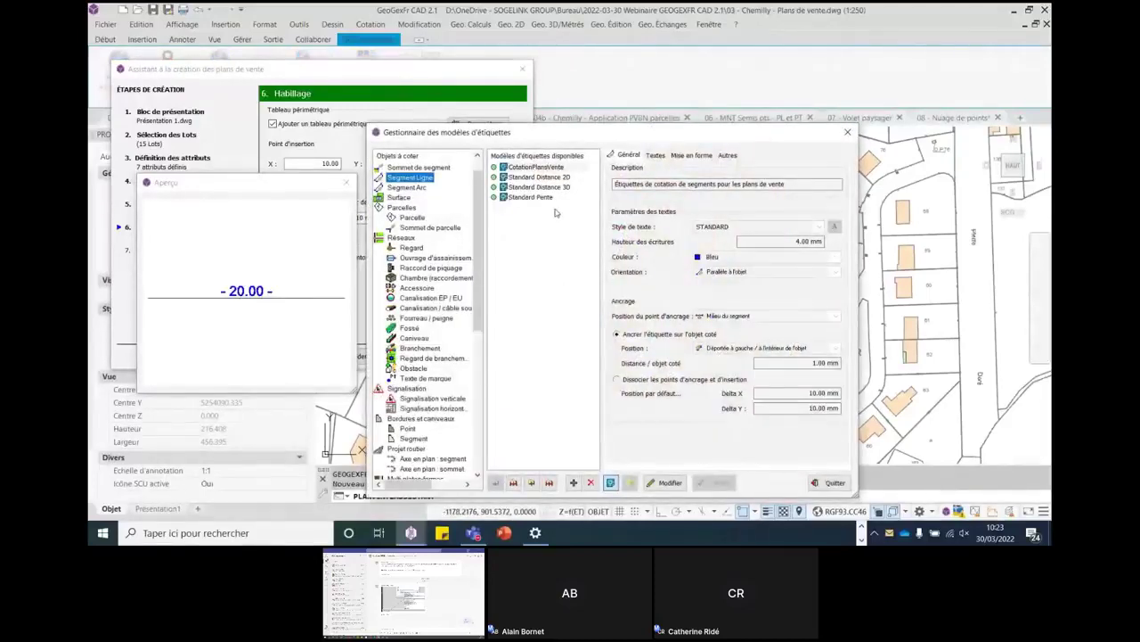
{"action": "left_click", "coordinate": [847, 132]}
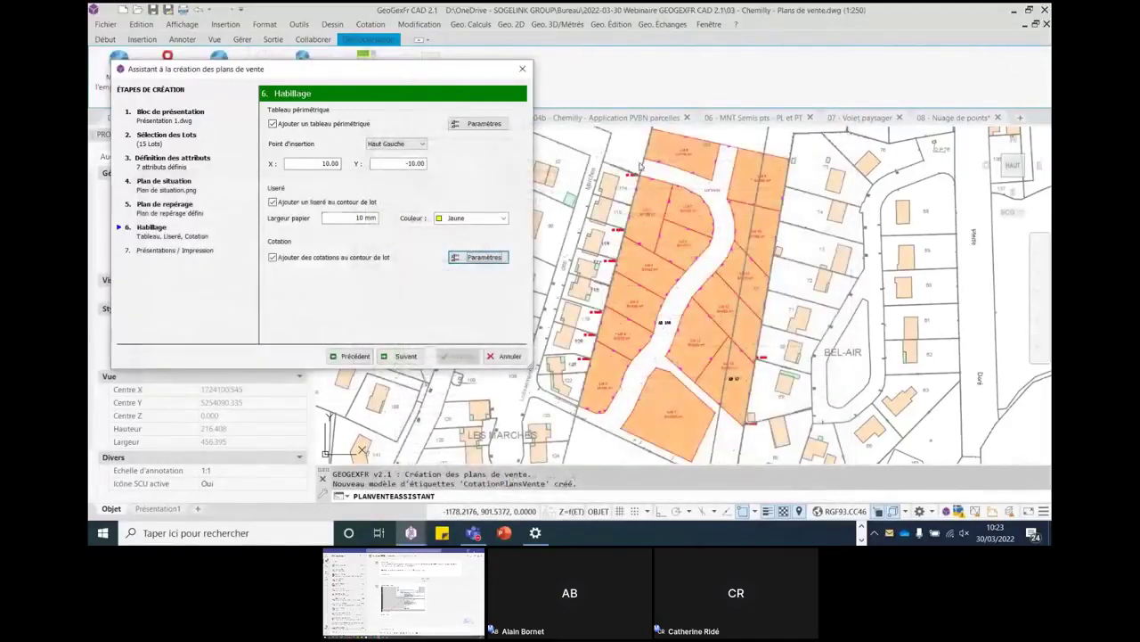
{"action": "left_click", "coordinate": [400, 355]}
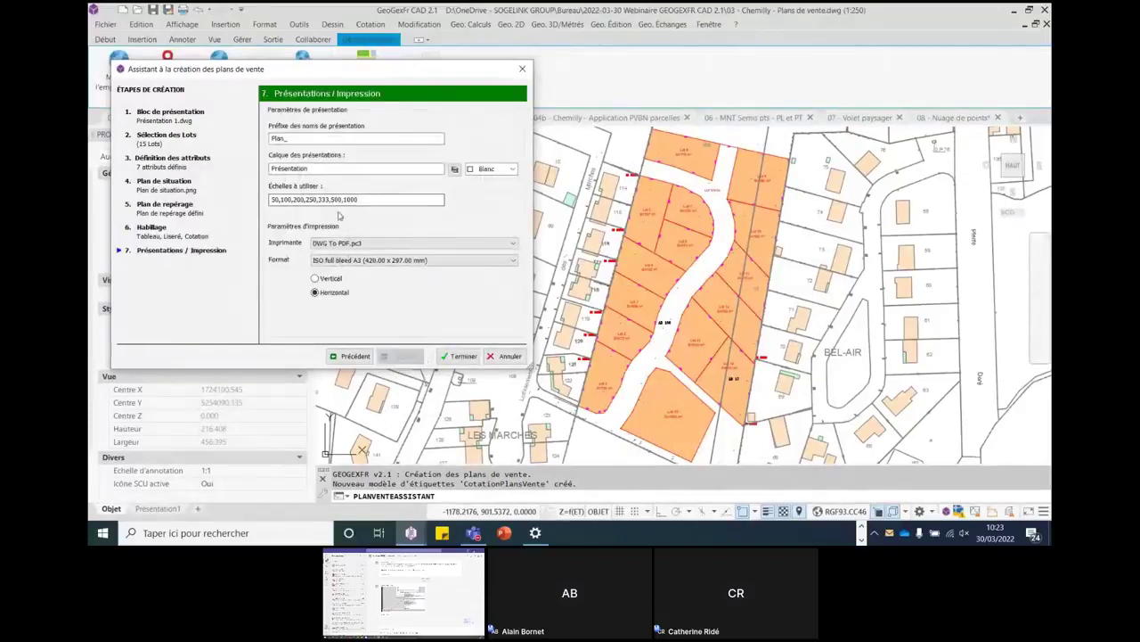
- Generate the sale plans with prefix Plan_, layer Présentation, scales 50,100,200,250,333,500,1000, printer DWG To PDF.pc3 and horizontal A3 full bleed format
{"action": "double_click", "coordinate": [269, 139]}
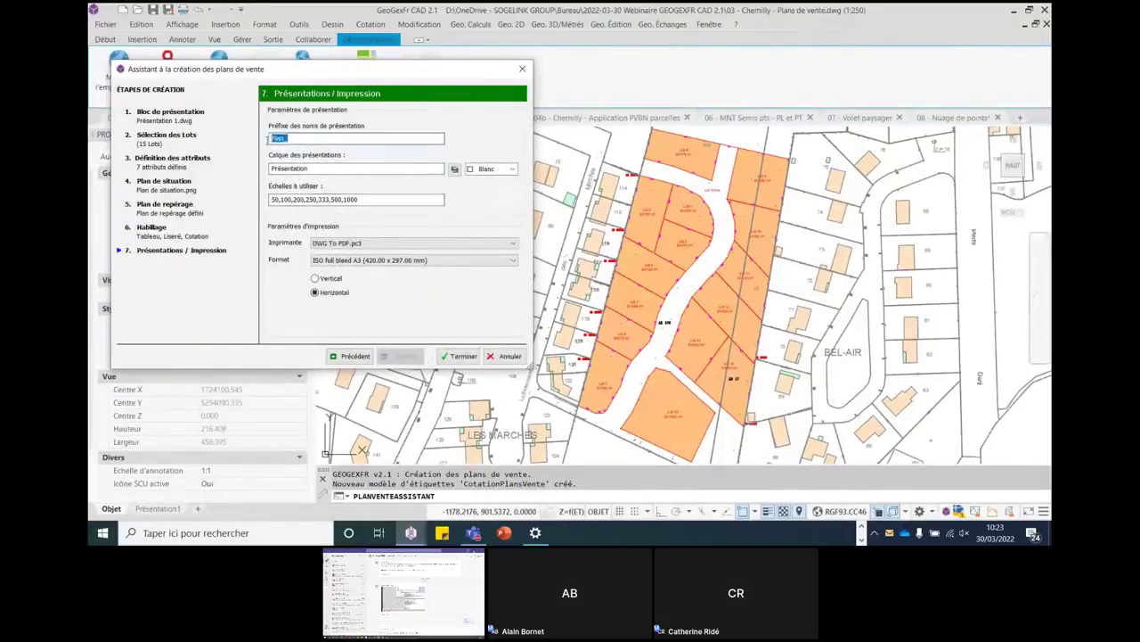
{"action": "left_click", "coordinate": [328, 169]}
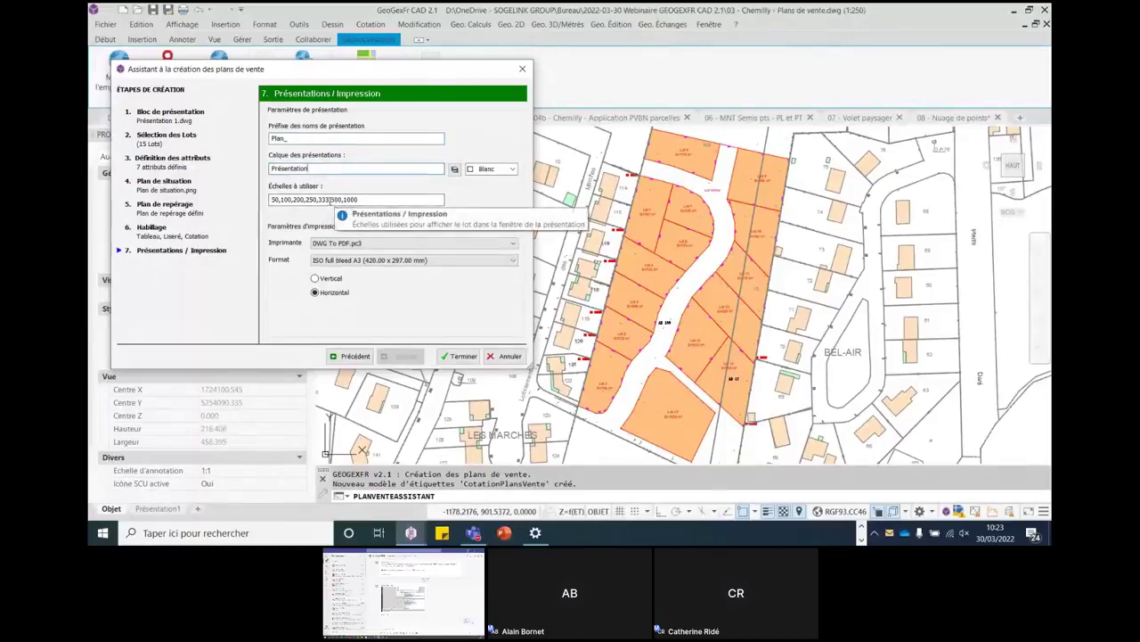
{"action": "left_click", "coordinate": [329, 199]}
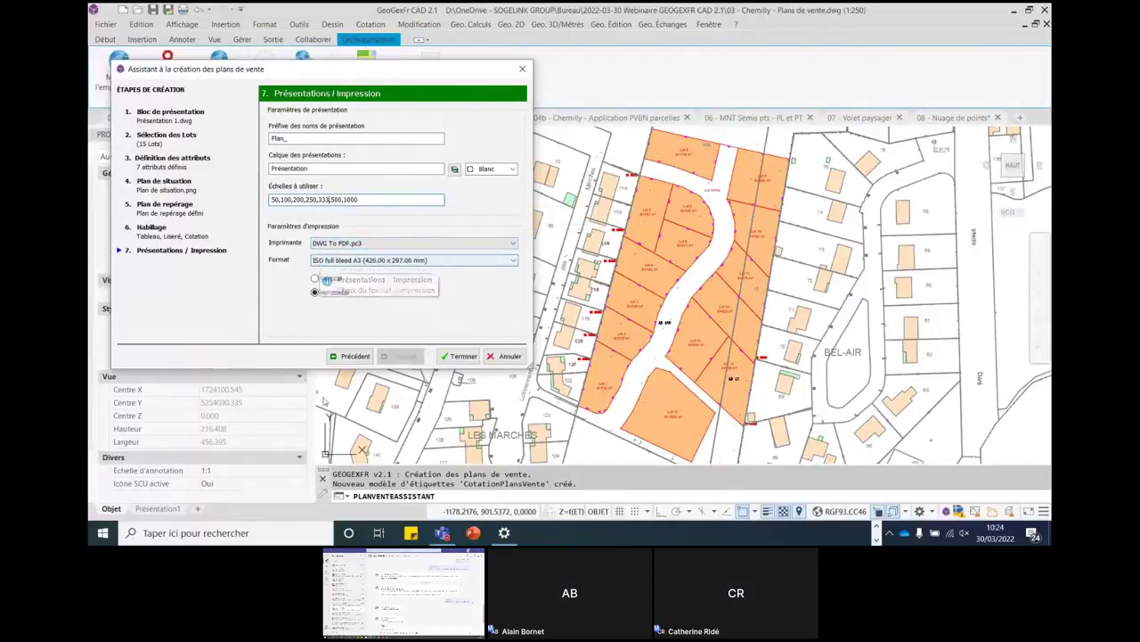
{"action": "left_click", "coordinate": [458, 356]}
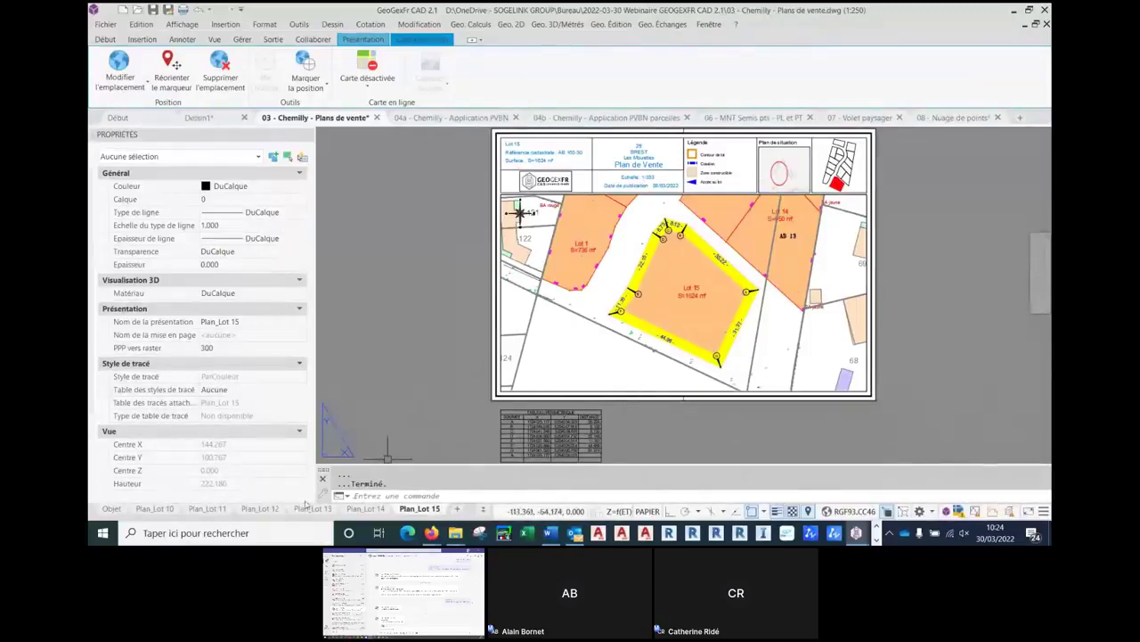
- Examine the generated lot layouts, checking the Plan_Lot 13 title block, scale, legend and contour dimensions
{"action": "left_click", "coordinate": [366, 508]}
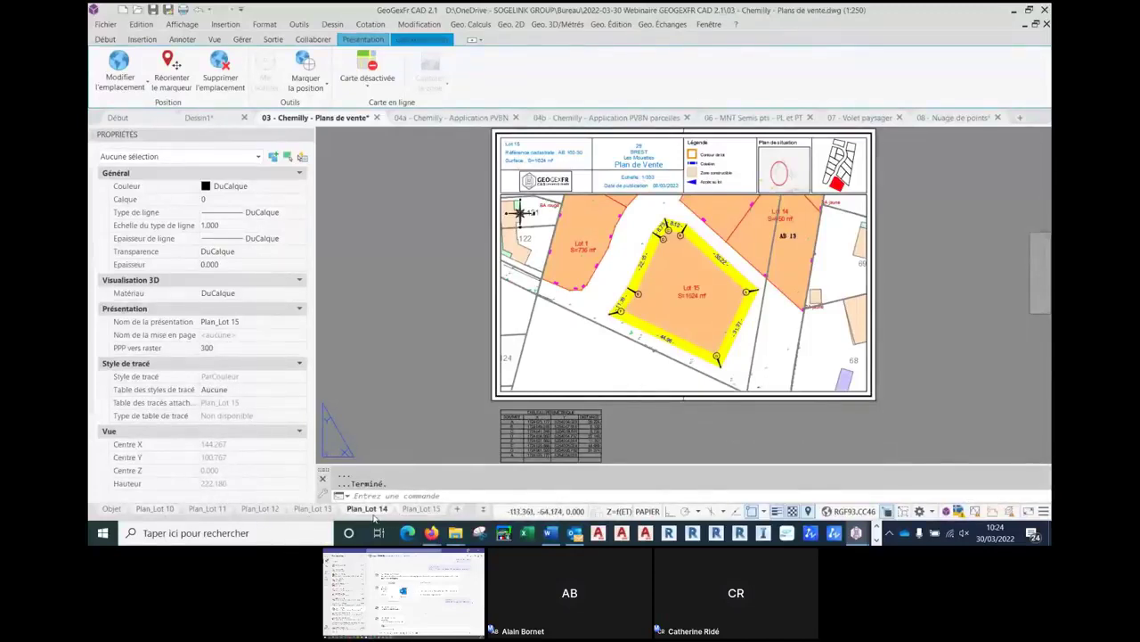
{"action": "left_click", "coordinate": [314, 508]}
{"action": "scroll", "coordinate": [491, 227], "scroll_direction": "down", "scroll_amount": 5}
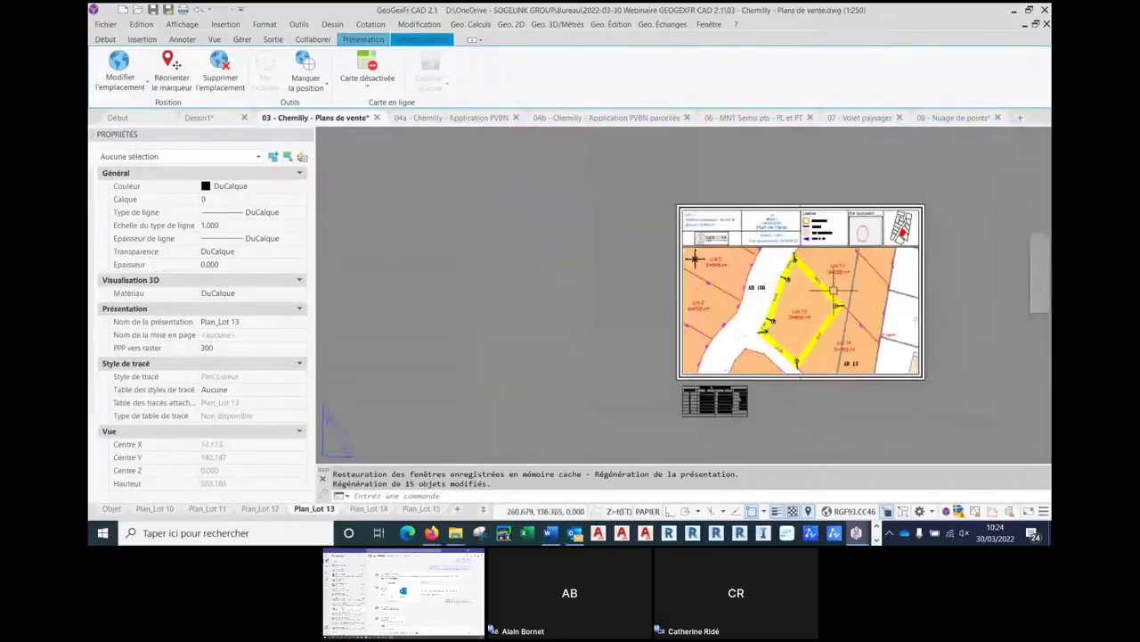
{"action": "scroll", "coordinate": [491, 227], "scroll_direction": "up", "scroll_amount": 4}
{"action": "scroll", "coordinate": [491, 228], "scroll_direction": "up", "scroll_amount": 2}
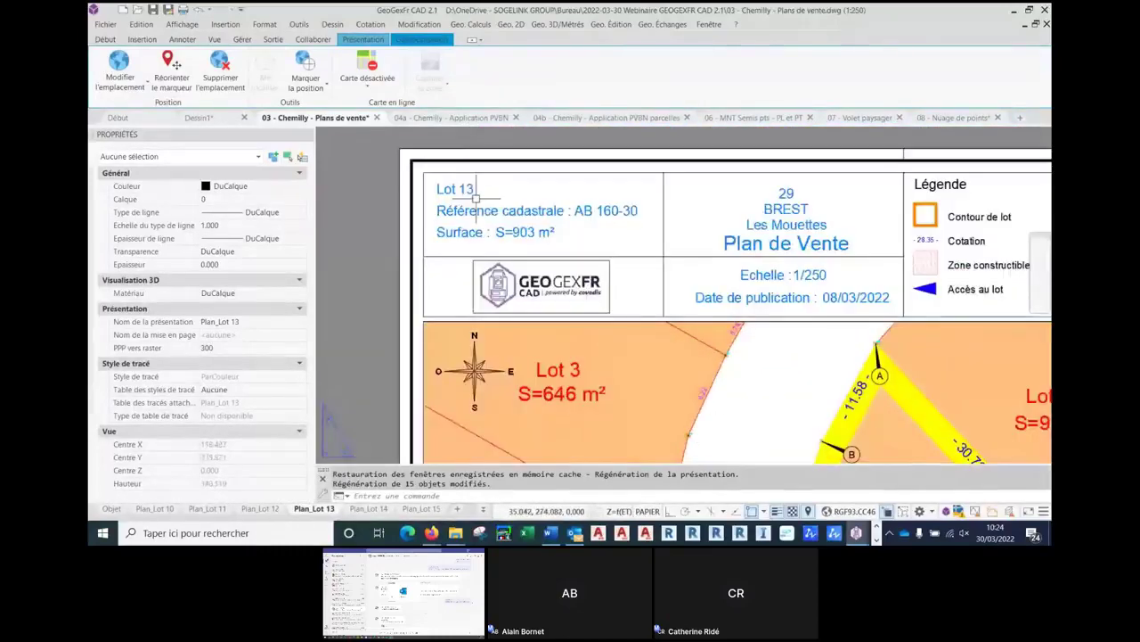
{"action": "middle_click_drag", "start_coordinate": [613, 267], "coordinate": [563, 222]}
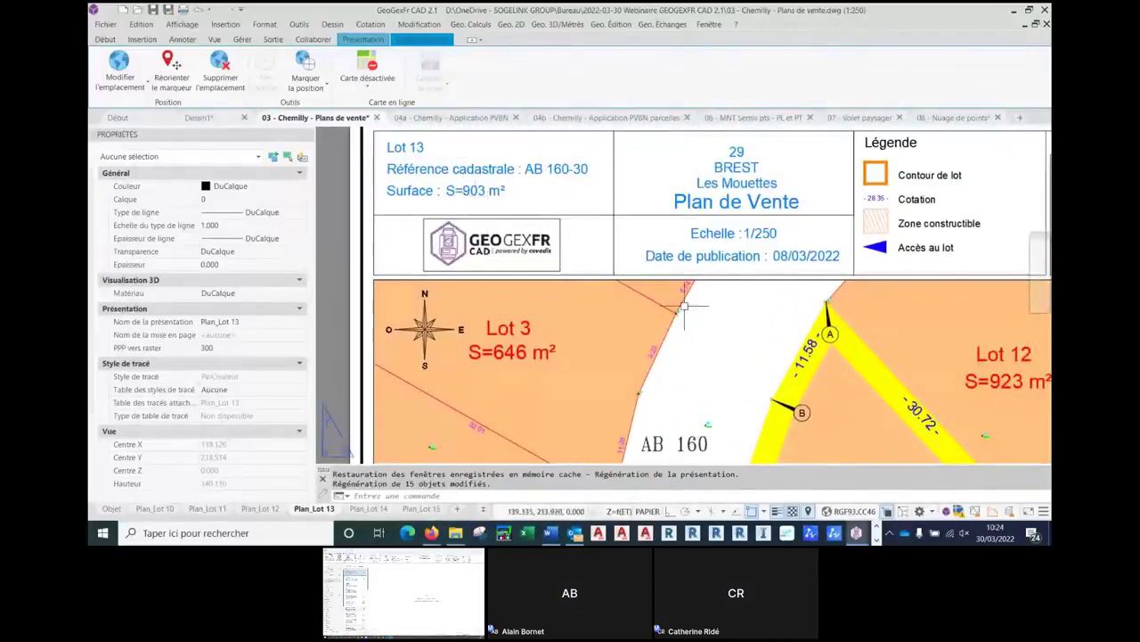
{"action": "middle_click_drag", "start_coordinate": [763, 448], "coordinate": [585, 202]}
{"action": "middle_click_drag", "start_coordinate": [479, 185], "coordinate": [624, 493]}
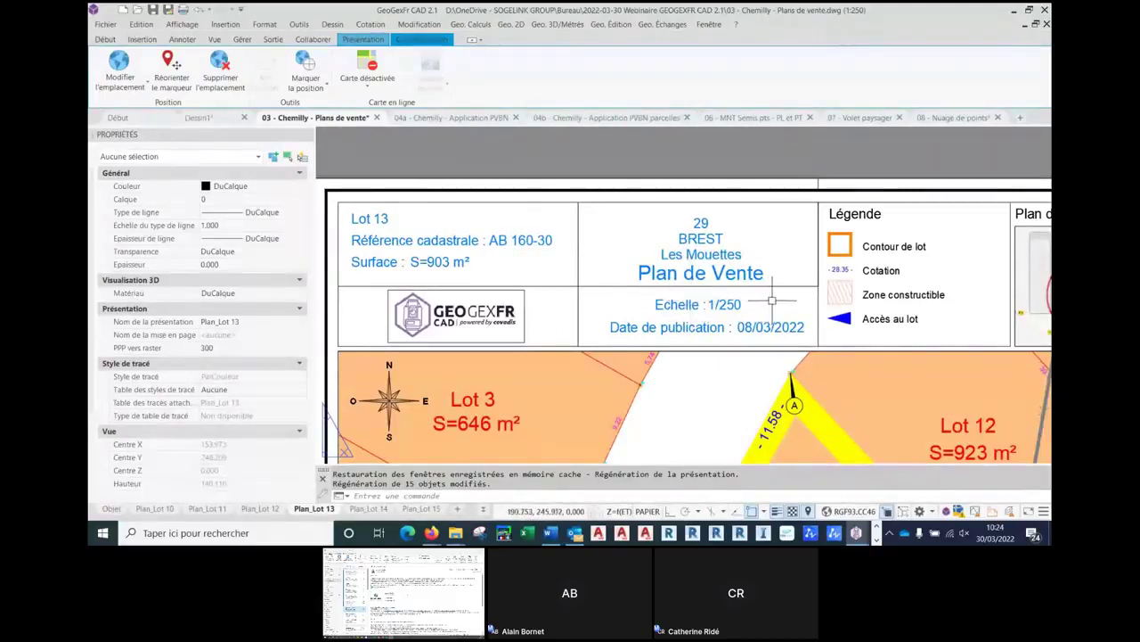
{"action": "middle_click_drag", "start_coordinate": [809, 305], "coordinate": [796, 293]}
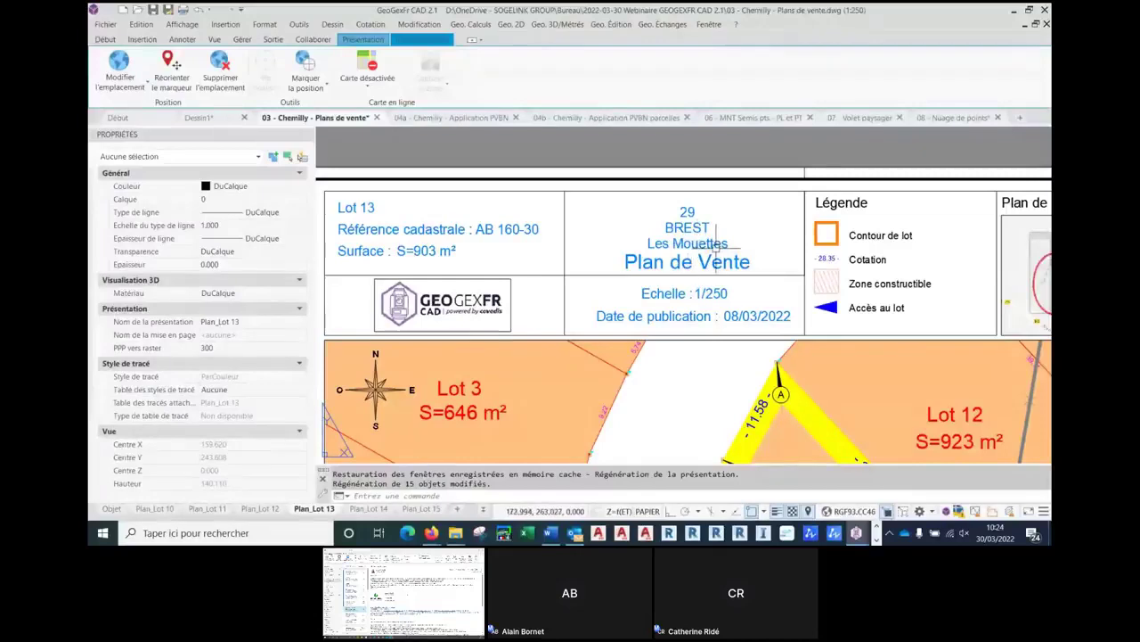
- Change the LOTISSEMENT attribute in the Plan_Lot 13 title block to Les Goélands
{"action": "double_click", "coordinate": [716, 246]}
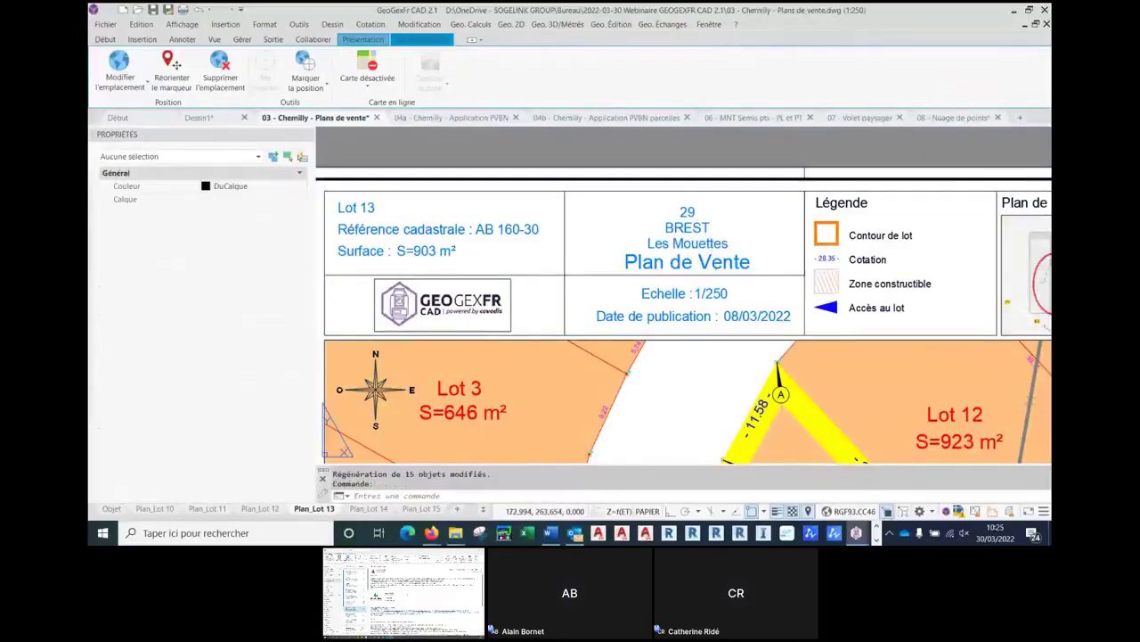
{"action": "left_click", "coordinate": [476, 318]}
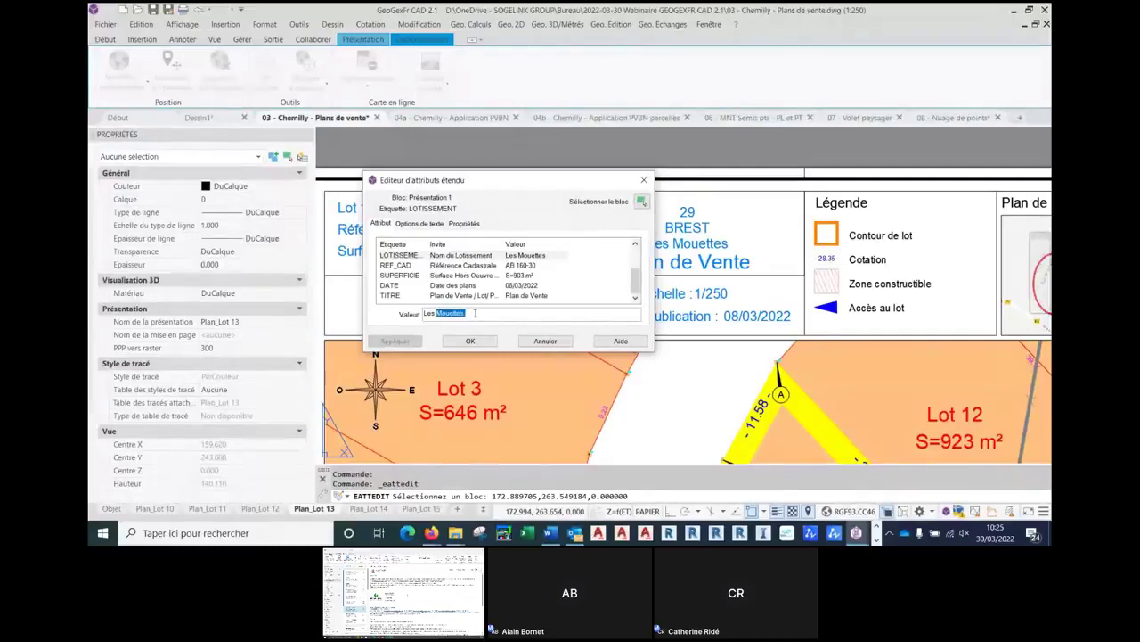
{"action": "type", "text": "Goéla"}
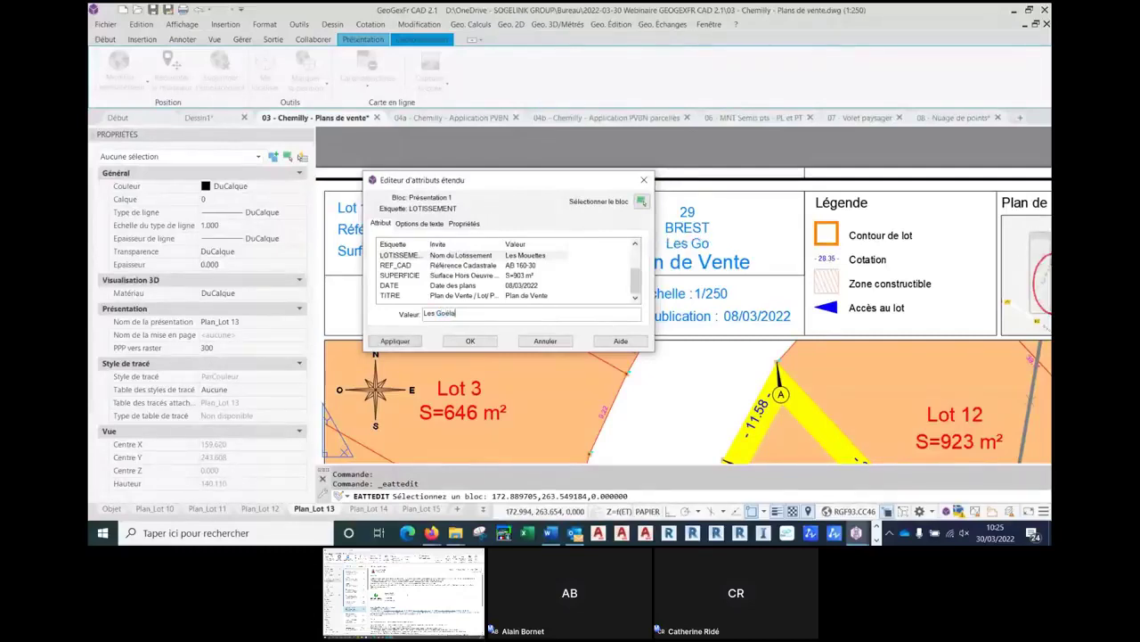
{"action": "type", "text": "nds"}
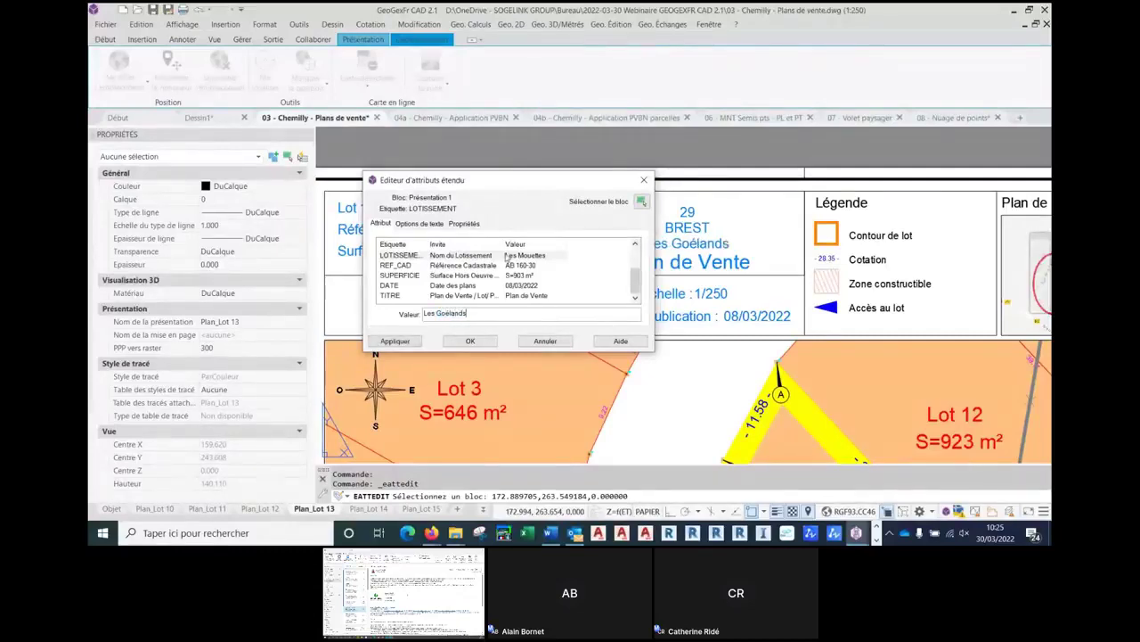
{"action": "left_click", "coordinate": [461, 343]}
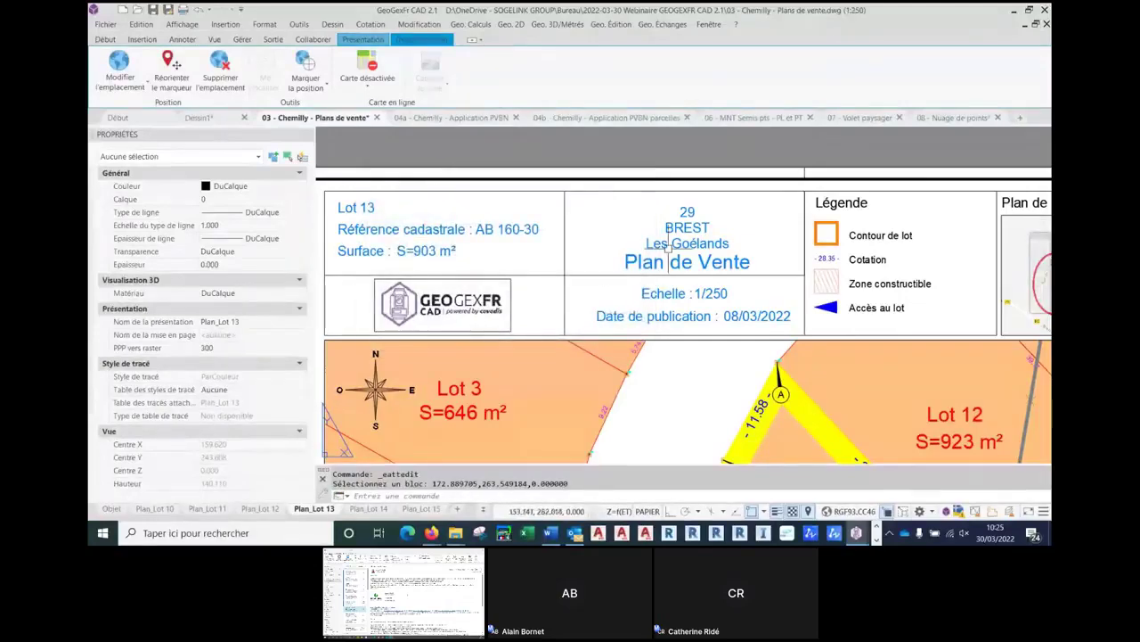
- Compare the subdivision name in the title blocks of Plan_Lot 14 and Plan_Lot 13
{"action": "scroll", "coordinate": [703, 236], "scroll_direction": "down", "scroll_amount": 6}
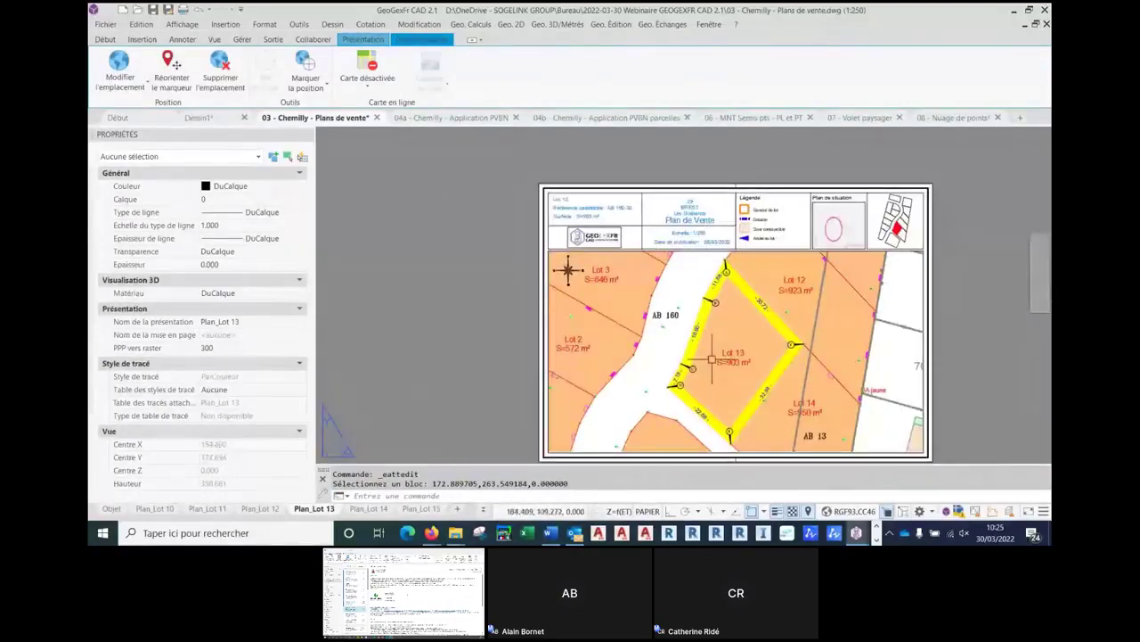
{"action": "left_click", "coordinate": [371, 508]}
{"action": "scroll", "coordinate": [499, 191], "scroll_direction": "up", "scroll_amount": 4}
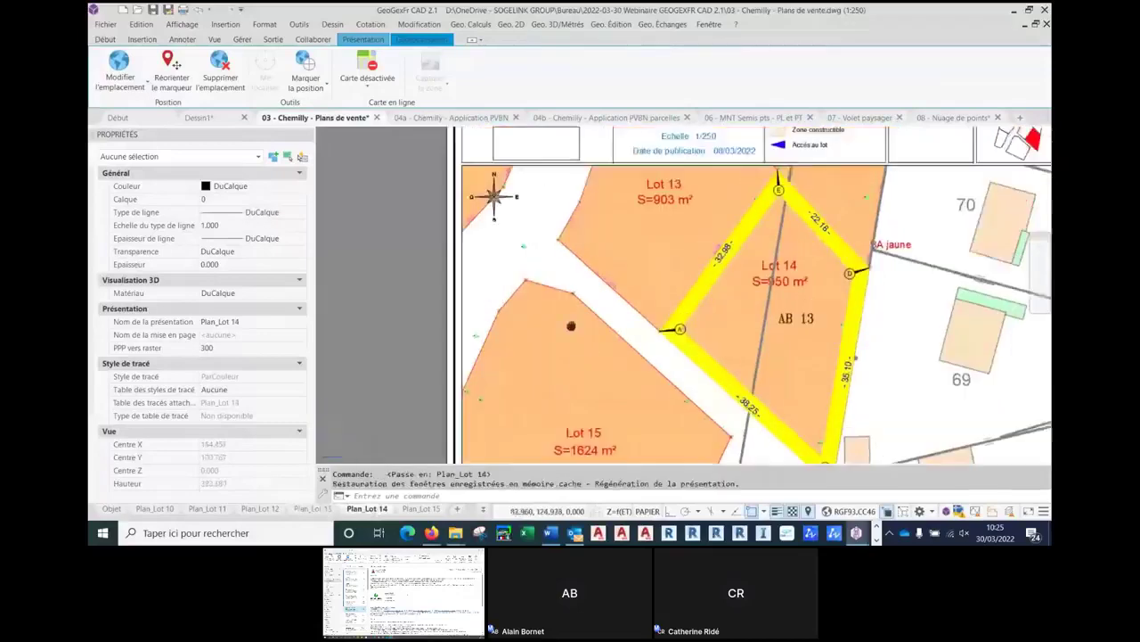
{"action": "scroll", "coordinate": [660, 290], "scroll_direction": "up", "scroll_amount": 3}
{"action": "scroll", "coordinate": [657, 259], "scroll_direction": "down", "scroll_amount": 2}
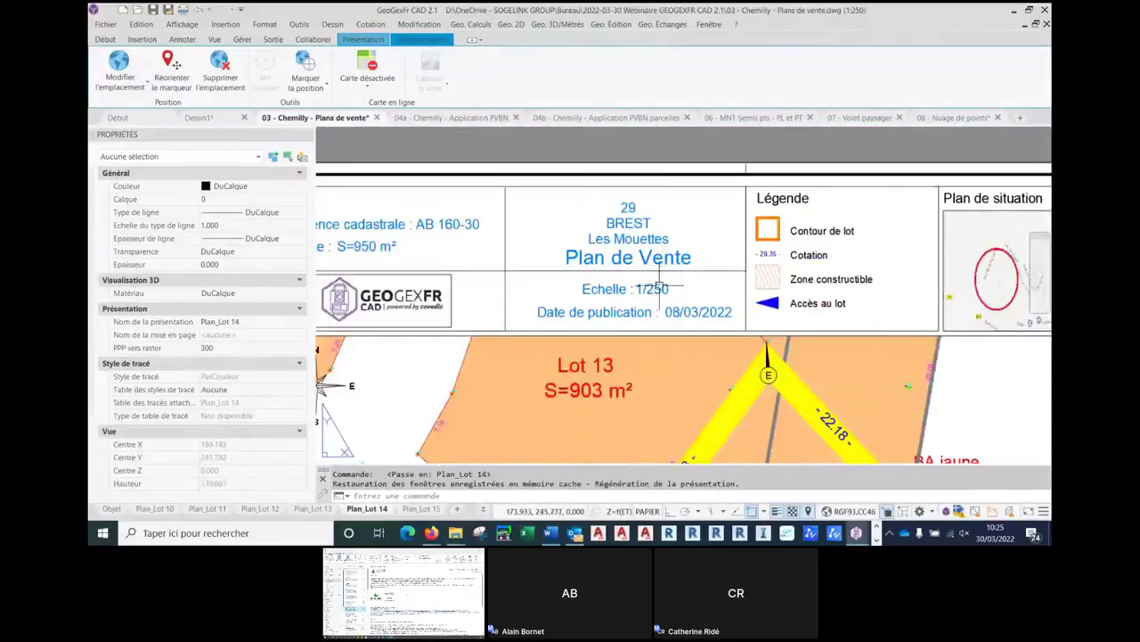
{"action": "scroll", "coordinate": [657, 259], "scroll_direction": "up", "scroll_amount": 1}
{"action": "left_click", "coordinate": [314, 508]}
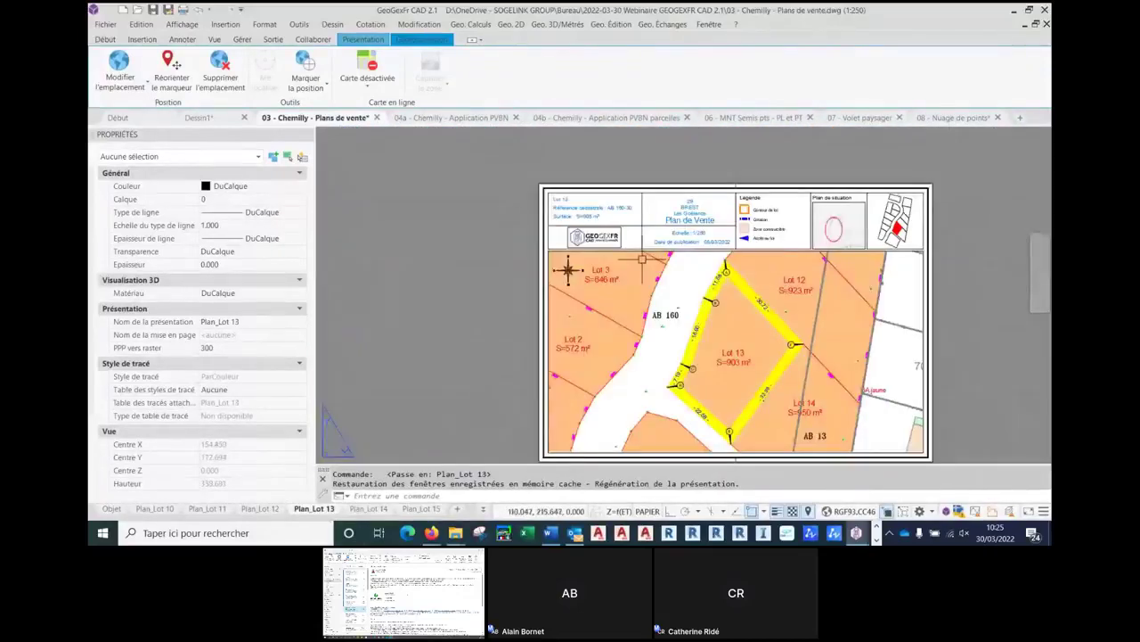
{"action": "scroll", "coordinate": [704, 191], "scroll_direction": "up", "scroll_amount": 2}
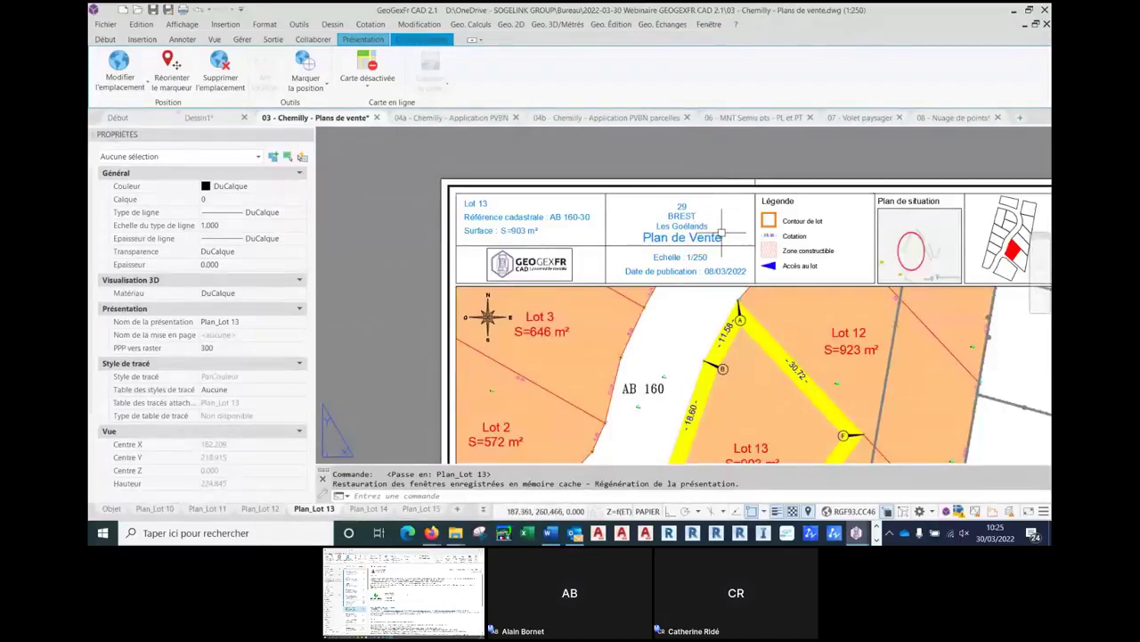
- Update the sale plan attributes from Plan_Lot 13 so the other lot layouts receive the new subdivision name
{"action": "left_click", "coordinate": [511, 24]}
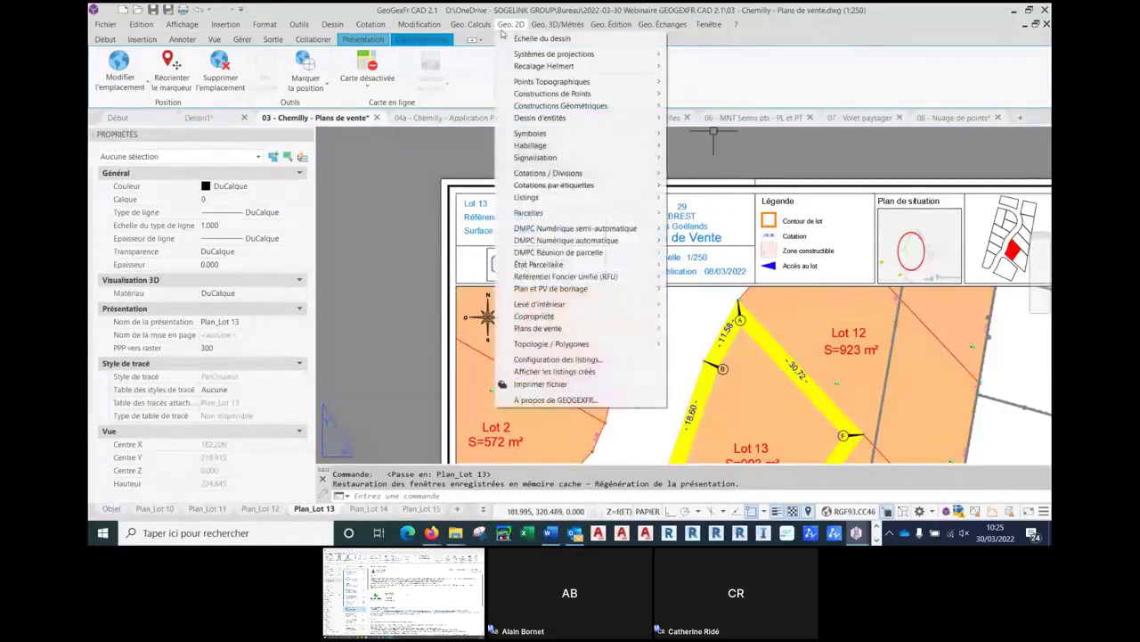
{"action": "mouse_move", "coordinate": [526, 328]}
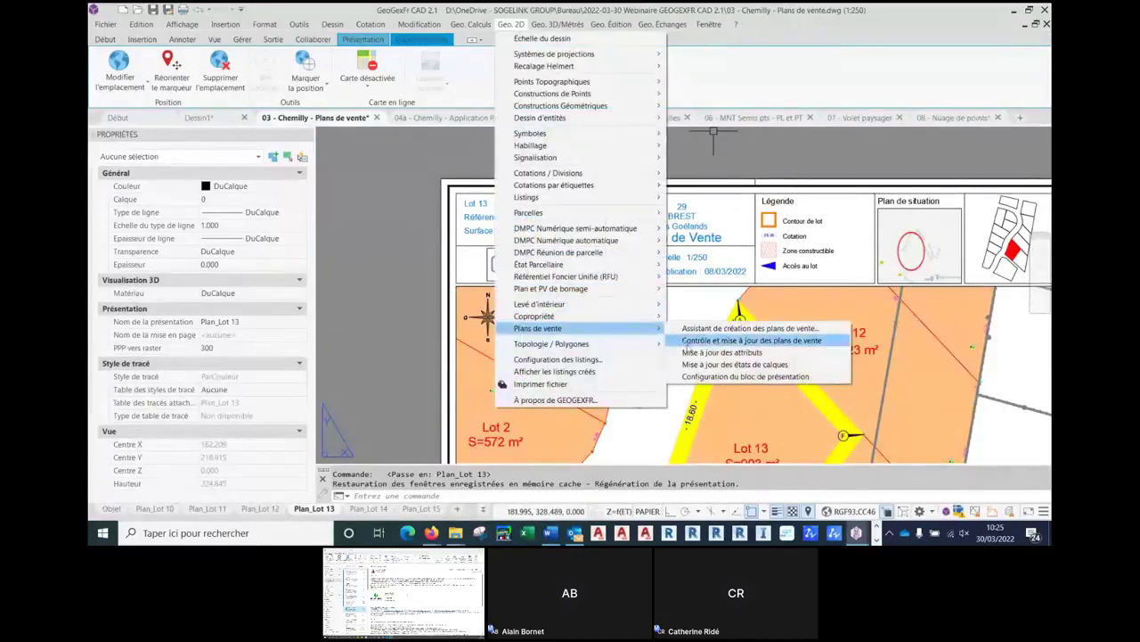
{"action": "left_click", "coordinate": [748, 353]}
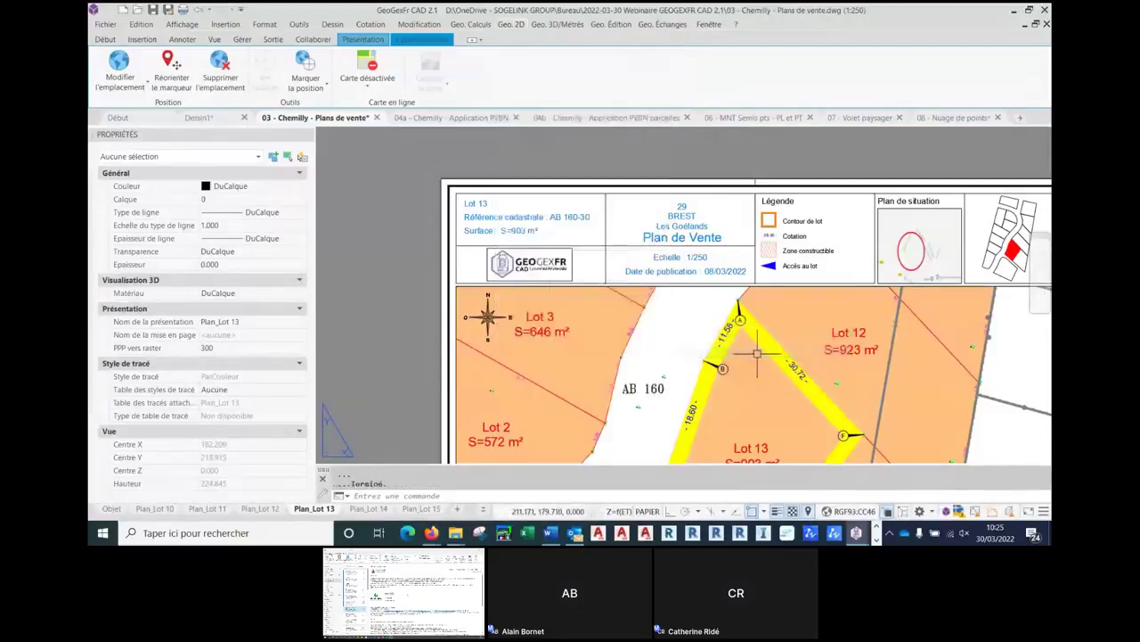
- Check the subdivision name in the title blocks of the Plan_Lot 12 and Plan_Lot 10 layouts
{"action": "left_click", "coordinate": [258, 507]}
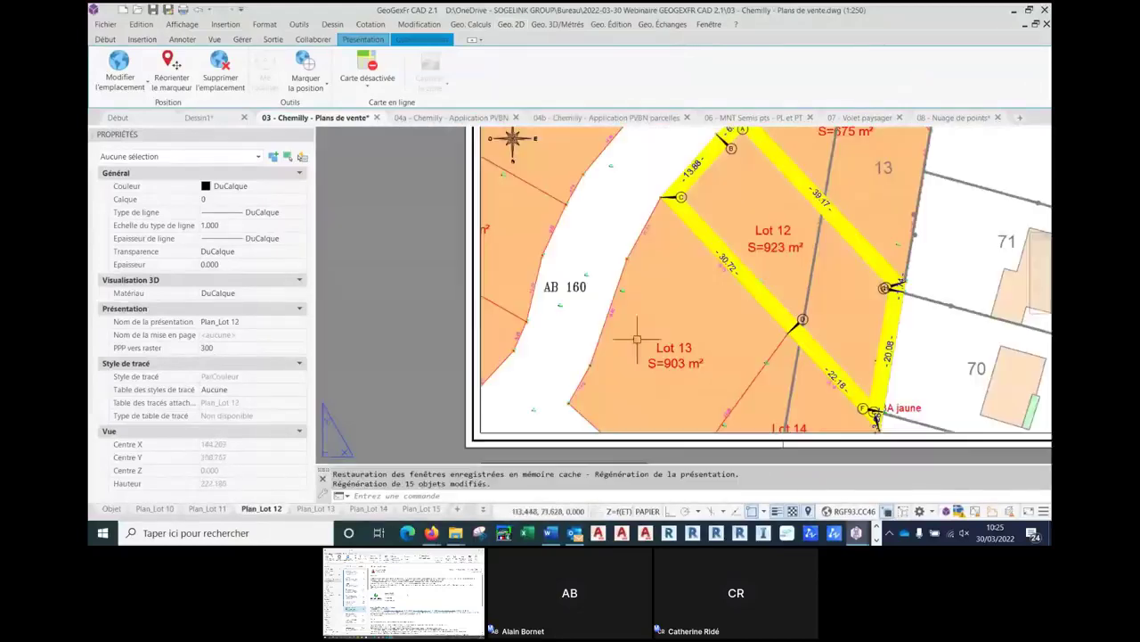
{"action": "scroll", "coordinate": [657, 248], "scroll_direction": "up", "scroll_amount": 2}
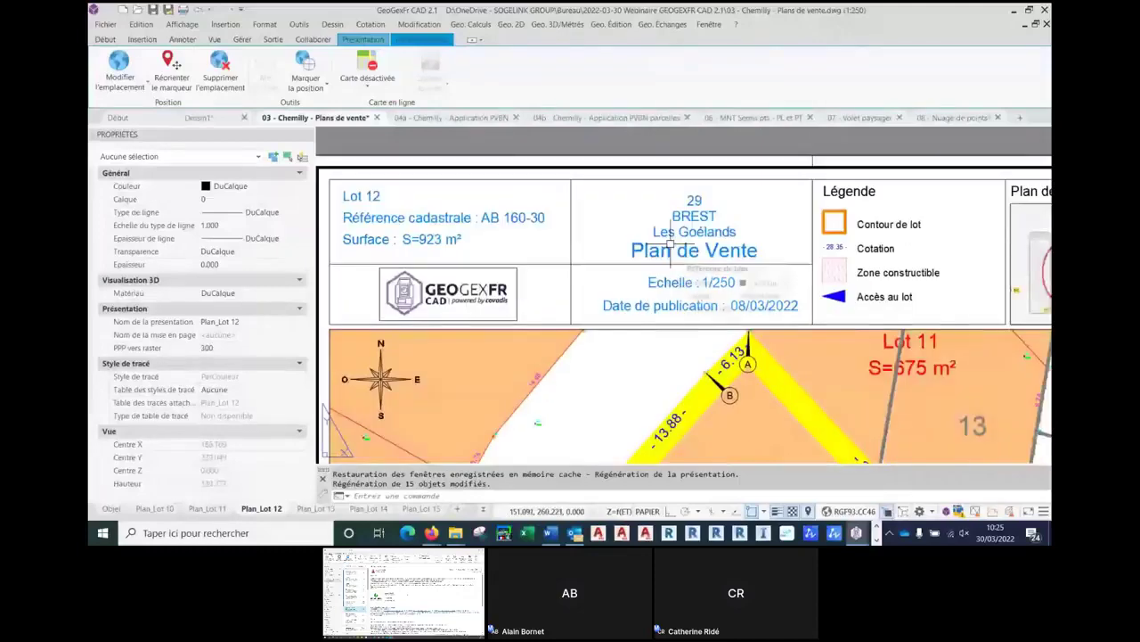
{"action": "left_click", "coordinate": [163, 508]}
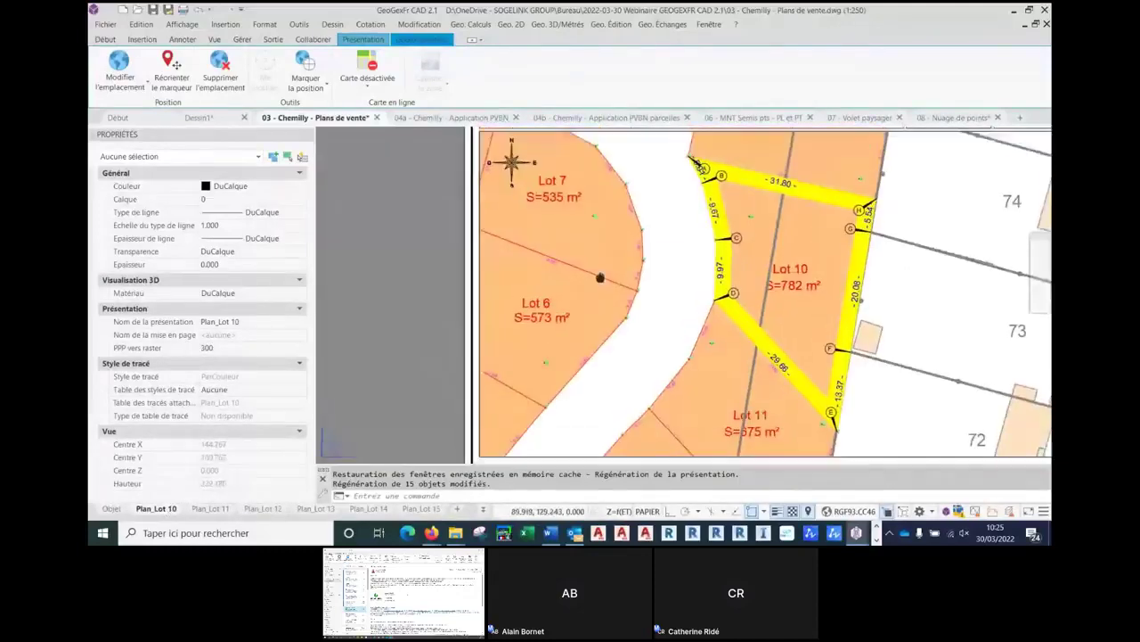
{"action": "scroll", "coordinate": [670, 251], "scroll_direction": "up", "scroll_amount": 2}
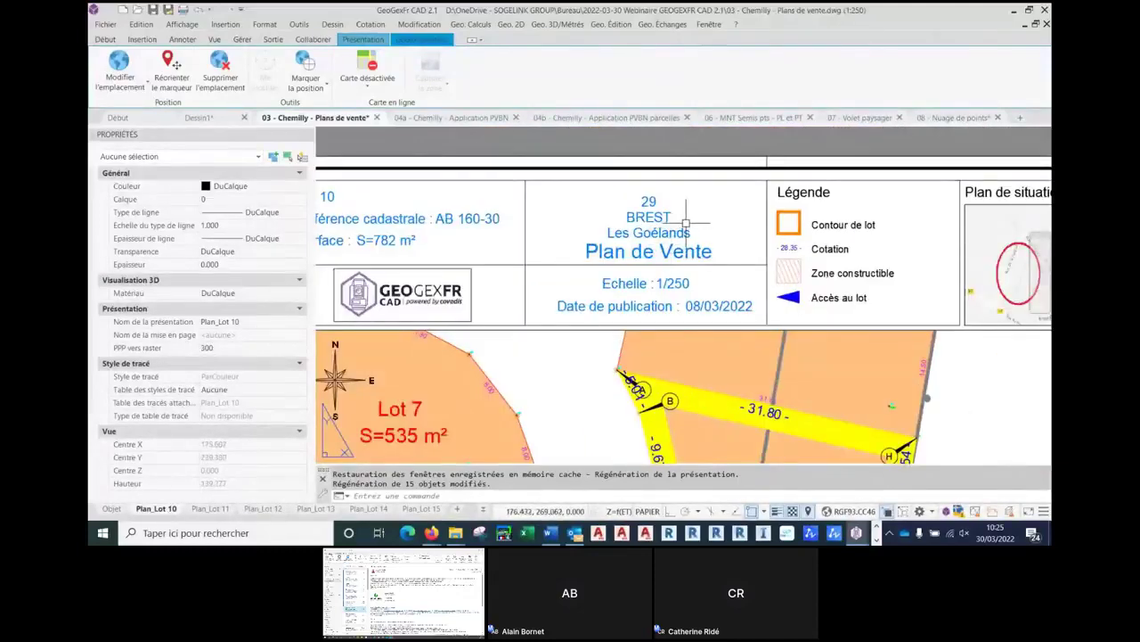
{"action": "scroll", "coordinate": [650, 245], "scroll_direction": "down", "scroll_amount": 2}
{"action": "scroll", "coordinate": [651, 245], "scroll_direction": "up", "scroll_amount": 1}
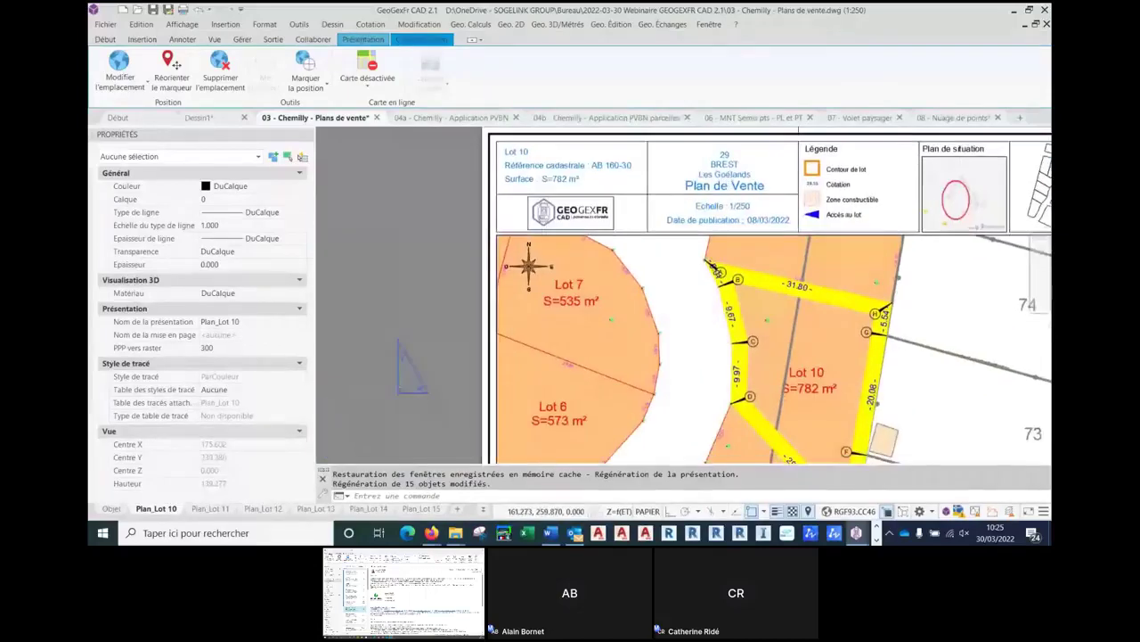
{"action": "scroll", "coordinate": [772, 318], "scroll_direction": "down", "scroll_amount": 1}
- Freeze the PVBN Lots hachures layer inside the main viewport of the Plan_Lot 10 layout
{"action": "middle_click_drag", "start_coordinate": [772, 317], "coordinate": [756, 206]}
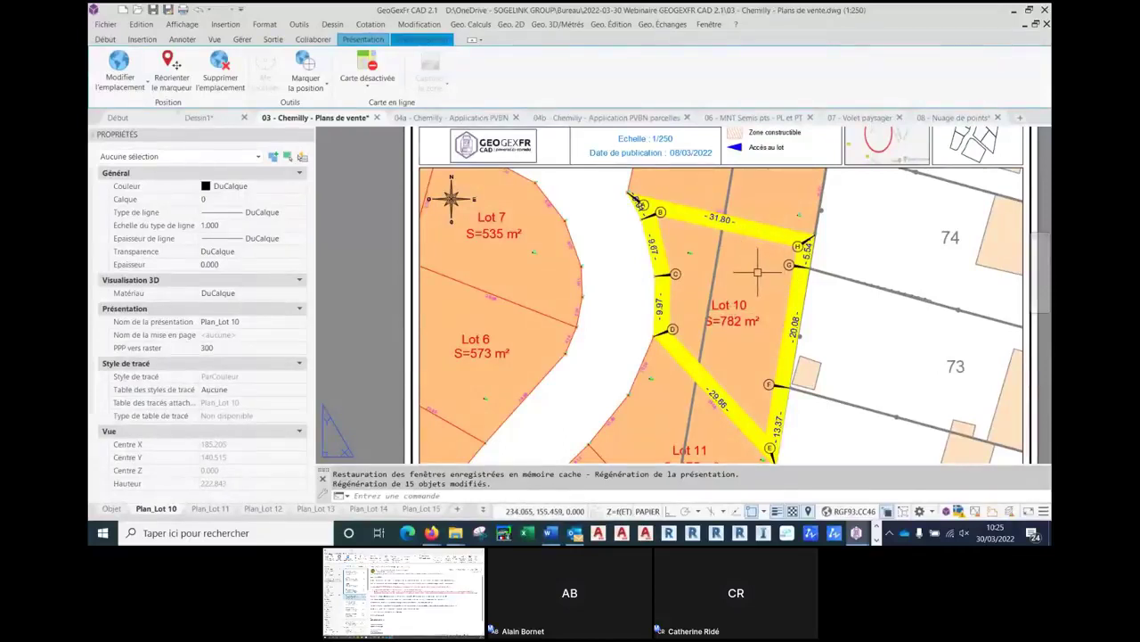
{"action": "double_click", "coordinate": [761, 269]}
{"action": "scroll", "coordinate": [762, 269], "scroll_direction": "down", "scroll_amount": 2}
{"action": "middle_click_drag", "start_coordinate": [762, 269], "coordinate": [663, 277]}
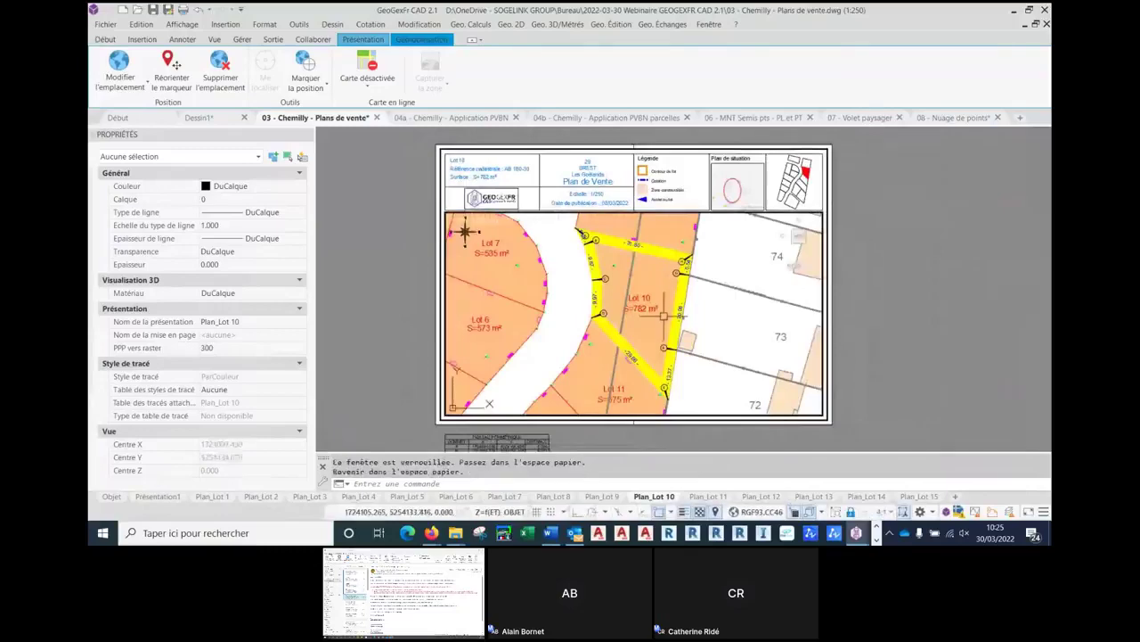
{"action": "left_click", "coordinate": [114, 40]}
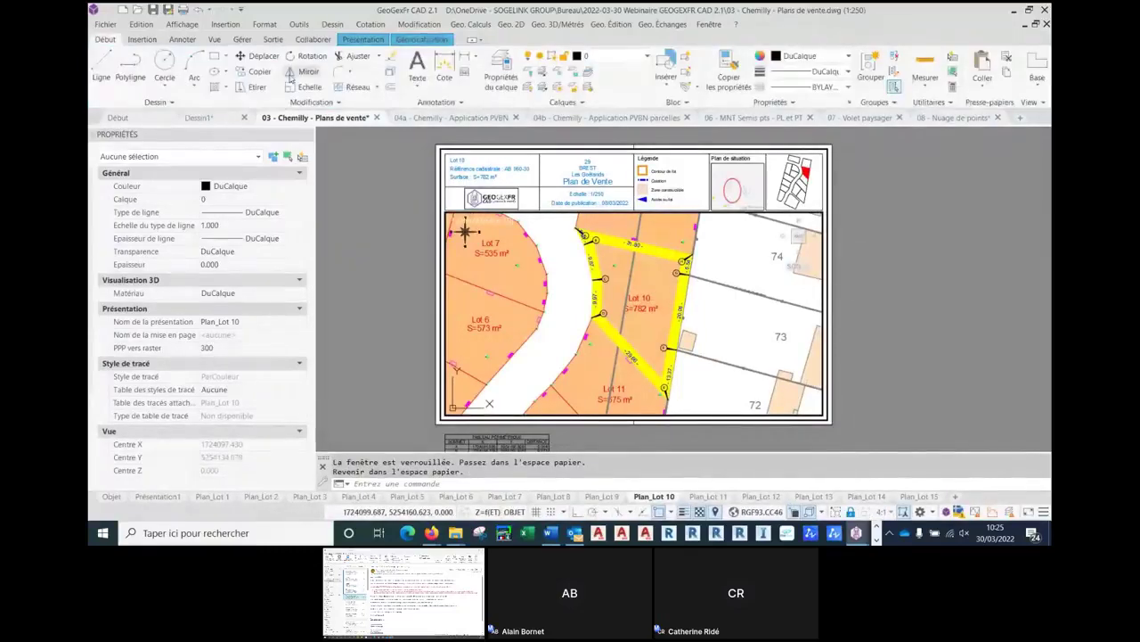
{"action": "left_click", "coordinate": [501, 79]}
{"action": "scroll", "coordinate": [609, 330], "scroll_direction": "down", "scroll_amount": 10}
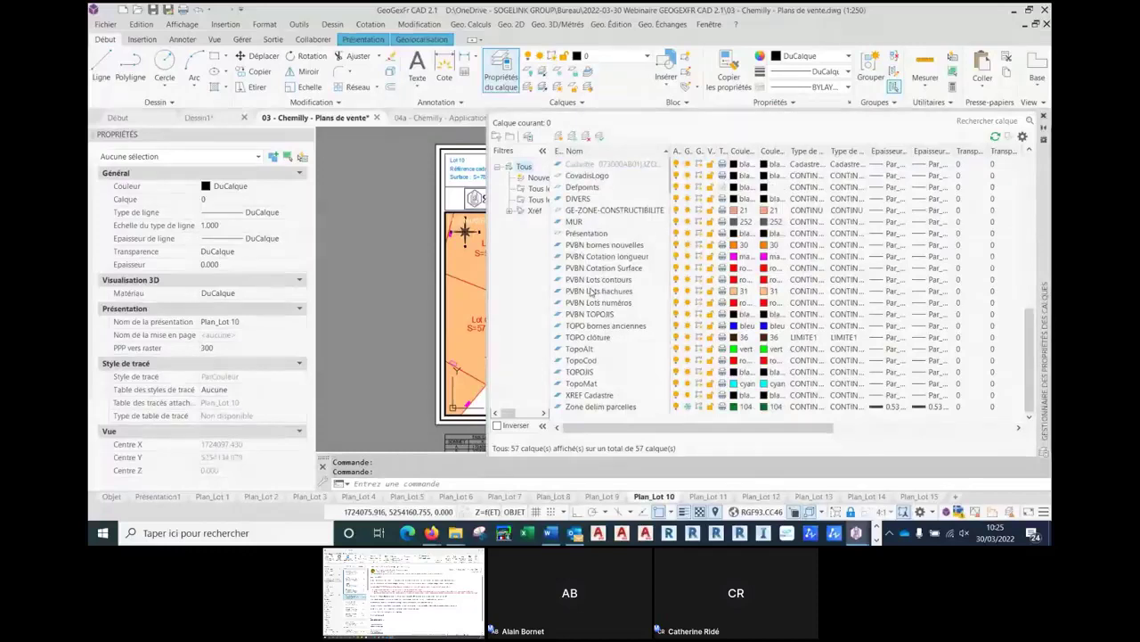
{"action": "left_click", "coordinate": [595, 293]}
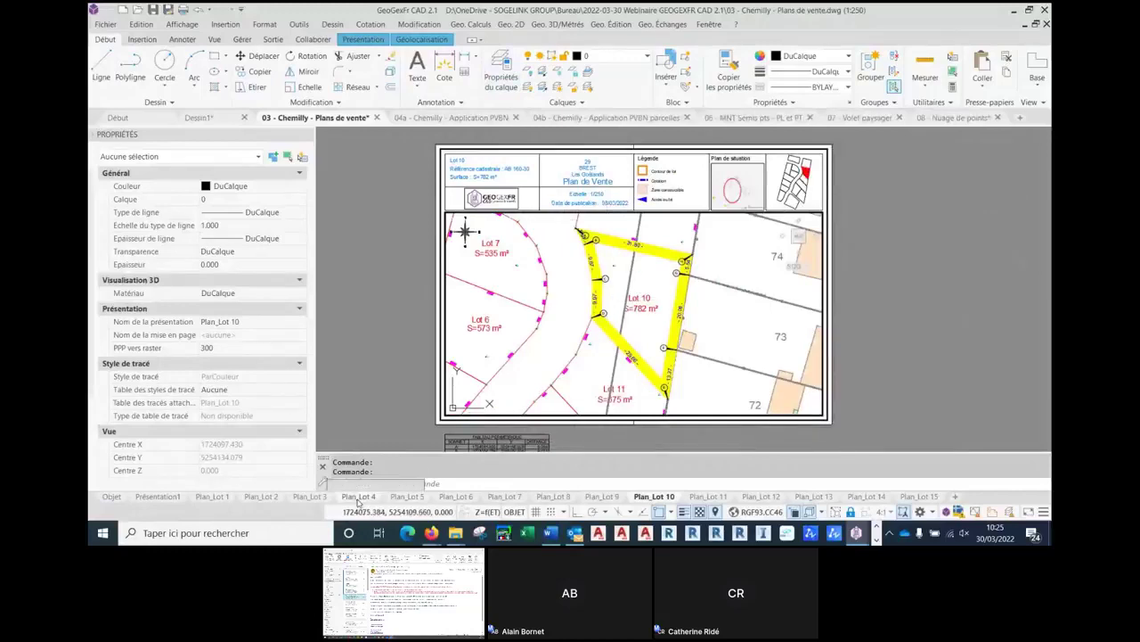
- Compare the lot hatching in the Plan_Lot 9 and Plan_Lot 13 layouts with Plan_Lot 10
{"action": "left_click", "coordinate": [609, 496]}
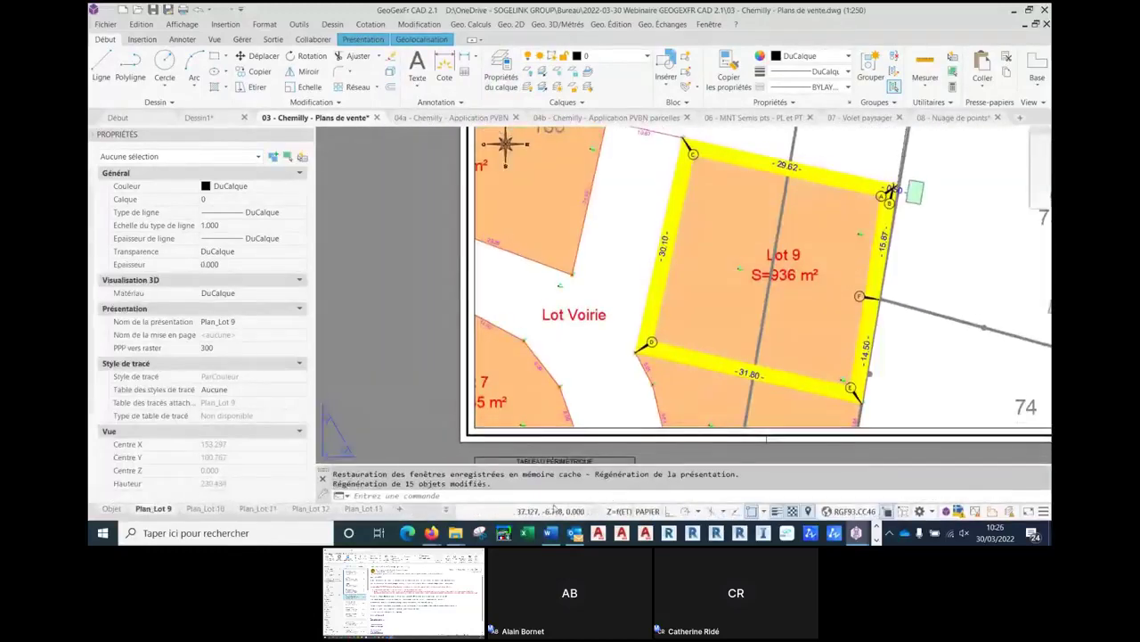
{"action": "left_click", "coordinate": [352, 509]}
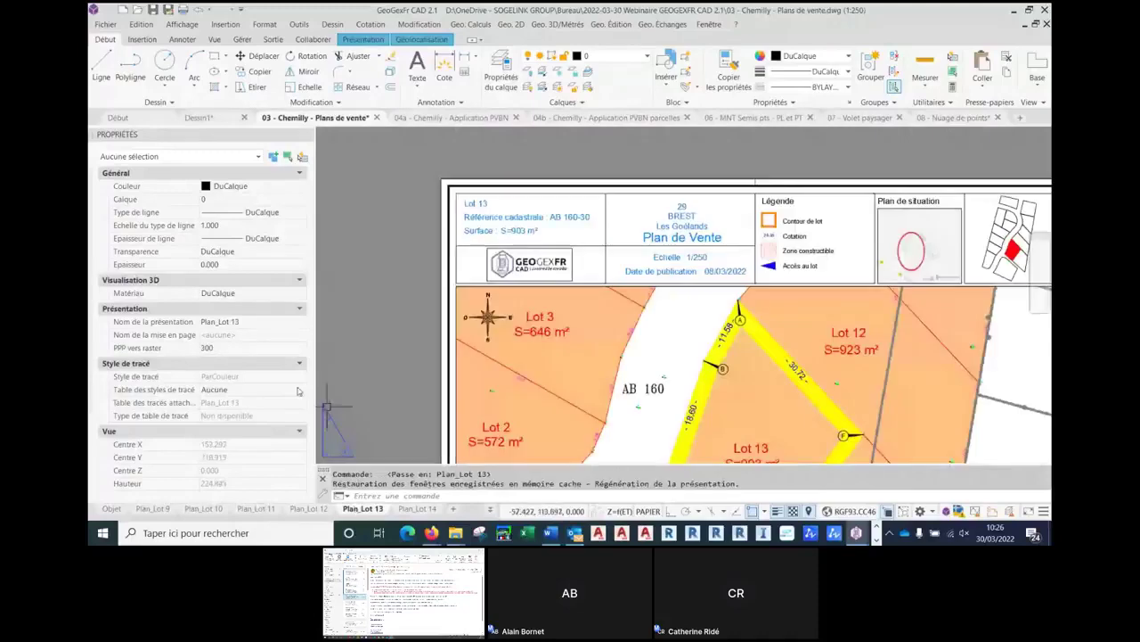
{"action": "left_click", "coordinate": [189, 511]}
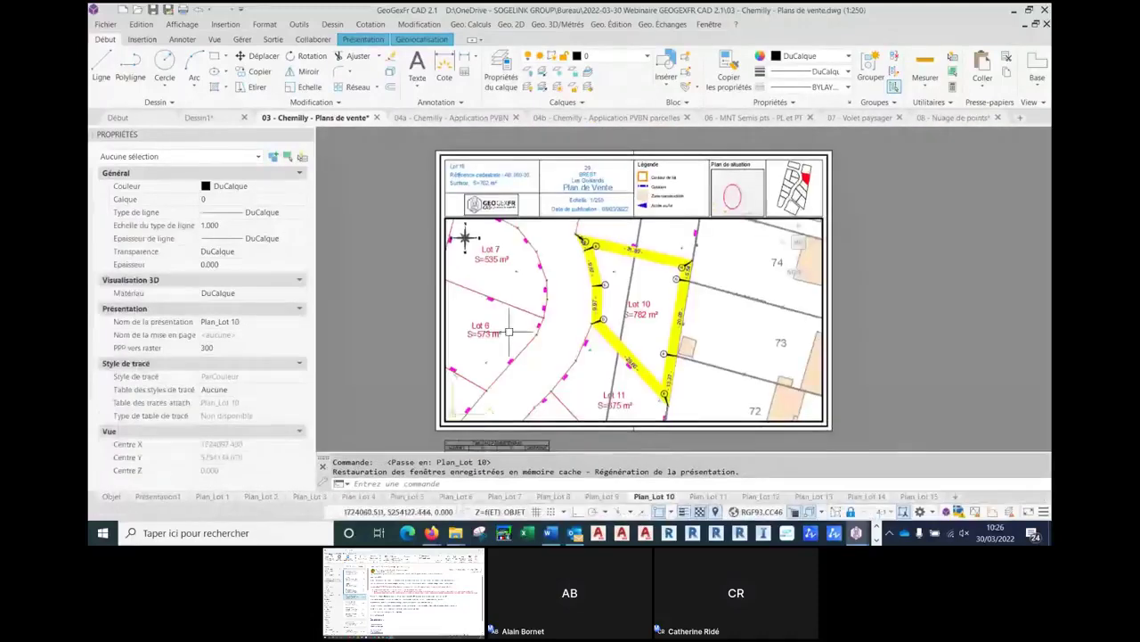
- Update the sale plan layer states from Plan_Lot 10 and check the hatching in the Plan_Lot 11 and Plan_Lot 12 layouts
{"action": "left_click", "coordinate": [510, 24]}
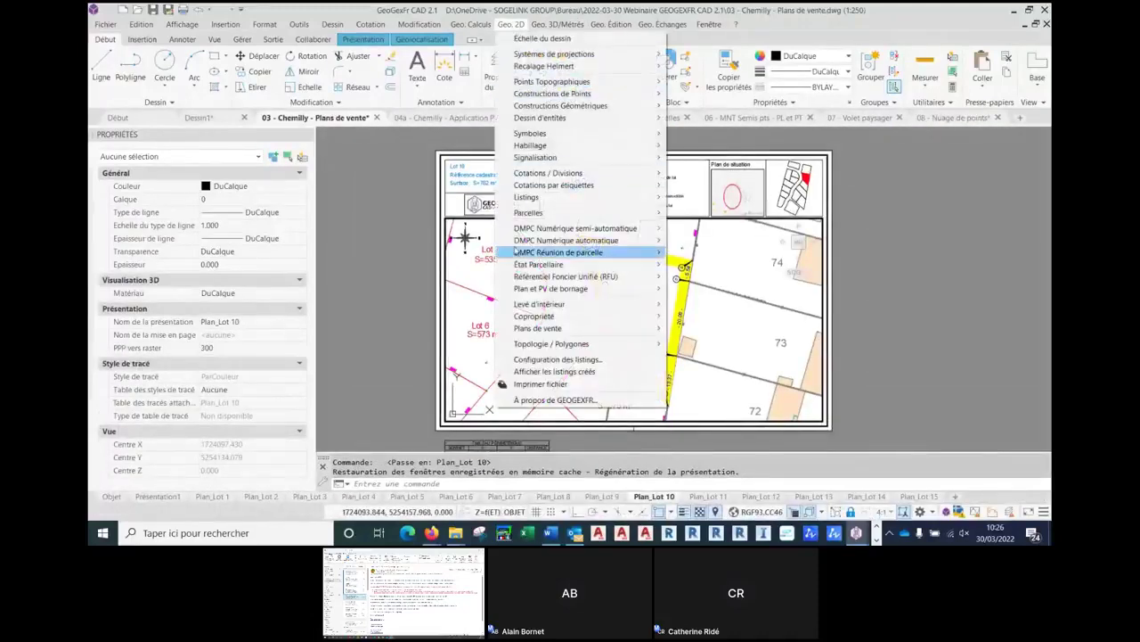
{"action": "mouse_move", "coordinate": [527, 330]}
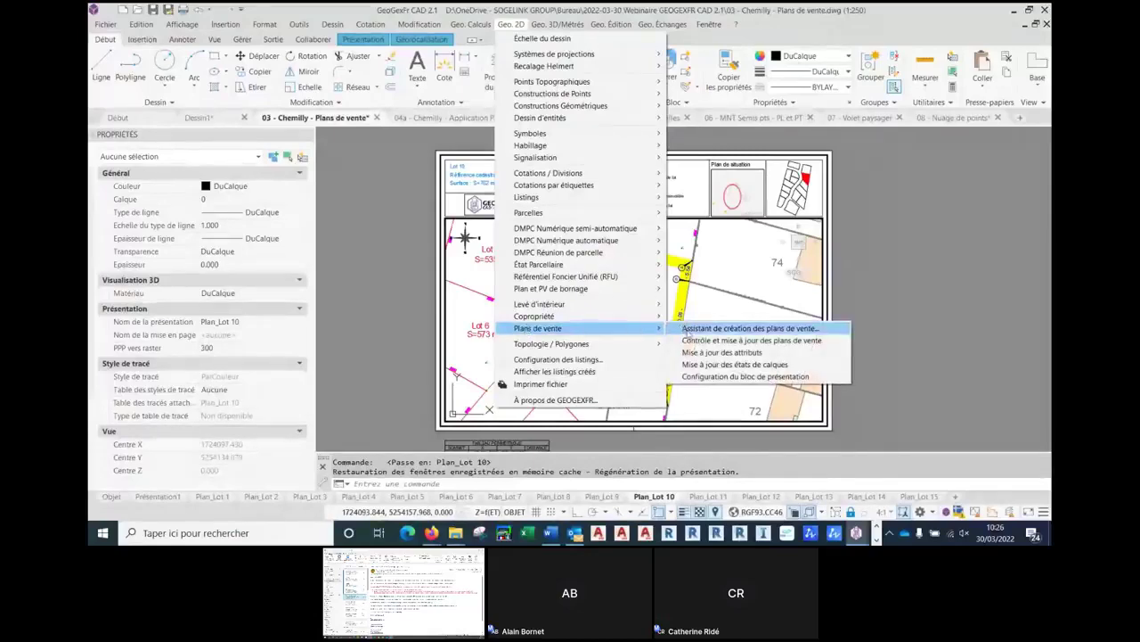
{"action": "left_click", "coordinate": [694, 364]}
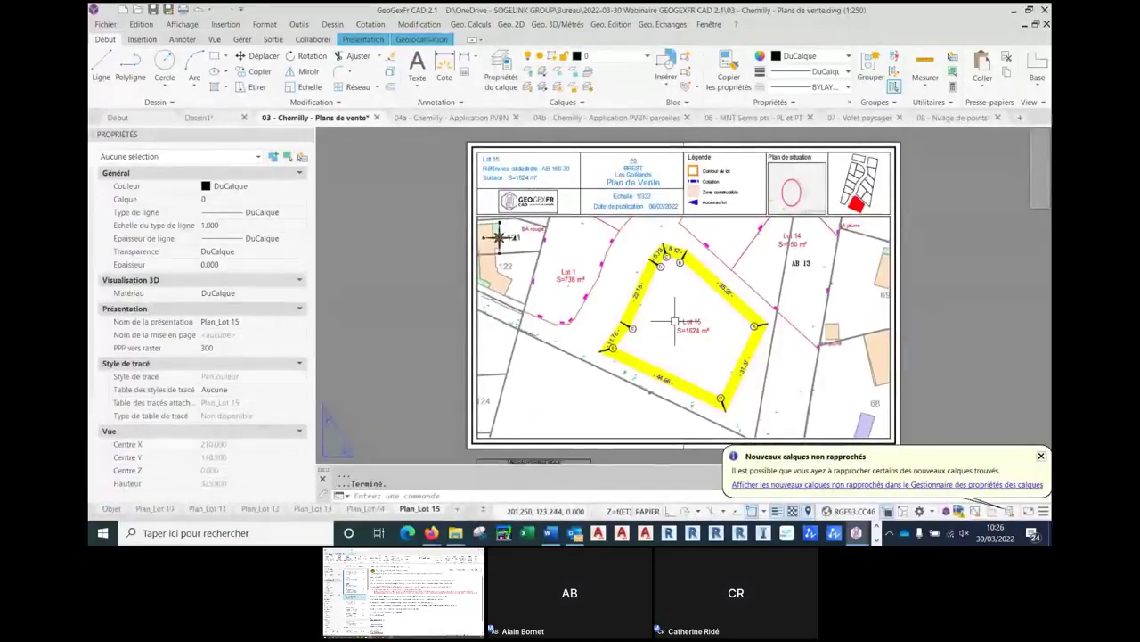
{"action": "left_click", "coordinate": [209, 508]}
{"action": "left_click", "coordinate": [262, 508]}
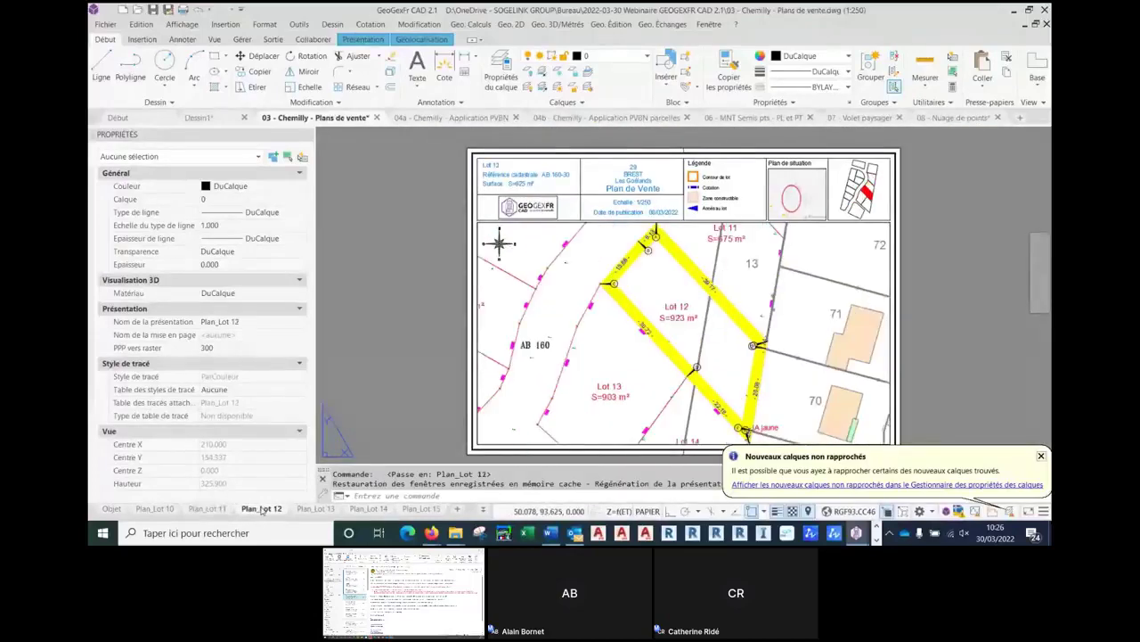
- Return to model space and regenerate the drawing to refresh the subdivision lots
{"action": "left_click", "coordinate": [105, 511]}
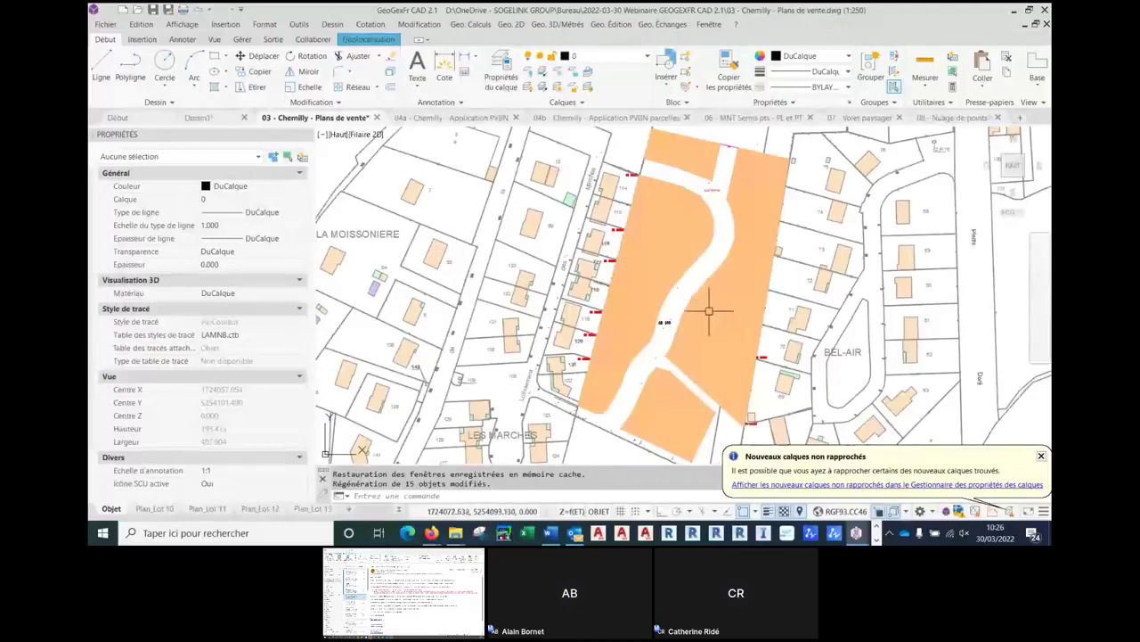
{"action": "type", "text": "rg"}
{"action": "key", "text": "Return"}
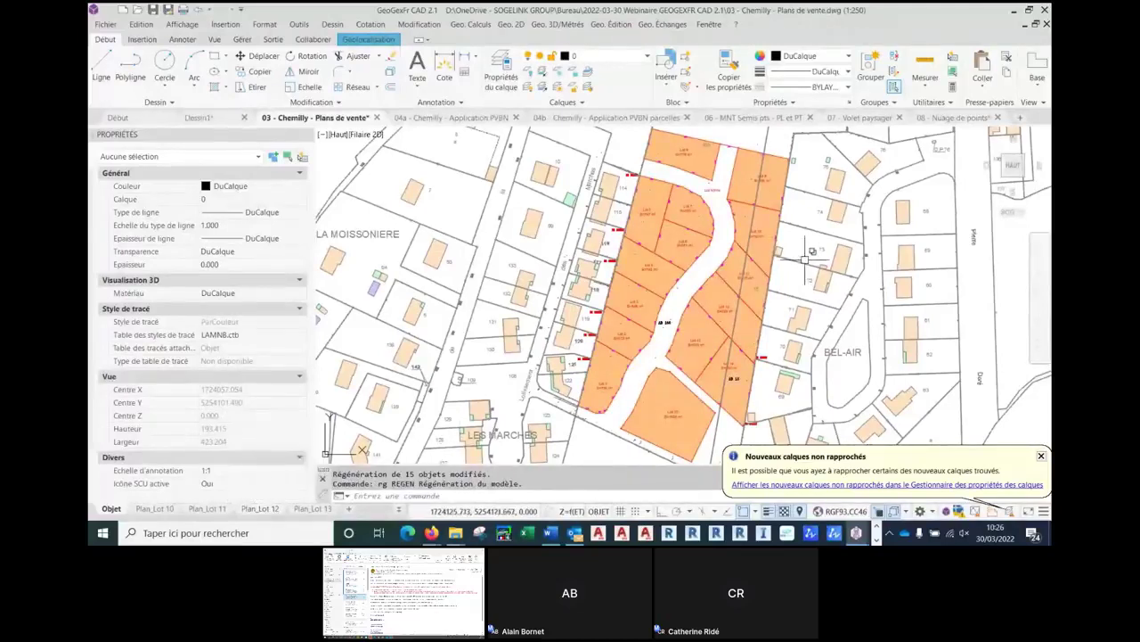
- Merge the Lot 13 and Lot 14 contours into one on layer PVBN Lots contours, deleting the two original contours
{"action": "middle_click_drag", "start_coordinate": [730, 397], "coordinate": [703, 376]}
{"action": "scroll", "coordinate": [699, 349], "scroll_direction": "up", "scroll_amount": 2}
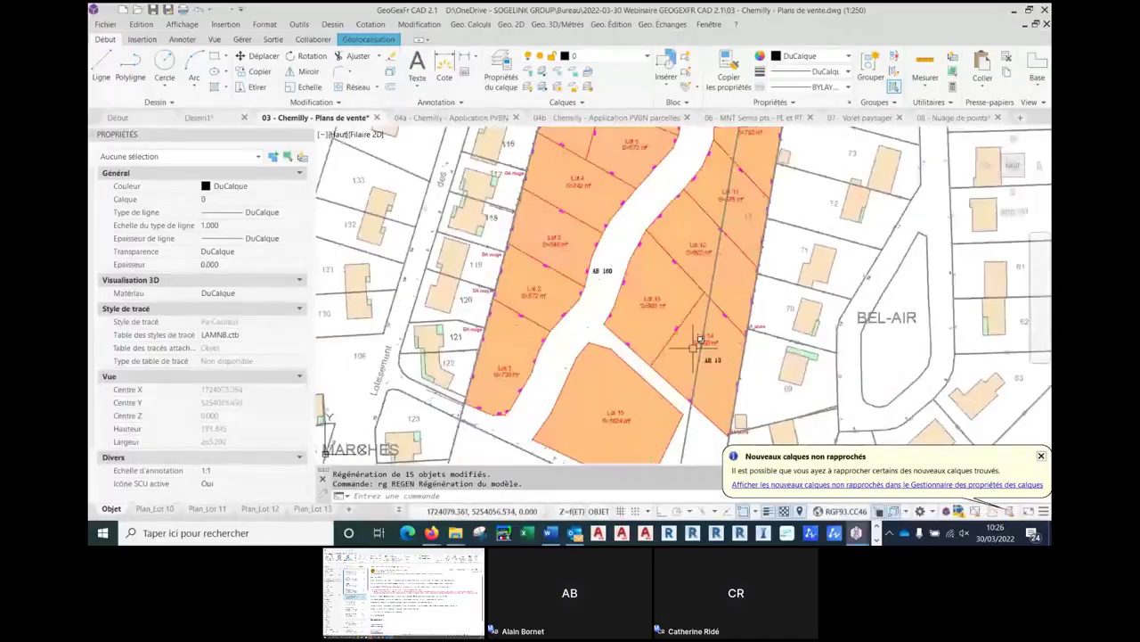
{"action": "middle_click_drag", "start_coordinate": [698, 345], "coordinate": [629, 309]}
{"action": "left_click", "coordinate": [510, 24]}
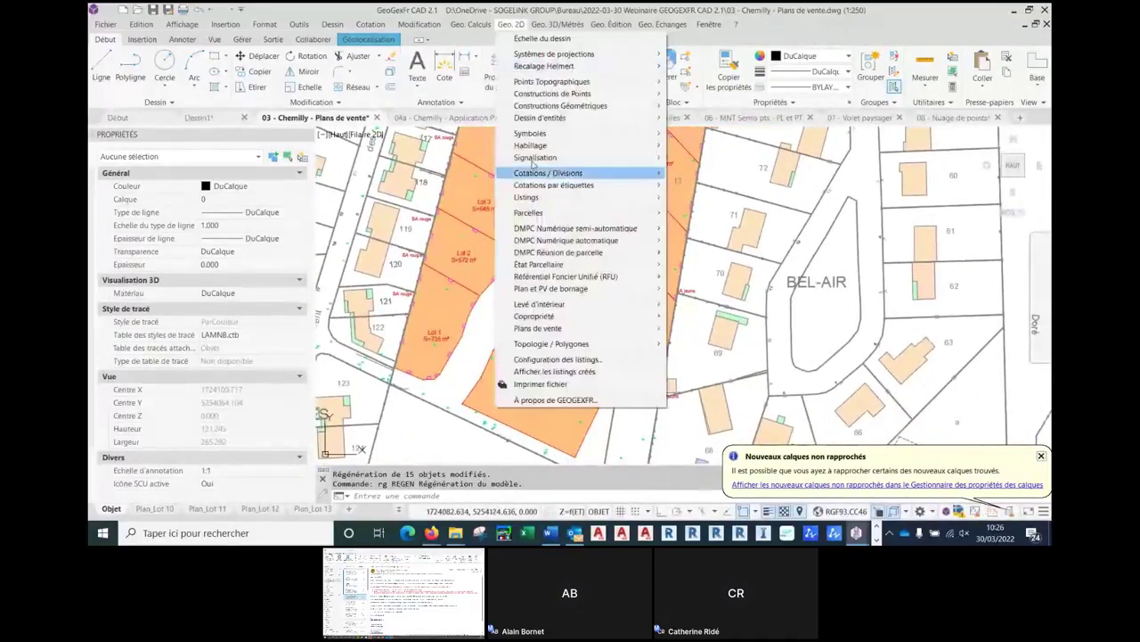
{"action": "mouse_move", "coordinate": [545, 346]}
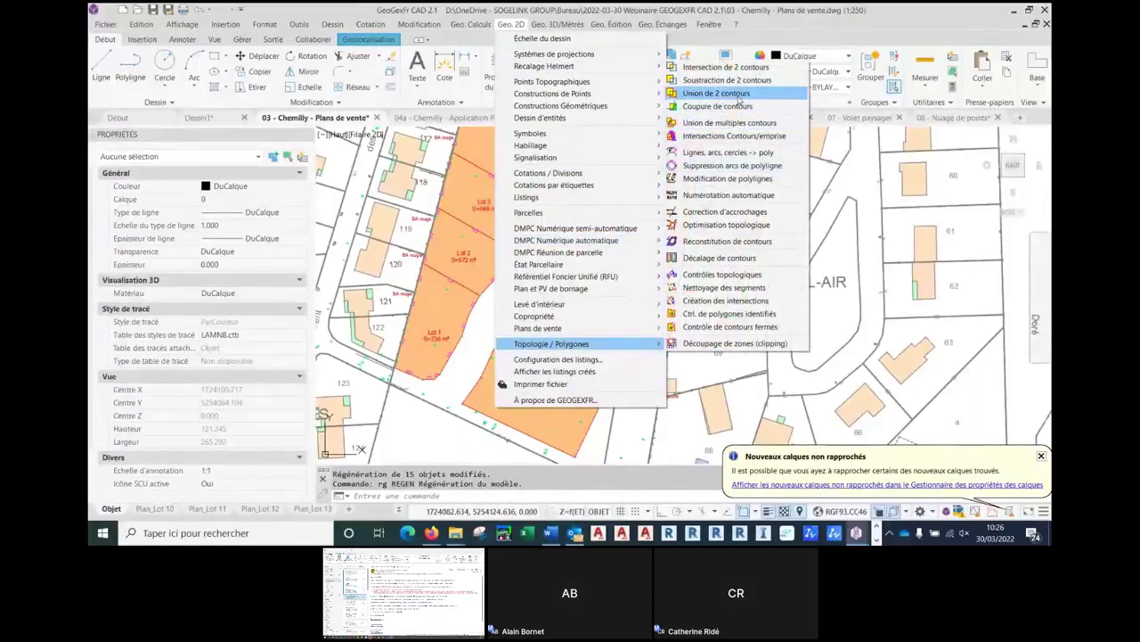
{"action": "left_click", "coordinate": [718, 93]}
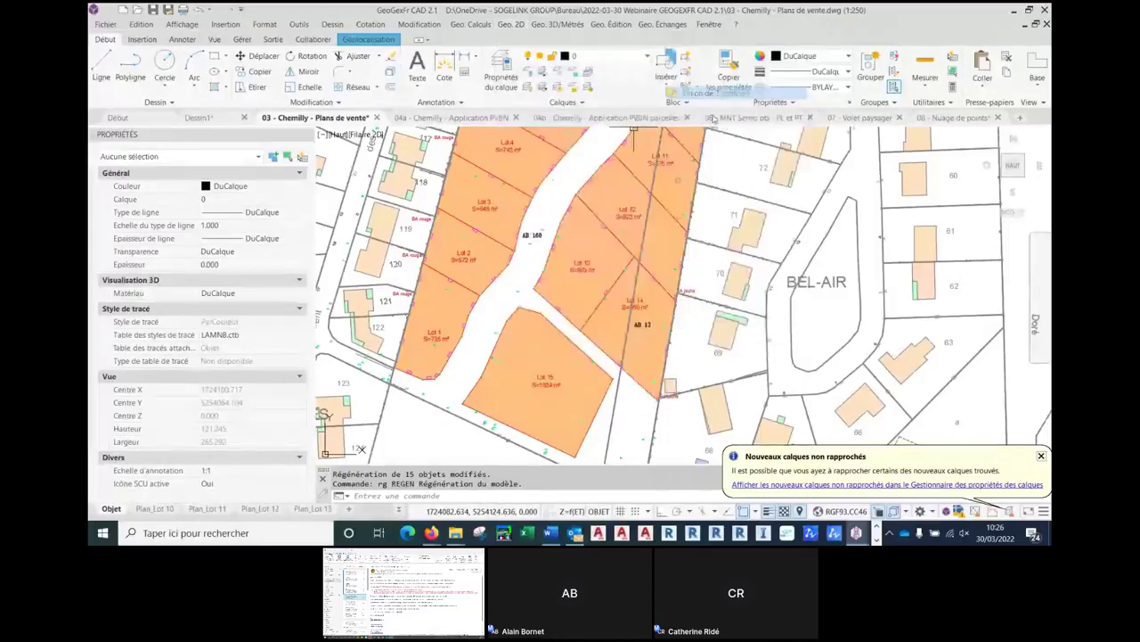
{"action": "left_click", "coordinate": [566, 315]}
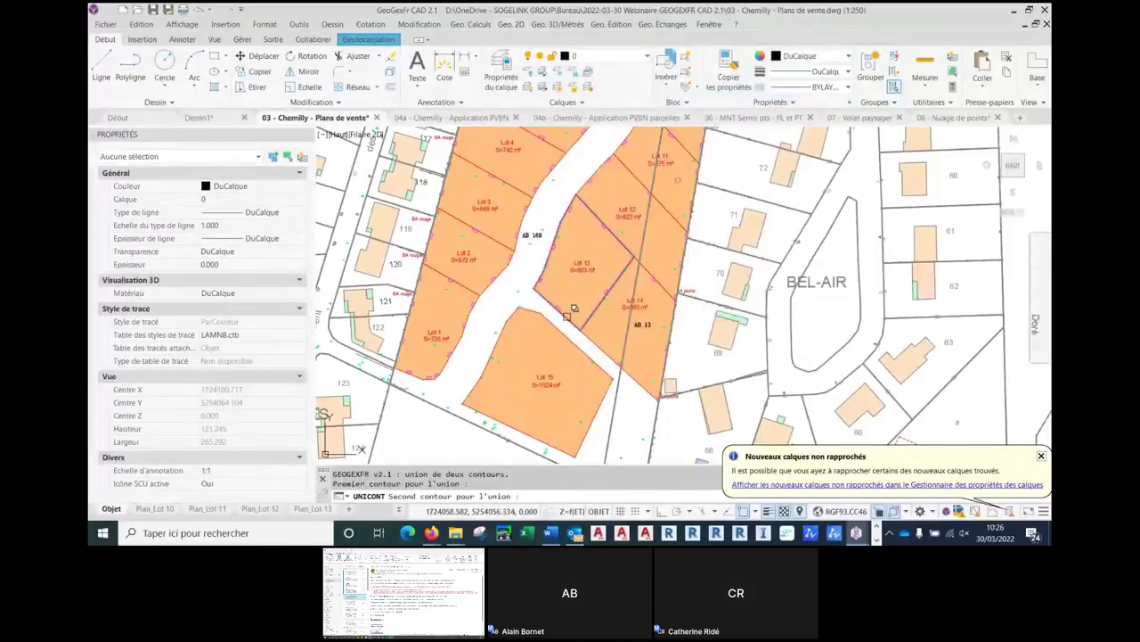
{"action": "left_click", "coordinate": [590, 339]}
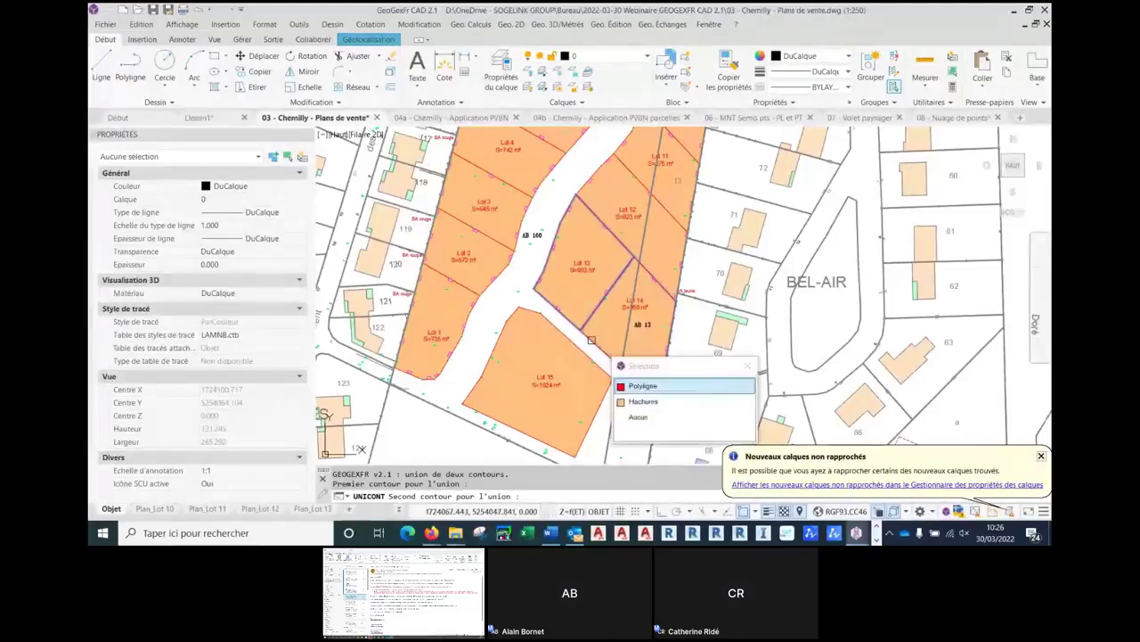
{"action": "key", "text": "Return"}
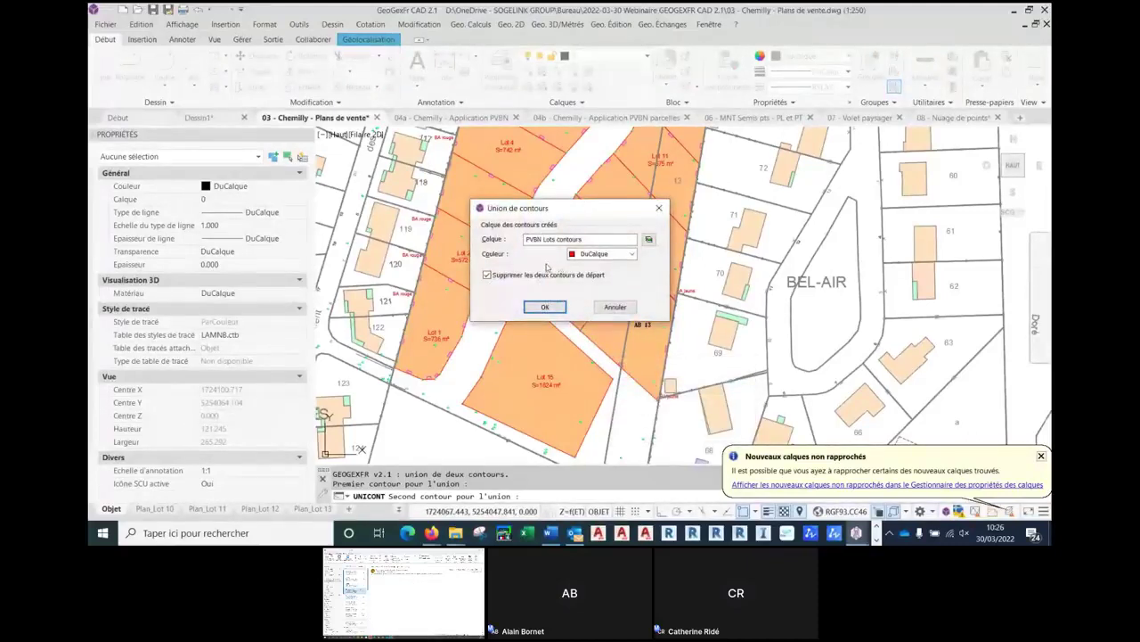
{"action": "left_click", "coordinate": [533, 308]}
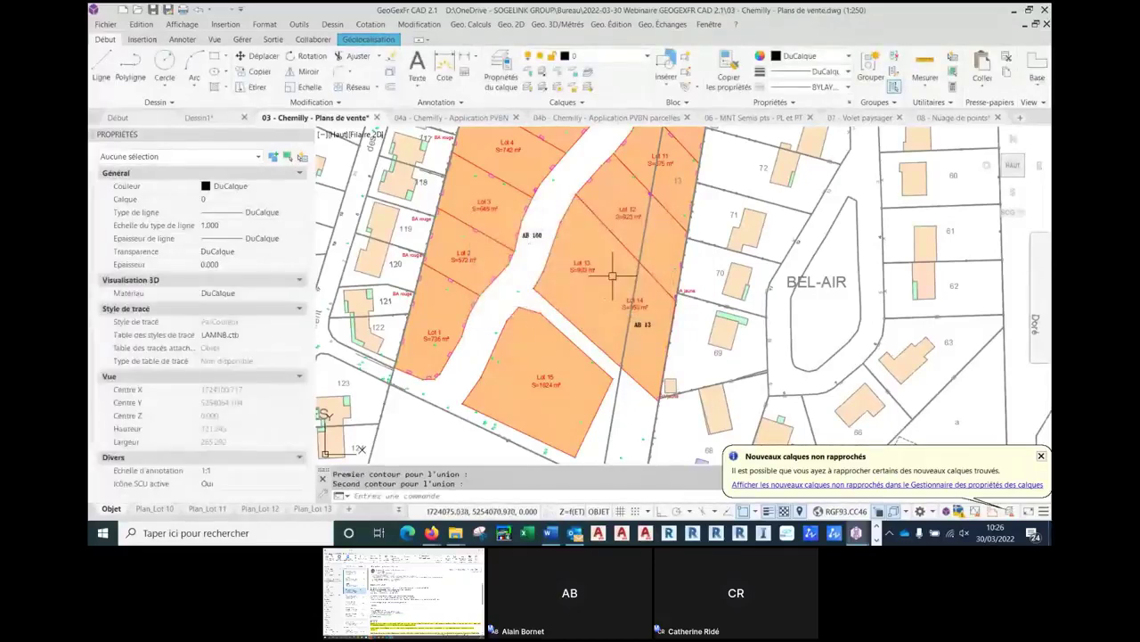
{"action": "key", "text": "Escape"}
- Change the area text of Lot 13 to 1853 m²
{"action": "scroll", "coordinate": [596, 308], "scroll_direction": "up", "scroll_amount": 5}
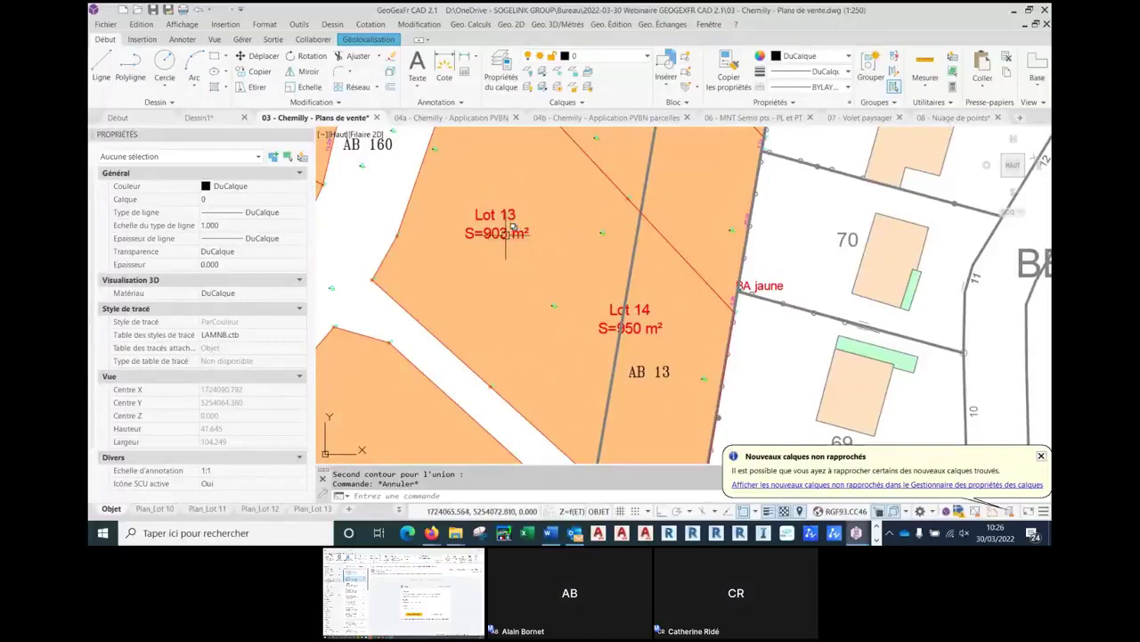
{"action": "left_click", "coordinate": [508, 230]}
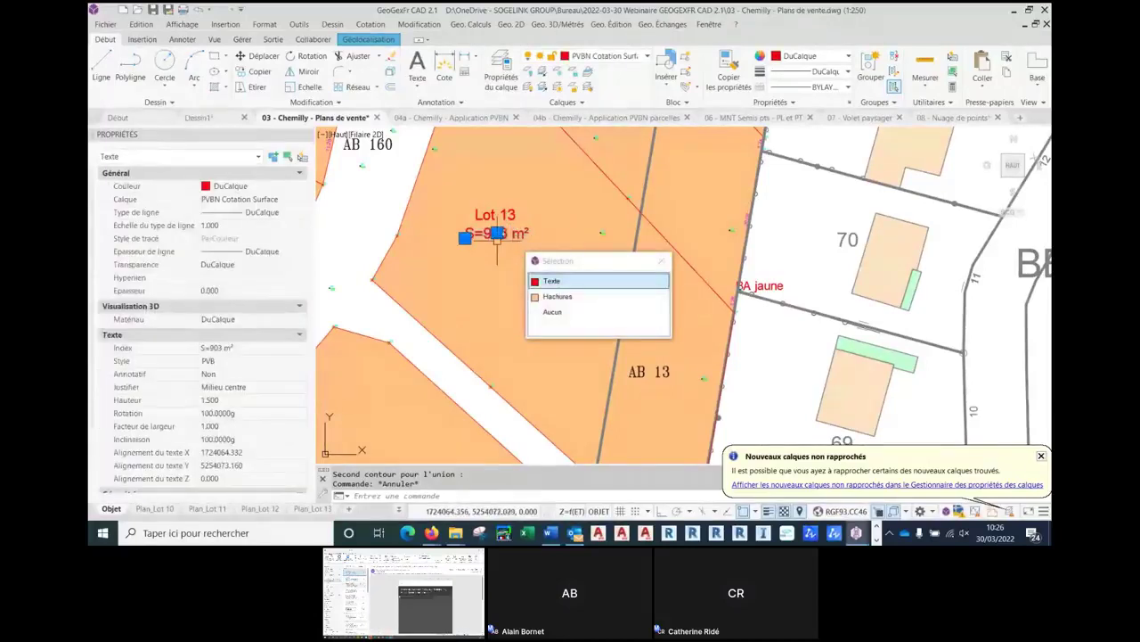
{"action": "left_click", "coordinate": [222, 348]}
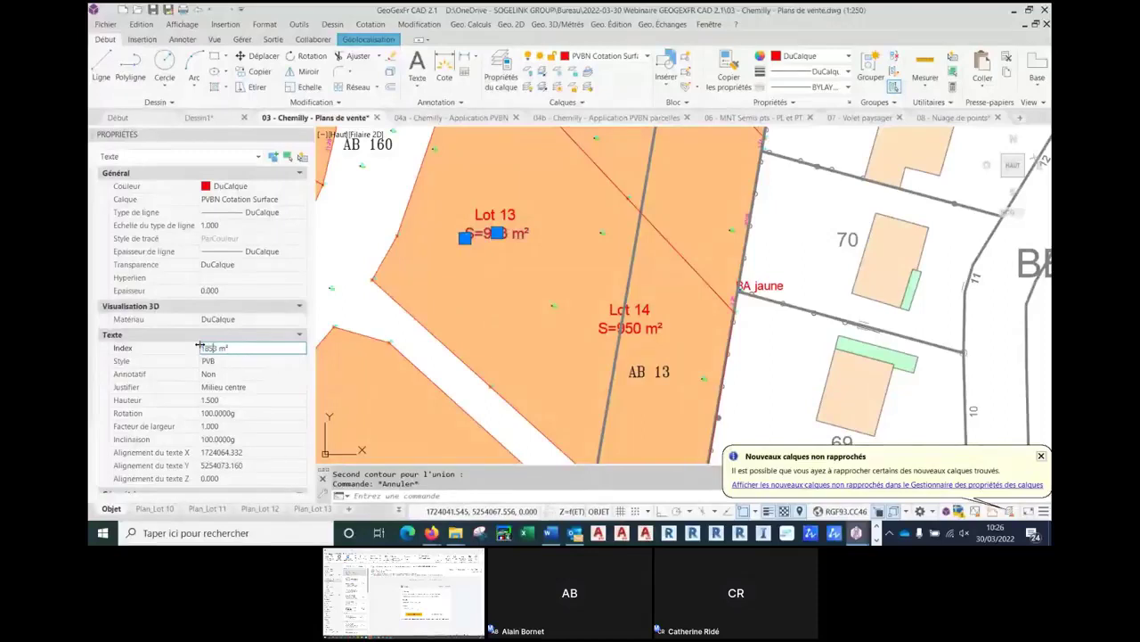
{"action": "type", "text": "1853 m²"}
{"action": "key", "text": "Return"}
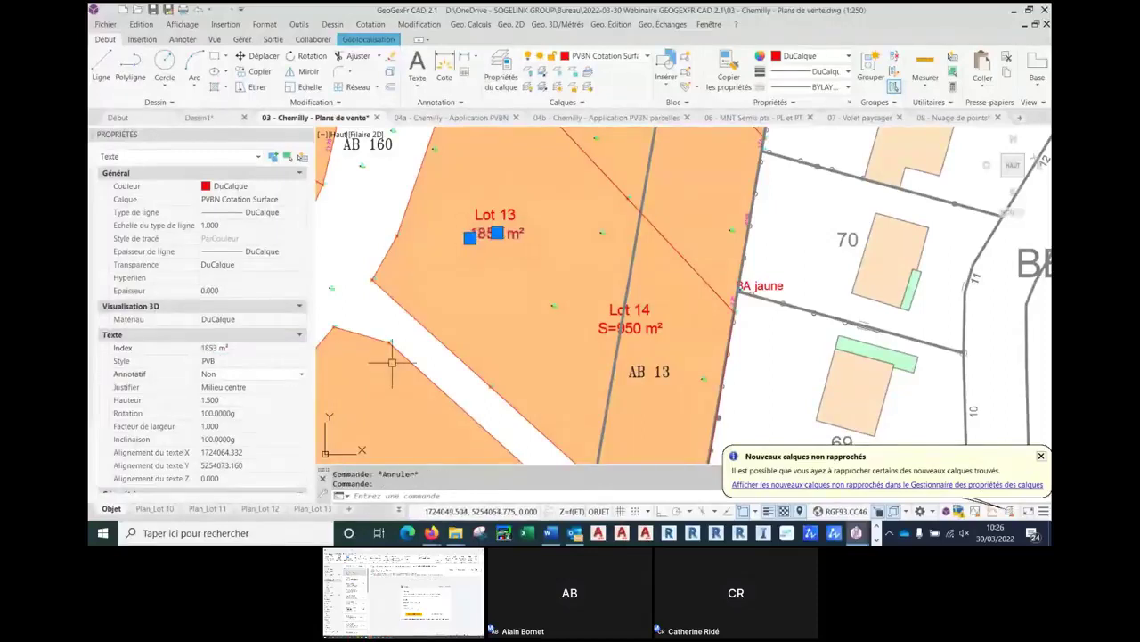
{"action": "left_click", "coordinate": [654, 307]}
{"action": "key", "text": "Delete"}
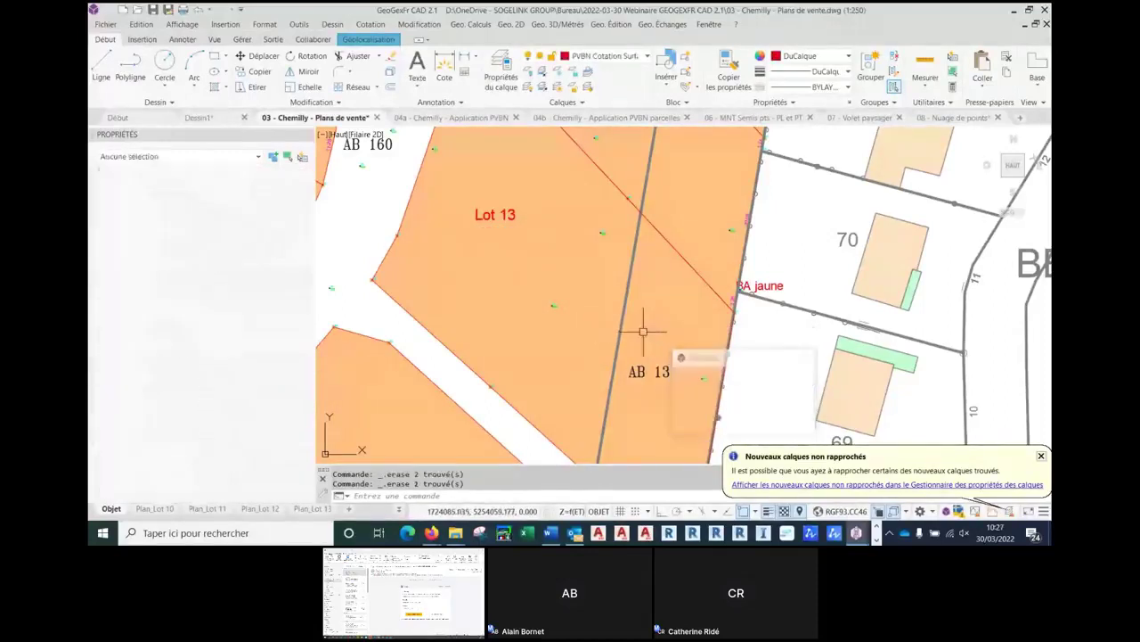
{"action": "key", "text": "Delete"}
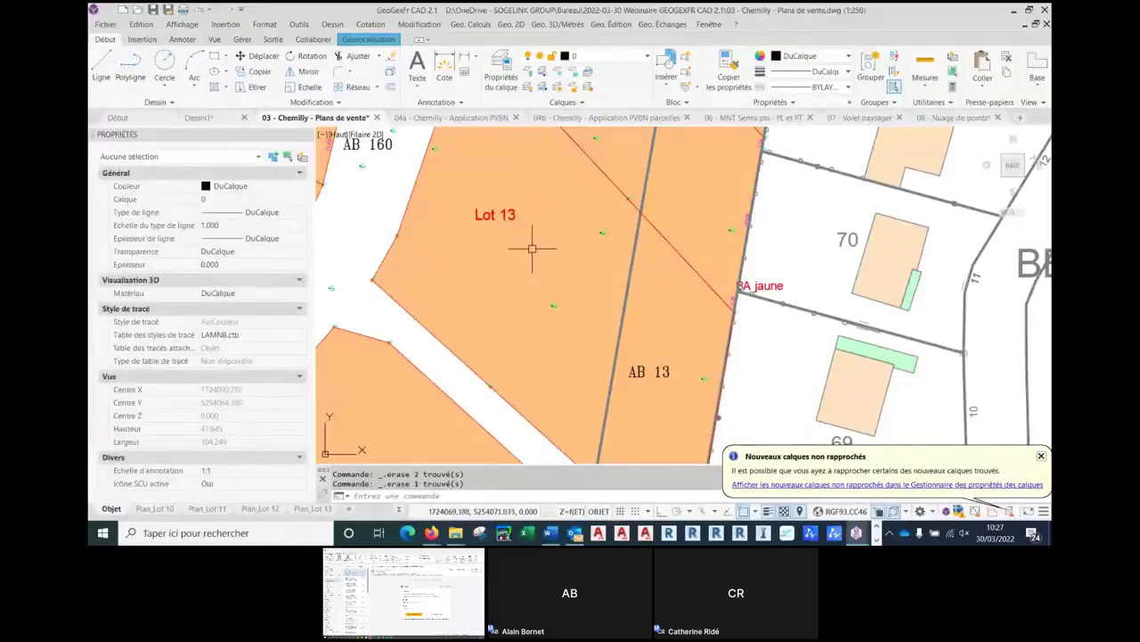
{"action": "key", "text": "ctrl+z"}
{"action": "key", "text": "ctrl+z"}
- Delete the Lot 14 number and its area text from the merged lot
{"action": "left_click", "coordinate": [653, 308]}
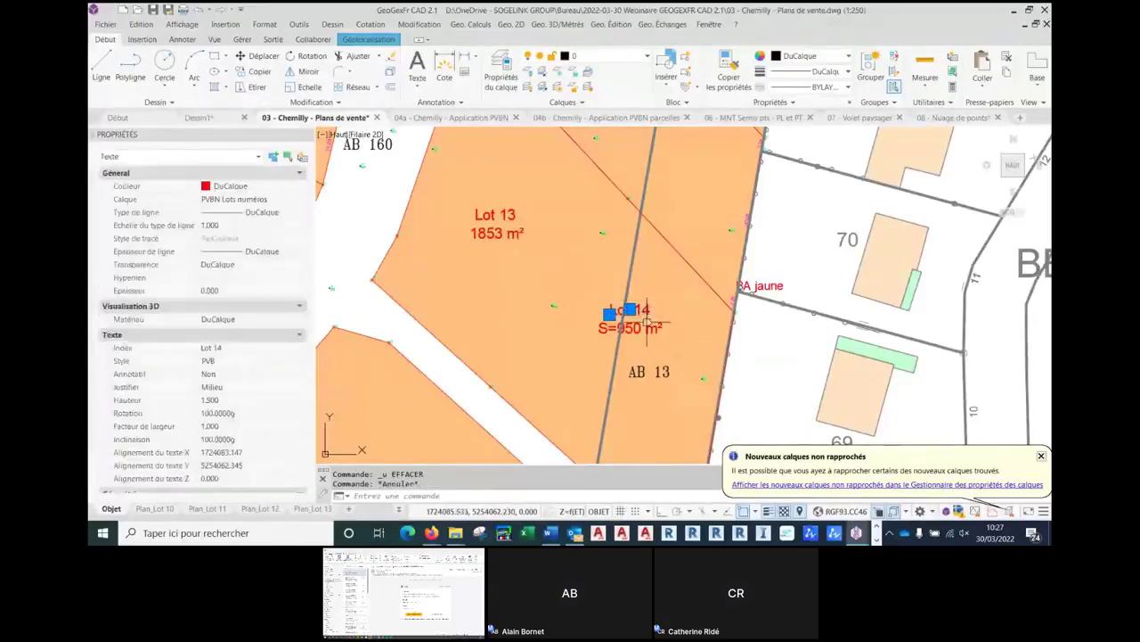
{"action": "left_click", "coordinate": [664, 314]}
{"action": "key", "text": "Delete"}
- Rename the Lot 15 number text as Lot 14
{"action": "mouse_move", "coordinate": [675, 314]}
{"action": "middle_mouse_down"}
{"action": "mouse_move", "coordinate": [669, 237]}
{"action": "mouse_move", "coordinate": [650, 262]}
{"action": "middle_mouse_up"}
{"action": "middle_click_drag", "start_coordinate": [674, 308], "coordinate": [617, 250]}
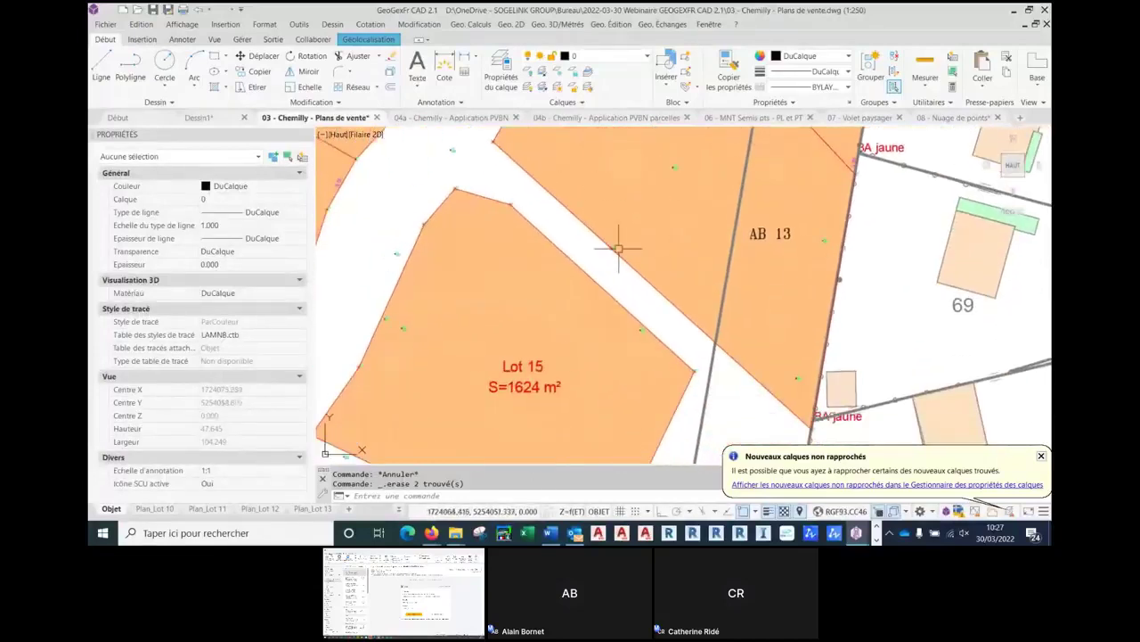
{"action": "left_click", "coordinate": [540, 365]}
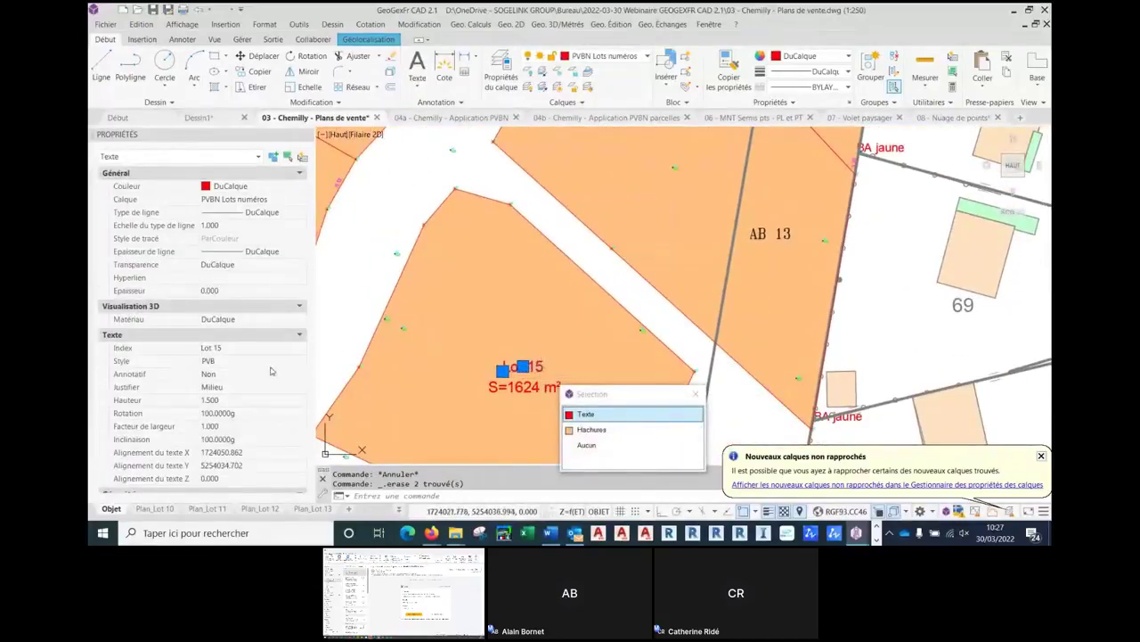
{"action": "left_click", "coordinate": [244, 347]}
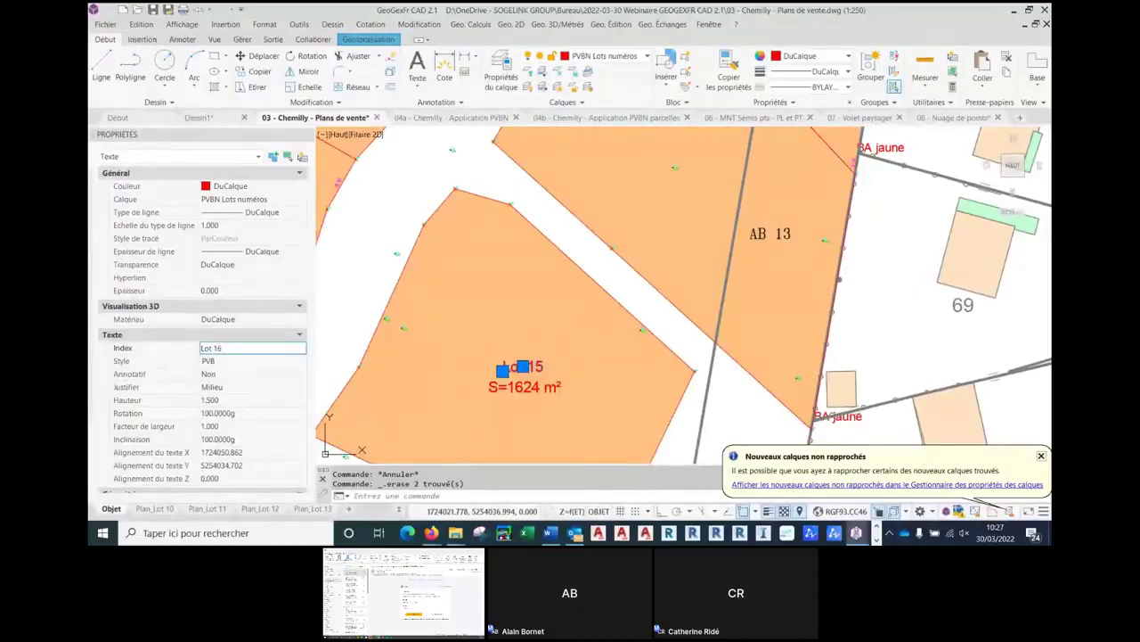
{"action": "key", "text": "BackSpace"}
{"action": "key", "text": "BackSpace"}
{"action": "type", "text": "4"}
{"action": "key", "text": "Return"}
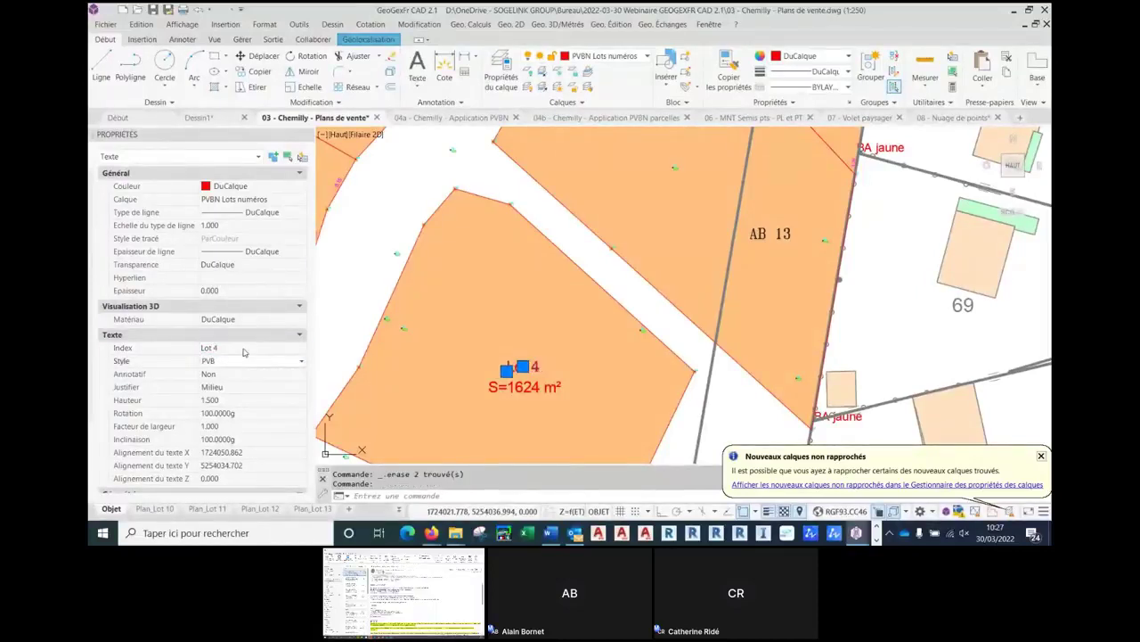
{"action": "left_click", "coordinate": [225, 348]}
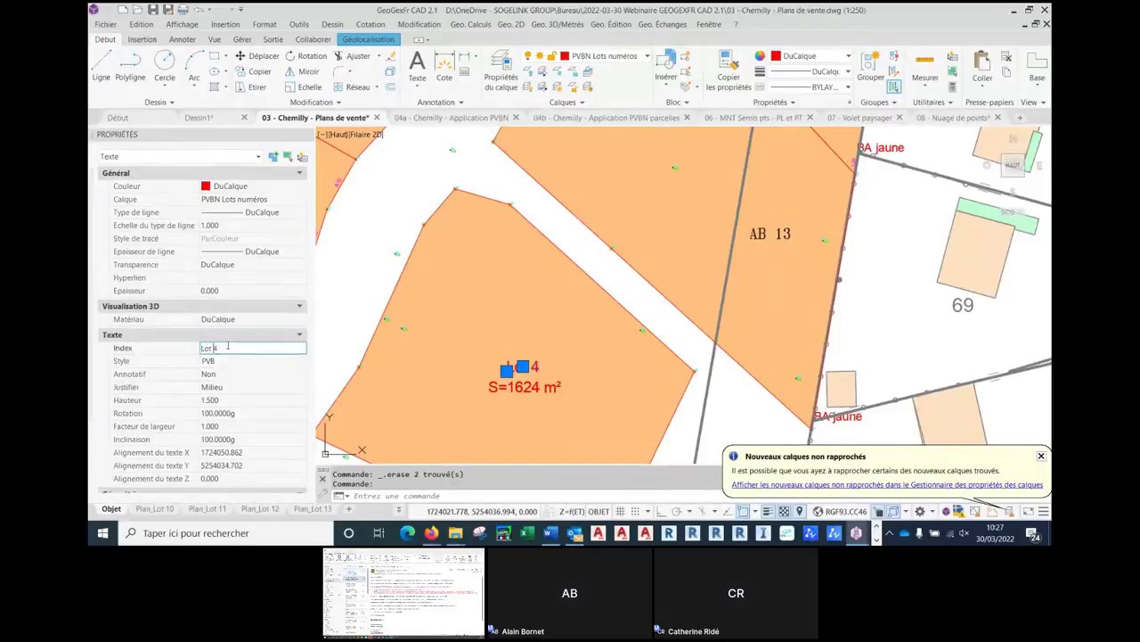
{"action": "type", "text": "Lot 14"}
{"action": "key", "text": "Return"}
{"action": "key", "text": "Escape"}
{"action": "key", "text": "Escape"}
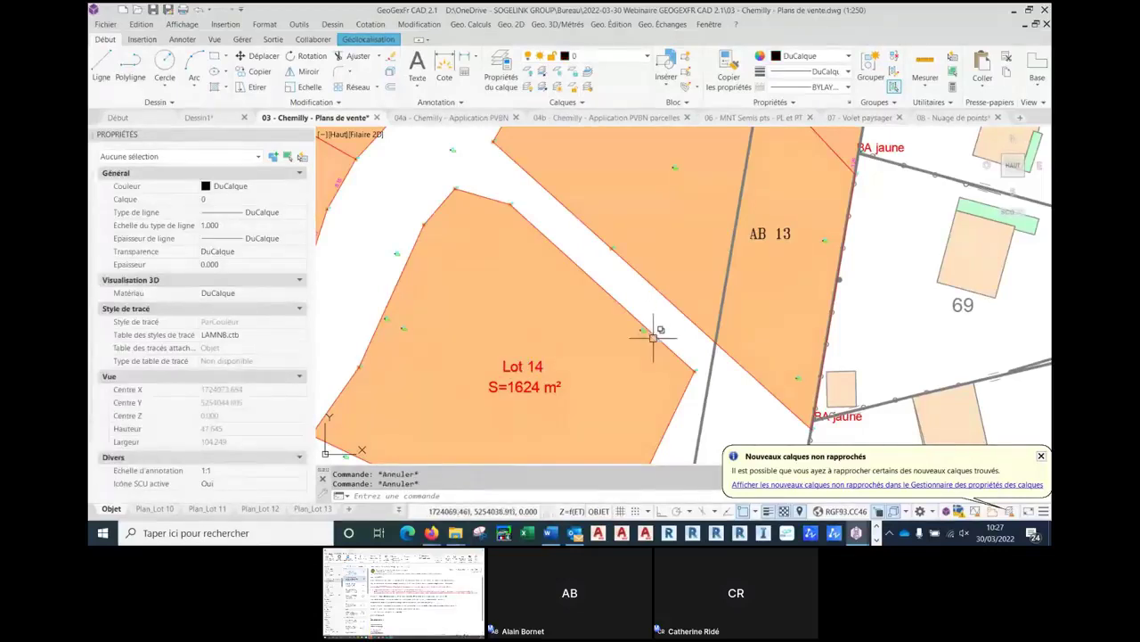
- Open the Plan_Lot 14 layout to review its sale plan before updating
{"action": "scroll", "coordinate": [624, 348], "scroll_direction": "down", "scroll_amount": 3}
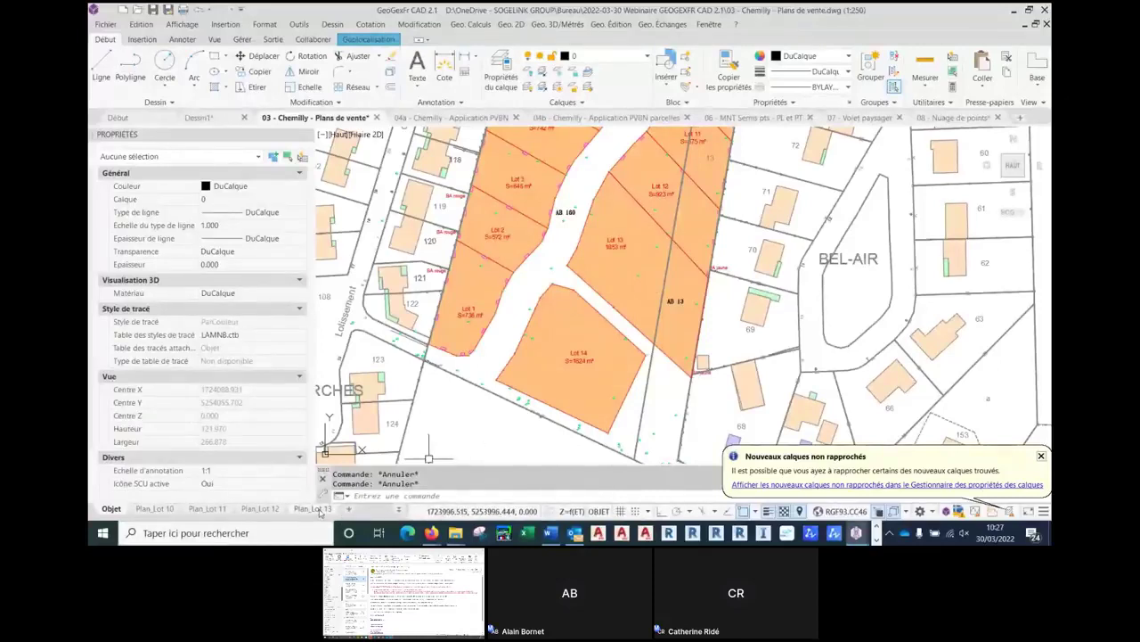
{"action": "left_click", "coordinate": [398, 509]}
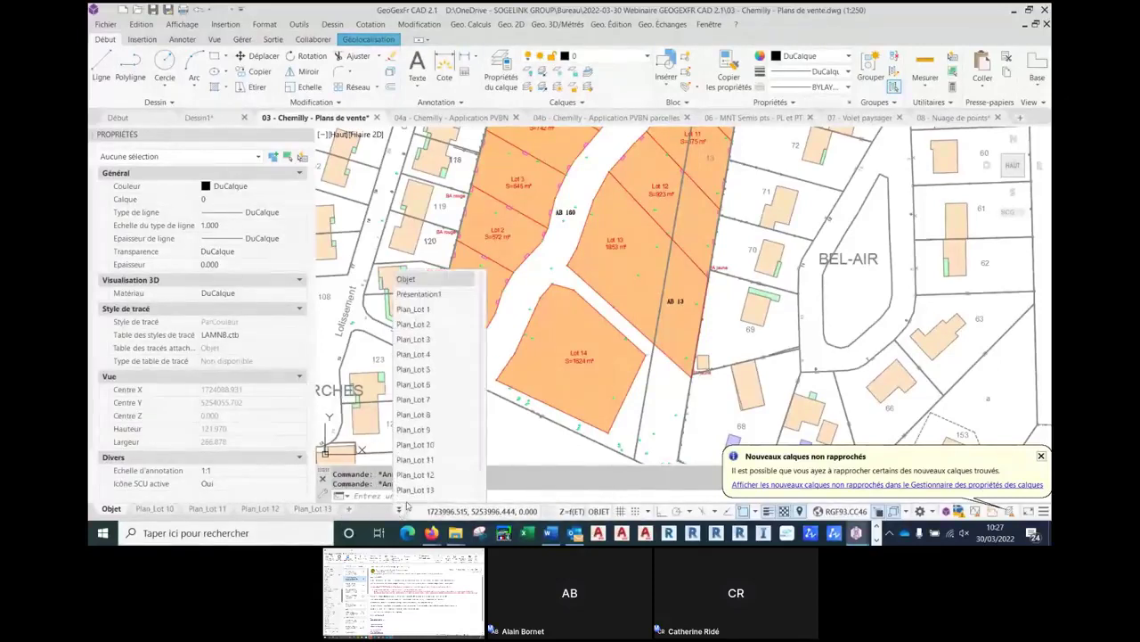
{"action": "scroll", "coordinate": [419, 485], "scroll_direction": "down", "scroll_amount": 1}
{"action": "left_click", "coordinate": [416, 478]}
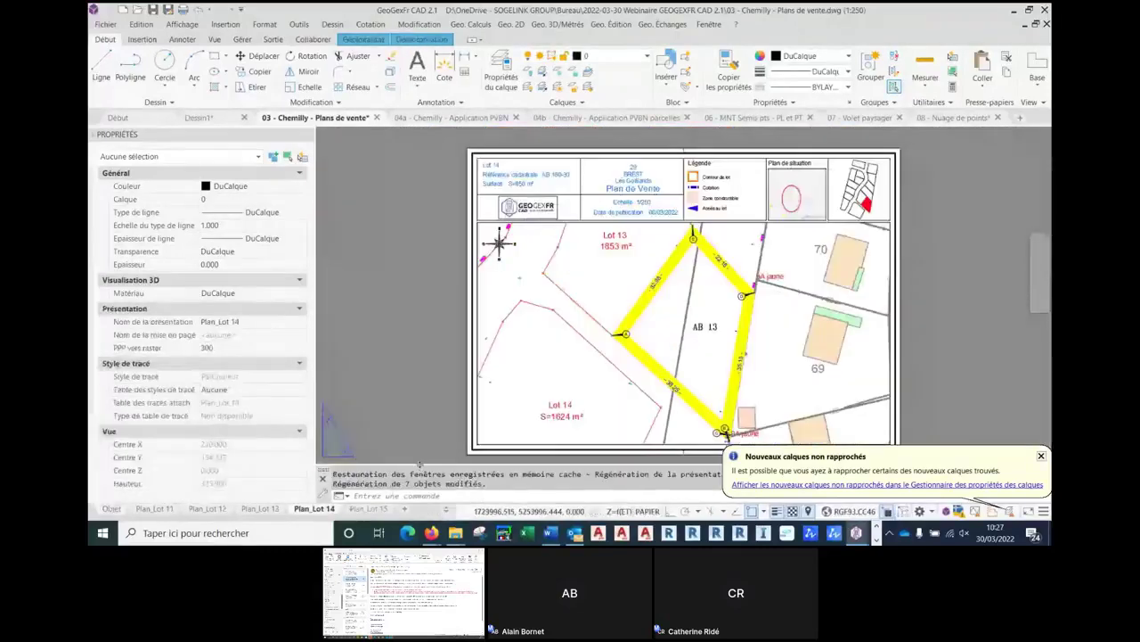
- Run the sale plan check and update, deleting erased lots' layouts, updating changed lot designations and creating a layout for Lot 13
{"action": "left_click", "coordinate": [511, 24]}
{"action": "mouse_move", "coordinate": [539, 327]}
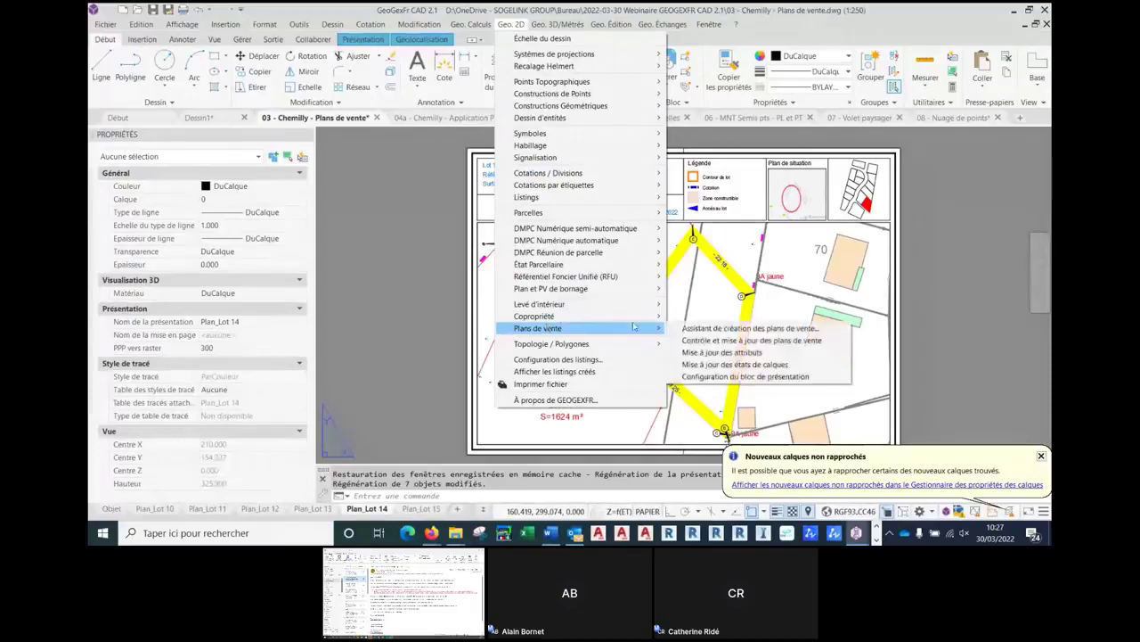
{"action": "left_click", "coordinate": [774, 342]}
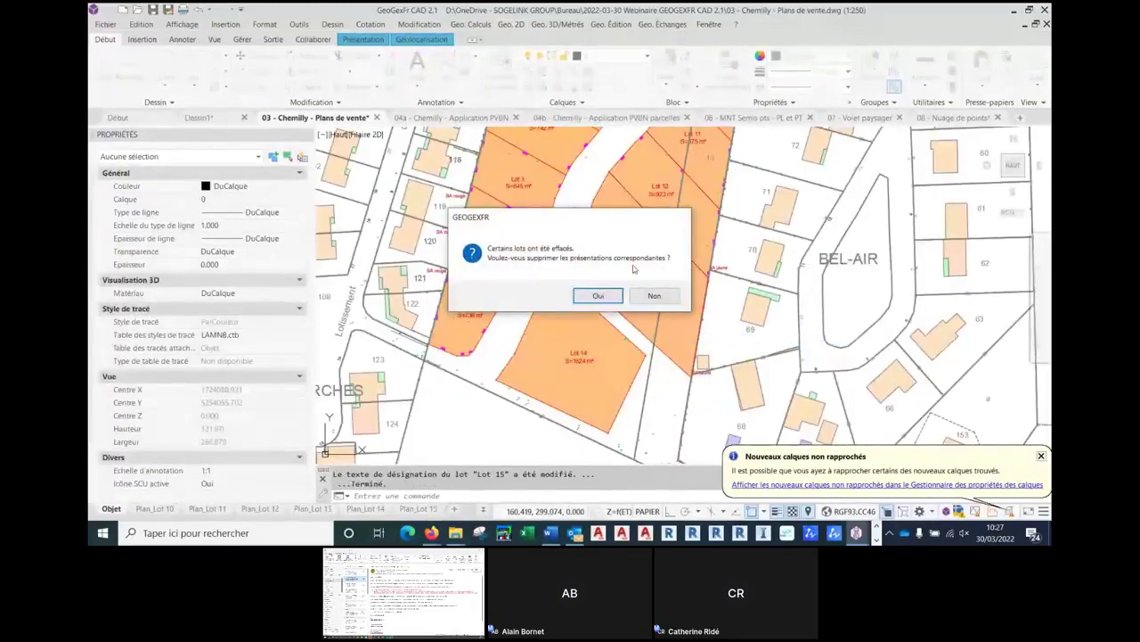
{"action": "left_click", "coordinate": [599, 296]}
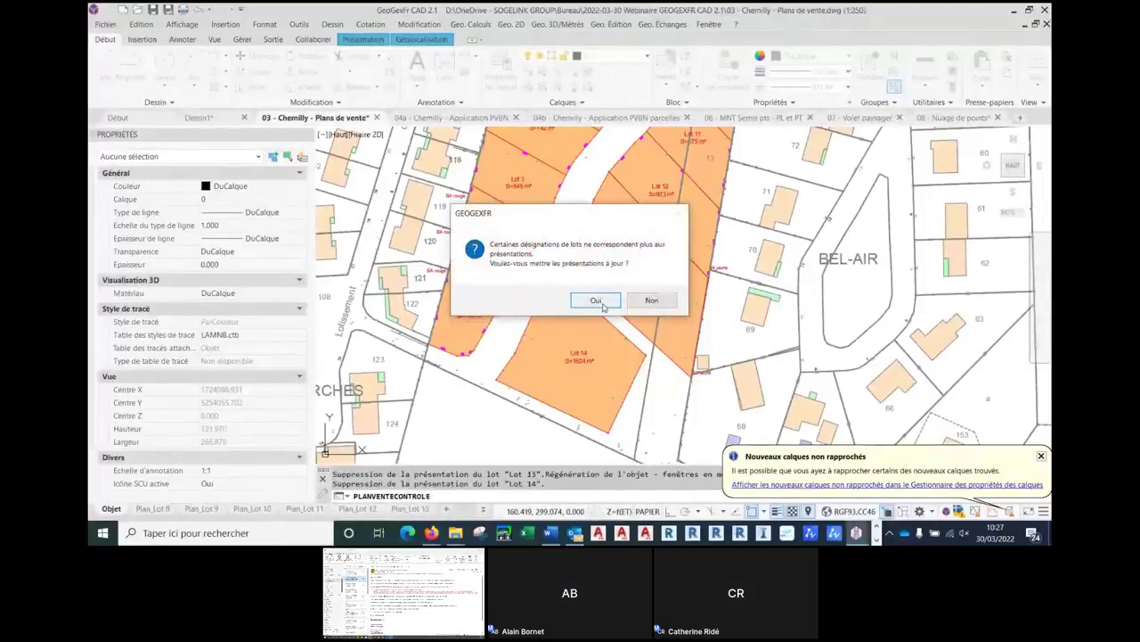
{"action": "left_click", "coordinate": [603, 304]}
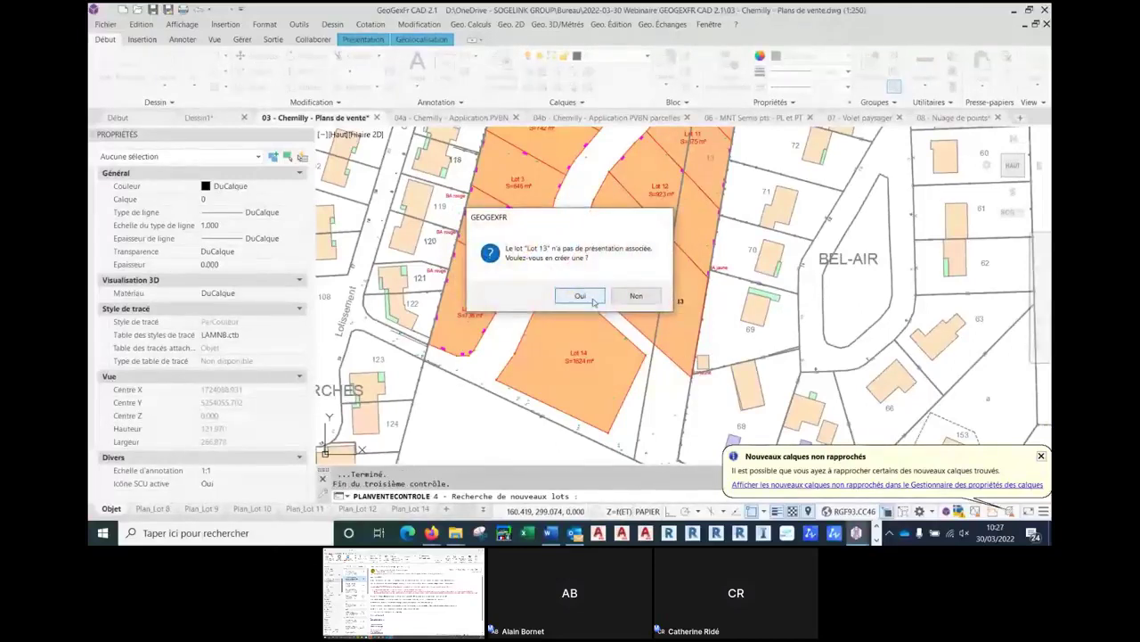
{"action": "left_click", "coordinate": [593, 301]}
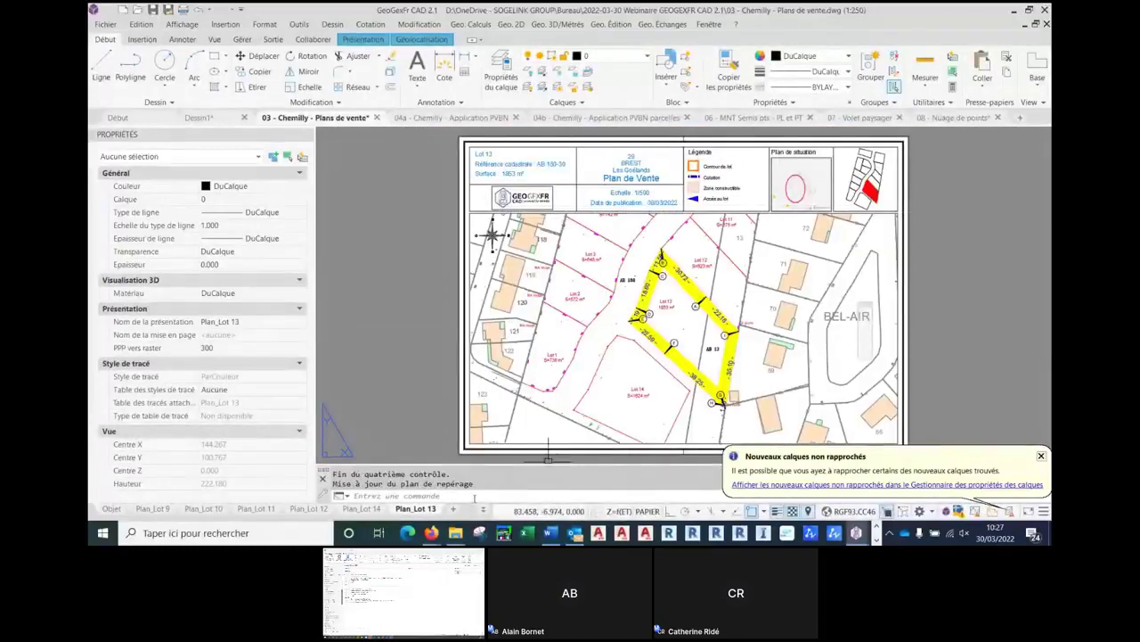
- Reorder the Plan_Lot 13 layout between Plan_Lot 12 and Plan_Lot 14, and open the Plan_Lot 14 layout
{"action": "left_click_drag", "start_coordinate": [420, 509], "coordinate": [338, 509]}
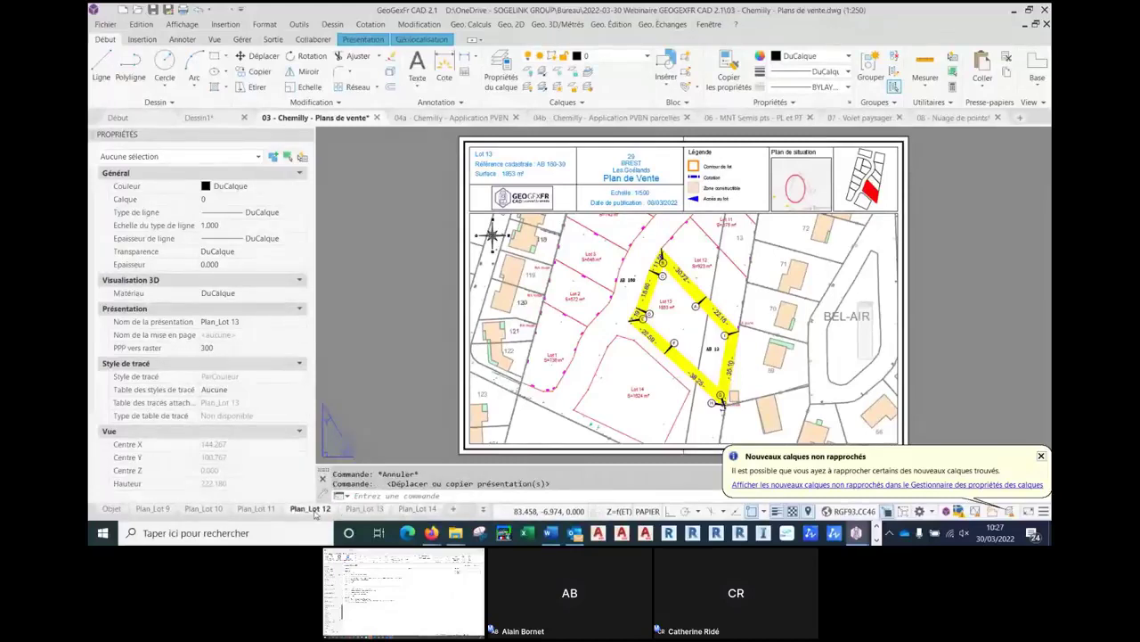
{"action": "left_click", "coordinate": [417, 510]}
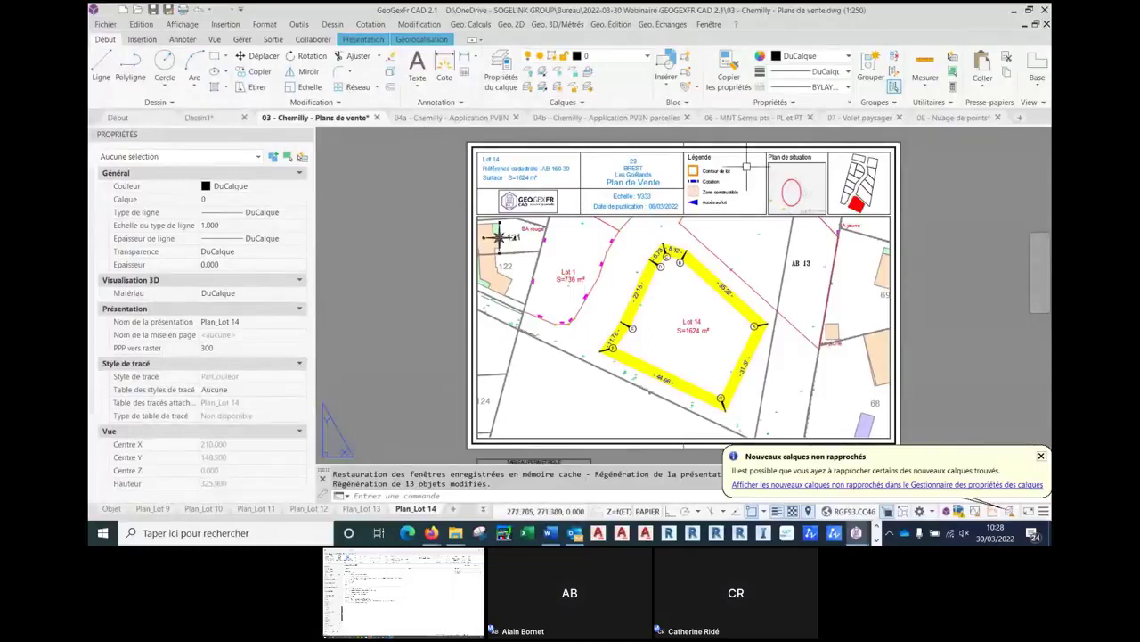
- Switch to the drawing 04a - Chemilly - Application PVBN and display the Plan & PV de Bornage toolbar over the drawing area
{"action": "left_click", "coordinate": [441, 119]}
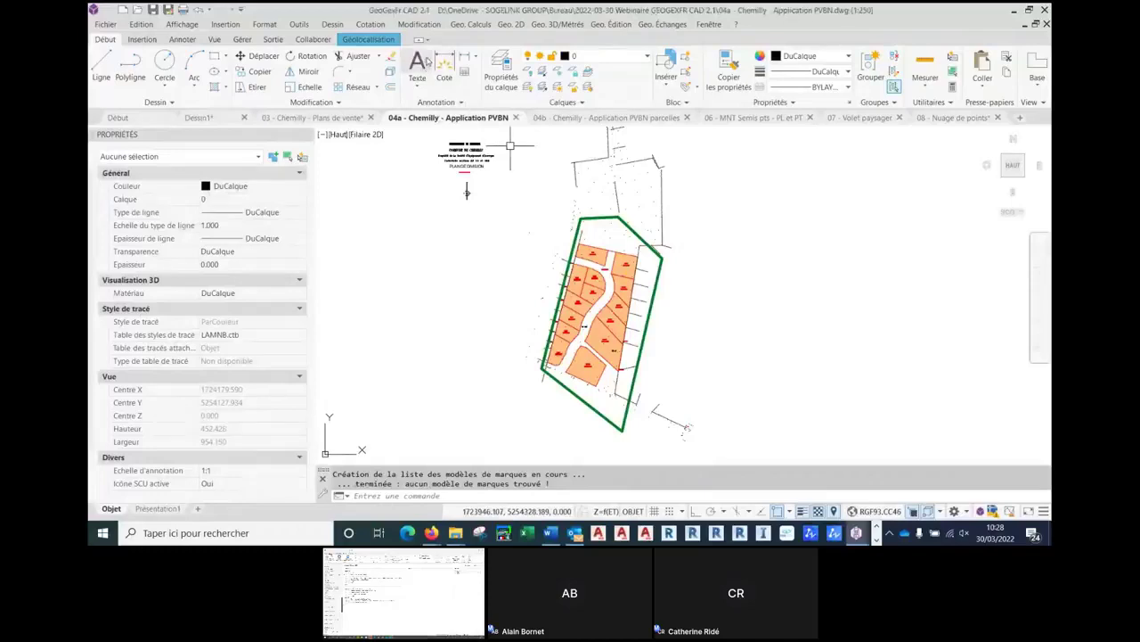
{"action": "left_click", "coordinate": [509, 25]}
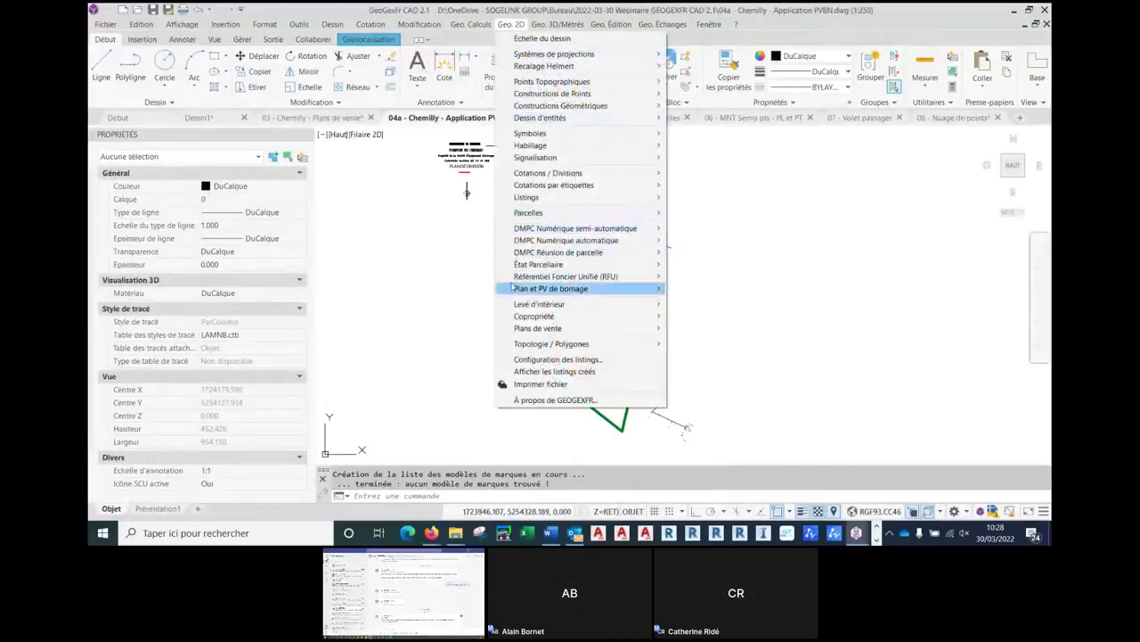
{"action": "mouse_move", "coordinate": [512, 288]}
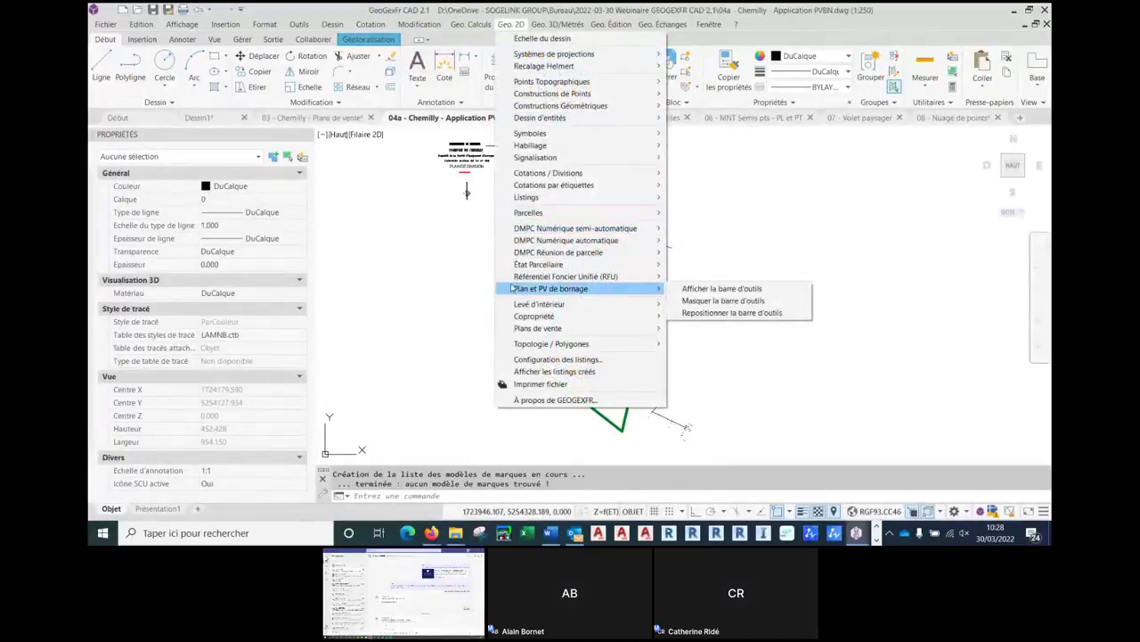
{"action": "left_click", "coordinate": [717, 289]}
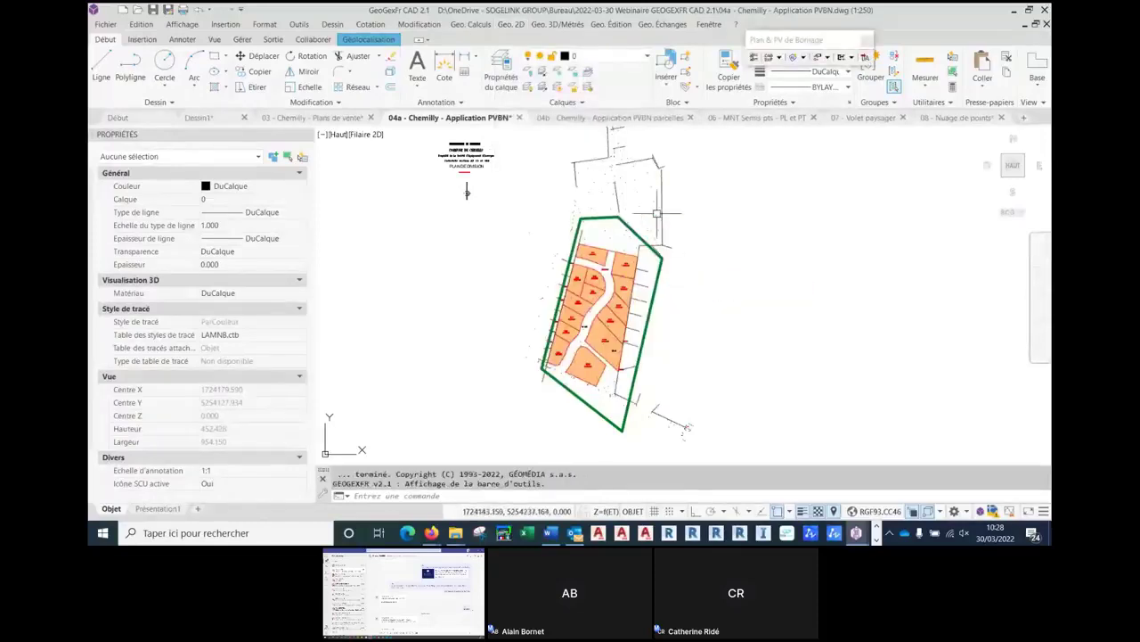
{"action": "left_click_drag", "start_coordinate": [840, 40], "coordinate": [728, 137]}
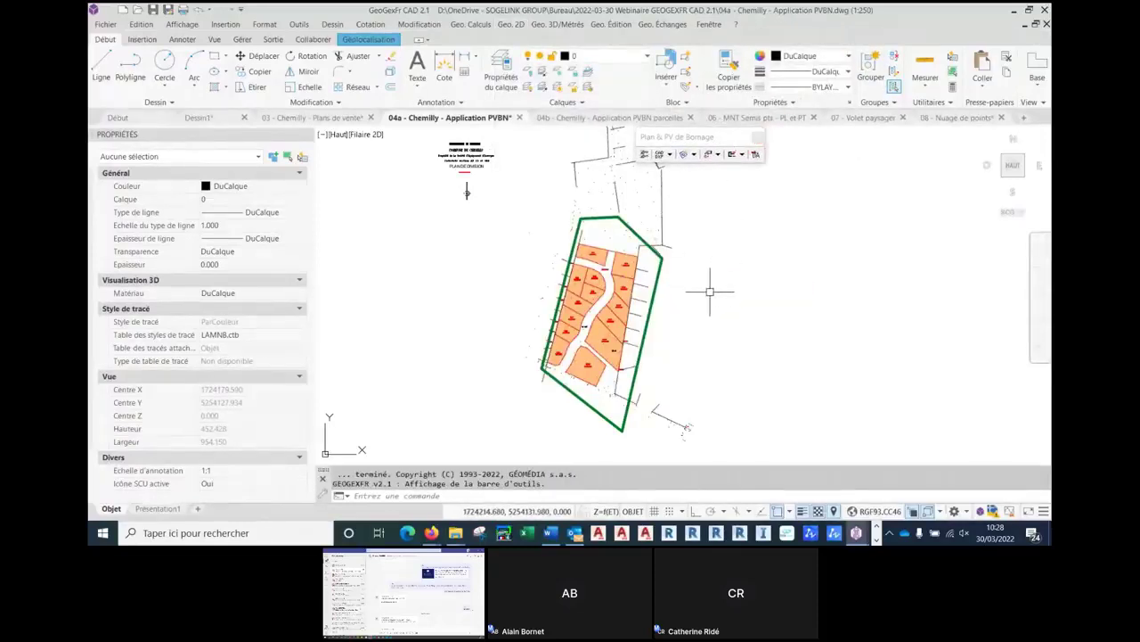
- Import the cadastral application from the file 073000AB01.DXF into the drawing
{"action": "scroll", "coordinate": [641, 303], "scroll_direction": "up", "scroll_amount": 3}
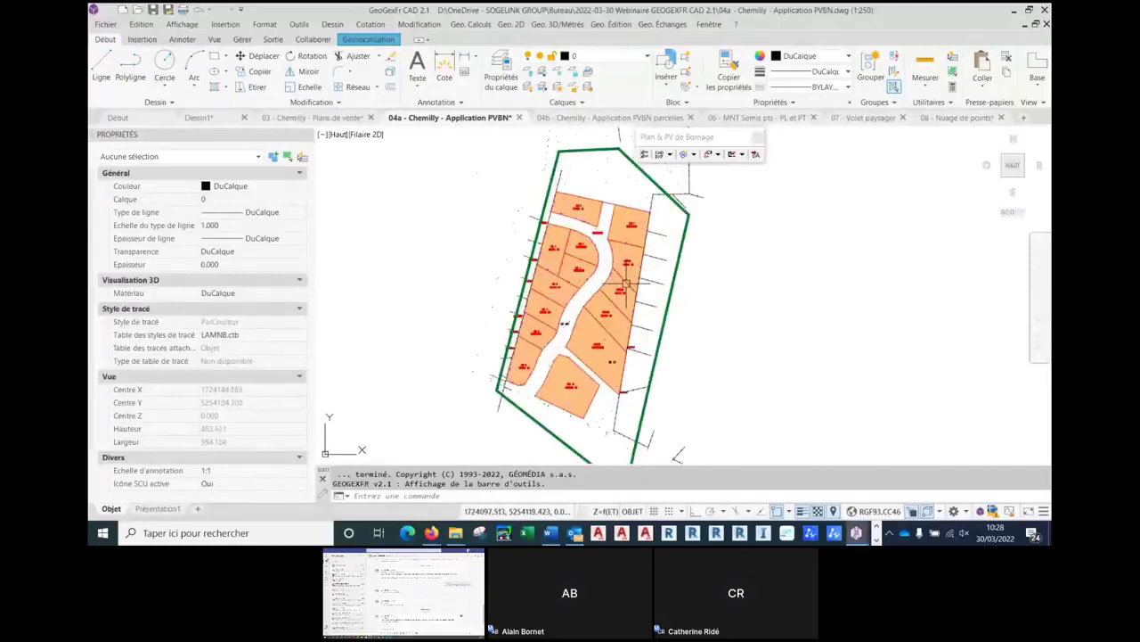
{"action": "middle_click_drag", "start_coordinate": [645, 252], "coordinate": [634, 268]}
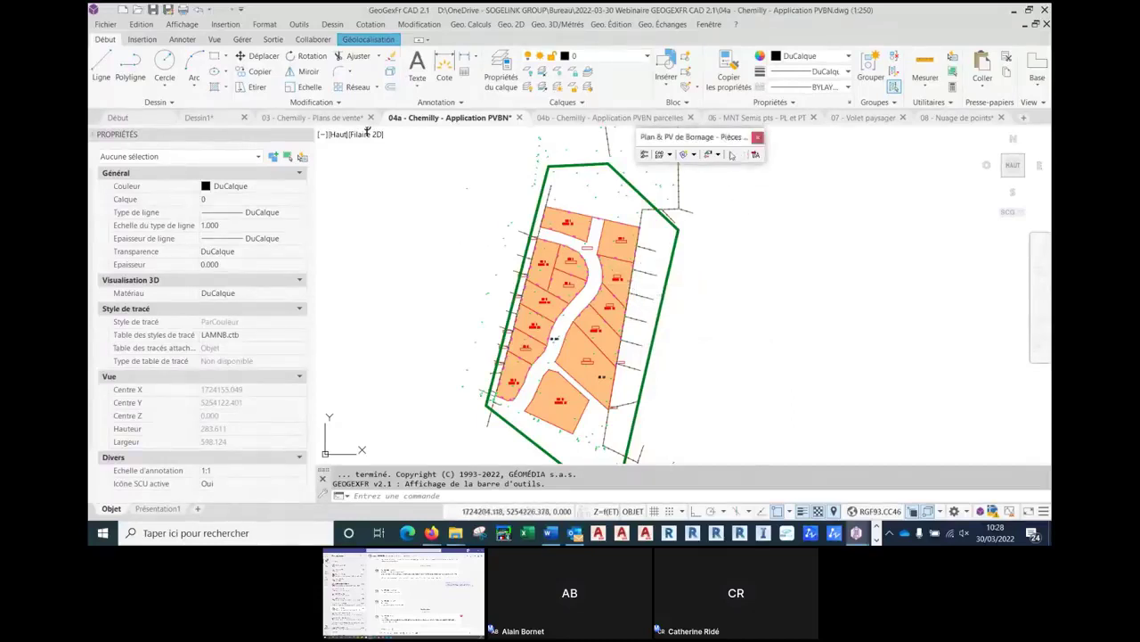
{"action": "left_click", "coordinate": [670, 155]}
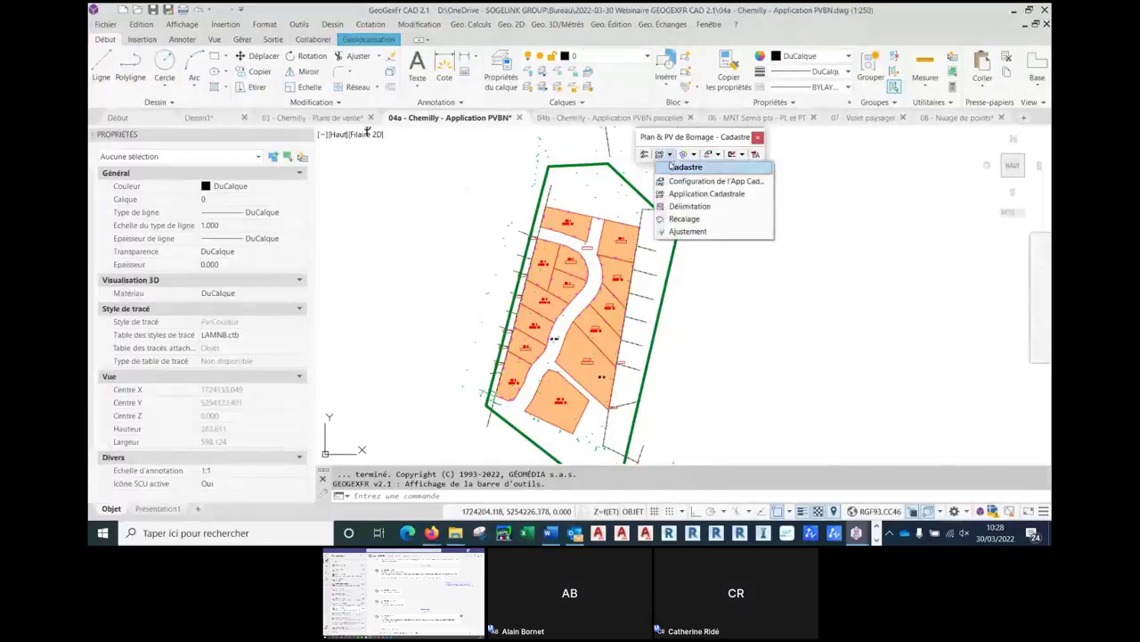
{"action": "left_click", "coordinate": [718, 199]}
{"action": "left_click", "coordinate": [711, 255]}
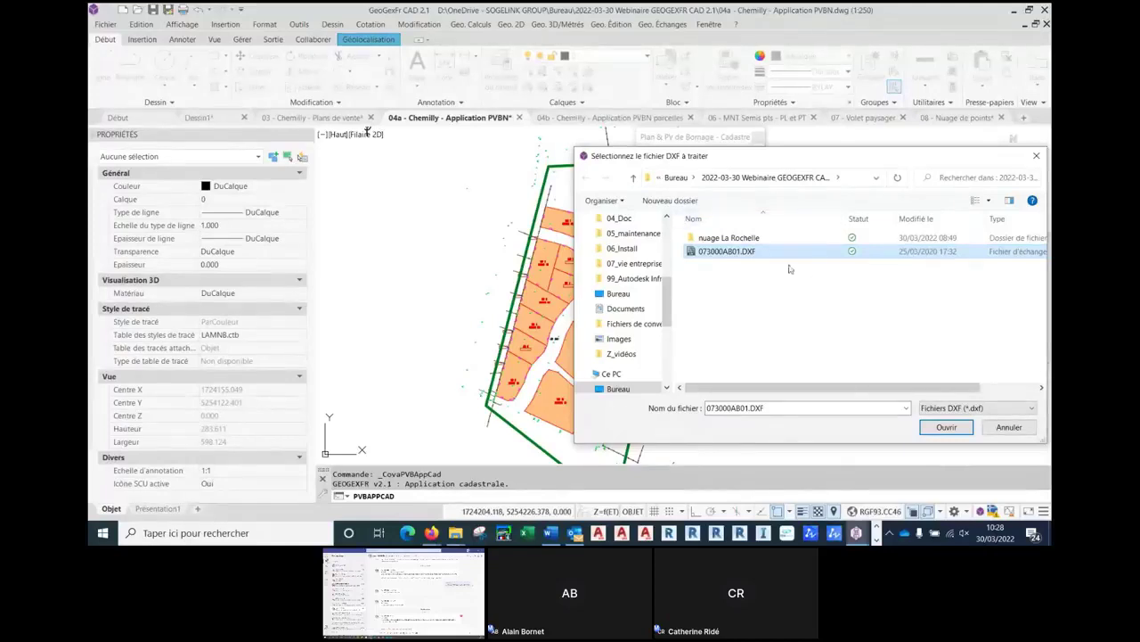
{"action": "left_click", "coordinate": [947, 427]}
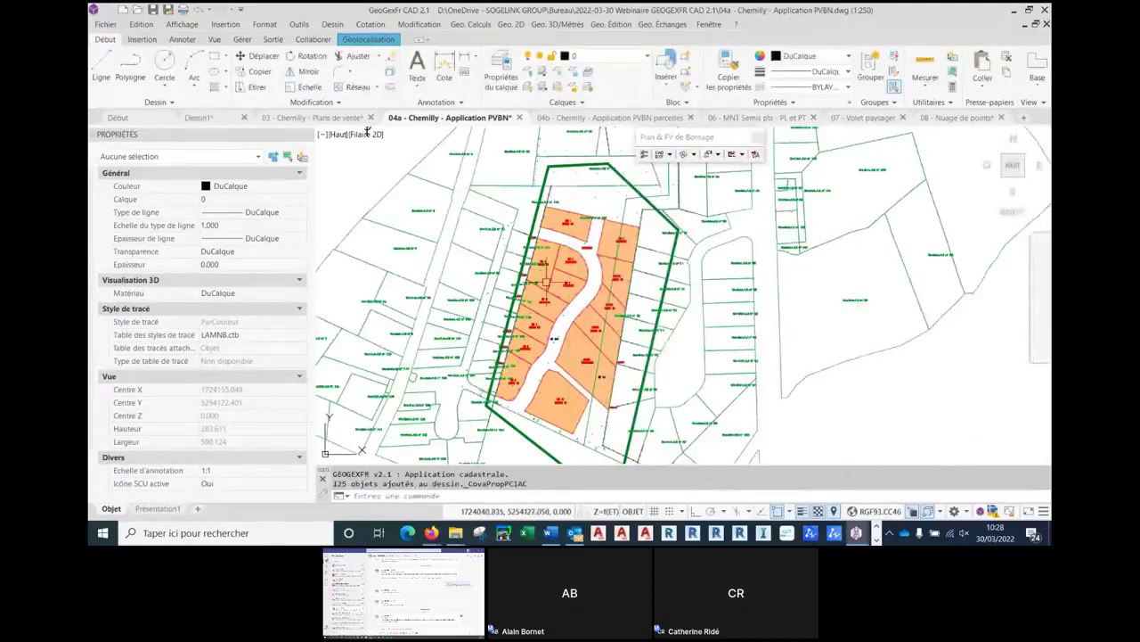
{"action": "middle_click_drag", "start_coordinate": [570, 301], "coordinate": [571, 290]}
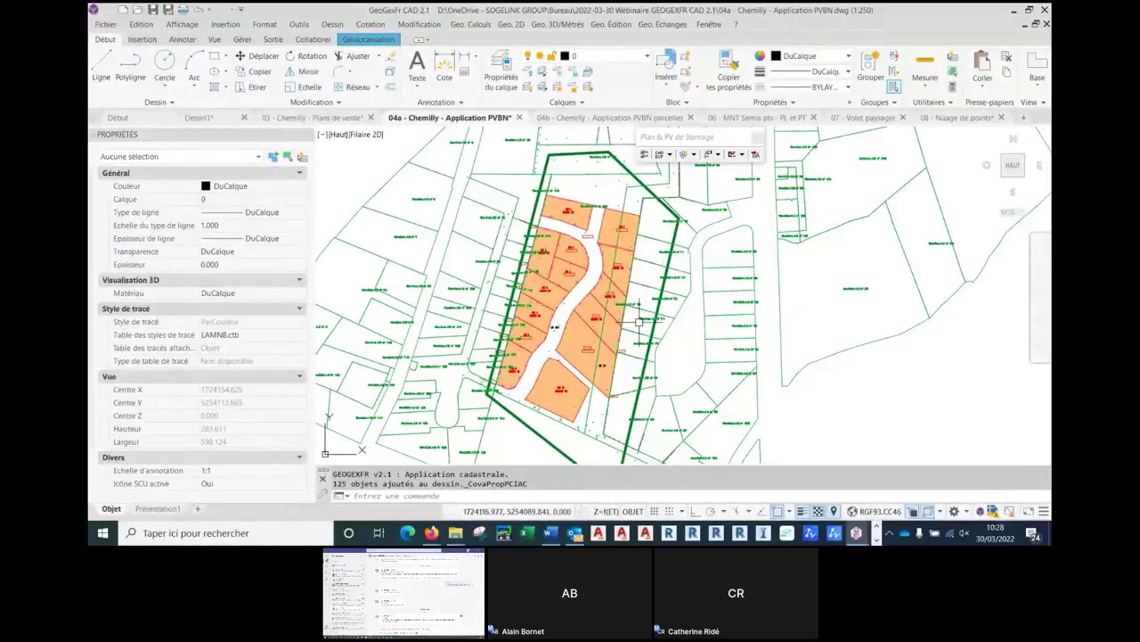
- Delimit the cadastral application with the Contour option using the thick green outline around the lots, and delete that outline
{"action": "left_click", "coordinate": [664, 155]}
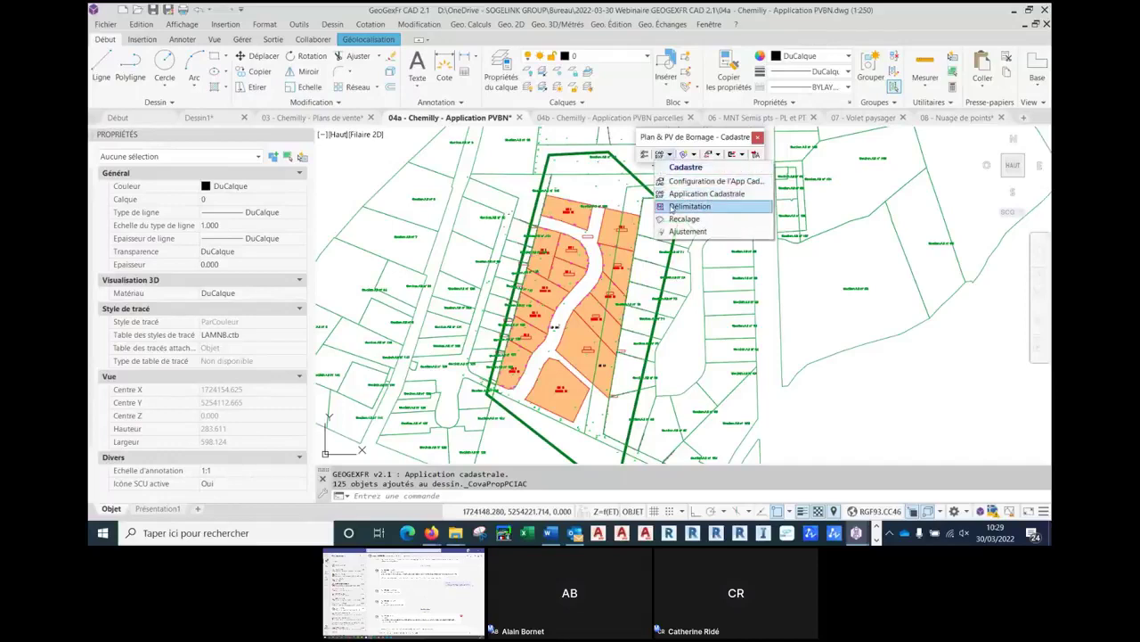
{"action": "left_click", "coordinate": [672, 207]}
{"action": "left_click", "coordinate": [672, 497]}
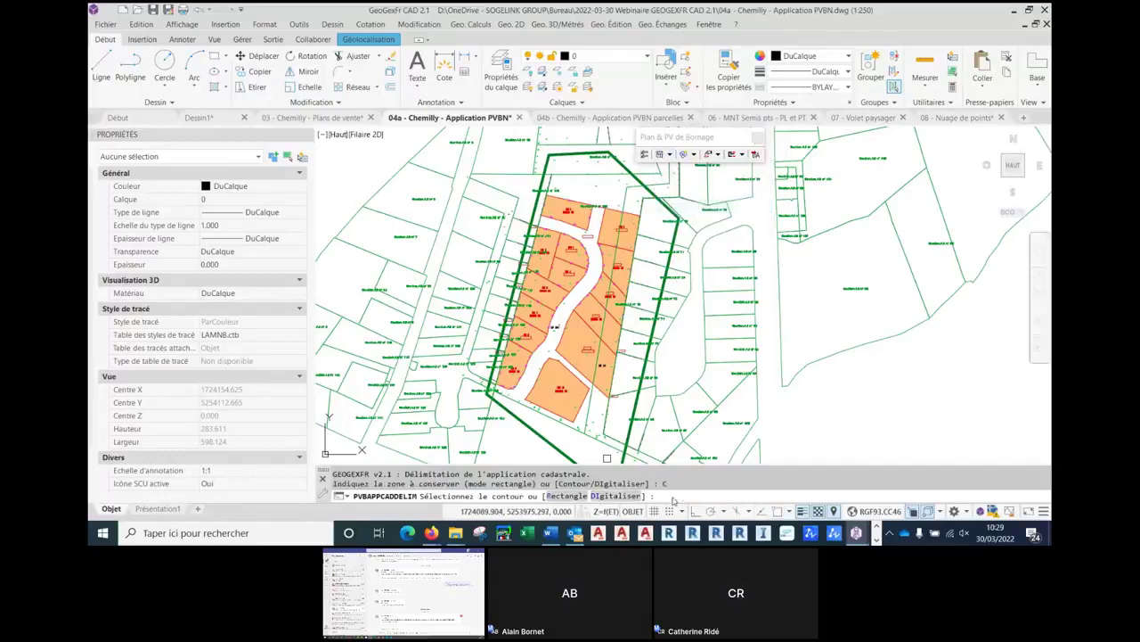
{"action": "left_click", "coordinate": [563, 452]}
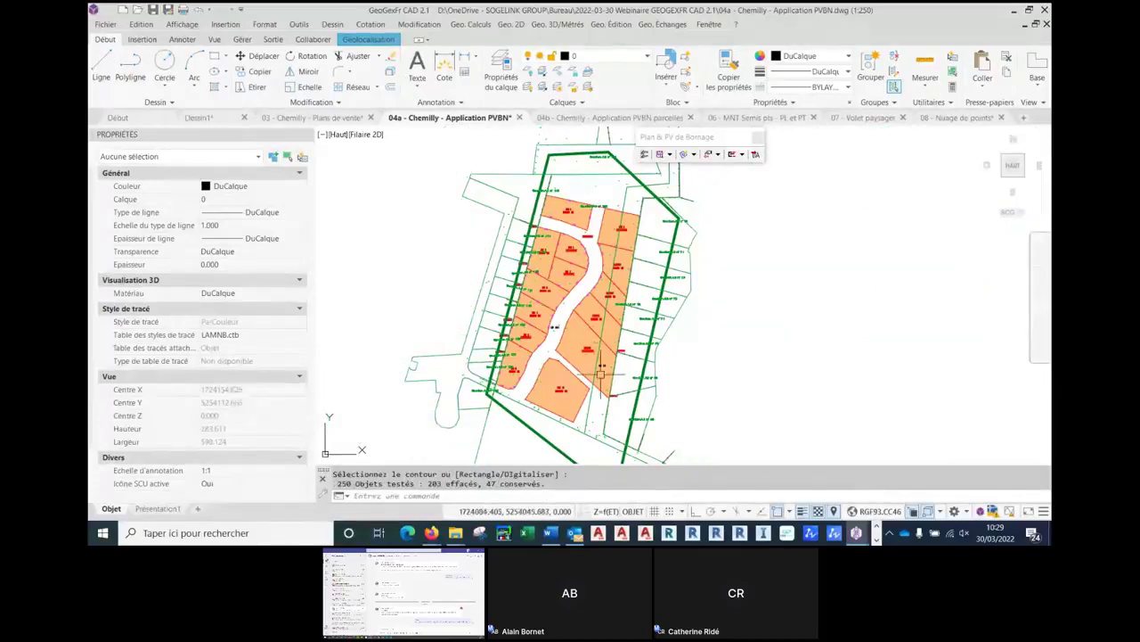
{"action": "middle_click_drag", "start_coordinate": [620, 345], "coordinate": [566, 318]}
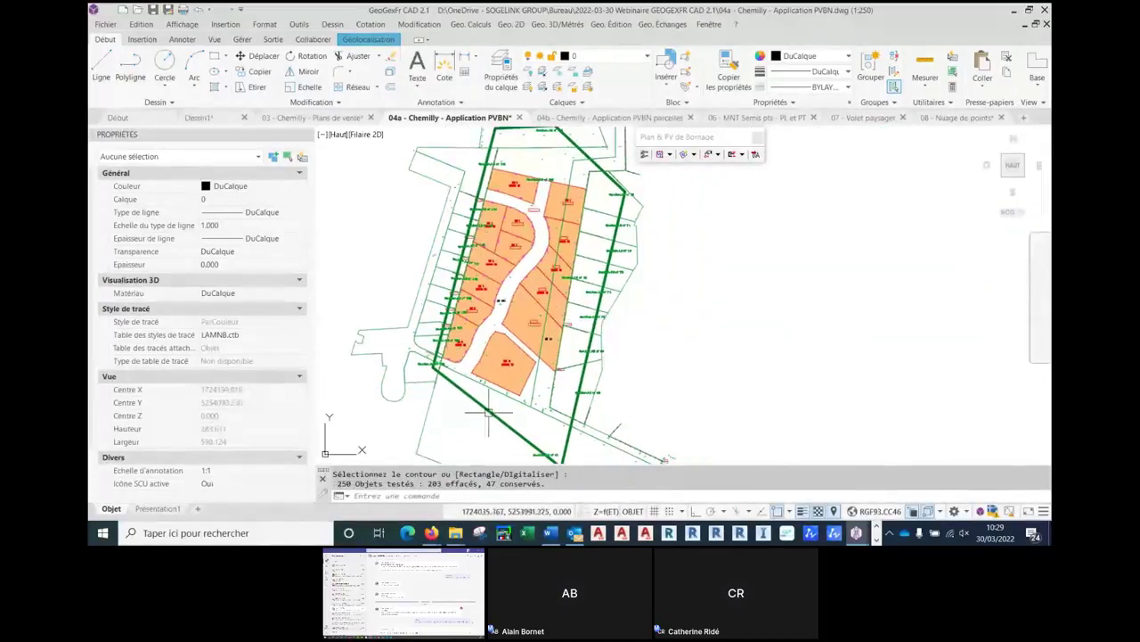
{"action": "key", "text": "Delete"}
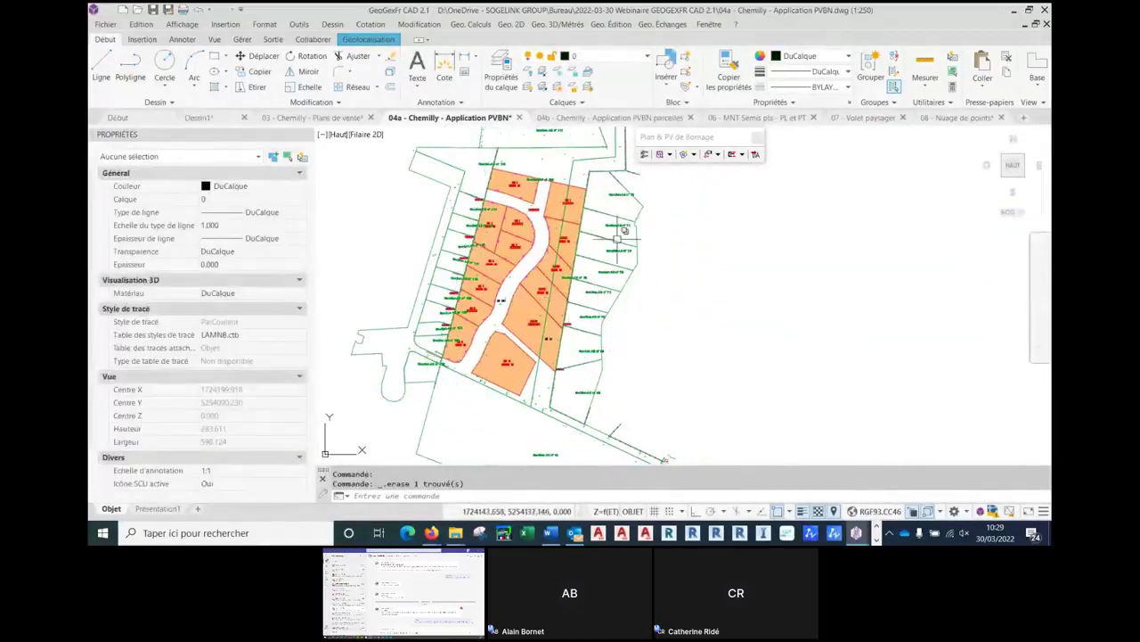
- Examine the offsets between the cadastral parcel corners and the surveyed boundaries, near parcel AB 123 and at the site's northern end
{"action": "middle_click_drag", "start_coordinate": [617, 239], "coordinate": [614, 245]}
{"action": "scroll", "coordinate": [456, 373], "scroll_direction": "up", "scroll_amount": 8}
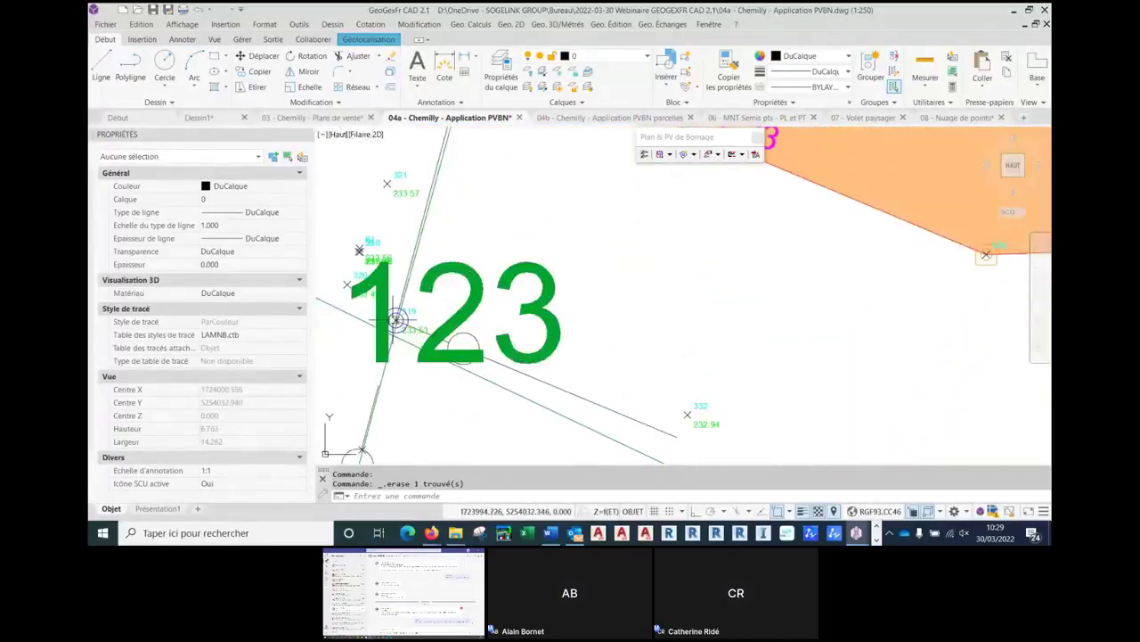
{"action": "scroll", "coordinate": [397, 318], "scroll_direction": "down", "scroll_amount": 3}
{"action": "middle_click_drag", "start_coordinate": [411, 213], "coordinate": [387, 428]}
{"action": "scroll", "coordinate": [387, 428], "scroll_direction": "down", "scroll_amount": 5}
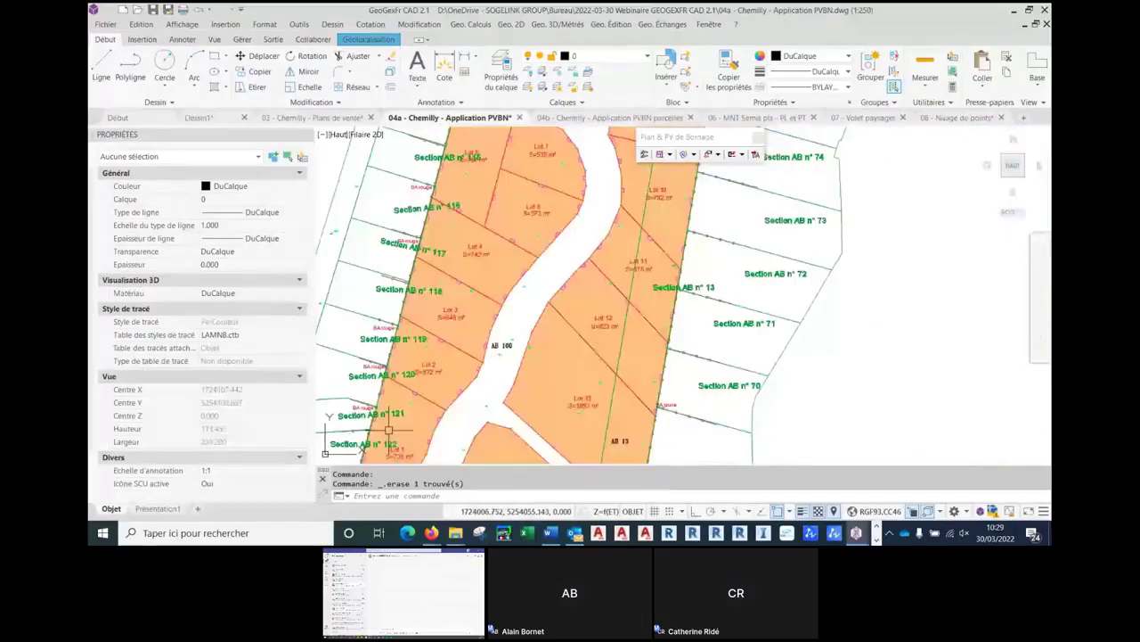
{"action": "scroll", "coordinate": [422, 246], "scroll_direction": "up", "scroll_amount": 10}
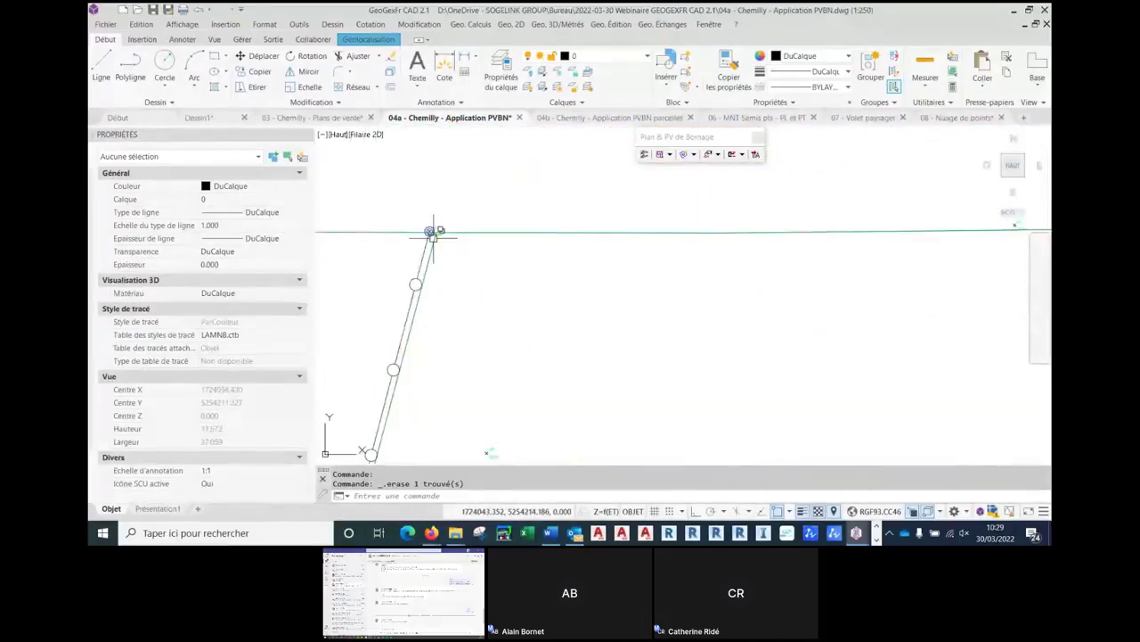
{"action": "scroll", "coordinate": [433, 232], "scroll_direction": "down", "scroll_amount": 8}
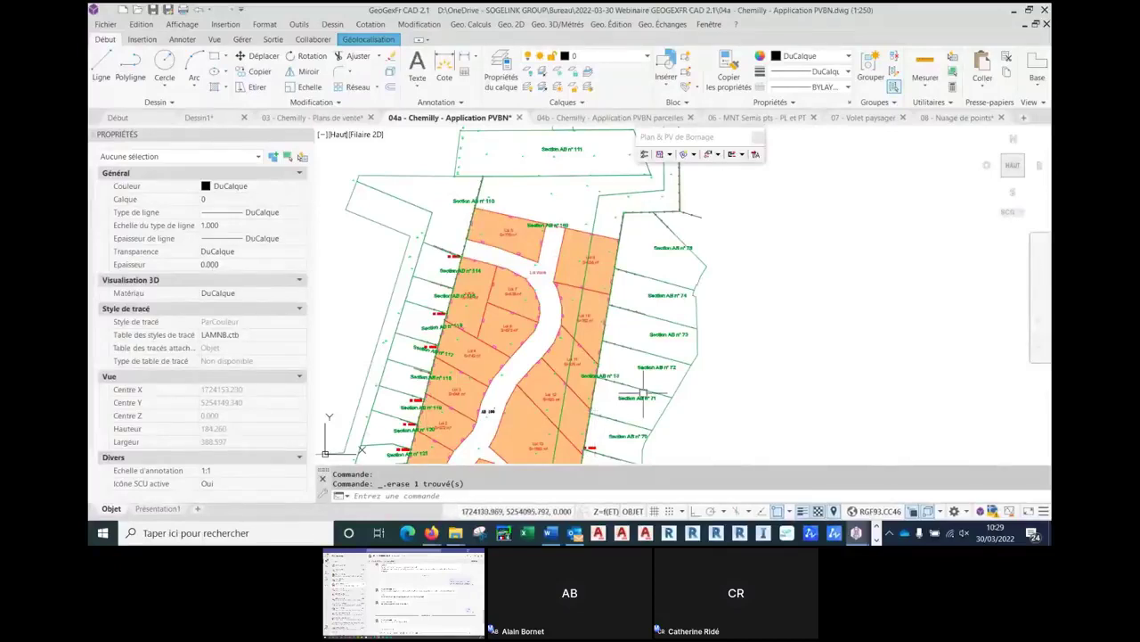
{"action": "middle_click_drag", "start_coordinate": [643, 393], "coordinate": [689, 344]}
{"action": "scroll", "coordinate": [592, 361], "scroll_direction": "down", "scroll_amount": 3}
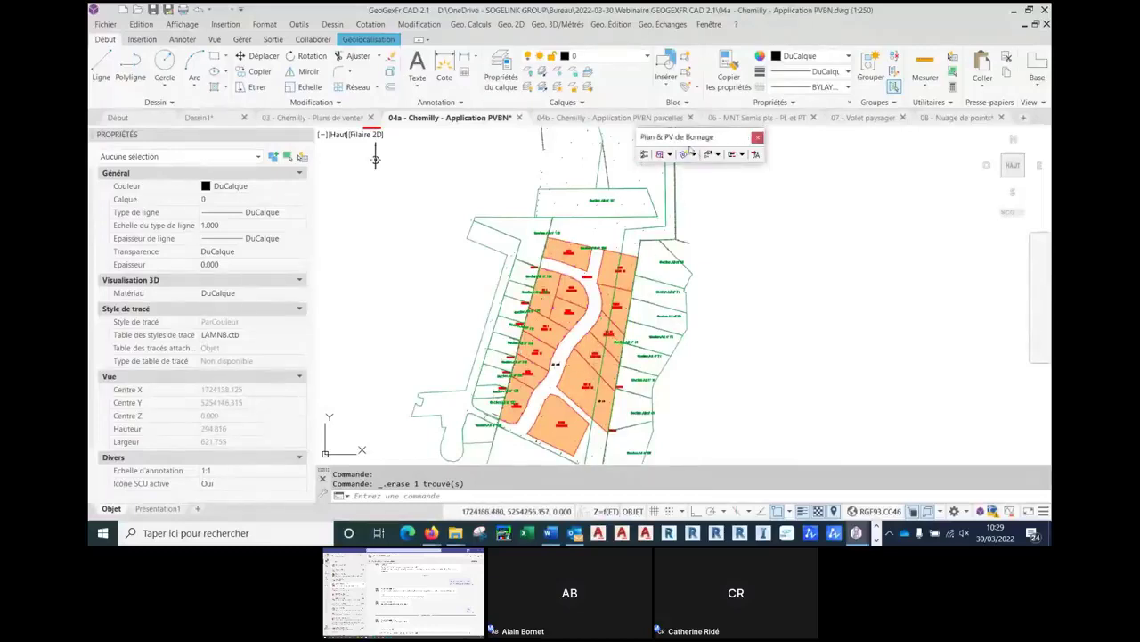
- Start the cadastral Recalage and match the parcel corner near AB 123 with survey point 319 as the first tie point
{"action": "left_click", "coordinate": [670, 155]}
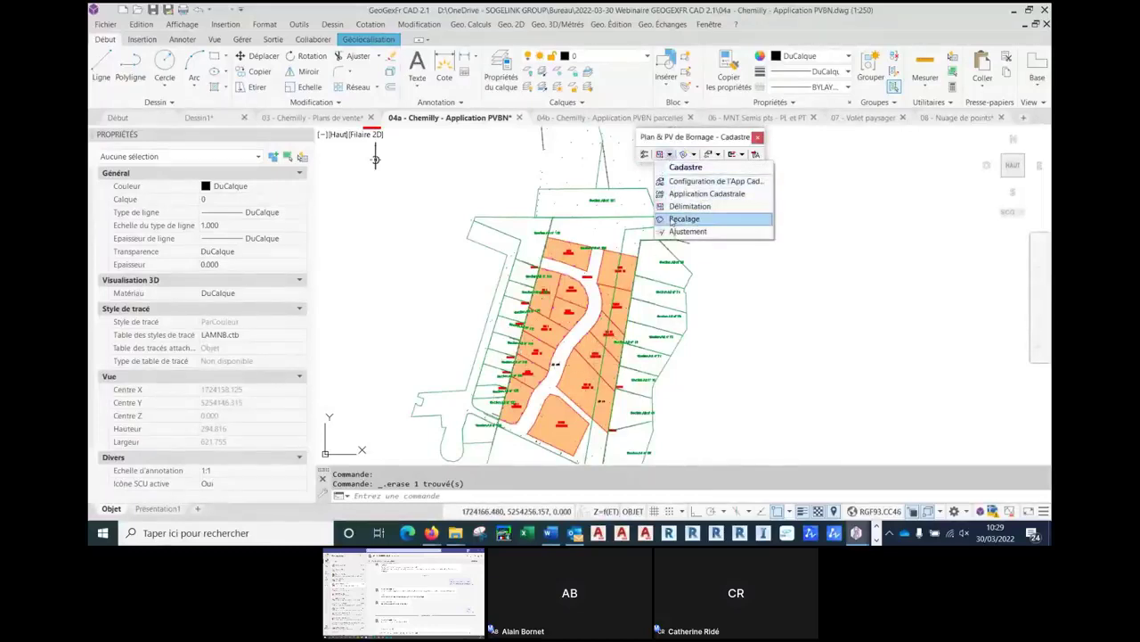
{"action": "left_click", "coordinate": [674, 220]}
{"action": "scroll", "coordinate": [495, 424], "scroll_direction": "up", "scroll_amount": 4}
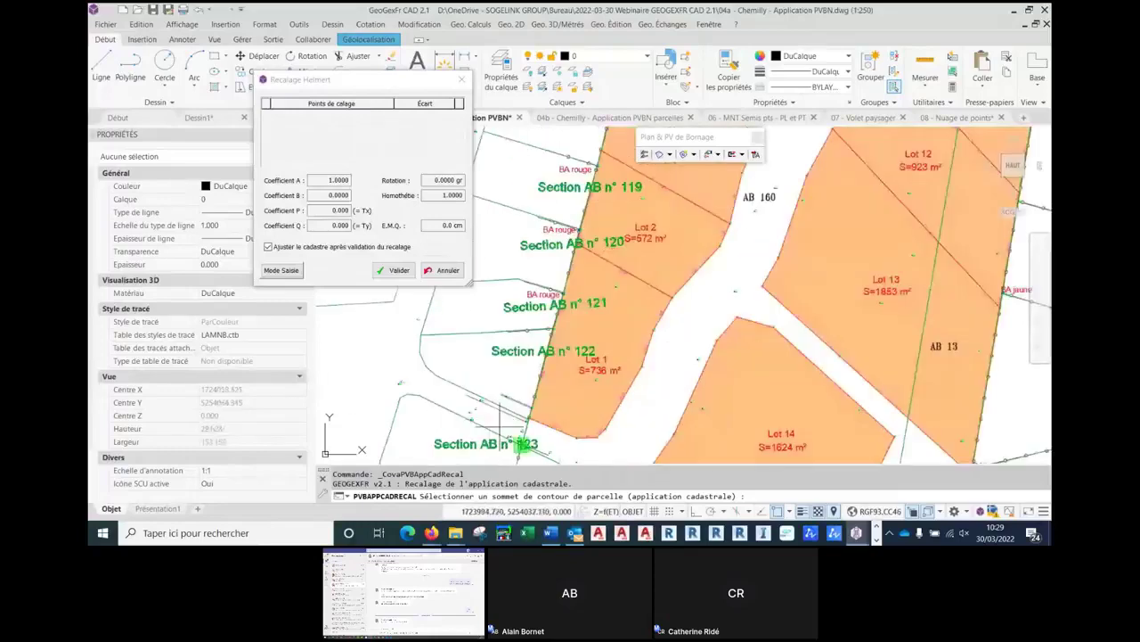
{"action": "scroll", "coordinate": [524, 445], "scroll_direction": "up", "scroll_amount": 6}
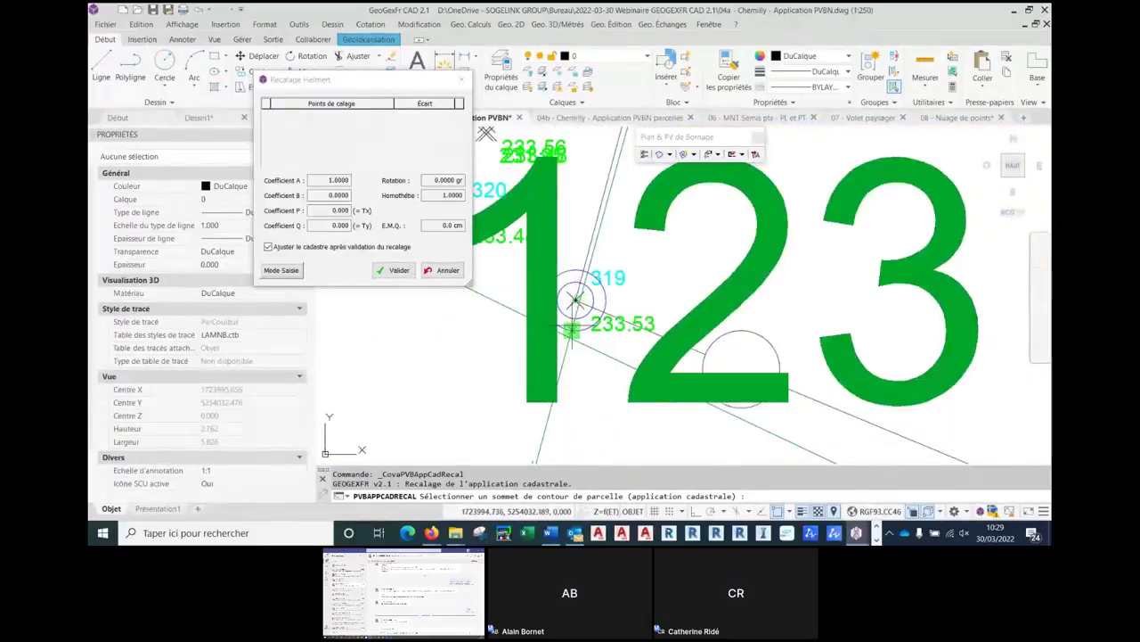
{"action": "left_click", "coordinate": [576, 298]}
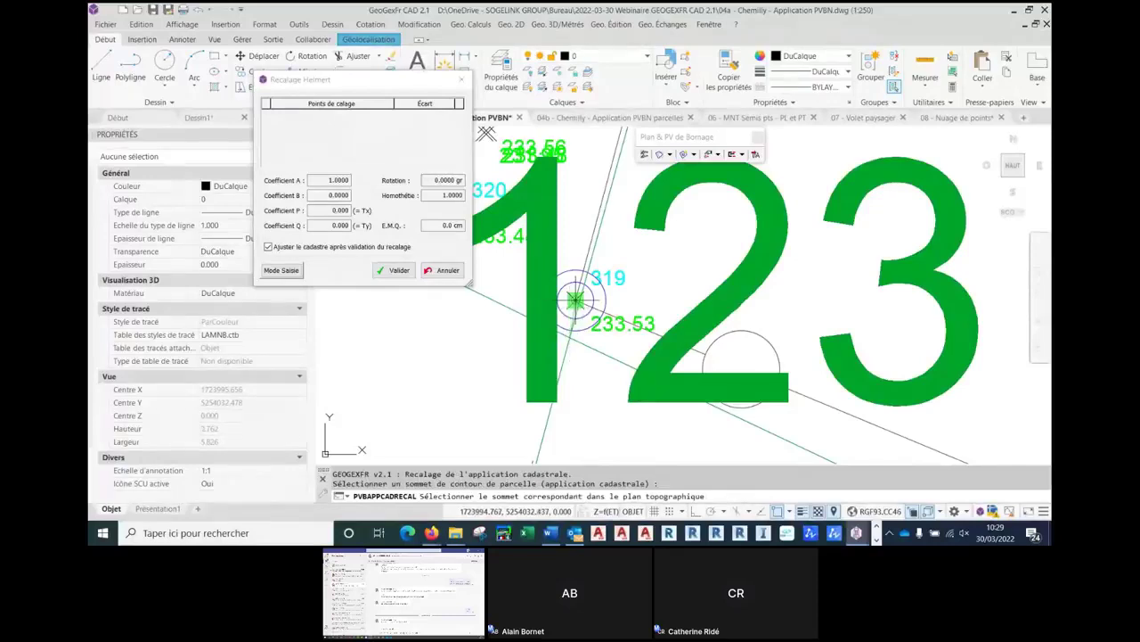
{"action": "left_click", "coordinate": [576, 298]}
- Try to match the southeastern parcel corner as a second tie point, and remove that pair from the Helmert list
{"action": "scroll", "coordinate": [577, 307], "scroll_direction": "down", "scroll_amount": 5}
{"action": "scroll", "coordinate": [752, 326], "scroll_direction": "up", "scroll_amount": 3}
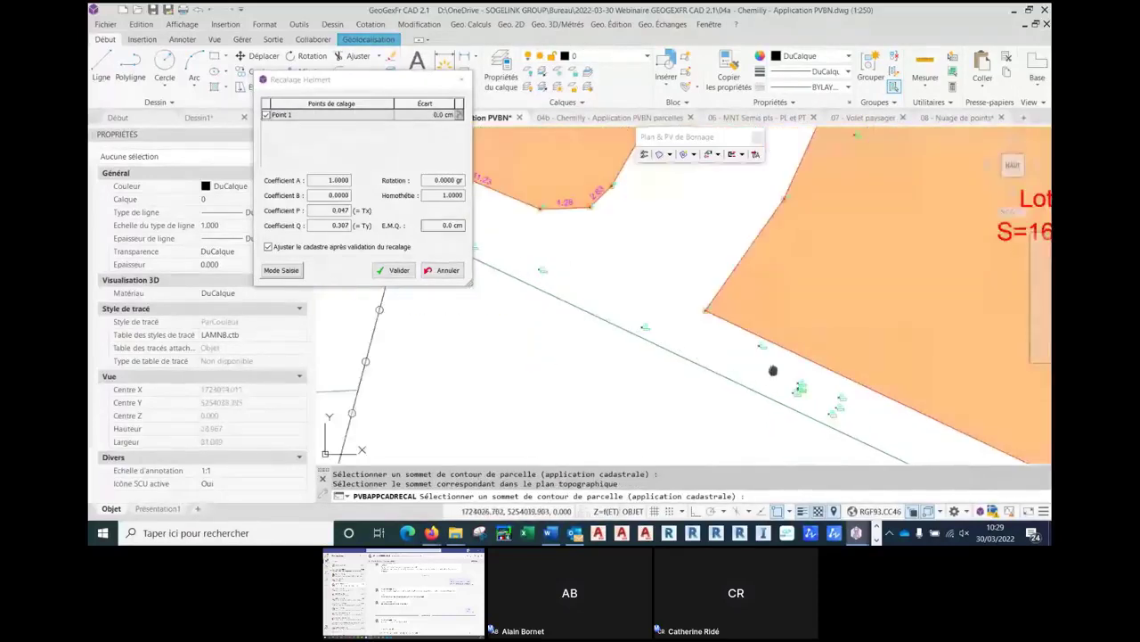
{"action": "scroll", "coordinate": [772, 371], "scroll_direction": "down", "scroll_amount": 3}
{"action": "scroll", "coordinate": [700, 330], "scroll_direction": "up", "scroll_amount": 6}
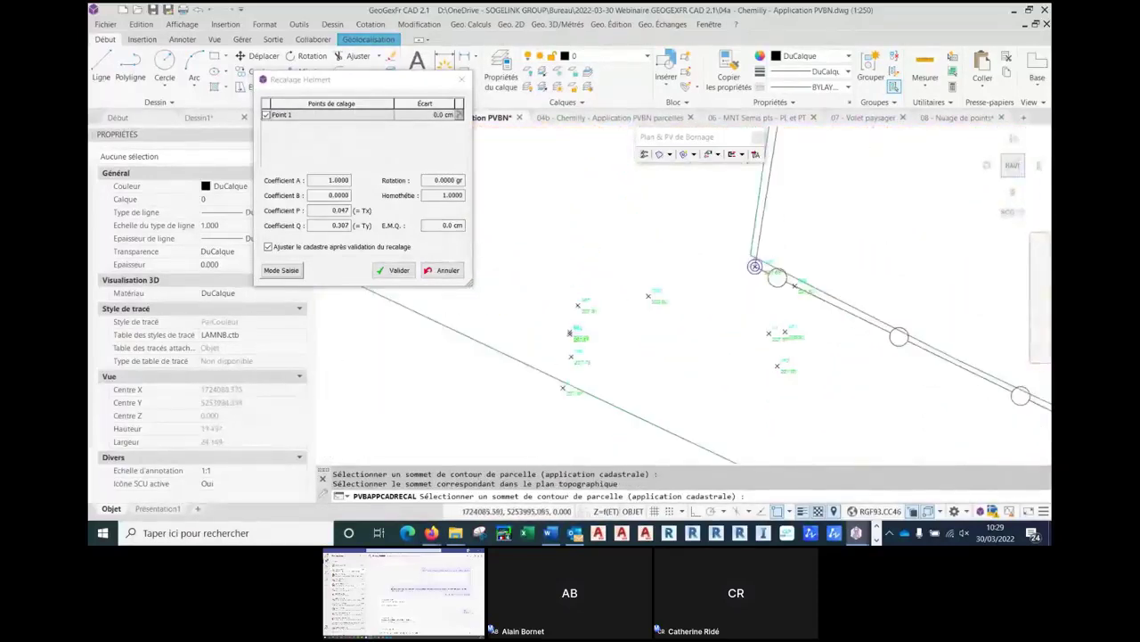
{"action": "scroll", "coordinate": [754, 267], "scroll_direction": "up", "scroll_amount": 3}
{"action": "left_click", "coordinate": [742, 272]}
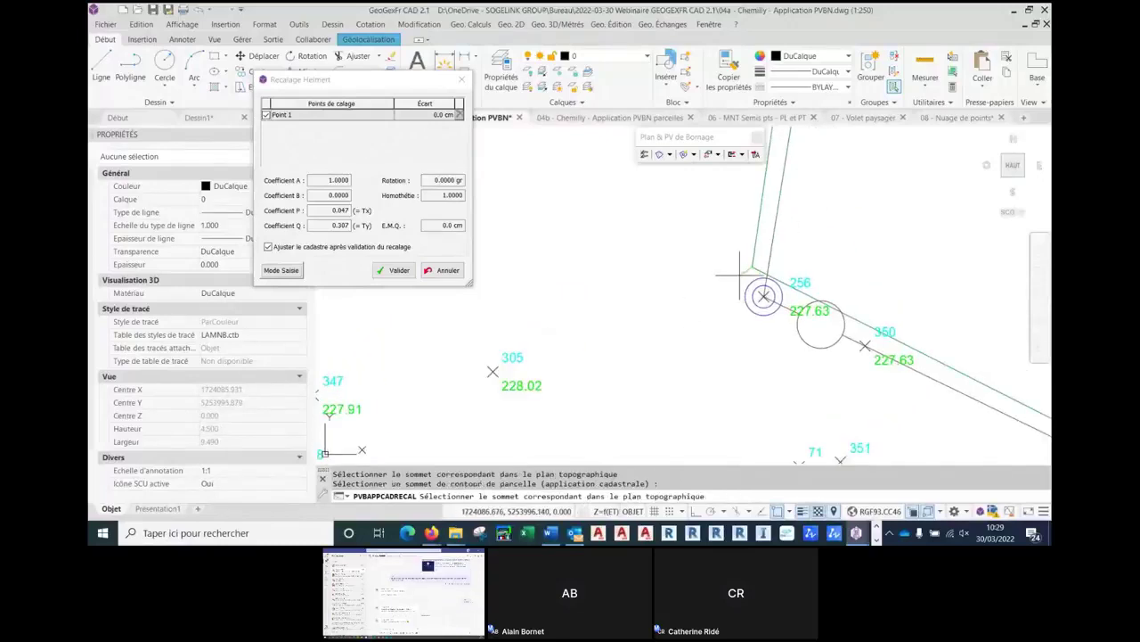
{"action": "left_click", "coordinate": [705, 302]}
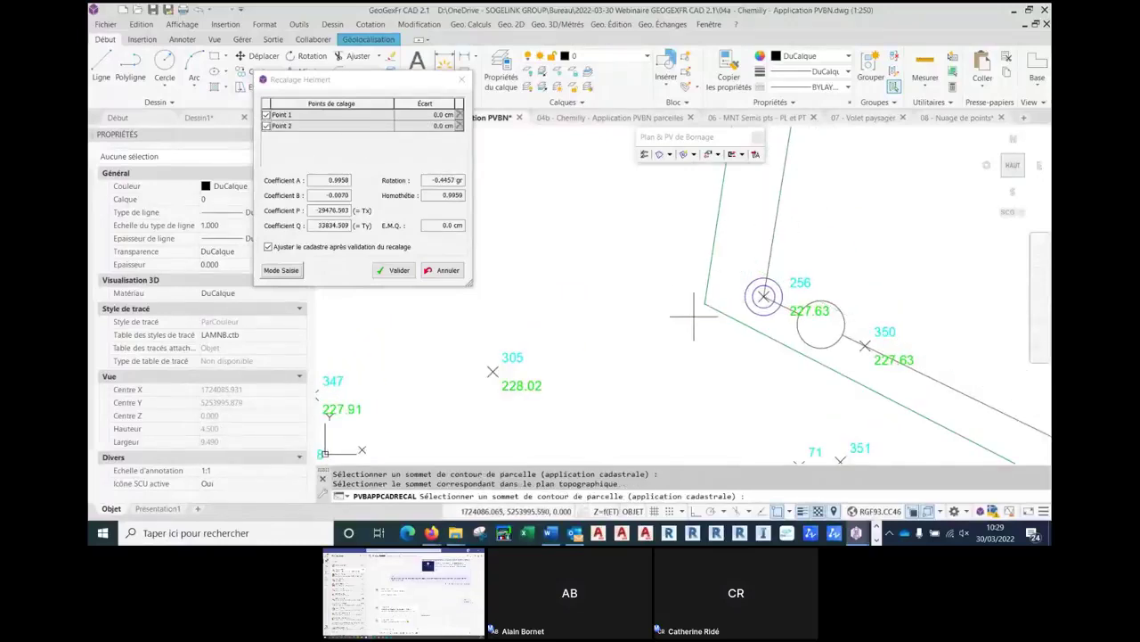
{"action": "left_click", "coordinate": [281, 270]}
{"action": "left_click", "coordinate": [459, 125]}
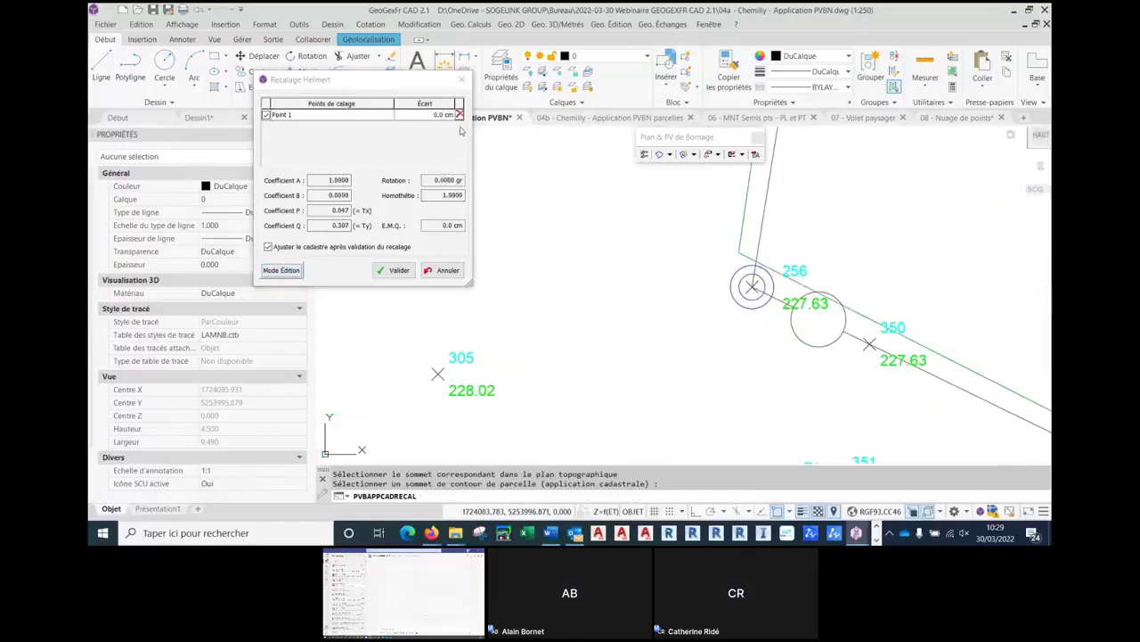
{"action": "left_click", "coordinate": [281, 270]}
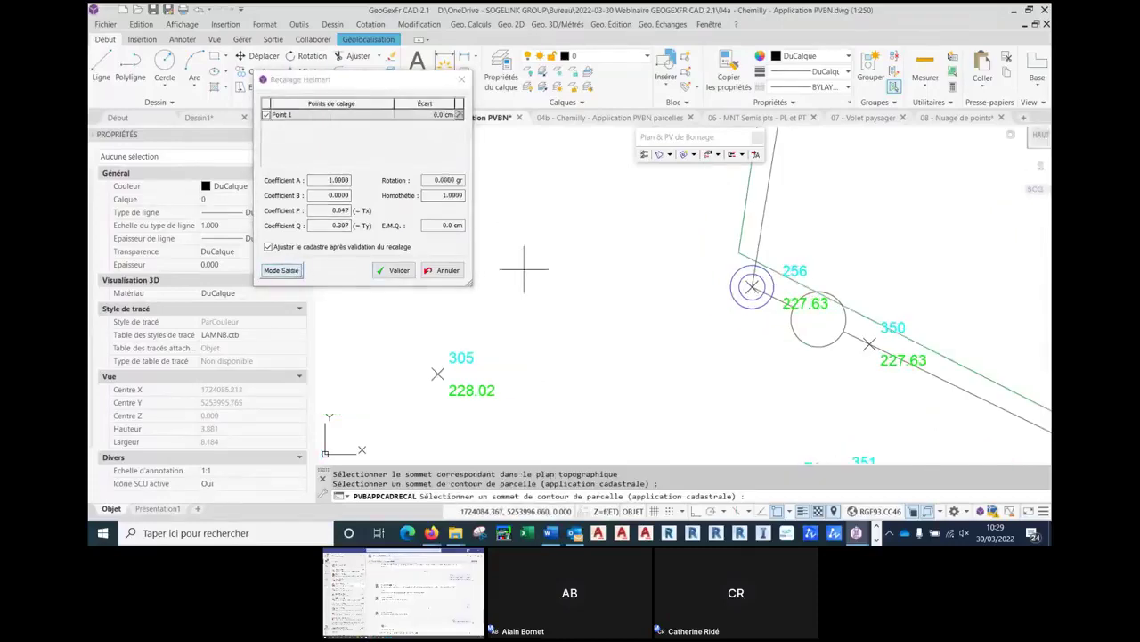
- Match the southeastern parcel corner with survey point 256 and the northeastern corner with its surveyed fence corner as tie points
{"action": "left_click", "coordinate": [742, 249]}
{"action": "left_click", "coordinate": [752, 286]}
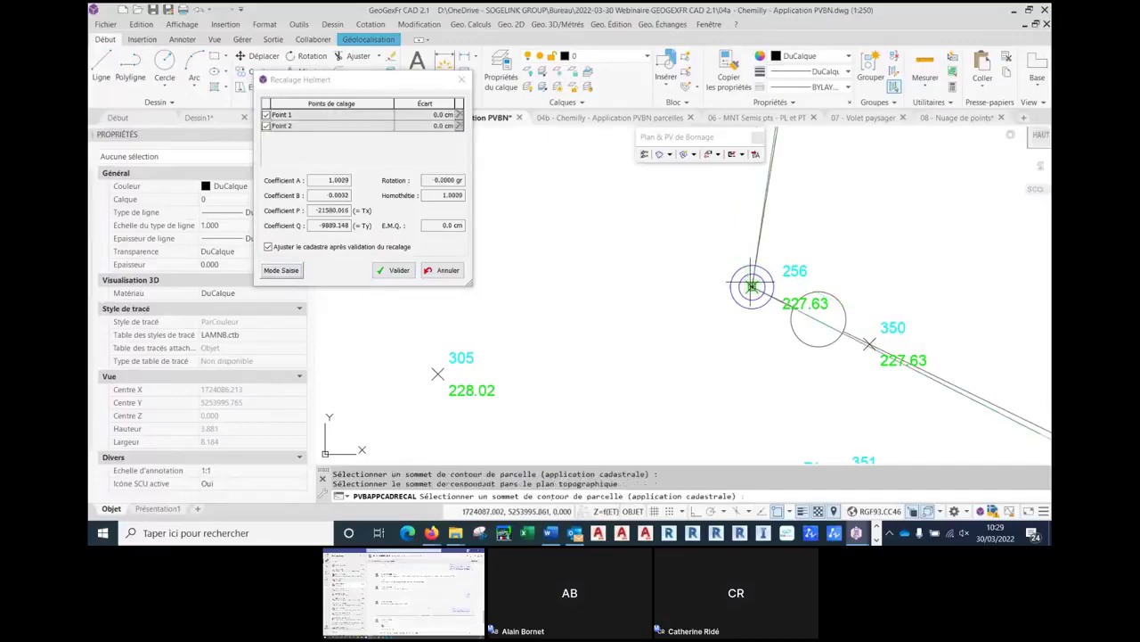
{"action": "scroll", "coordinate": [752, 286], "scroll_direction": "down", "scroll_amount": 5}
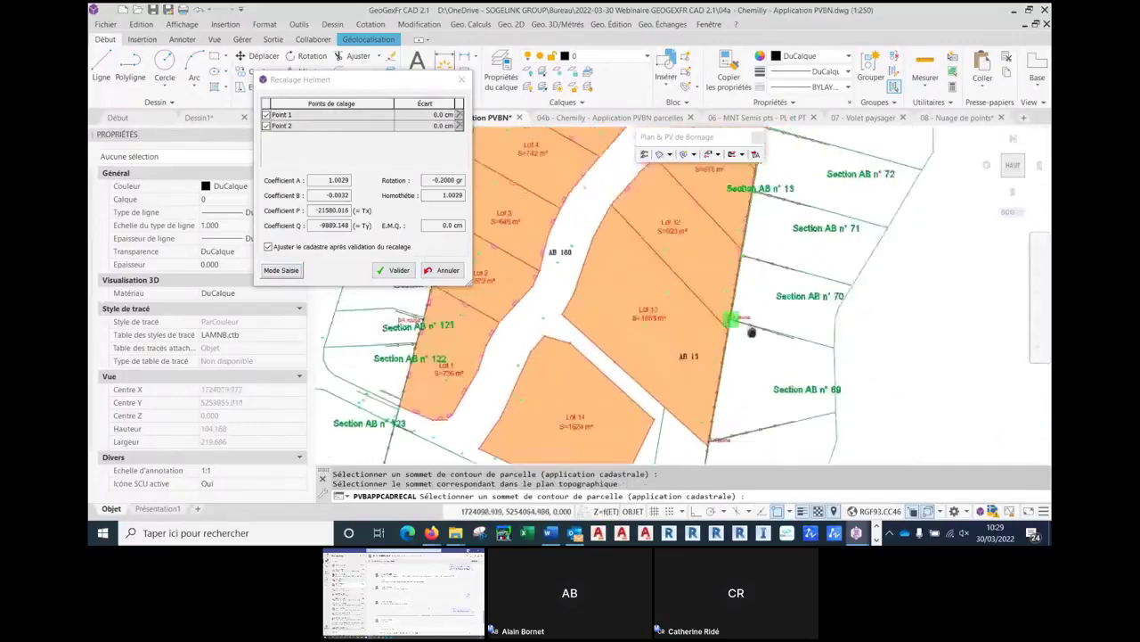
{"action": "left_click", "coordinate": [731, 399]}
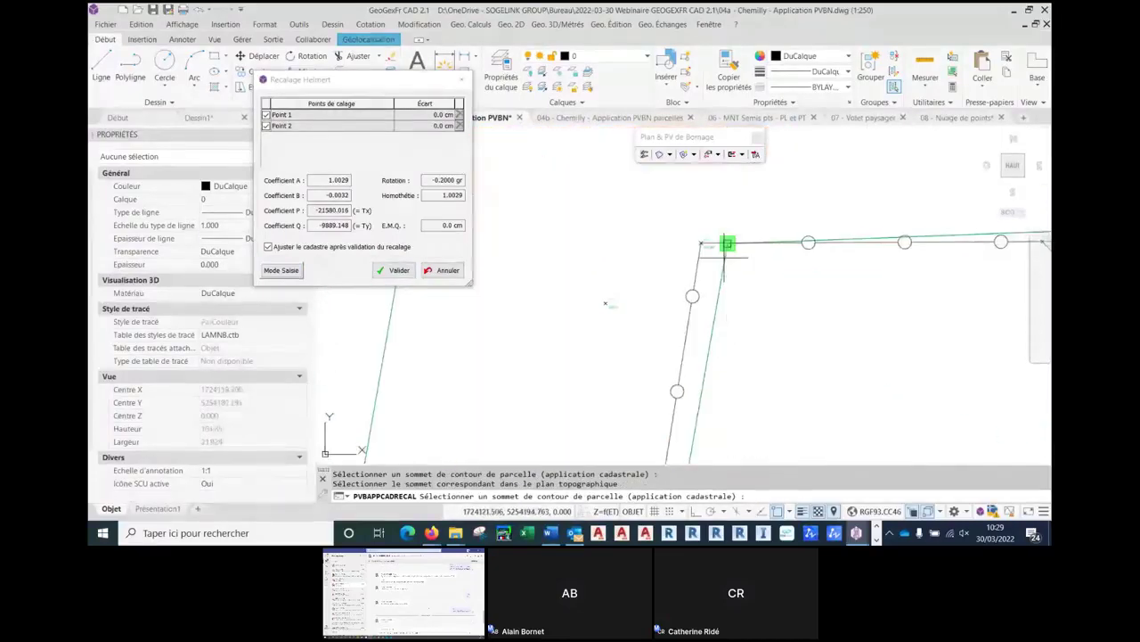
{"action": "left_click", "coordinate": [712, 252]}
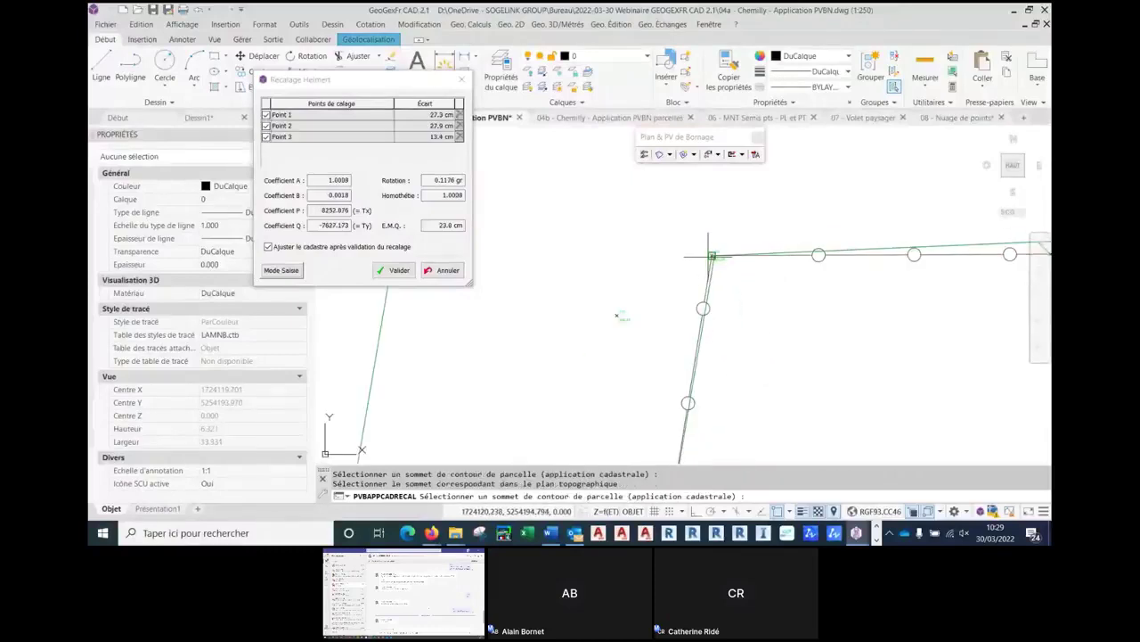
- Match the northwestern parcel corner with survey point 199 as the fourth tie point, and validate the Helmert realignment
{"action": "scroll", "coordinate": [713, 310], "scroll_direction": "up", "scroll_amount": 5}
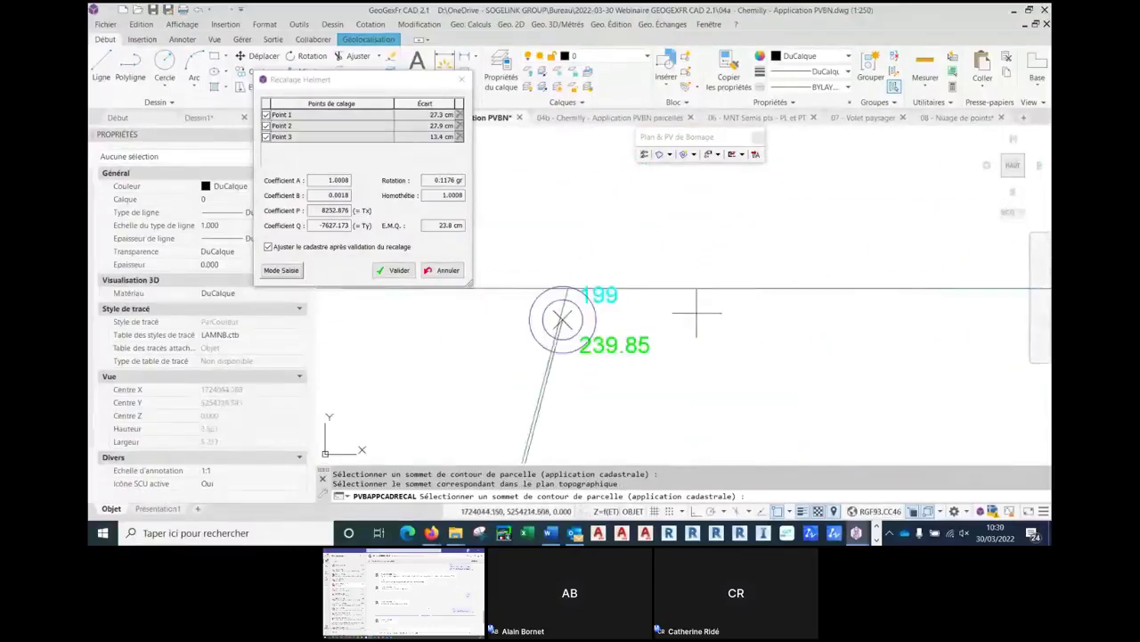
{"action": "left_click", "coordinate": [560, 319]}
{"action": "scroll", "coordinate": [546, 348], "scroll_direction": "down", "scroll_amount": 10}
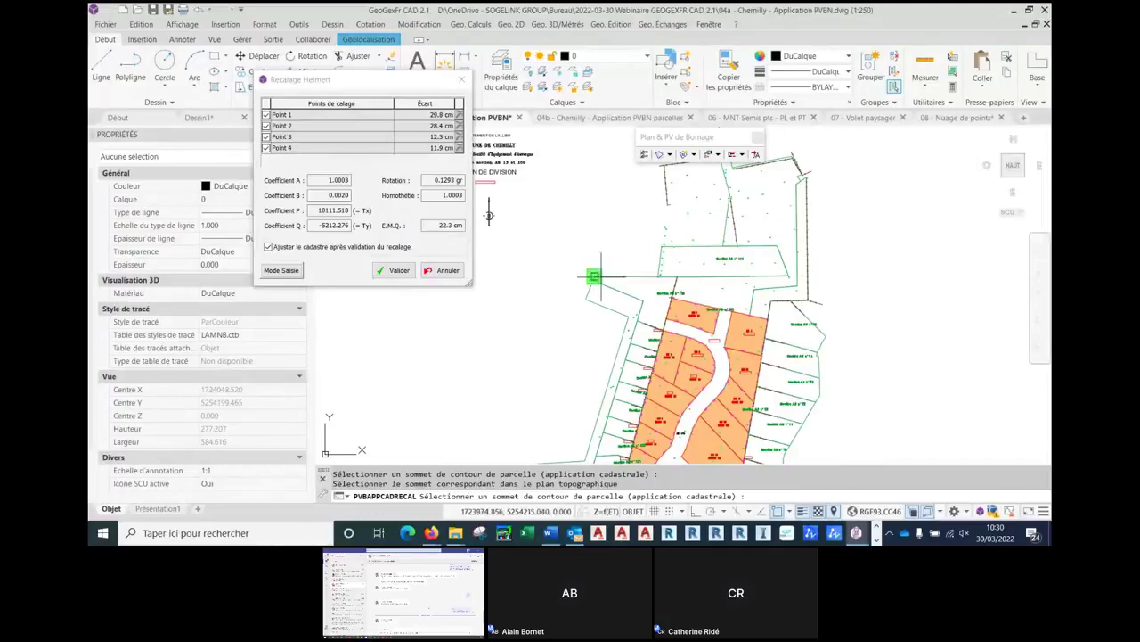
{"action": "middle_click_drag", "start_coordinate": [594, 277], "coordinate": [584, 221]}
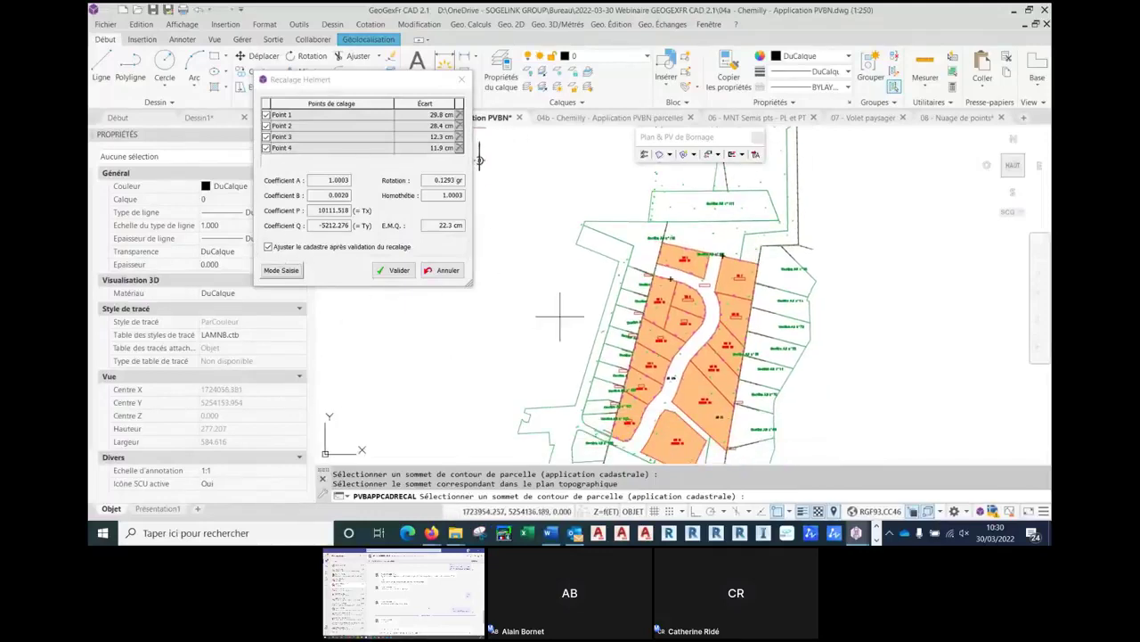
{"action": "scroll", "coordinate": [615, 344], "scroll_direction": "up", "scroll_amount": 5}
{"action": "scroll", "coordinate": [636, 355], "scroll_direction": "up", "scroll_amount": 6}
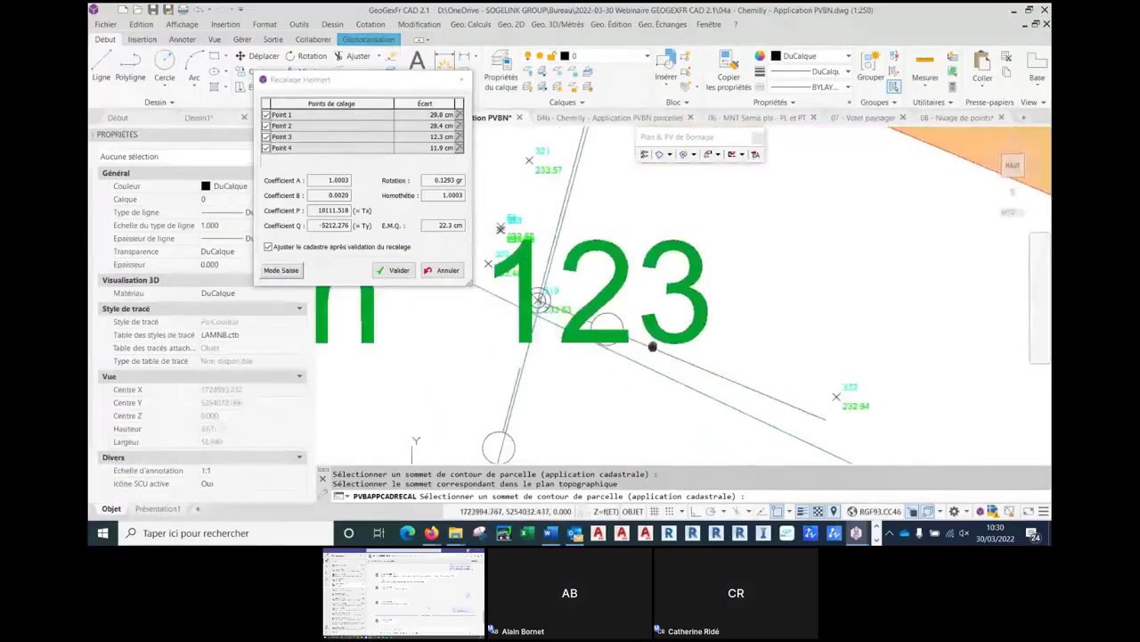
{"action": "left_click", "coordinate": [399, 270]}
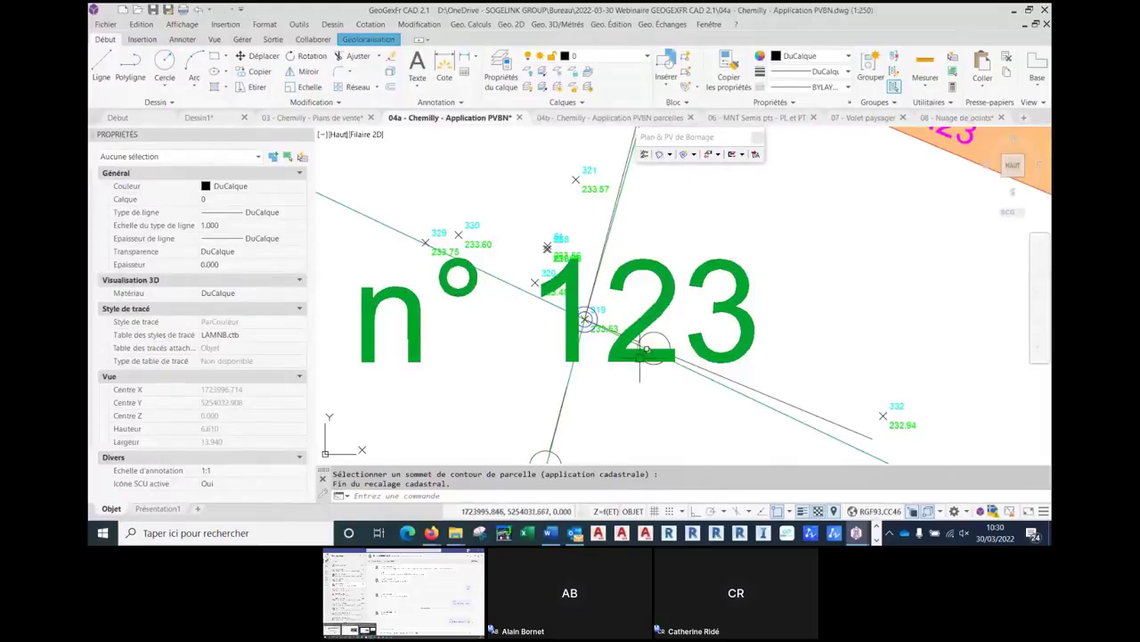
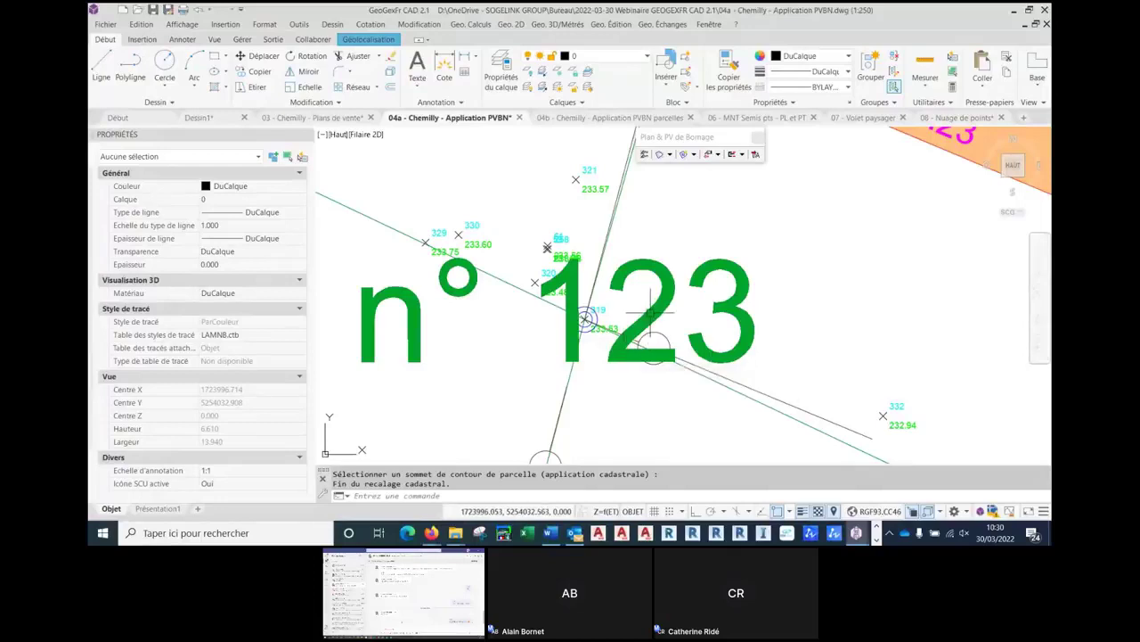
- Examine the remaining offsets between the realigned cadastre and the surveyed fence along the western boundary of the lots
{"action": "scroll", "coordinate": [633, 330], "scroll_direction": "down", "scroll_amount": 3}
{"action": "middle_click_drag", "start_coordinate": [659, 247], "coordinate": [597, 351]}
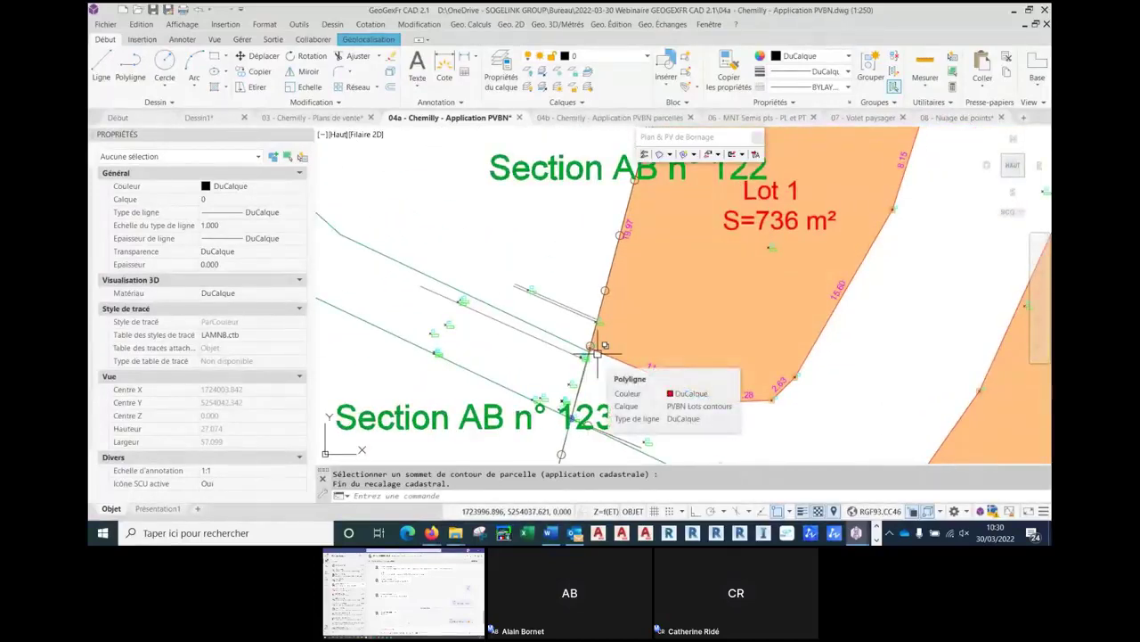
{"action": "middle_click_drag", "start_coordinate": [664, 272], "coordinate": [659, 338]}
{"action": "scroll", "coordinate": [631, 359], "scroll_direction": "down", "scroll_amount": 2}
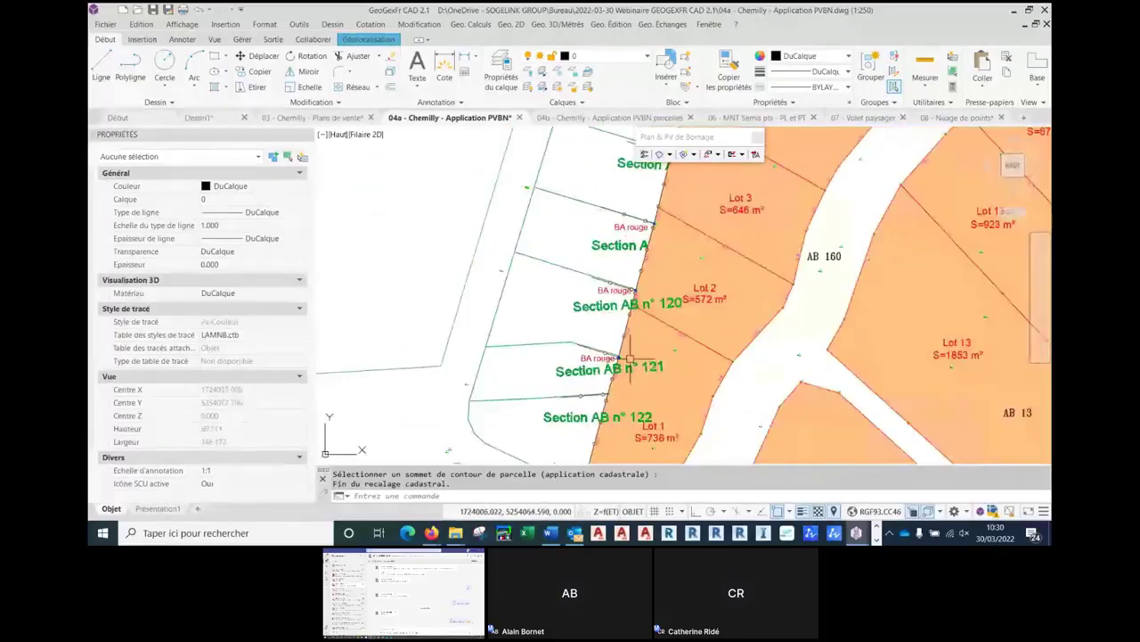
{"action": "scroll", "coordinate": [623, 338], "scroll_direction": "down", "scroll_amount": 2}
{"action": "scroll", "coordinate": [601, 312], "scroll_direction": "up", "scroll_amount": 10}
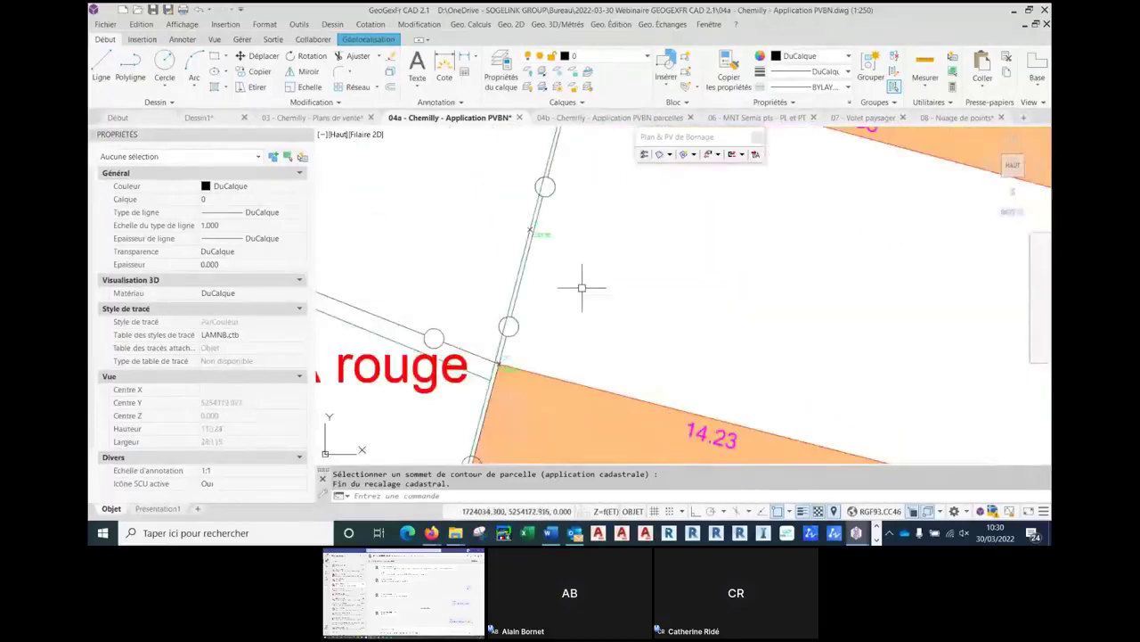
{"action": "left_click", "coordinate": [522, 295]}
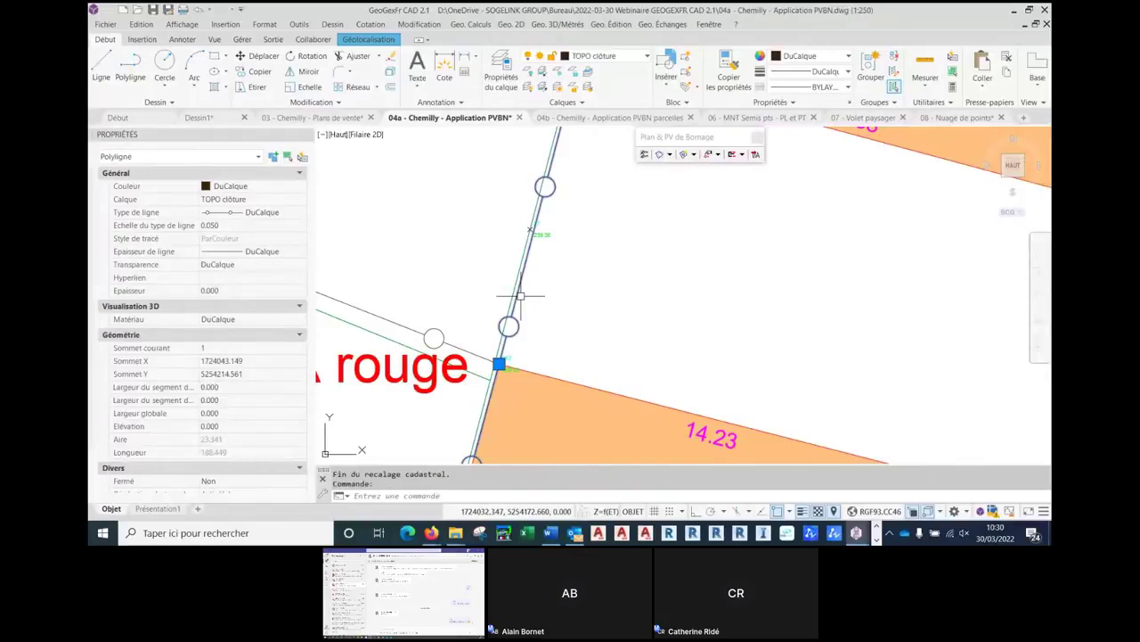
{"action": "key", "text": "Escape"}
{"action": "scroll", "coordinate": [524, 292], "scroll_direction": "up", "scroll_amount": 3}
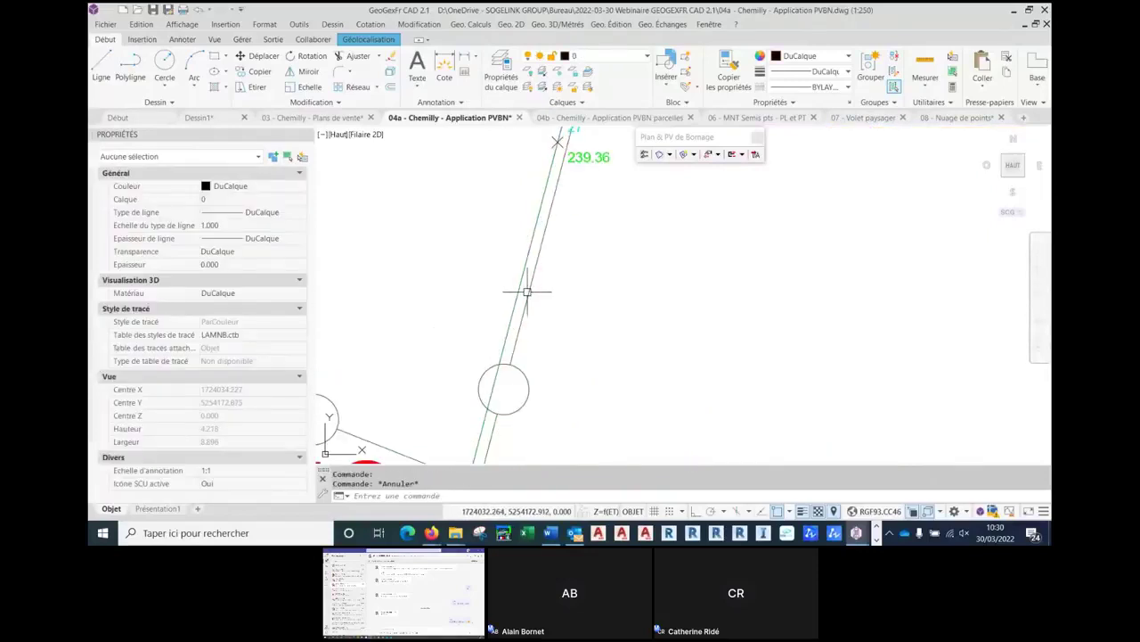
- Start the cadastral Ajustement on parcel AB 160 and define its western limit from the northern corner to the corner near AB 123
{"action": "left_click", "coordinate": [672, 154]}
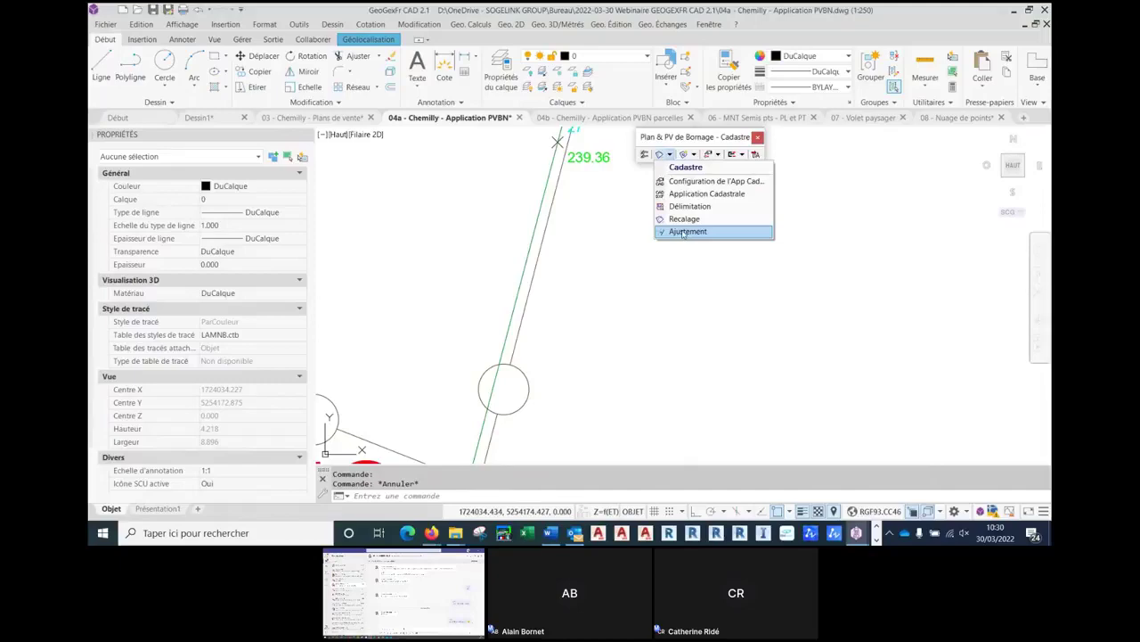
{"action": "left_click", "coordinate": [684, 232]}
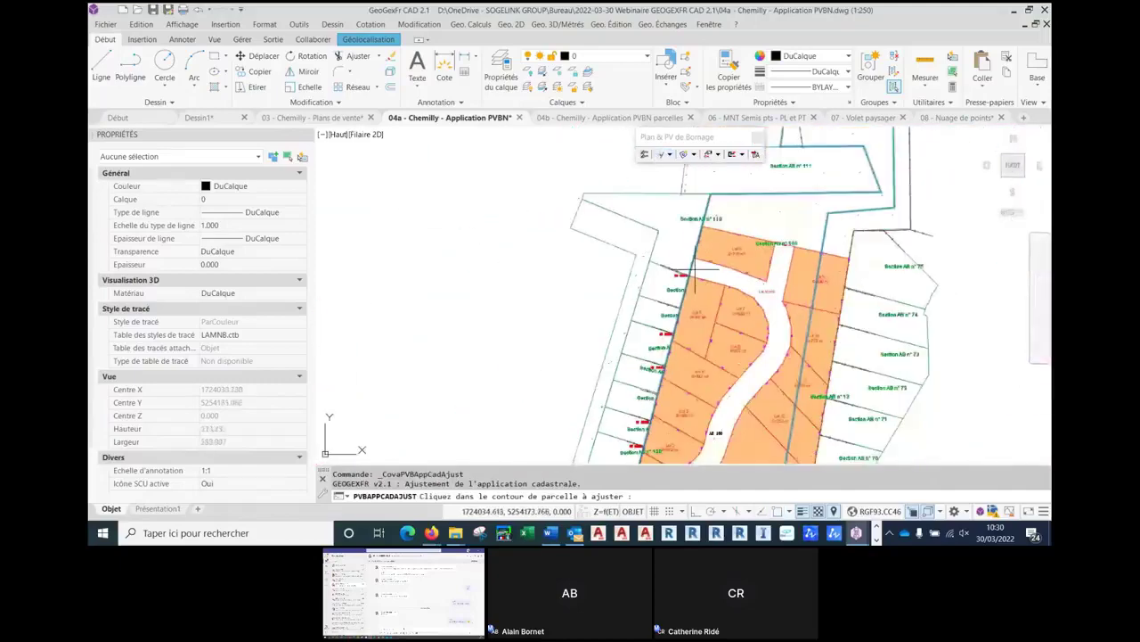
{"action": "left_click", "coordinate": [666, 284]}
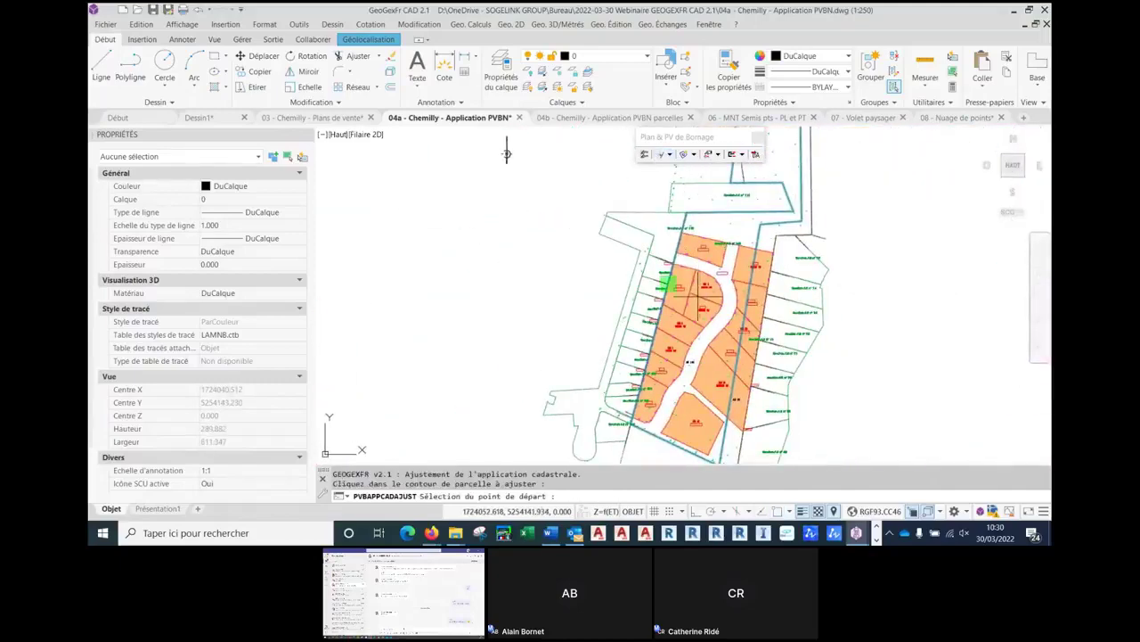
{"action": "left_click", "coordinate": [686, 212]}
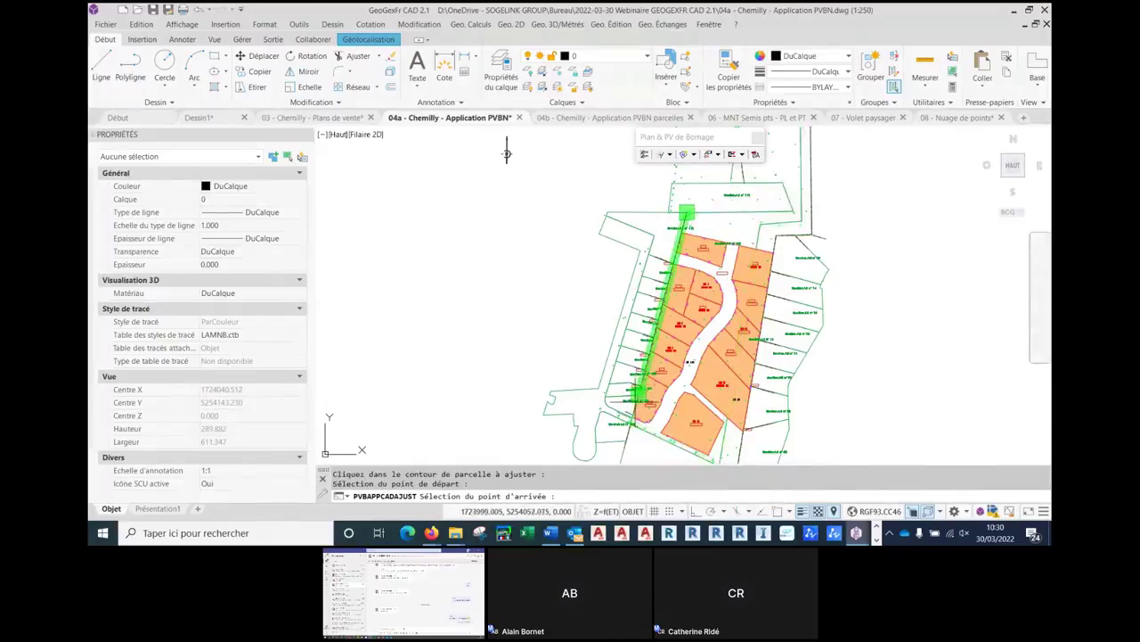
{"action": "left_click", "coordinate": [628, 414]}
- Adjust that western limit to the surveyed fence line, taking its southern end near AB 123 and its northern end as start and end points
{"action": "scroll", "coordinate": [627, 419], "scroll_direction": "up", "scroll_amount": 5}
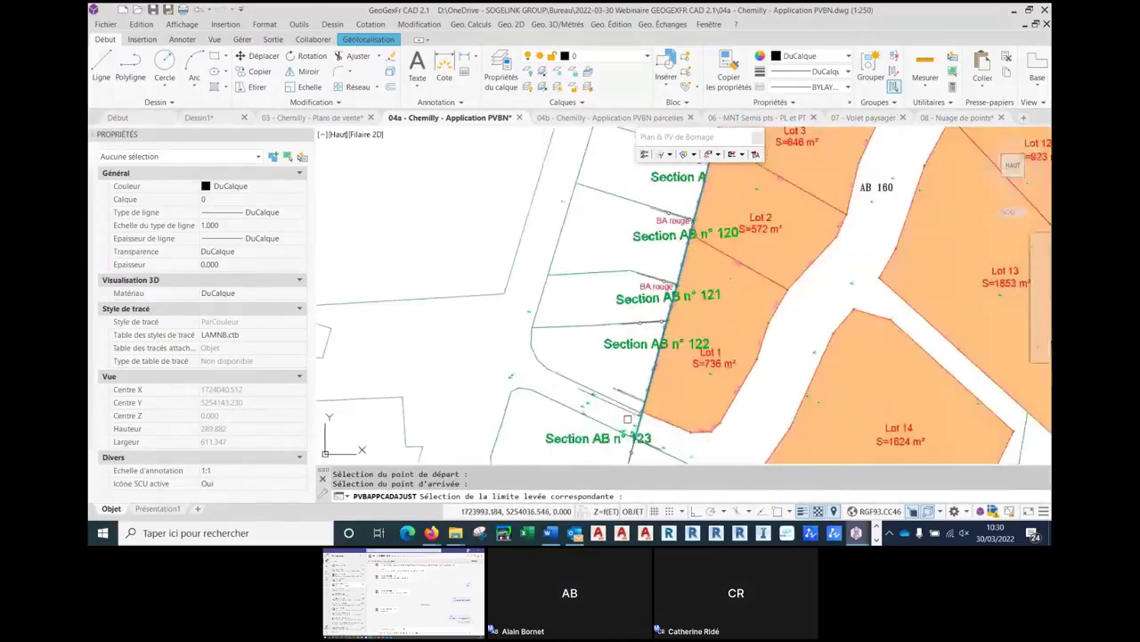
{"action": "scroll", "coordinate": [627, 419], "scroll_direction": "up", "scroll_amount": 4}
{"action": "scroll", "coordinate": [679, 297], "scroll_direction": "up", "scroll_amount": 5}
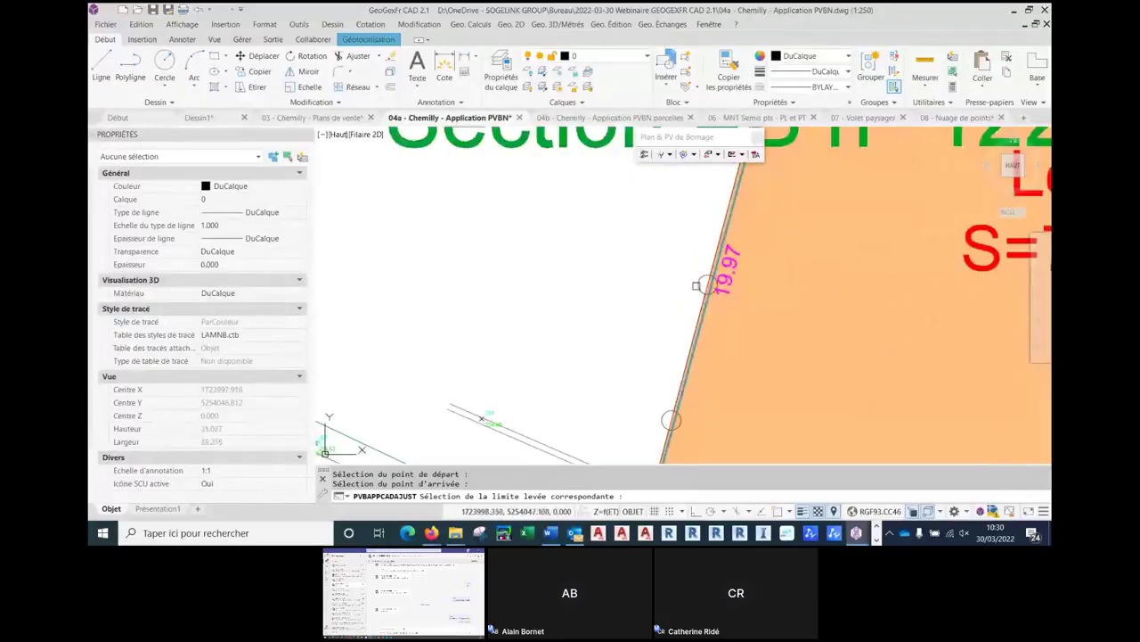
{"action": "left_click", "coordinate": [697, 286]}
{"action": "scroll", "coordinate": [686, 323], "scroll_direction": "down", "scroll_amount": 8}
{"action": "left_click", "coordinate": [679, 350]}
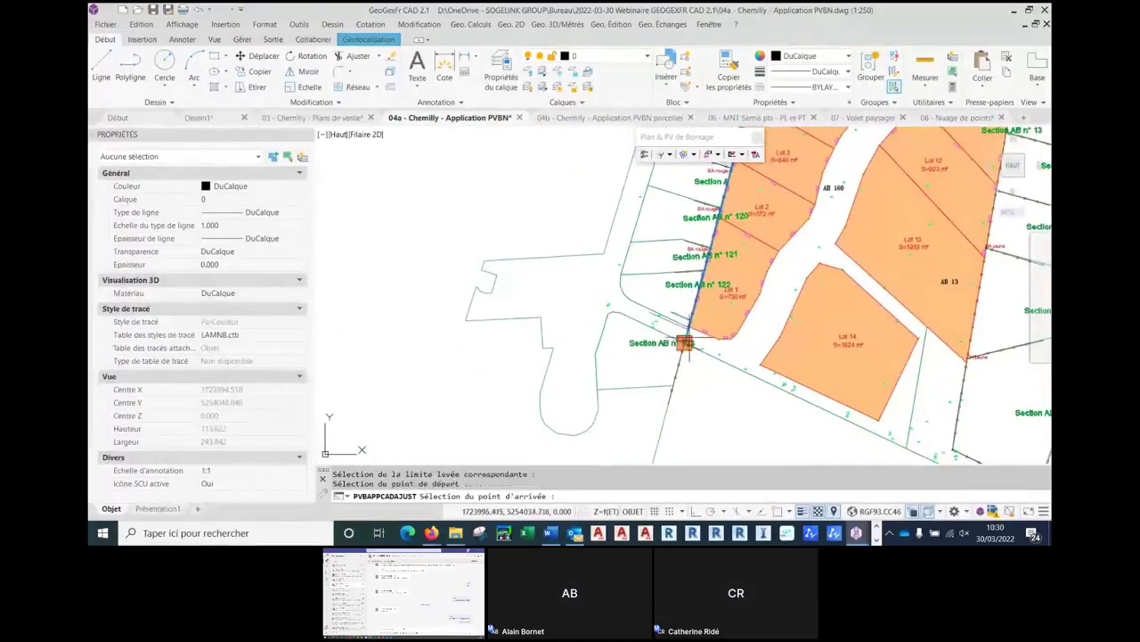
{"action": "scroll", "coordinate": [682, 339], "scroll_direction": "down", "scroll_amount": 6}
{"action": "left_click", "coordinate": [674, 289]}
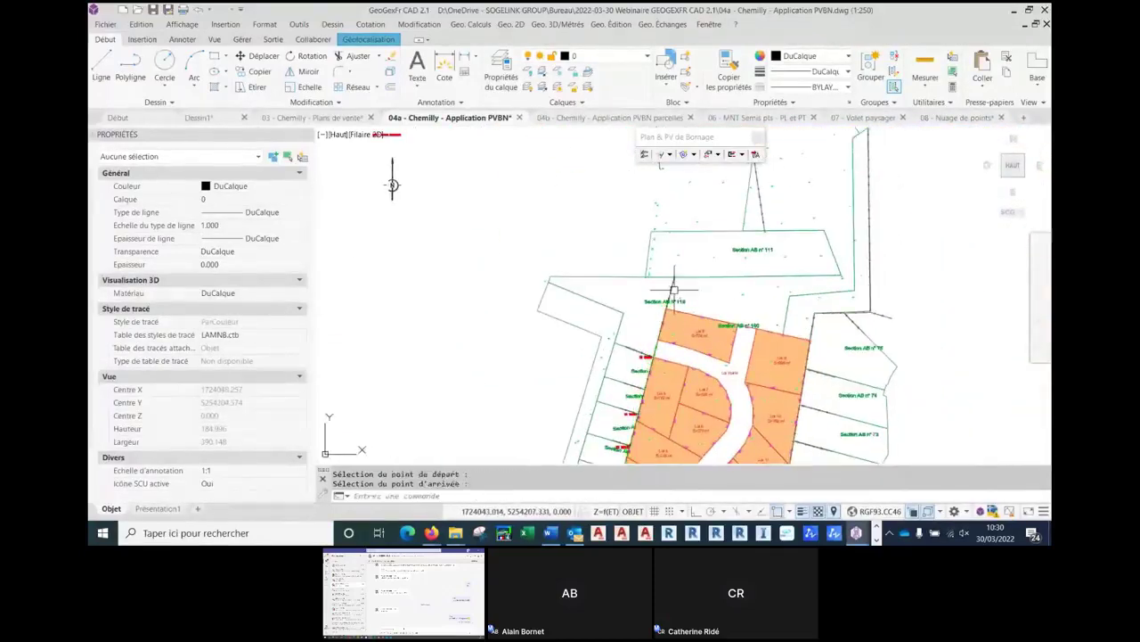
{"action": "scroll", "coordinate": [660, 329], "scroll_direction": "up", "scroll_amount": 5}
{"action": "scroll", "coordinate": [664, 328], "scroll_direction": "up", "scroll_amount": 5}
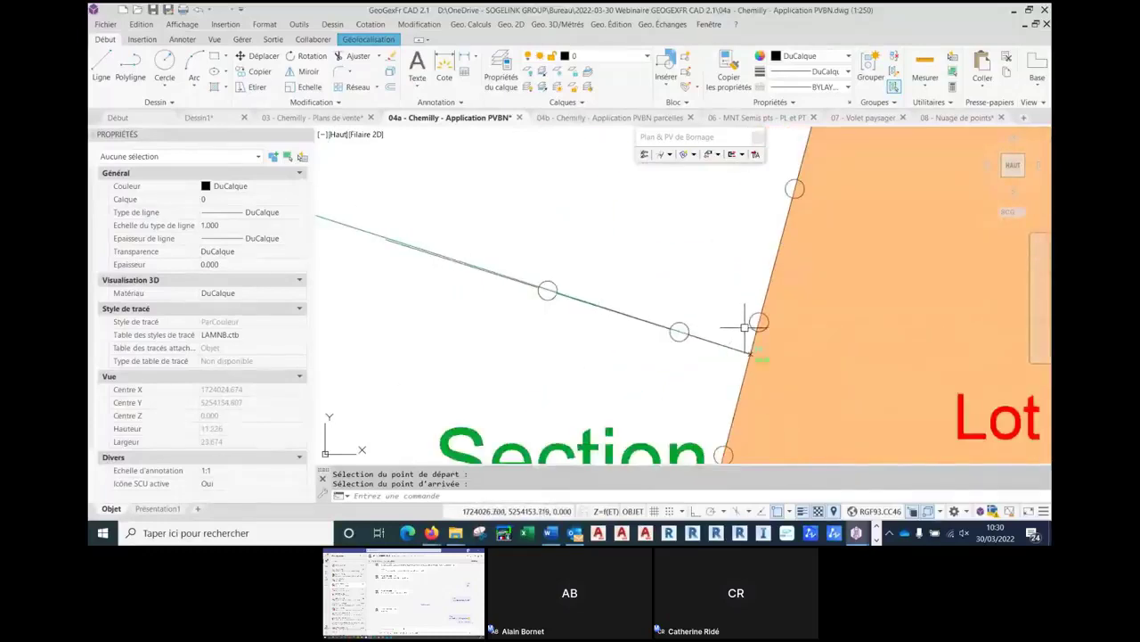
{"action": "scroll", "coordinate": [758, 316], "scroll_direction": "up", "scroll_amount": 3}
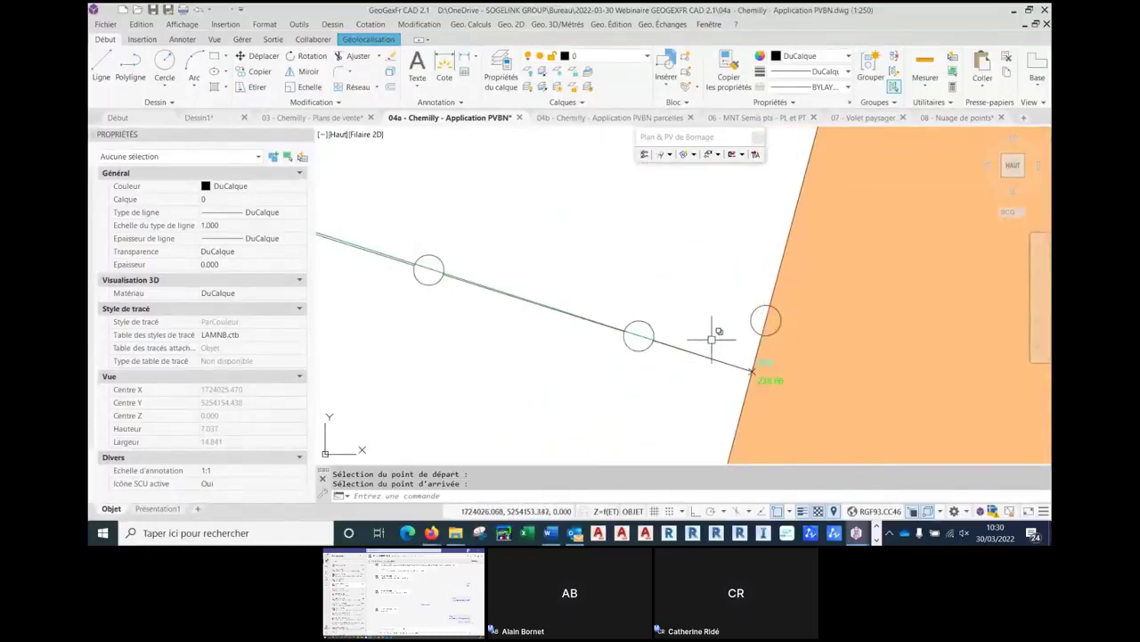
- Examine the adjusted cadastral polylines where the neighbouring parcels meet the western limit of the lots
{"action": "left_click", "coordinate": [638, 332]}
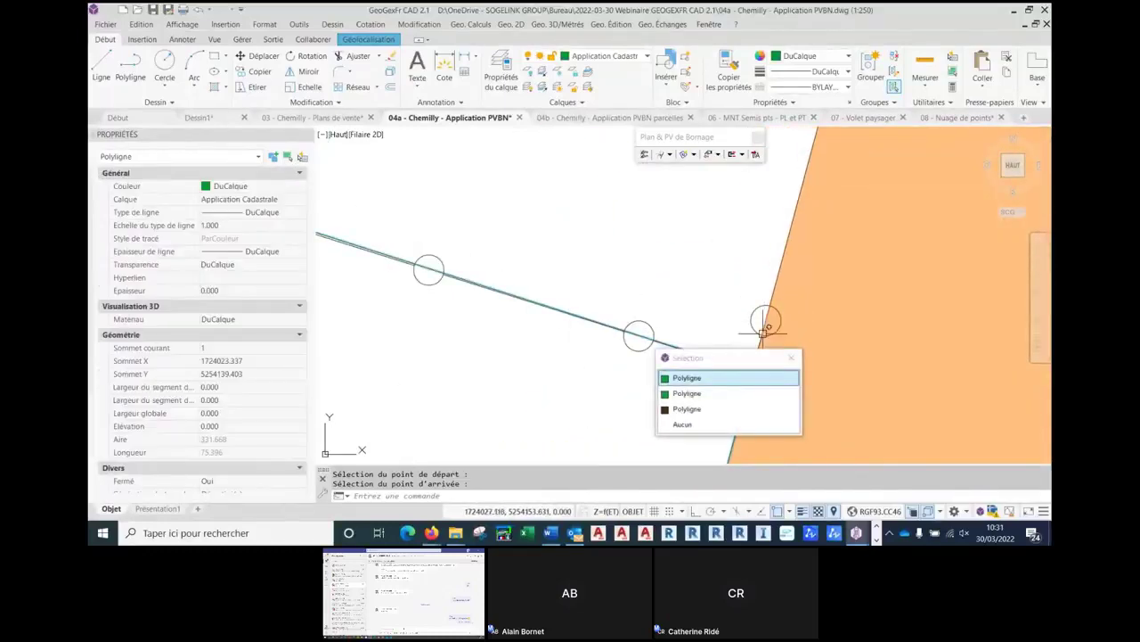
{"action": "left_click", "coordinate": [698, 377]}
{"action": "scroll", "coordinate": [698, 378], "scroll_direction": "down", "scroll_amount": 3}
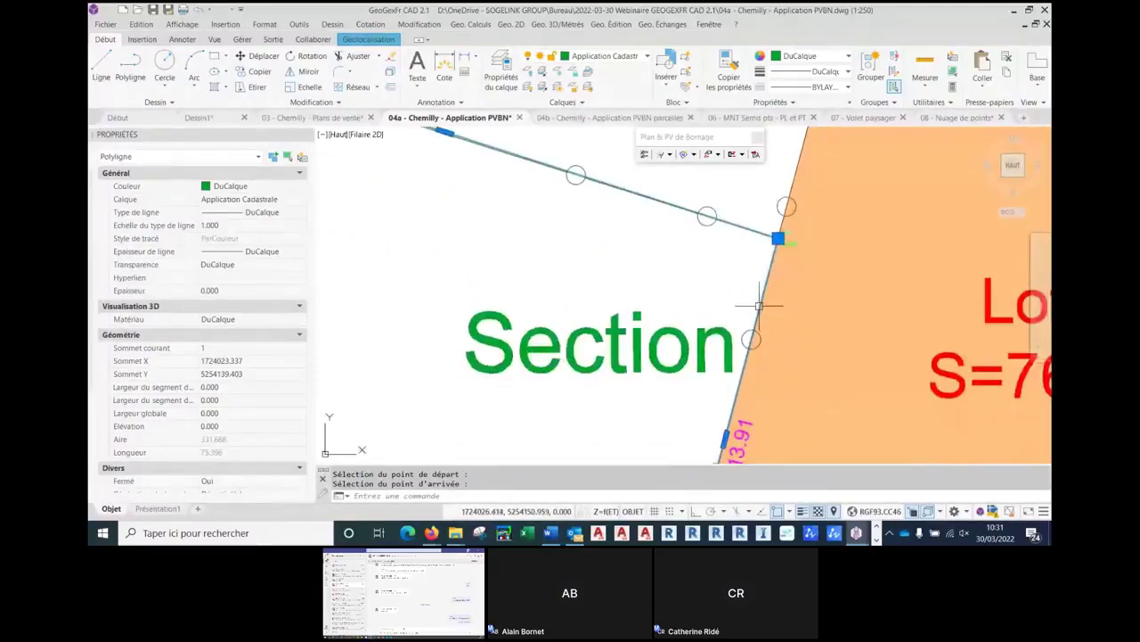
{"action": "key", "text": "Escape"}
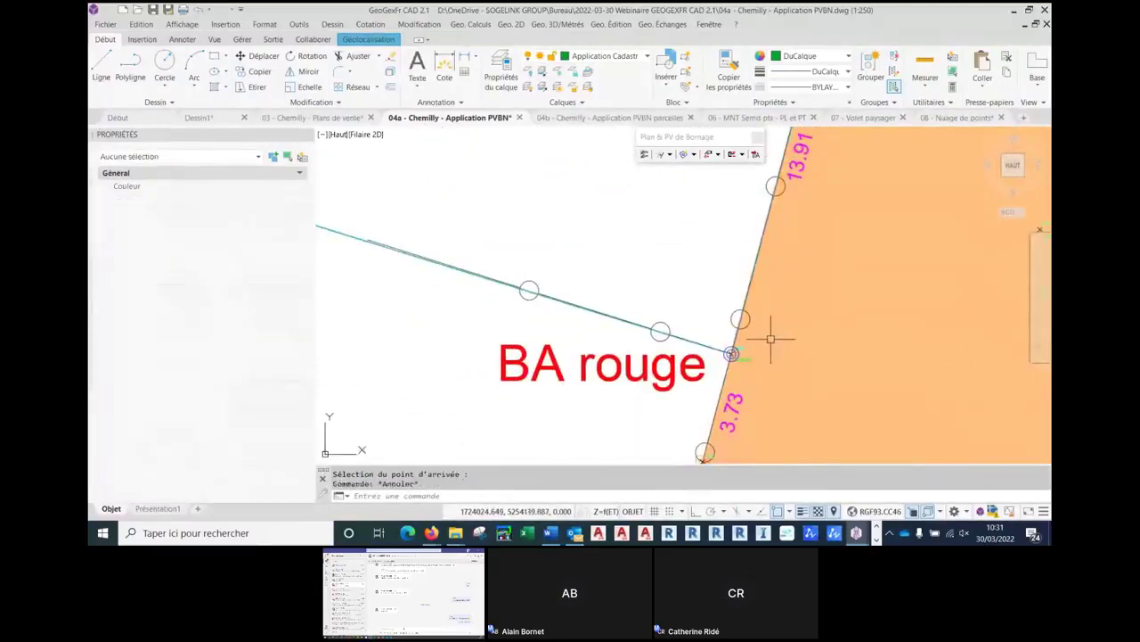
{"action": "scroll", "coordinate": [774, 334], "scroll_direction": "down", "scroll_amount": 4}
{"action": "scroll", "coordinate": [590, 224], "scroll_direction": "up", "scroll_amount": 2}
{"action": "scroll", "coordinate": [630, 238], "scroll_direction": "down", "scroll_amount": 2}
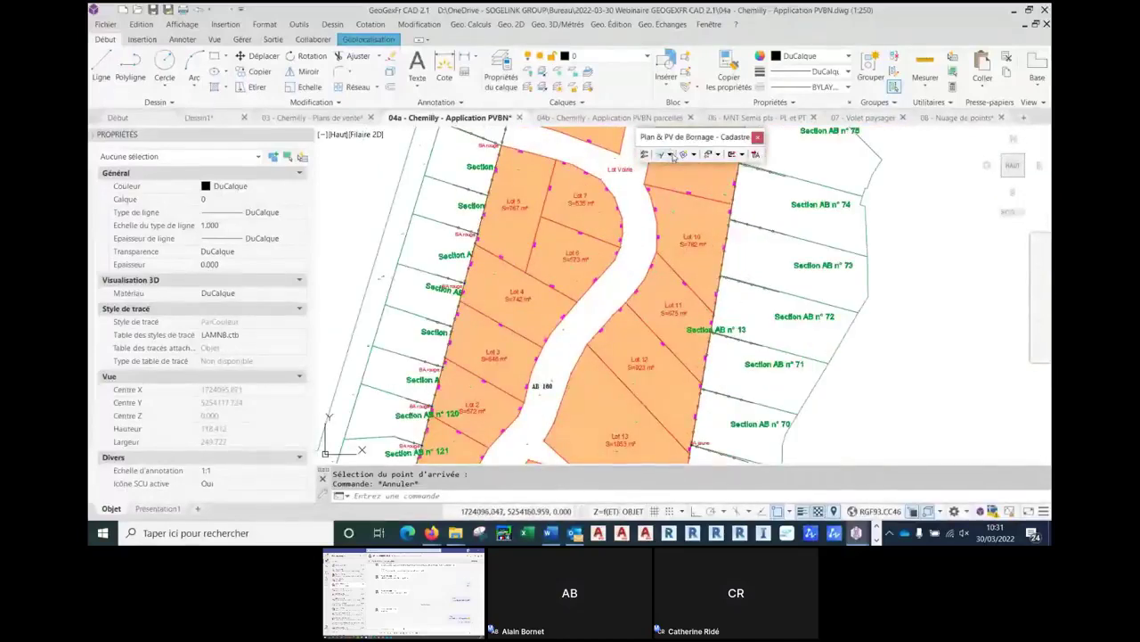
- Start the cadastral Ajustement on parcel AB 13 and define its eastern limit from the northern end down to the southern corner
{"action": "left_click", "coordinate": [668, 154]}
{"action": "left_click", "coordinate": [690, 237]}
{"action": "left_click", "coordinate": [687, 259]}
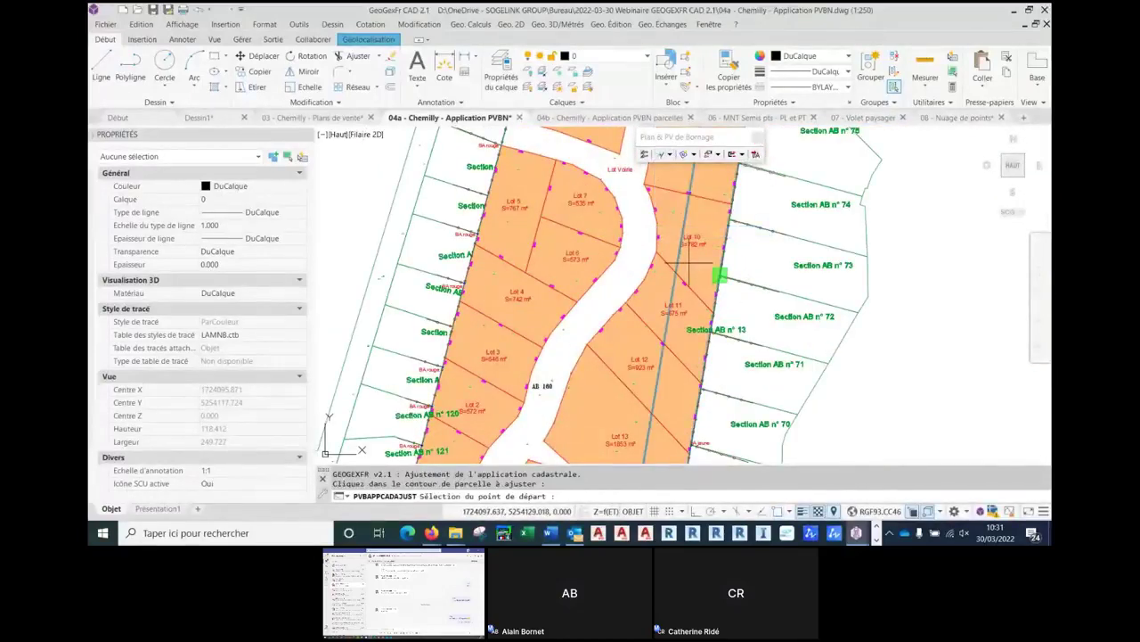
{"action": "scroll", "coordinate": [691, 254], "scroll_direction": "down", "scroll_amount": 3}
{"action": "left_click", "coordinate": [700, 197]}
{"action": "scroll", "coordinate": [674, 307], "scroll_direction": "up", "scroll_amount": 3}
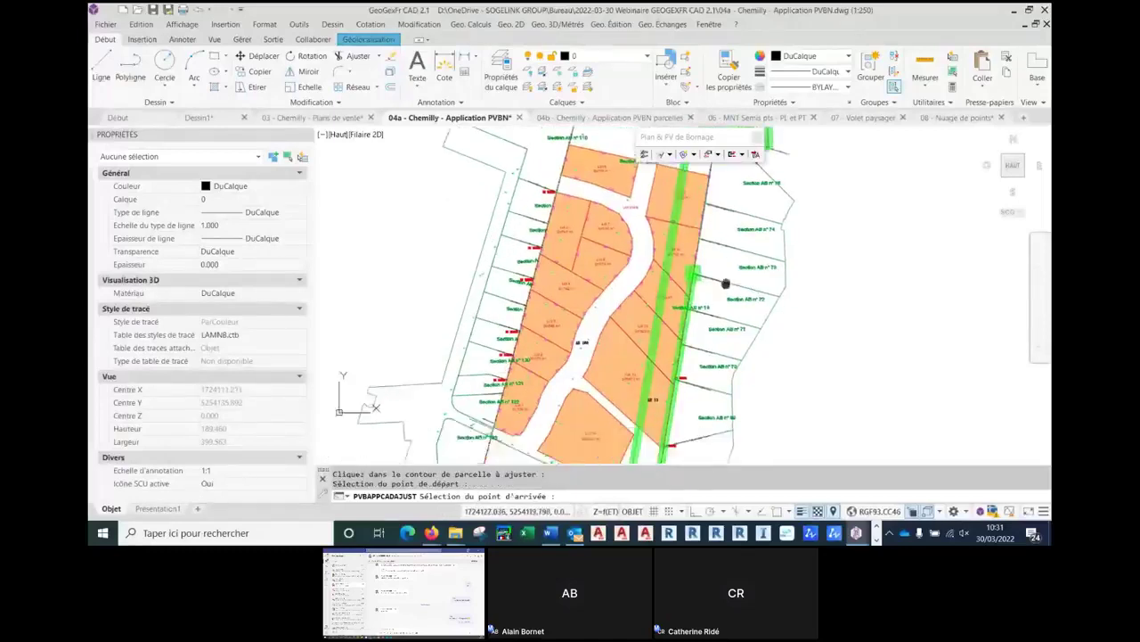
{"action": "left_click", "coordinate": [674, 307]}
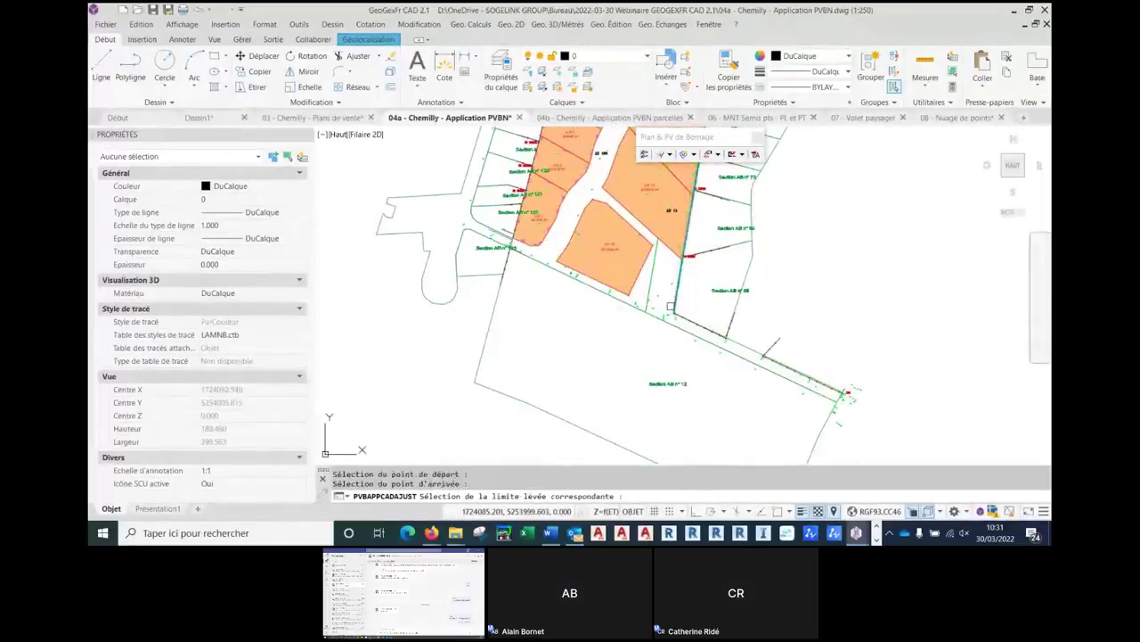
- Adjust parcel AB 13's eastern limit to the surveyed boundary line, taking its southern end as start point and its northern end as end point
{"action": "scroll", "coordinate": [686, 299], "scroll_direction": "up", "scroll_amount": 5}
{"action": "left_click", "coordinate": [688, 288]}
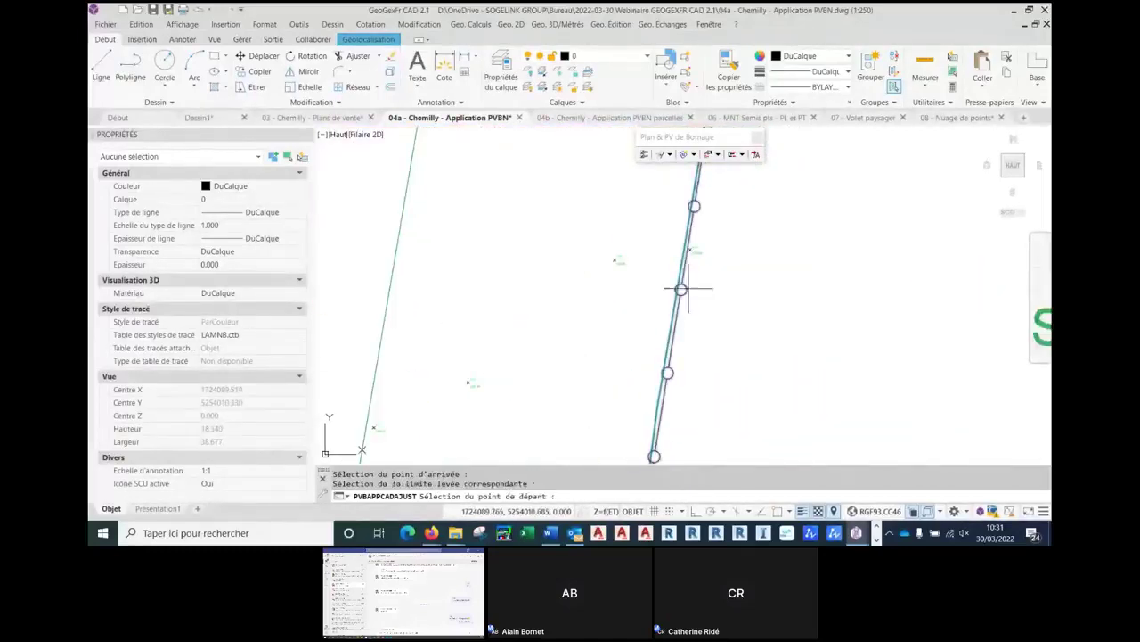
{"action": "scroll", "coordinate": [678, 370], "scroll_direction": "down", "scroll_amount": 3}
{"action": "left_click", "coordinate": [658, 386]}
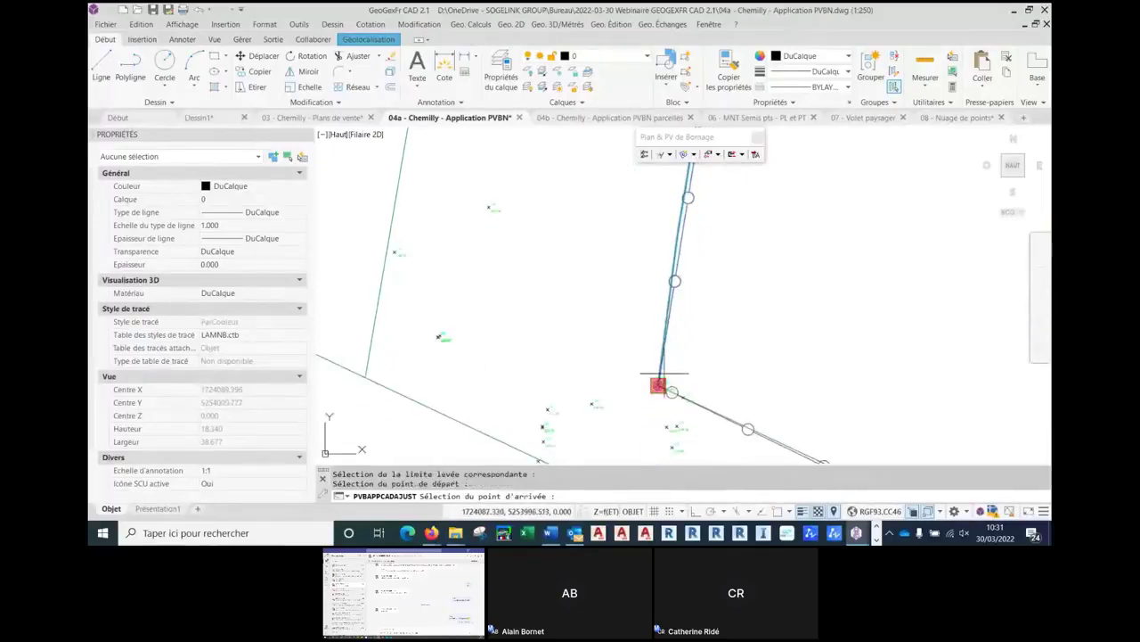
{"action": "scroll", "coordinate": [664, 374], "scroll_direction": "down", "scroll_amount": 6}
{"action": "mouse_move", "coordinate": [624, 196]}
{"action": "middle_mouse_down"}
{"action": "mouse_move", "coordinate": [553, 455]}
{"action": "mouse_move", "coordinate": [633, 134]}
{"action": "middle_mouse_up"}
{"action": "left_click", "coordinate": [604, 167]}
{"action": "scroll", "coordinate": [603, 339], "scroll_direction": "up", "scroll_amount": 6}
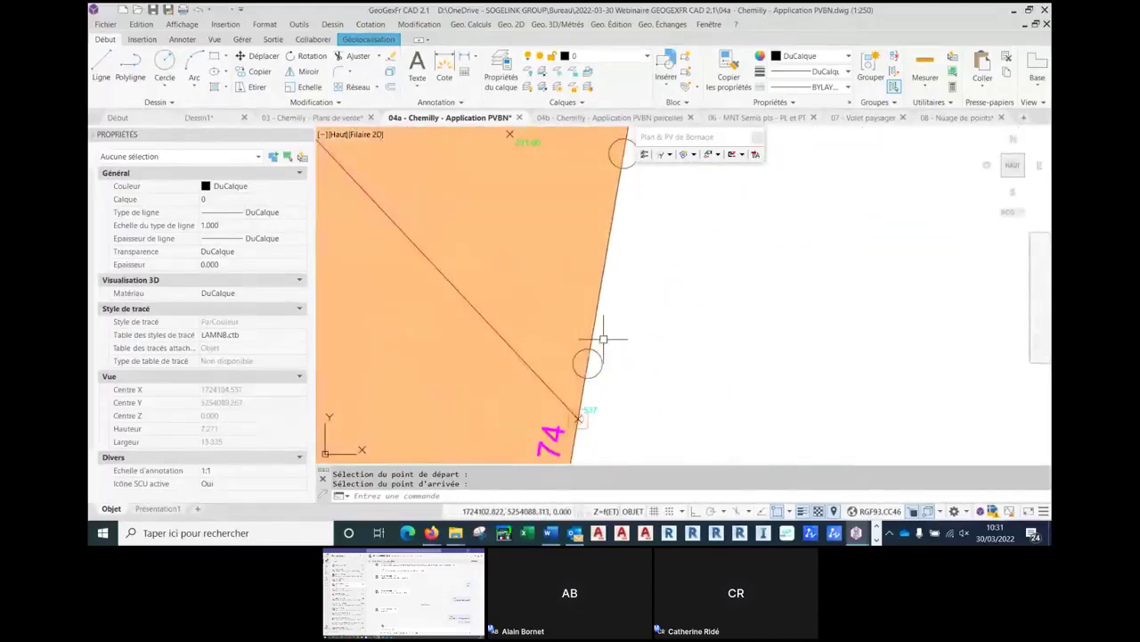
{"action": "scroll", "coordinate": [603, 339], "scroll_direction": "down", "scroll_amount": 6}
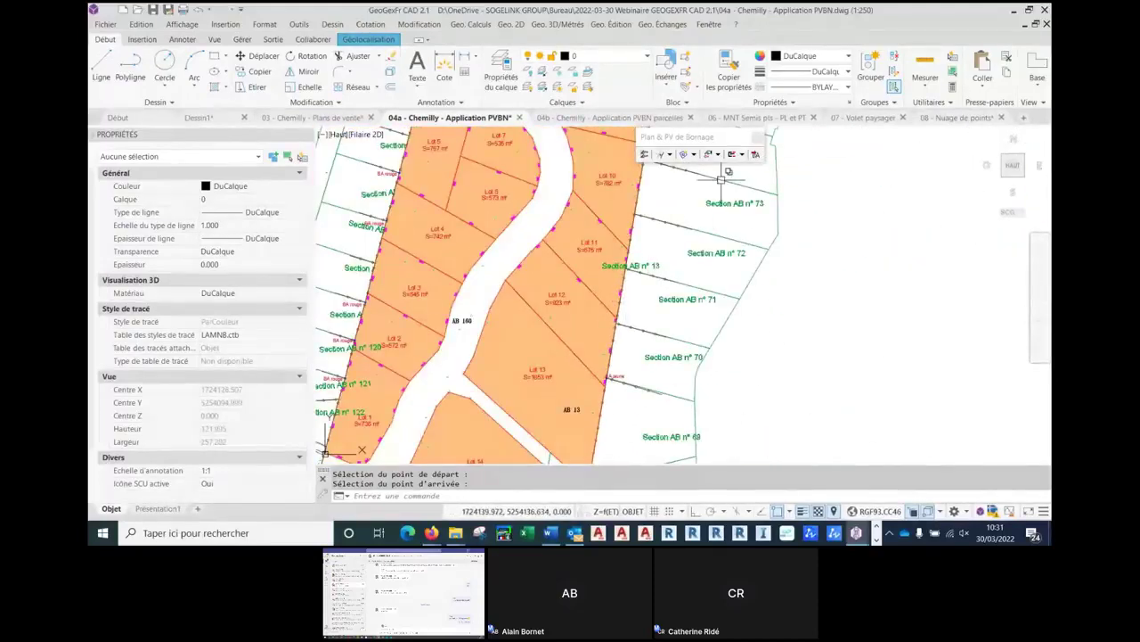
{"action": "scroll", "coordinate": [721, 178], "scroll_direction": "down", "scroll_amount": 4}
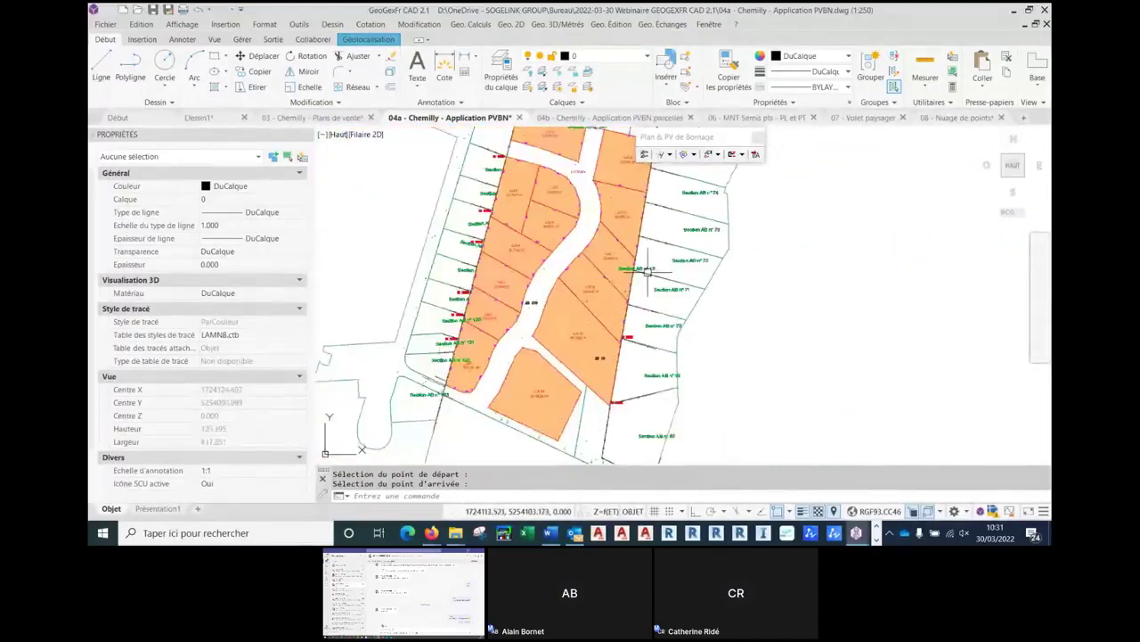
- Start Identification de parcelles and set the default department to 03 ALLIER
{"action": "left_click", "coordinate": [694, 157]}
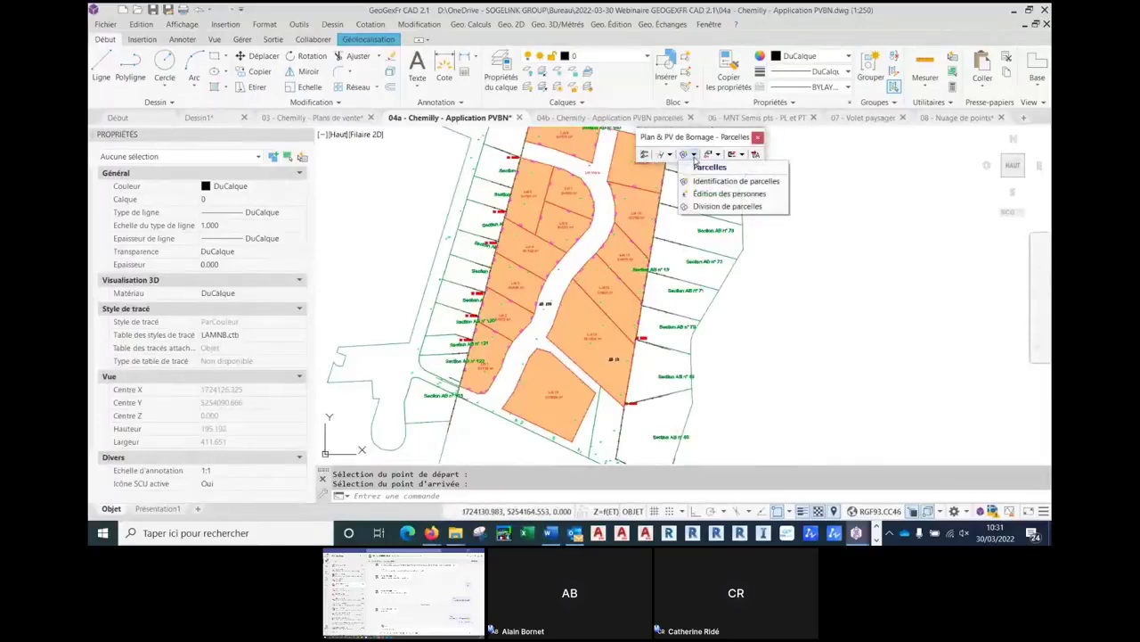
{"action": "left_click", "coordinate": [710, 182]}
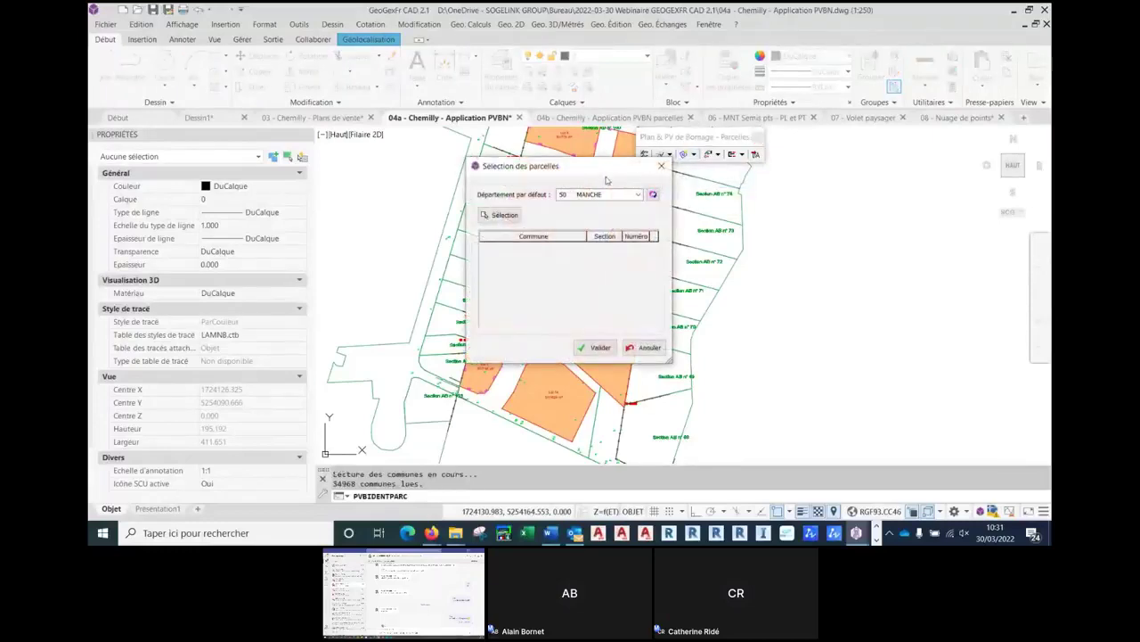
{"action": "left_click", "coordinate": [595, 194]}
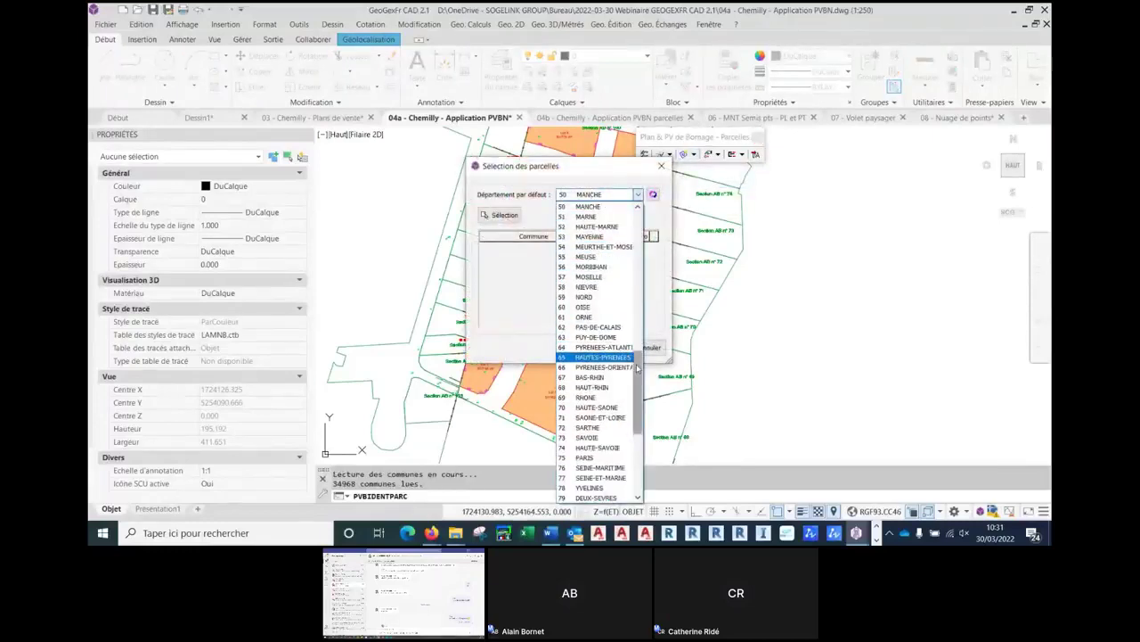
{"action": "scroll", "coordinate": [637, 368], "scroll_direction": "up", "scroll_amount": 15}
{"action": "left_click", "coordinate": [588, 227]}
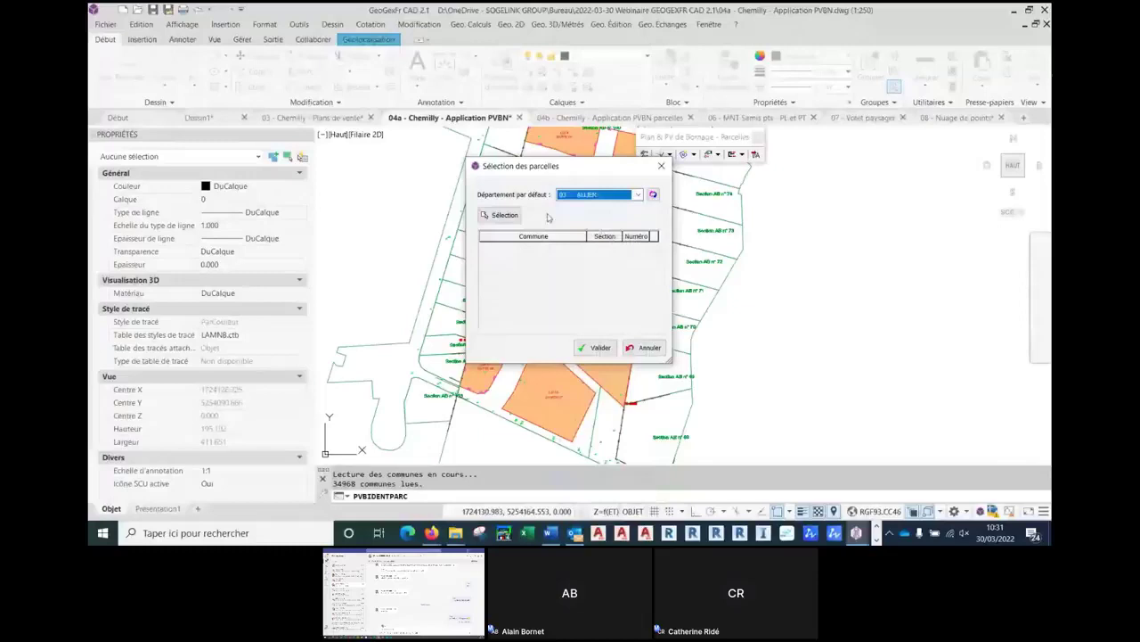
- Select all the parcels with the Toutes option as concerned by the boundary survey, and validate the parcel list
{"action": "left_click", "coordinate": [501, 216]}
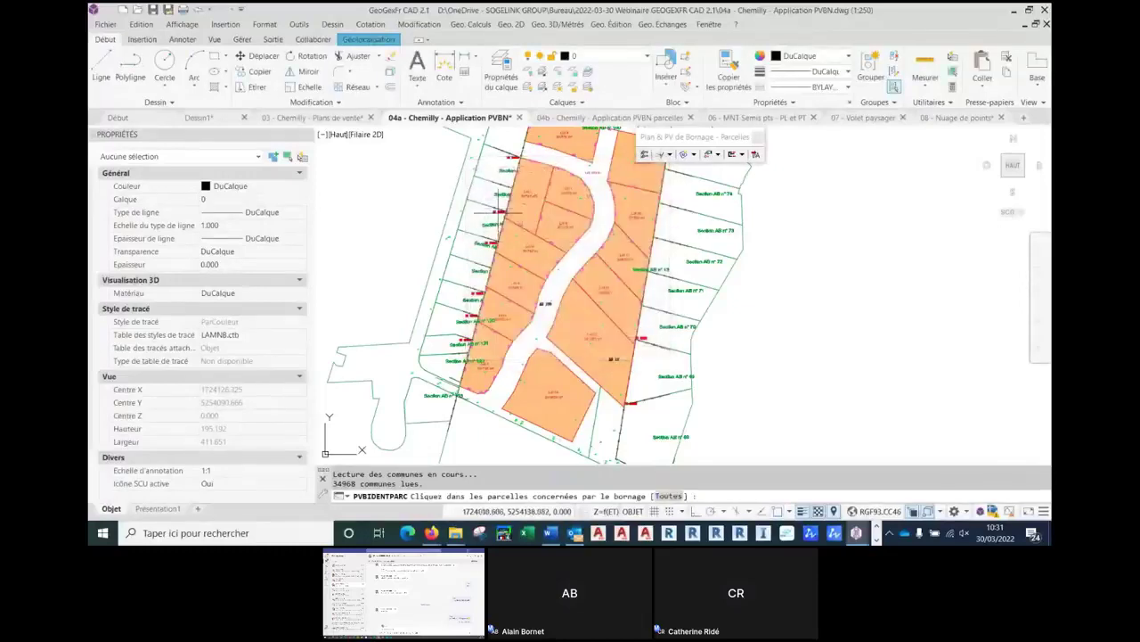
{"action": "left_click", "coordinate": [668, 495]}
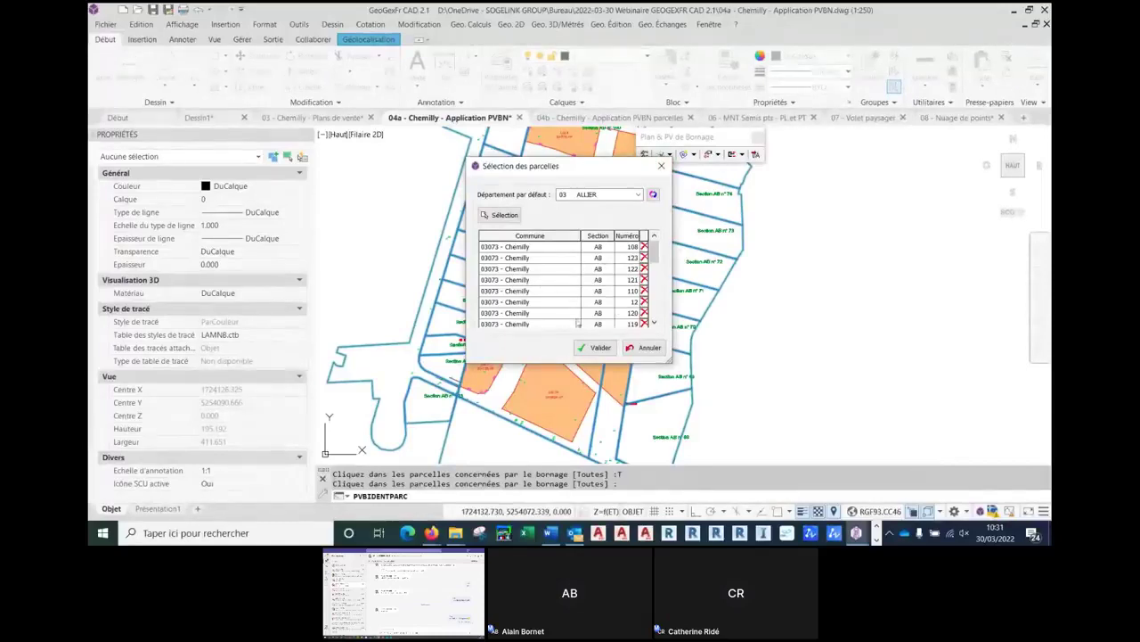
{"action": "left_click", "coordinate": [601, 347]}
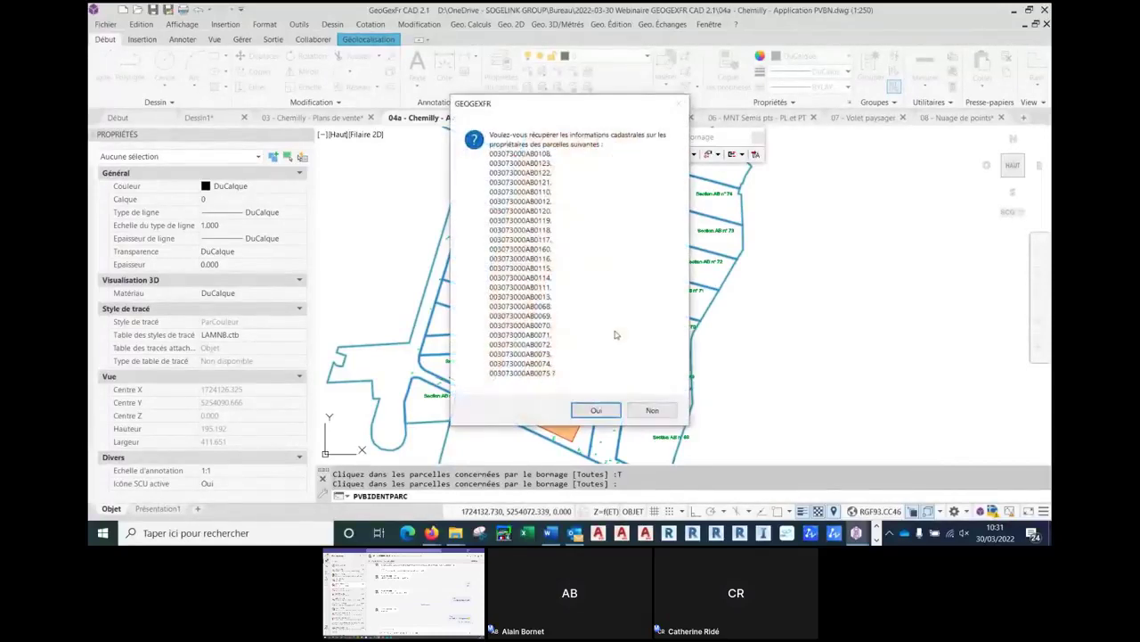
- Try to retrieve the owners' cadastral information for the listed parcels from the SPDC server
{"action": "left_click", "coordinate": [596, 411]}
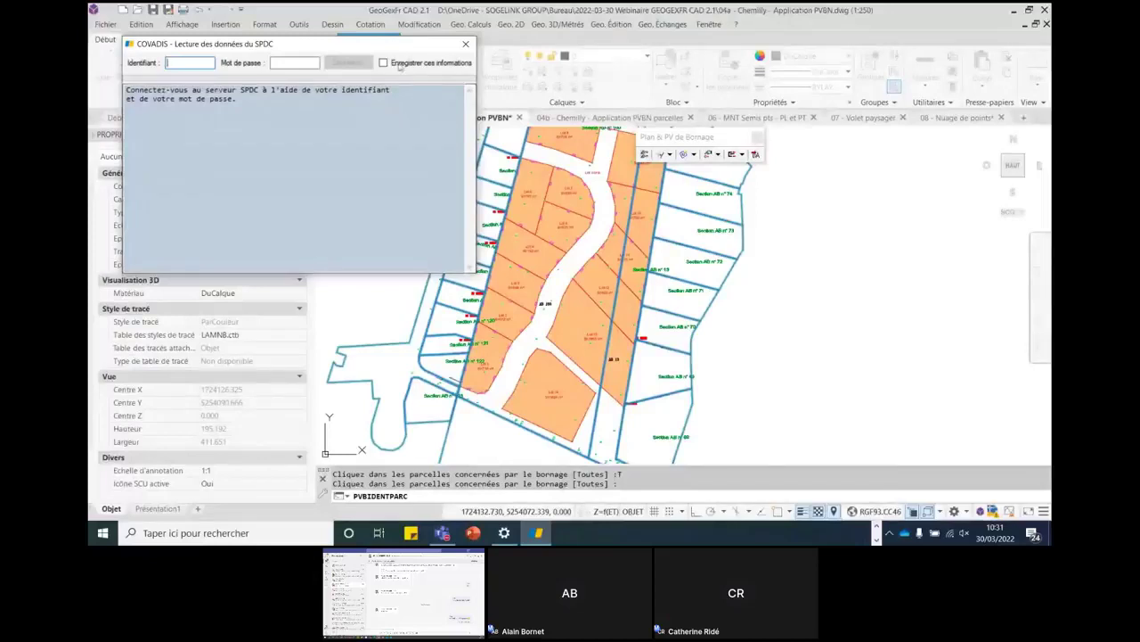
{"action": "left_click_drag", "start_coordinate": [399, 45], "coordinate": [550, 132]}
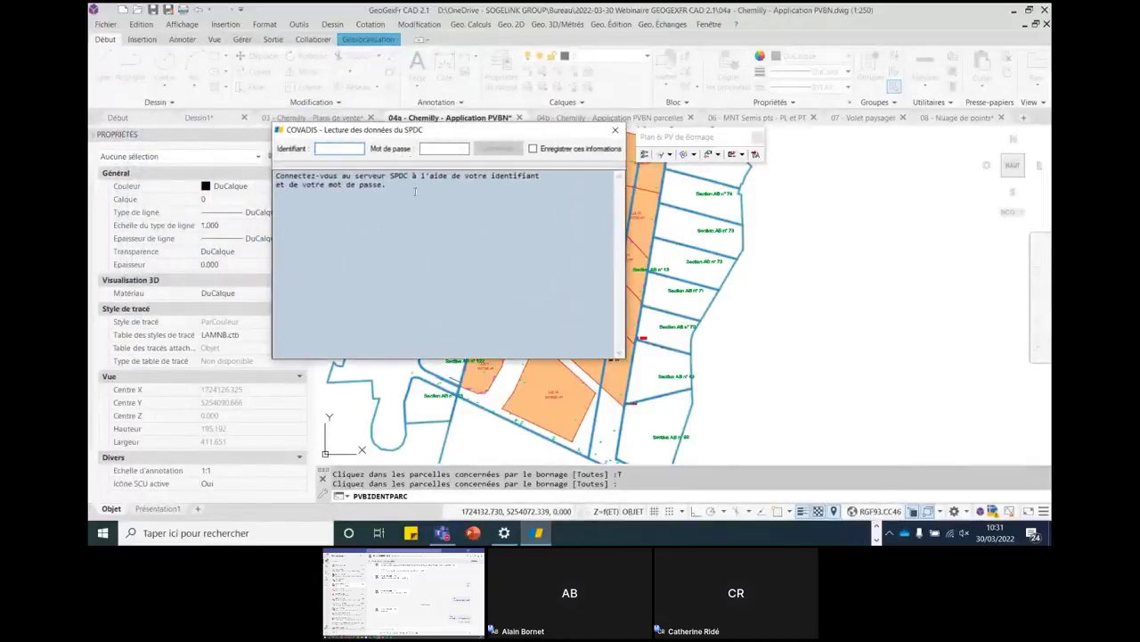
{"action": "left_click", "coordinate": [614, 130]}
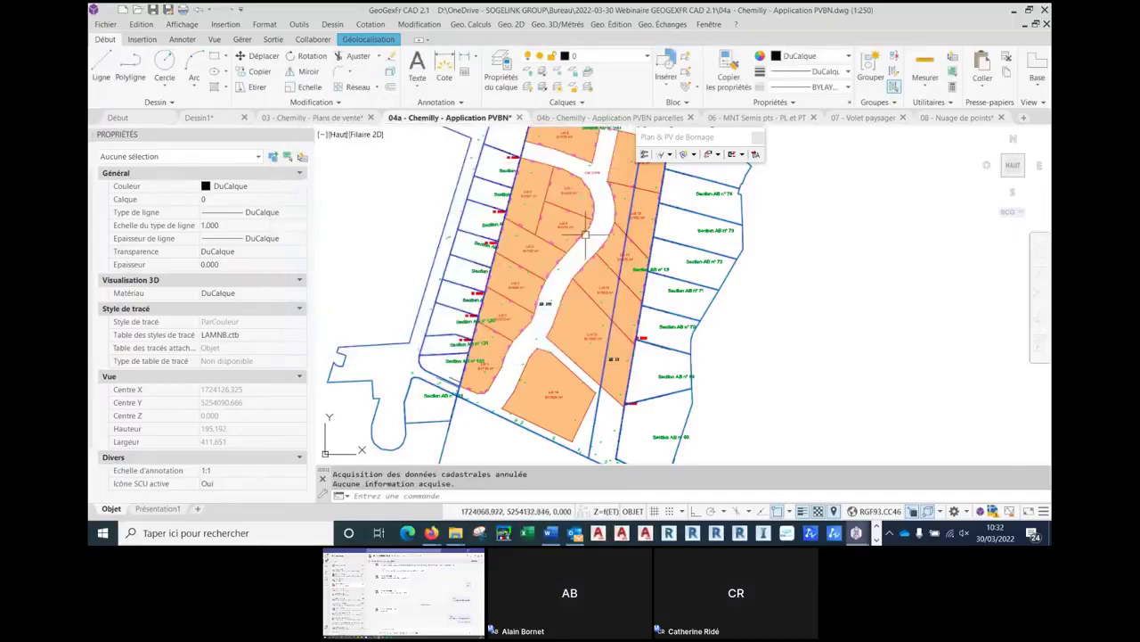
- Import the parcels' owner data from the workbook 04 - Chemilly - PVBN.xlsx with the EPARC_IMPORT command
{"action": "left_click", "coordinate": [534, 499]}
{"action": "type", "text": "eparc_import"}
{"action": "key", "text": "Return"}
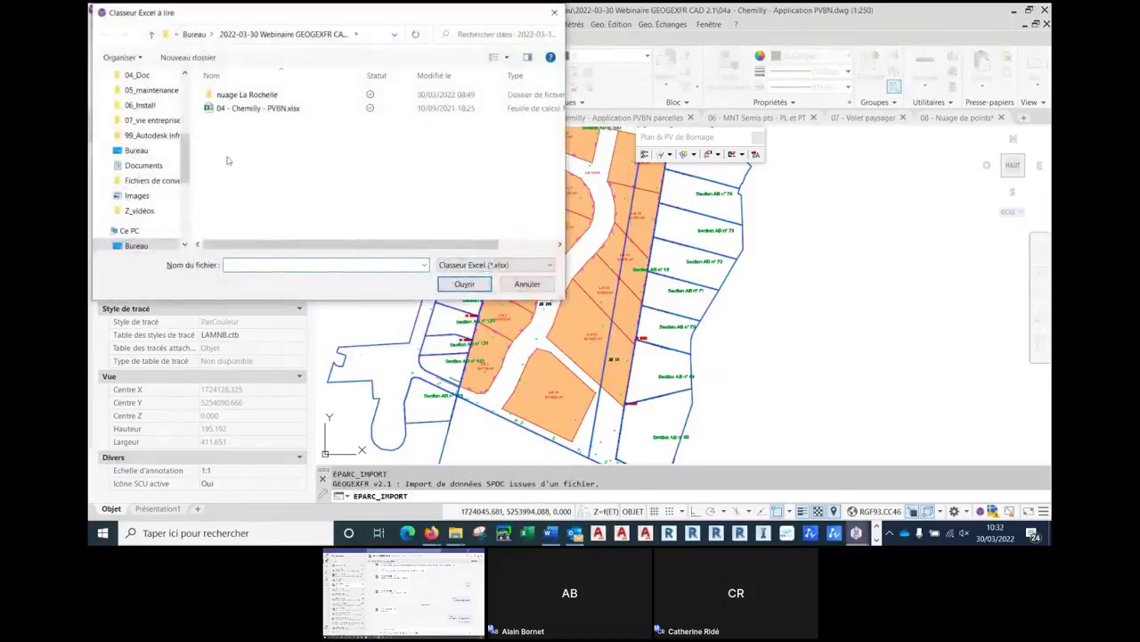
{"action": "left_click", "coordinate": [240, 109]}
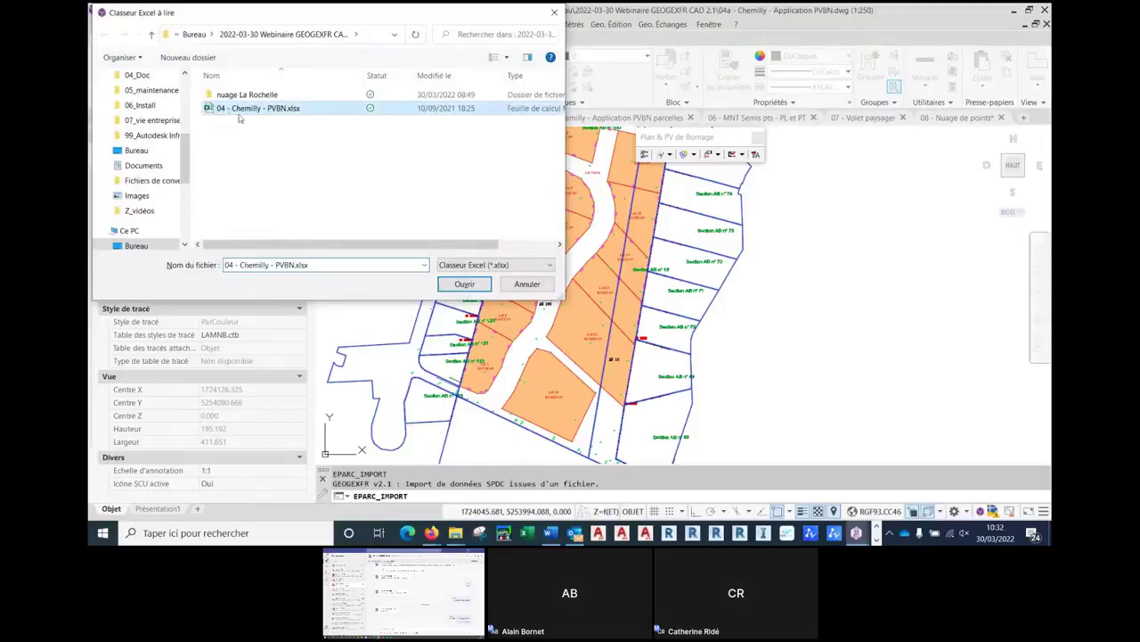
{"action": "left_click", "coordinate": [464, 283]}
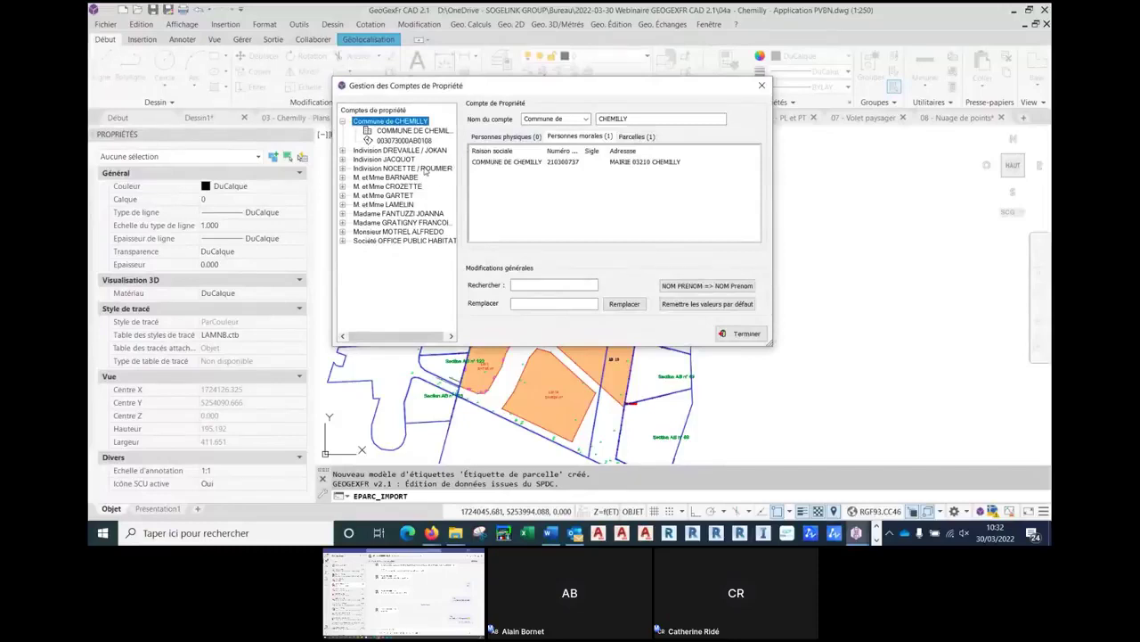
- Examine the imported property accounts and locate their parcels AB 73, AB 160 and AB 13 in the drawing
{"action": "left_click", "coordinate": [344, 178]}
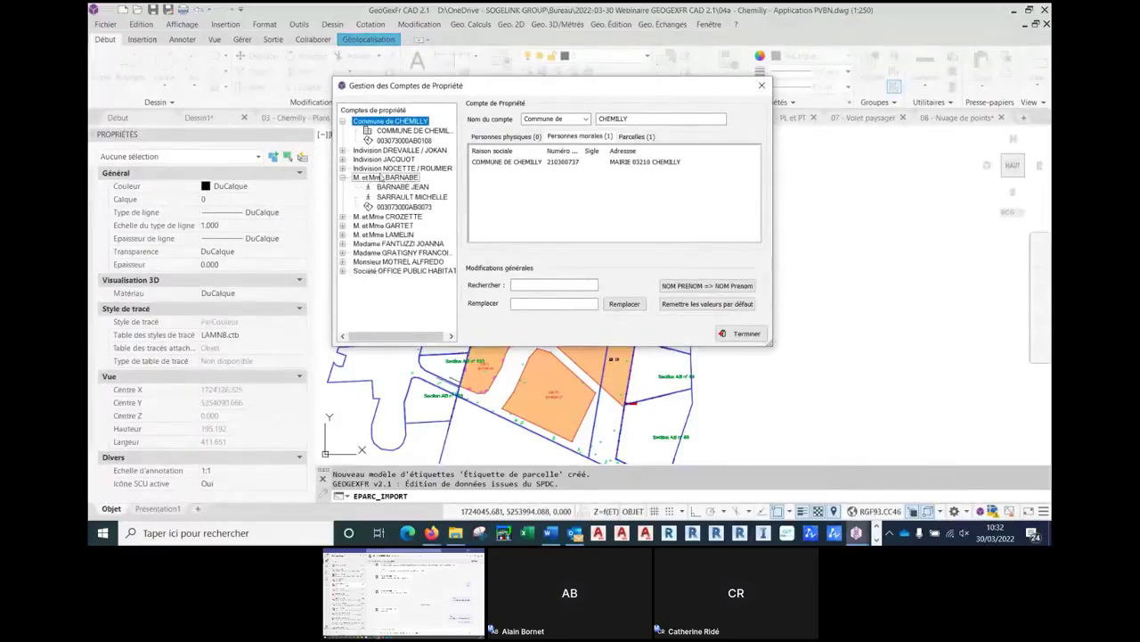
{"action": "left_click", "coordinate": [390, 208]}
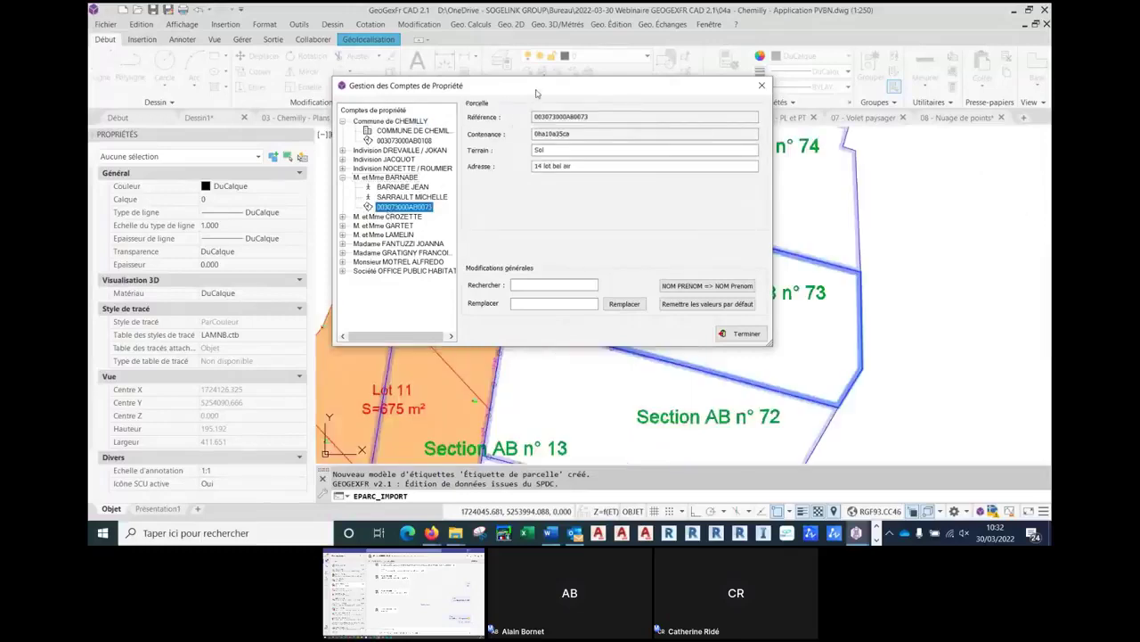
{"action": "left_click_drag", "start_coordinate": [537, 93], "coordinate": [347, 24]}
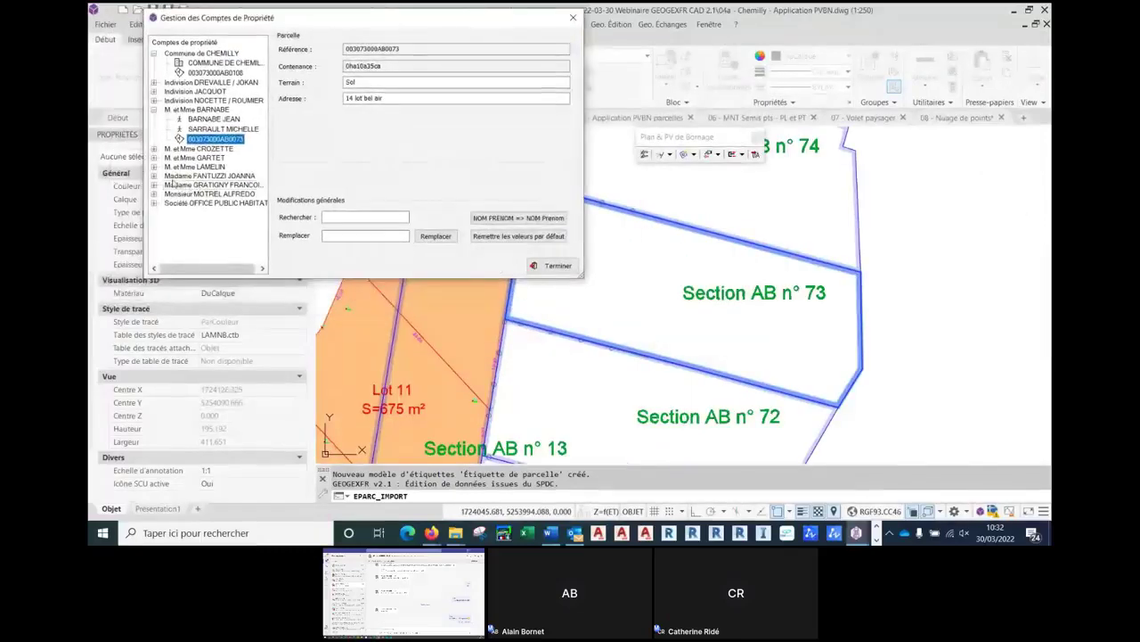
{"action": "left_click", "coordinate": [155, 177]}
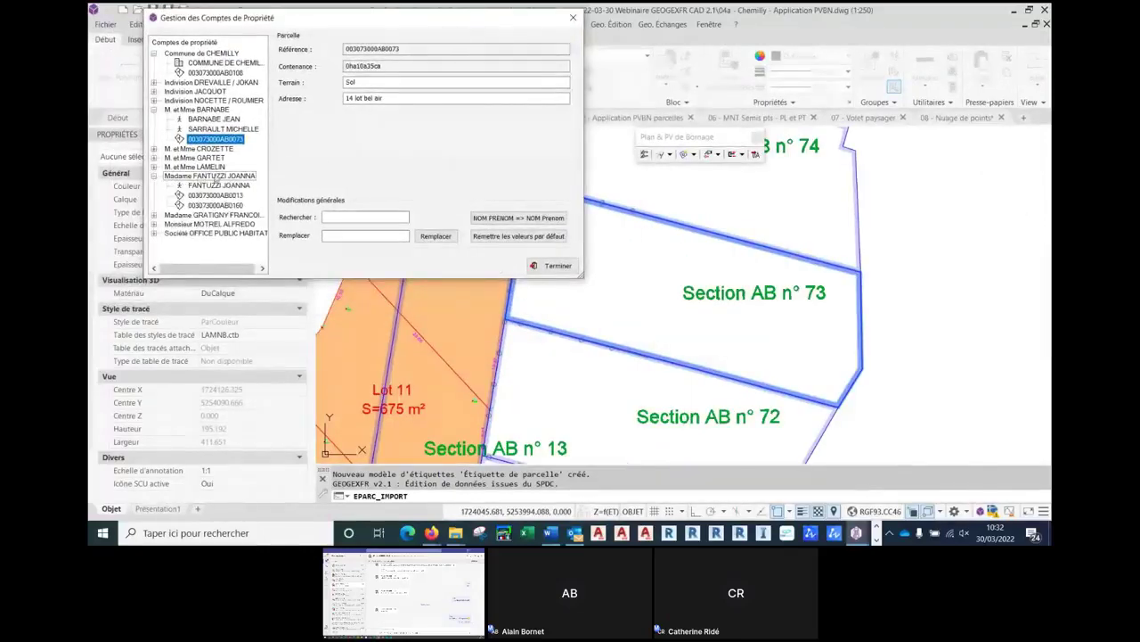
{"action": "left_click", "coordinate": [216, 205]}
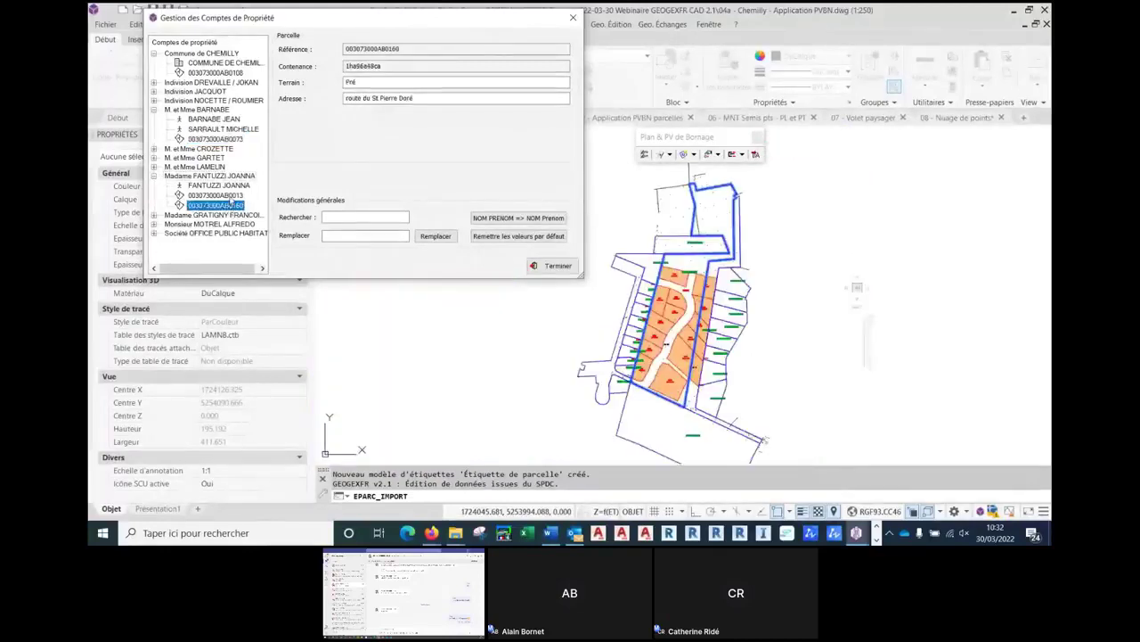
{"action": "left_click", "coordinate": [218, 195]}
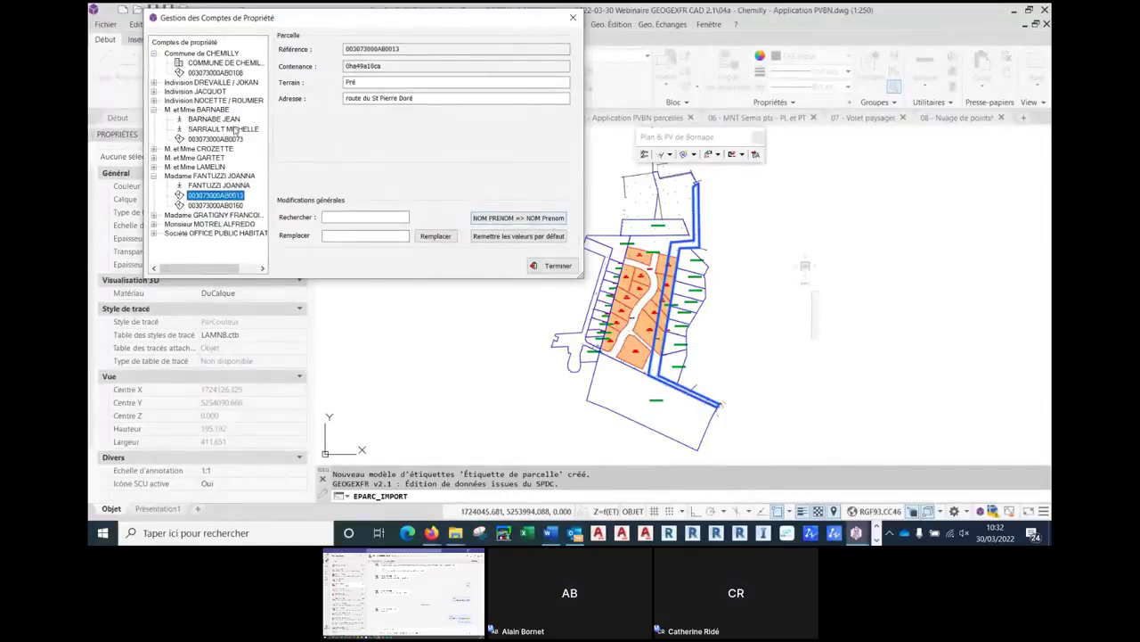
- Convert the owner names to the NOM Prenom format, replace "Madame" with "Mme" in the accounts, and finish the property account management
{"action": "left_click", "coordinate": [547, 218]}
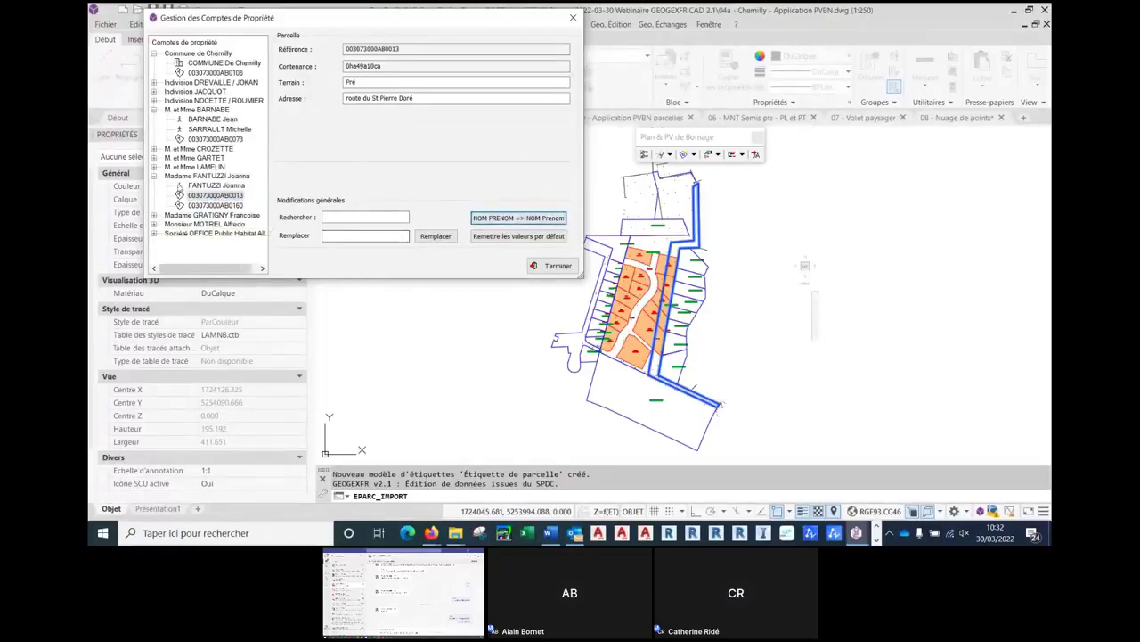
{"action": "left_click", "coordinate": [331, 217]}
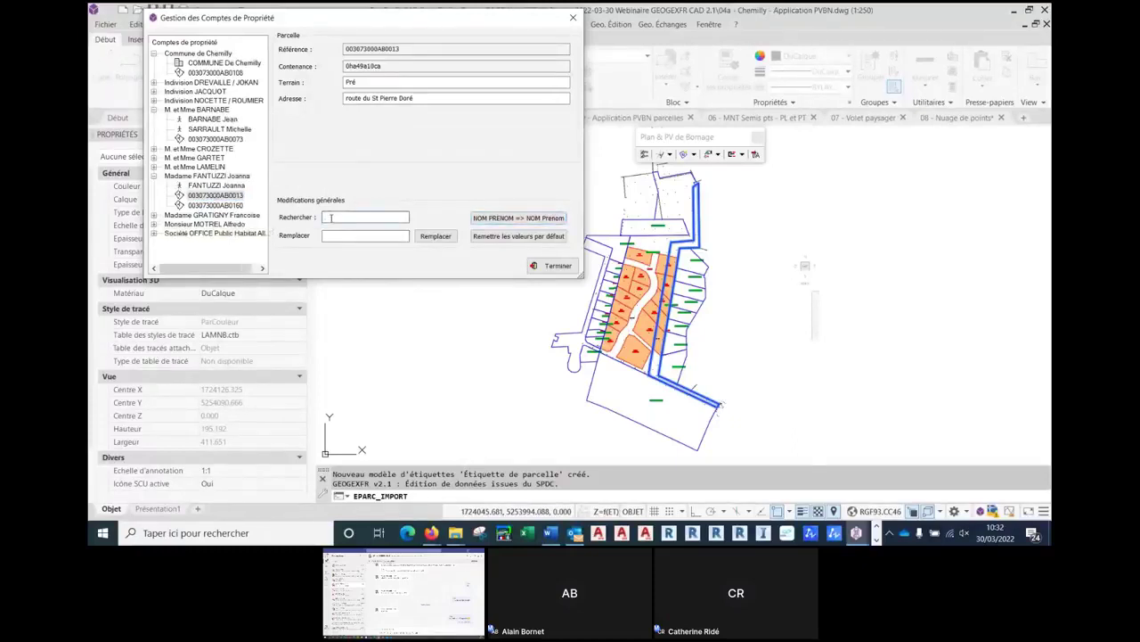
{"action": "type", "text": "Me"}
{"action": "left_click", "coordinate": [350, 237]}
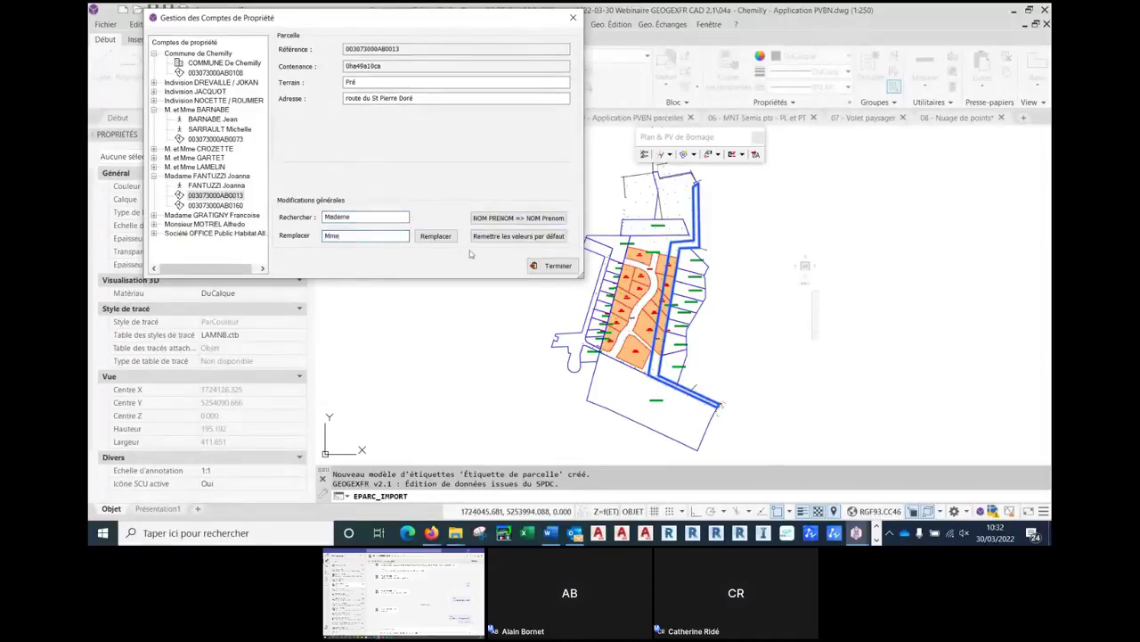
{"action": "left_click", "coordinate": [435, 235]}
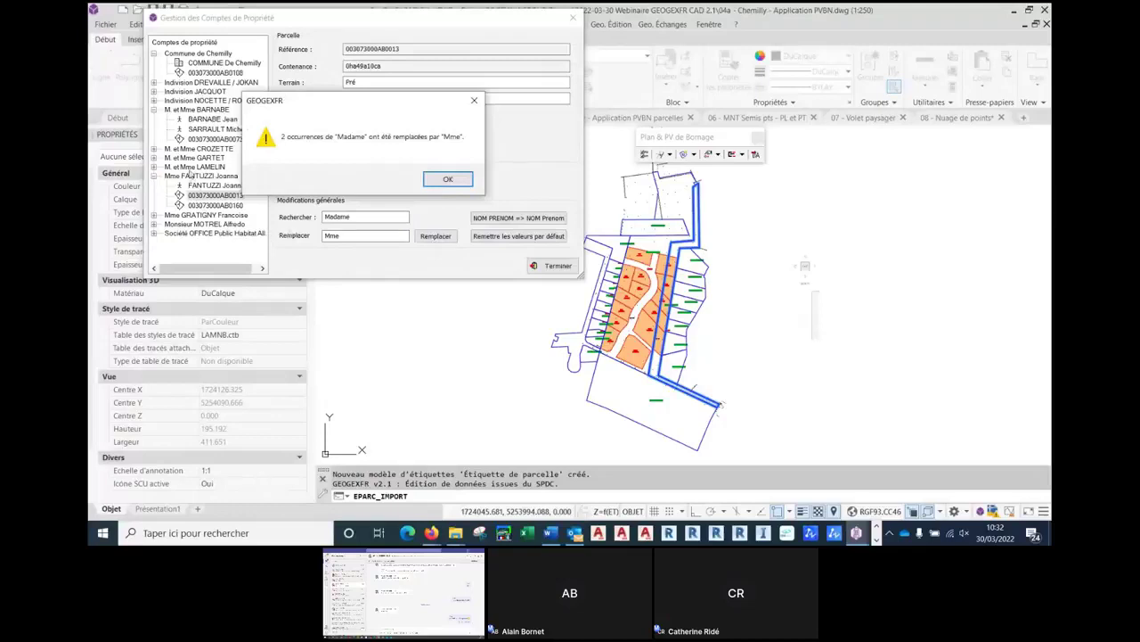
{"action": "left_click", "coordinate": [437, 180]}
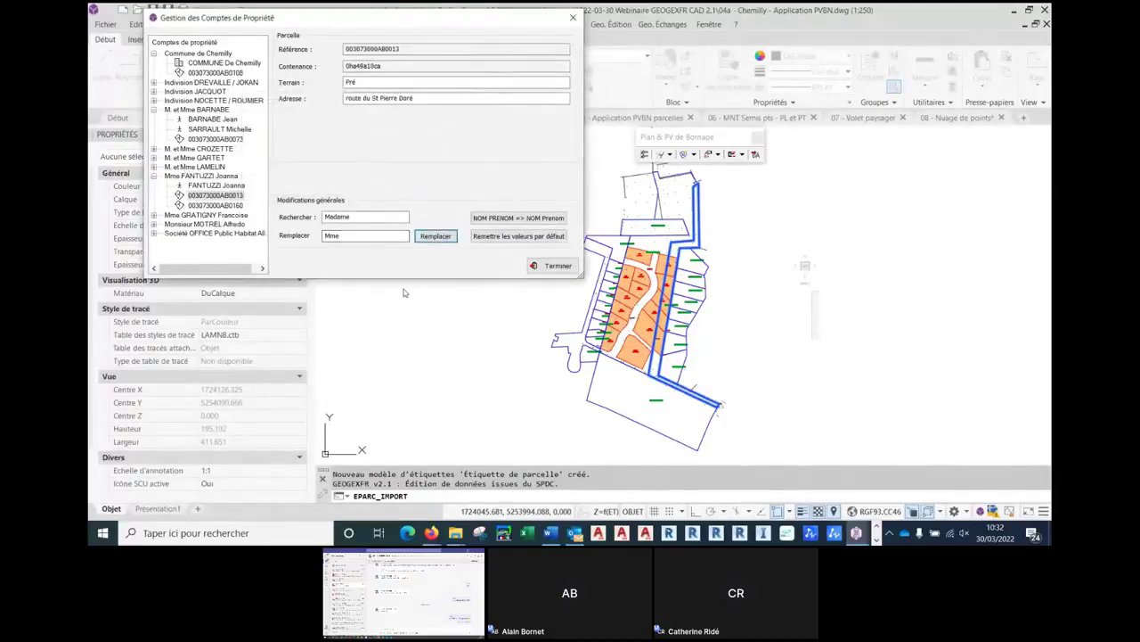
{"action": "left_click", "coordinate": [552, 265]}
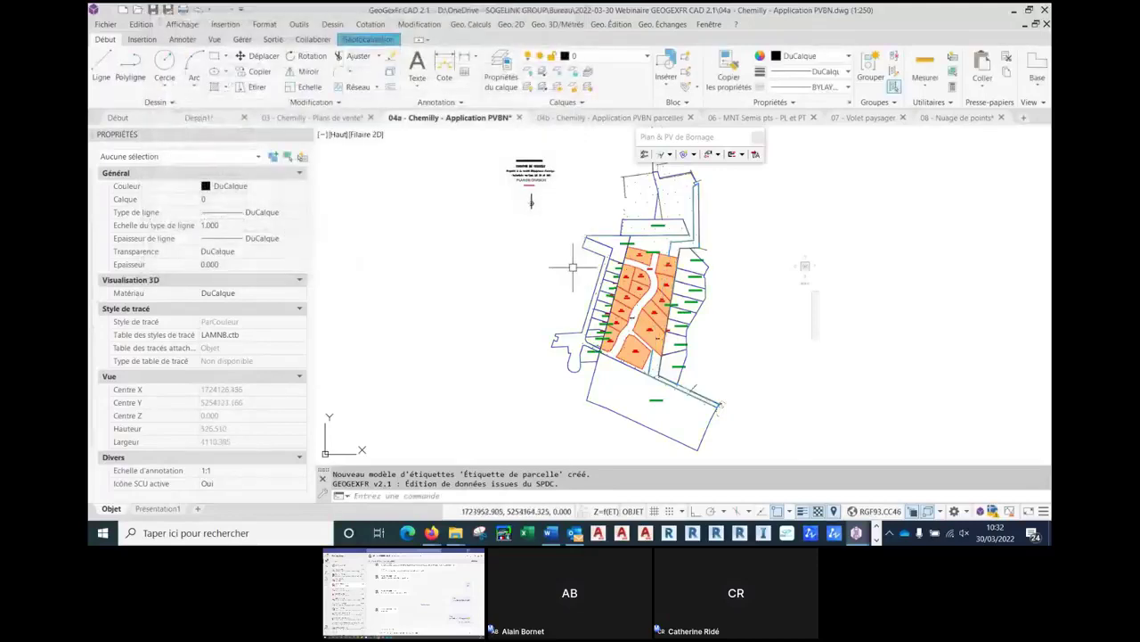
- Open the parties editor and set the quality of the party holding parcels AB 13 and AB 160 to Propriétaire
{"action": "left_click", "coordinate": [694, 155]}
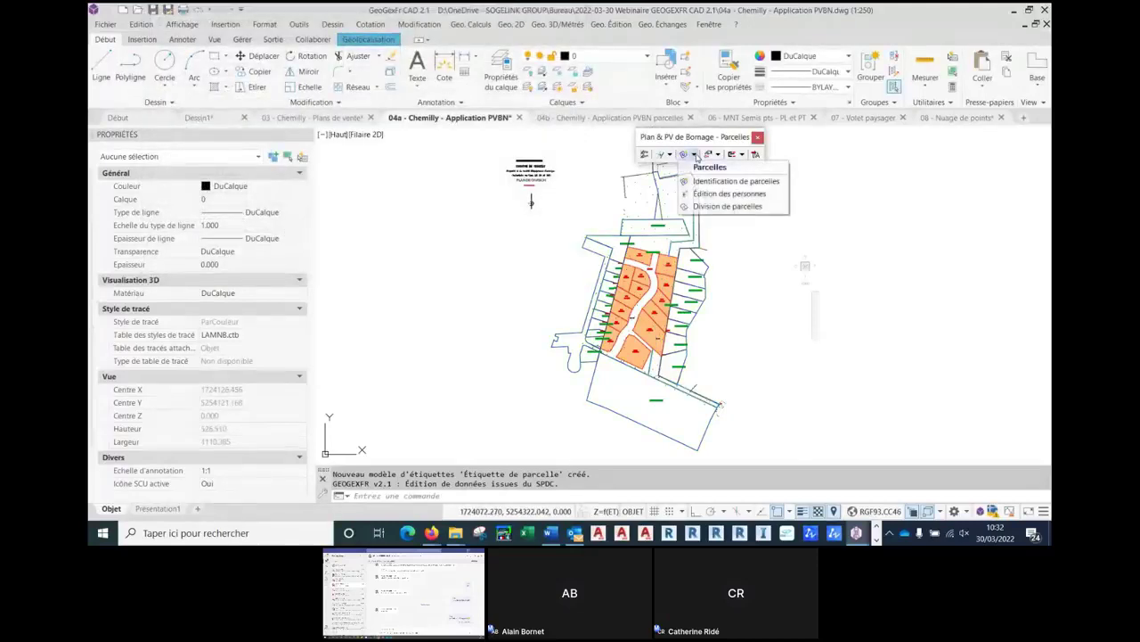
{"action": "left_click", "coordinate": [705, 195]}
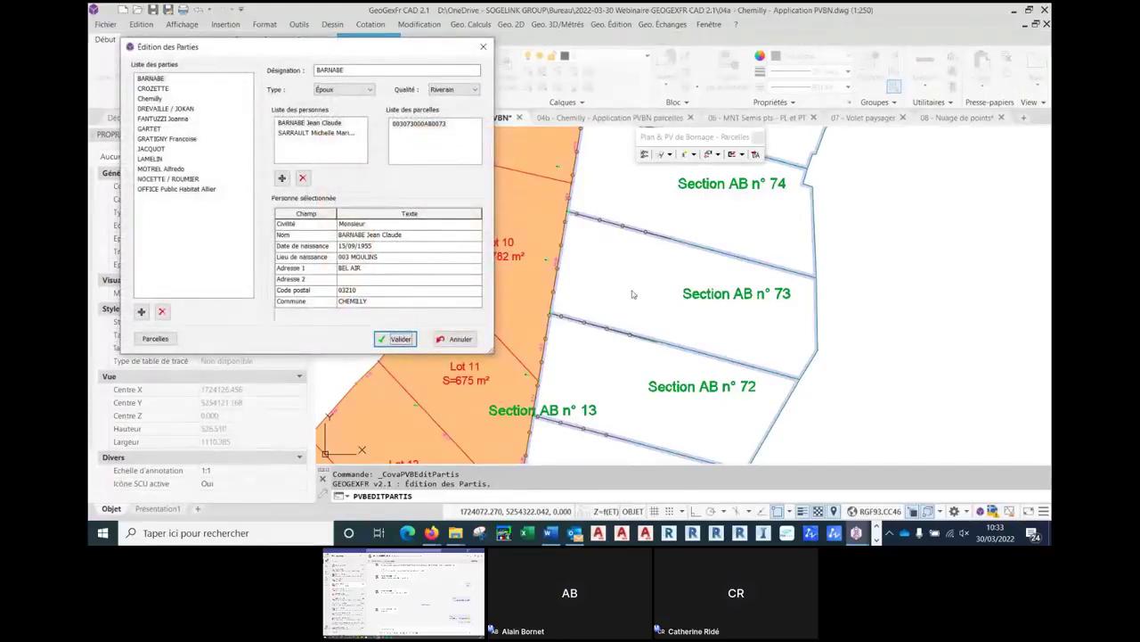
{"action": "scroll", "coordinate": [634, 294], "scroll_direction": "down", "scroll_amount": 5}
{"action": "middle_click_drag", "start_coordinate": [634, 290], "coordinate": [796, 316]}
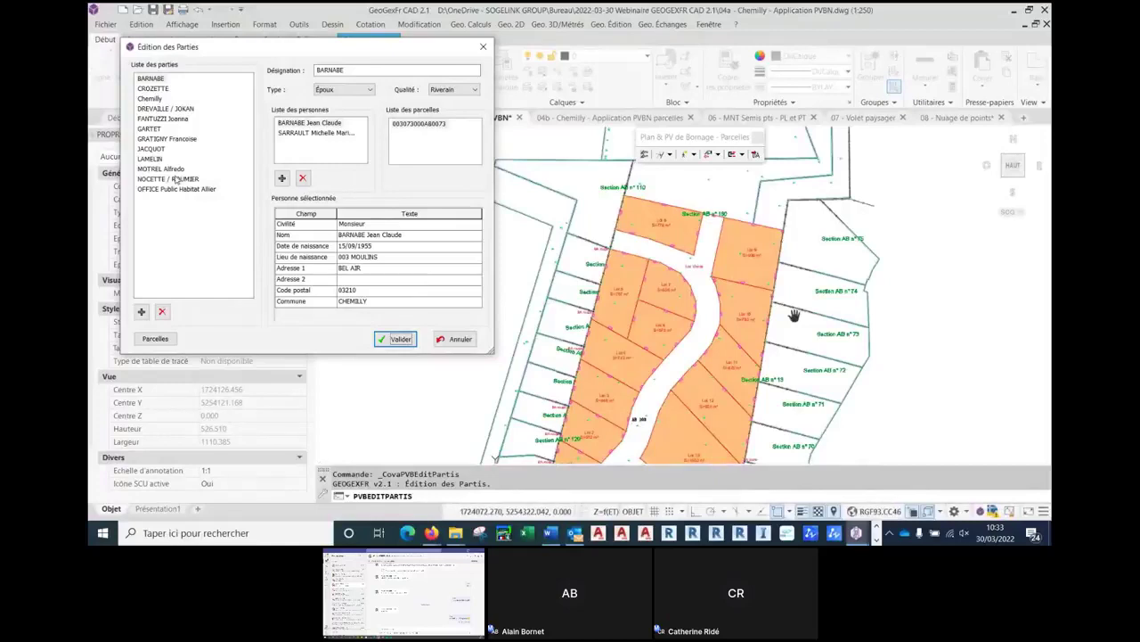
{"action": "left_click", "coordinate": [174, 119]}
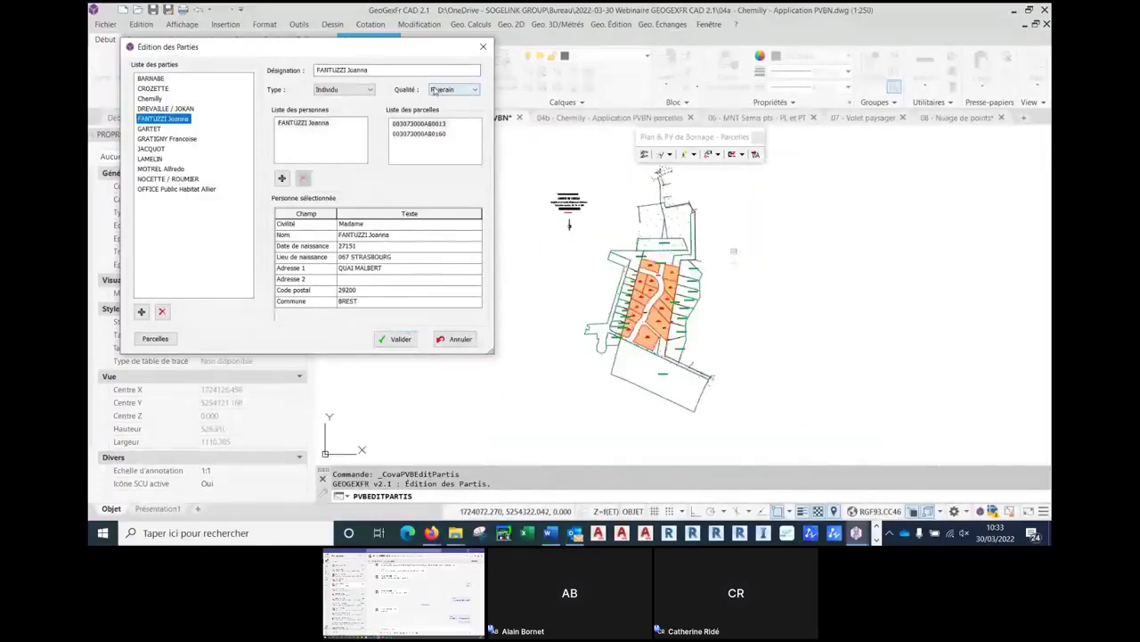
{"action": "left_click", "coordinate": [450, 90]}
{"action": "left_click", "coordinate": [441, 100]}
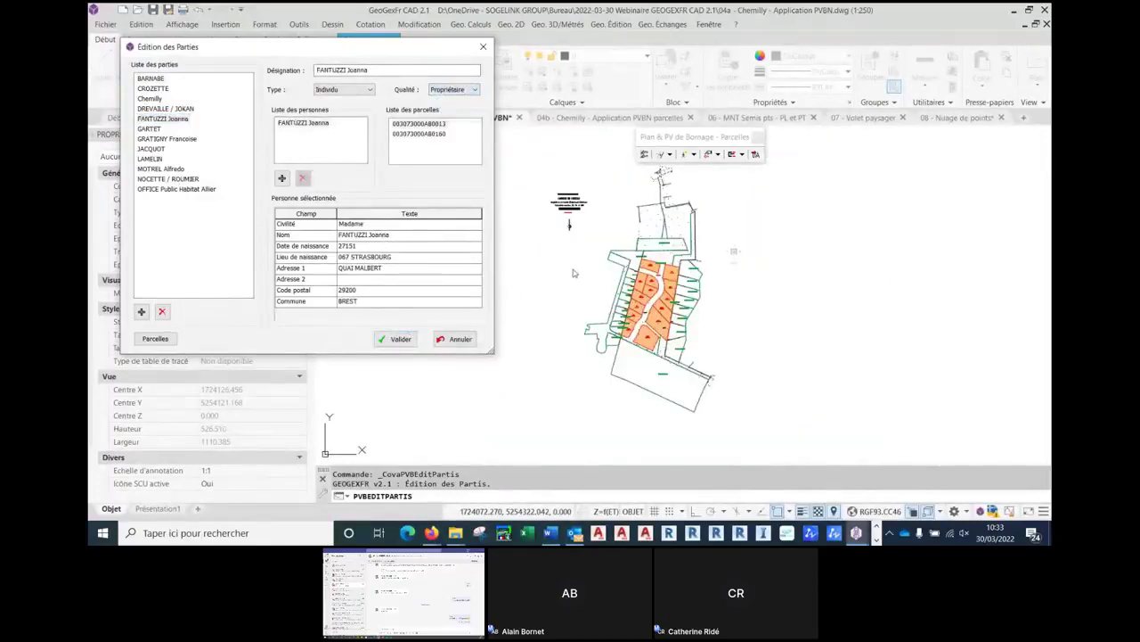
{"action": "scroll", "coordinate": [651, 279], "scroll_direction": "up", "scroll_amount": 2}
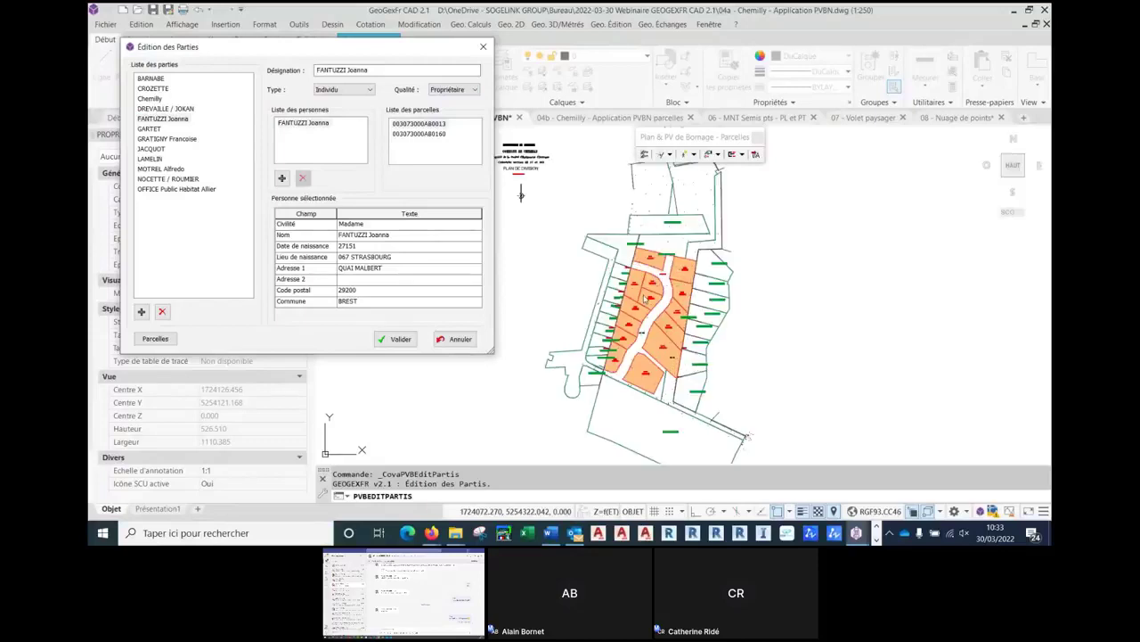
- Add a natural-person party, entering "M l'acquéreur" as both its designation and the person's name, and validate the parties
{"action": "left_click", "coordinate": [142, 313]}
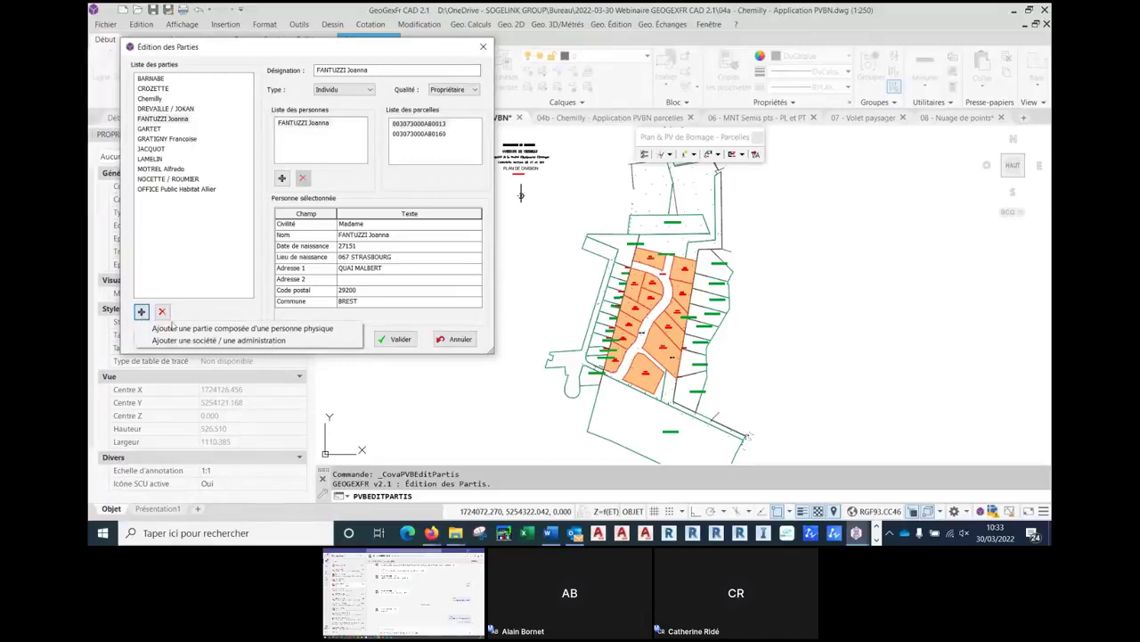
{"action": "left_click", "coordinate": [205, 328]}
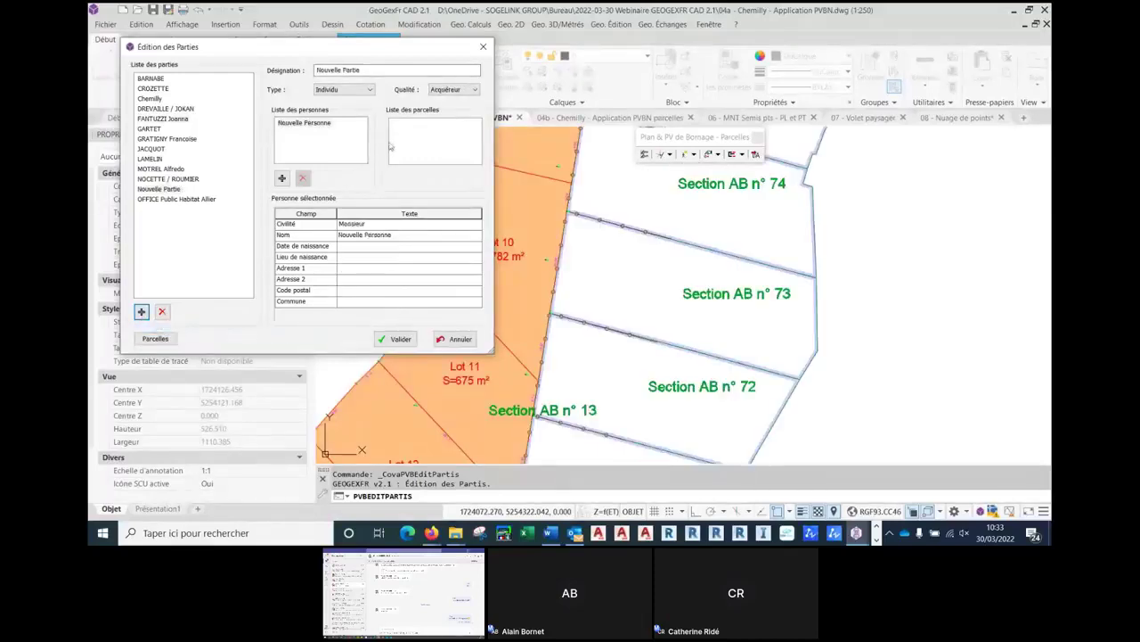
{"action": "triple_click", "coordinate": [396, 69]}
{"action": "type", "text": "M l'acquéreur"}
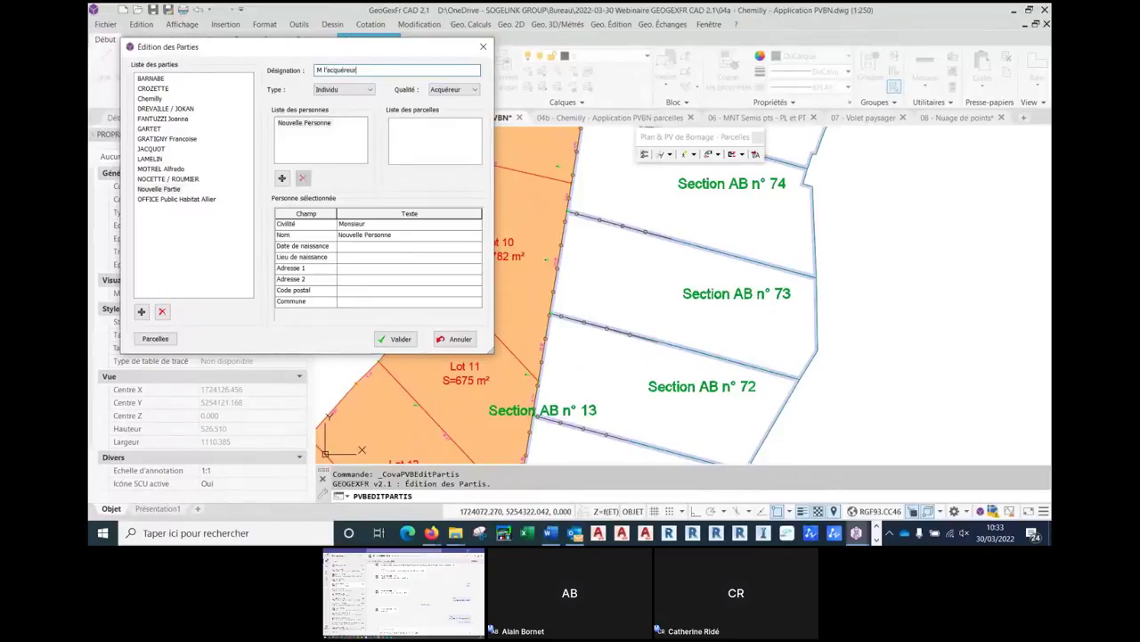
{"action": "left_click_drag", "start_coordinate": [376, 71], "coordinate": [237, 70]}
{"action": "key", "text": "ctrl+c"}
{"action": "left_click", "coordinate": [378, 224]}
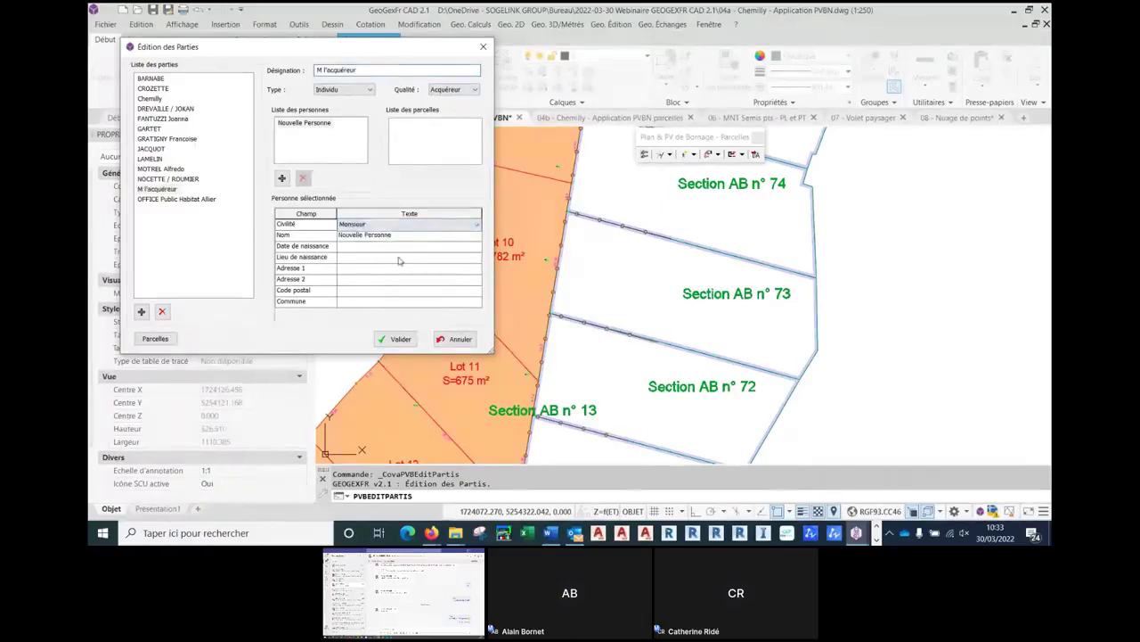
{"action": "left_click", "coordinate": [401, 235]}
{"action": "key", "text": "ctrl+v"}
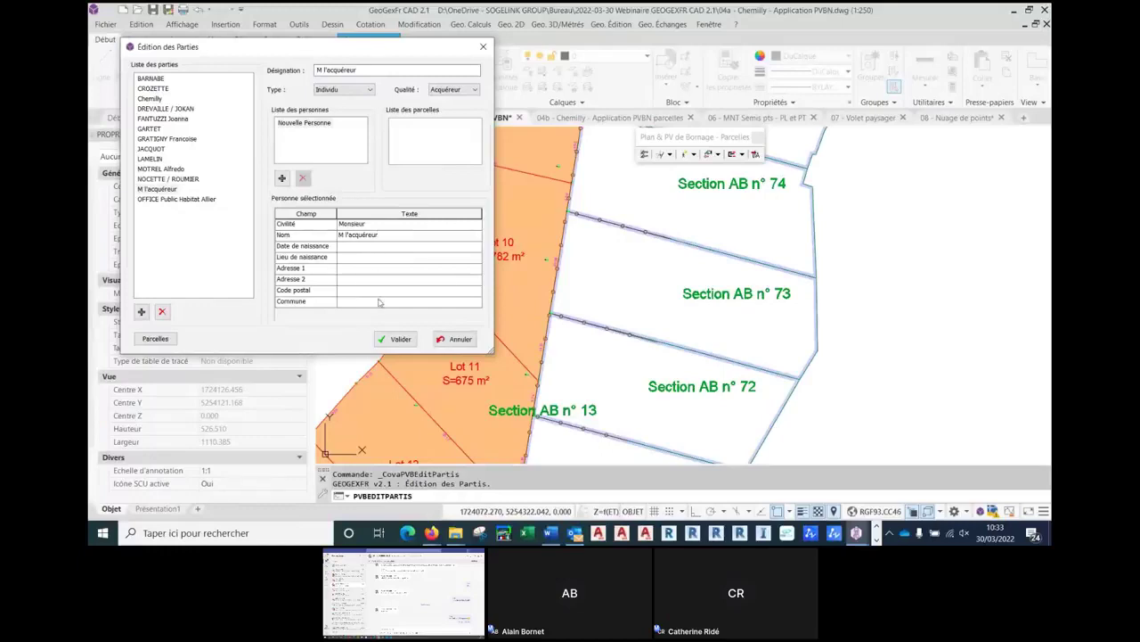
{"action": "left_click", "coordinate": [403, 341]}
- Start a parcel division using all objects on the PVBN lots contours layer as the new limits
{"action": "left_click", "coordinate": [693, 156]}
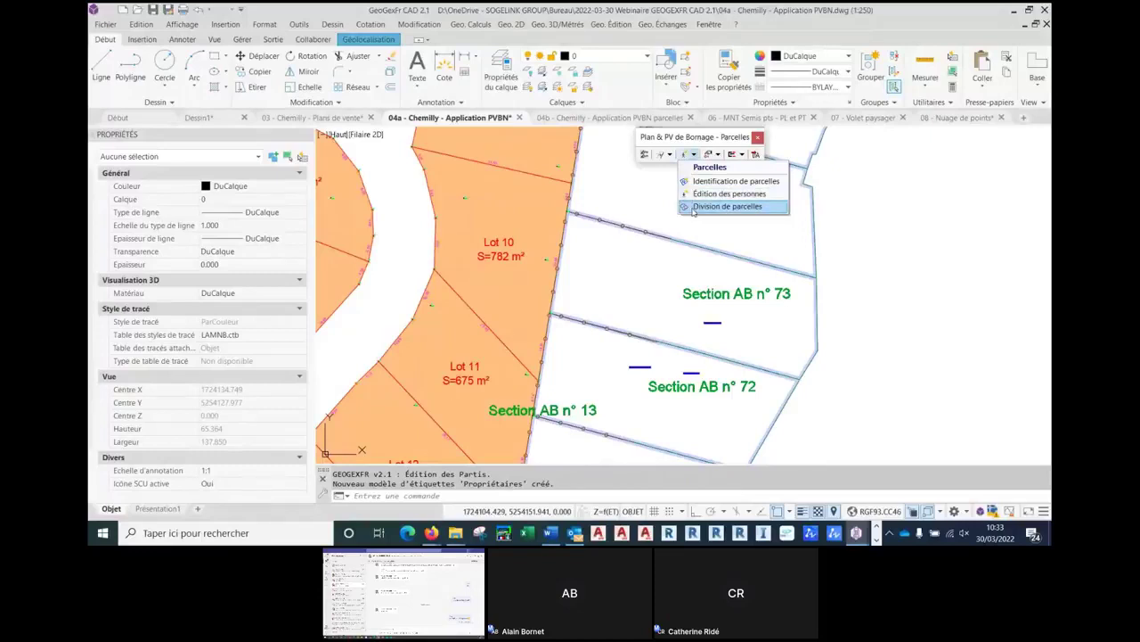
{"action": "left_click", "coordinate": [727, 206]}
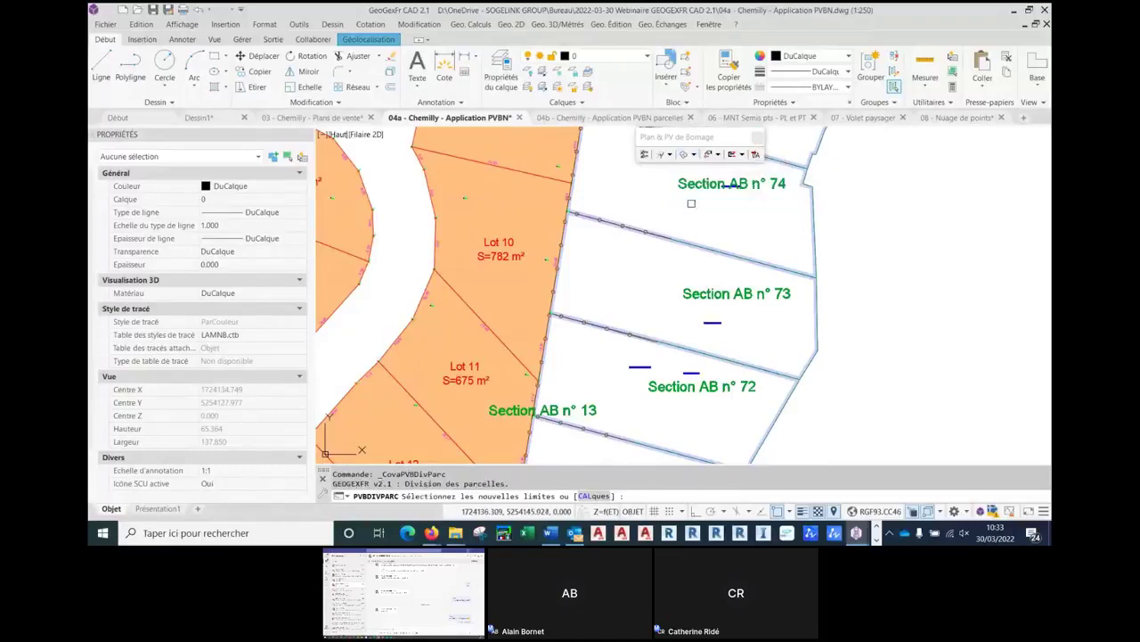
{"action": "scroll", "coordinate": [626, 210], "scroll_direction": "down", "scroll_amount": 3}
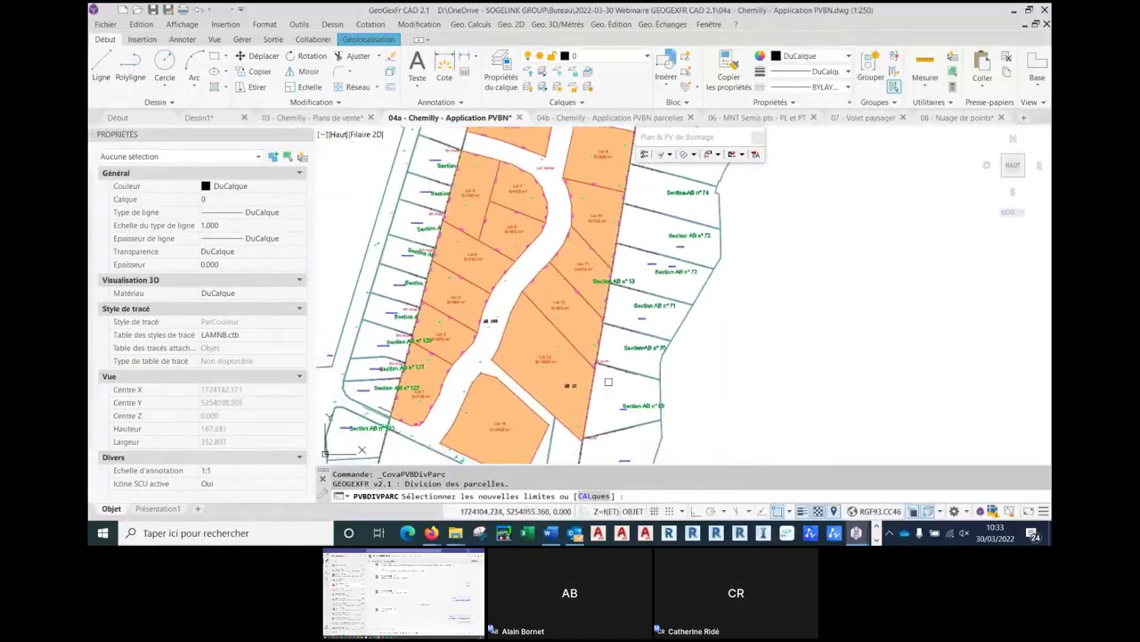
{"action": "type", "text": "CAL"}
{"action": "key", "text": "Return"}
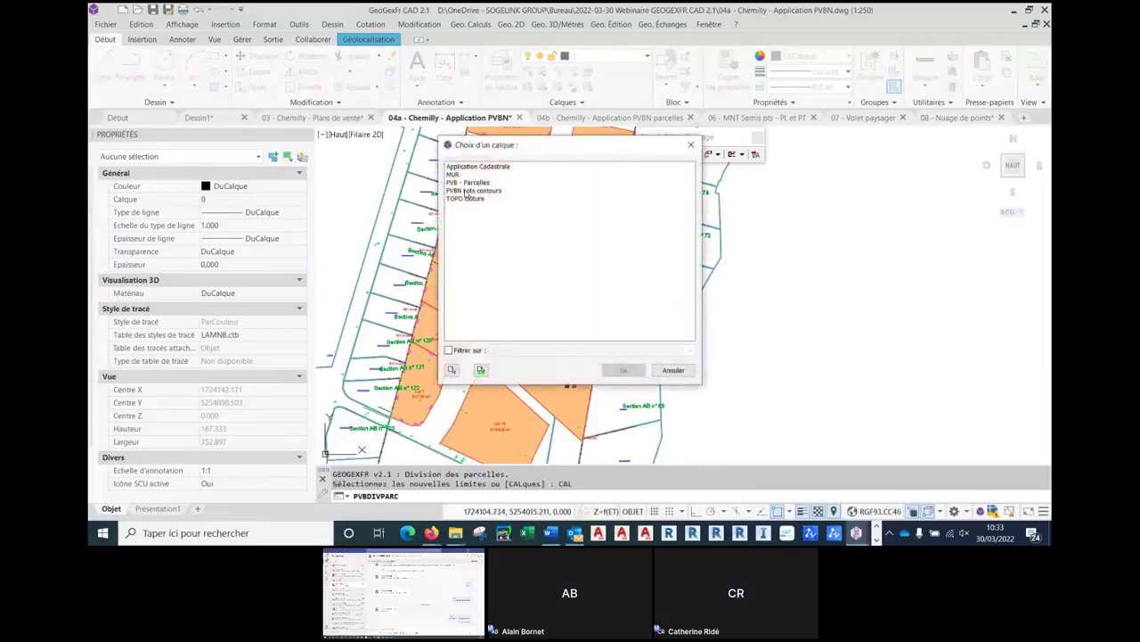
{"action": "left_click", "coordinate": [465, 191]}
{"action": "left_click", "coordinate": [623, 370]}
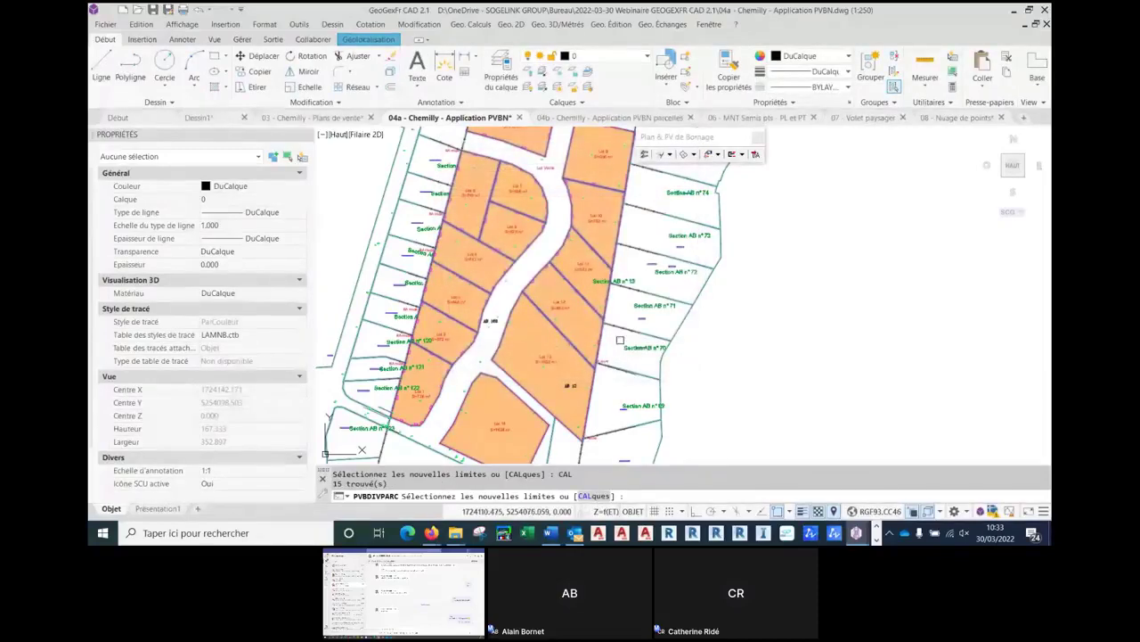
{"action": "key", "text": "Return"}
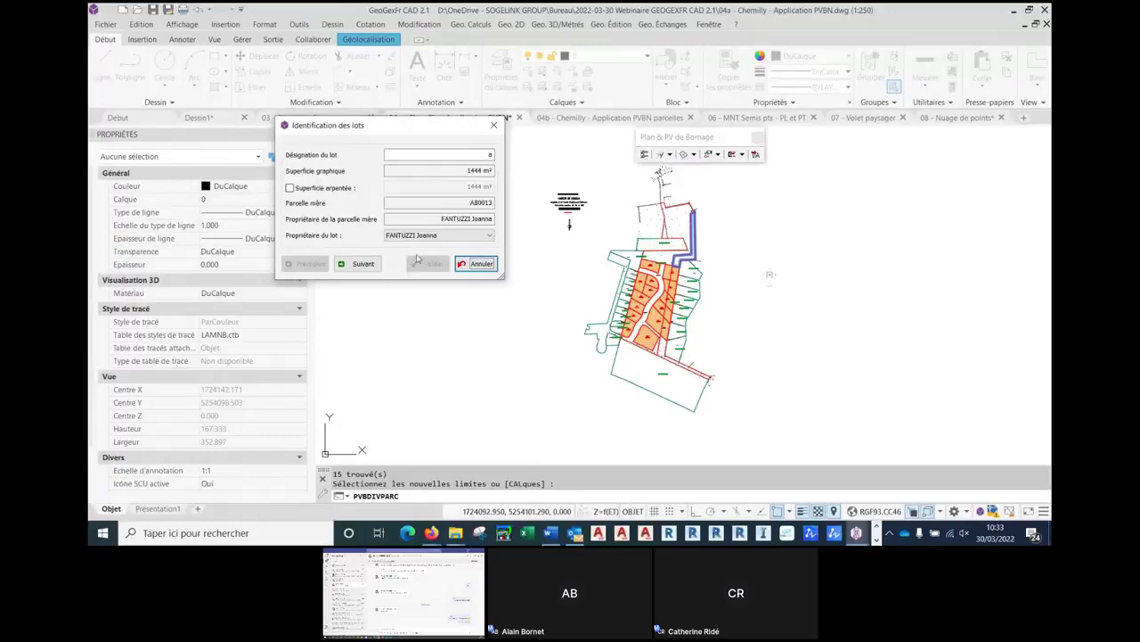
- Go through the lots to lot j of parent parcel AB0160 and set its owner to M l'acquéreur
{"action": "left_click", "coordinate": [360, 263]}
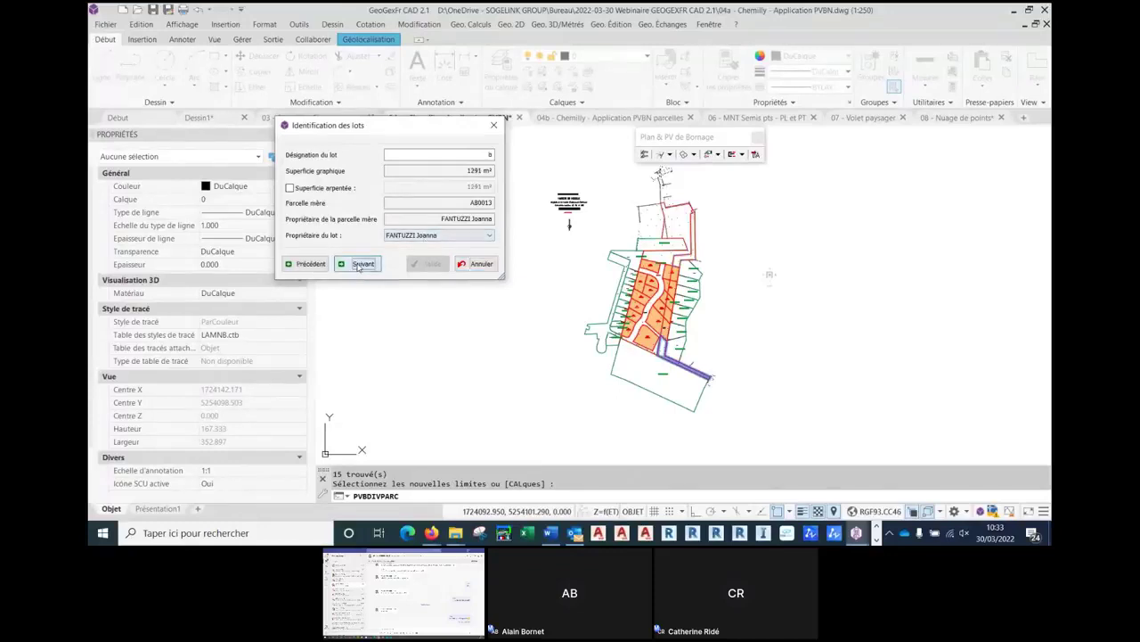
{"action": "left_click", "coordinate": [360, 264]}
{"action": "left_click", "coordinate": [360, 264]}
{"action": "left_click", "coordinate": [360, 264]}
{"action": "left_click", "coordinate": [360, 264]}
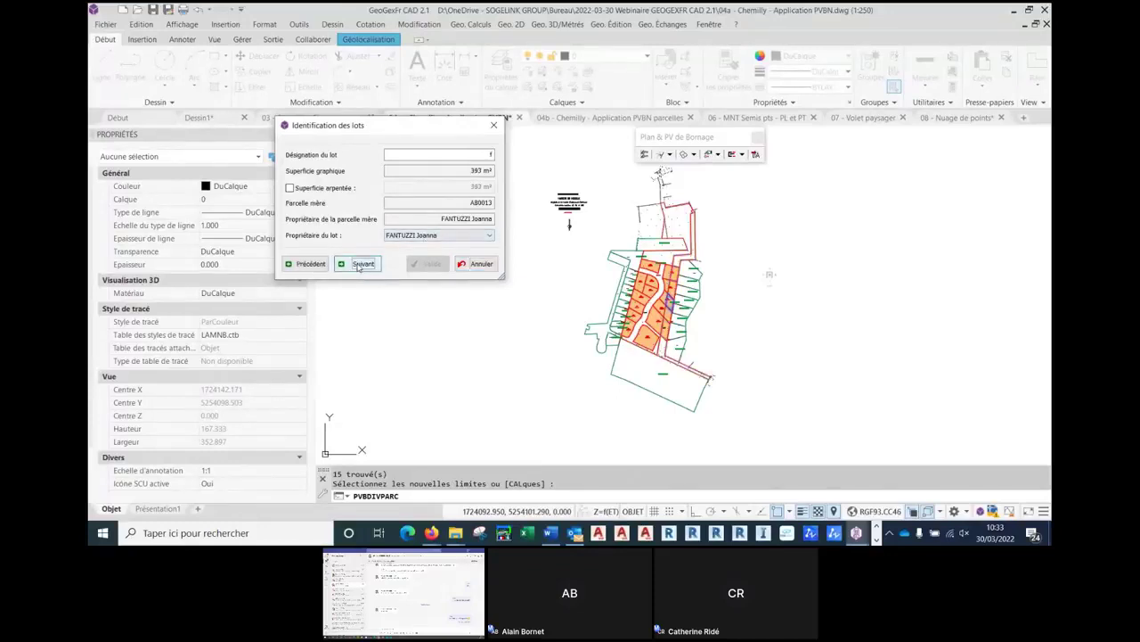
{"action": "left_click", "coordinate": [360, 263]}
{"action": "left_click", "coordinate": [360, 263]}
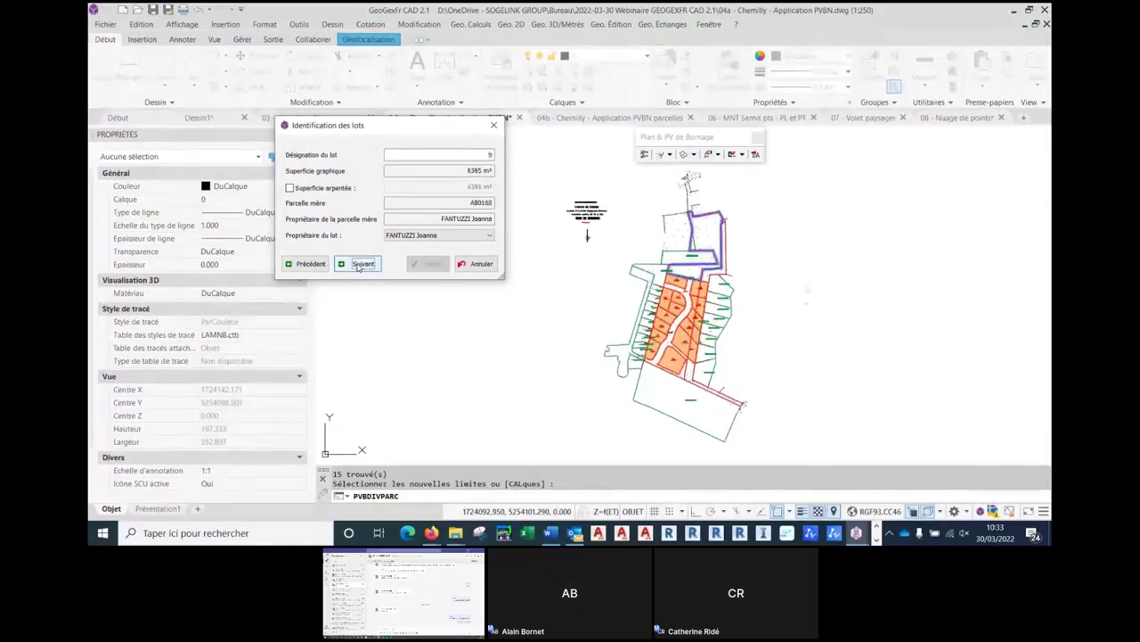
{"action": "left_click", "coordinate": [360, 264]}
{"action": "left_click", "coordinate": [360, 264]}
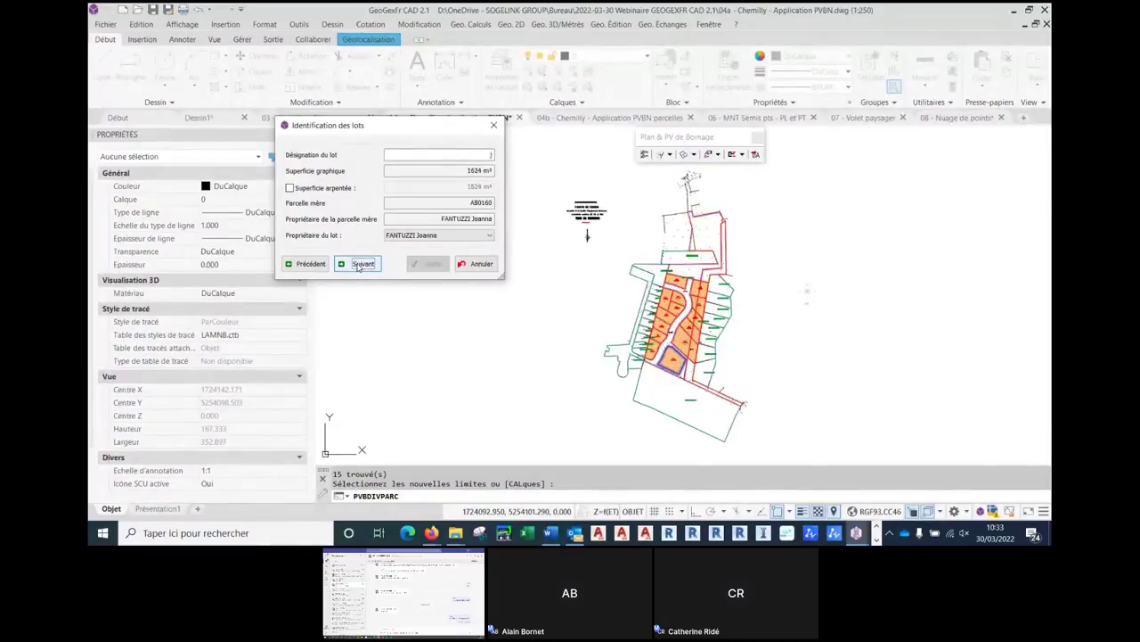
{"action": "left_click", "coordinate": [424, 235]}
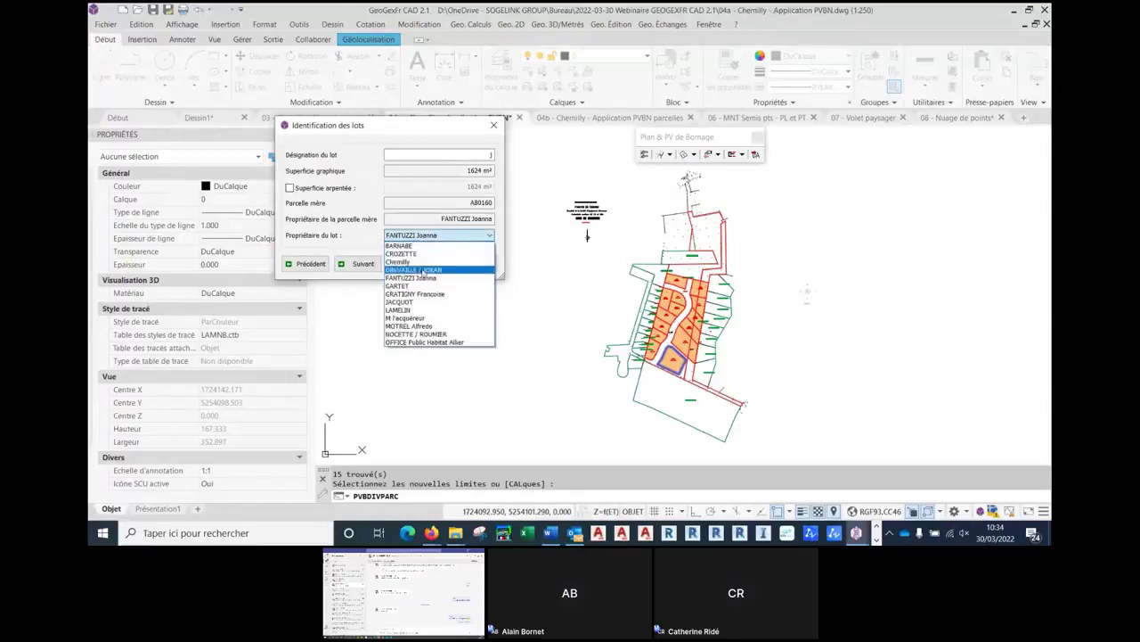
{"action": "left_click", "coordinate": [421, 319]}
- Go through the remaining lots up to lot w, keeping their proposed owners, and validate the lot identification
{"action": "left_click", "coordinate": [361, 264]}
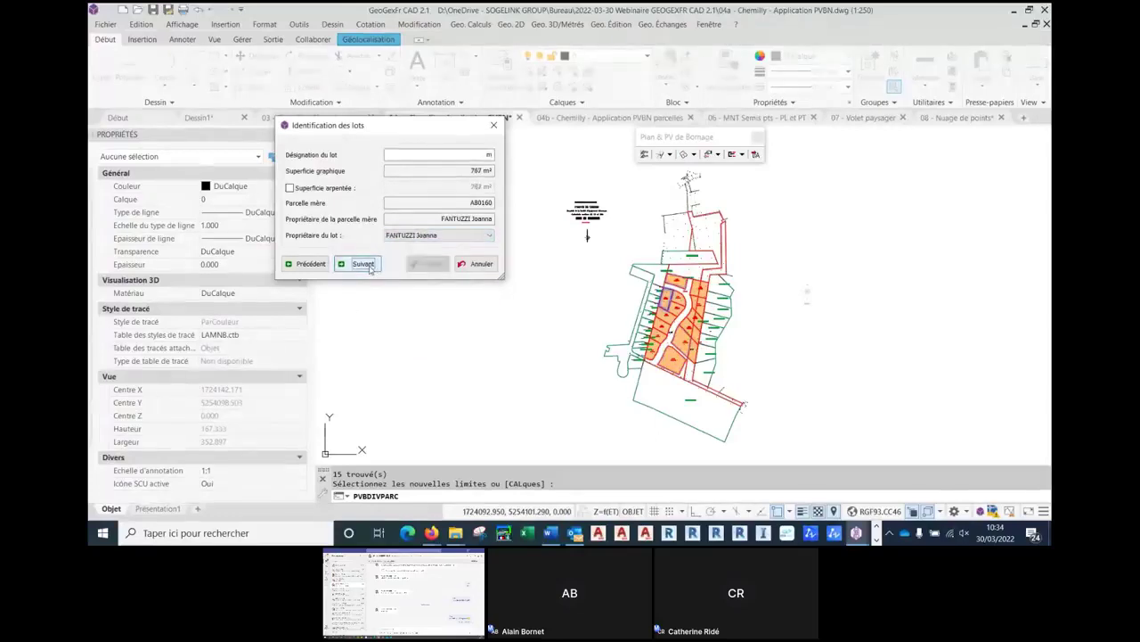
{"action": "left_click", "coordinate": [363, 264]}
{"action": "left_click", "coordinate": [366, 263]}
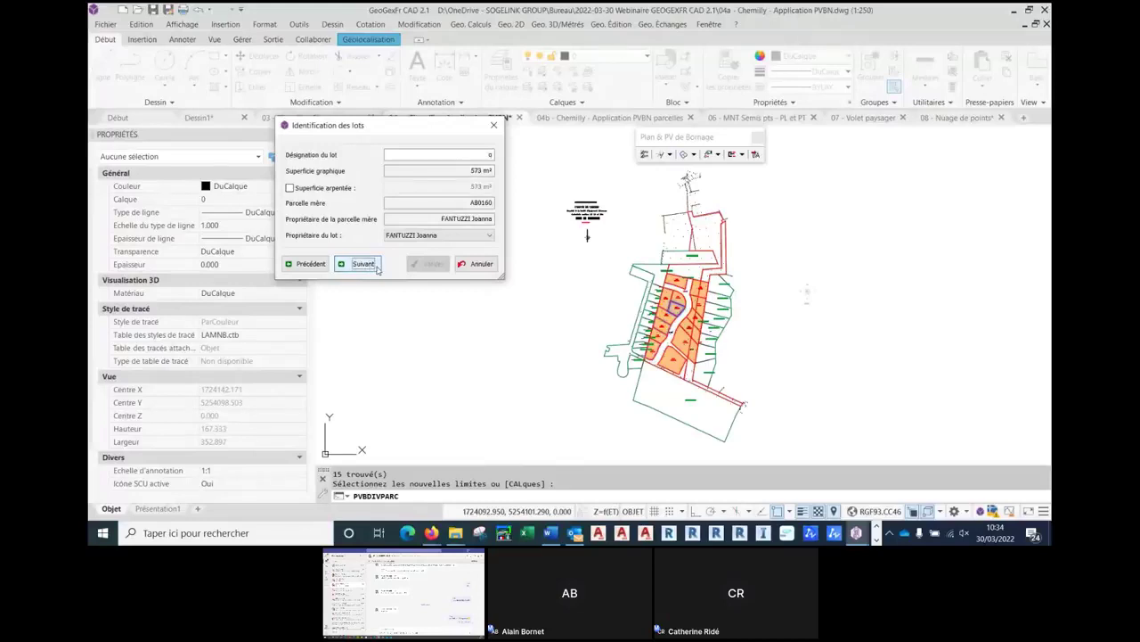
{"action": "left_click", "coordinate": [376, 266]}
{"action": "left_click", "coordinate": [372, 266]}
{"action": "left_click", "coordinate": [369, 266]}
{"action": "left_click", "coordinate": [369, 264]}
{"action": "left_click", "coordinate": [370, 266]}
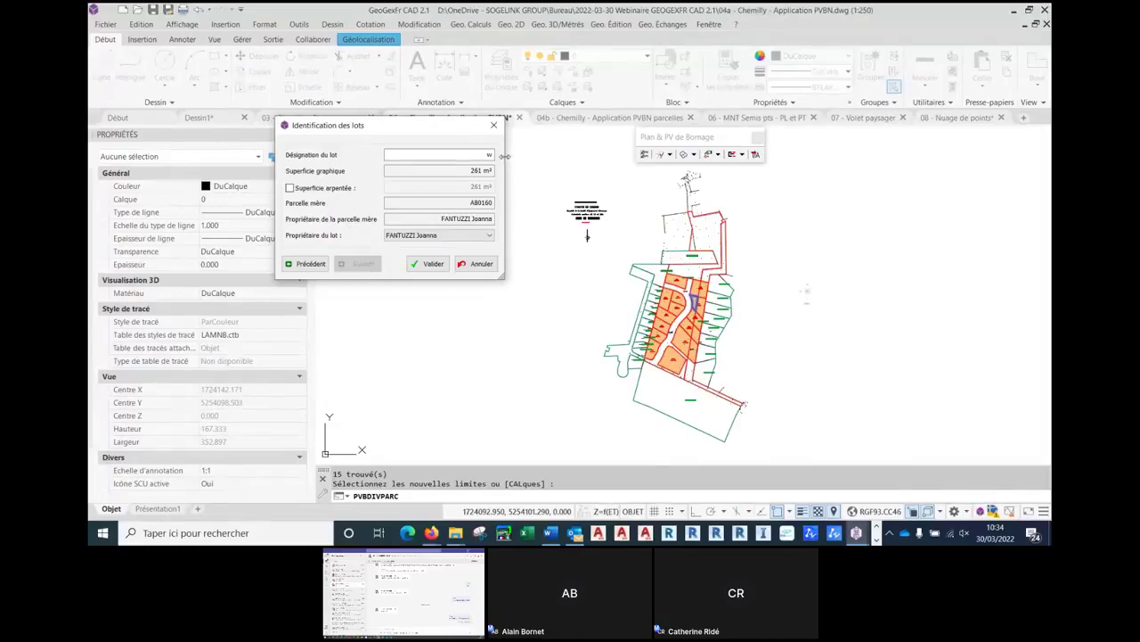
{"action": "left_click", "coordinate": [429, 263]}
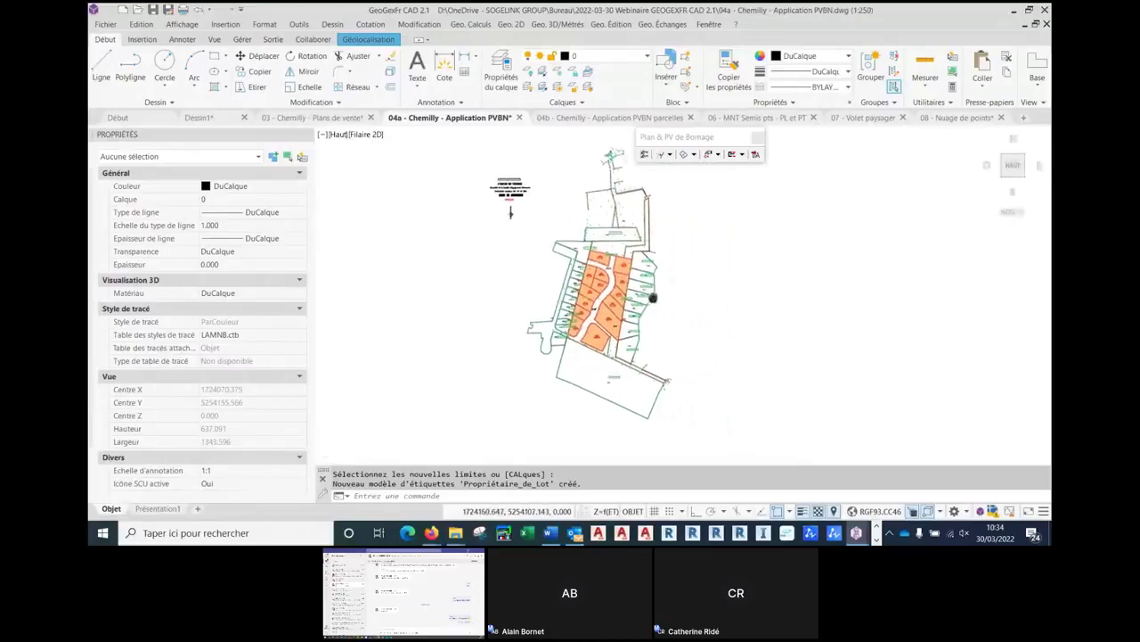
- Examine the properties of the old boundary marker block at the corner where parcel AB 123 meets the subdivision
{"action": "middle_click_drag", "start_coordinate": [766, 222], "coordinate": [681, 198]}
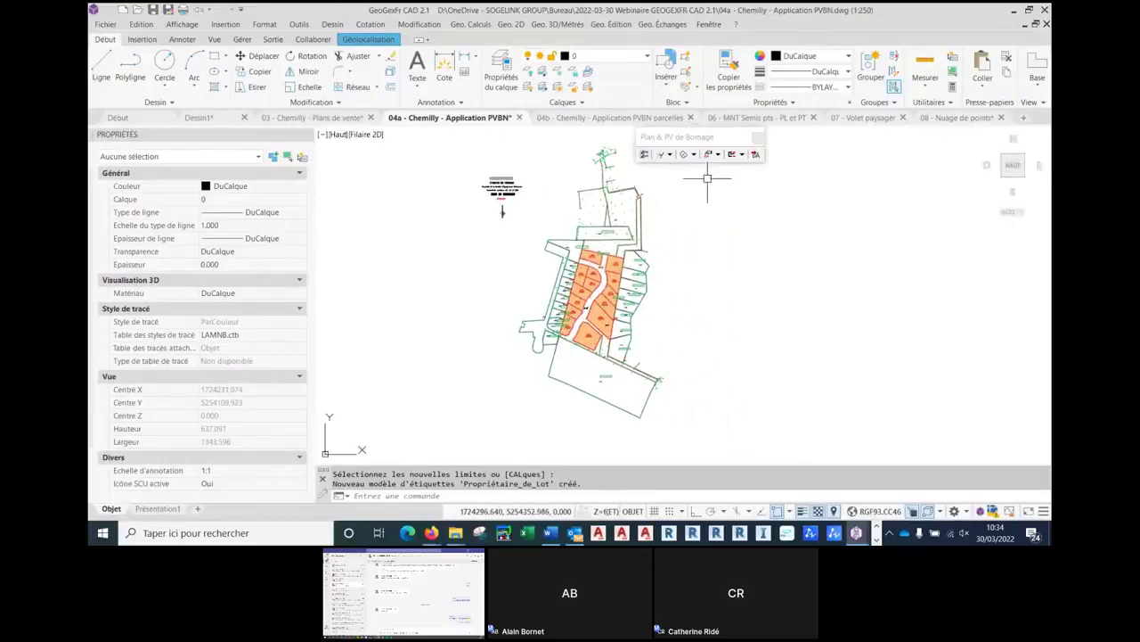
{"action": "scroll", "coordinate": [587, 279], "scroll_direction": "up", "scroll_amount": 6}
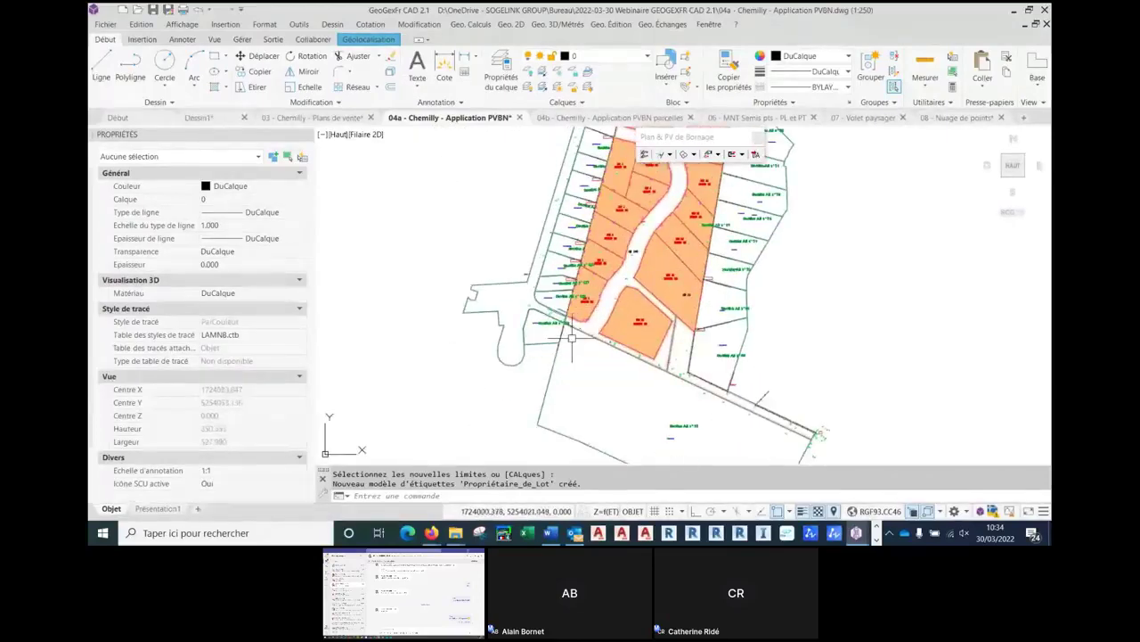
{"action": "scroll", "coordinate": [563, 319], "scroll_direction": "up", "scroll_amount": 3}
{"action": "left_click", "coordinate": [517, 314]}
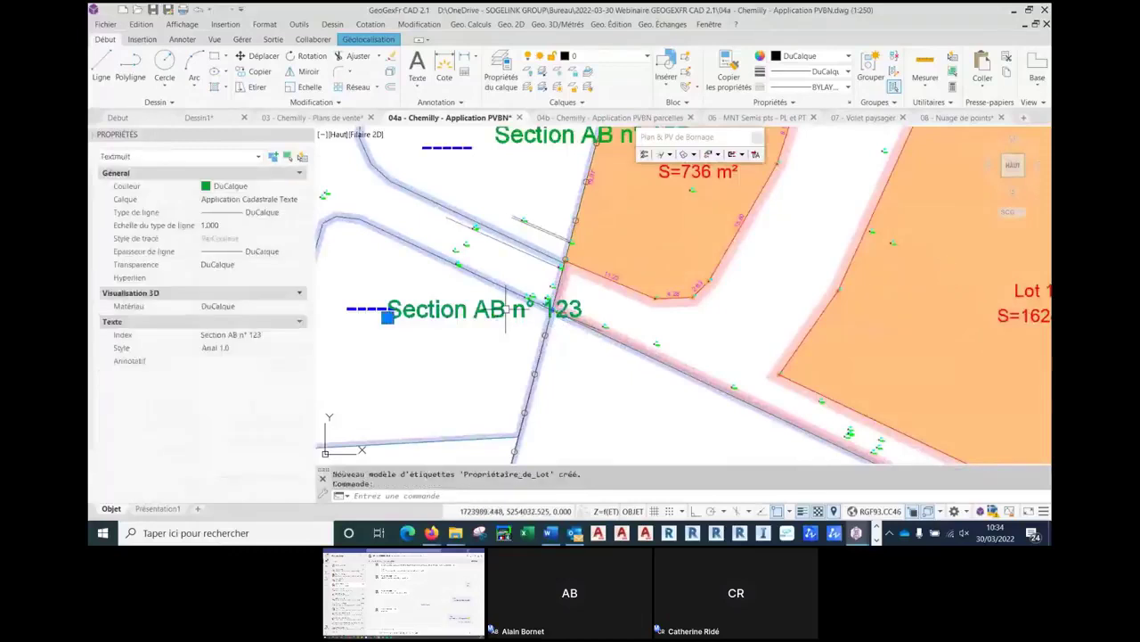
{"action": "left_click", "coordinate": [389, 316]}
{"action": "scroll", "coordinate": [590, 314], "scroll_direction": "up", "scroll_amount": 5}
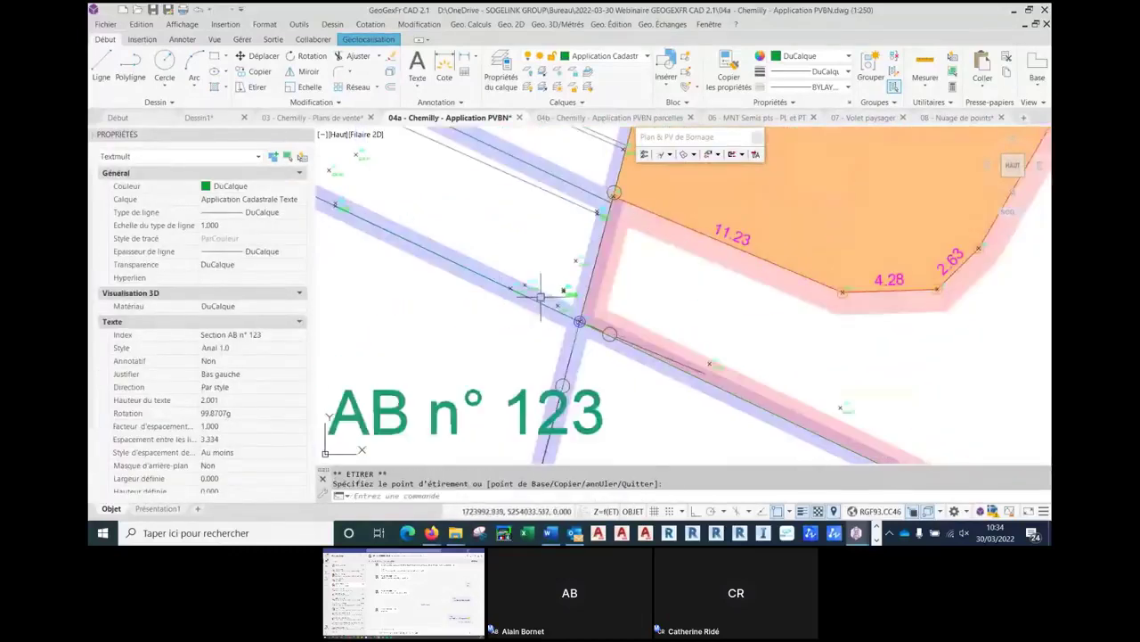
{"action": "key", "text": "Escape"}
{"action": "left_click", "coordinate": [559, 340]}
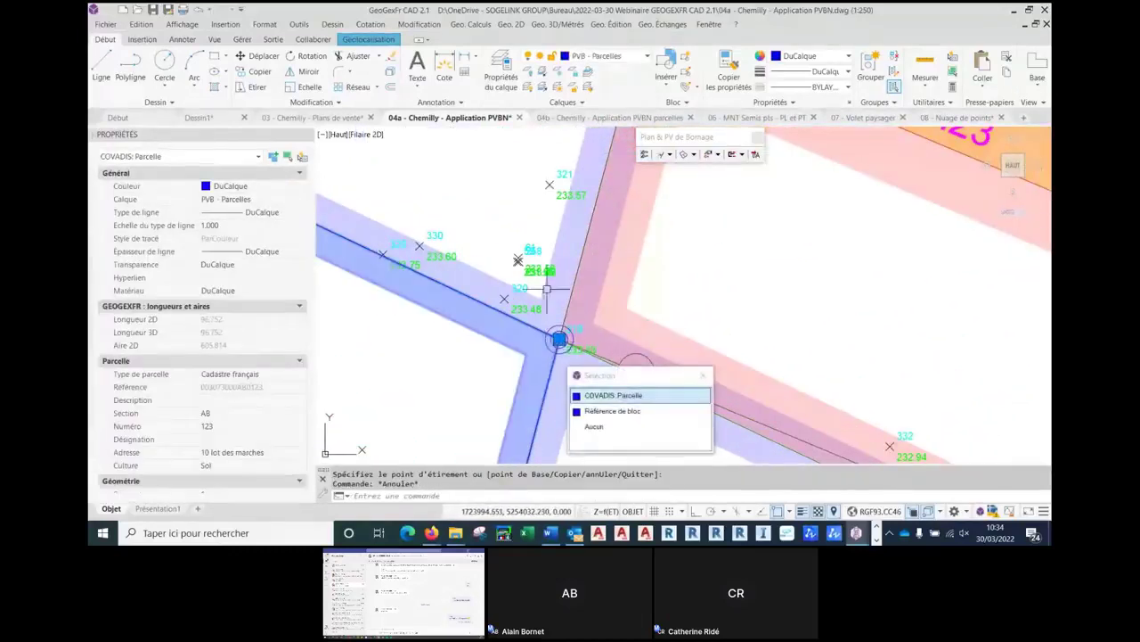
{"action": "left_click", "coordinate": [604, 410]}
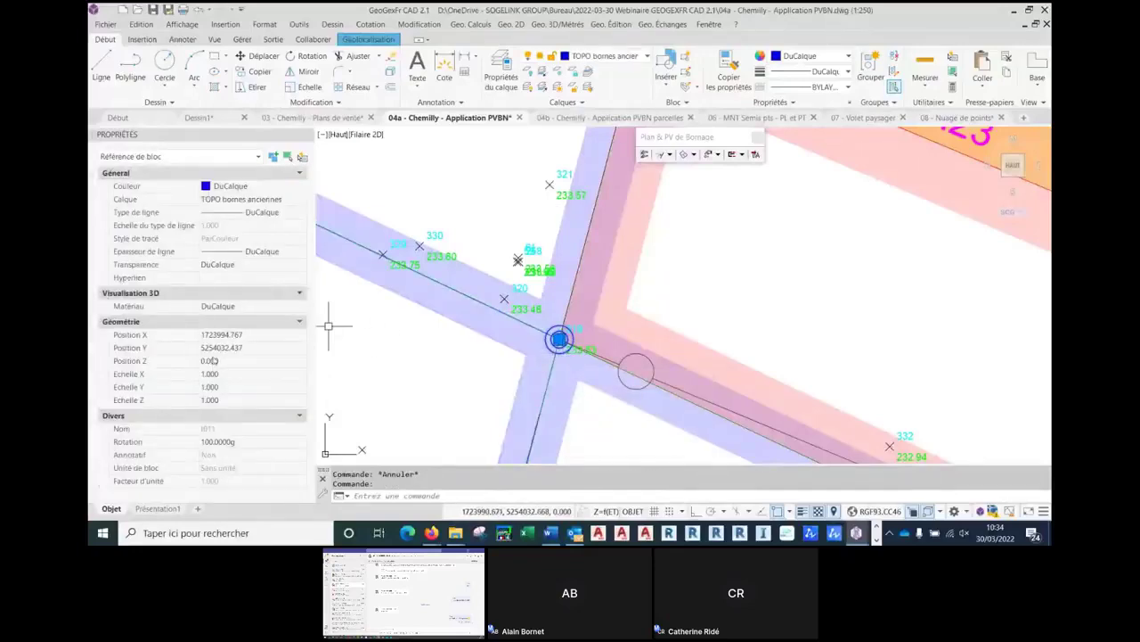
{"action": "key", "text": "Escape"}
- Examine the properties of the new boundary marker block beside the 0.50 dimension at the north-east corner of Lot 9
{"action": "scroll", "coordinate": [739, 305], "scroll_direction": "down", "scroll_amount": 6}
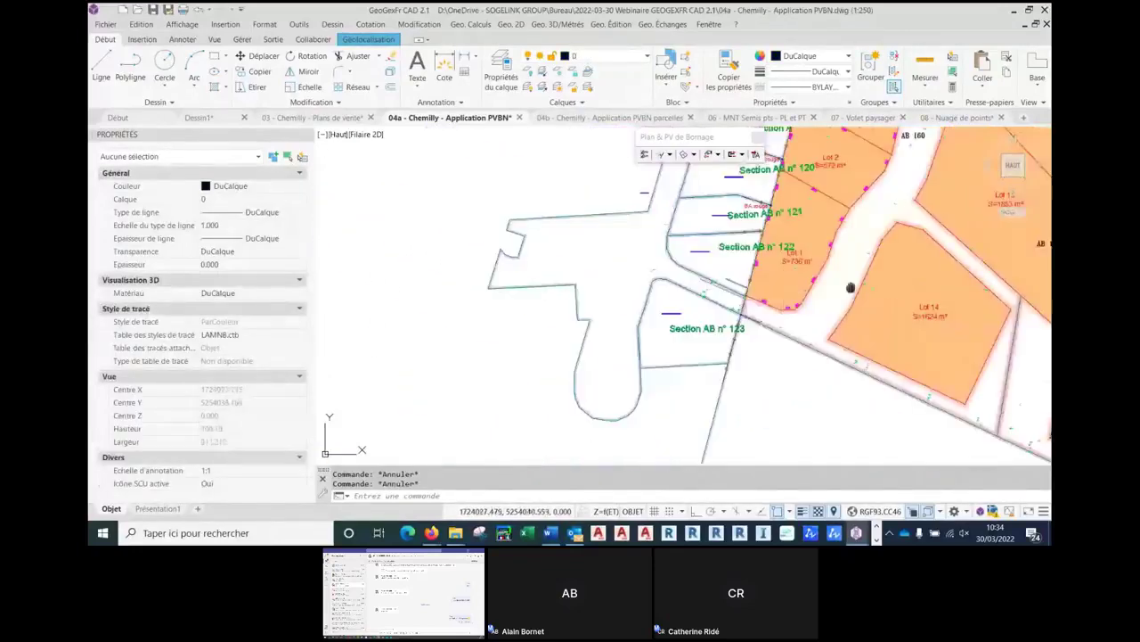
{"action": "scroll", "coordinate": [734, 248], "scroll_direction": "up", "scroll_amount": 10}
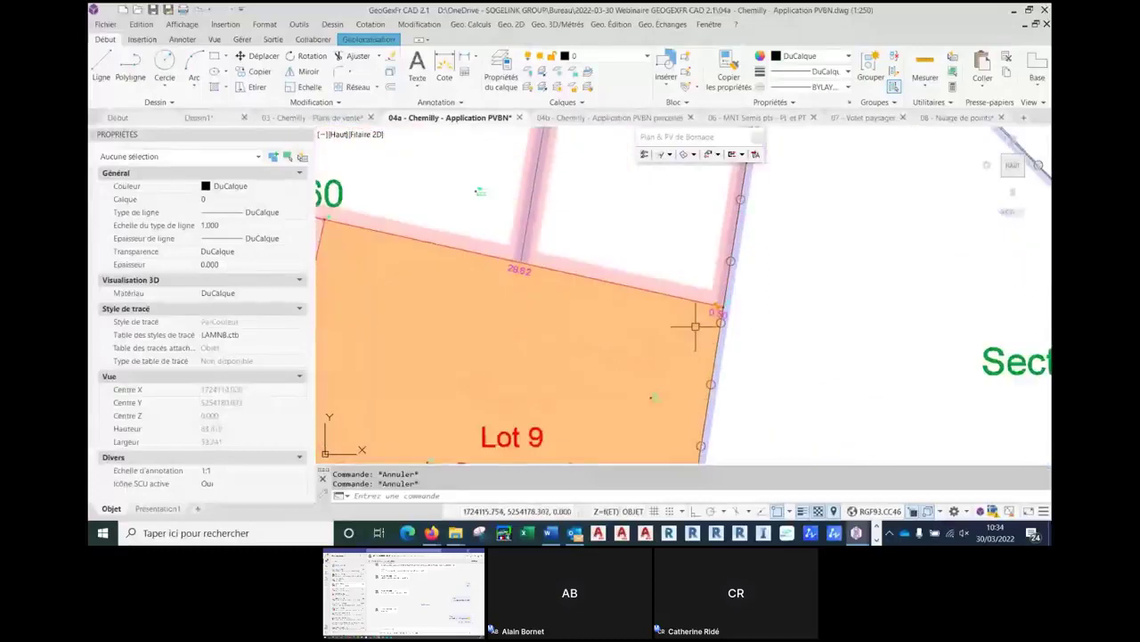
{"action": "left_click", "coordinate": [775, 254]}
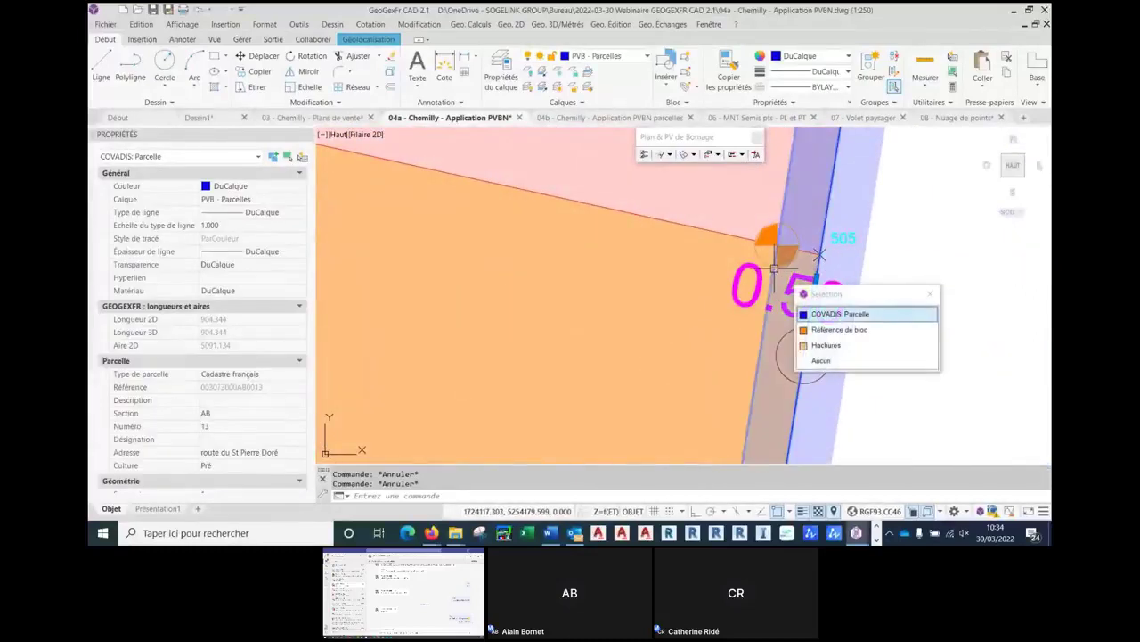
{"action": "key", "text": "Escape"}
{"action": "left_click", "coordinate": [774, 243]}
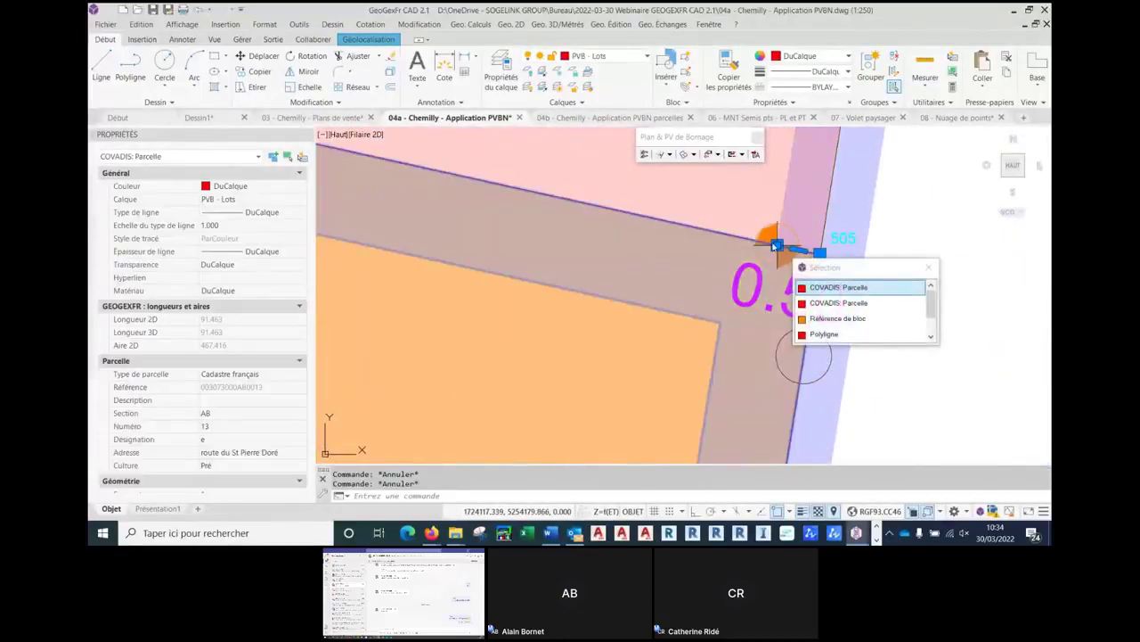
{"action": "key", "text": "Escape"}
{"action": "left_click", "coordinate": [773, 243]}
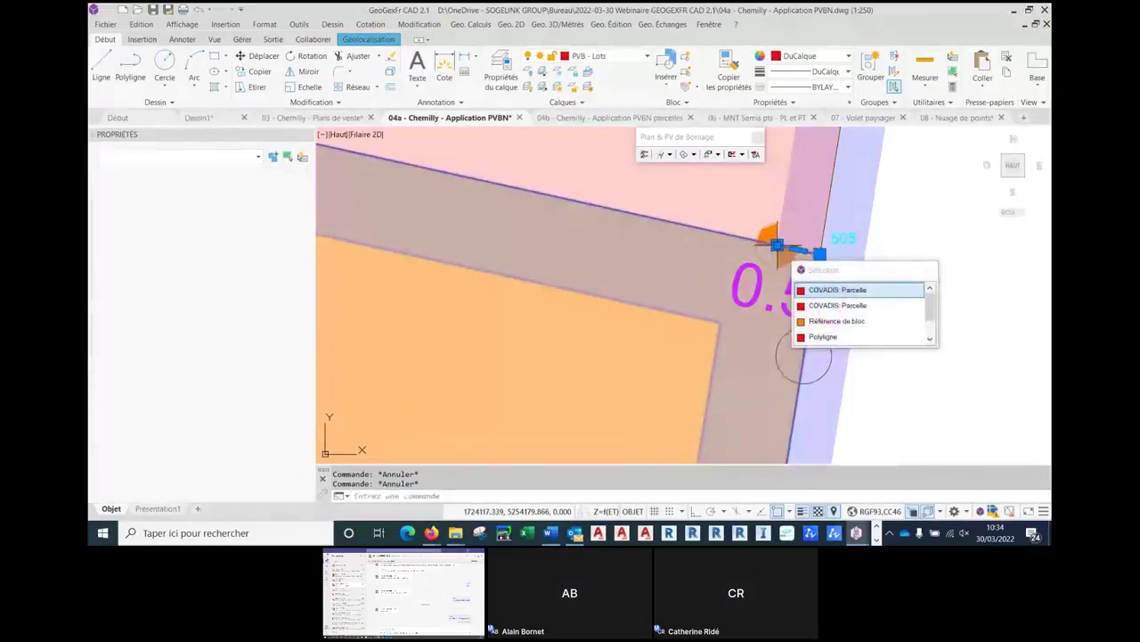
{"action": "key", "text": "Escape"}
{"action": "left_click", "coordinate": [776, 239]}
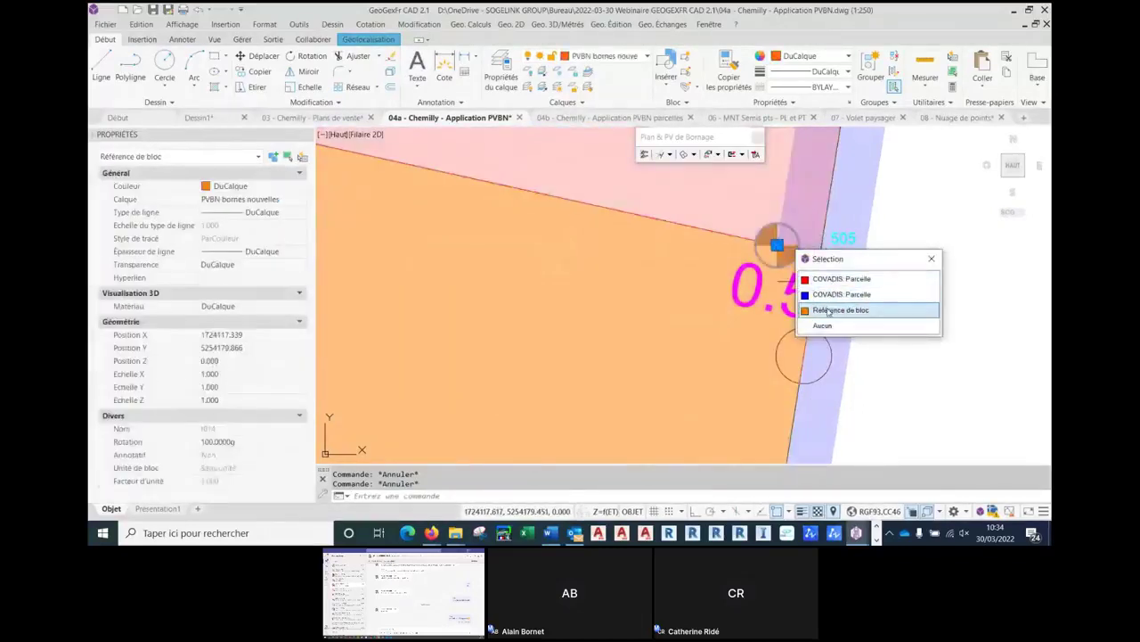
{"action": "left_click", "coordinate": [865, 308]}
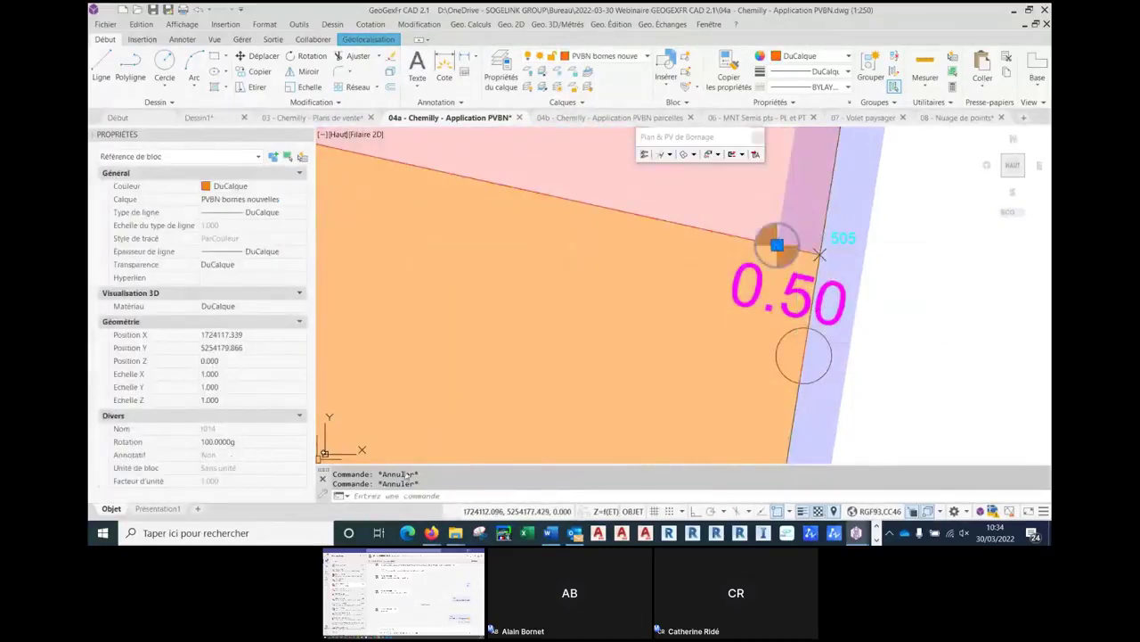
{"action": "key", "text": "Escape"}
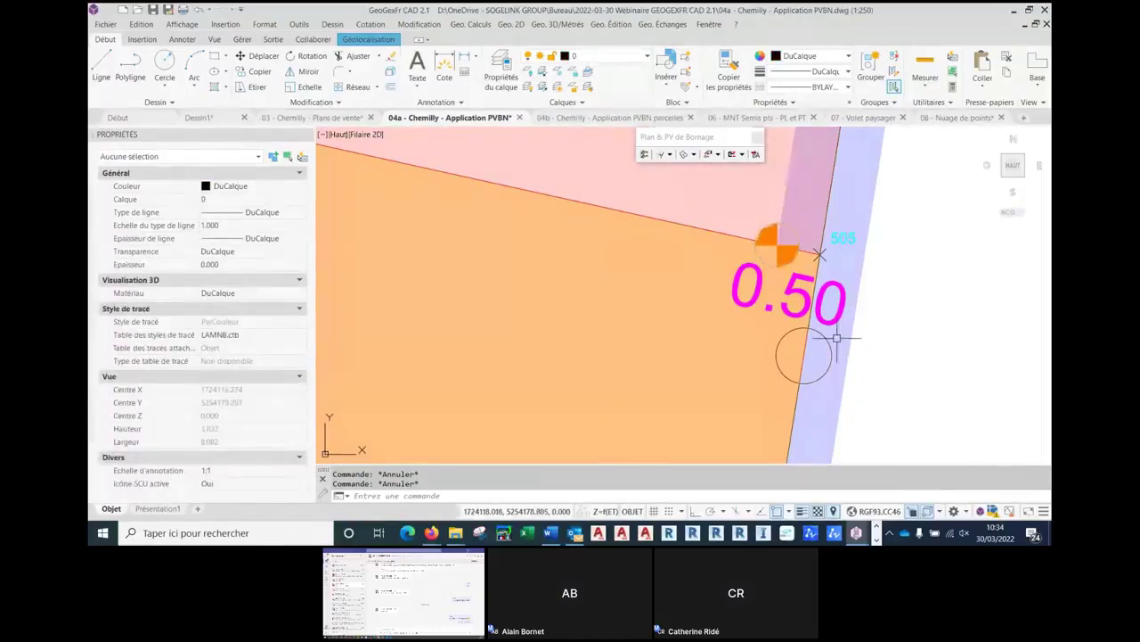
- Start the automatic detection of vertex natures for all parcels and review the block and layer assigned to each nature
{"action": "scroll", "coordinate": [837, 338], "scroll_direction": "down", "scroll_amount": 5}
{"action": "middle_click_drag", "start_coordinate": [855, 339], "coordinate": [919, 261]}
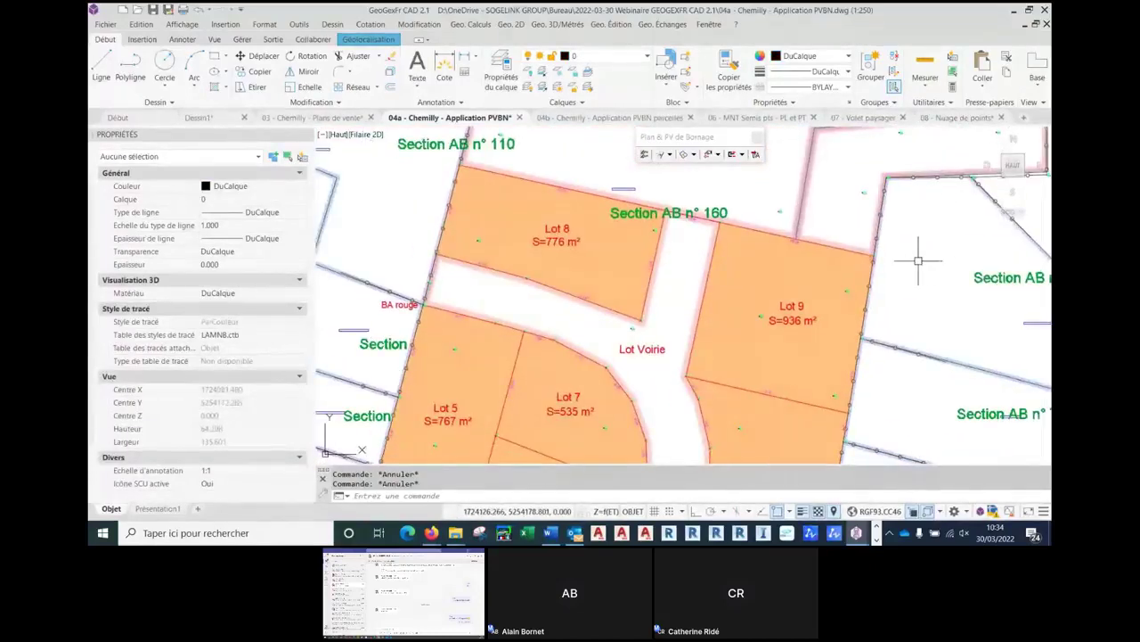
{"action": "left_click", "coordinate": [718, 156]}
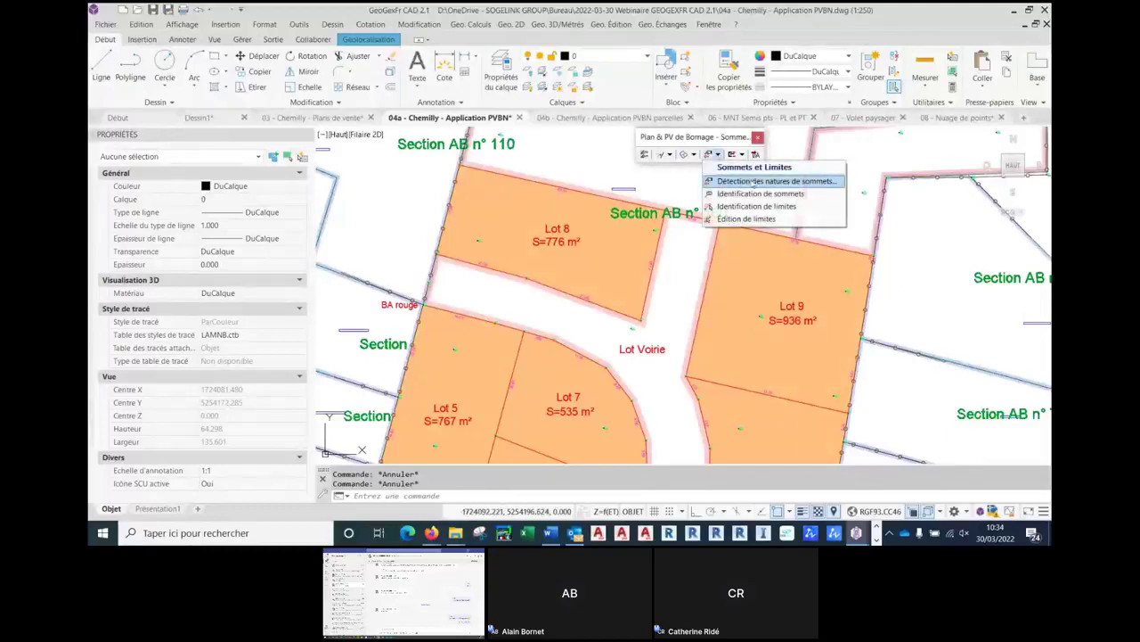
{"action": "left_click", "coordinate": [773, 181]}
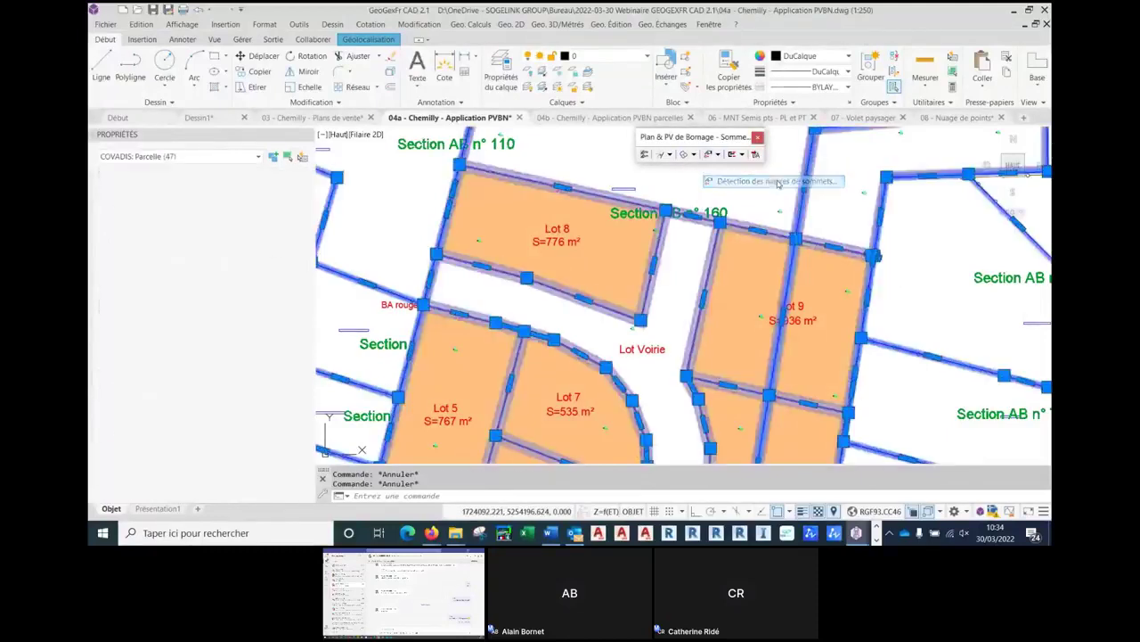
{"action": "left_click_drag", "start_coordinate": [560, 108], "coordinate": [579, 39]}
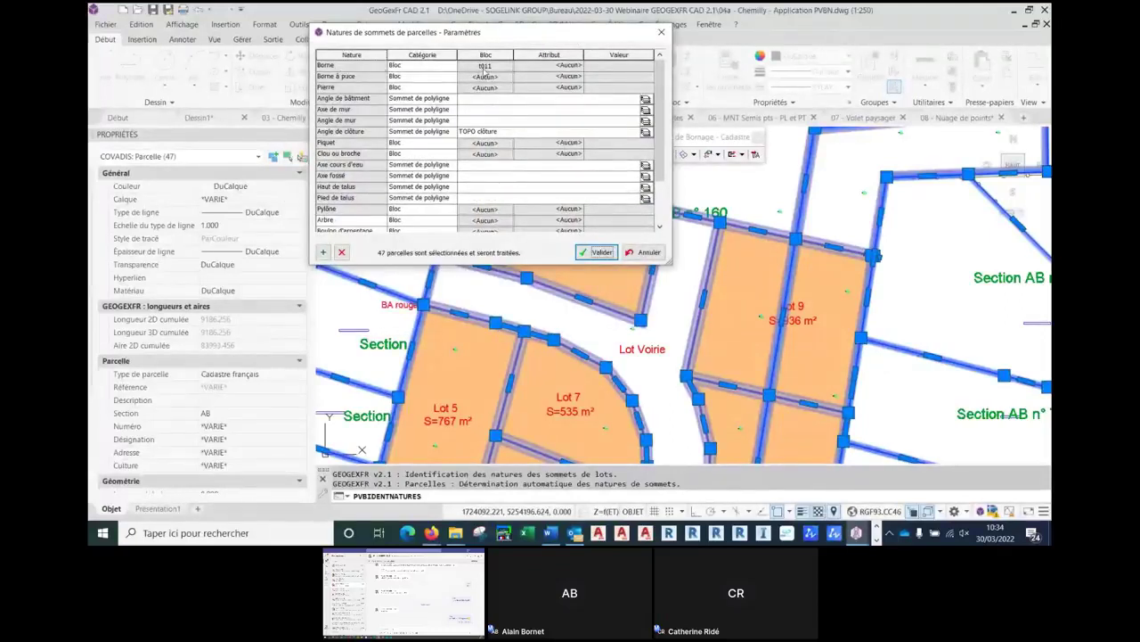
{"action": "scroll", "coordinate": [337, 186], "scroll_direction": "down", "scroll_amount": 2}
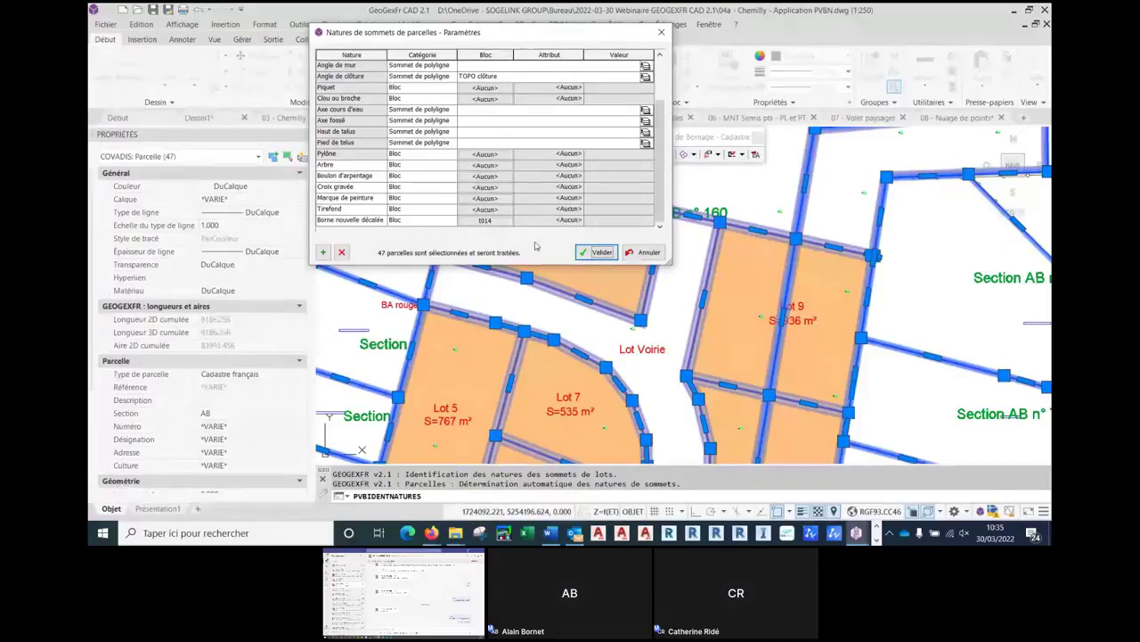
- Add a vertex nature named Borne nouvelle and assign the block Borne to it
{"action": "left_click", "coordinate": [324, 253]}
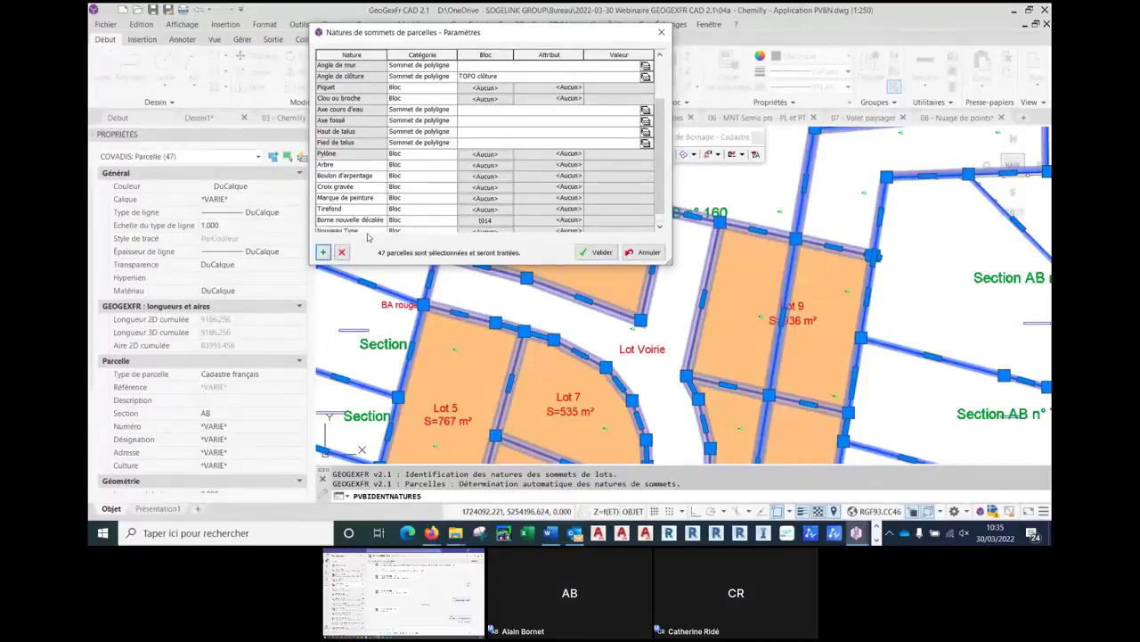
{"action": "type", "text": "B"}
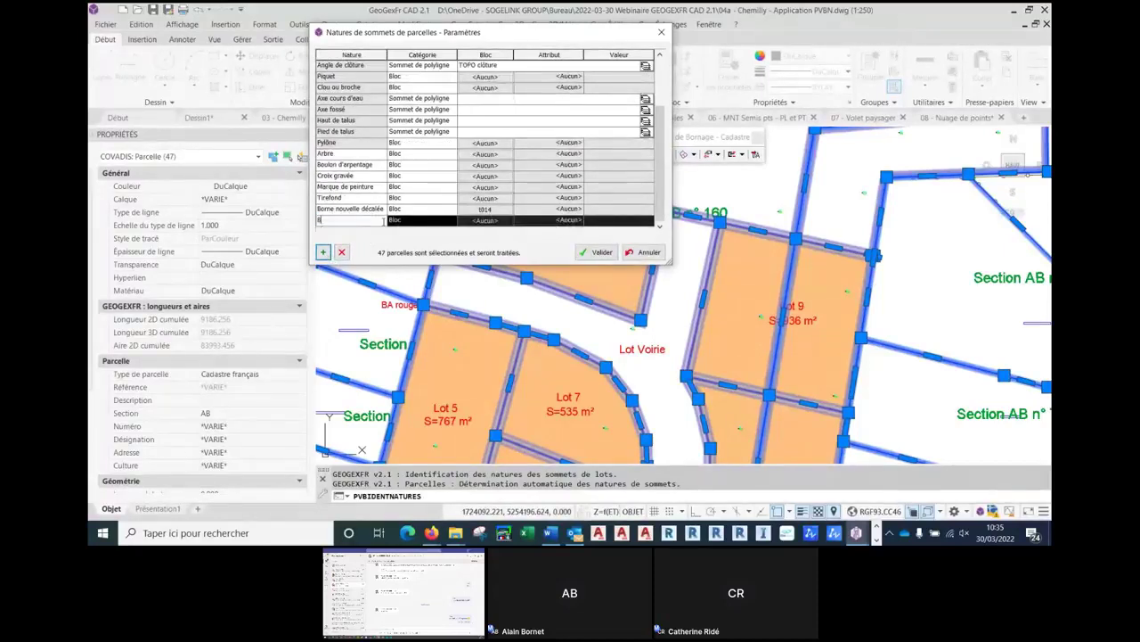
{"action": "type", "text": "orne nouvelle"}
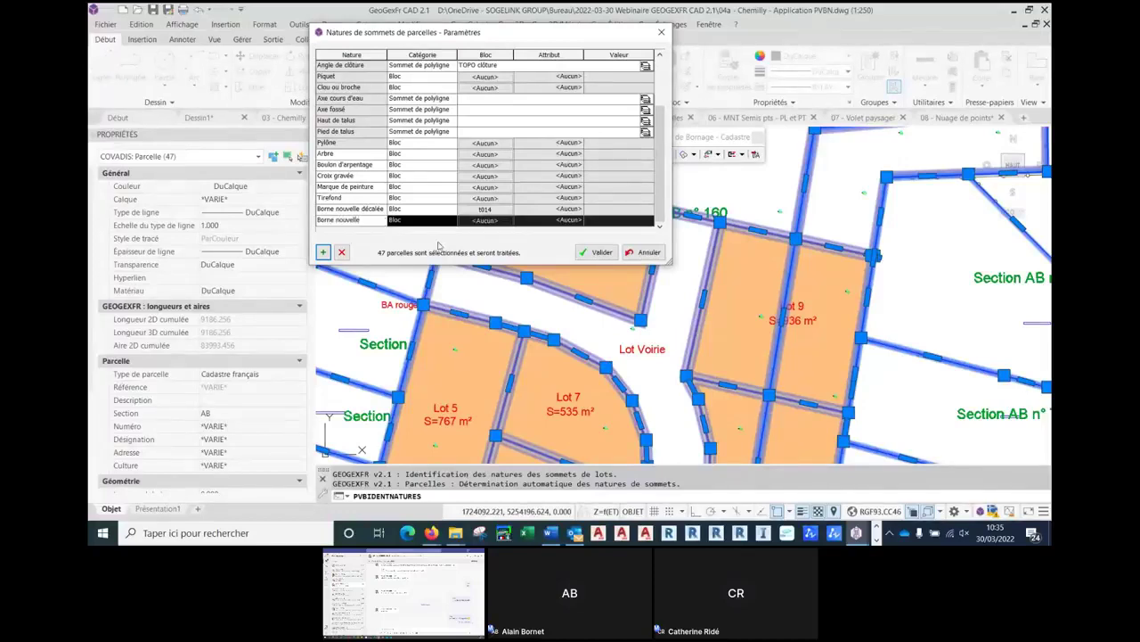
{"action": "left_click", "coordinate": [469, 221]}
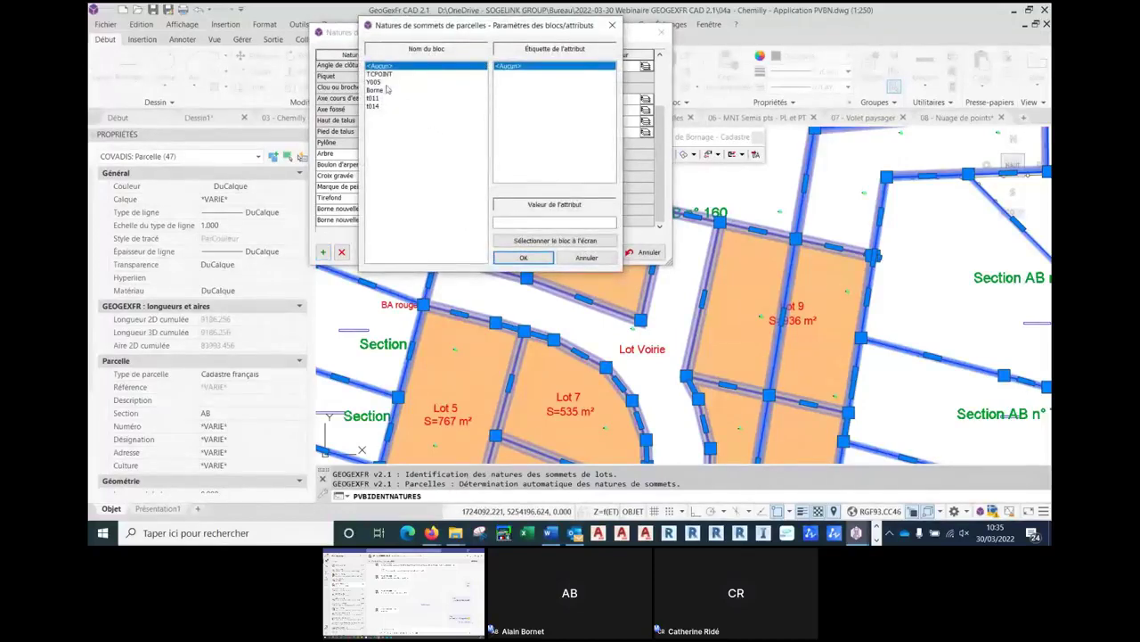
{"action": "left_click", "coordinate": [375, 90]}
{"action": "left_click", "coordinate": [523, 257]}
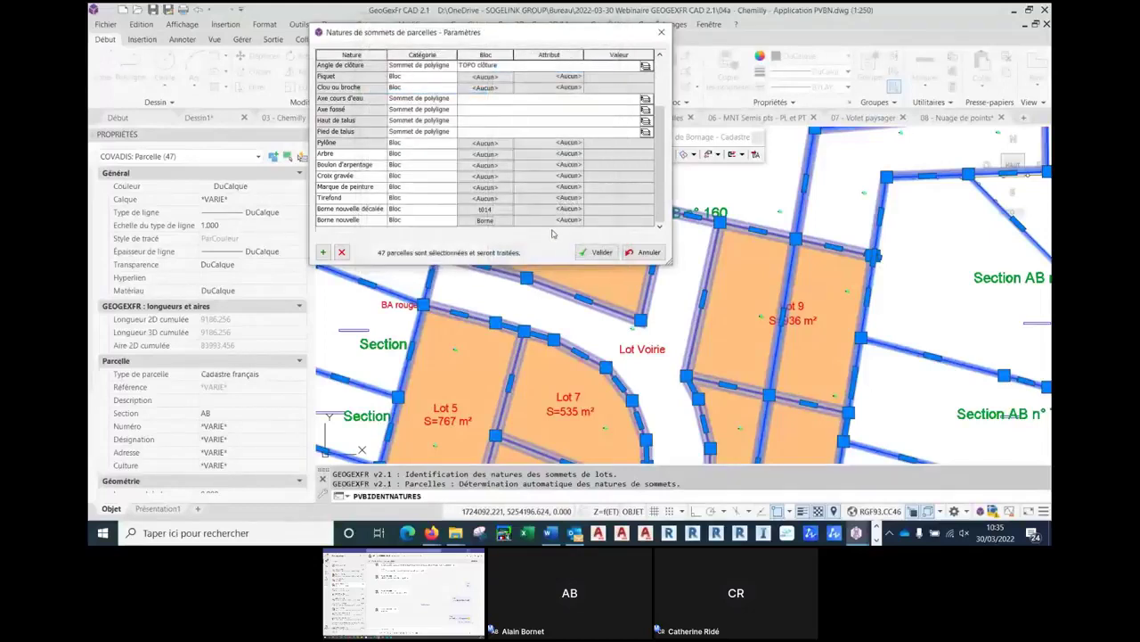
- Validate the vertex nature settings for the selected parcels and check the nature labels along the road side of Lots 5 and 7
{"action": "left_click_drag", "start_coordinate": [517, 37], "coordinate": [532, 40]}
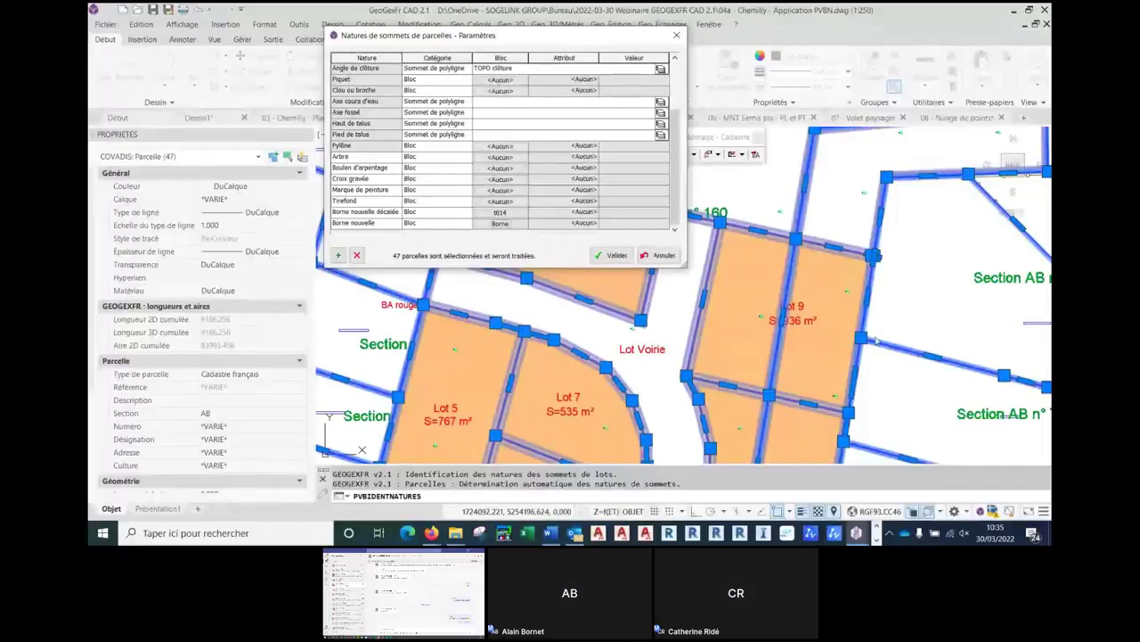
{"action": "scroll", "coordinate": [378, 116], "scroll_direction": "up", "scroll_amount": 2}
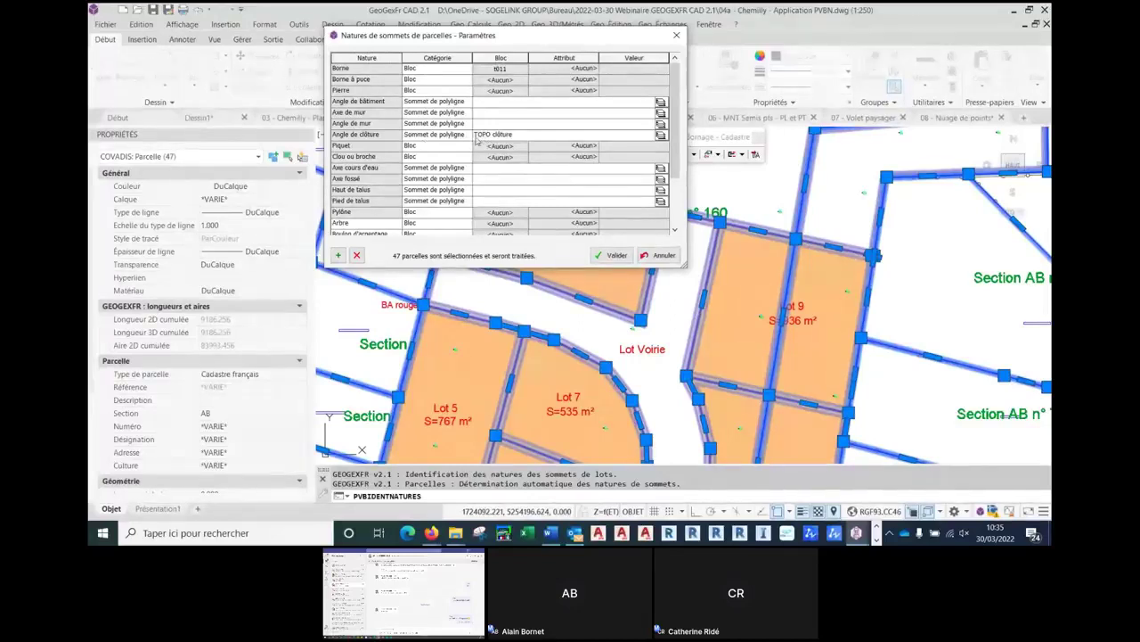
{"action": "left_click", "coordinate": [614, 256]}
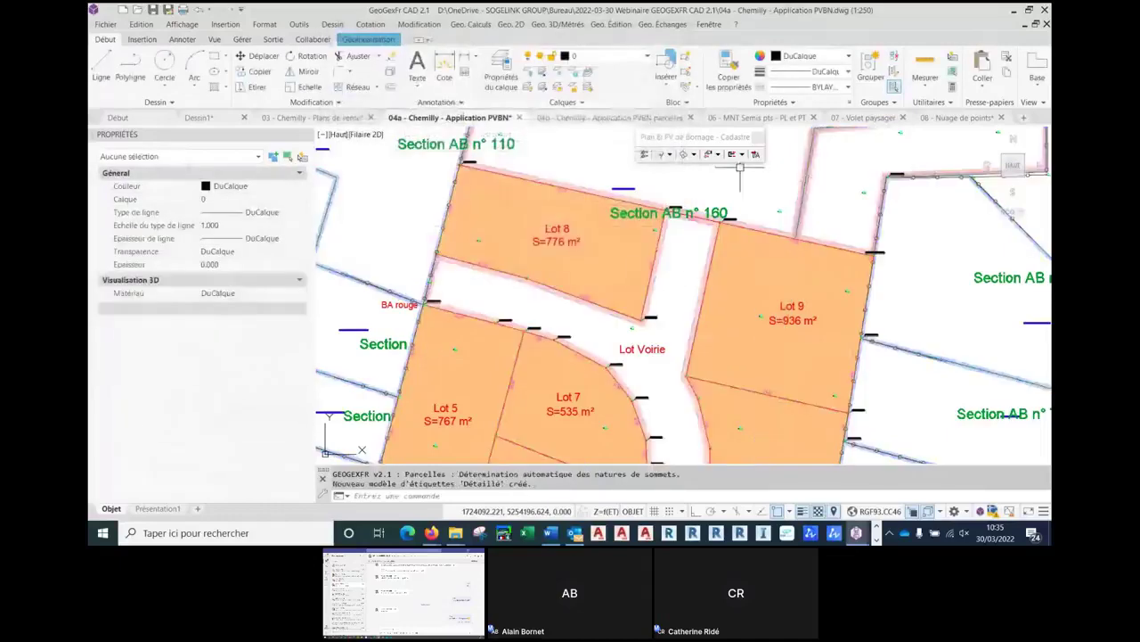
{"action": "scroll", "coordinate": [472, 170], "scroll_direction": "up", "scroll_amount": 10}
{"action": "middle_click_drag", "start_coordinate": [459, 217], "coordinate": [510, 143]}
{"action": "scroll", "coordinate": [455, 269], "scroll_direction": "down", "scroll_amount": 6}
{"action": "scroll", "coordinate": [554, 330], "scroll_direction": "up", "scroll_amount": 4}
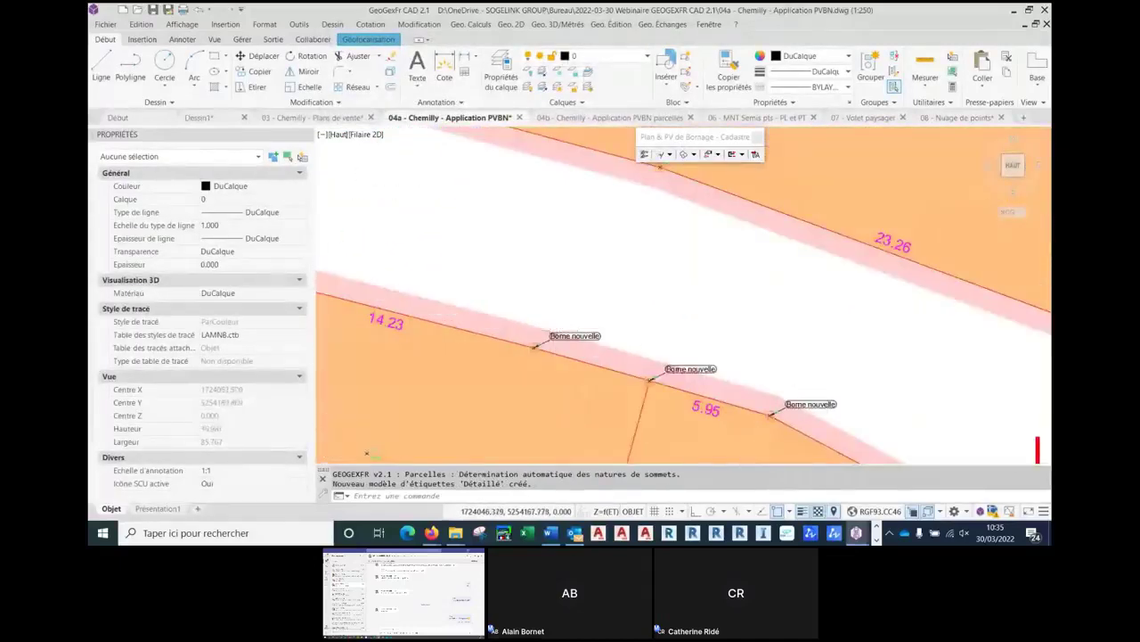
{"action": "scroll", "coordinate": [553, 330], "scroll_direction": "down", "scroll_amount": 4}
- Open the vertex identification, go to the end of the vertex list and set the type of vertex DJ to Repère nouveau
{"action": "left_click", "coordinate": [716, 156]}
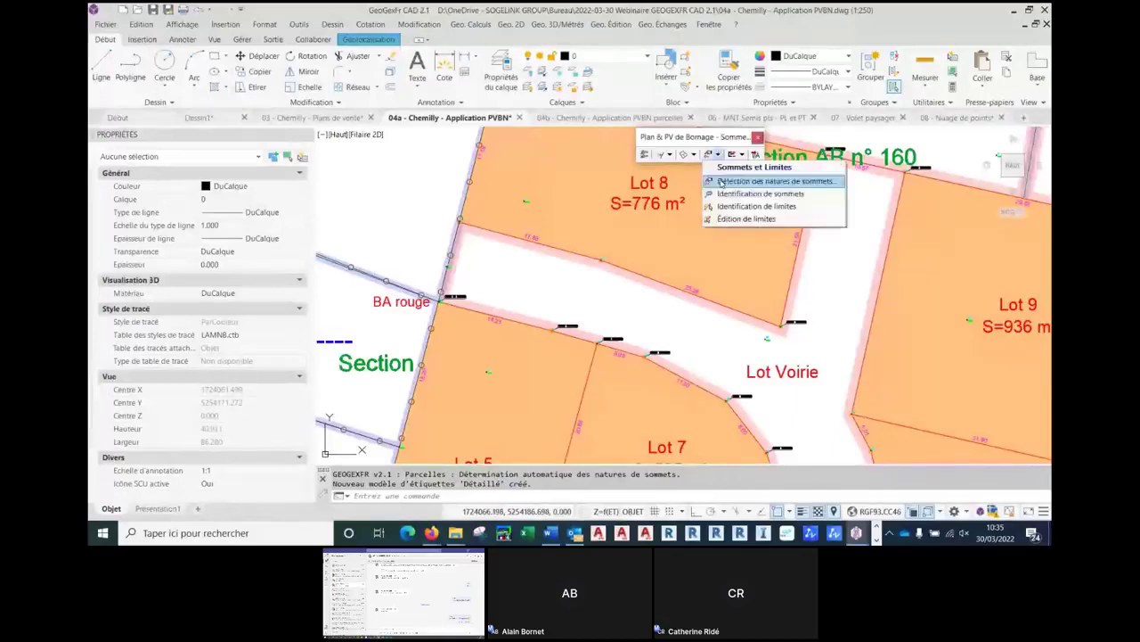
{"action": "left_click", "coordinate": [728, 193]}
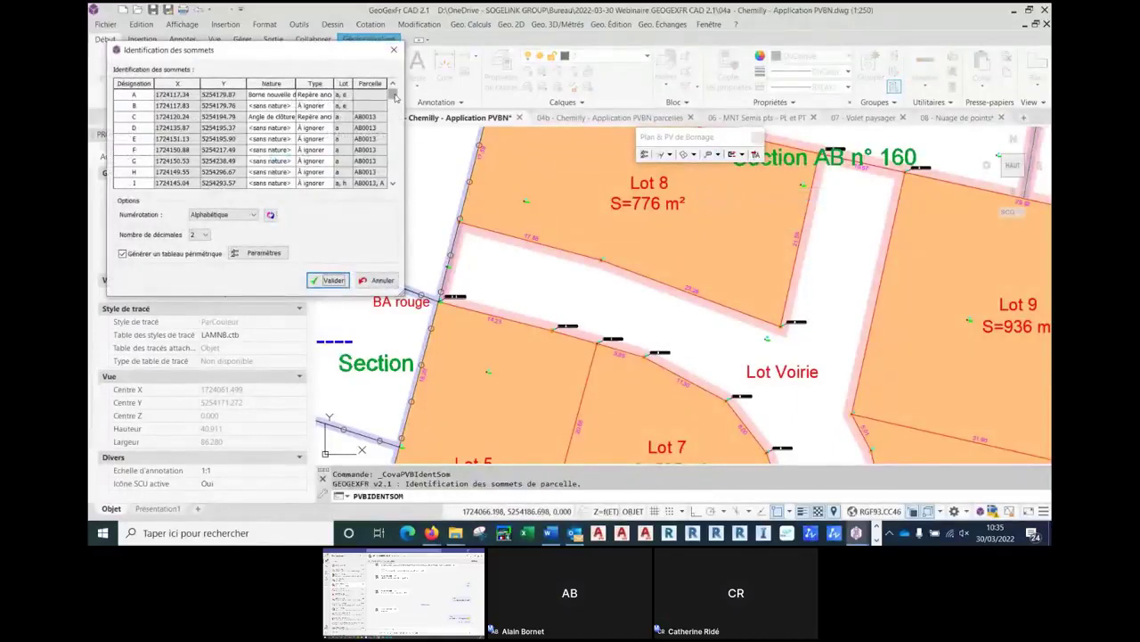
{"action": "left_click_drag", "start_coordinate": [393, 95], "coordinate": [389, 177]}
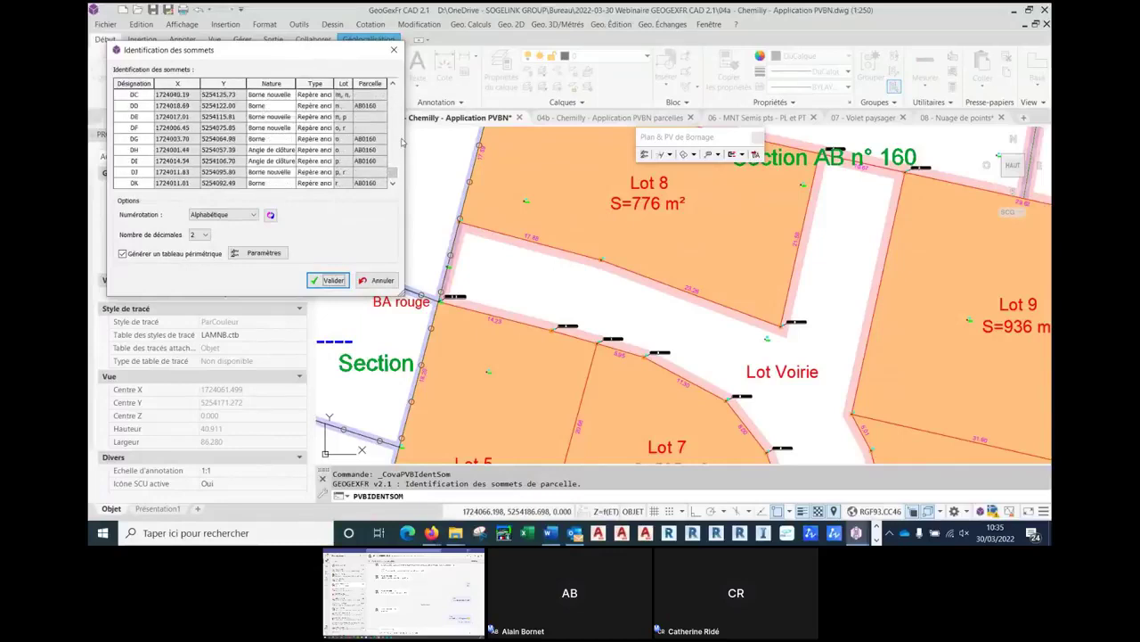
{"action": "left_click_drag", "start_coordinate": [404, 138], "coordinate": [551, 141]}
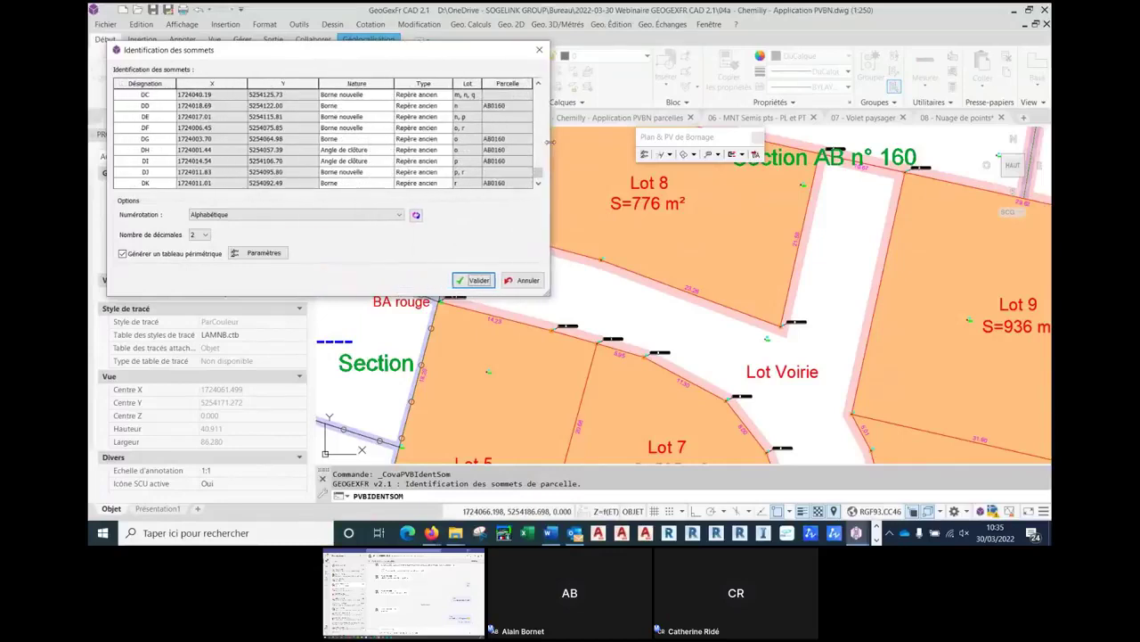
{"action": "left_click", "coordinate": [408, 172]}
{"action": "left_click", "coordinate": [431, 172]}
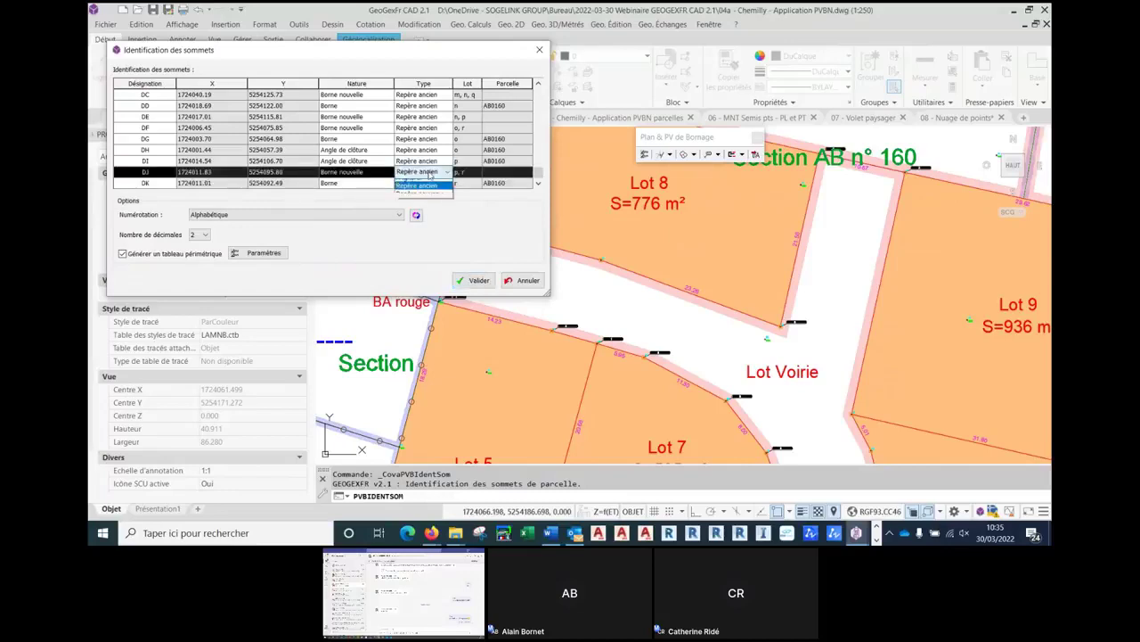
{"action": "left_click", "coordinate": [422, 200]}
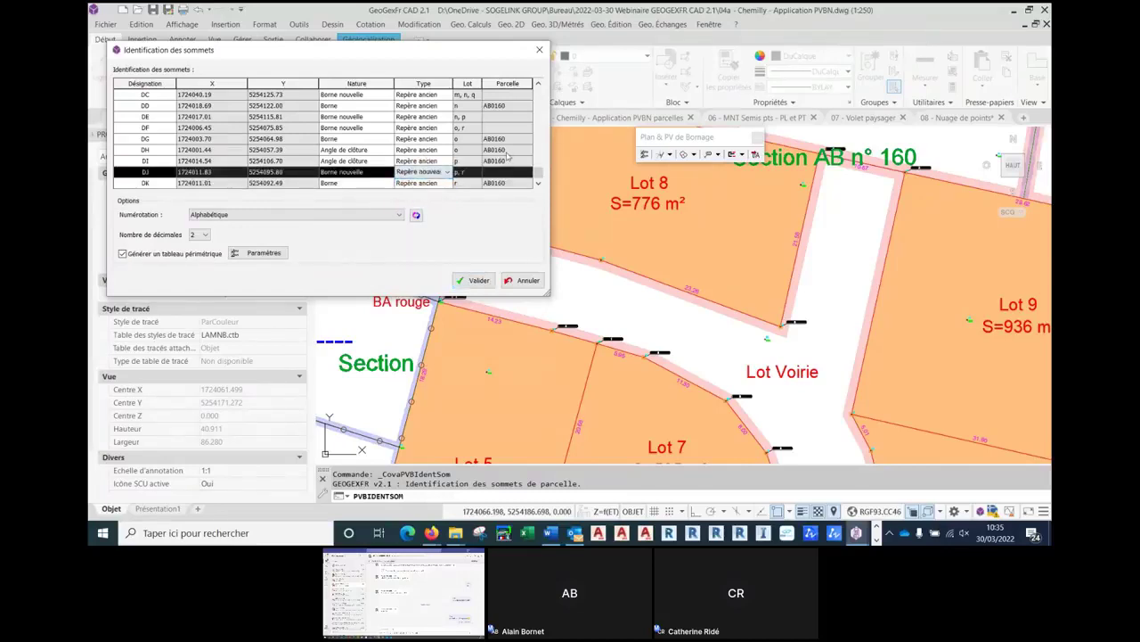
- Validate the vertex identification with a perimeter table and place the table in the empty area east of the parcels
{"action": "left_click_drag", "start_coordinate": [537, 177], "coordinate": [539, 93]}
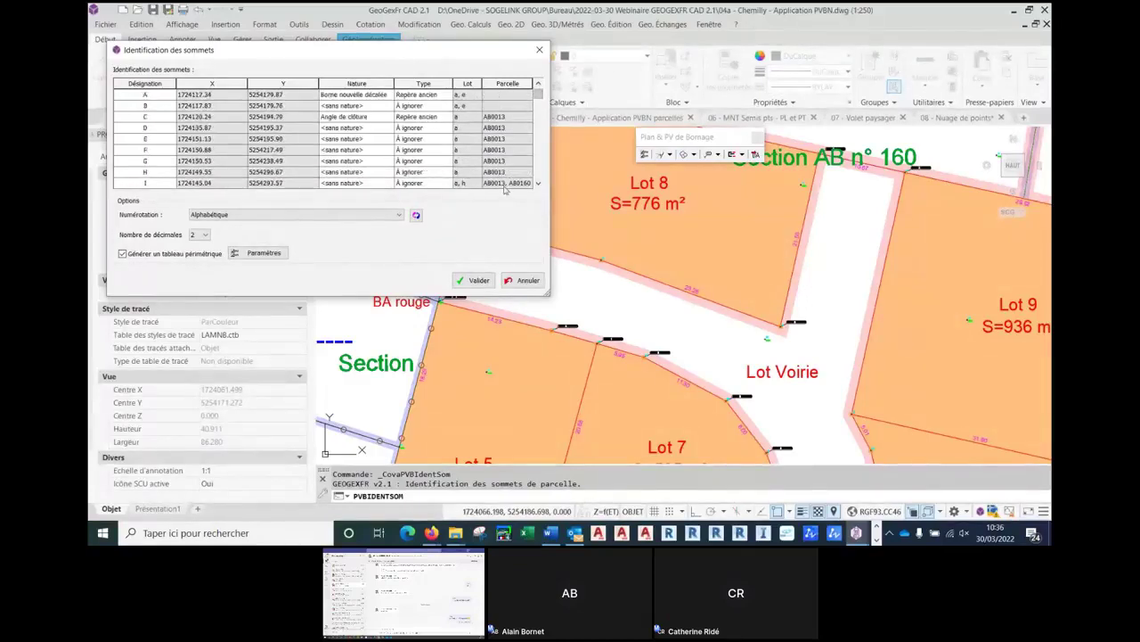
{"action": "left_click", "coordinate": [474, 281]}
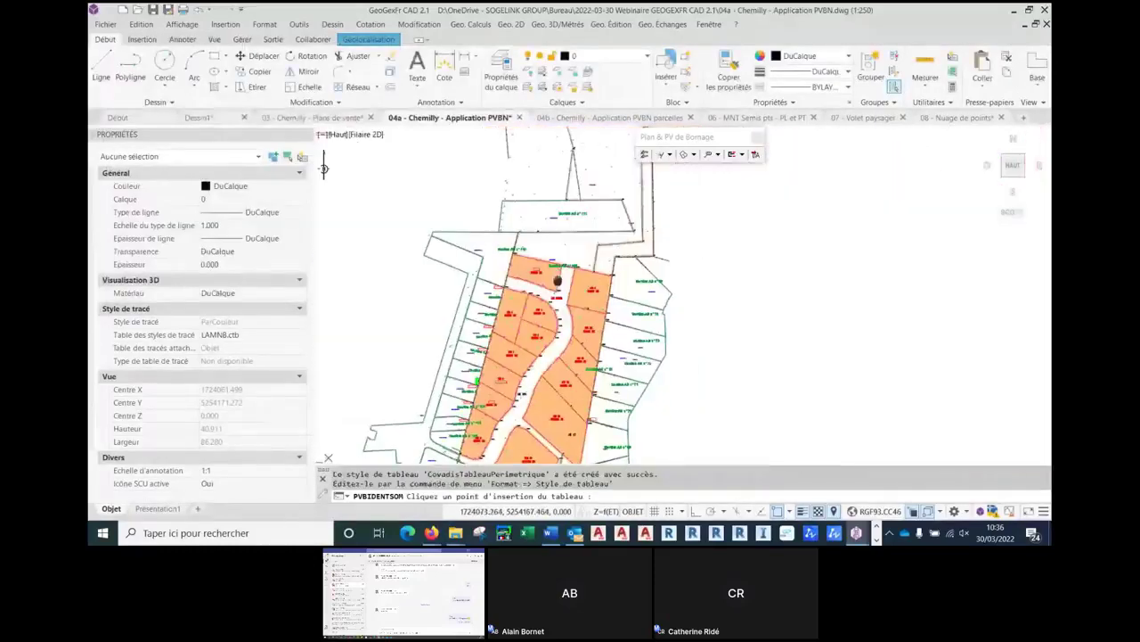
{"action": "left_click", "coordinate": [668, 309]}
{"action": "scroll", "coordinate": [683, 242], "scroll_direction": "up", "scroll_amount": 8}
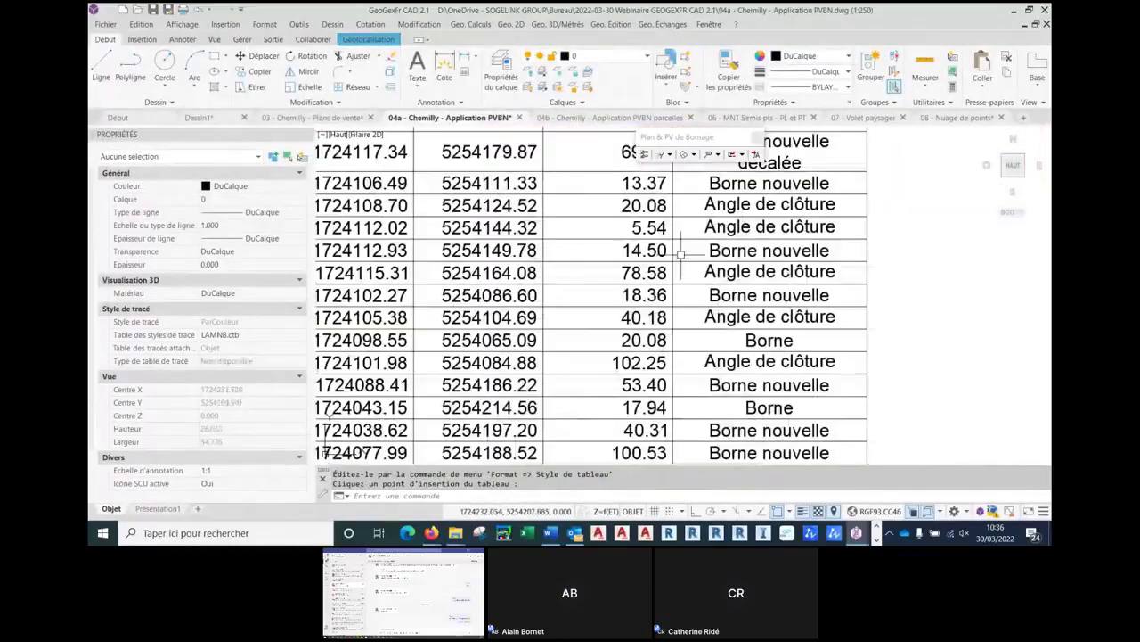
{"action": "scroll", "coordinate": [681, 261], "scroll_direction": "down", "scroll_amount": 5}
{"action": "scroll", "coordinate": [624, 218], "scroll_direction": "down", "scroll_amount": 5}
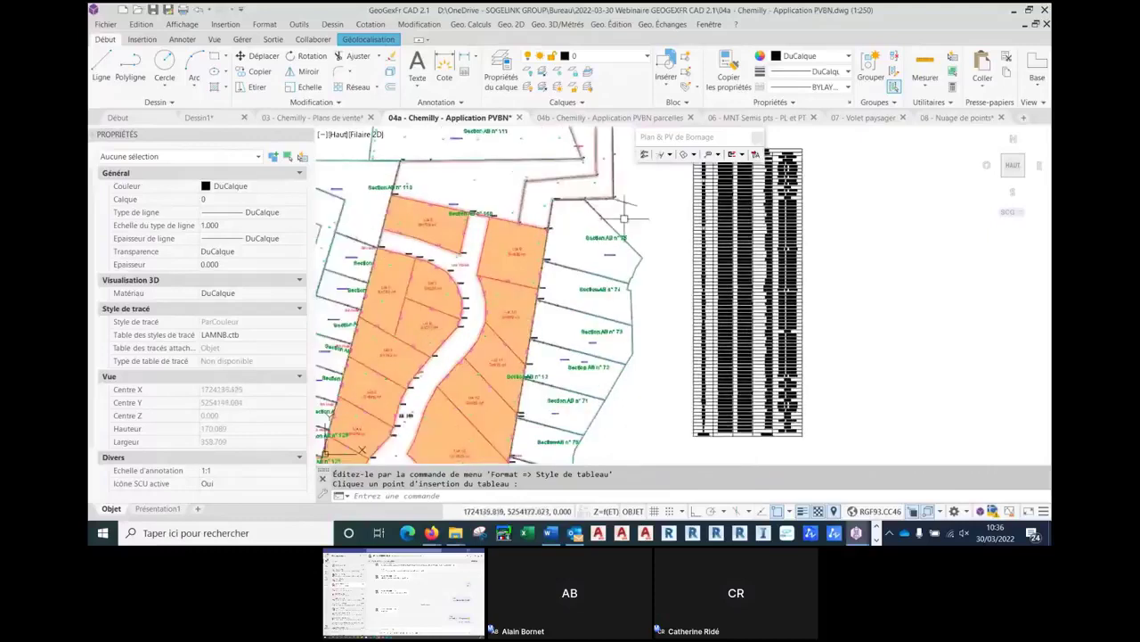
- Define a selected portion of the limit along parcel AB n° 75 beside Lot 9 as Mitoyen, nature haie, title issu de l'acte
{"action": "left_click", "coordinate": [717, 155]}
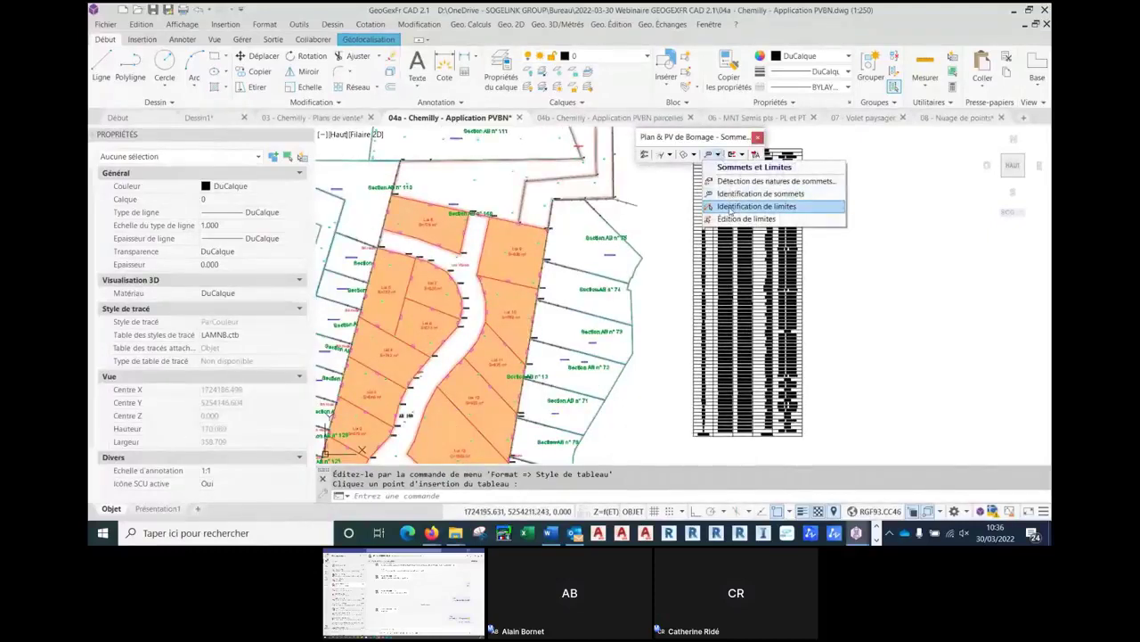
{"action": "left_click", "coordinate": [731, 210]}
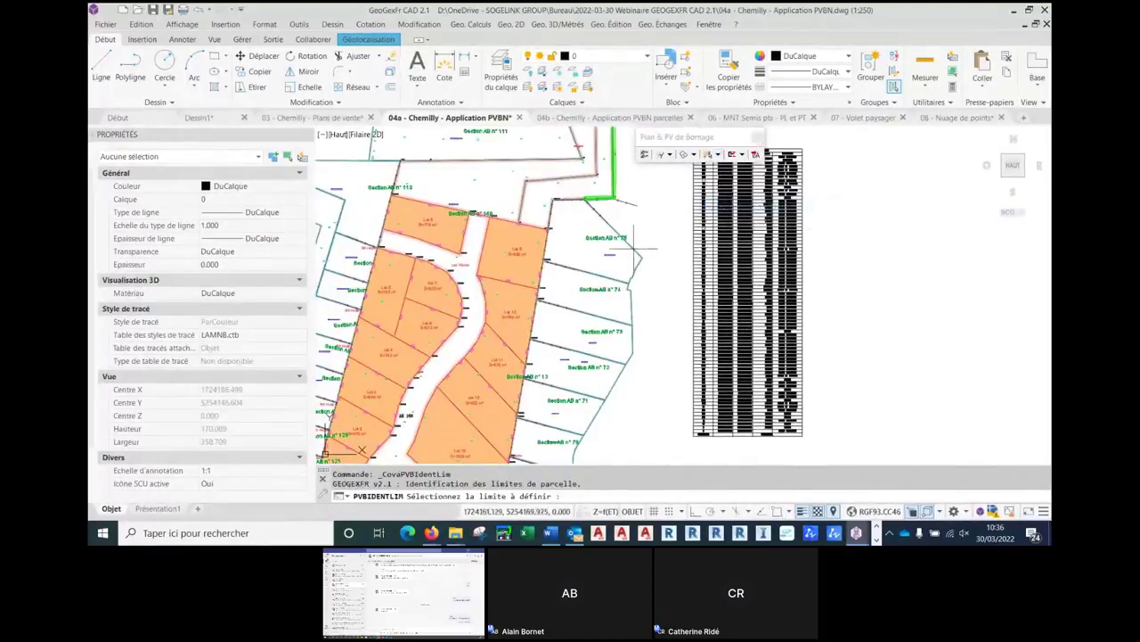
{"action": "middle_click_drag", "start_coordinate": [540, 275], "coordinate": [538, 321]}
{"action": "scroll", "coordinate": [537, 321], "scroll_direction": "up", "scroll_amount": 4}
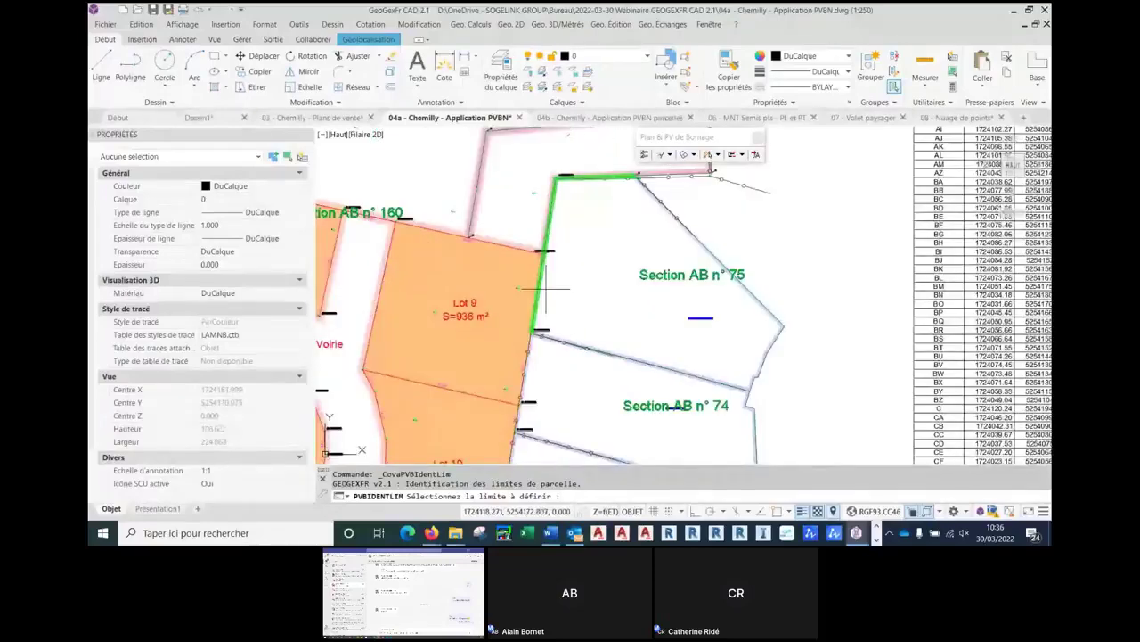
{"action": "left_click", "coordinate": [542, 282]}
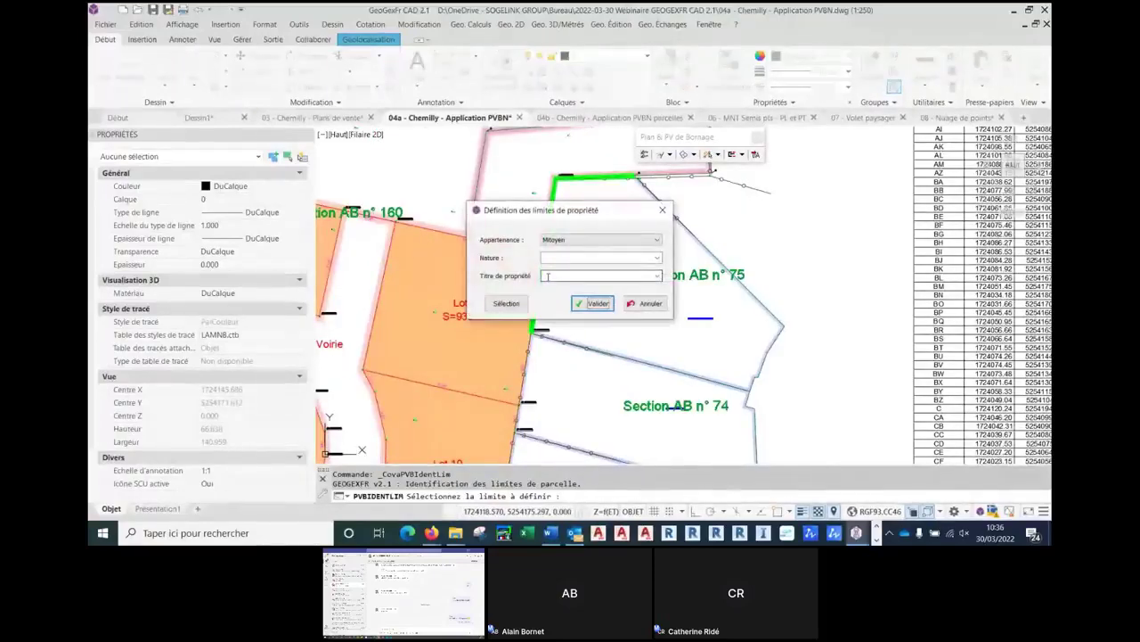
{"action": "left_click", "coordinate": [506, 303]}
{"action": "left_click", "coordinate": [561, 198]}
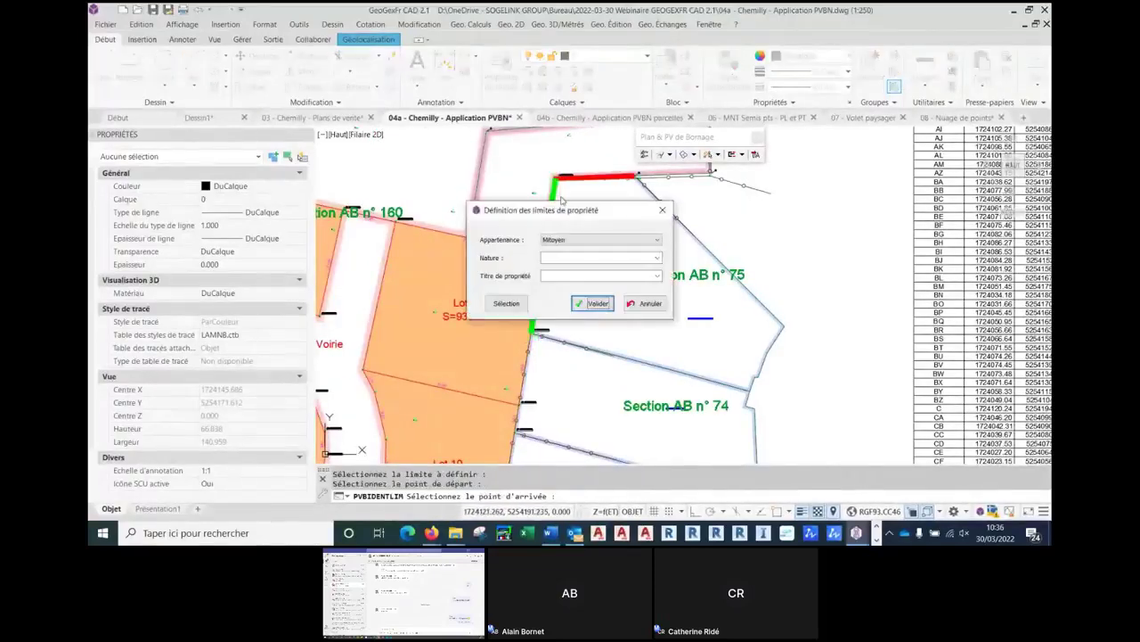
{"action": "left_click", "coordinate": [572, 256]}
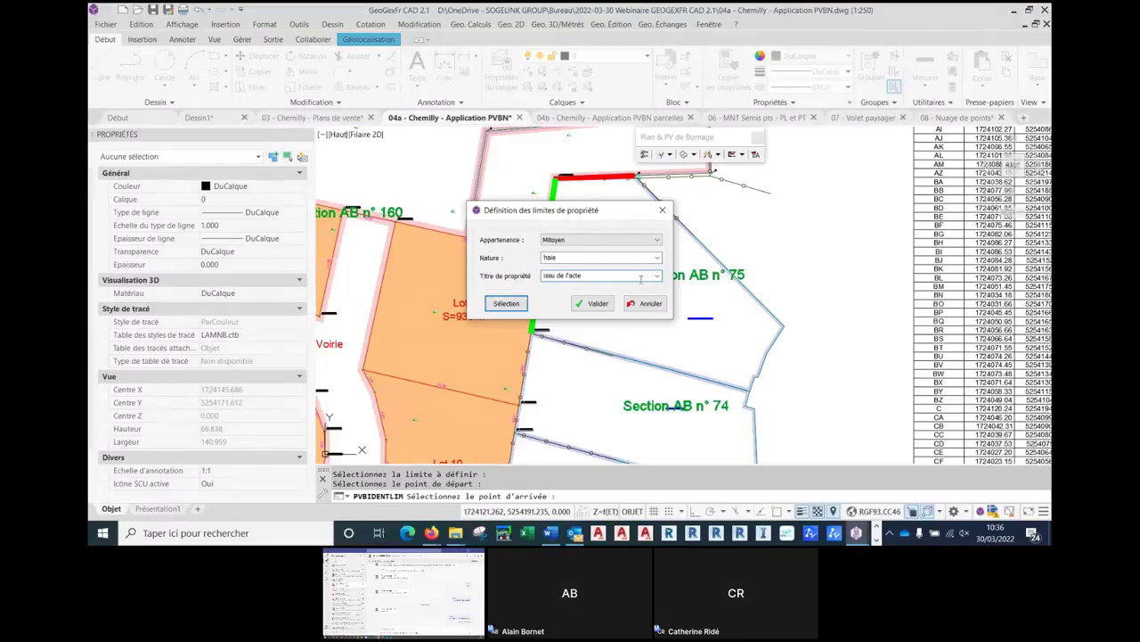
{"action": "left_click", "coordinate": [594, 303]}
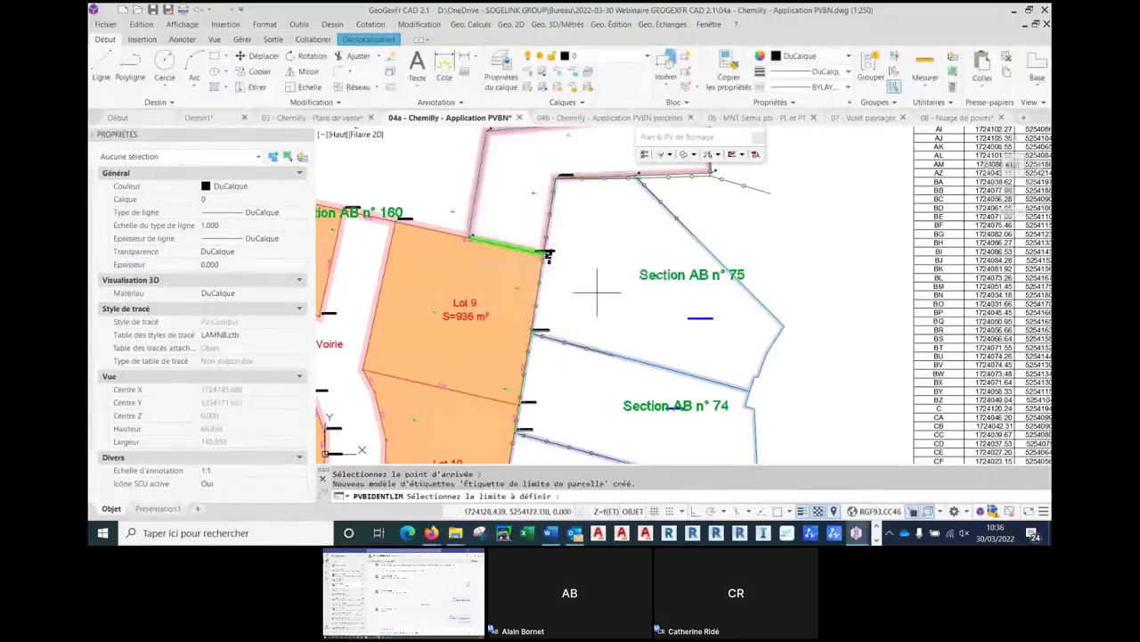
- Assign the northern limit of parcel AB n° 75 to AB0013 with nature haie, and end the limit identification
{"action": "middle_click_drag", "start_coordinate": [612, 205], "coordinate": [581, 255]}
{"action": "left_click", "coordinate": [557, 234]}
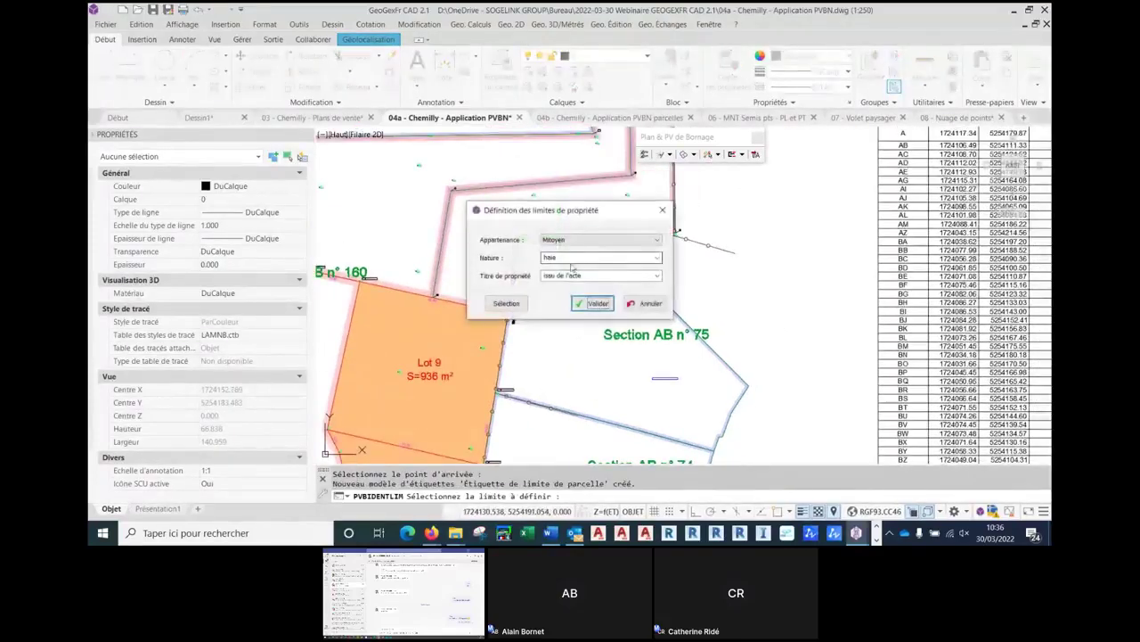
{"action": "left_click", "coordinate": [556, 240]}
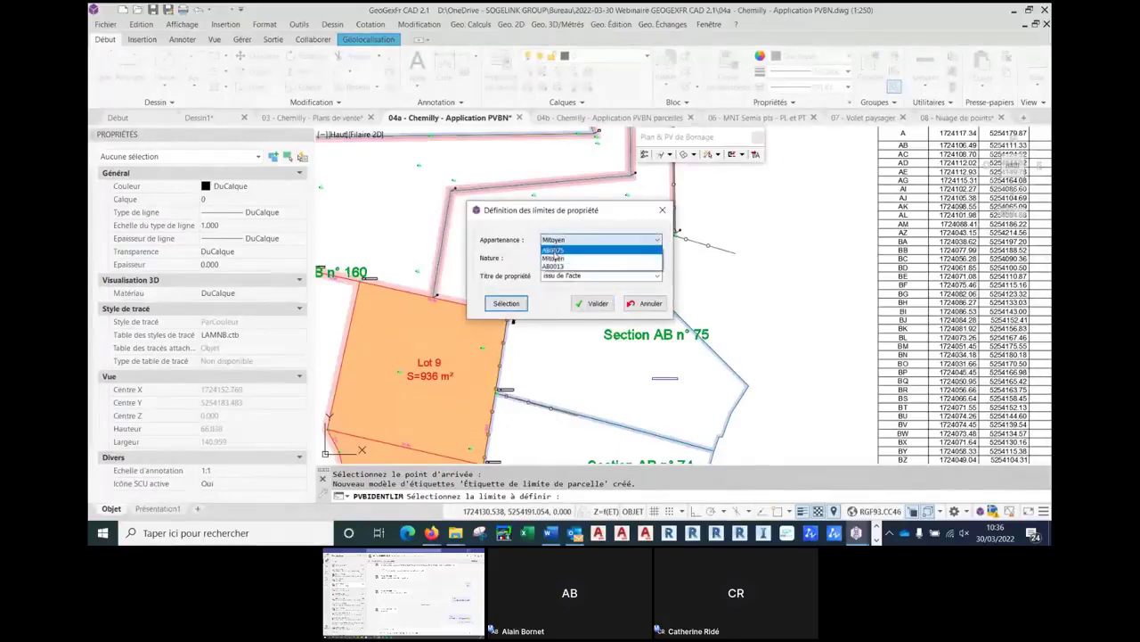
{"action": "left_click", "coordinate": [556, 269]}
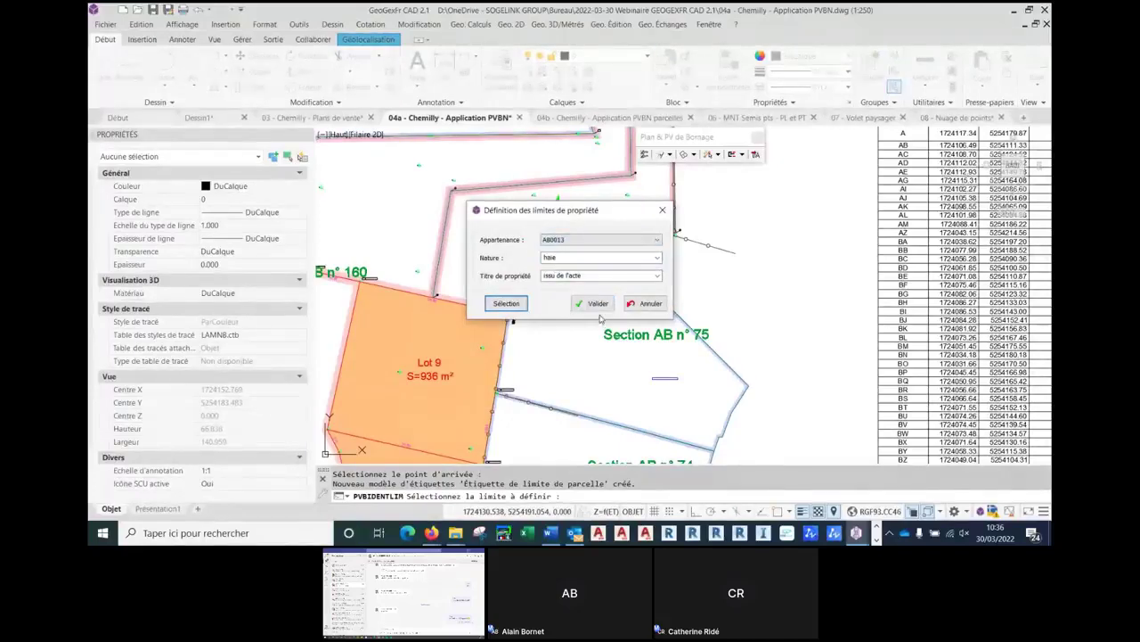
{"action": "left_click", "coordinate": [598, 303]}
{"action": "scroll", "coordinate": [595, 325], "scroll_direction": "down", "scroll_amount": 5}
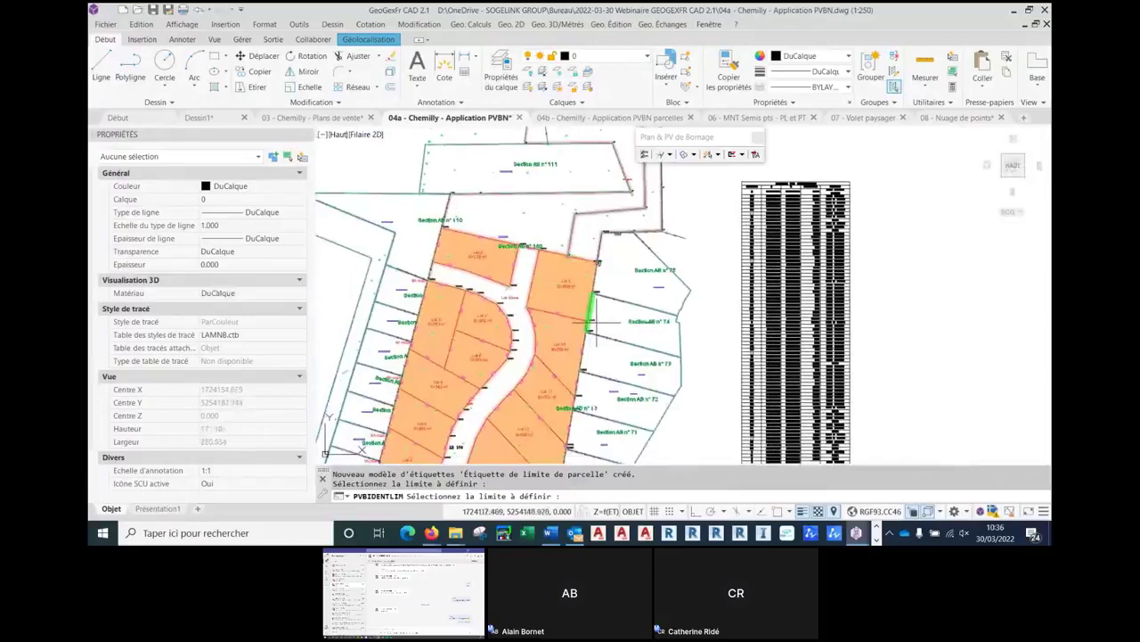
{"action": "key", "text": "Return"}
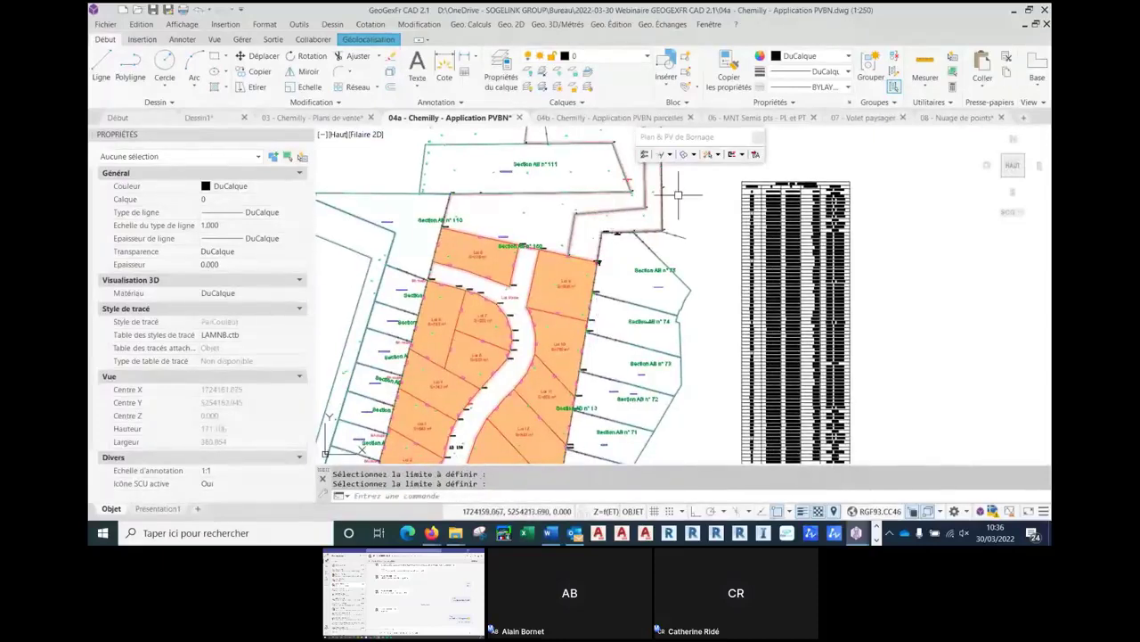
- Review the land surveyor's configuration, including on-site presence, and validate it
{"action": "left_click", "coordinate": [741, 155]}
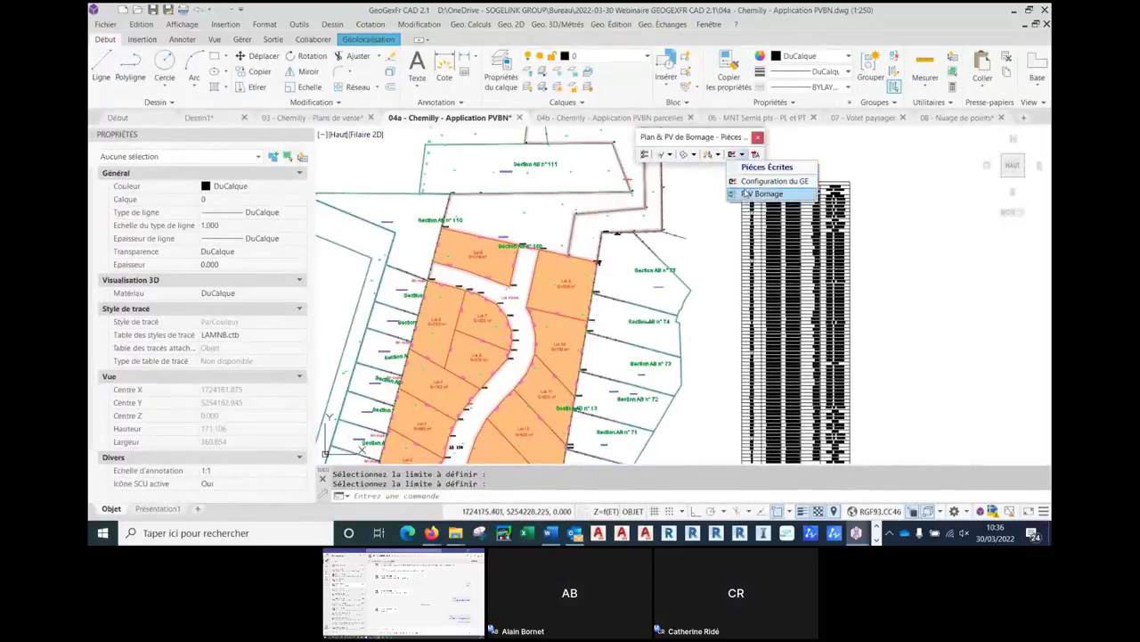
{"action": "left_click", "coordinate": [771, 181]}
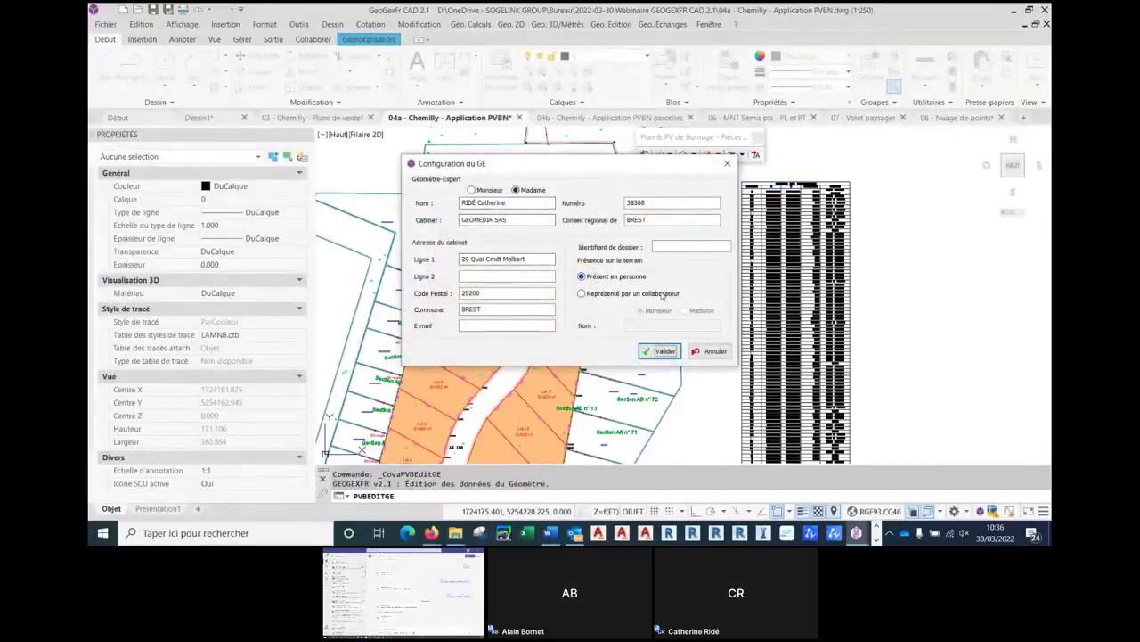
{"action": "left_click", "coordinate": [665, 350]}
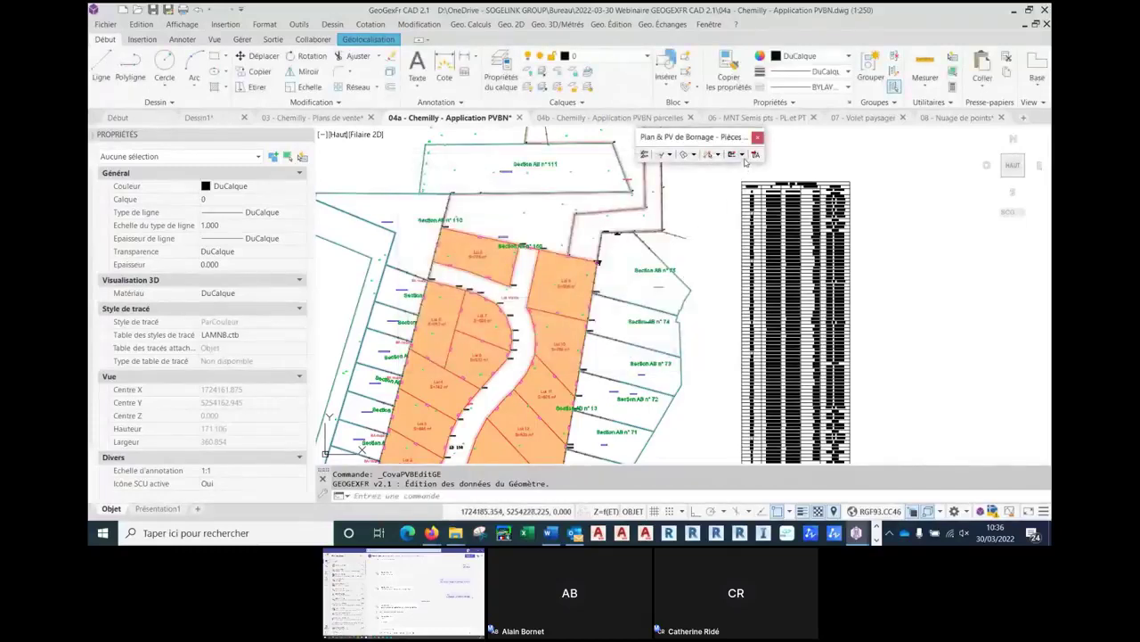
- Preview the prototype document of the PV de bornage and generate the report using the drawing's folder and file name
{"action": "left_click", "coordinate": [741, 155]}
{"action": "left_click", "coordinate": [784, 179]}
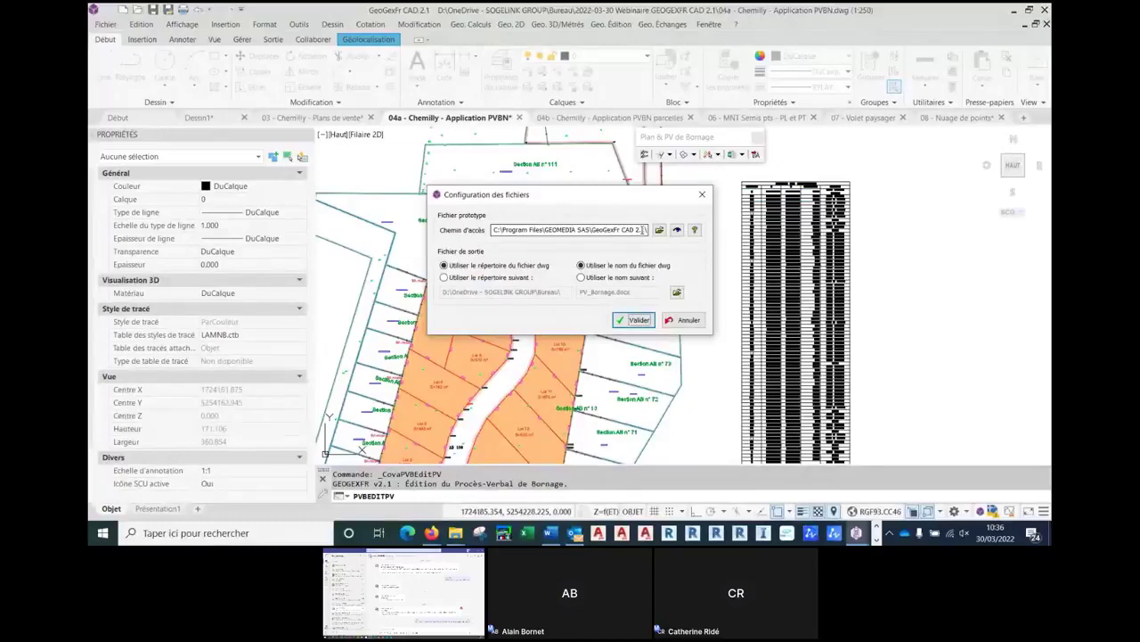
{"action": "left_click", "coordinate": [681, 231]}
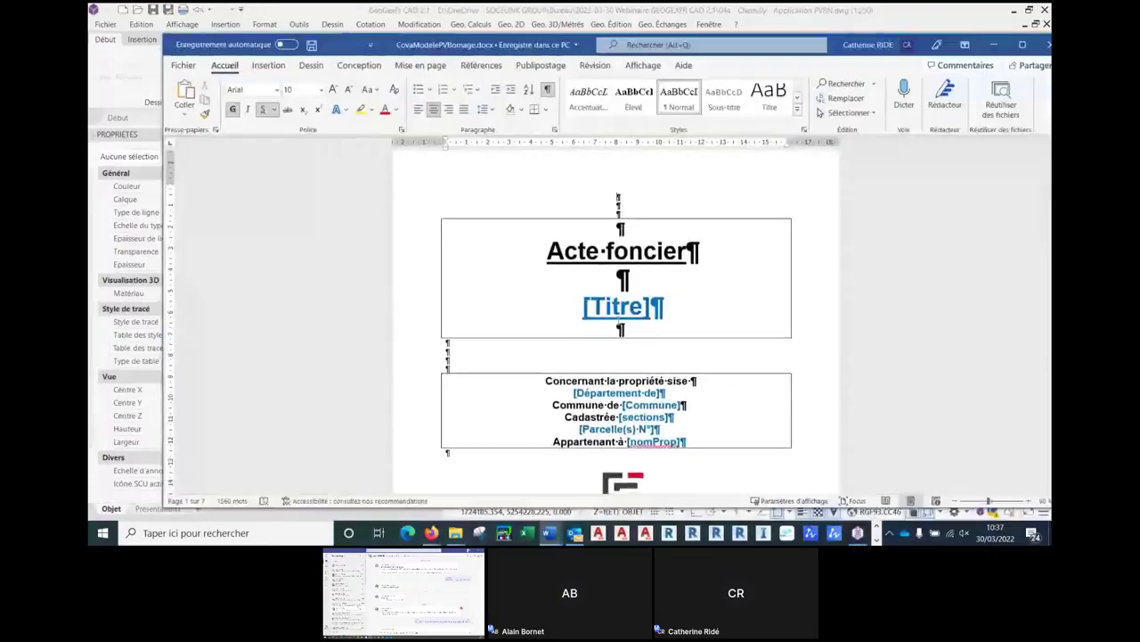
{"action": "scroll", "coordinate": [650, 392], "scroll_direction": "down", "scroll_amount": 2}
{"action": "scroll", "coordinate": [651, 392], "scroll_direction": "down", "scroll_amount": 1}
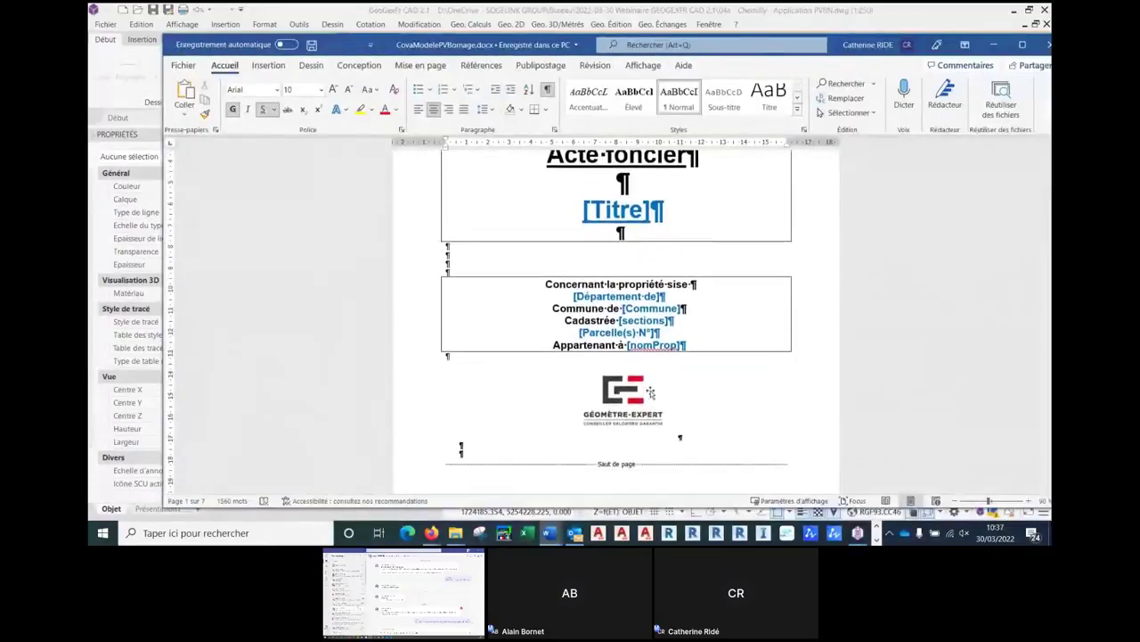
{"action": "scroll", "coordinate": [651, 392], "scroll_direction": "down", "scroll_amount": 1}
{"action": "left_click", "coordinate": [1048, 45]}
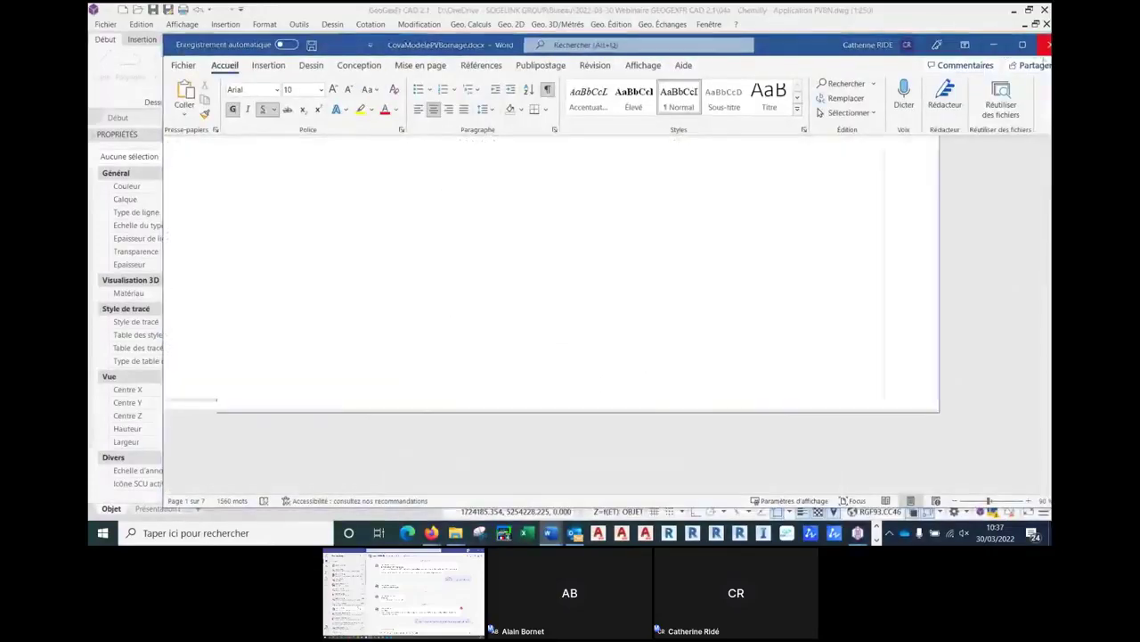
{"action": "left_click", "coordinate": [631, 319]}
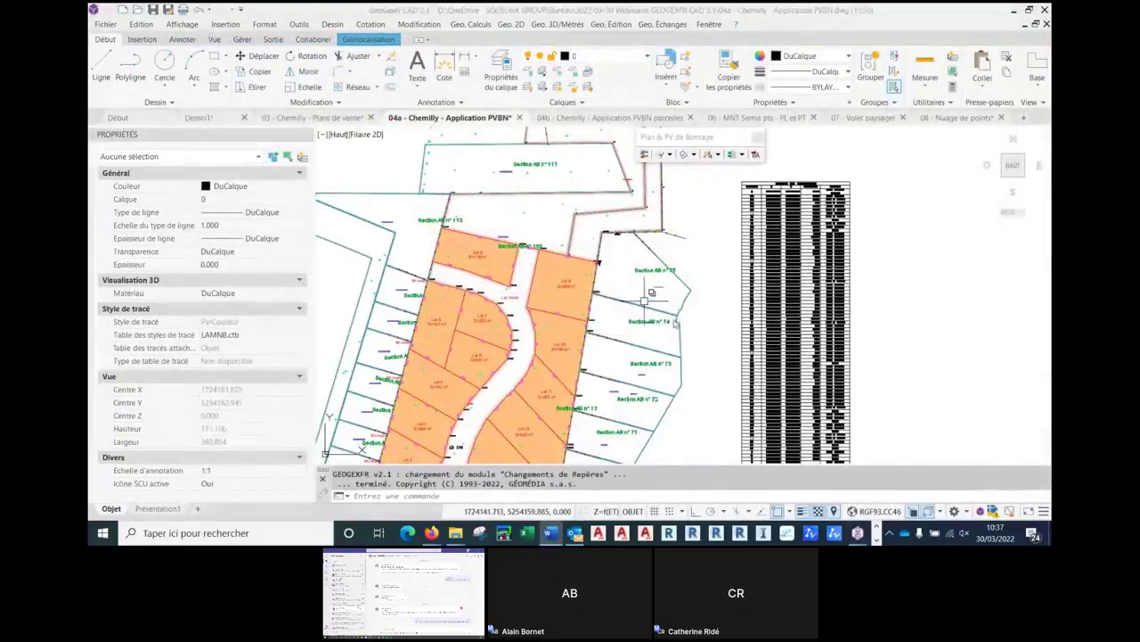
- Examine the generated boundary report in Word from the title page to the parties' agreement table, and close it
{"action": "mouse_move", "coordinate": [1139, 99]}
{"action": "left_mouse_down"}
{"action": "mouse_move", "coordinate": [1016, 111]}
{"action": "mouse_move", "coordinate": [571, 85]}
{"action": "mouse_move", "coordinate": [463, 55]}
{"action": "left_mouse_up"}
{"action": "scroll", "coordinate": [871, 205], "scroll_direction": "down", "scroll_amount": 4}
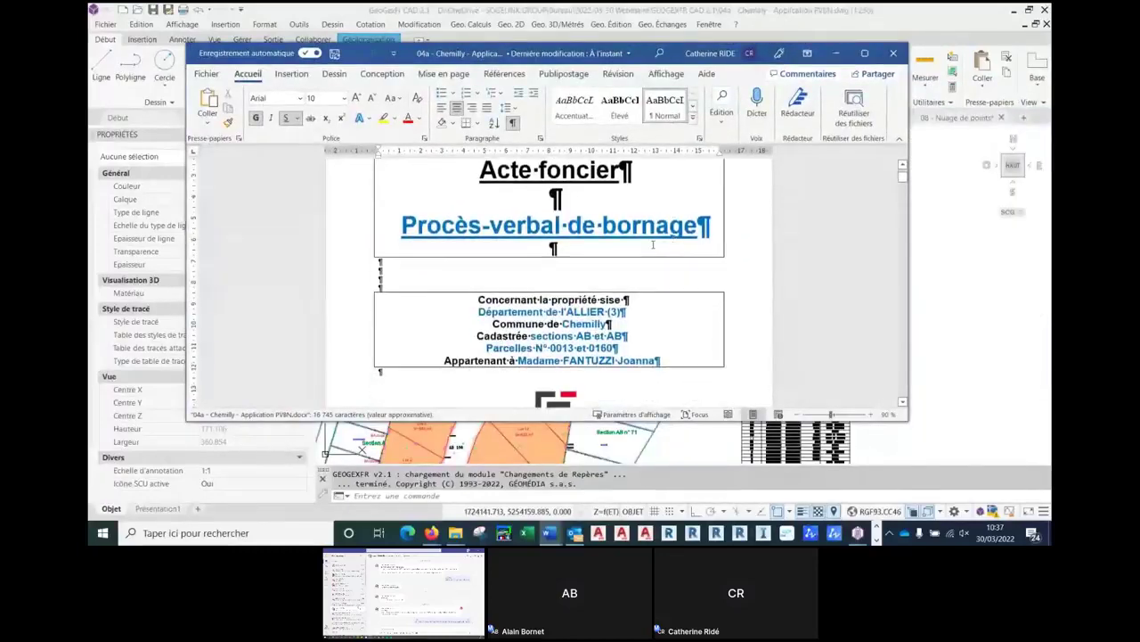
{"action": "left_click_drag", "start_coordinate": [902, 183], "coordinate": [901, 383]}
{"action": "scroll", "coordinate": [595, 327], "scroll_direction": "down", "scroll_amount": 1}
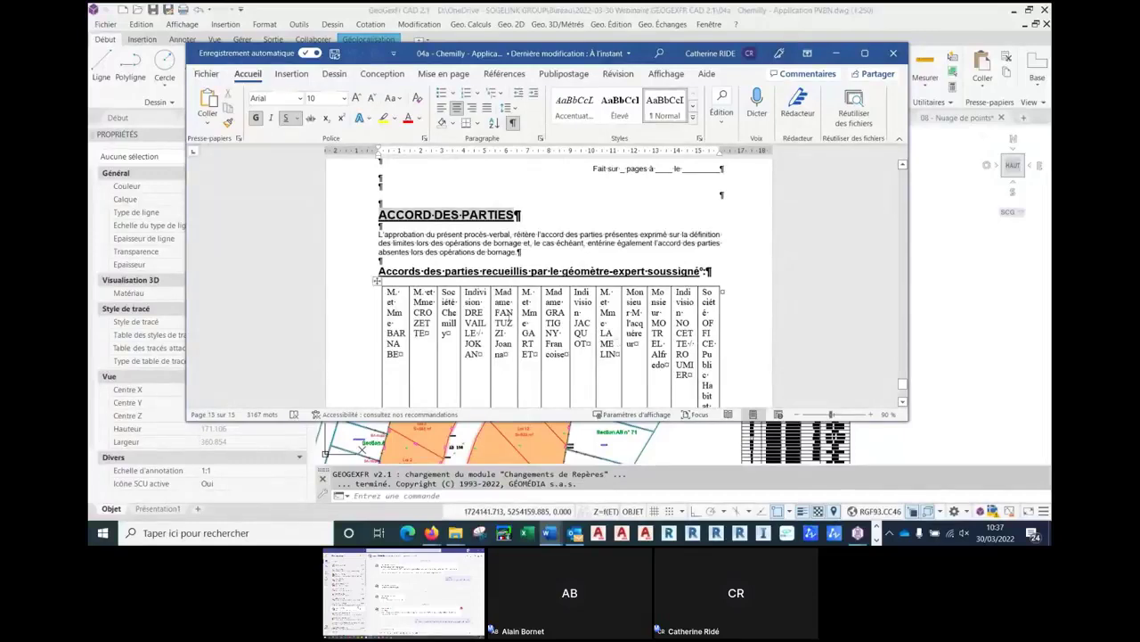
{"action": "left_click", "coordinate": [894, 54]}
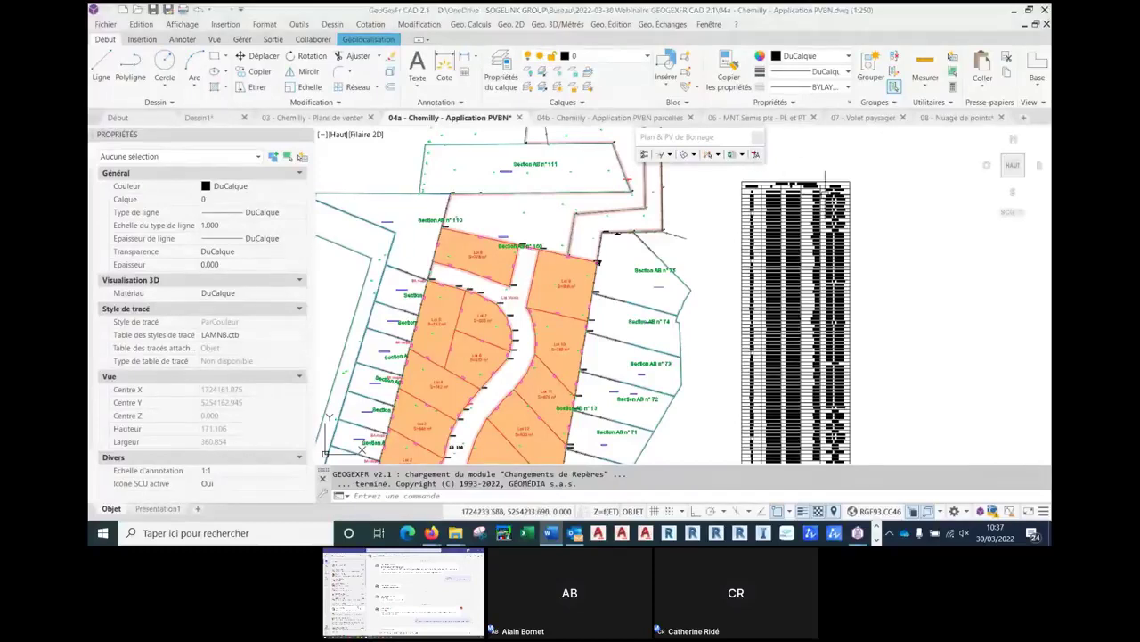
- Switch to the drawing 06 - MNT Semis pts - PL et PT and split the model space into two vertical viewports
{"action": "left_click", "coordinate": [745, 118]}
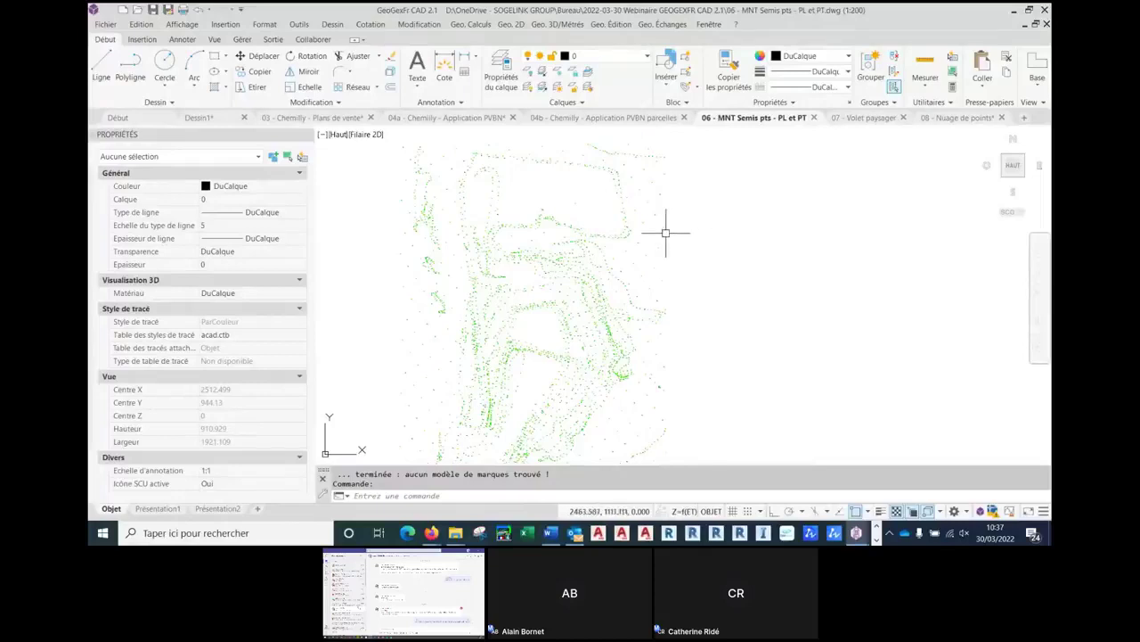
{"action": "middle_click_drag", "start_coordinate": [667, 231], "coordinate": [685, 247]}
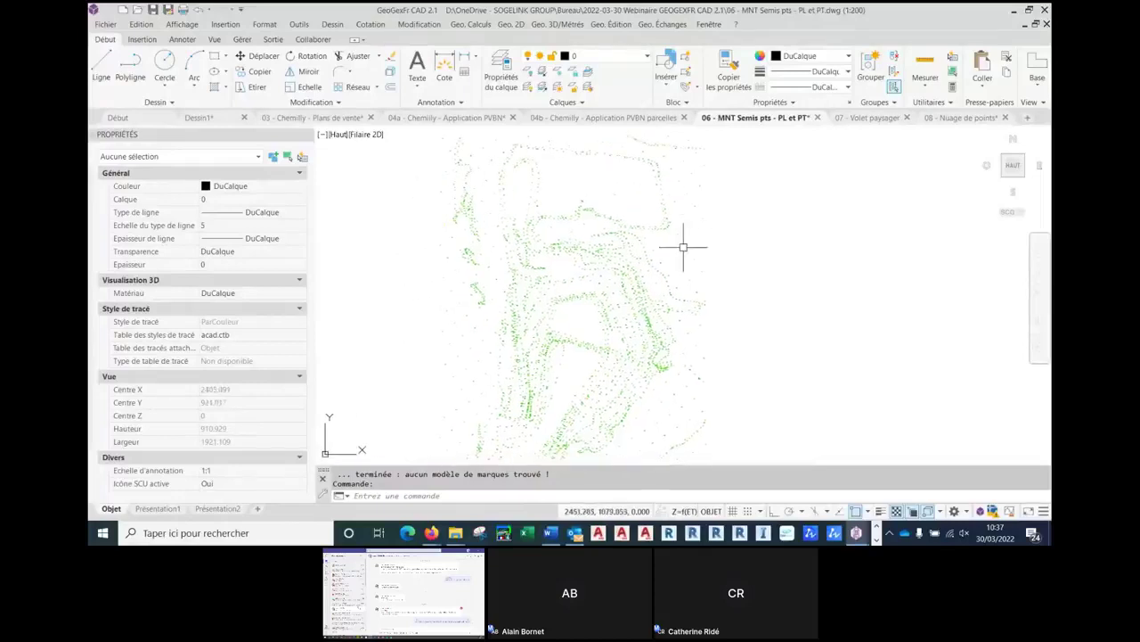
{"action": "left_click", "coordinate": [323, 135]}
{"action": "mouse_move", "coordinate": [446, 159]}
{"action": "left_click", "coordinate": [535, 187]}
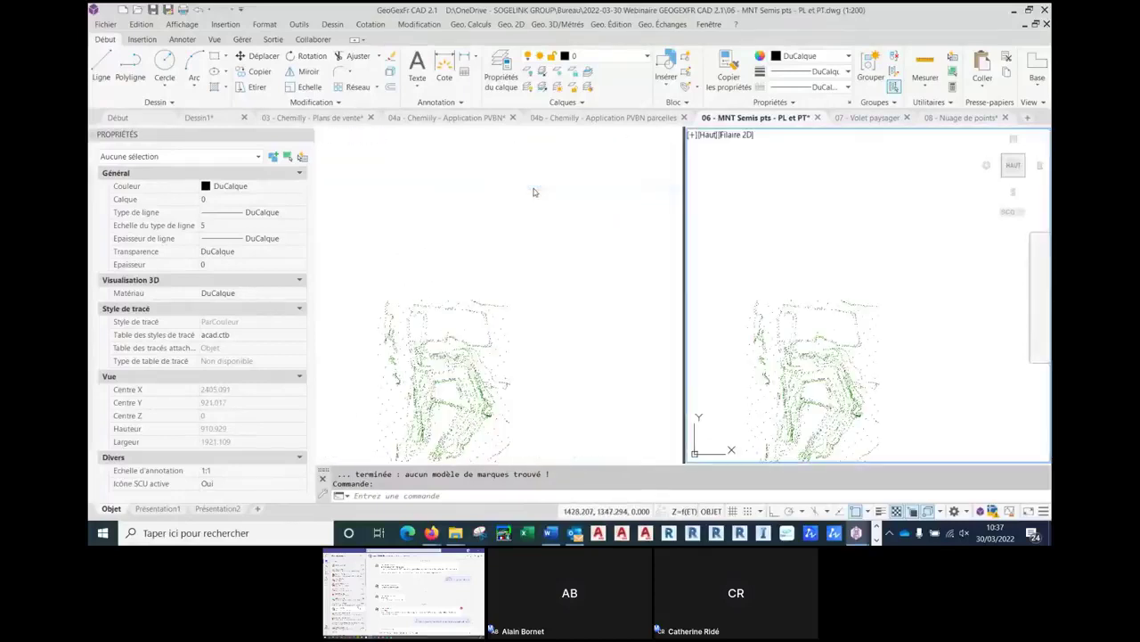
- Set the active viewport to the Isométrique orientée SO view and orbit the point cloud to a flatter angle
{"action": "left_click", "coordinate": [705, 135]}
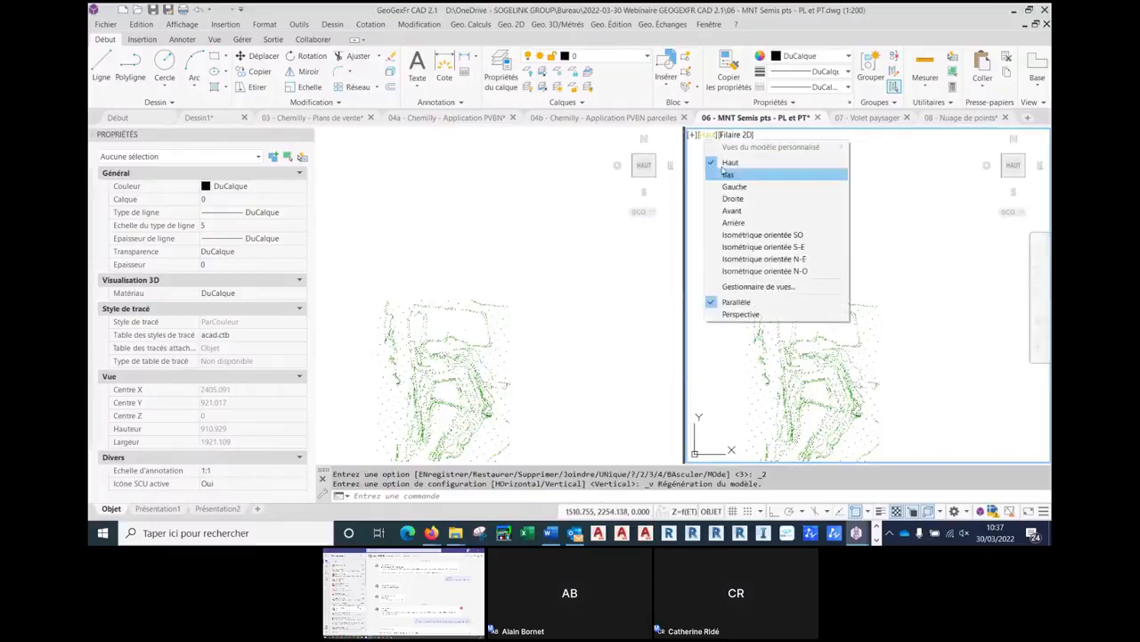
{"action": "left_click", "coordinate": [753, 236]}
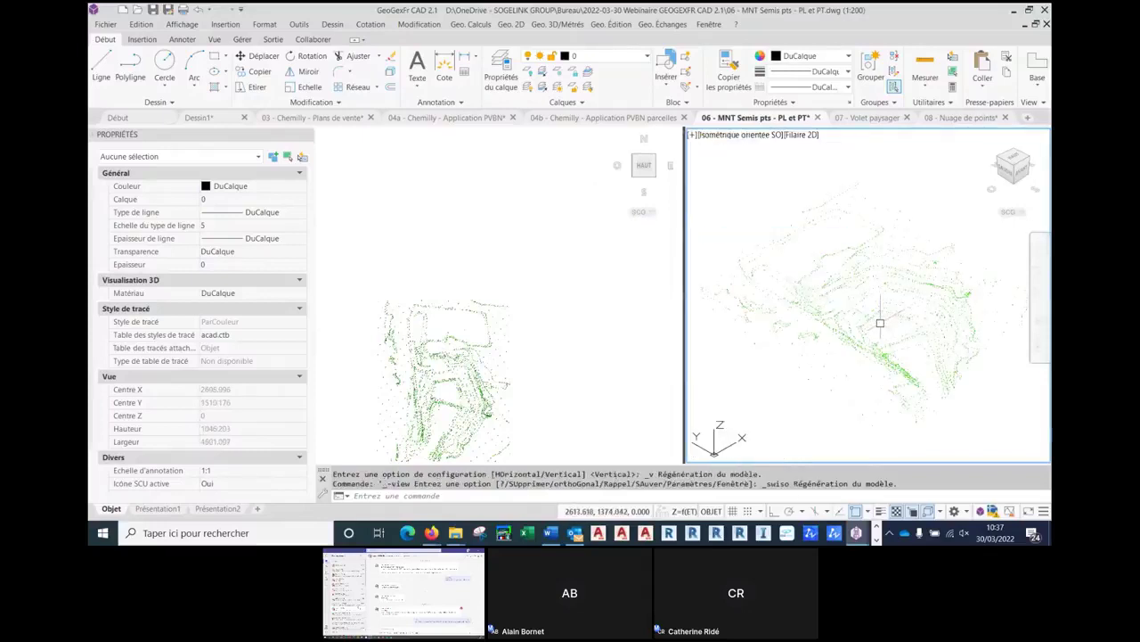
{"action": "middle_click_drag", "start_coordinate": [877, 226], "coordinate": [881, 278], "text": "shift"}
- Activate the top-view viewport and create the terrain model from the visible objects
{"action": "left_click", "coordinate": [463, 219]}
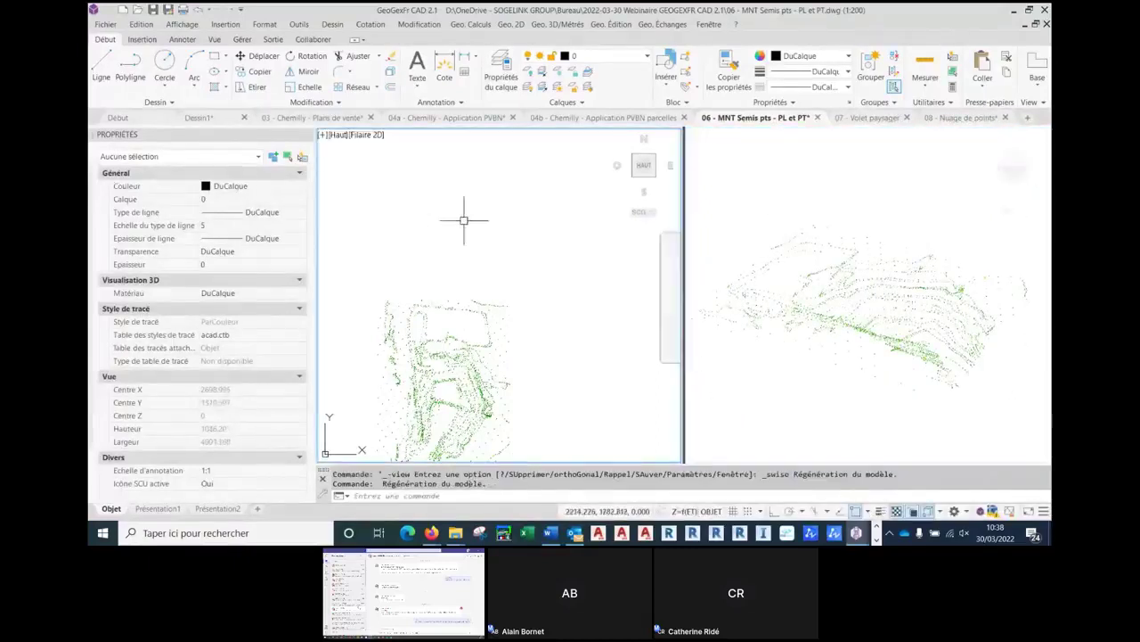
{"action": "scroll", "coordinate": [535, 245], "scroll_direction": "up", "scroll_amount": 5}
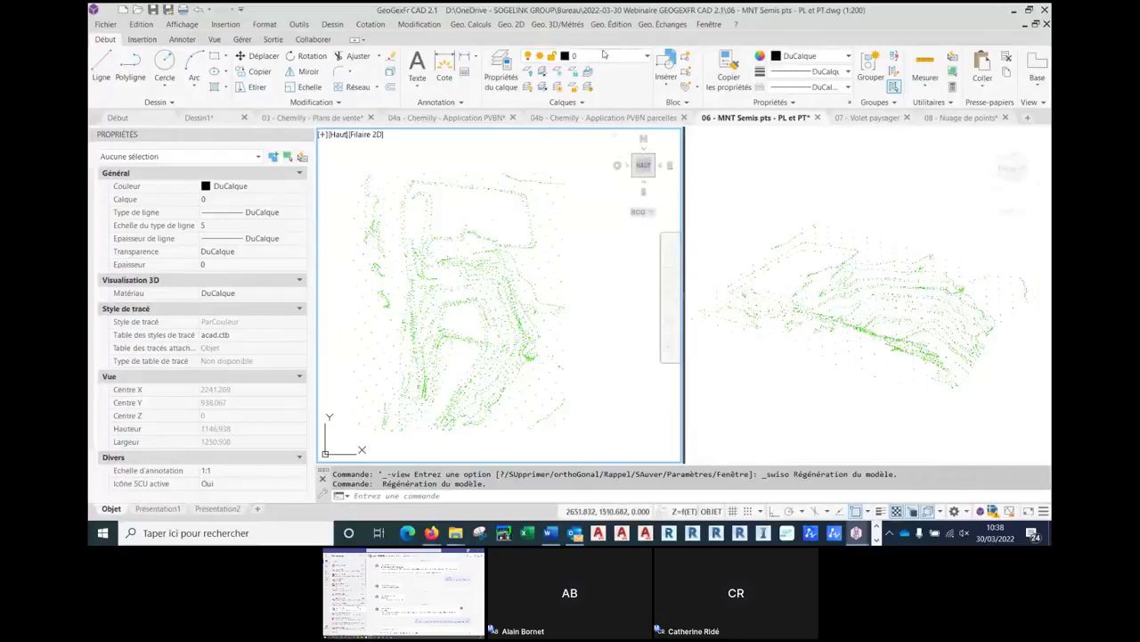
{"action": "left_click", "coordinate": [568, 25]}
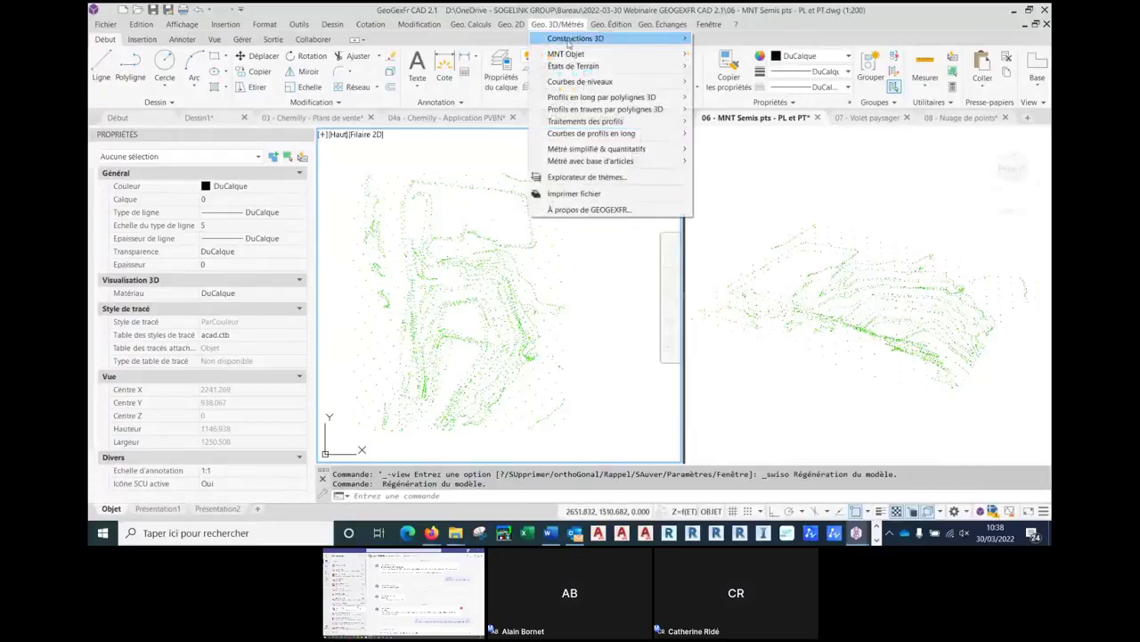
{"action": "mouse_move", "coordinate": [568, 54]}
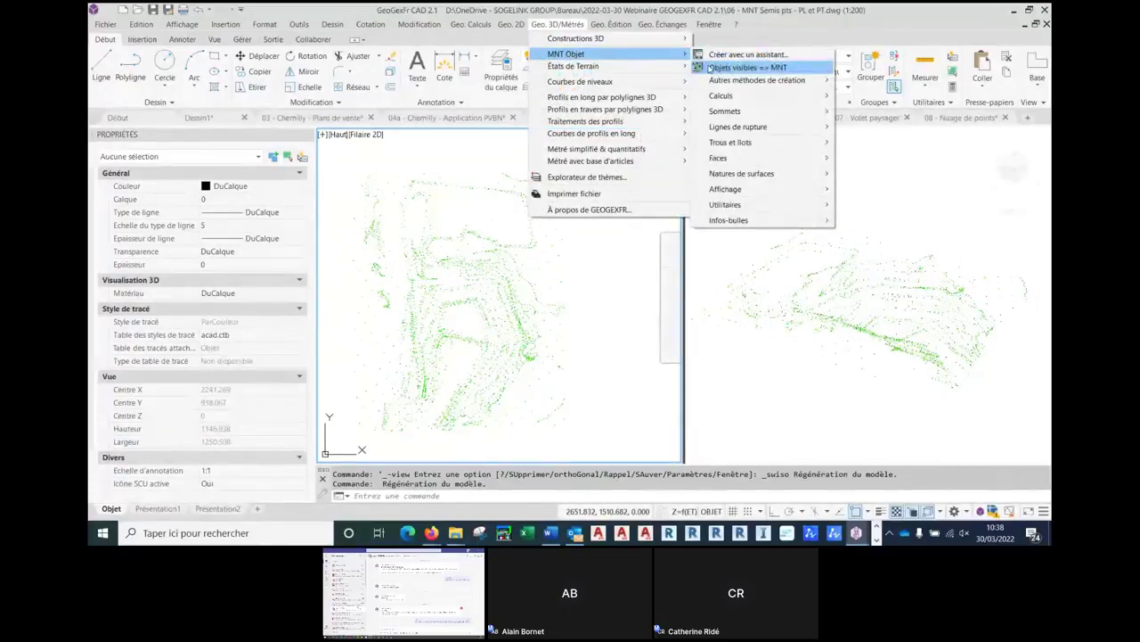
{"action": "left_click", "coordinate": [740, 68]}
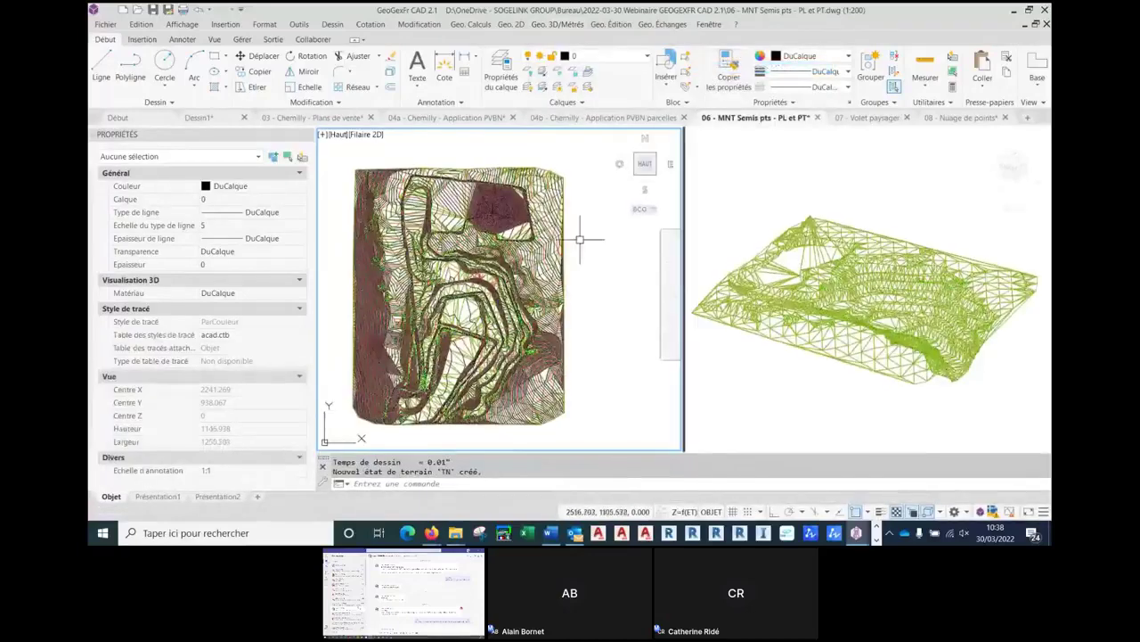
- Examine the peak of the terrain mesh in the 3D view and the matching dense contour area in the top view
{"action": "left_click", "coordinate": [802, 196]}
{"action": "scroll", "coordinate": [805, 222], "scroll_direction": "up", "scroll_amount": 3}
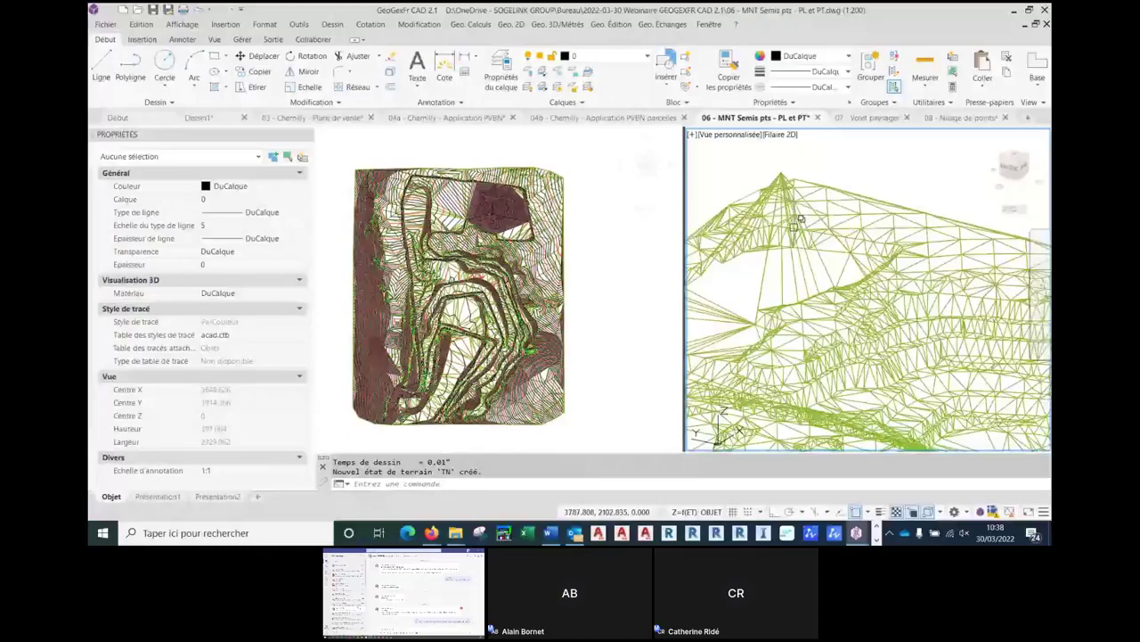
{"action": "left_click", "coordinate": [497, 191]}
{"action": "scroll", "coordinate": [497, 190], "scroll_direction": "up", "scroll_amount": 4}
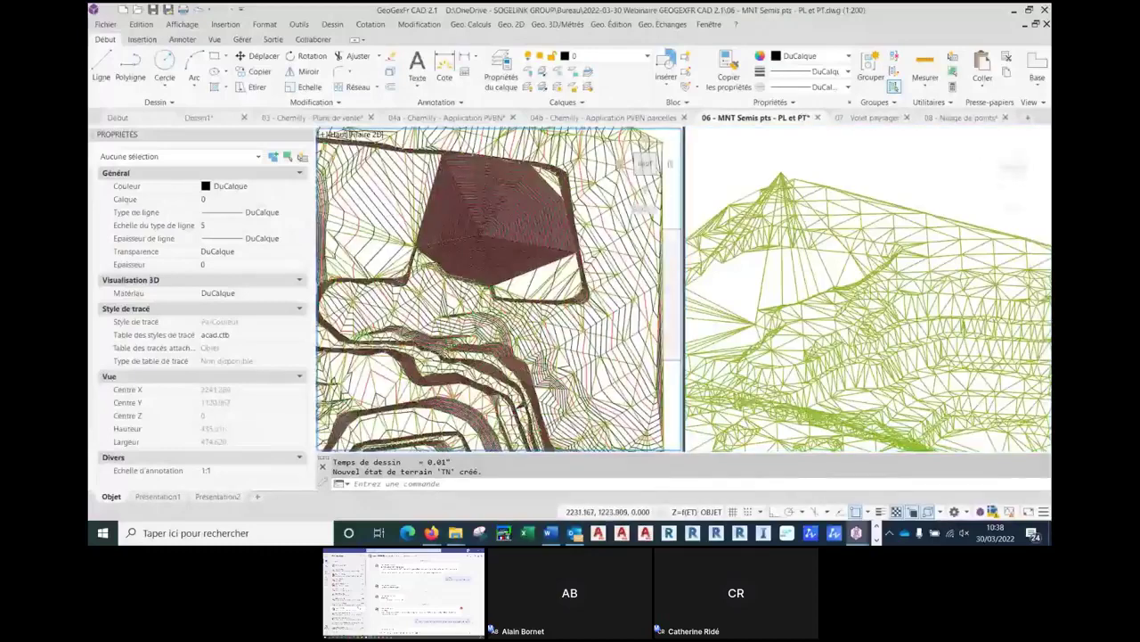
- Remove the point with altitude 750.00 at the centre of the dense contour cone from the terrain model
{"action": "left_click", "coordinate": [518, 143]}
{"action": "right_click", "coordinate": [518, 143]}
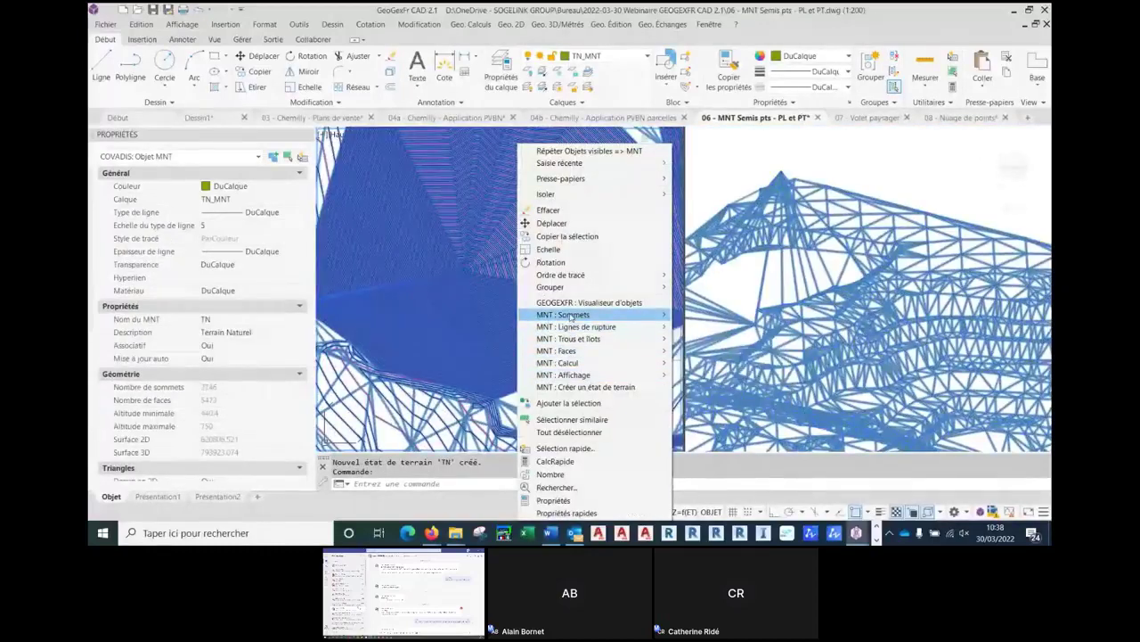
{"action": "mouse_move", "coordinate": [571, 316]}
{"action": "left_click", "coordinate": [717, 382]}
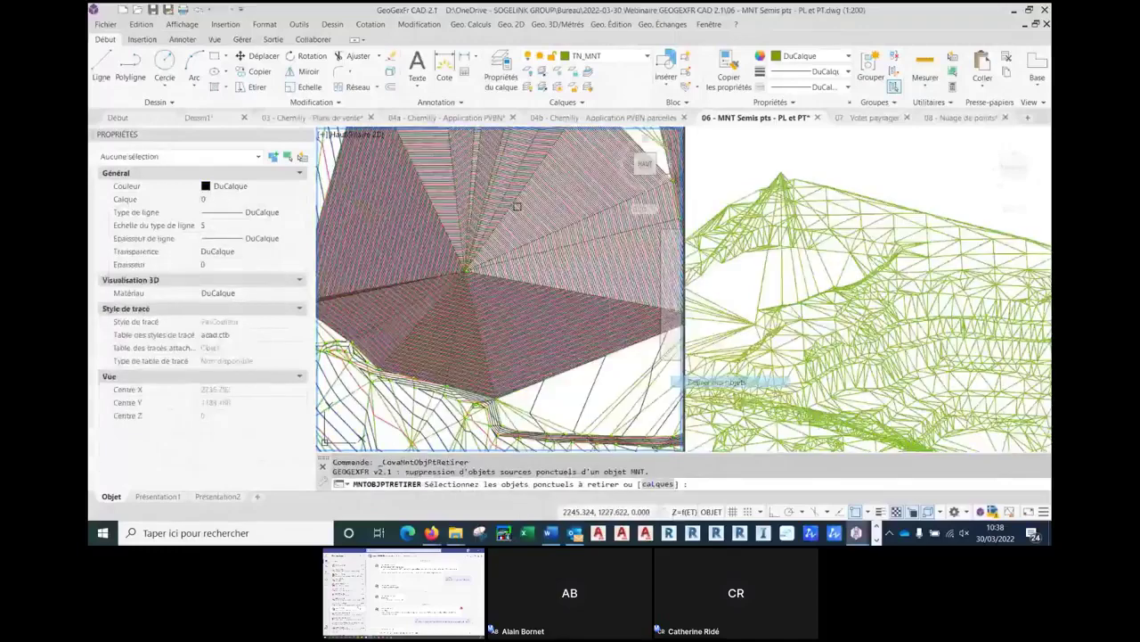
{"action": "scroll", "coordinate": [475, 267], "scroll_direction": "up", "scroll_amount": 3}
{"action": "left_click", "coordinate": [452, 251]}
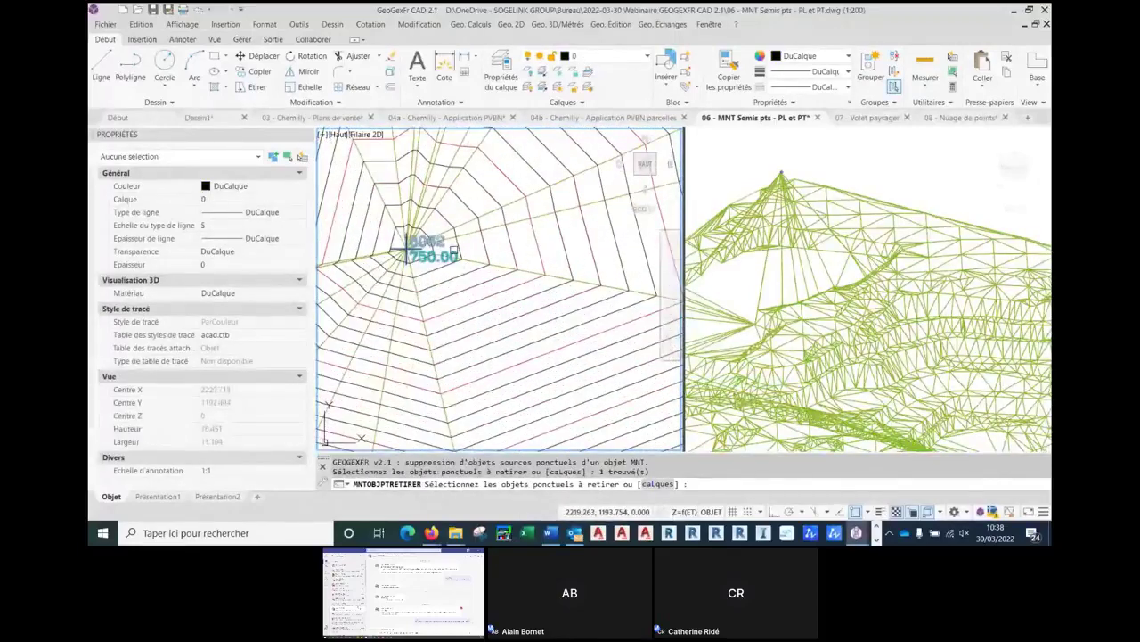
{"action": "key", "text": "Return"}
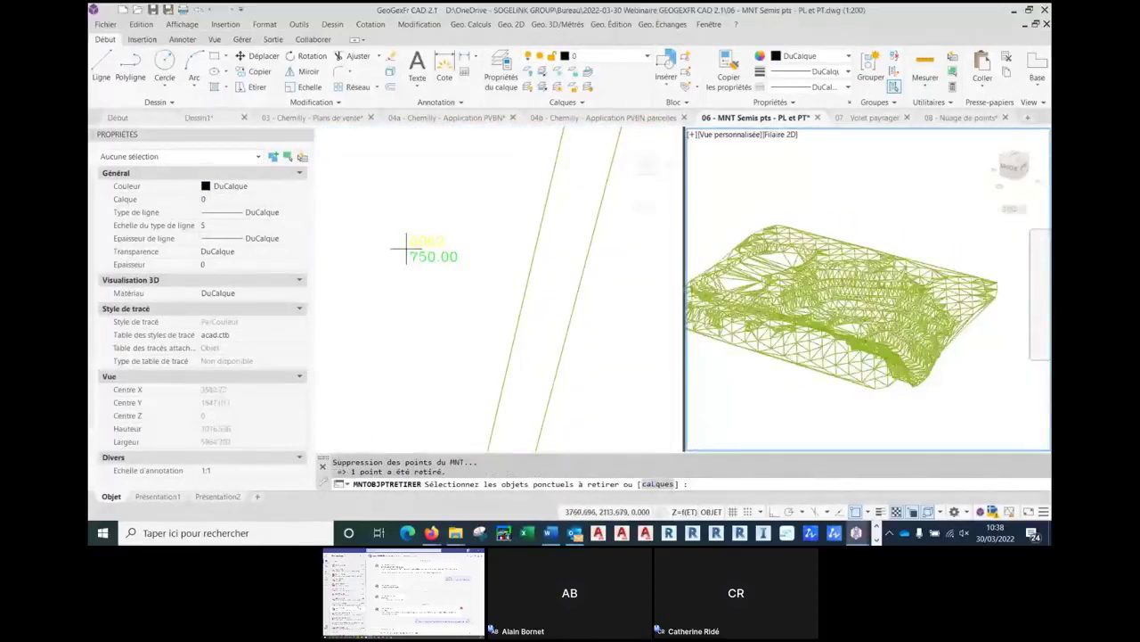
{"action": "scroll", "coordinate": [418, 254], "scroll_direction": "down", "scroll_amount": 10}
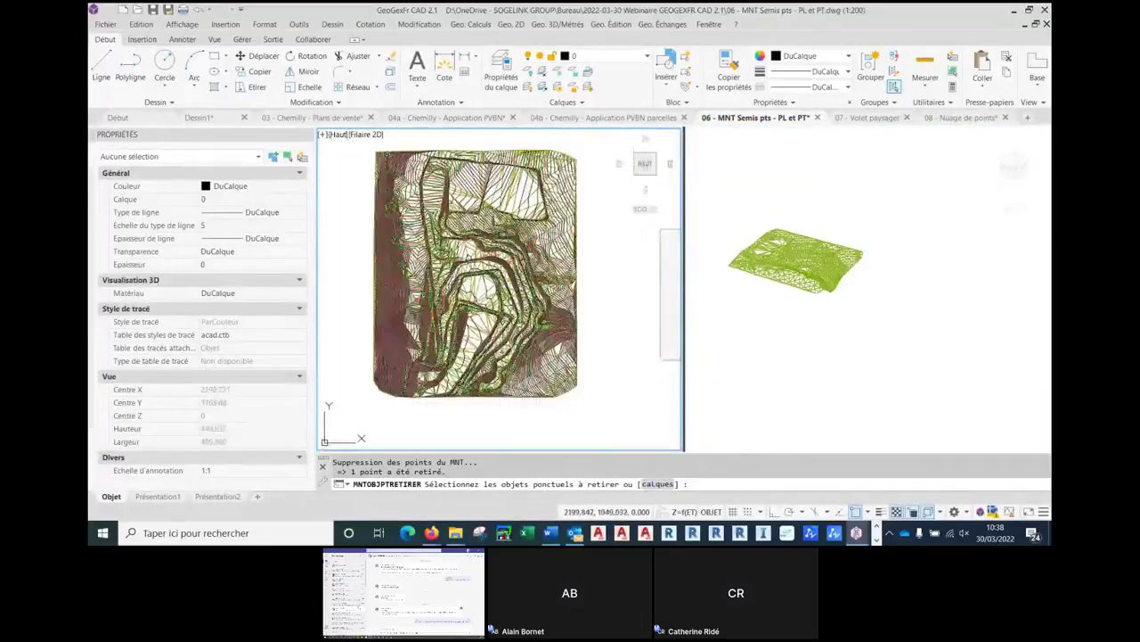
{"action": "scroll", "coordinate": [499, 236], "scroll_direction": "up", "scroll_amount": 10}
{"action": "key", "text": "Escape"}
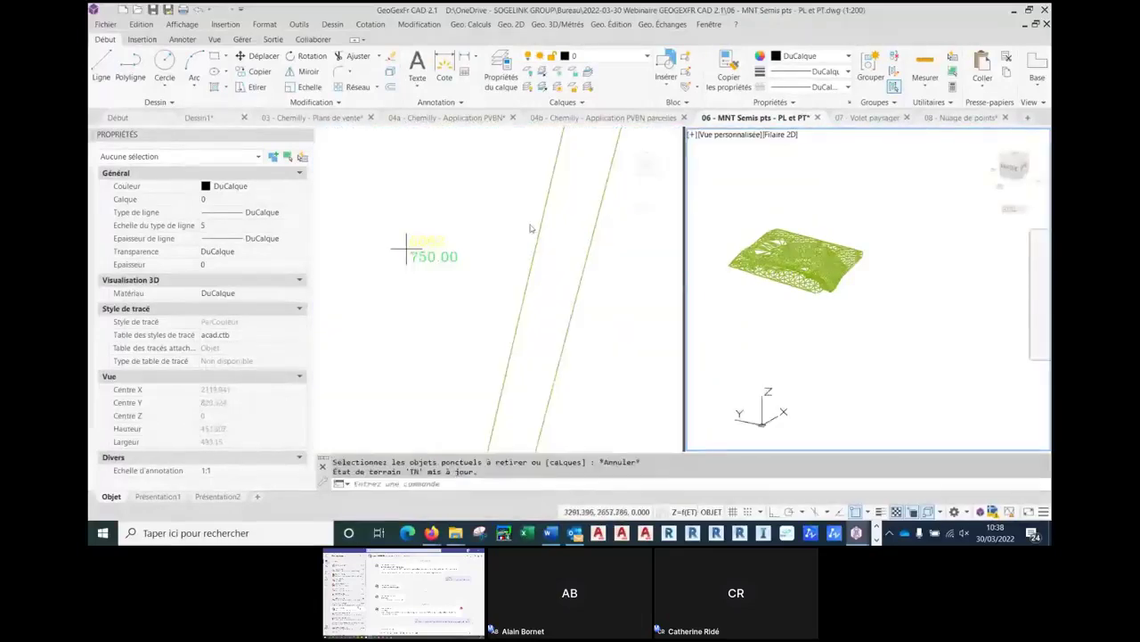
- Examine the recalculated terrain in the top view and fit the whole mesh in the 3D viewport
{"action": "middle_click", "coordinate": [487, 257]}
{"action": "middle_click", "coordinate": [486, 257]}
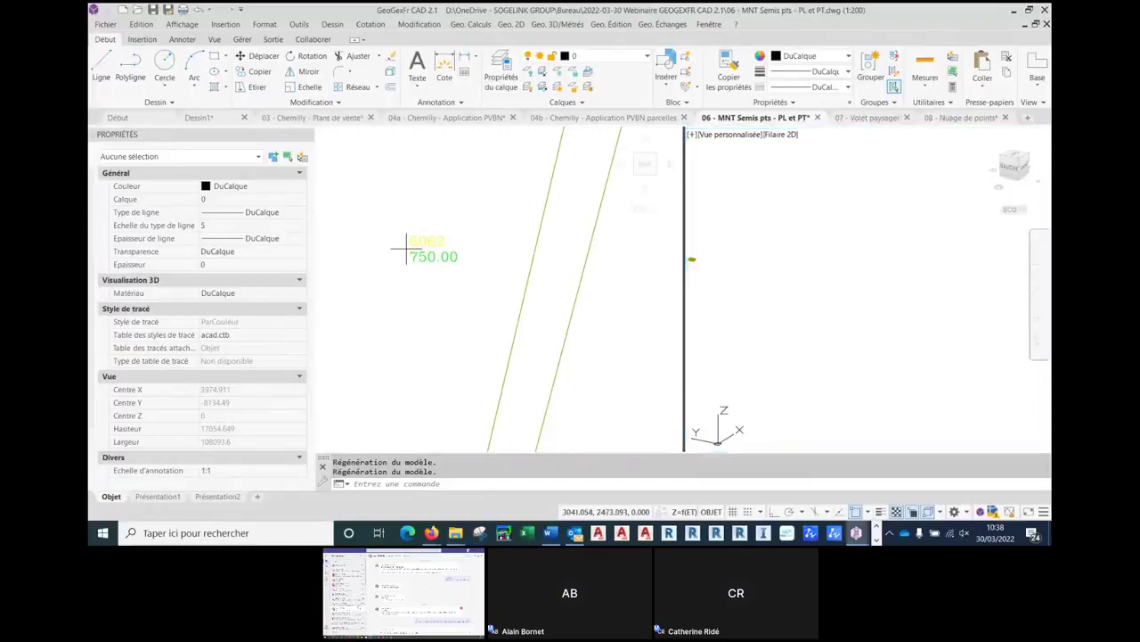
{"action": "left_click", "coordinate": [468, 273]}
{"action": "scroll", "coordinate": [469, 276], "scroll_direction": "down", "scroll_amount": 6}
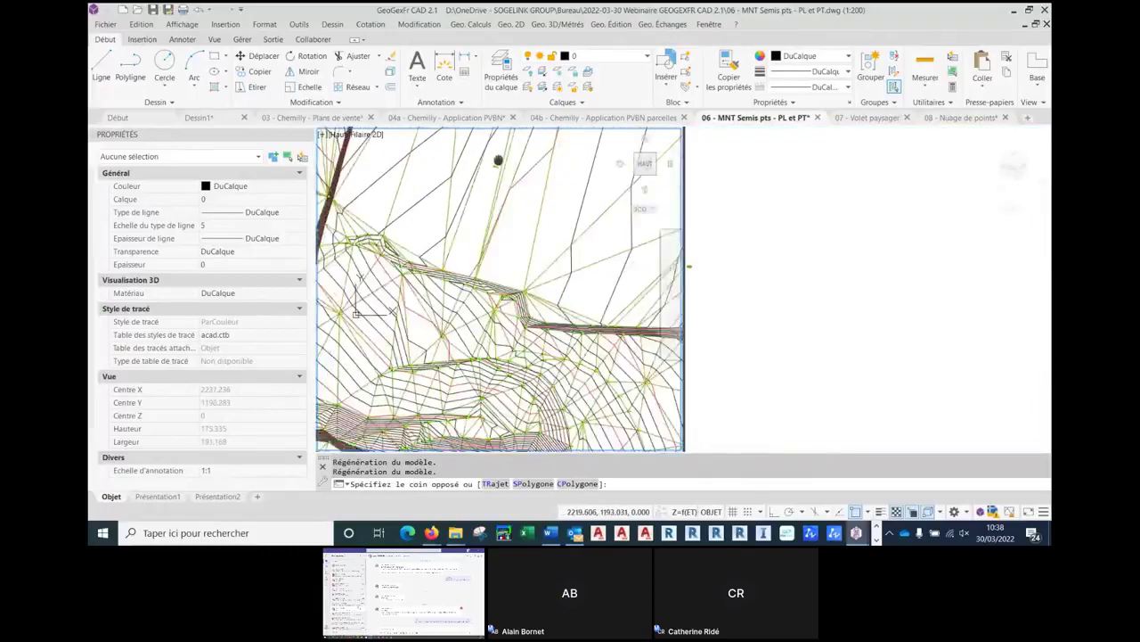
{"action": "scroll", "coordinate": [491, 204], "scroll_direction": "up", "scroll_amount": 8}
{"action": "key", "text": "Escape"}
{"action": "left_click", "coordinate": [742, 278]}
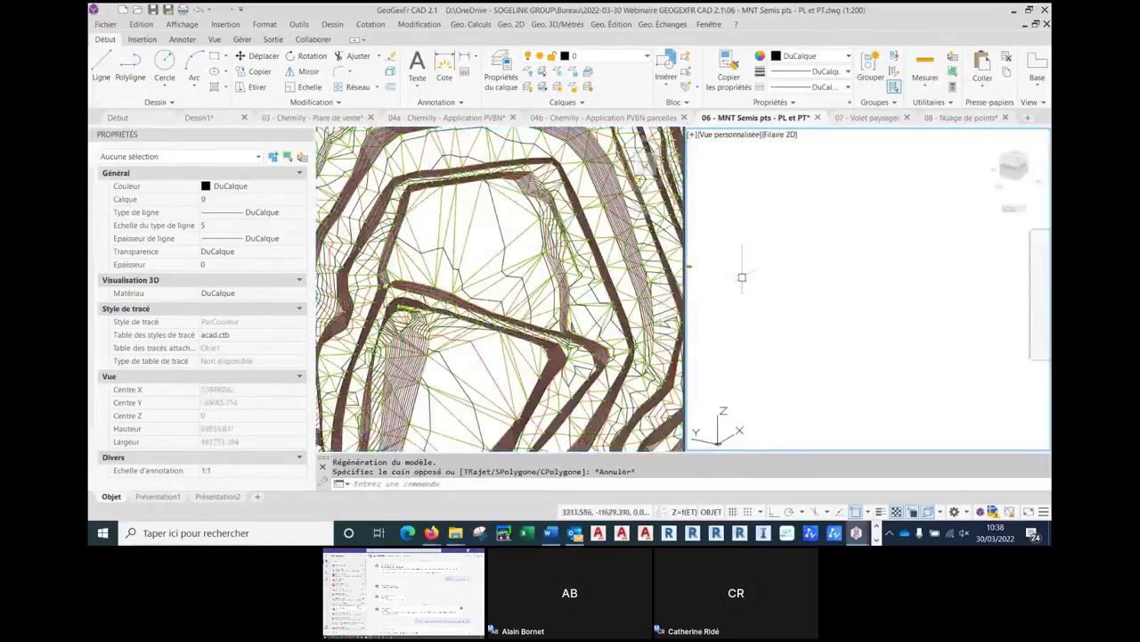
{"action": "scroll", "coordinate": [828, 281], "scroll_direction": "up", "scroll_amount": 3}
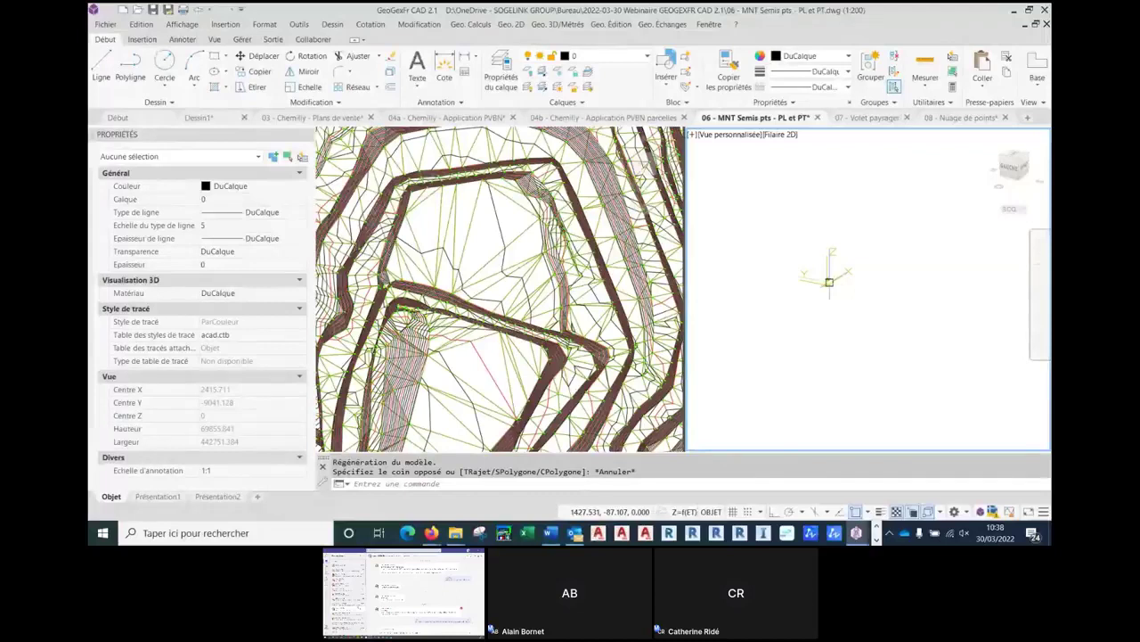
{"action": "scroll", "coordinate": [830, 282], "scroll_direction": "up", "scroll_amount": 2}
{"action": "scroll", "coordinate": [823, 286], "scroll_direction": "up", "scroll_amount": 3}
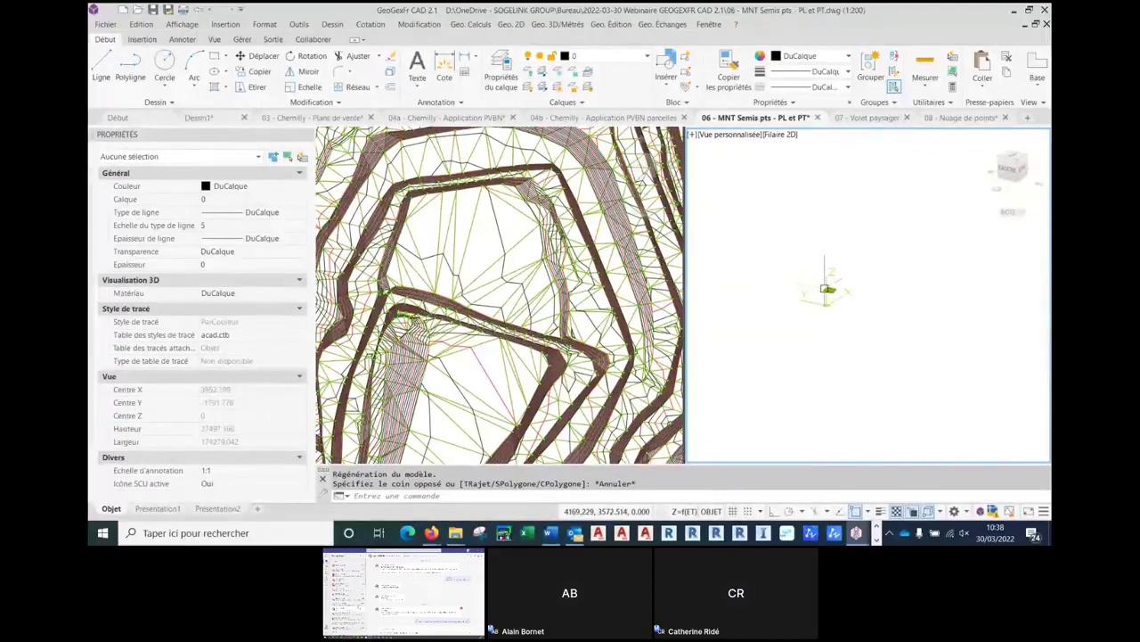
{"action": "middle_click", "coordinate": [898, 286]}
{"action": "middle_click", "coordinate": [898, 285]}
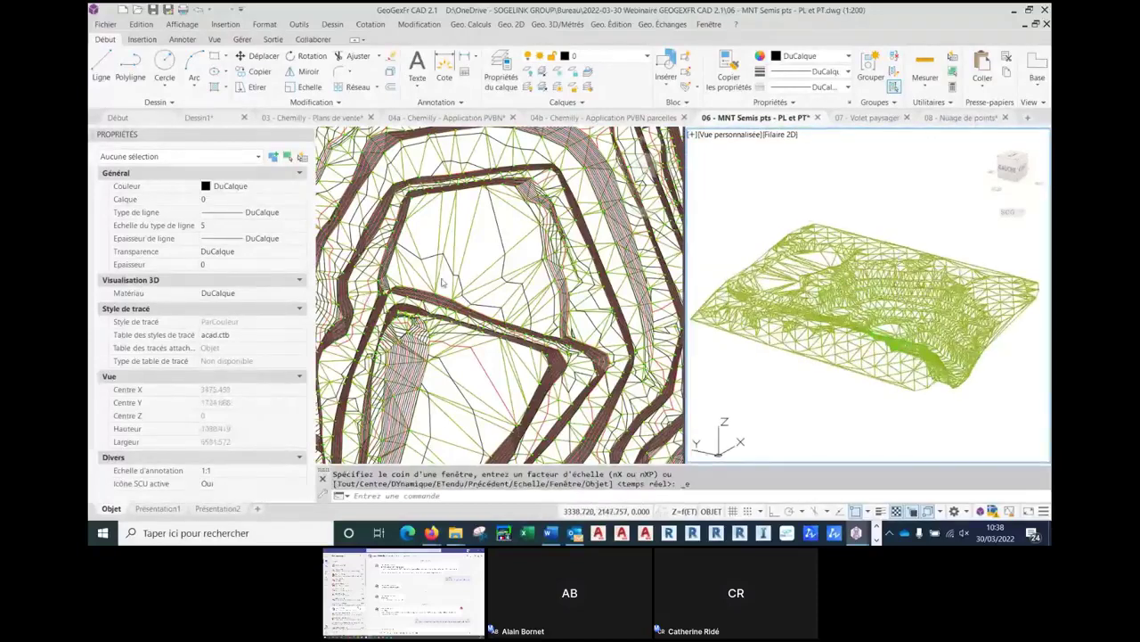
- Make the layer complément de levé visible in the drawing
{"action": "left_click", "coordinate": [588, 56]}
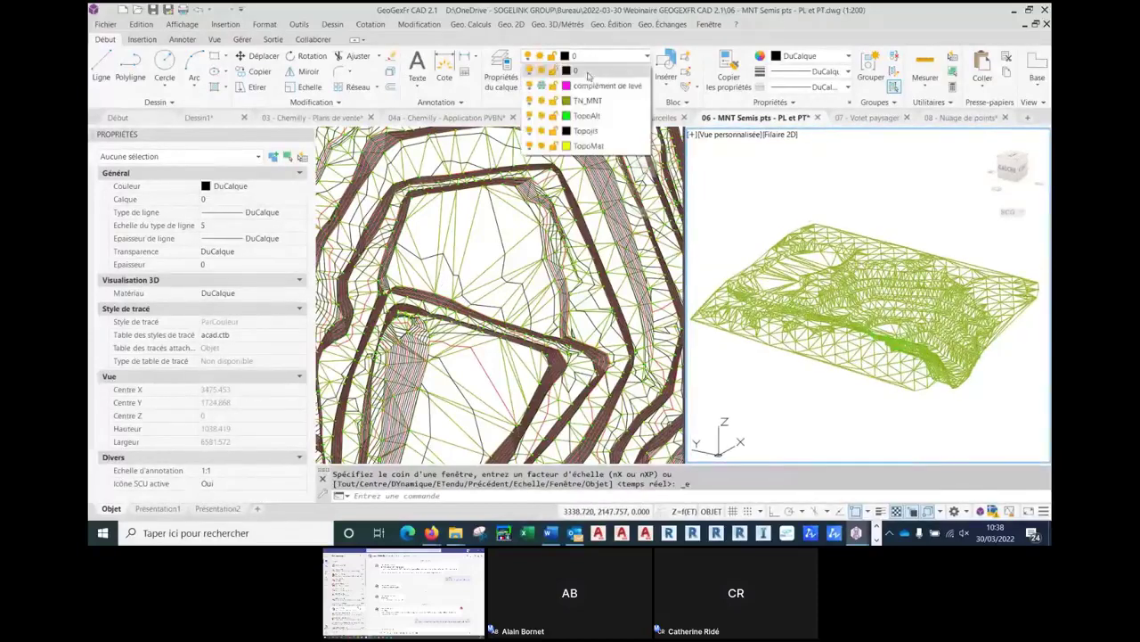
{"action": "left_click", "coordinate": [529, 86]}
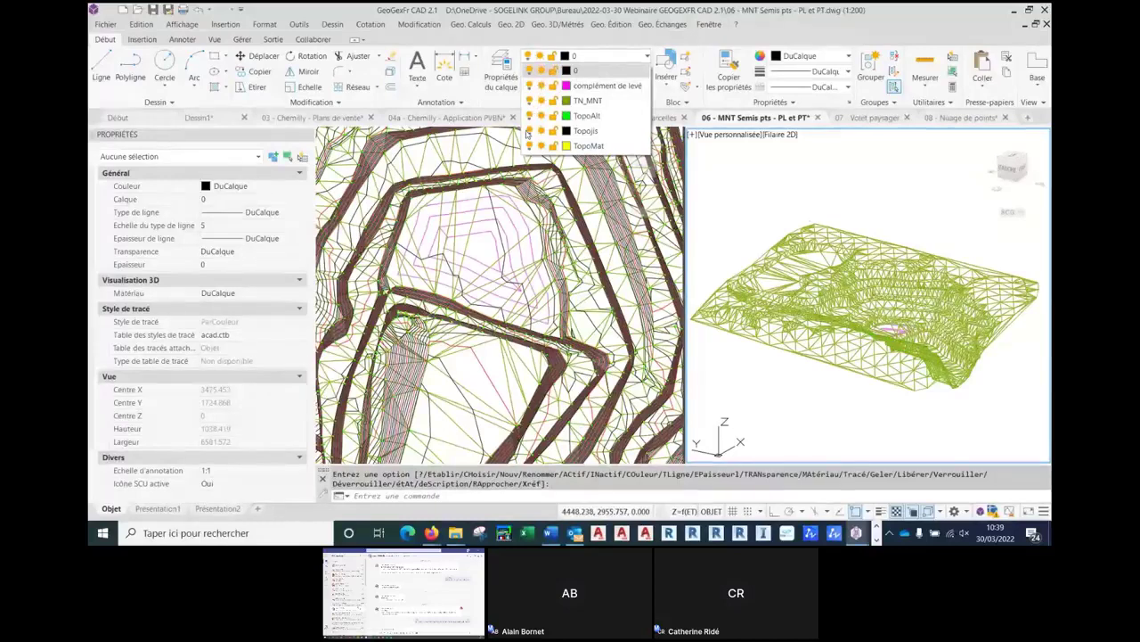
{"action": "key", "text": "Escape"}
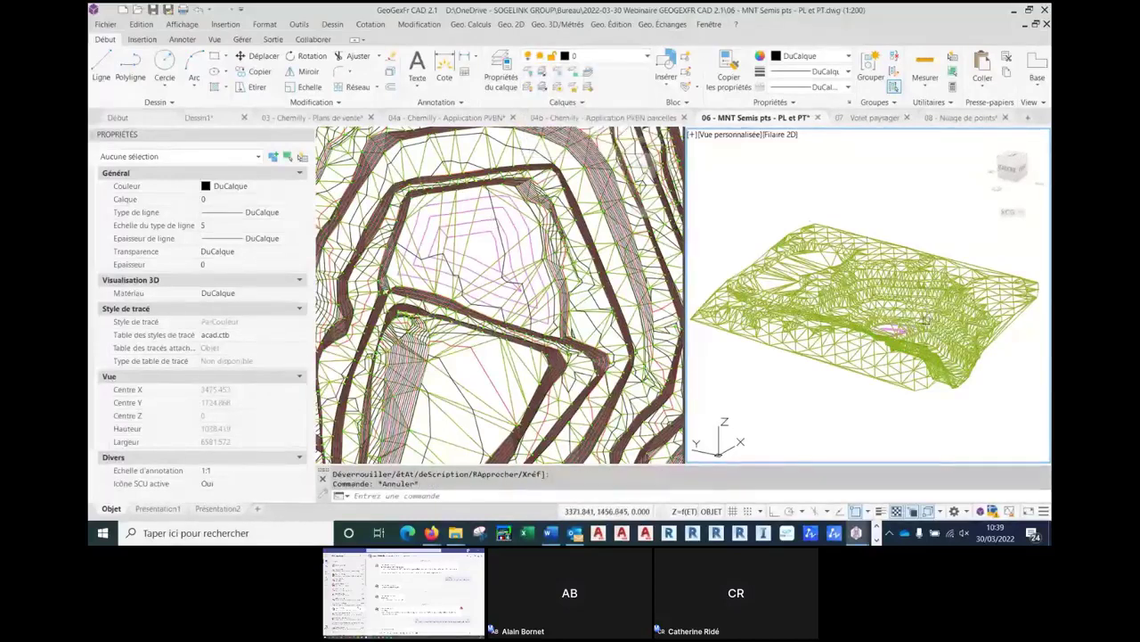
- Add the magenta complementary survey polylines in the middle of the pit to the terrain model as breaklines
{"action": "left_click", "coordinate": [383, 147]}
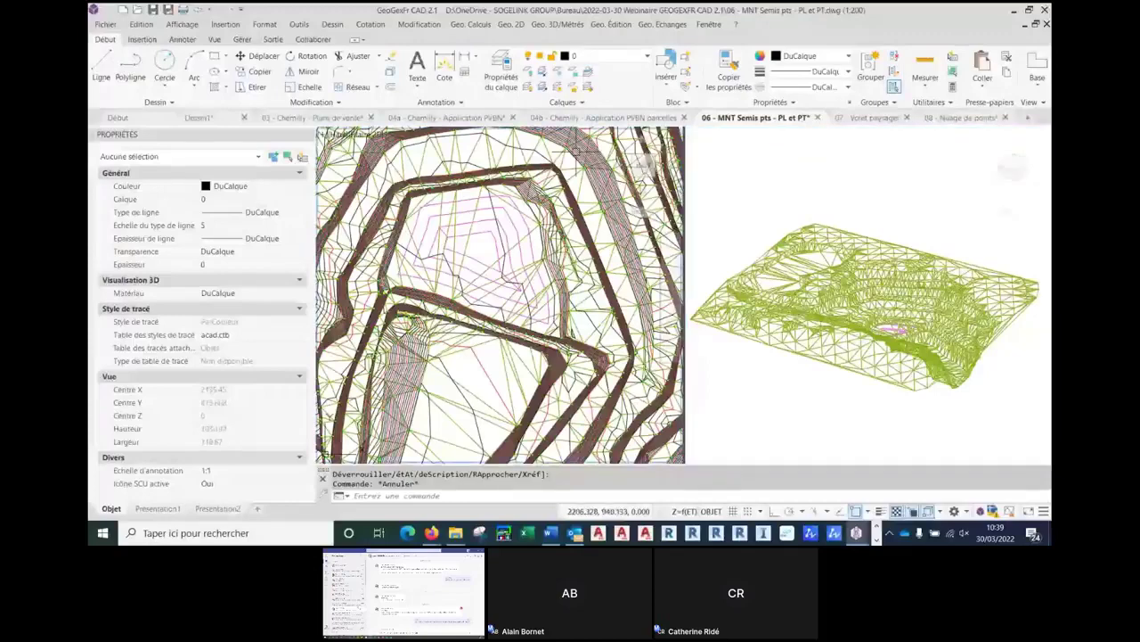
{"action": "left_click", "coordinate": [578, 150]}
{"action": "right_click", "coordinate": [578, 150]}
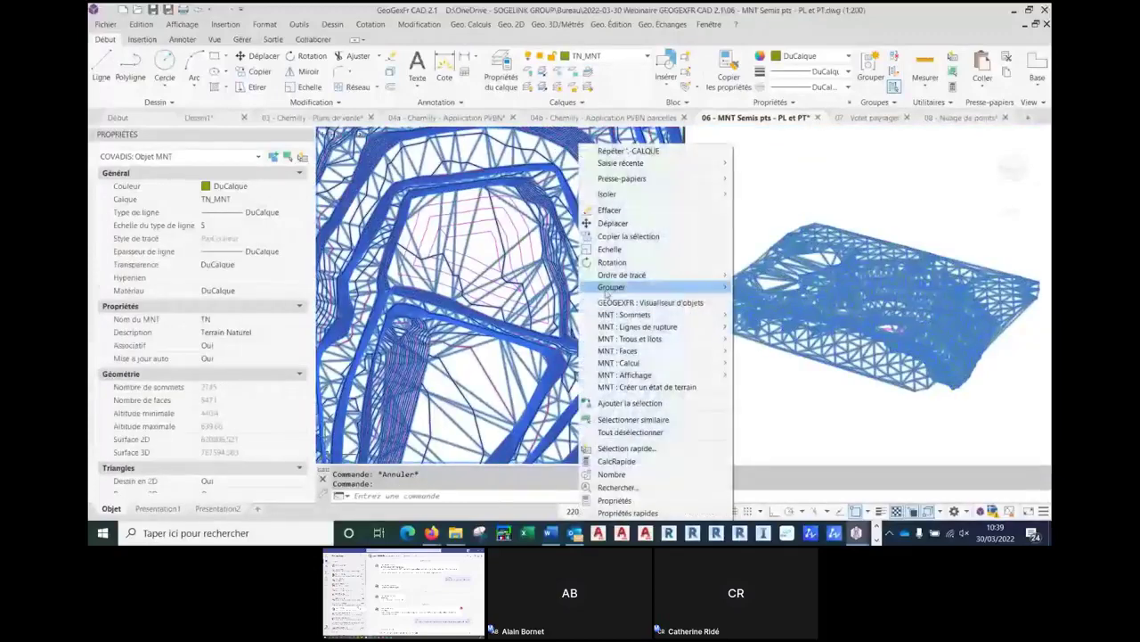
{"action": "mouse_move", "coordinate": [610, 316]}
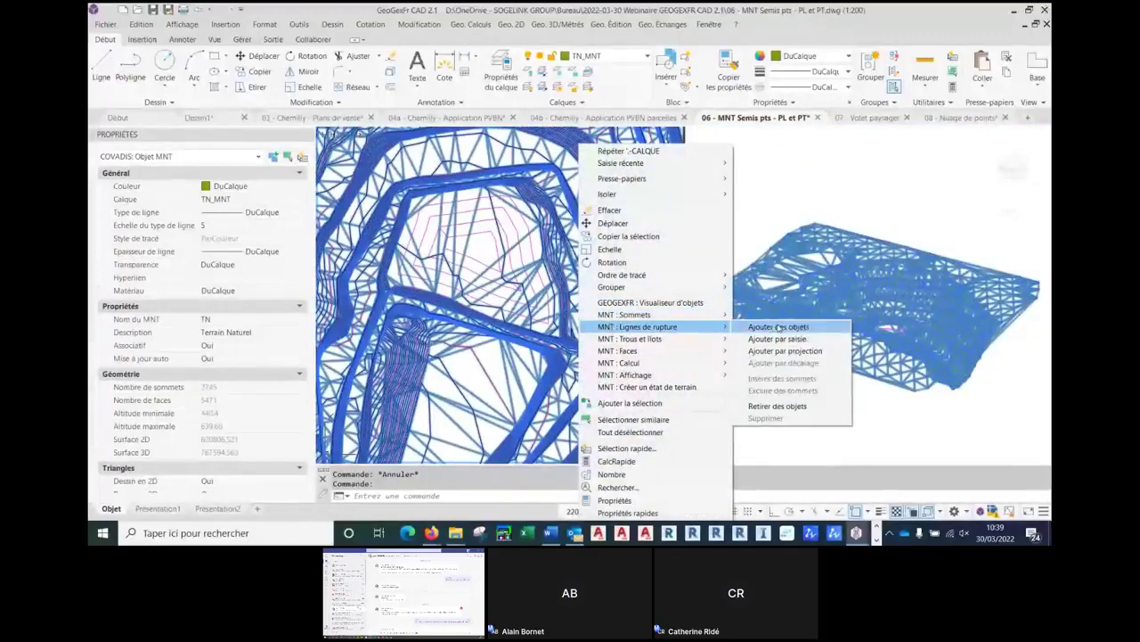
{"action": "left_click", "coordinate": [778, 330]}
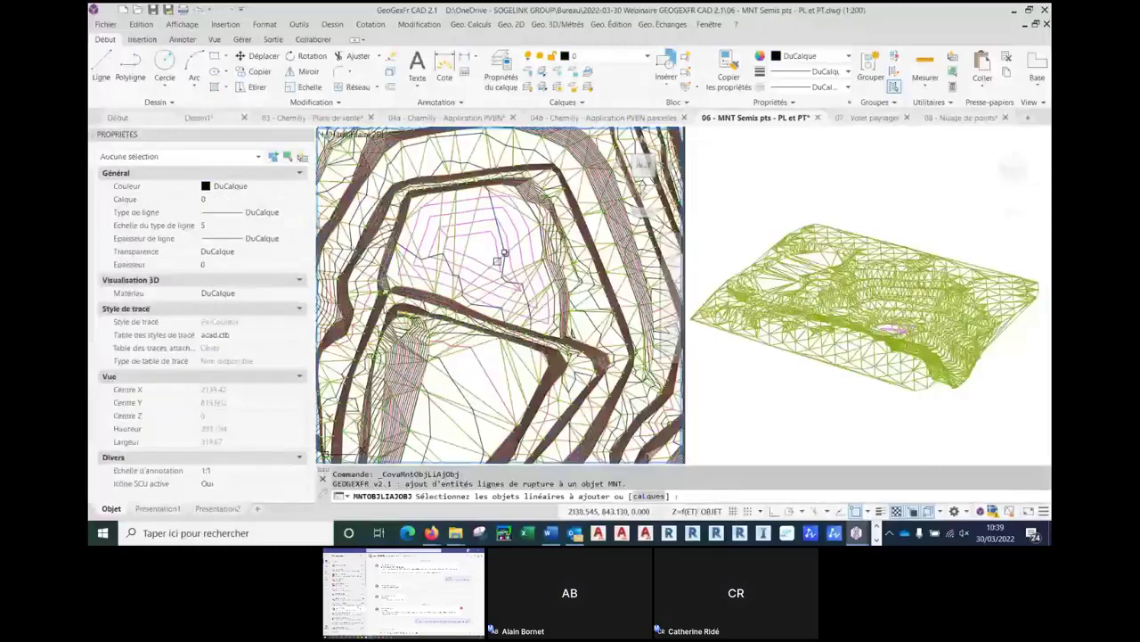
{"action": "left_click", "coordinate": [489, 251]}
{"action": "left_click", "coordinate": [461, 160]}
{"action": "key", "text": "Return"}
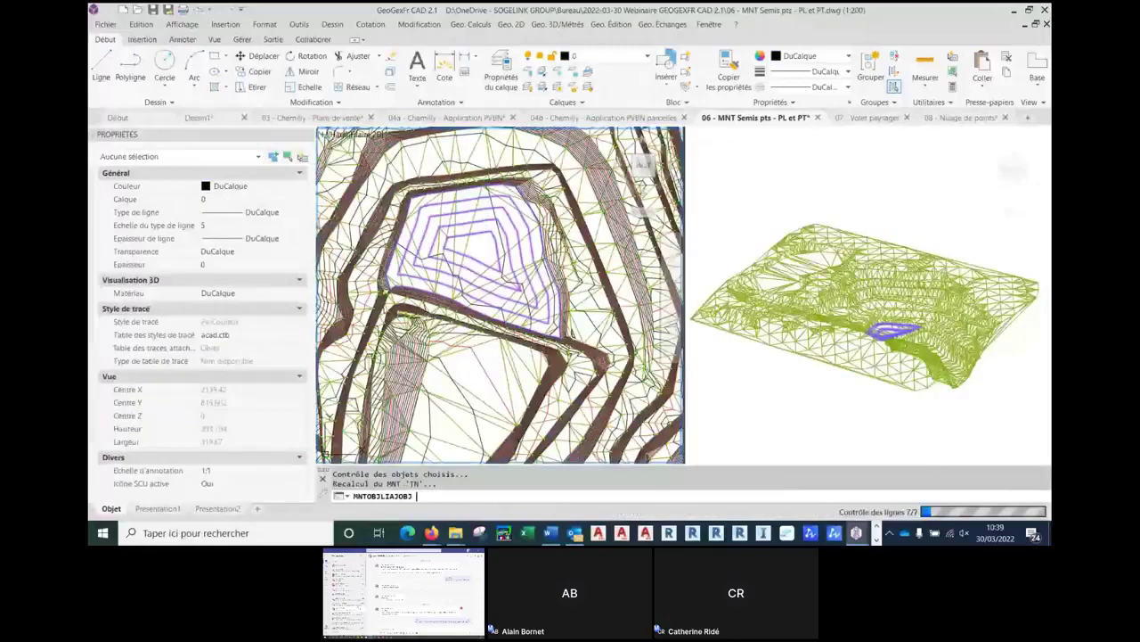
- Show the 3D viewport in the Réaliste visual style and inspect the pit formed by the added breaklines
{"action": "left_click", "coordinate": [780, 137]}
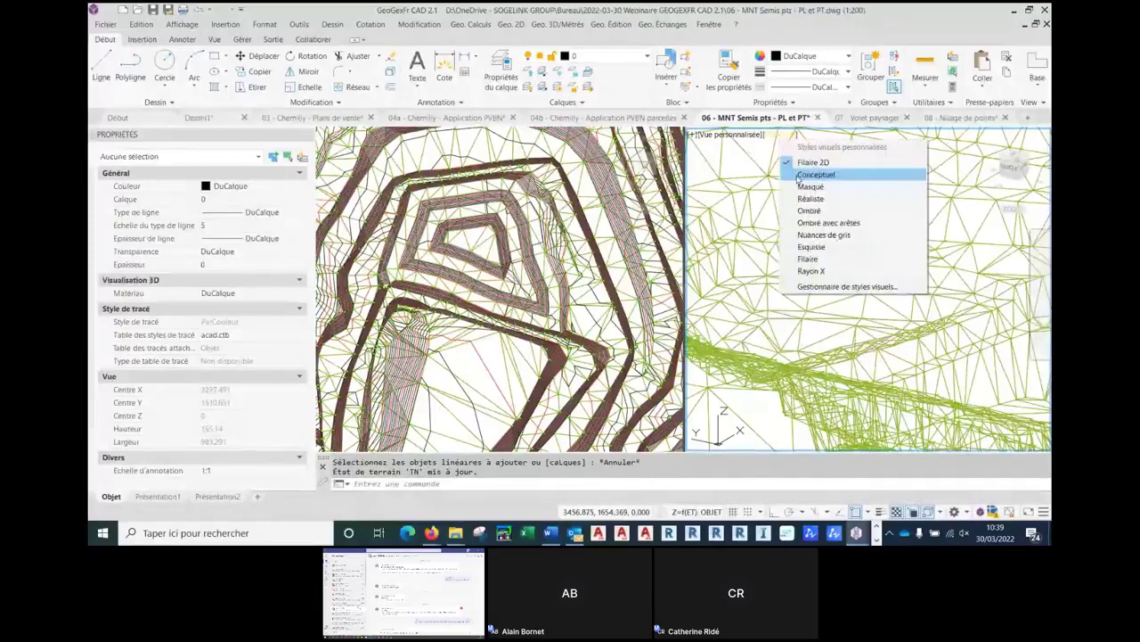
{"action": "left_click", "coordinate": [807, 197]}
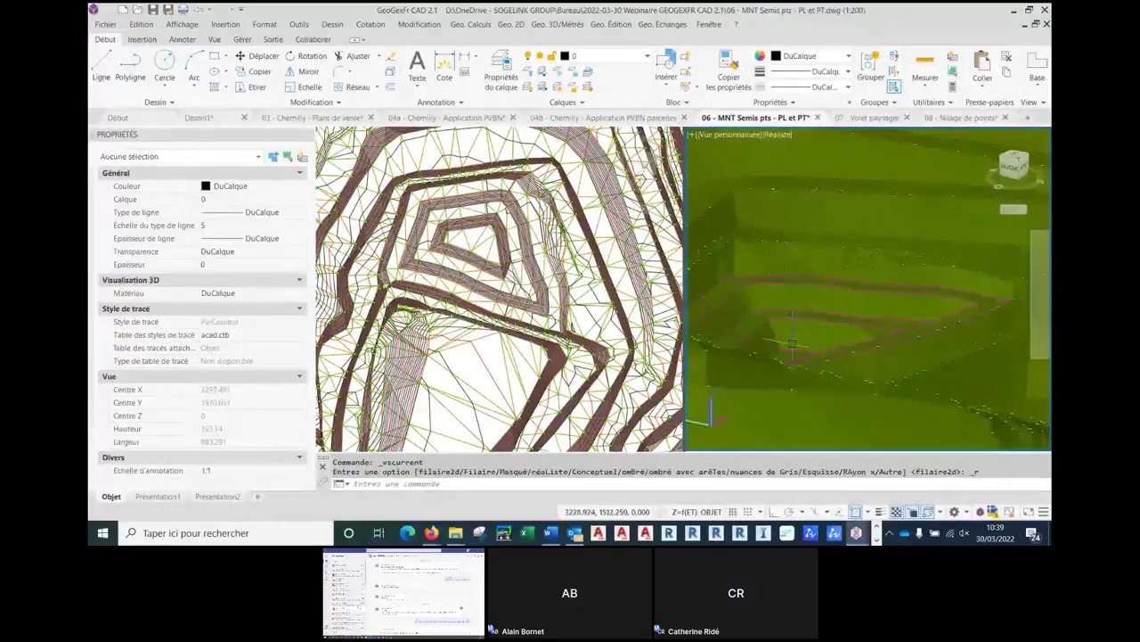
{"action": "middle_click_drag", "start_coordinate": [799, 363], "coordinate": [807, 207], "text": "shift"}
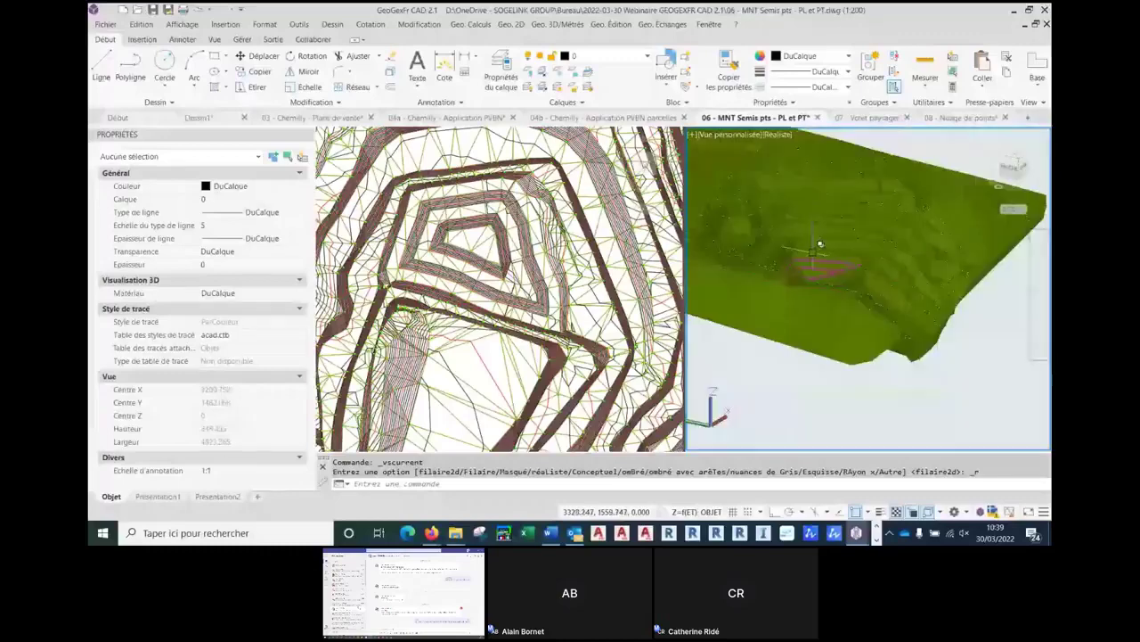
- Return the 3D viewport to the Filaire 2D visual style and set it to the Haut view
{"action": "left_click", "coordinate": [776, 133]}
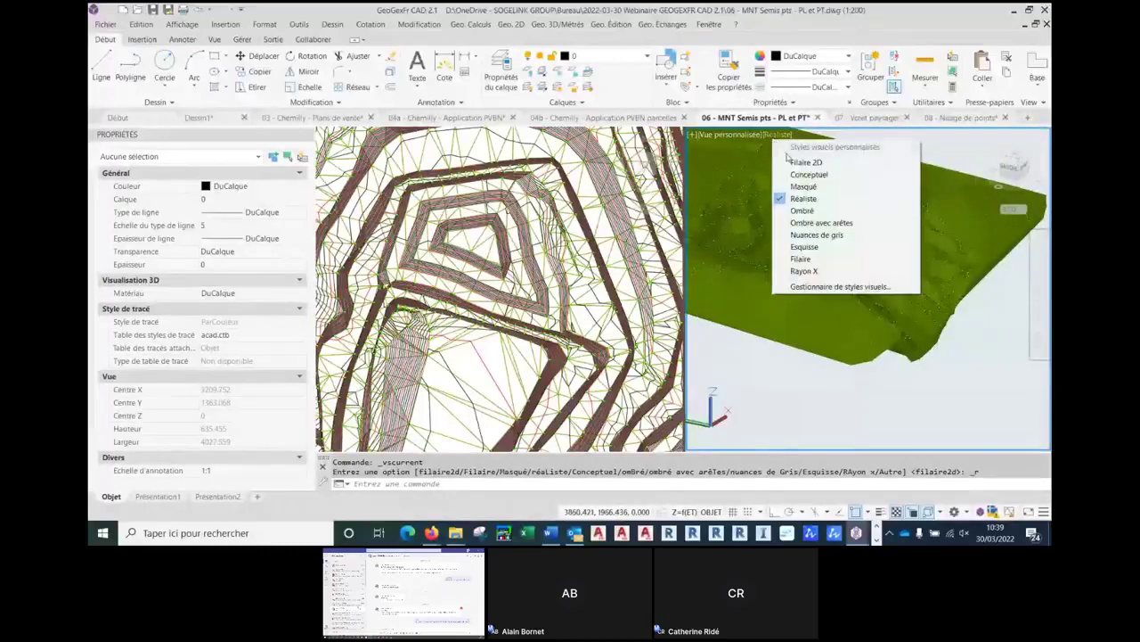
{"action": "left_click", "coordinate": [793, 158]}
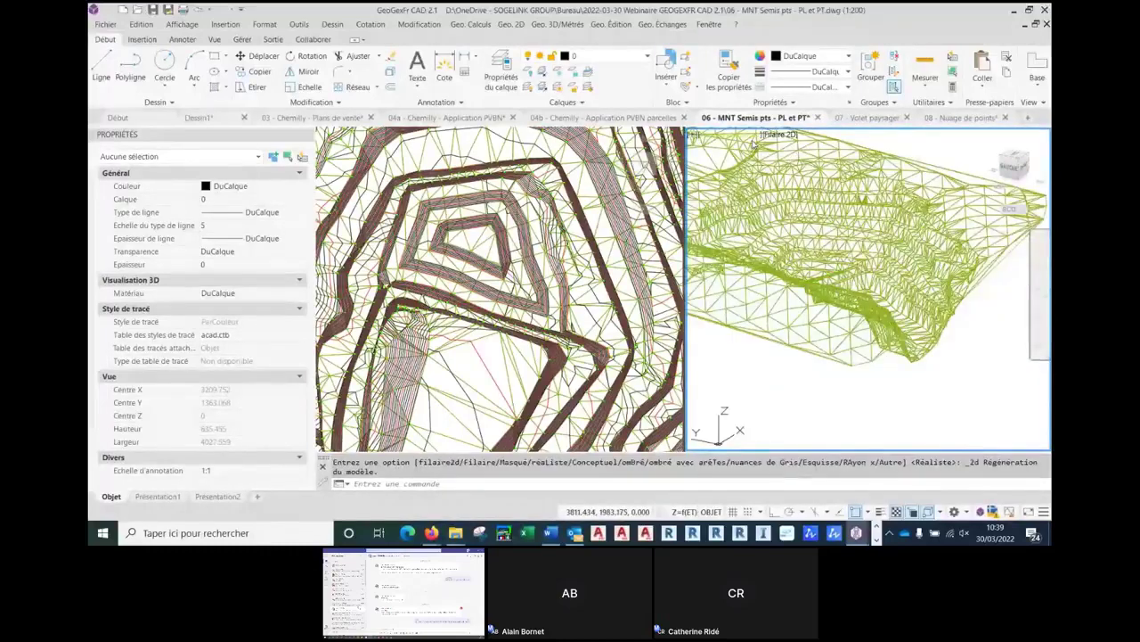
{"action": "left_click", "coordinate": [750, 137]}
{"action": "left_click", "coordinate": [766, 160]}
{"action": "left_click", "coordinate": [846, 267]}
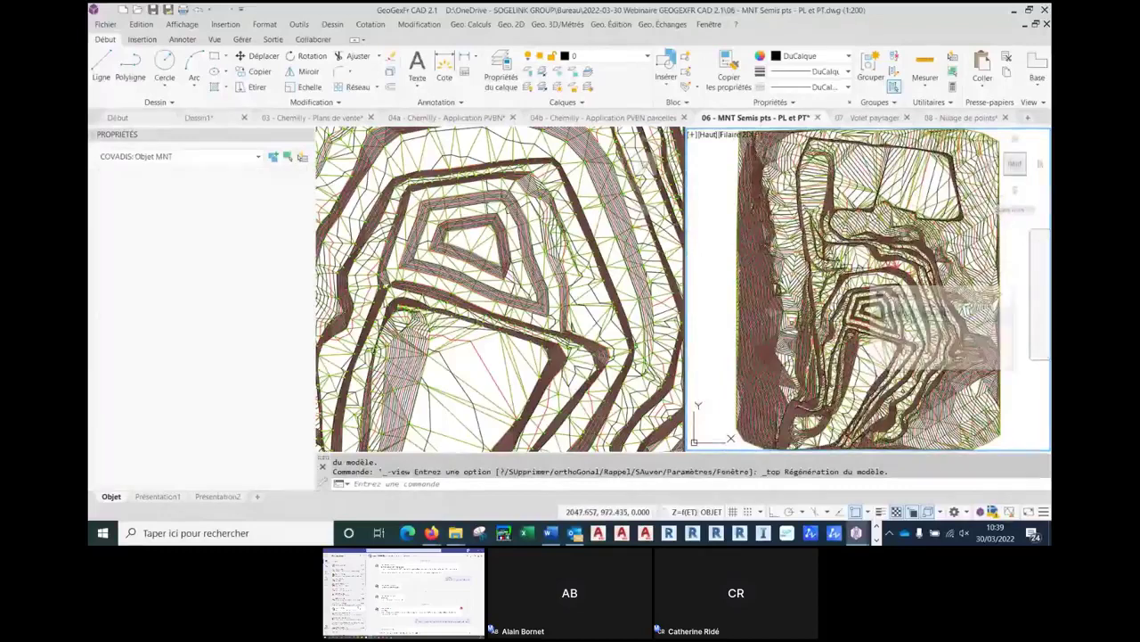
{"action": "key", "text": "Escape"}
{"action": "middle_click_drag", "start_coordinate": [895, 265], "coordinate": [618, 263]}
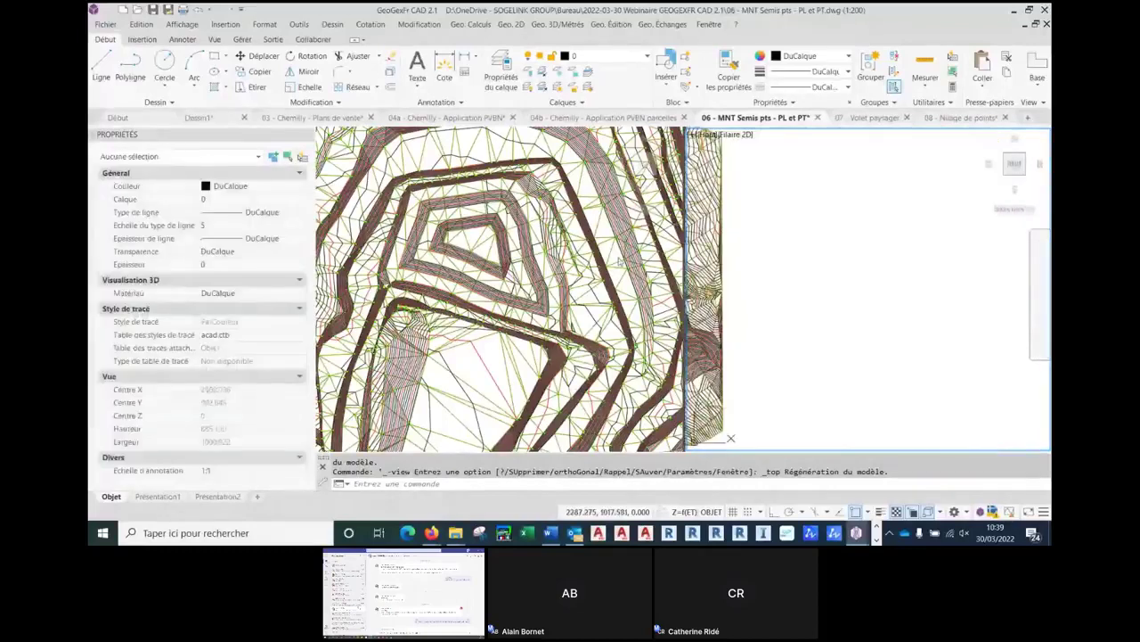
- Draw a polyline axis across the nested pit contours with a straight segment about 220 long and an arc with a chord of about 133
{"action": "left_click", "coordinate": [569, 262]}
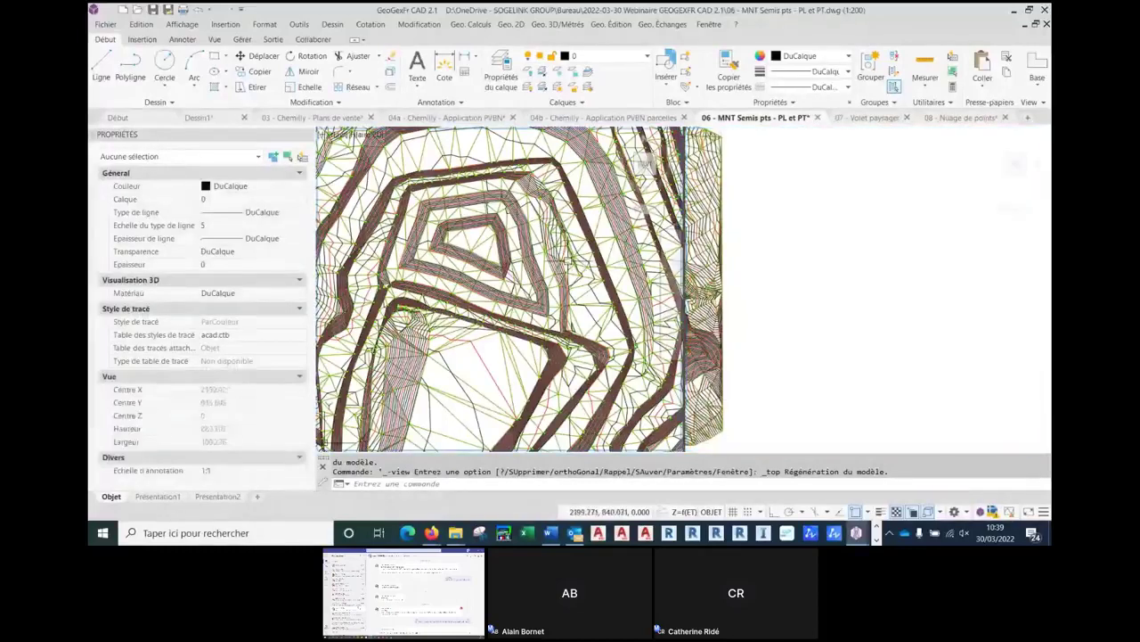
{"action": "left_click", "coordinate": [130, 66]}
{"action": "left_click", "coordinate": [344, 216]}
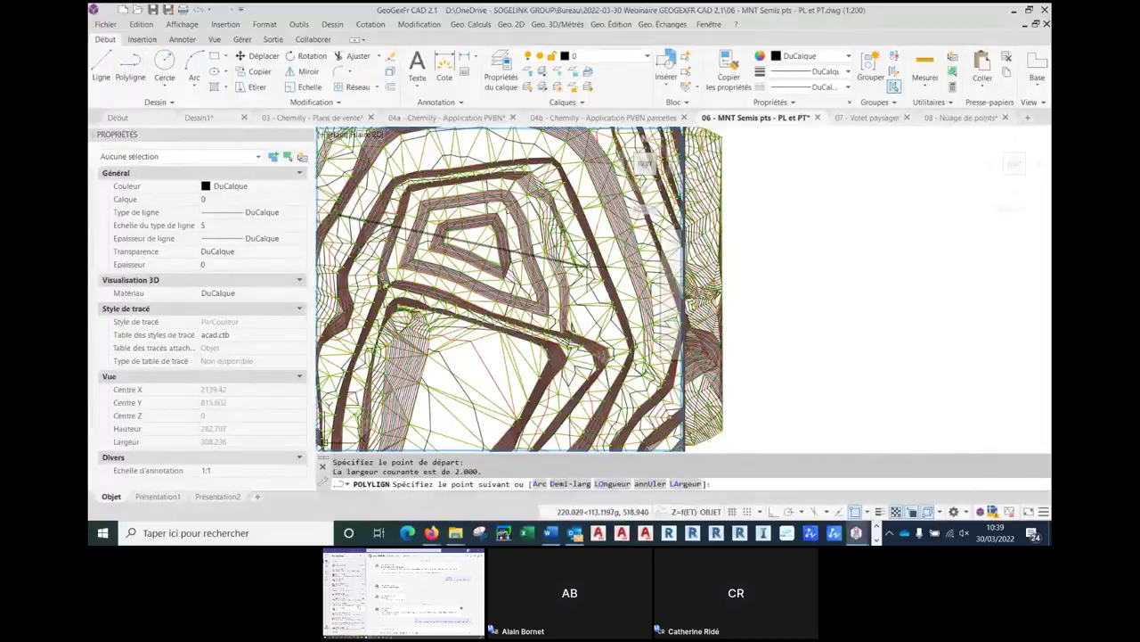
{"action": "left_click", "coordinate": [587, 268]}
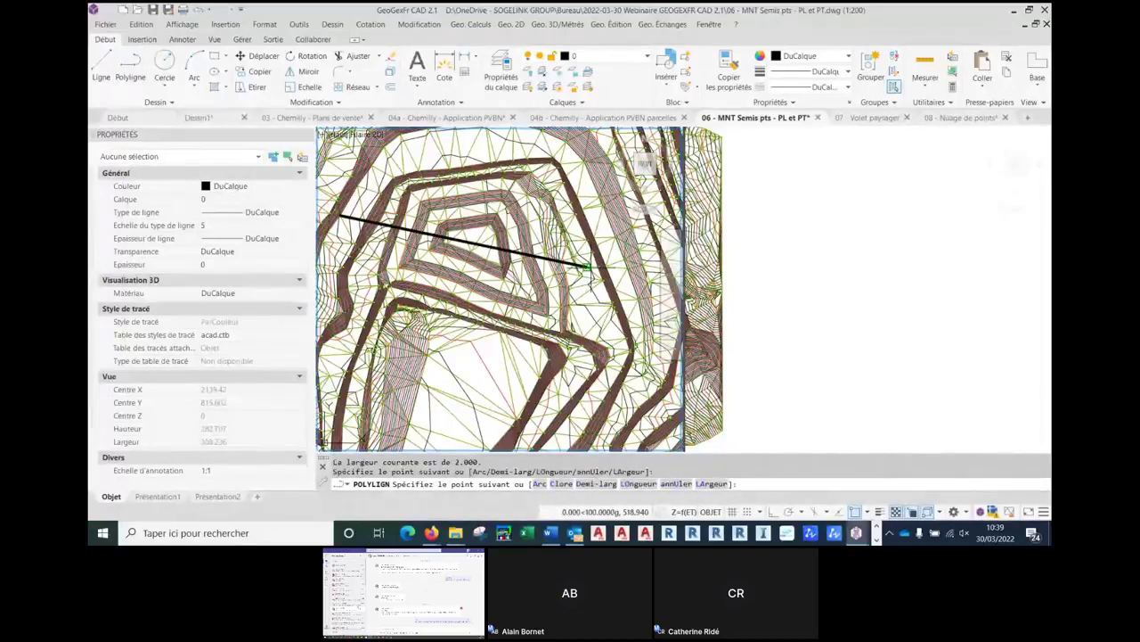
{"action": "middle_click_drag", "start_coordinate": [587, 268], "coordinate": [503, 242]}
{"action": "type", "text": "a"}
{"action": "key", "text": "Return"}
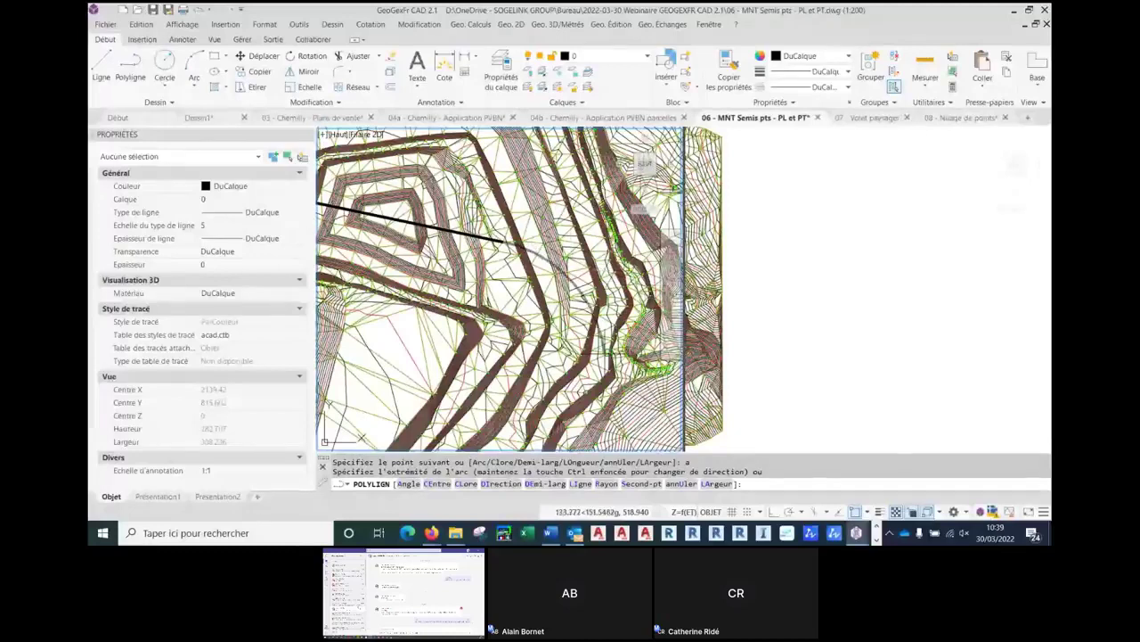
{"action": "left_click", "coordinate": [608, 353]}
{"action": "key", "text": "Escape"}
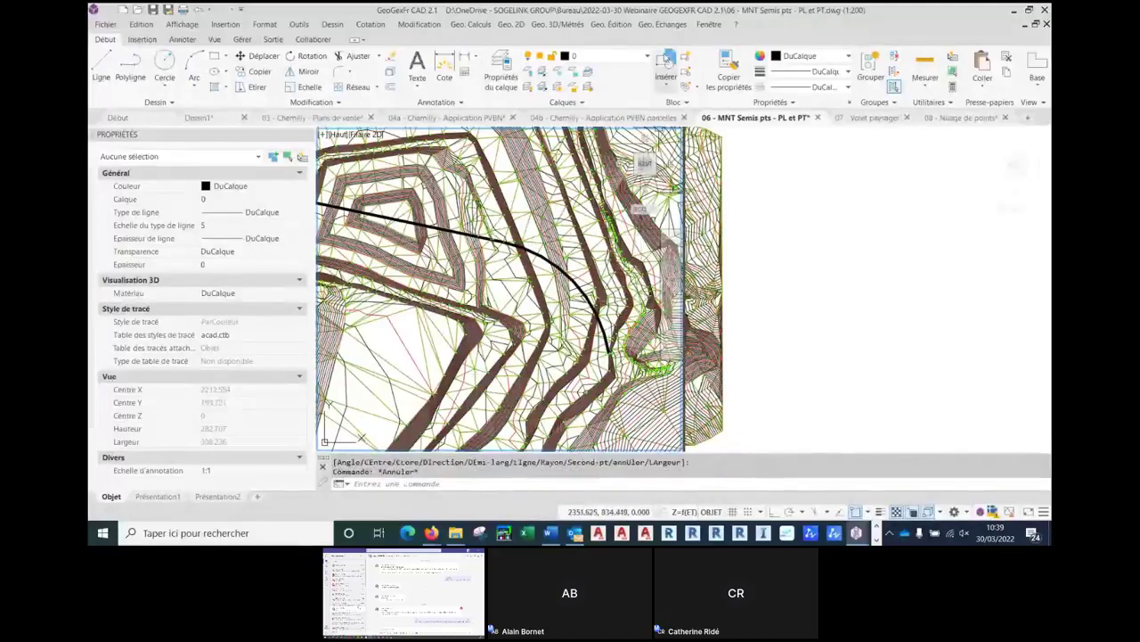
- Place tabulation blocks along the polyline axis at its ends, vertices and 40 m intervals, 40 m wide, on the TN_Tabulation layer
{"action": "left_click", "coordinate": [559, 26]}
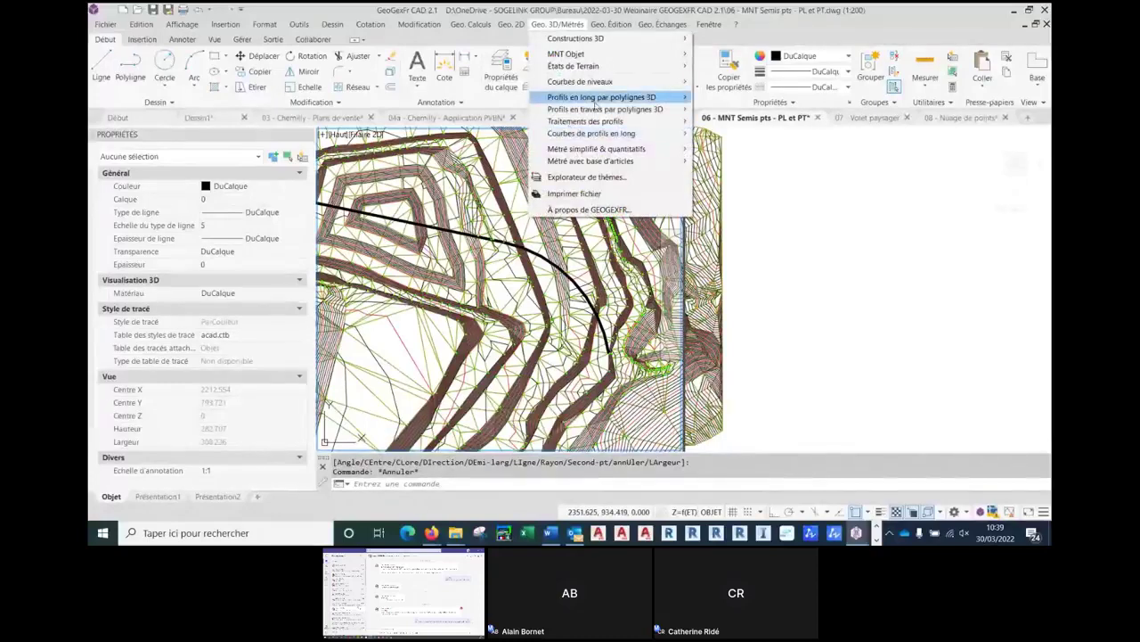
{"action": "mouse_move", "coordinate": [584, 116]}
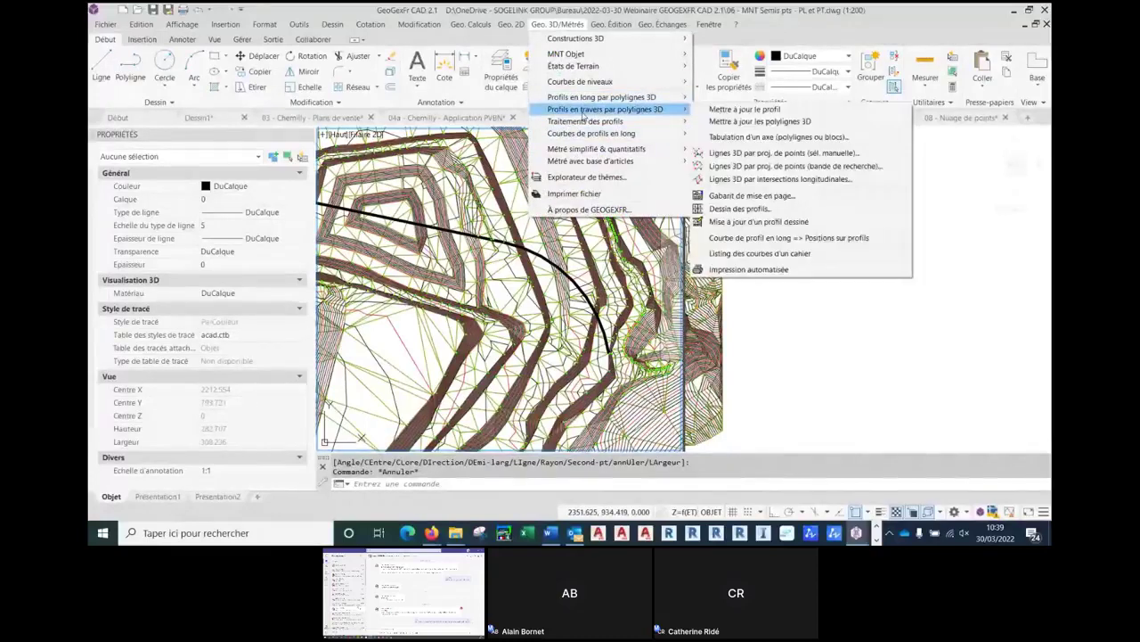
{"action": "left_click", "coordinate": [738, 138]}
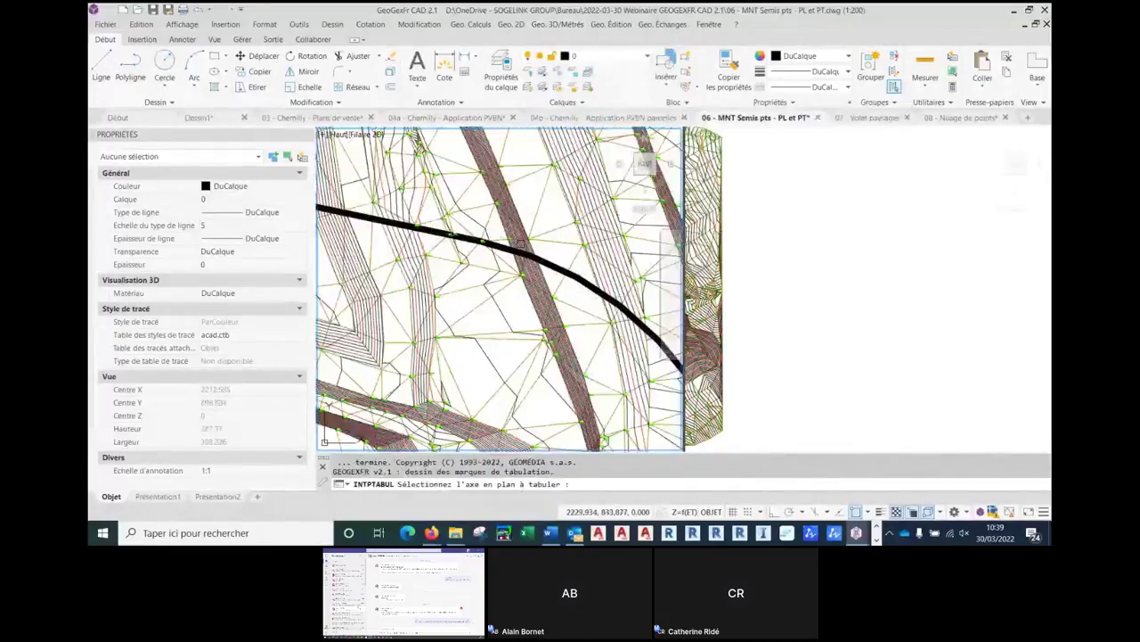
{"action": "left_click", "coordinate": [535, 312]}
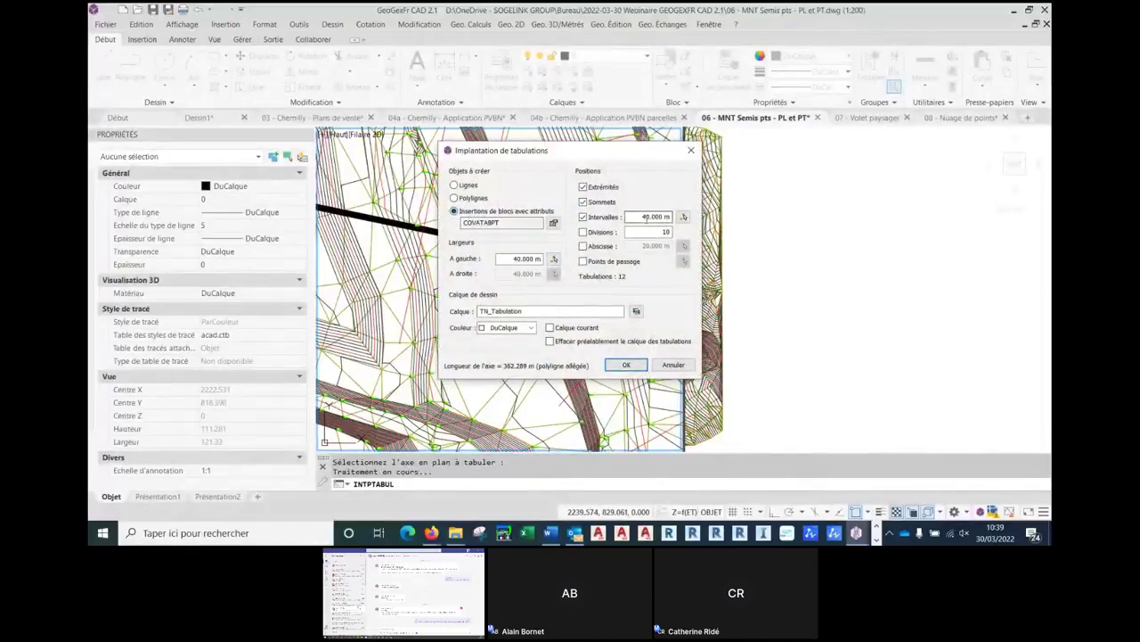
{"action": "left_click", "coordinate": [628, 366]}
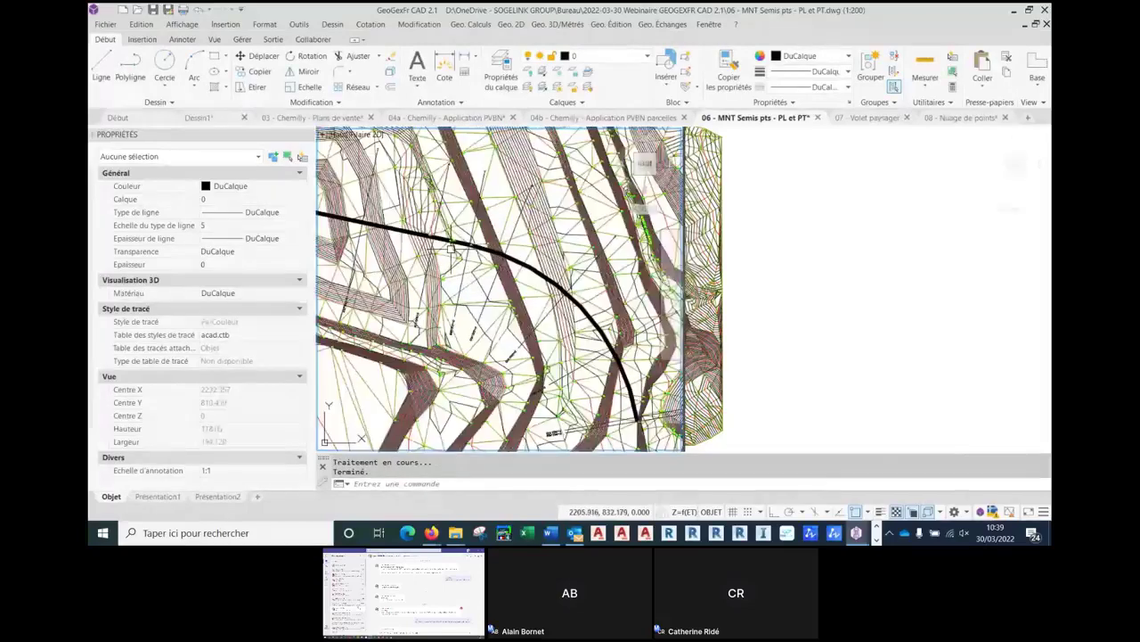
{"action": "key", "text": "Escape"}
- Draw the axis's longitudinal profile from the terrain with the default template at scales 1:500 and 1:200, in the empty area beside the terrain
{"action": "scroll", "coordinate": [514, 256], "scroll_direction": "down", "scroll_amount": 2}
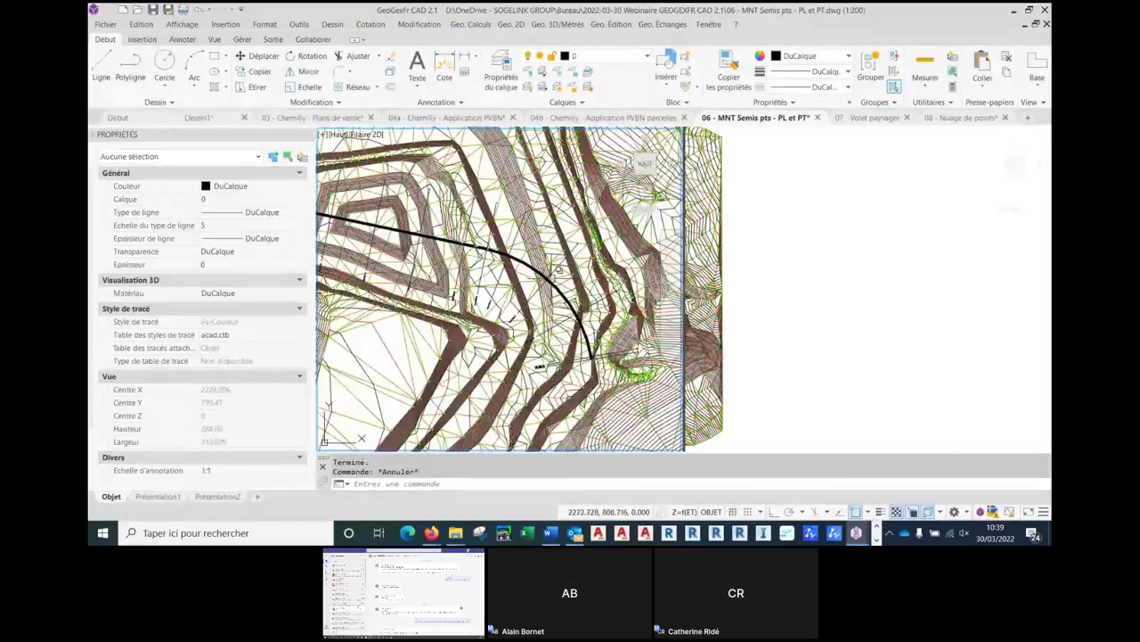
{"action": "scroll", "coordinate": [559, 270], "scroll_direction": "up", "scroll_amount": 3}
{"action": "left_click", "coordinate": [531, 267]}
{"action": "right_click", "coordinate": [533, 271]}
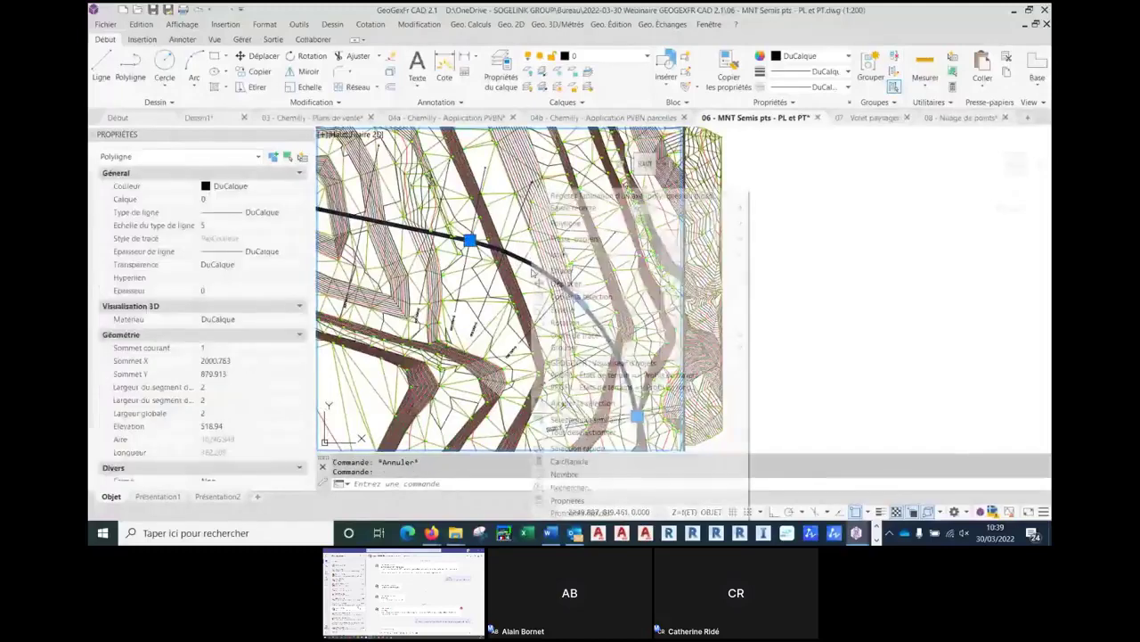
{"action": "left_click", "coordinate": [637, 387]}
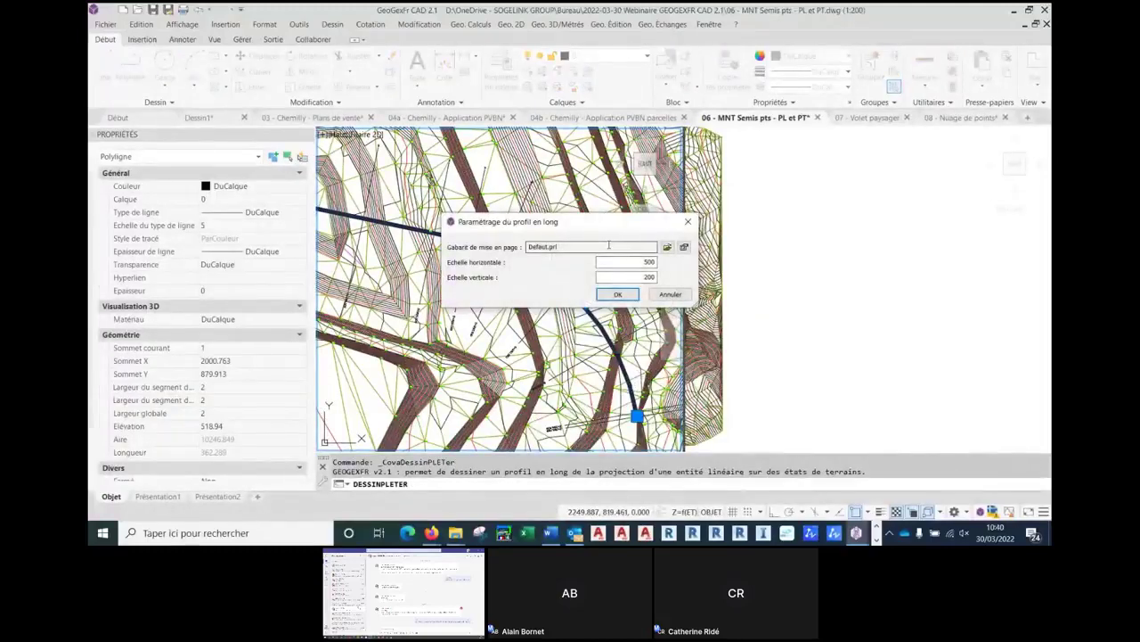
{"action": "left_click", "coordinate": [617, 295]}
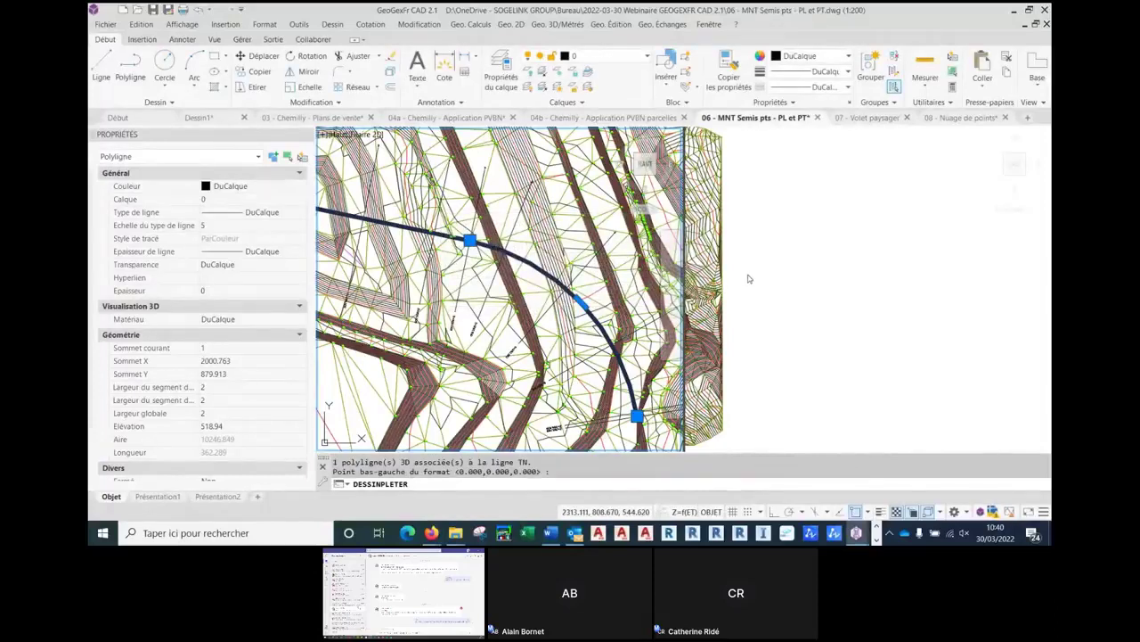
{"action": "left_click", "coordinate": [805, 278]}
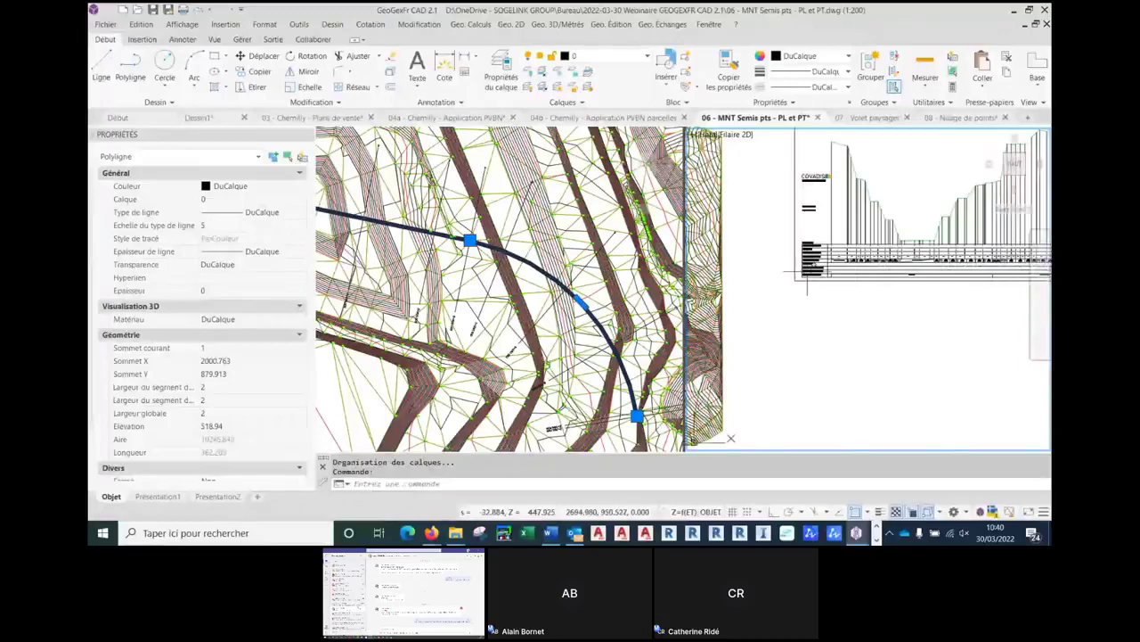
- Draw the axis's cross profiles from the TN_Tabulation marks with template A0H - A4H.prt, at 1:100 horizontally and vertically, below the longitudinal profile
{"action": "left_click", "coordinate": [552, 272]}
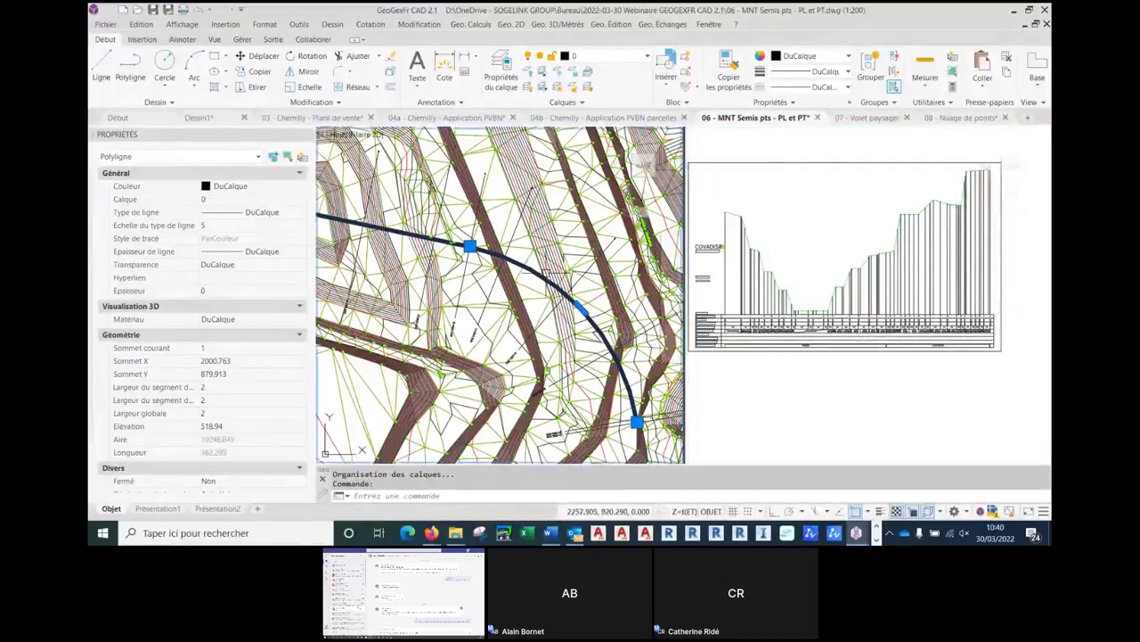
{"action": "right_click", "coordinate": [553, 266]}
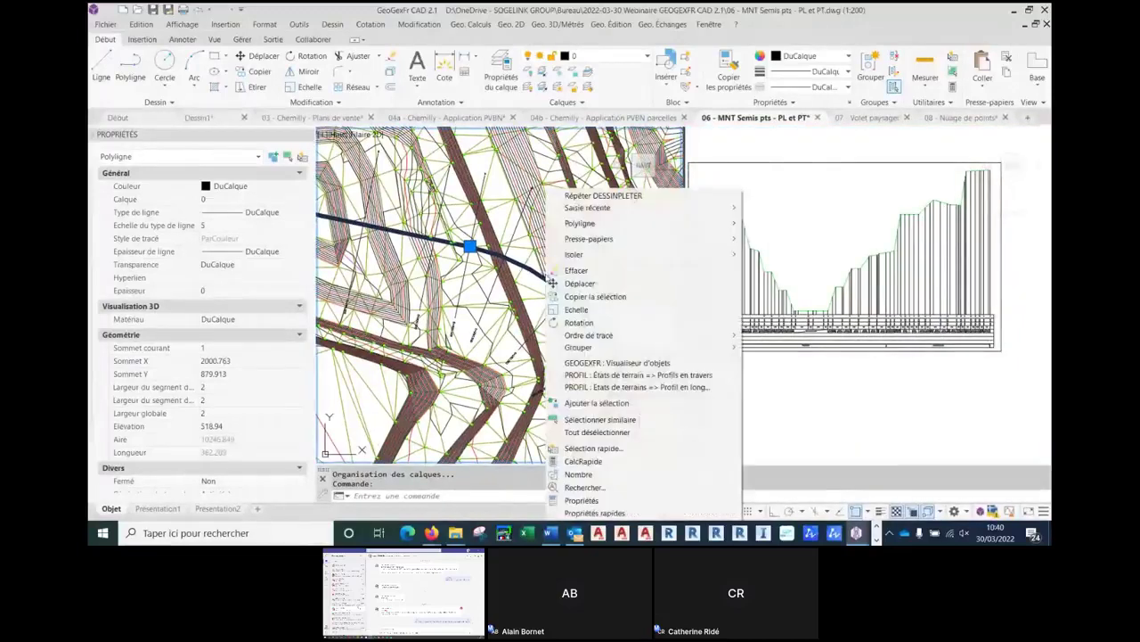
{"action": "left_click", "coordinate": [660, 388]}
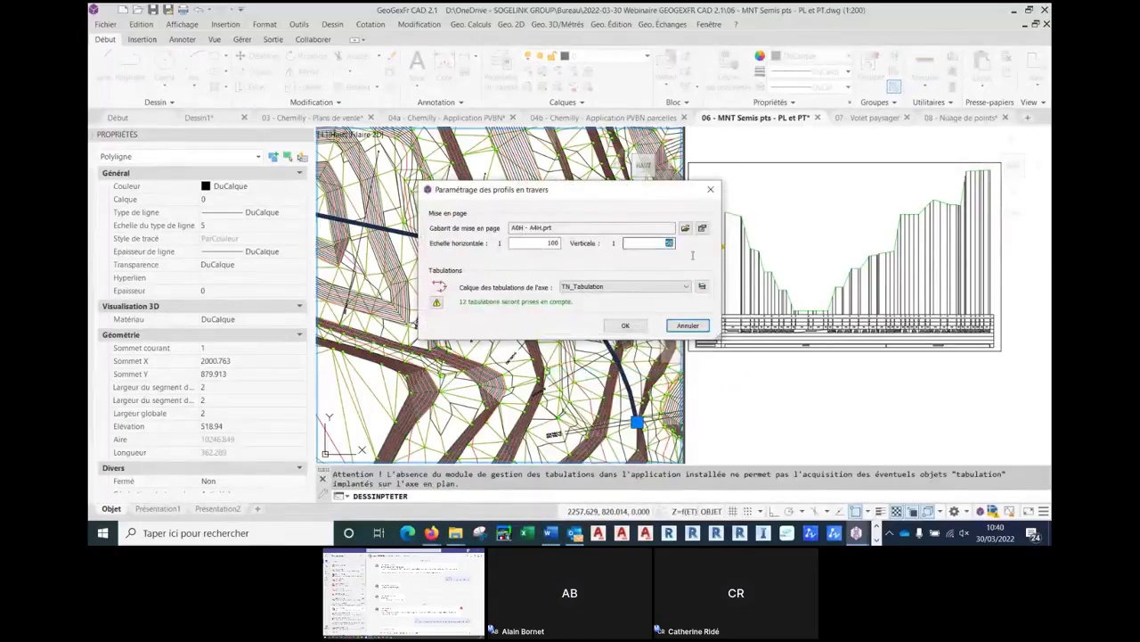
{"action": "type", "text": "100"}
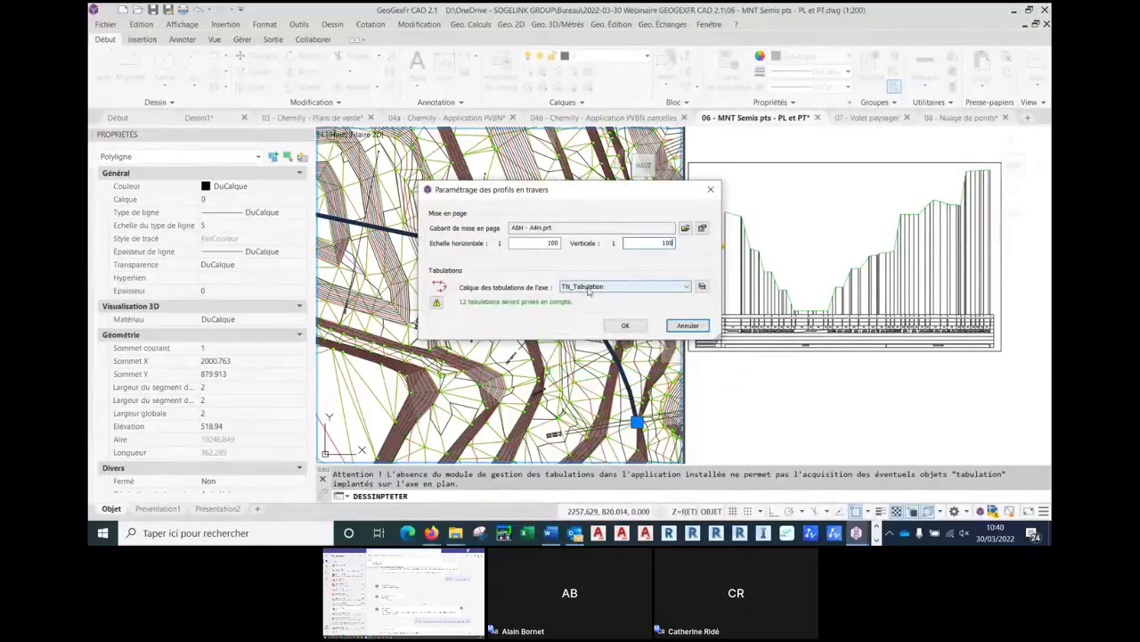
{"action": "left_click", "coordinate": [626, 325]}
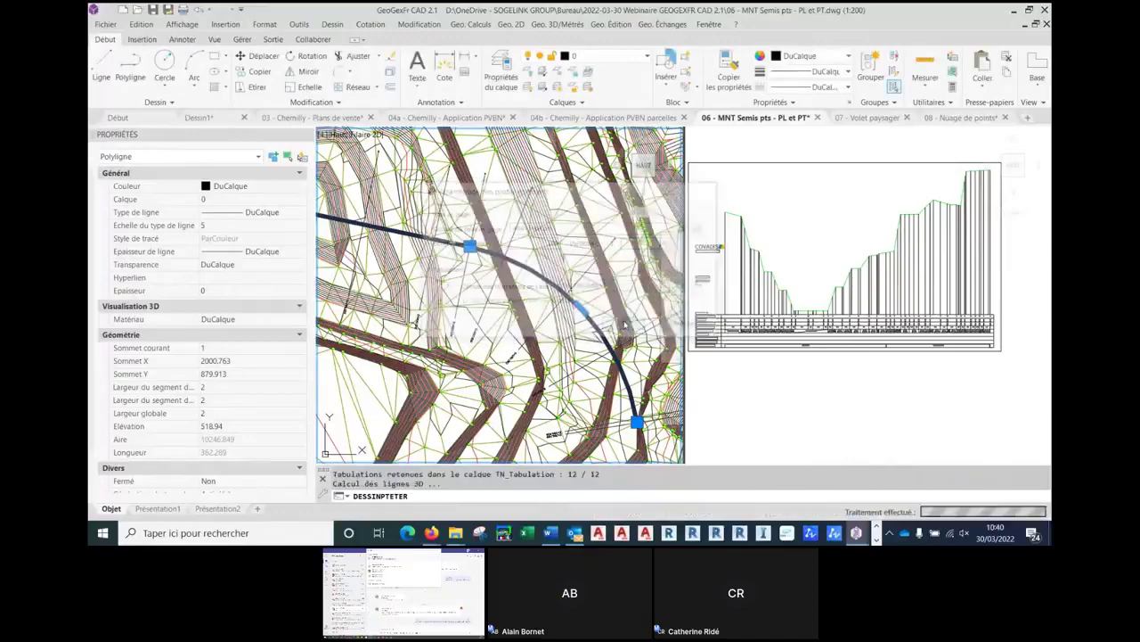
{"action": "left_click", "coordinate": [708, 363]}
{"action": "left_click", "coordinate": [720, 366]}
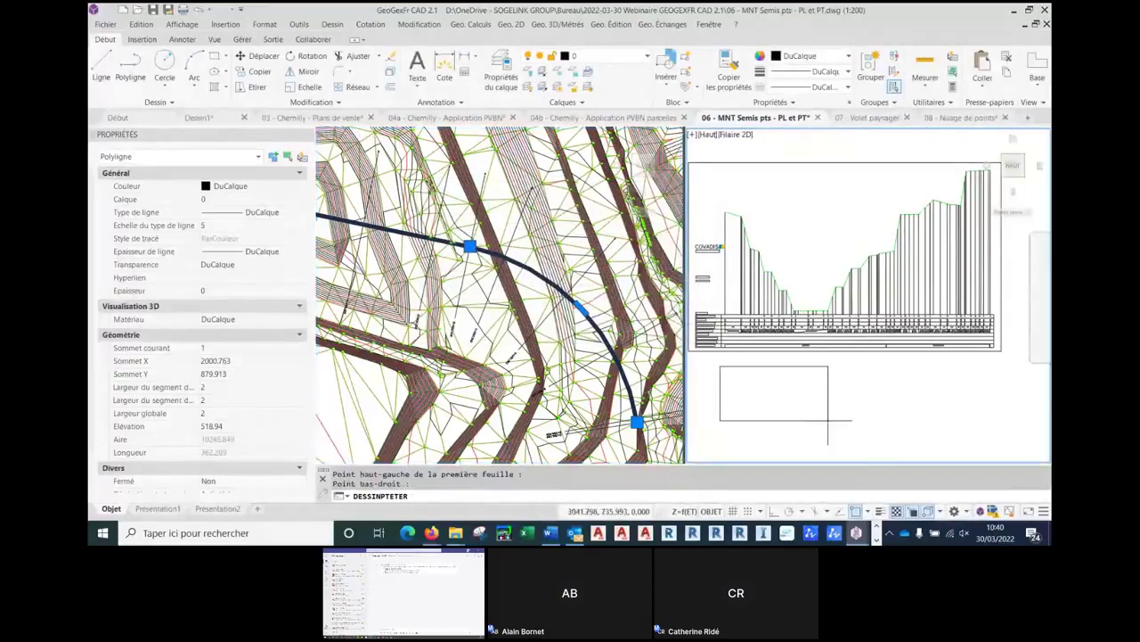
{"action": "left_click", "coordinate": [827, 420]}
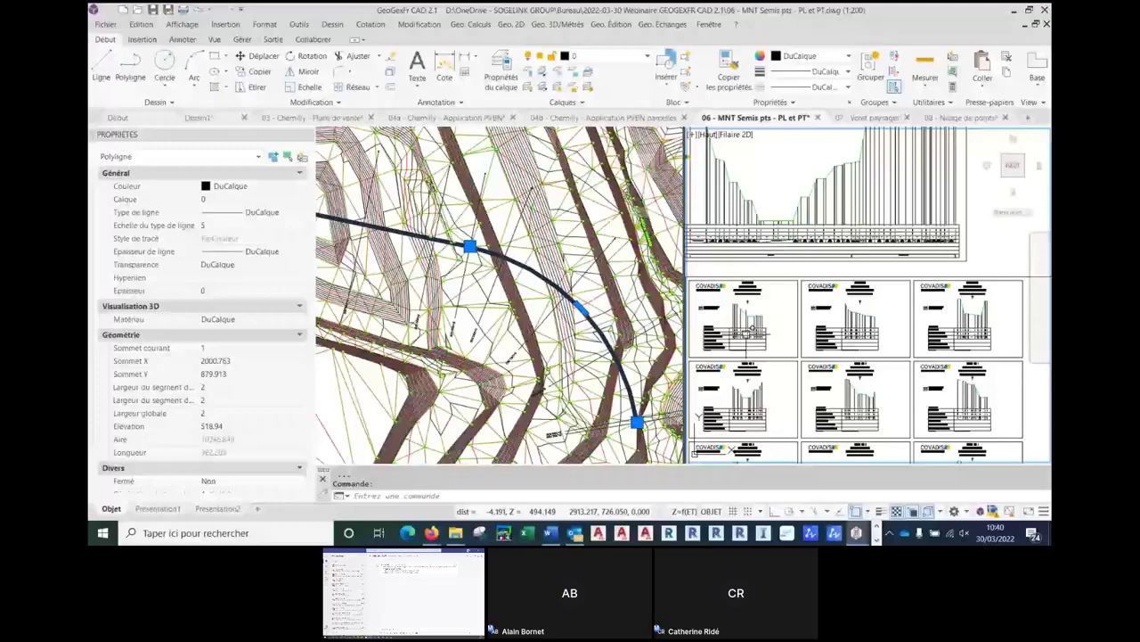
{"action": "scroll", "coordinate": [745, 332], "scroll_direction": "up", "scroll_amount": 5}
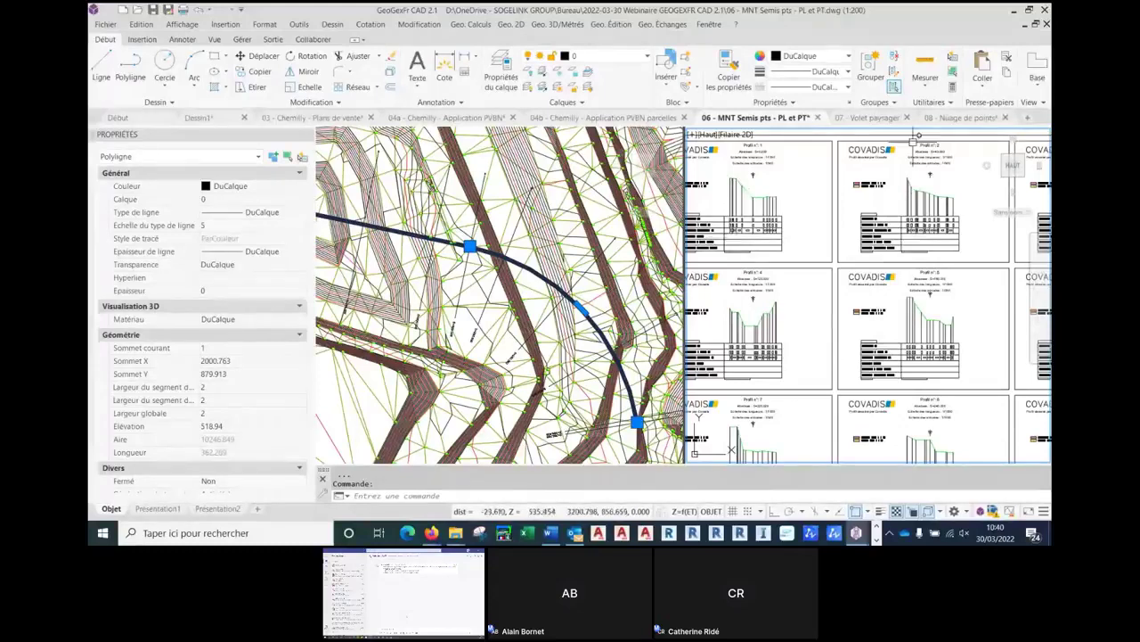
- Switch to the drawing 08 - Nuage de points and attach the "maison seule" .rcp point cloud from the nuage La Rochelle folder
{"action": "mouse_move", "coordinate": [878, 122]}
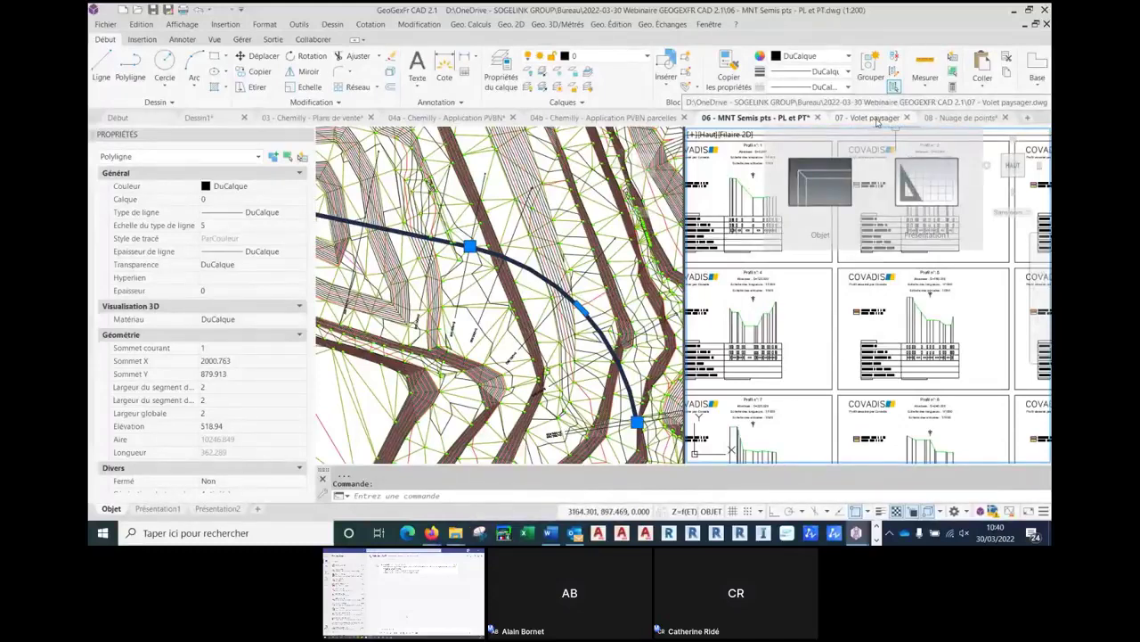
{"action": "left_click", "coordinate": [959, 118]}
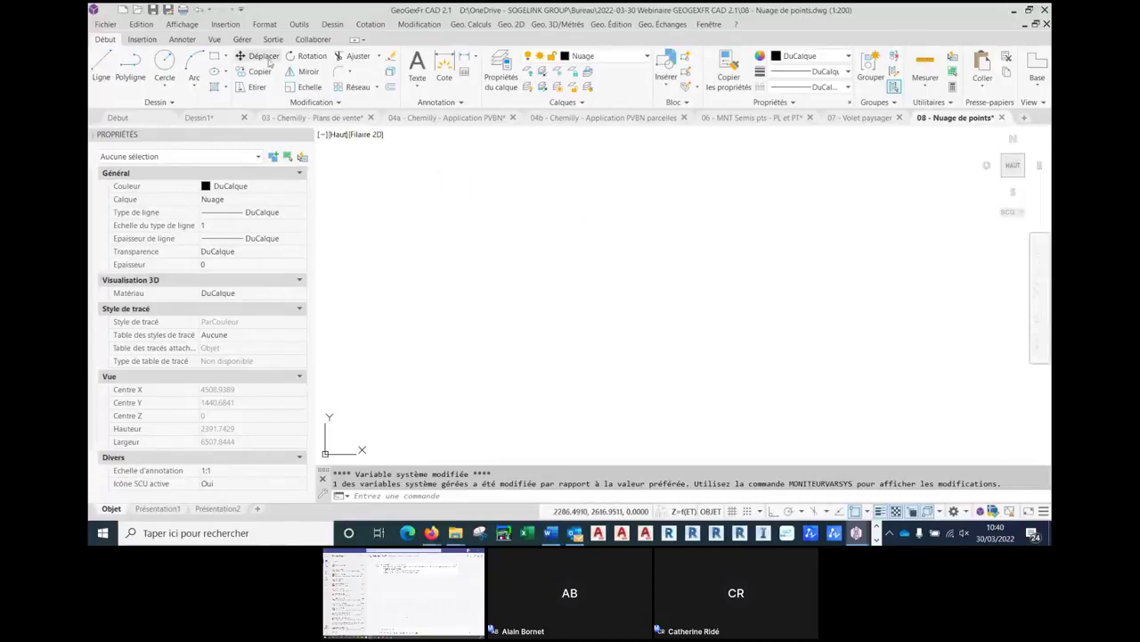
{"action": "left_click", "coordinate": [226, 24]}
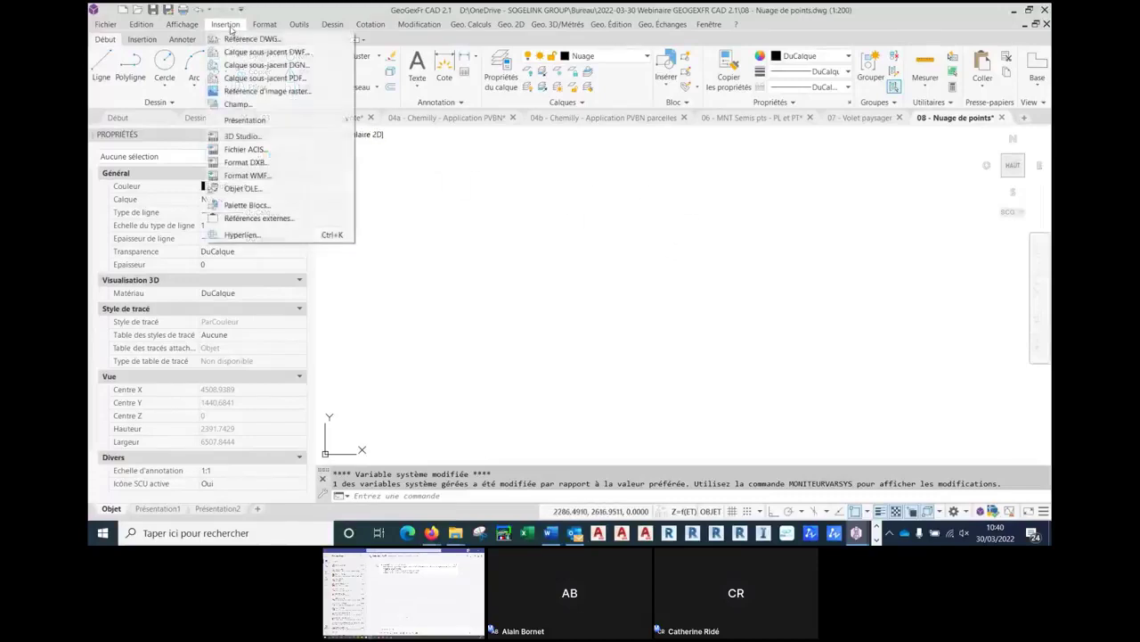
{"action": "left_click", "coordinate": [244, 221]}
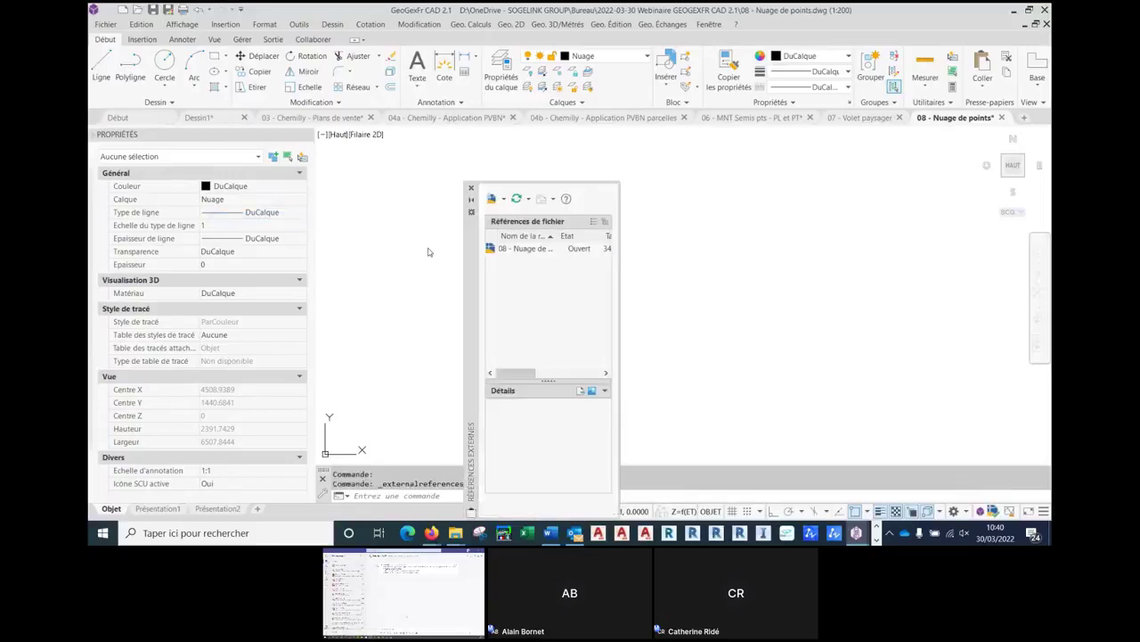
{"action": "right_click", "coordinate": [540, 310]}
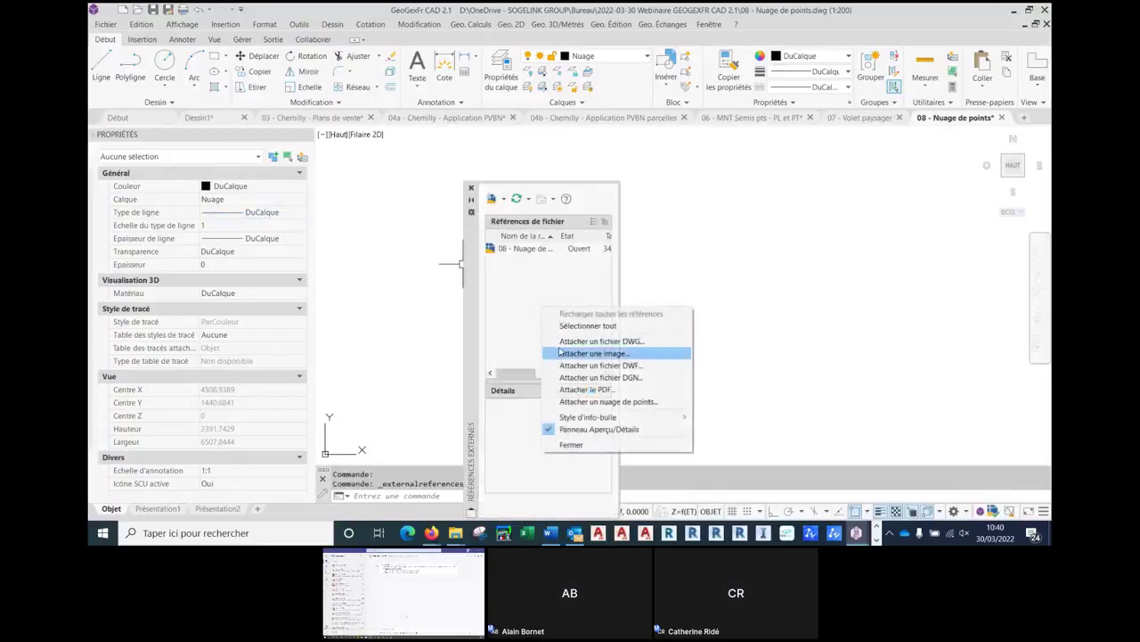
{"action": "left_click", "coordinate": [582, 405]}
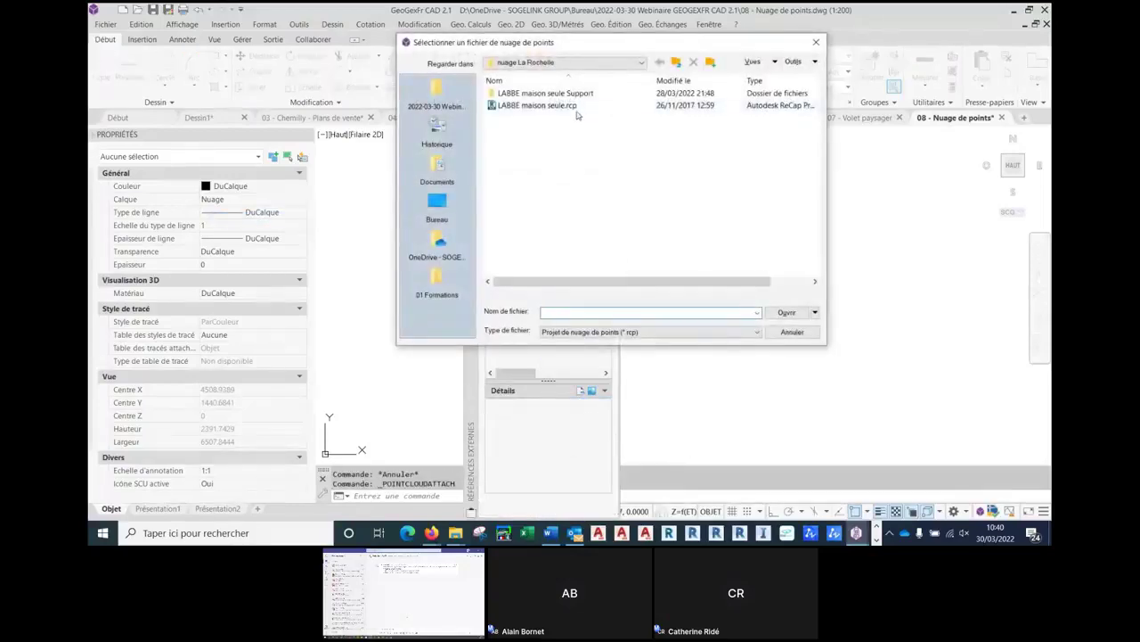
{"action": "left_click", "coordinate": [552, 106]}
{"action": "left_click", "coordinate": [780, 312]}
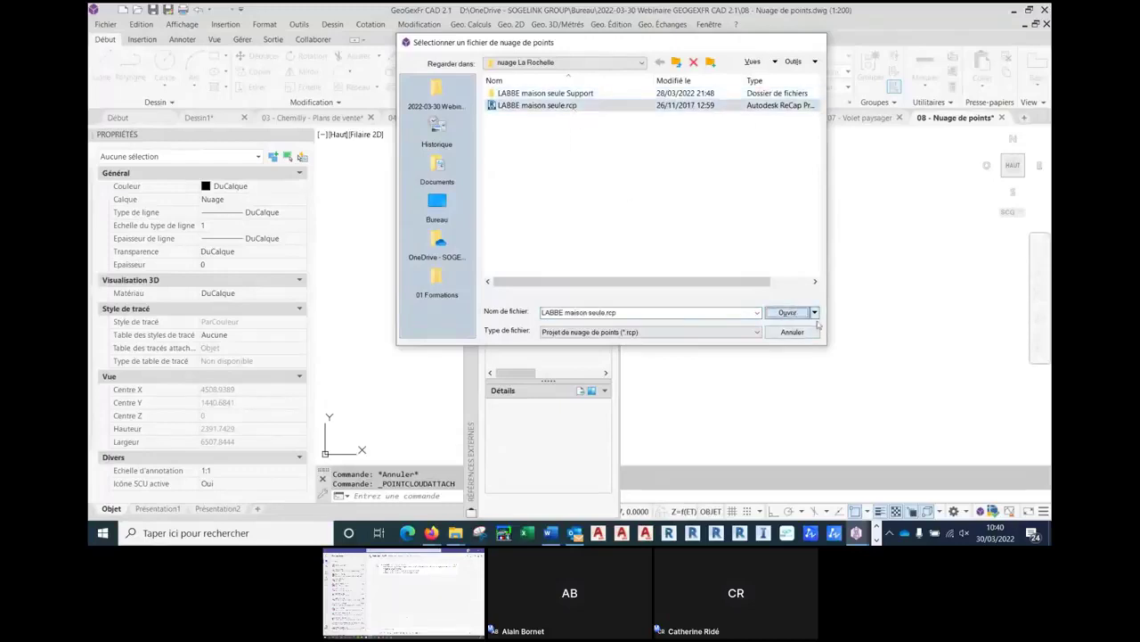
{"action": "left_click", "coordinate": [743, 319]}
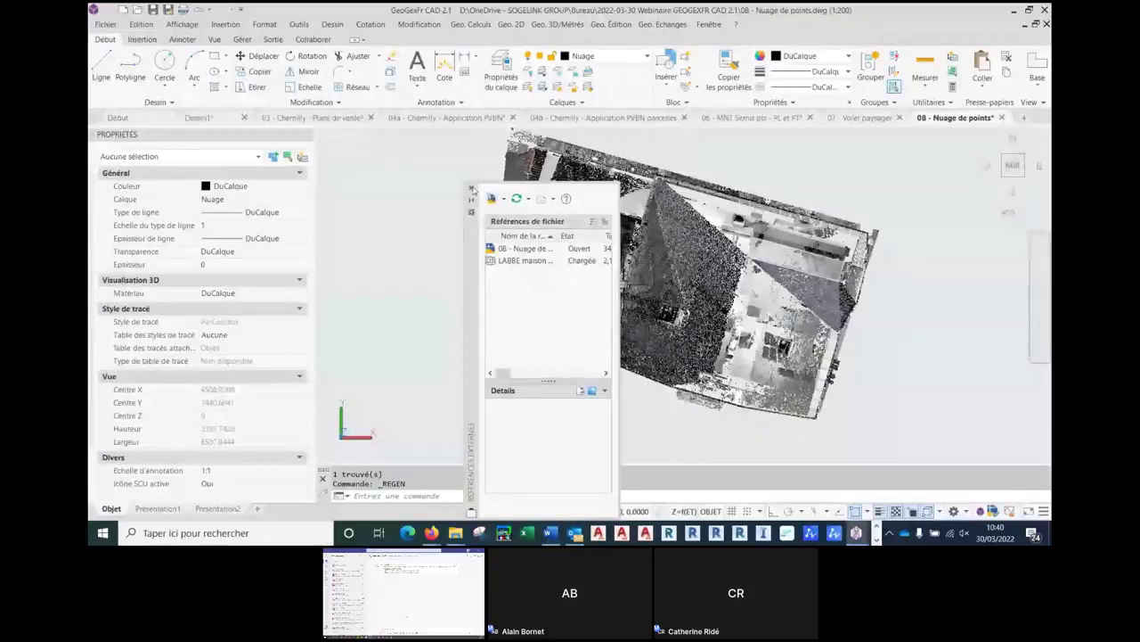
{"action": "left_click", "coordinate": [472, 188]}
- Split the model display into two vertical viewports and set one of them to the Isométrique orientée S-E view
{"action": "left_click", "coordinate": [328, 139]}
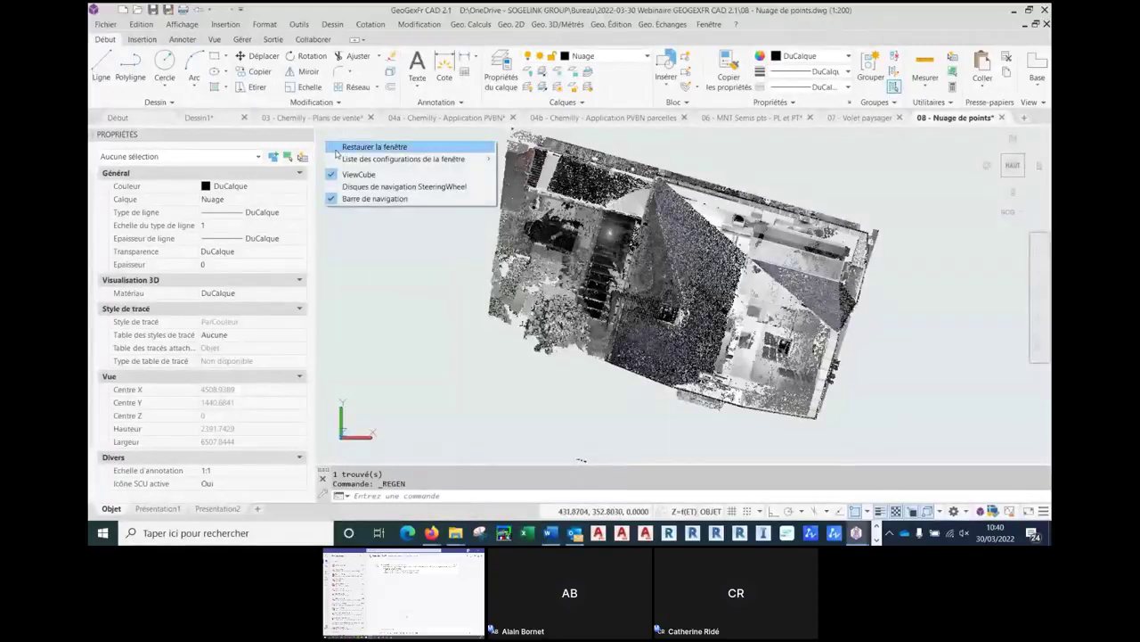
{"action": "mouse_move", "coordinate": [338, 159]}
{"action": "left_click", "coordinate": [533, 186]}
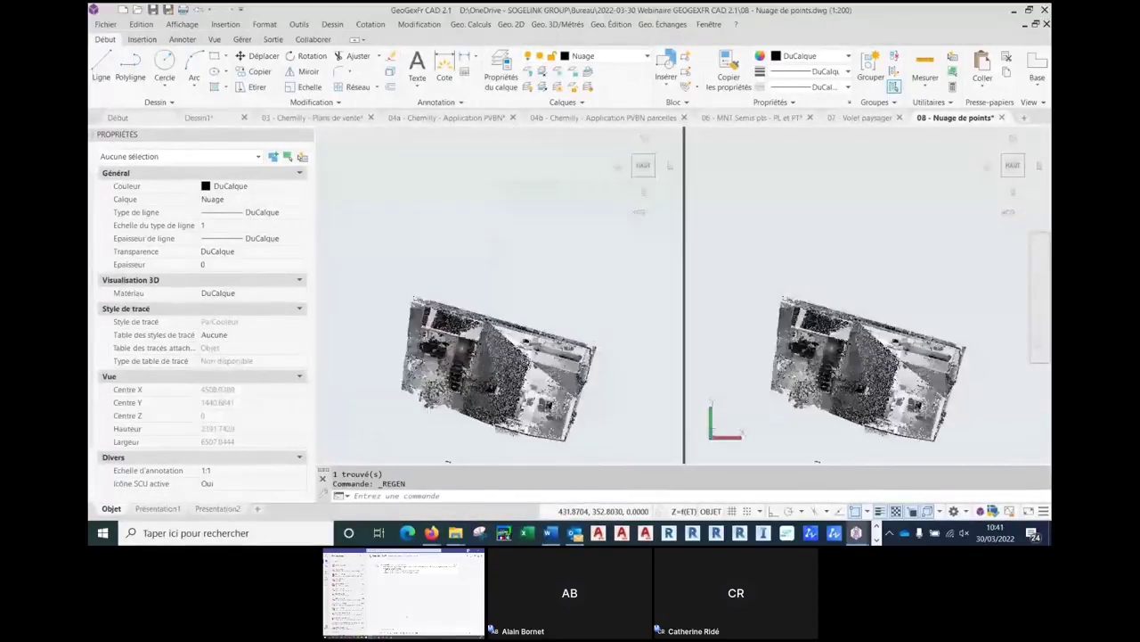
{"action": "left_click", "coordinate": [788, 198]}
{"action": "left_click", "coordinate": [709, 141]}
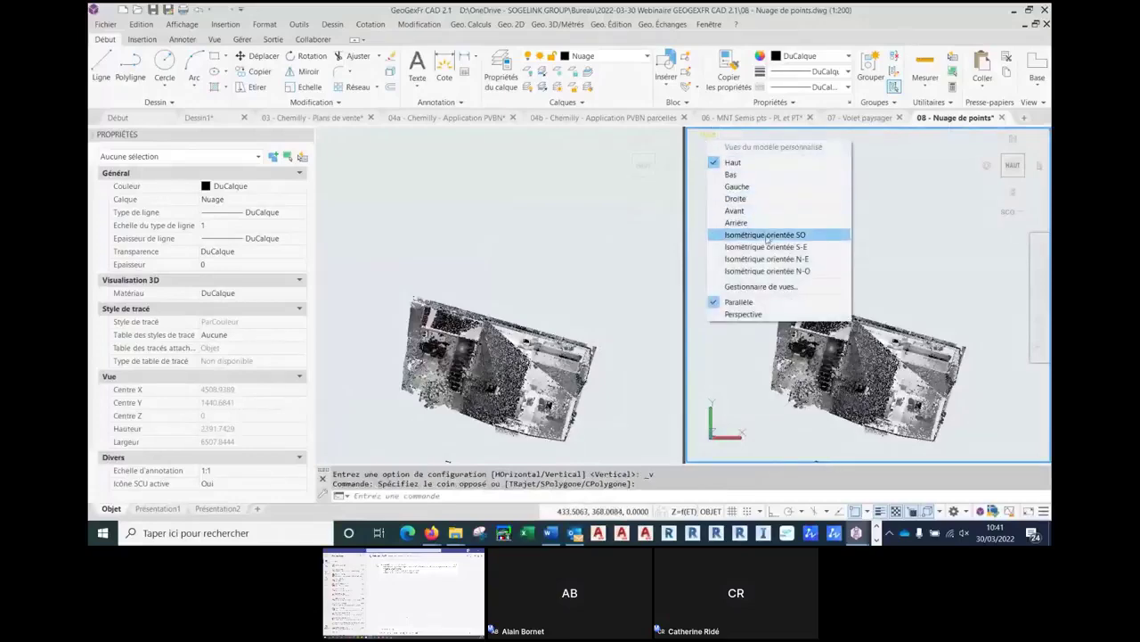
{"action": "left_click", "coordinate": [739, 247]}
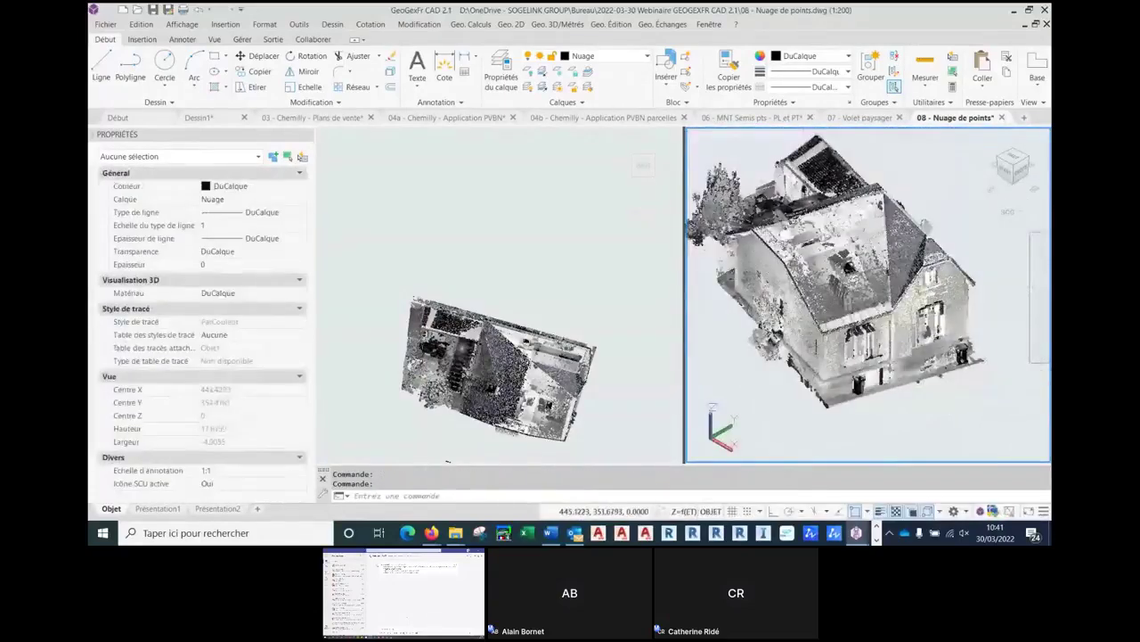
- Select the house point cloud in the plan viewport and colour its points by Normale
{"action": "left_click", "coordinate": [440, 252]}
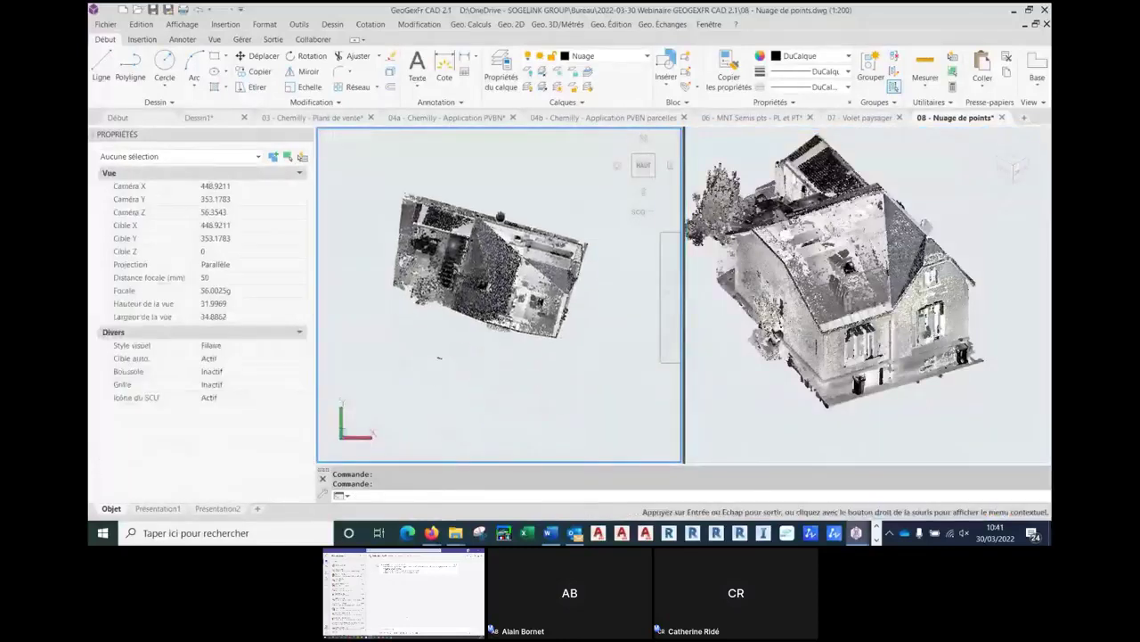
{"action": "scroll", "coordinate": [524, 242], "scroll_direction": "up", "scroll_amount": 3}
{"action": "left_click", "coordinate": [554, 196]}
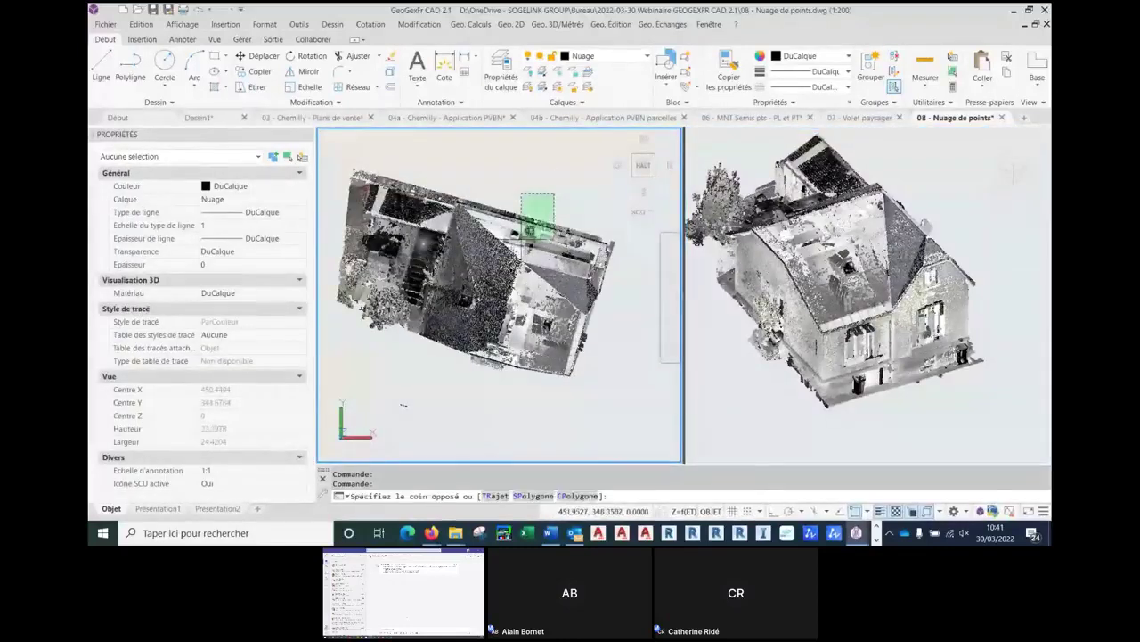
{"action": "left_click", "coordinate": [522, 249]}
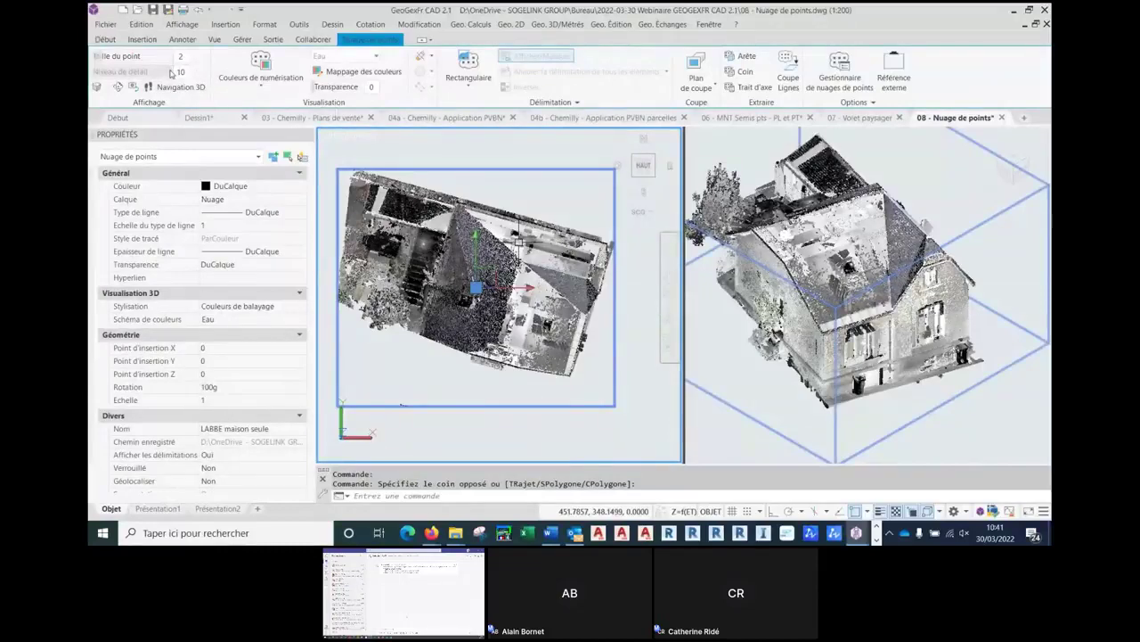
{"action": "mouse_move", "coordinate": [171, 74]}
{"action": "left_mouse_down"}
{"action": "mouse_move", "coordinate": [138, 71]}
{"action": "mouse_move", "coordinate": [174, 76]}
{"action": "left_mouse_up"}
{"action": "left_click", "coordinate": [251, 86]}
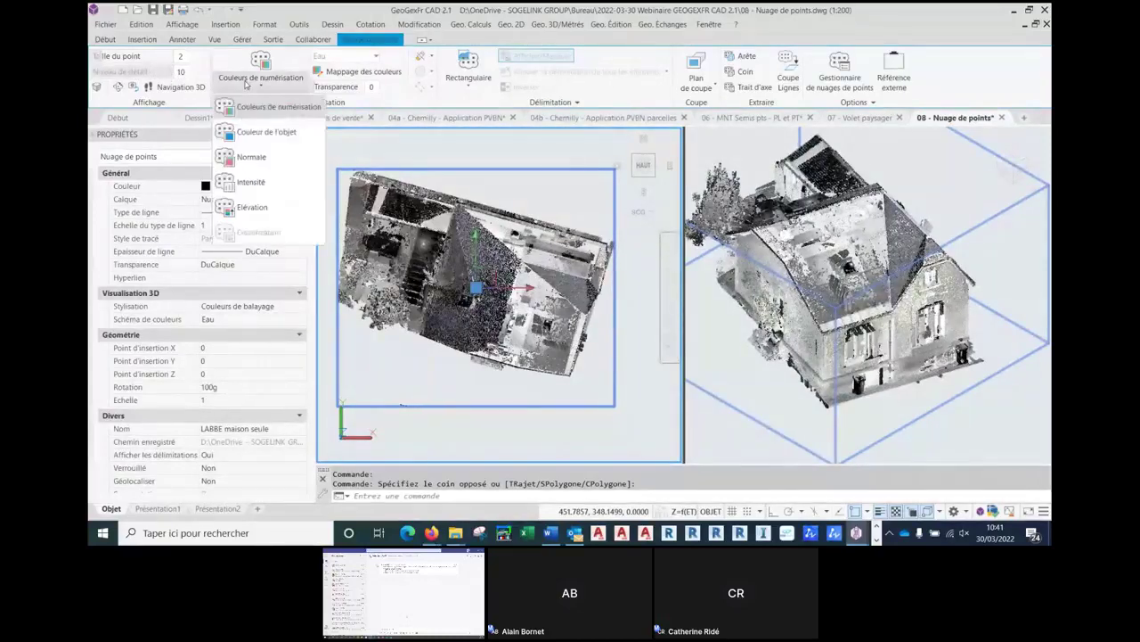
{"action": "left_click", "coordinate": [251, 157]}
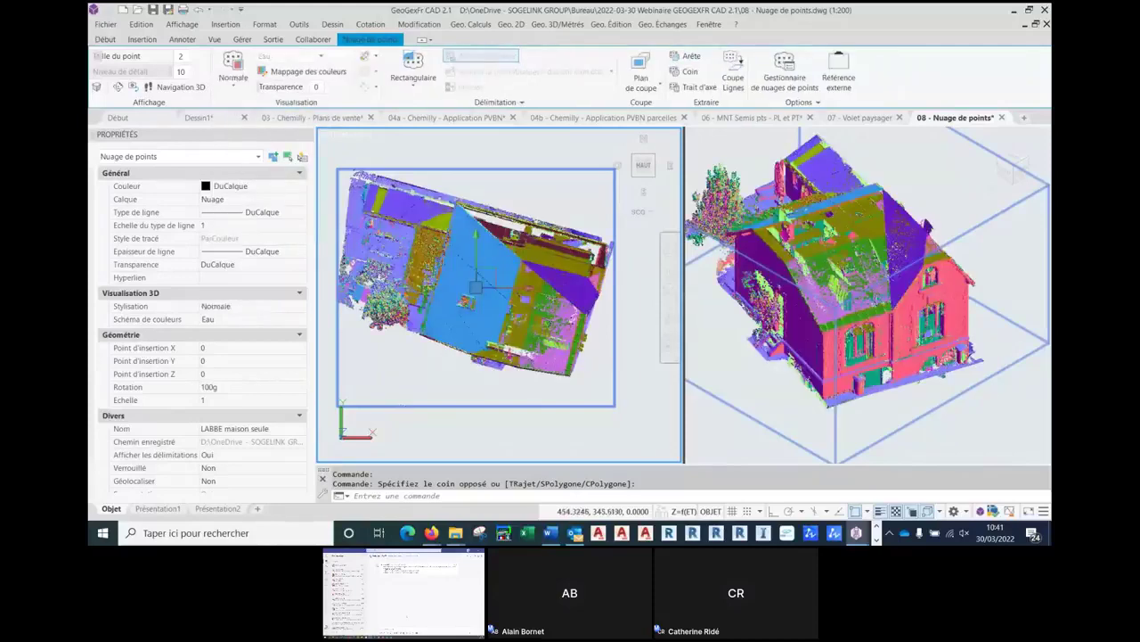
- Colour the house point cloud by Couleurs de numérisation and cut it with a section plane of orientation Haut
{"action": "left_click", "coordinate": [243, 89]}
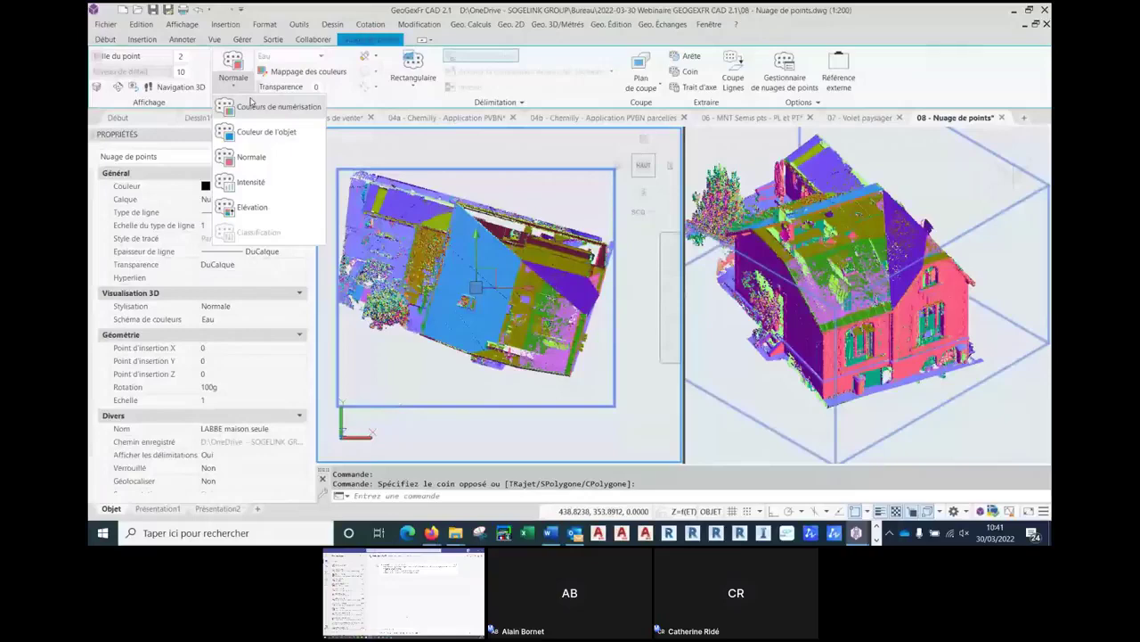
{"action": "left_click", "coordinate": [252, 103]}
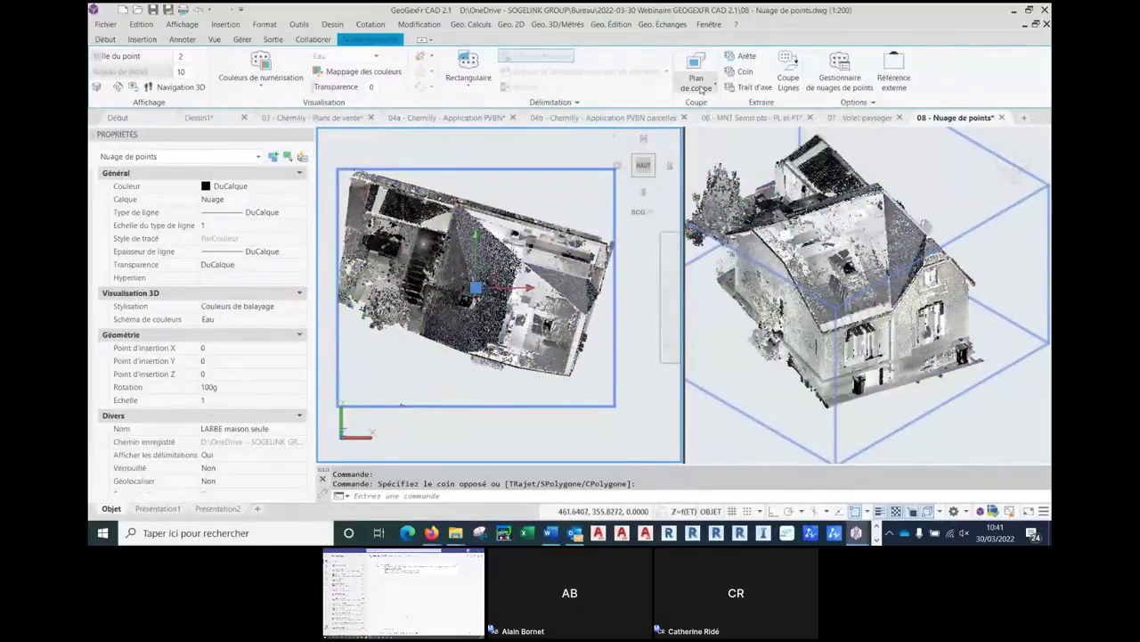
{"action": "left_click", "coordinate": [701, 89]}
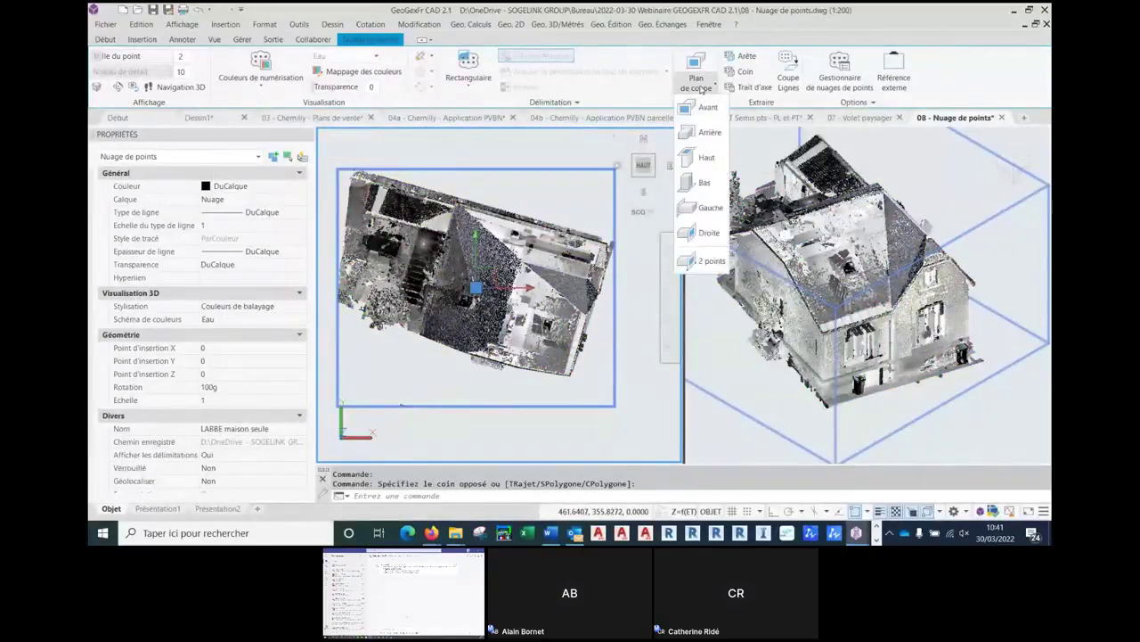
{"action": "left_click", "coordinate": [708, 159]}
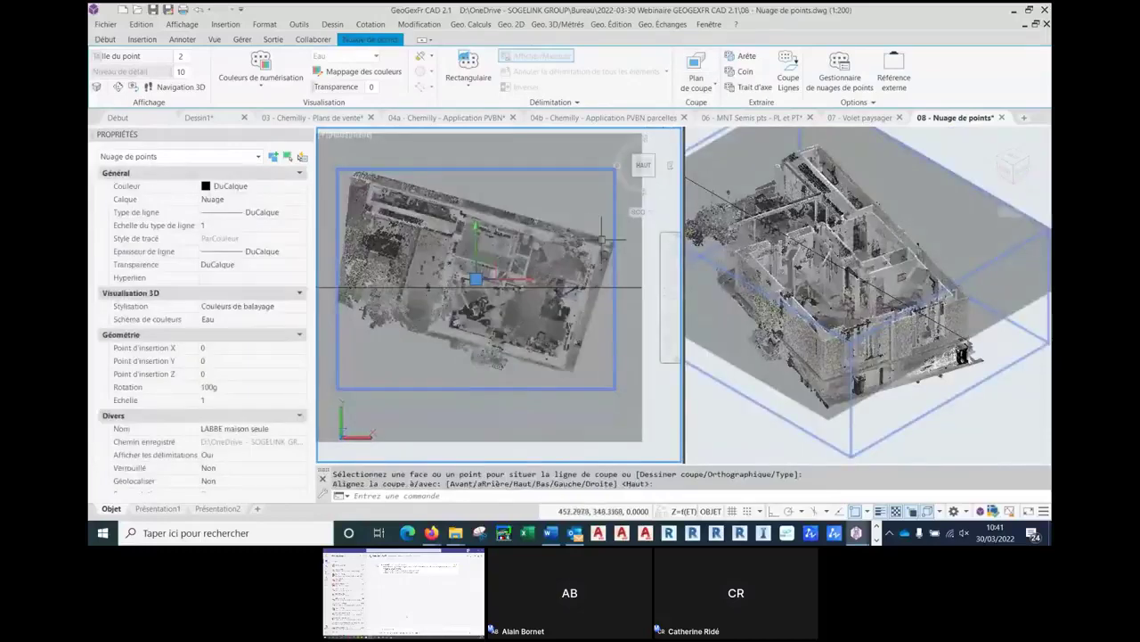
{"action": "key", "text": "Escape"}
{"action": "key", "text": "Escape"}
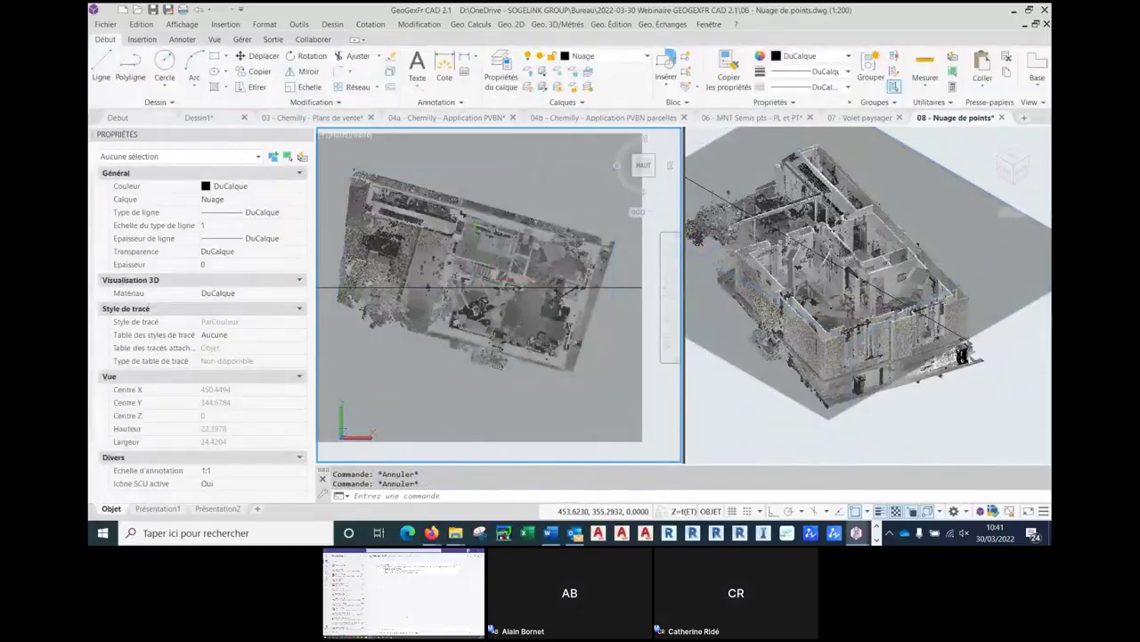
- Set the horizontal section plane's offset to 10, change its type to Section and set the section thickness to 0.1
{"action": "left_click", "coordinate": [552, 287]}
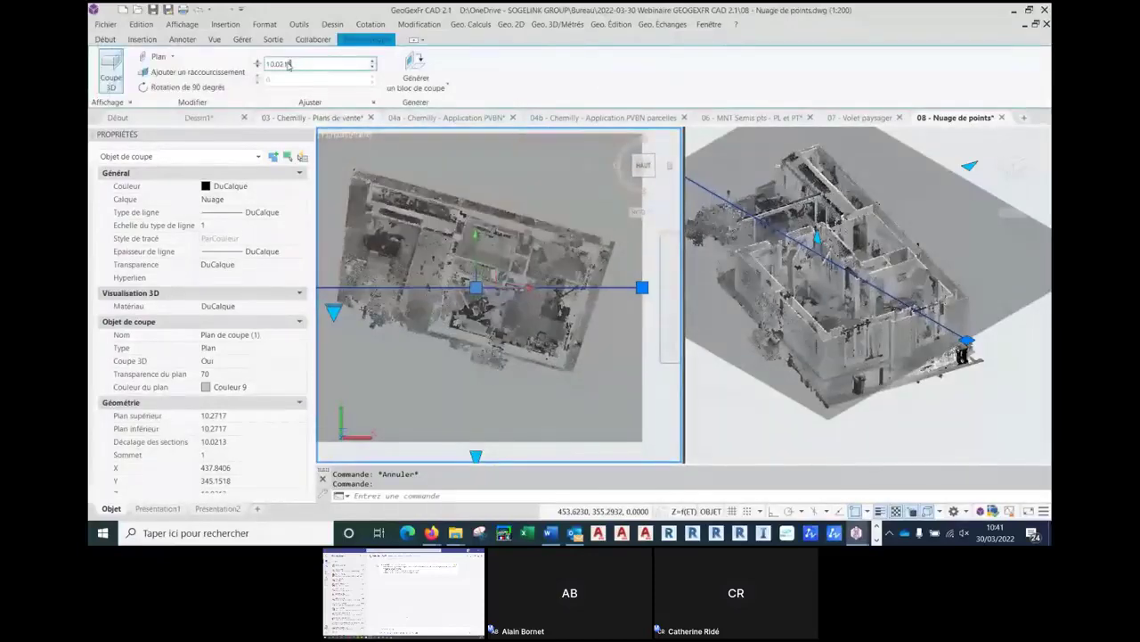
{"action": "left_click_drag", "start_coordinate": [288, 64], "coordinate": [248, 64]}
{"action": "type", "text": "10"}
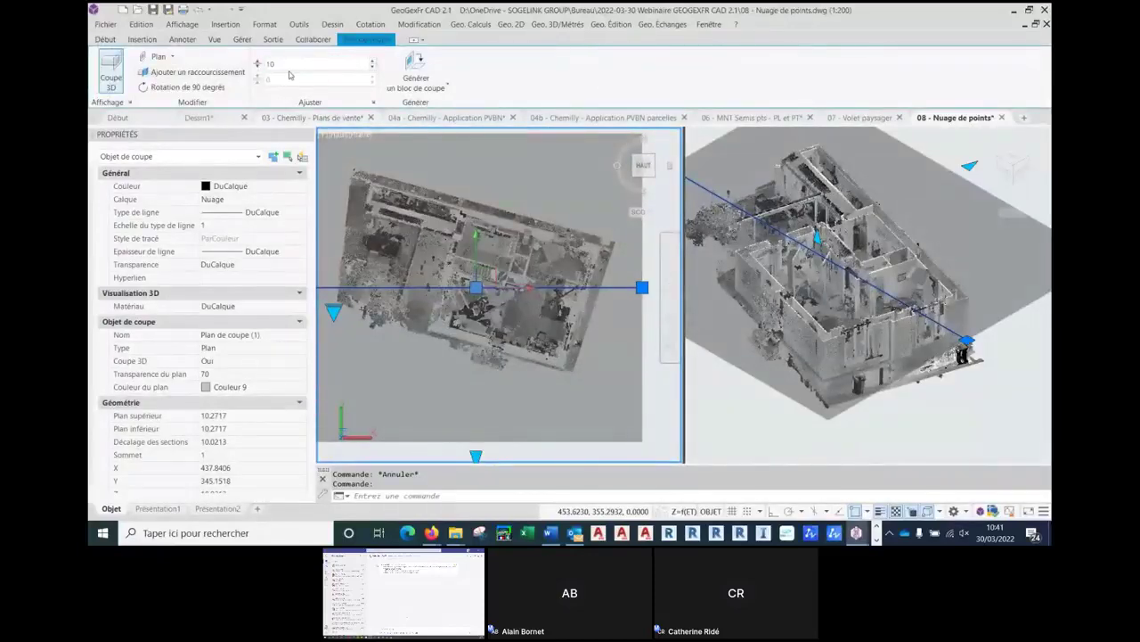
{"action": "key", "text": "Return"}
{"action": "left_click", "coordinate": [171, 56]}
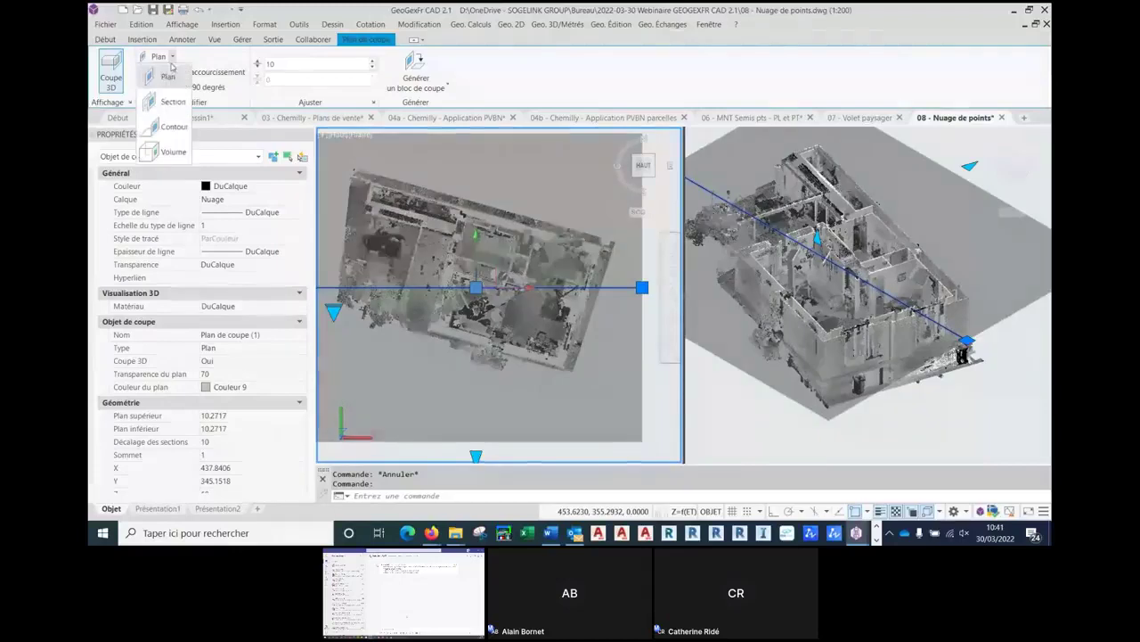
{"action": "left_click", "coordinate": [166, 104]}
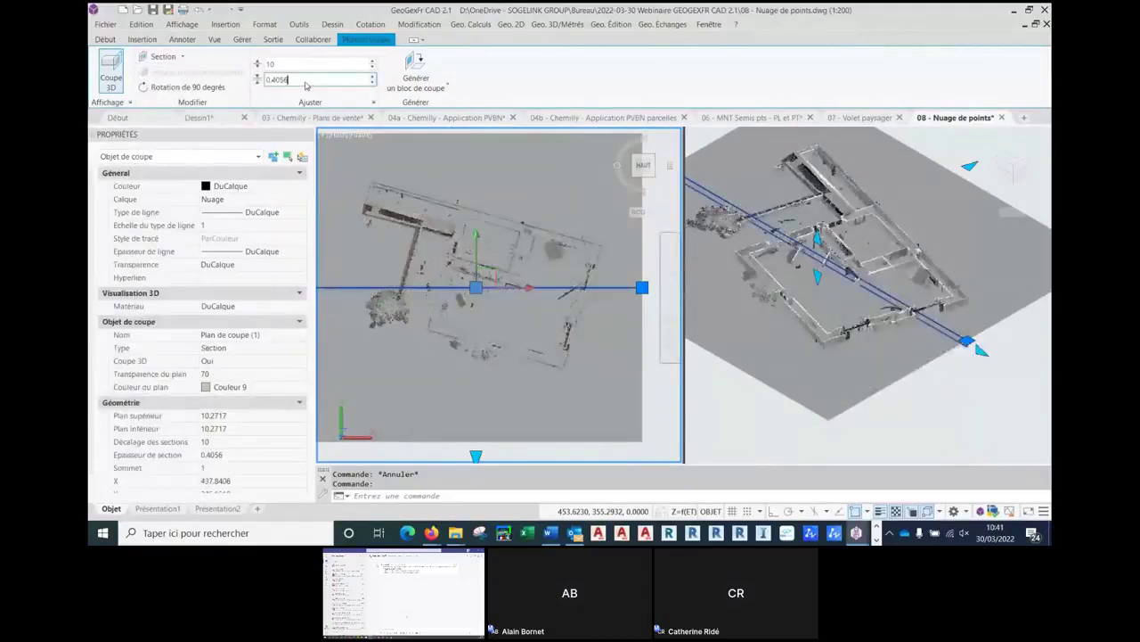
{"action": "type", "text": "0.1"}
{"action": "key", "text": "Return"}
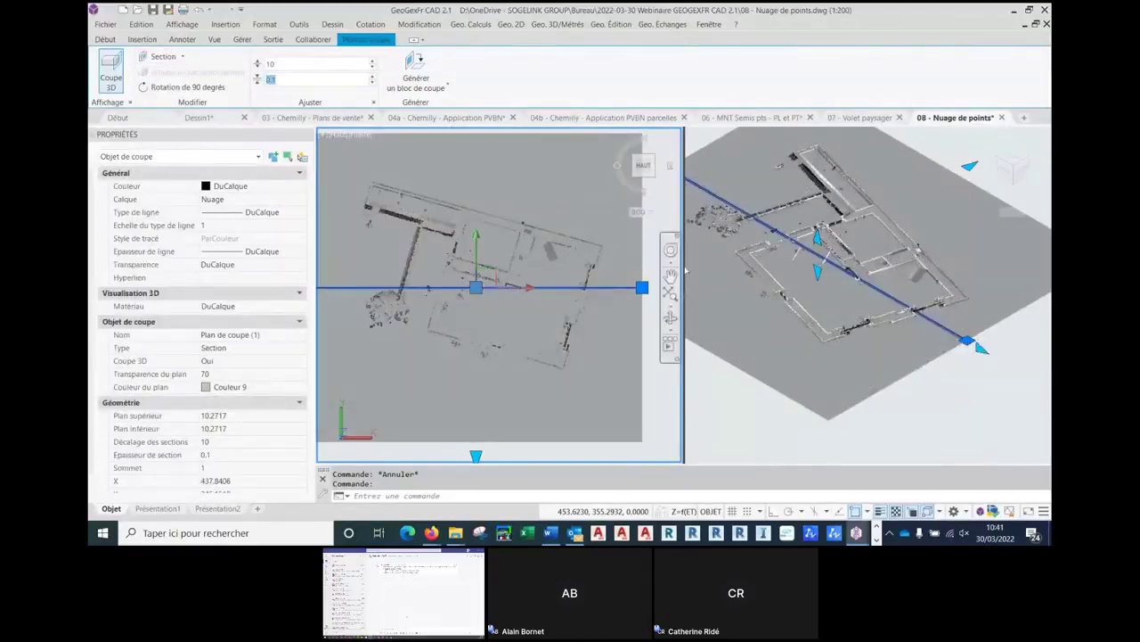
- Put the selected section object on the Plan Rdc layer
{"action": "left_click", "coordinate": [503, 200]}
{"action": "key", "text": "Escape"}
{"action": "scroll", "coordinate": [504, 200], "scroll_direction": "up", "scroll_amount": 3}
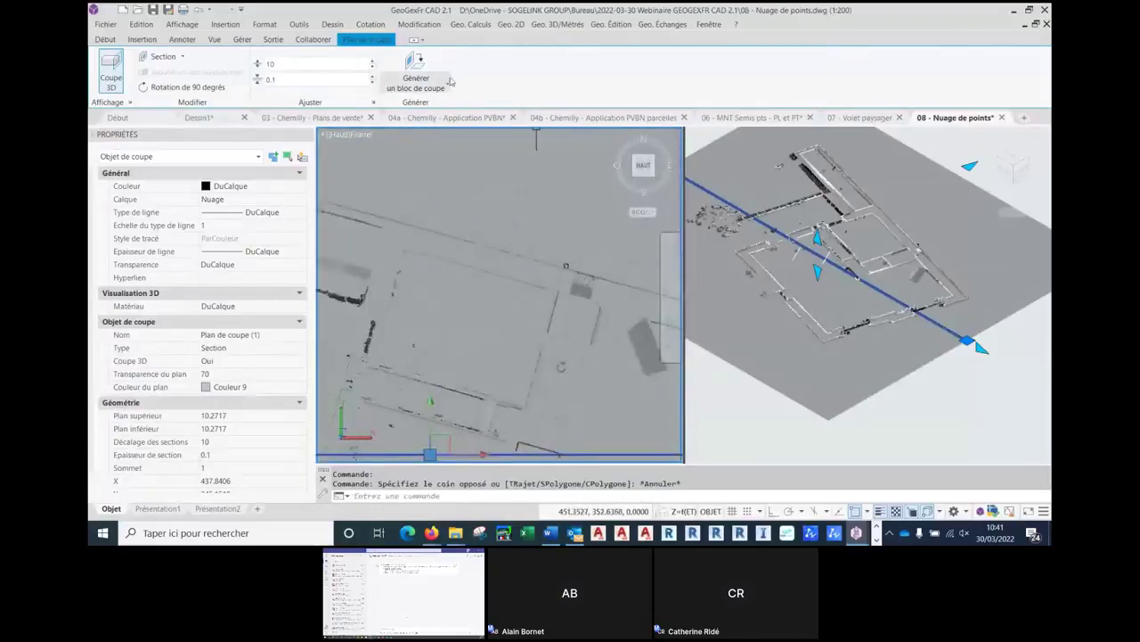
{"action": "left_click", "coordinate": [111, 40]}
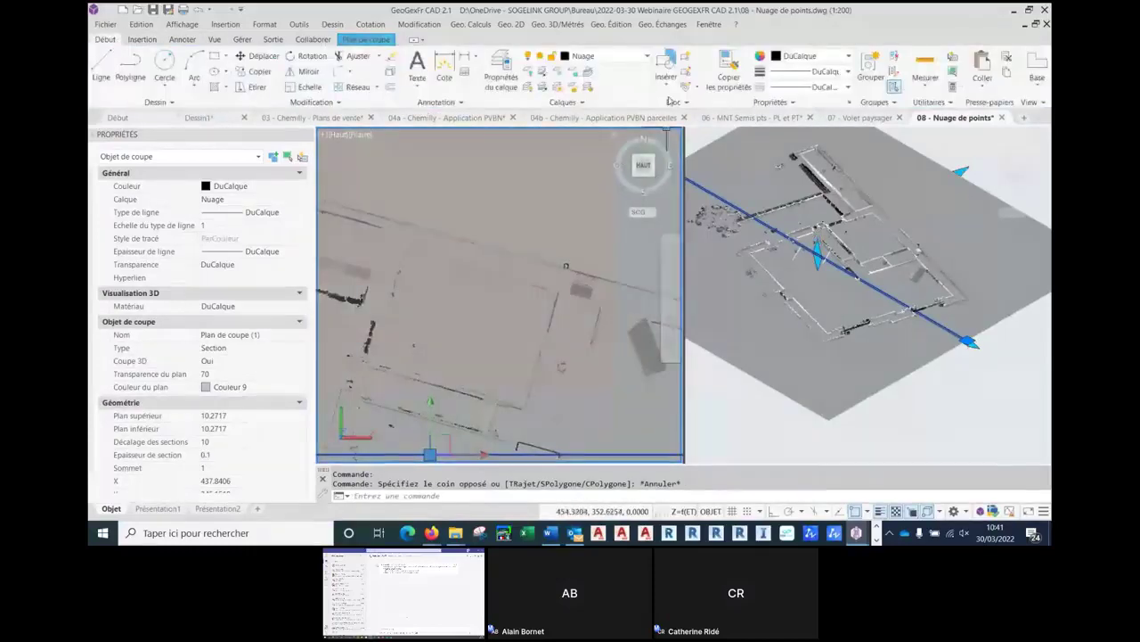
{"action": "left_click", "coordinate": [618, 64]}
{"action": "left_click", "coordinate": [579, 116]}
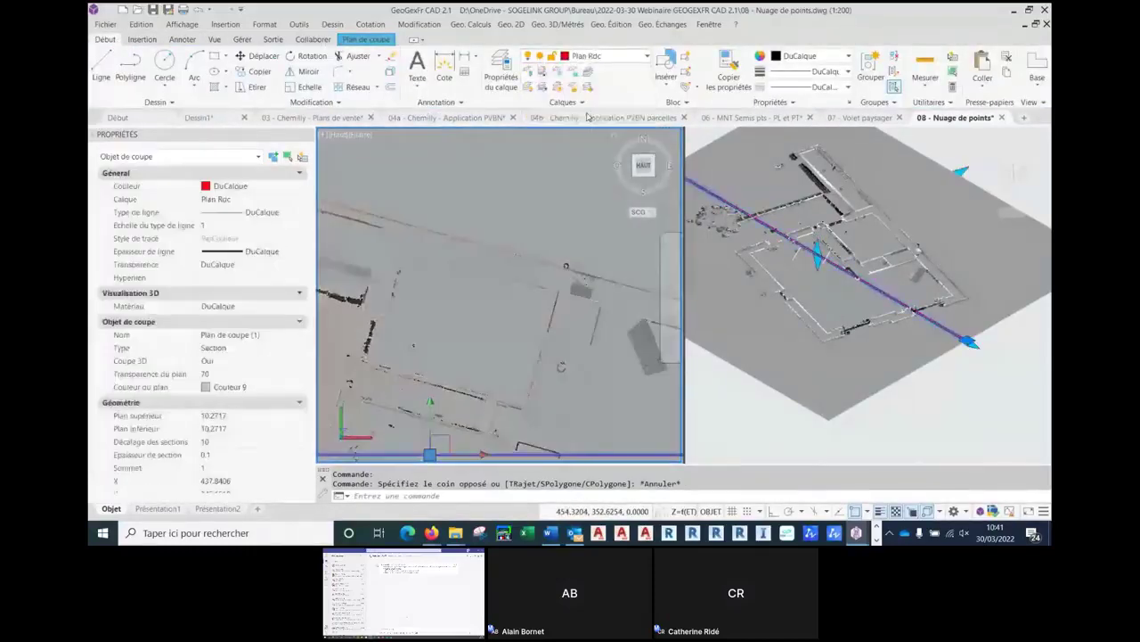
- Draw a polyline tracing the sliced house's outer walls along the short west end and the long north side
{"action": "scroll", "coordinate": [524, 239], "scroll_direction": "down", "scroll_amount": 2}
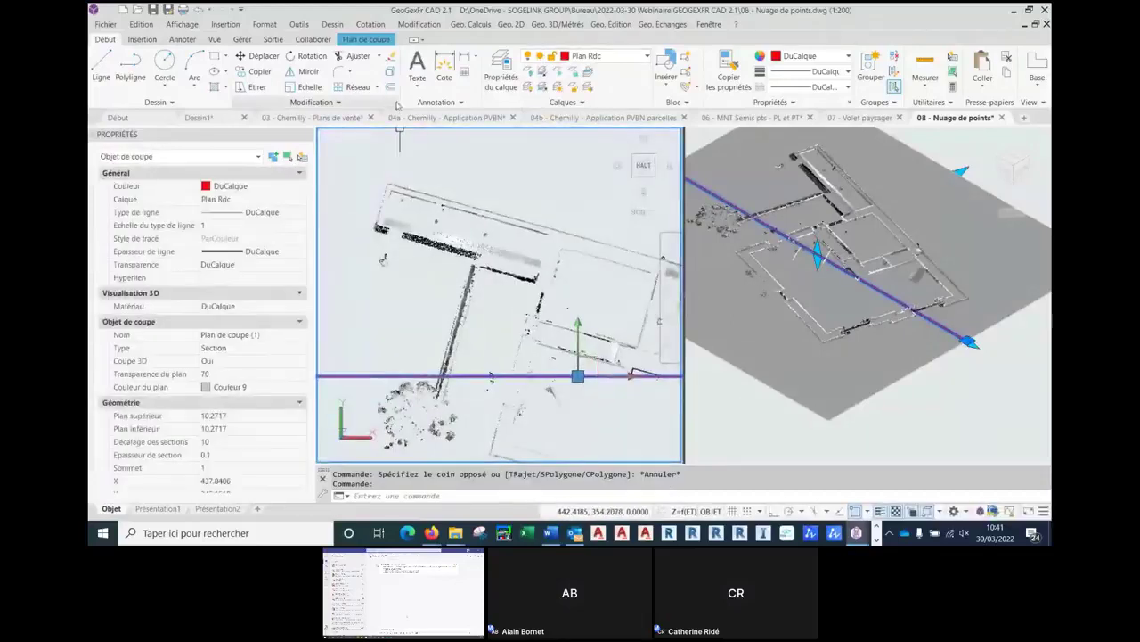
{"action": "left_click", "coordinate": [130, 66]}
{"action": "scroll", "coordinate": [374, 223], "scroll_direction": "up", "scroll_amount": 2}
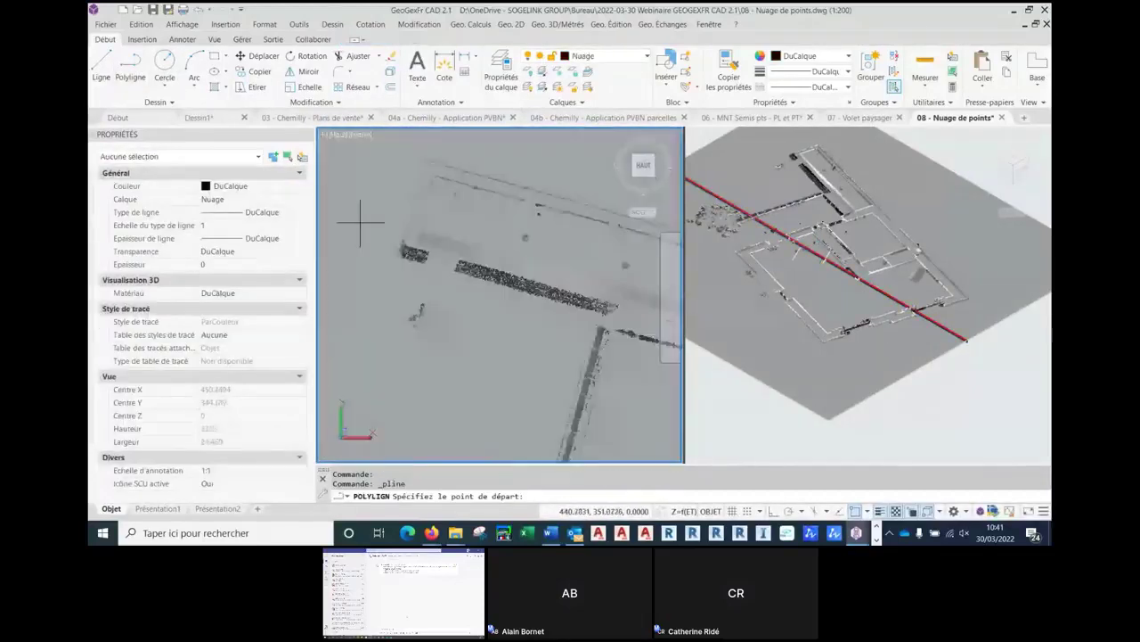
{"action": "scroll", "coordinate": [403, 243], "scroll_direction": "up", "scroll_amount": 2}
{"action": "left_click", "coordinate": [402, 242]}
{"action": "middle_click_drag", "start_coordinate": [416, 192], "coordinate": [383, 329]}
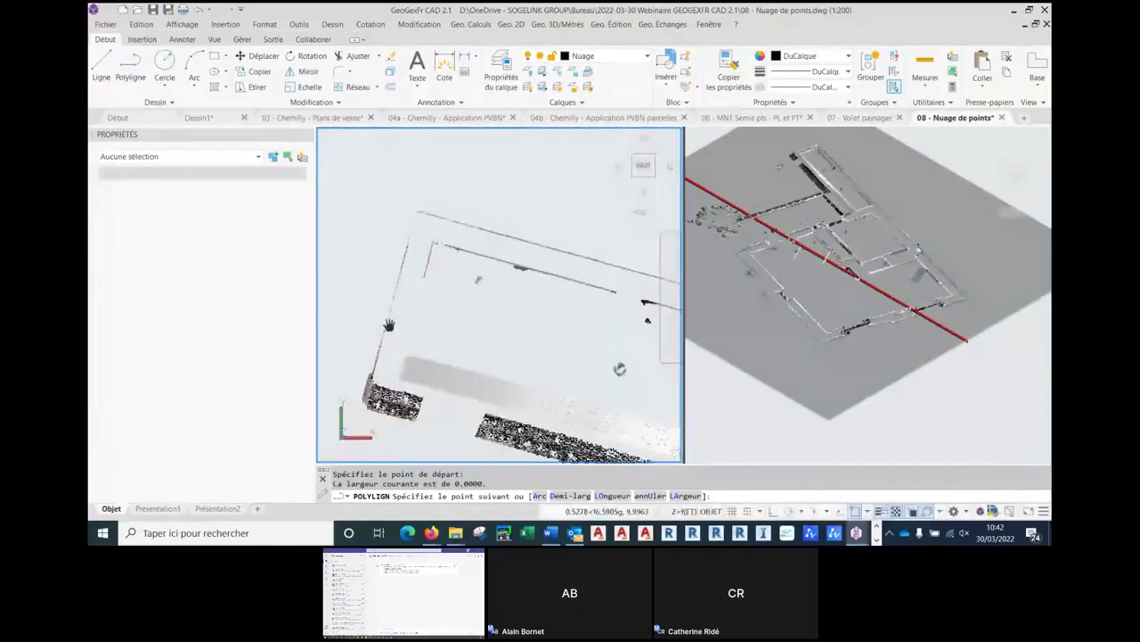
{"action": "left_click", "coordinate": [420, 211]}
{"action": "middle_click_drag", "start_coordinate": [419, 211], "coordinate": [649, 357]}
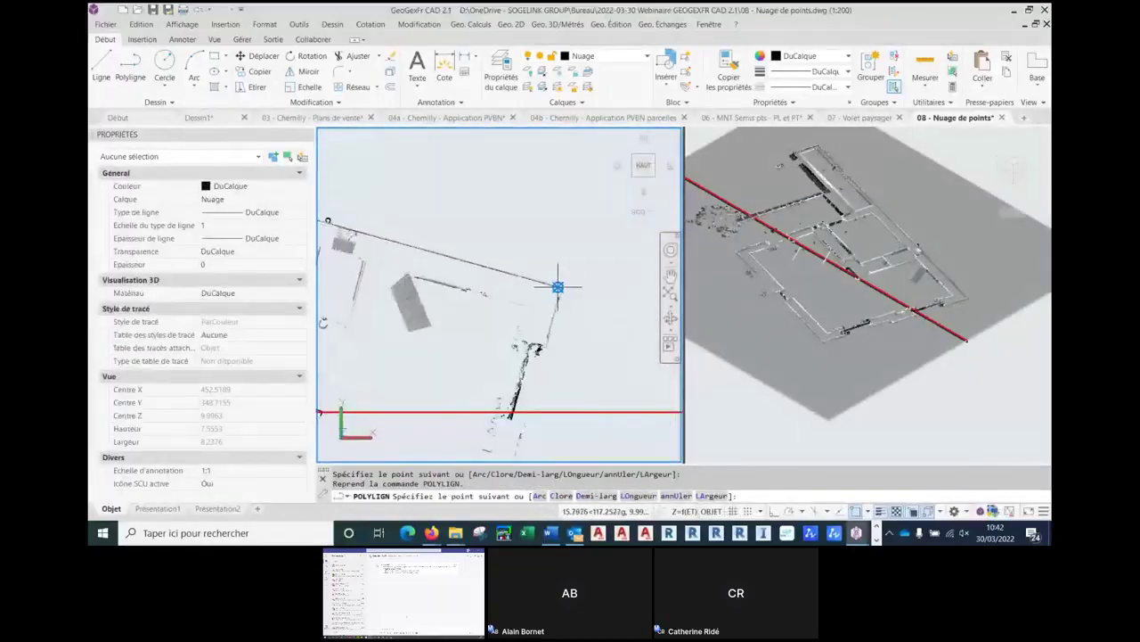
{"action": "key", "text": "Escape"}
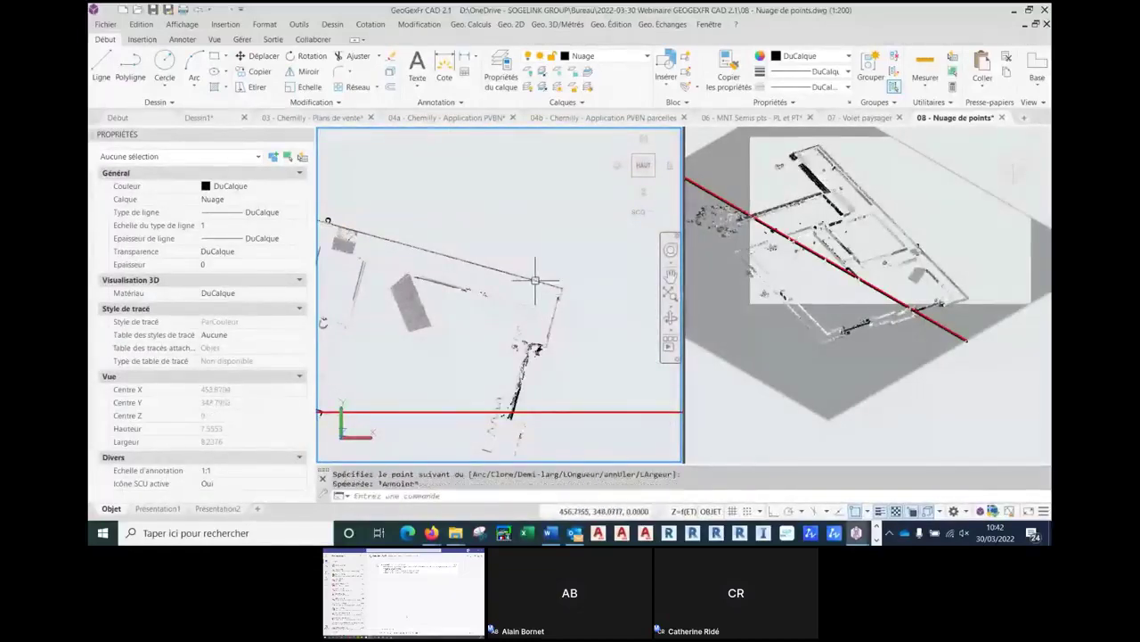
- Move the traced wall polyline to the Plan Rdc layer
{"action": "left_click", "coordinate": [536, 280]}
{"action": "left_click", "coordinate": [607, 59]}
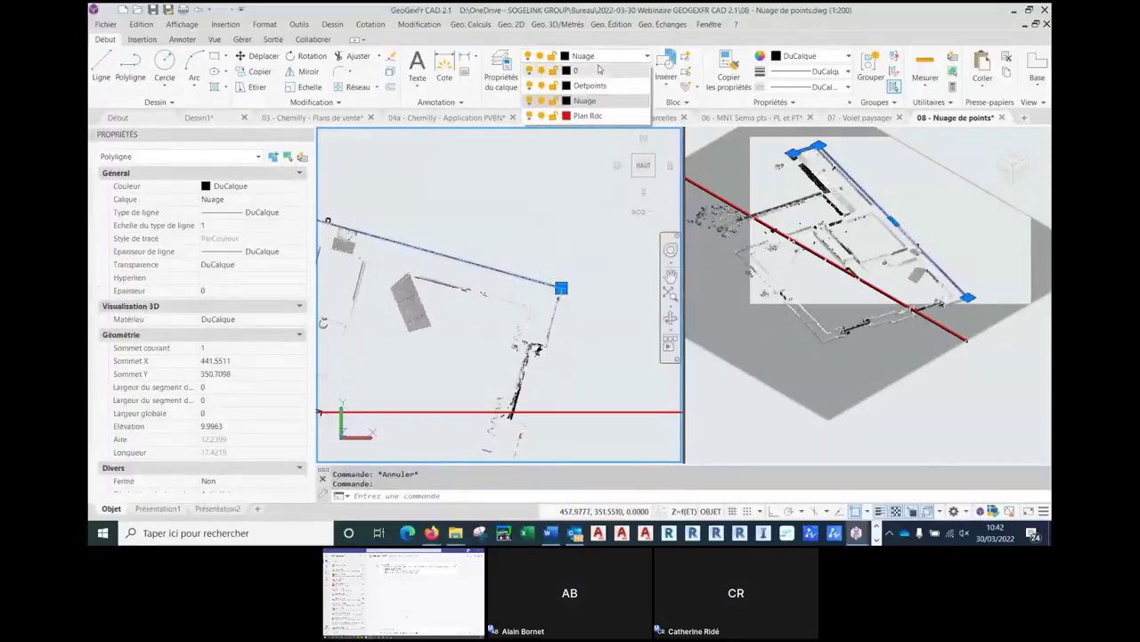
{"action": "left_click", "coordinate": [586, 116]}
{"action": "key", "text": "Escape"}
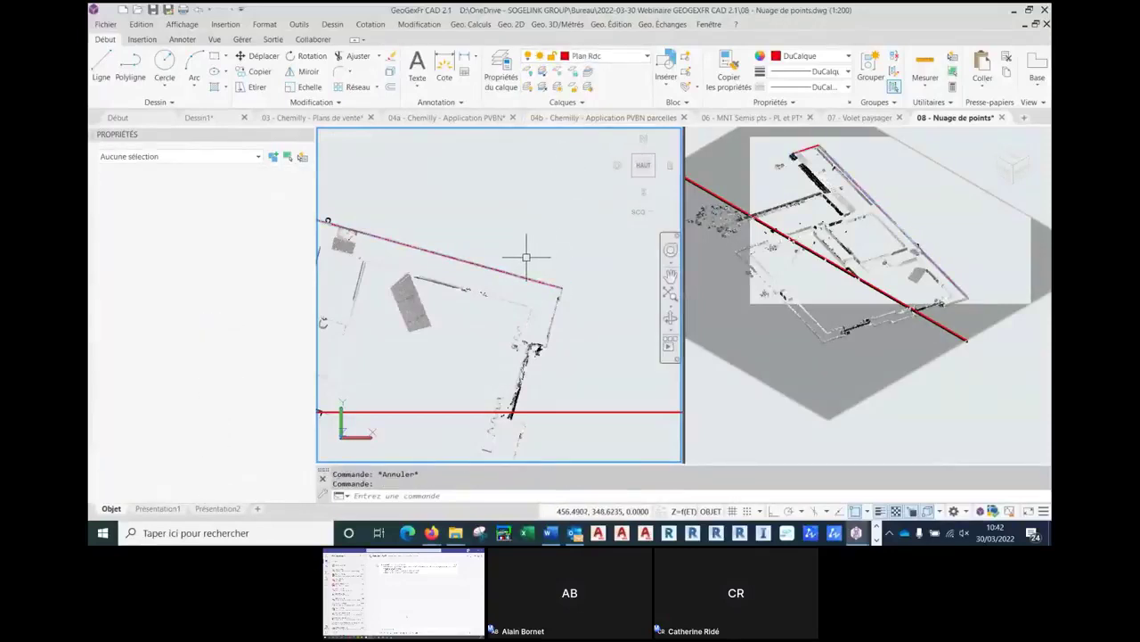
- Delete the horizontal section object that slices the house point cloud
{"action": "scroll", "coordinate": [484, 245], "scroll_direction": "down", "scroll_amount": 5}
{"action": "middle_click_drag", "start_coordinate": [475, 234], "coordinate": [650, 266]}
{"action": "scroll", "coordinate": [488, 228], "scroll_direction": "up", "scroll_amount": 2}
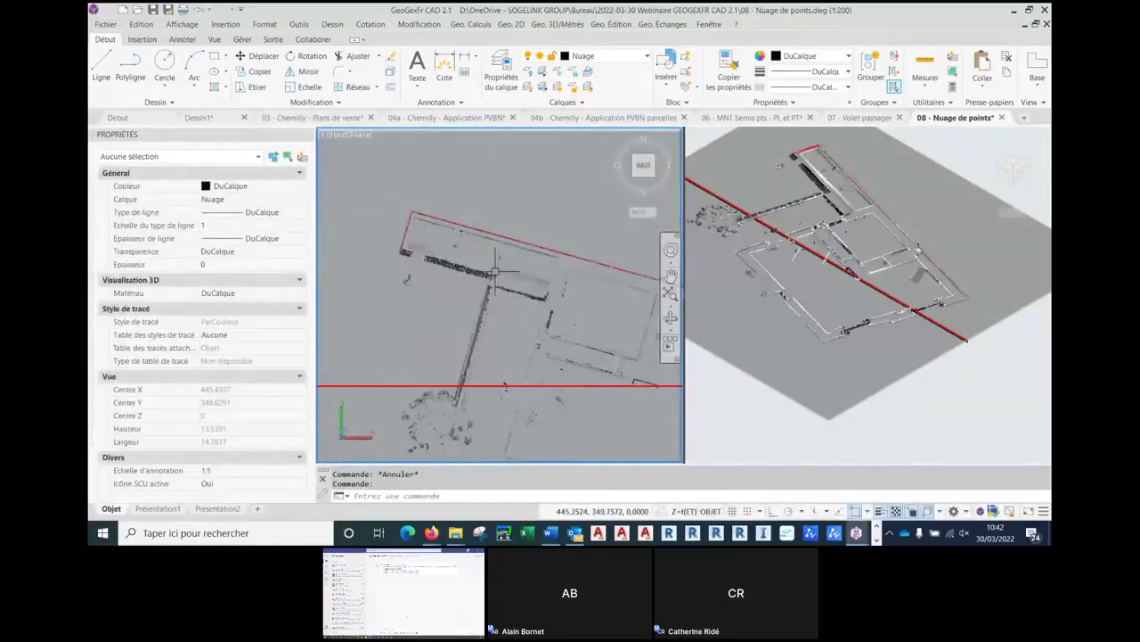
{"action": "scroll", "coordinate": [492, 263], "scroll_direction": "down", "scroll_amount": 4}
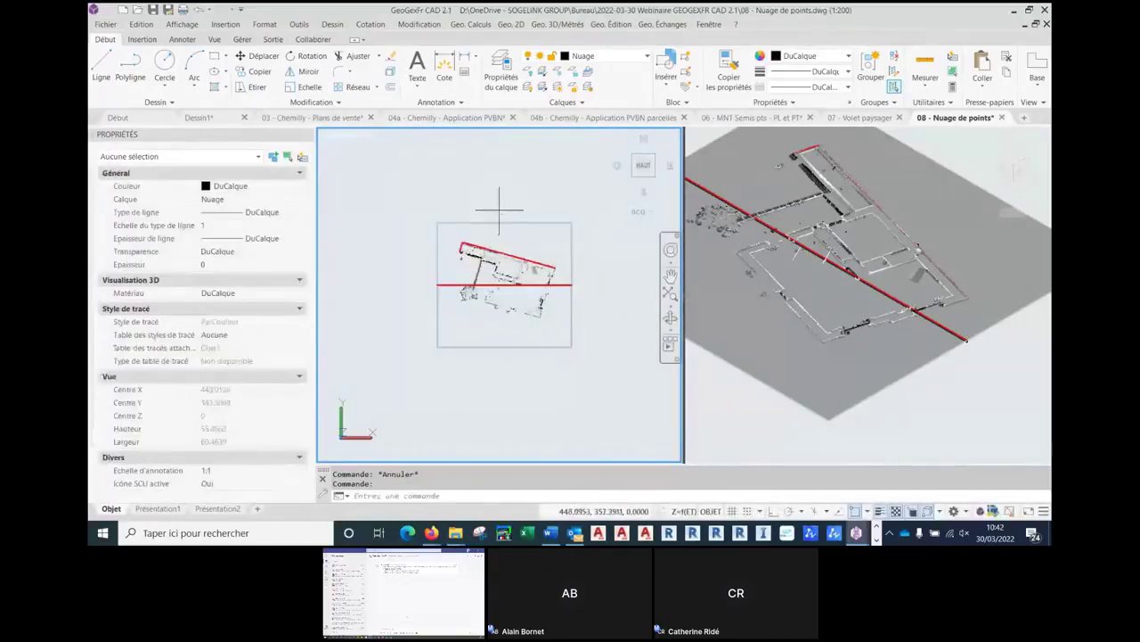
{"action": "left_click", "coordinate": [489, 233]}
{"action": "key", "text": "Delete"}
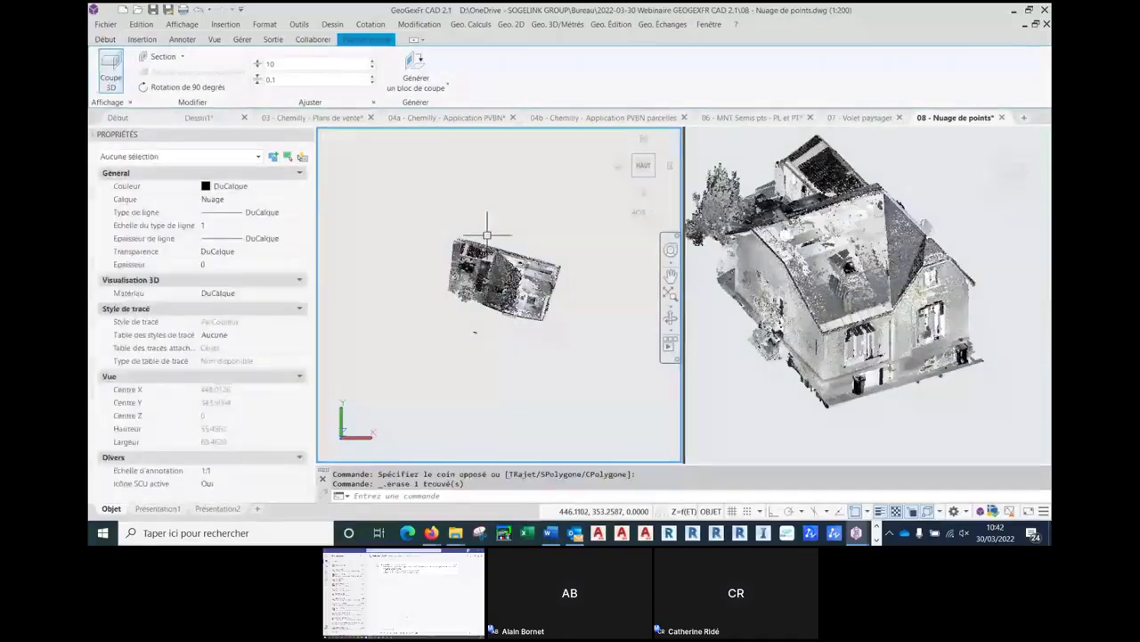
{"action": "middle_click_drag", "start_coordinate": [561, 251], "coordinate": [517, 220]}
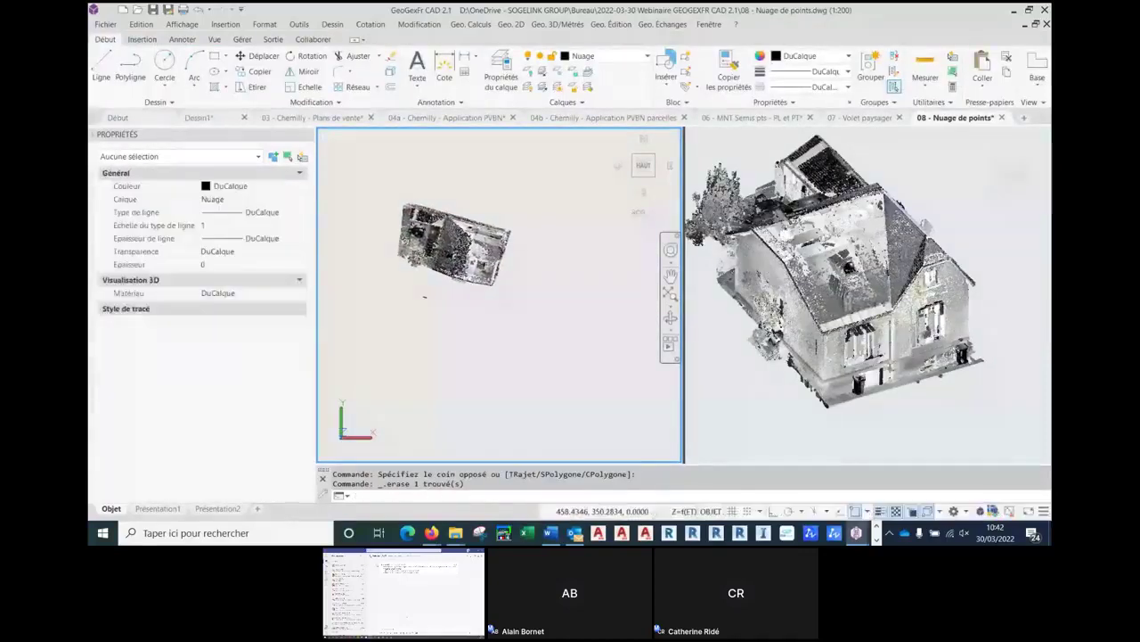
{"action": "scroll", "coordinate": [517, 219], "scroll_direction": "up", "scroll_amount": 2}
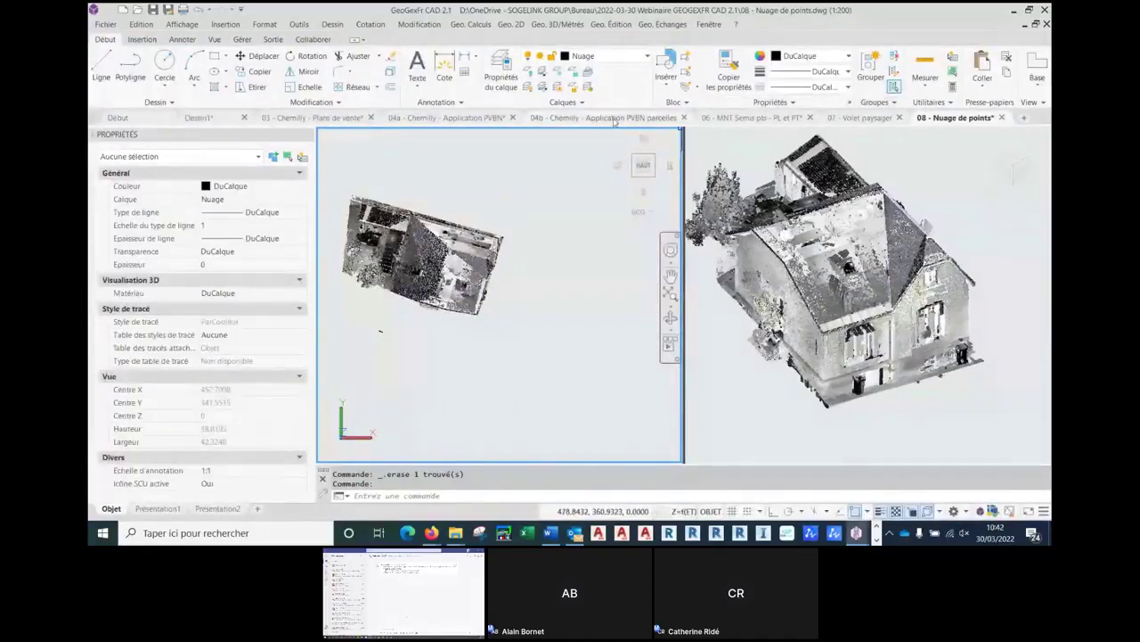
{"action": "left_click", "coordinate": [511, 196]}
{"action": "left_click", "coordinate": [462, 247]}
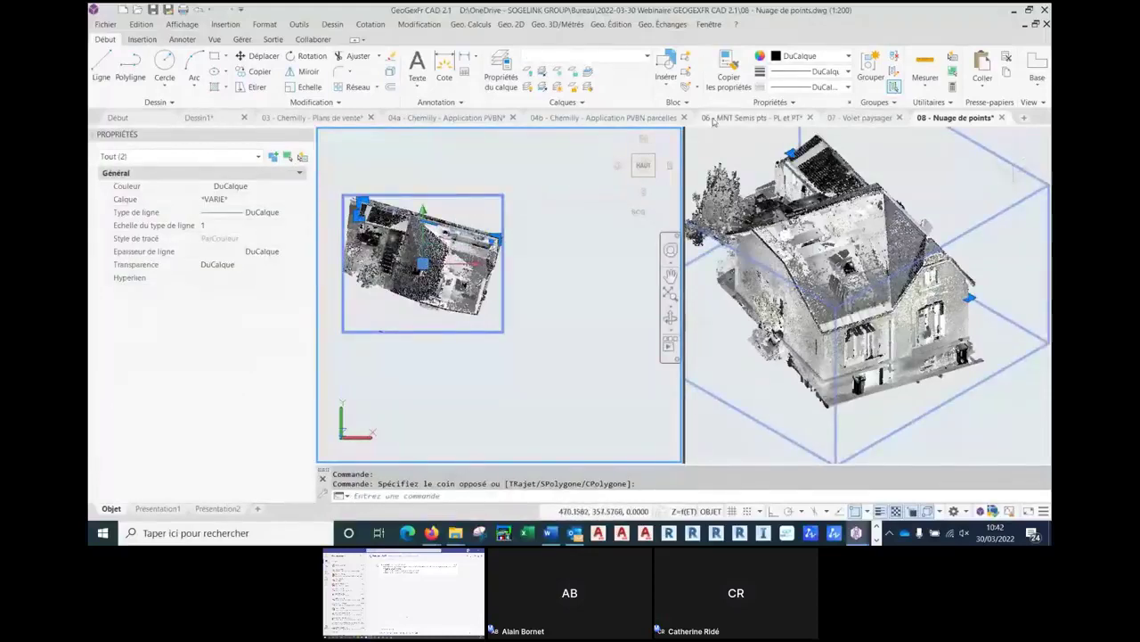
{"action": "key", "text": "Escape"}
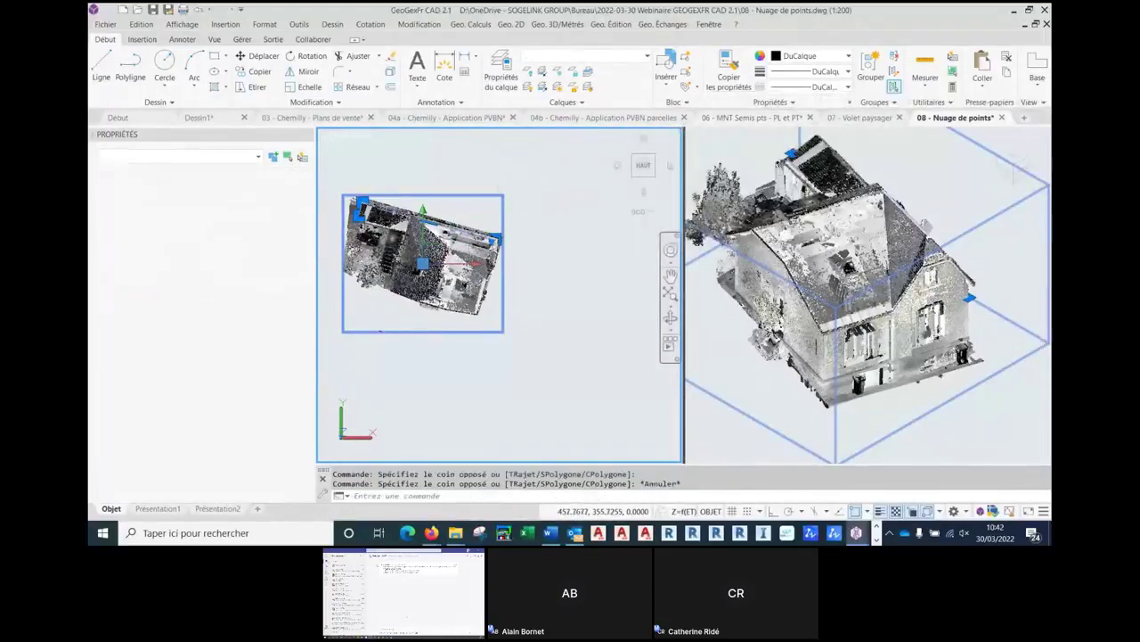
{"action": "left_click", "coordinate": [431, 165]}
{"action": "left_click", "coordinate": [501, 230]}
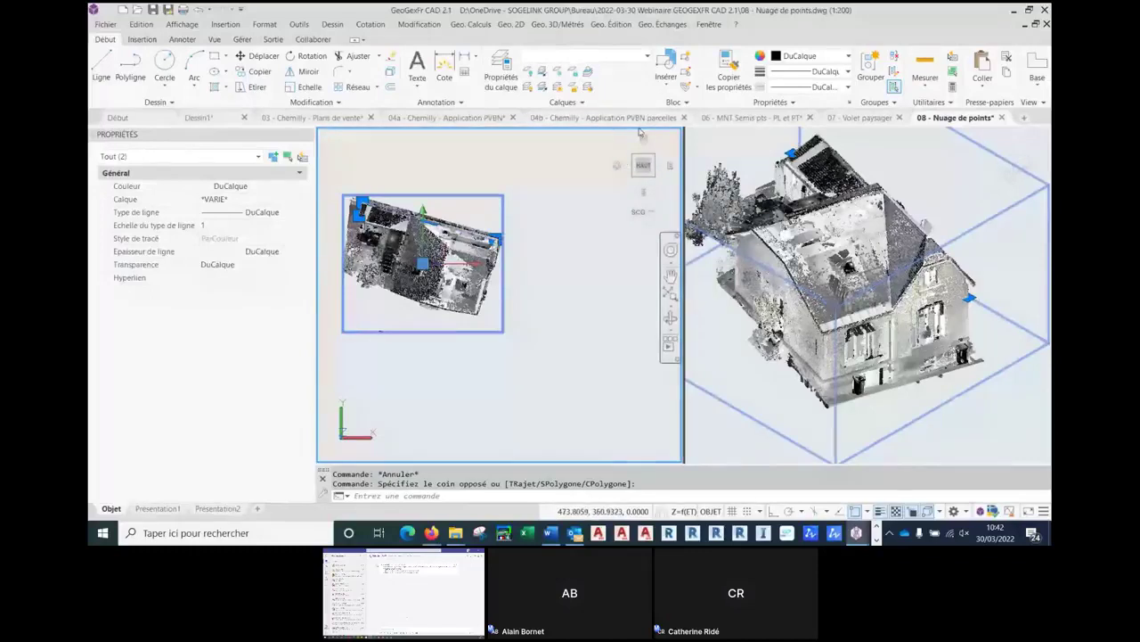
{"action": "key", "text": "Escape"}
{"action": "key", "text": "Escape"}
- Create a 2 points section plane from the house point cloud, running just outside and parallel to its east wall
{"action": "left_click", "coordinate": [490, 337]}
{"action": "left_click", "coordinate": [466, 299]}
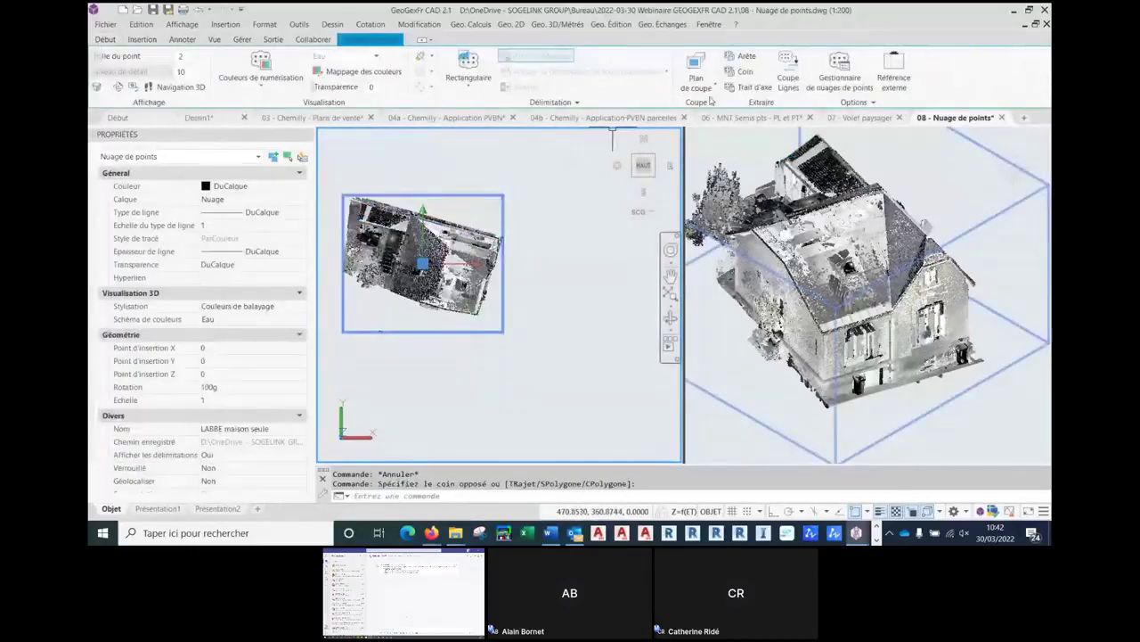
{"action": "left_click", "coordinate": [708, 85]}
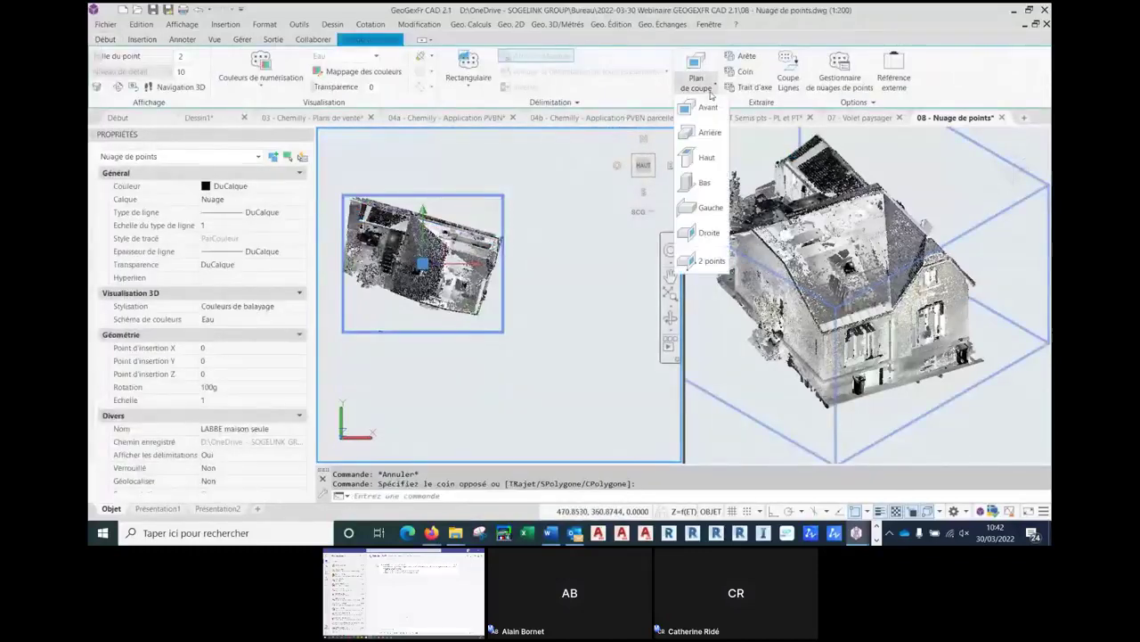
{"action": "left_click", "coordinate": [704, 261]}
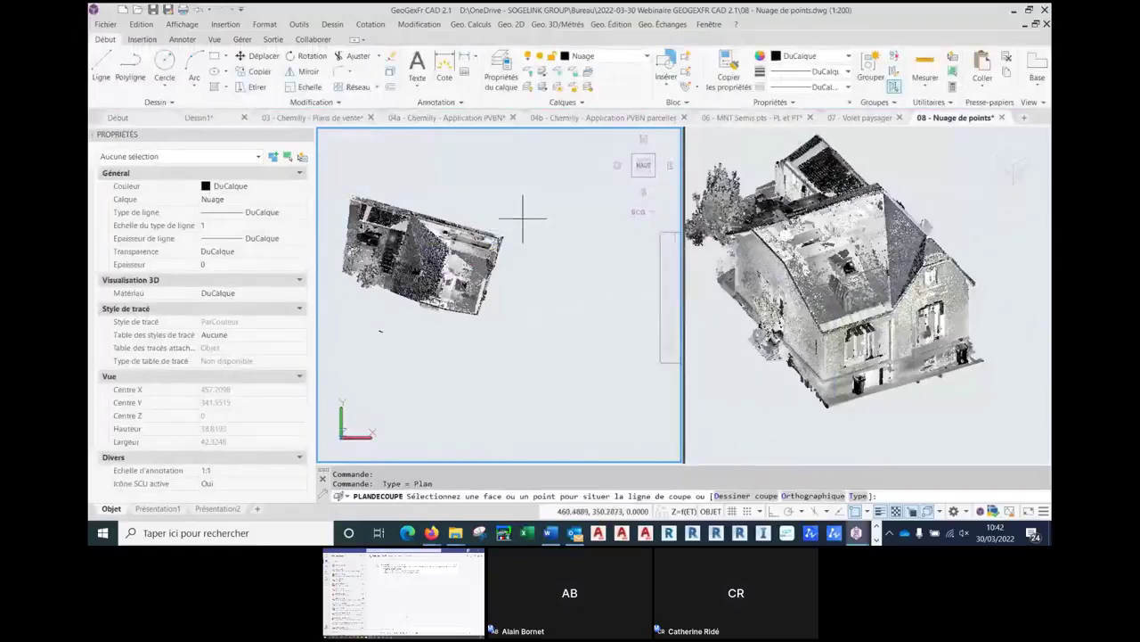
{"action": "left_click", "coordinate": [480, 322]}
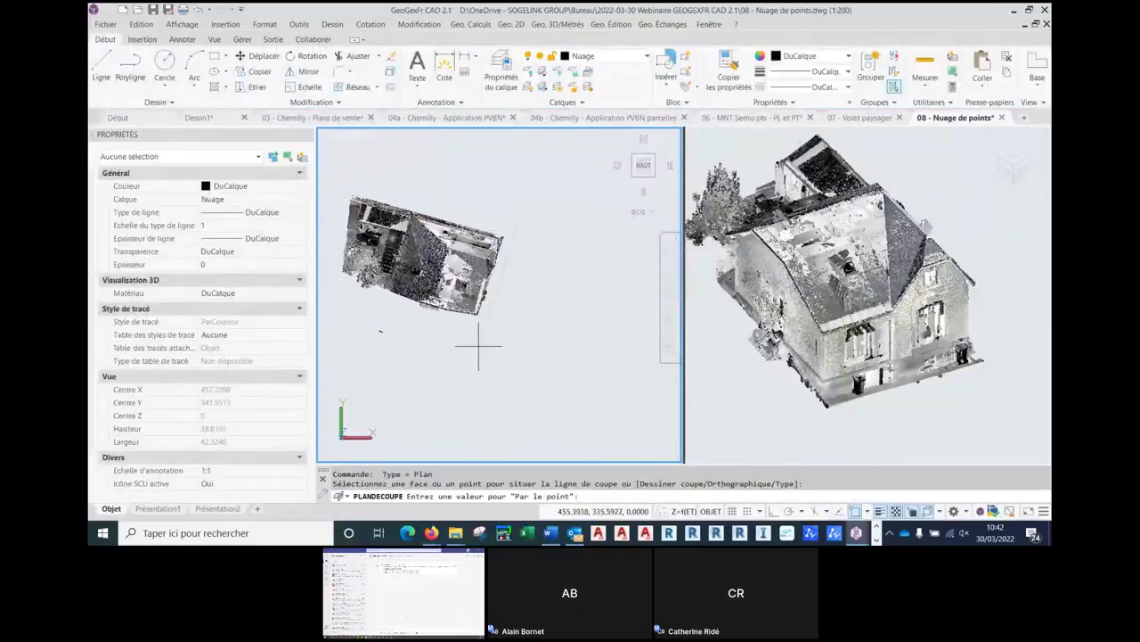
{"action": "left_click", "coordinate": [478, 346]}
{"action": "key", "text": "Escape"}
{"action": "left_click", "coordinate": [520, 218]}
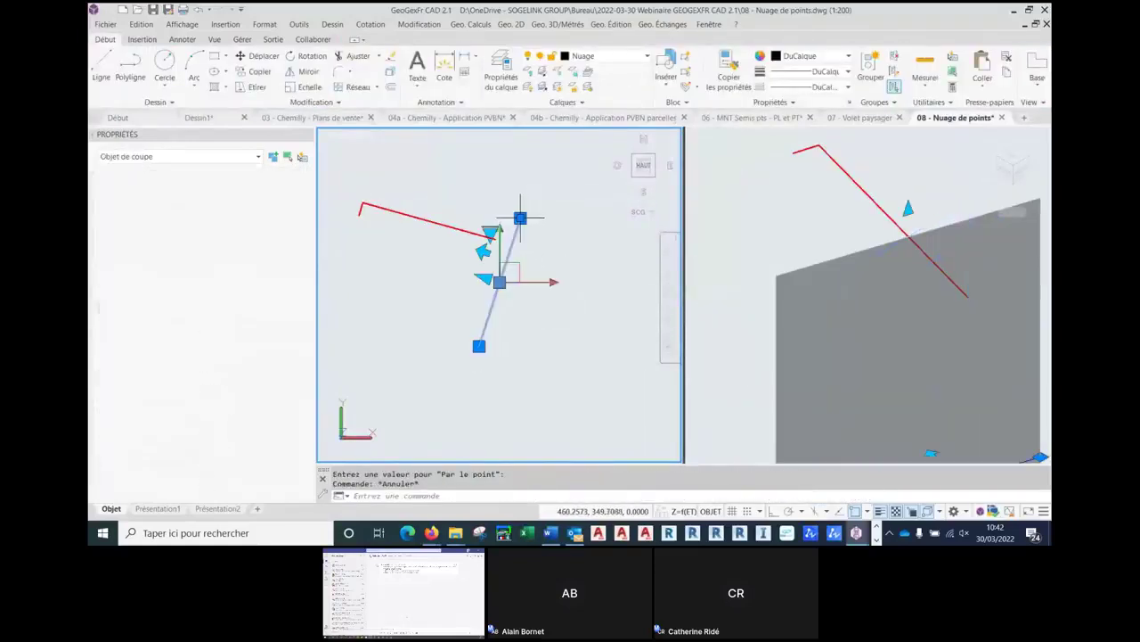
{"action": "key", "text": "Escape"}
{"action": "scroll", "coordinate": [527, 253], "scroll_direction": "down", "scroll_amount": 6}
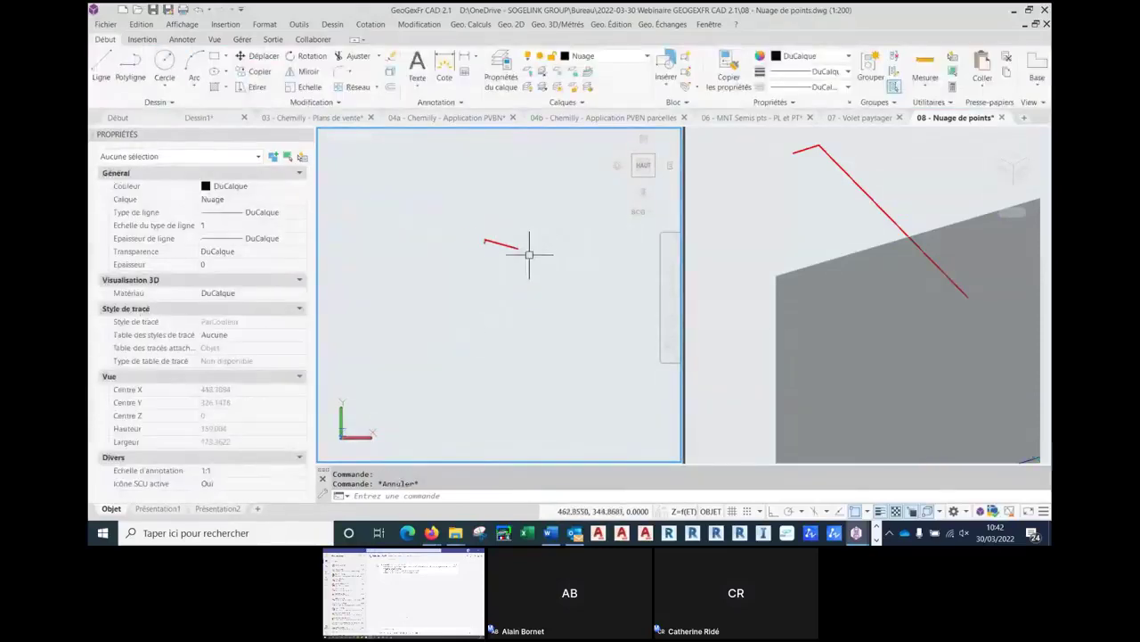
{"action": "scroll", "coordinate": [529, 255], "scroll_direction": "up", "scroll_amount": 2}
{"action": "left_click", "coordinate": [524, 237]}
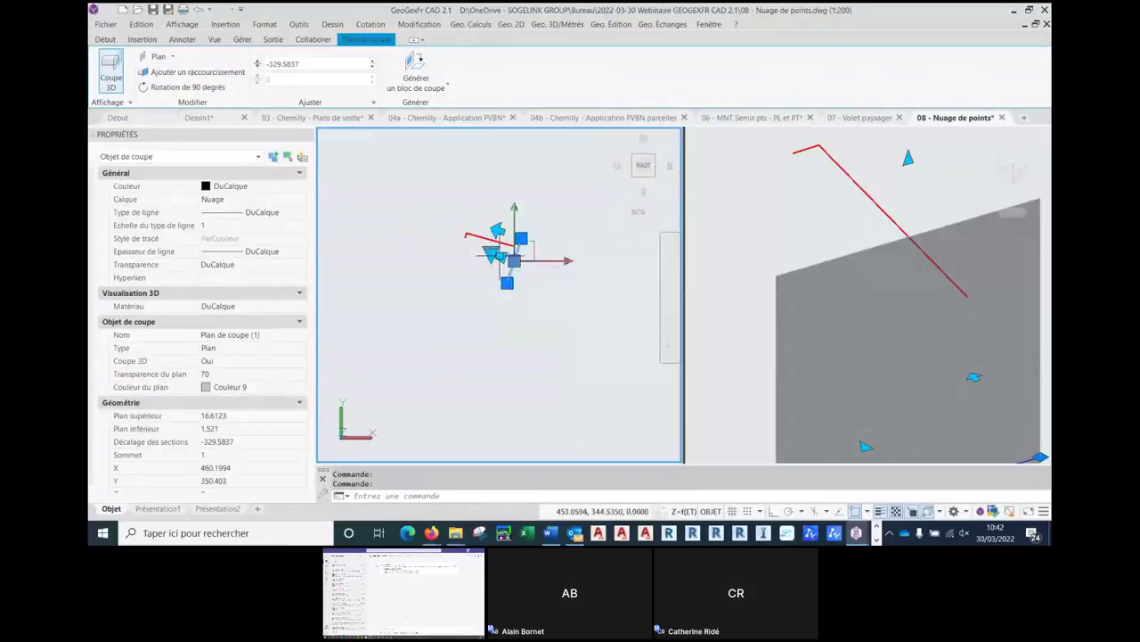
{"action": "left_click", "coordinate": [514, 260]}
{"action": "left_click", "coordinate": [522, 255]}
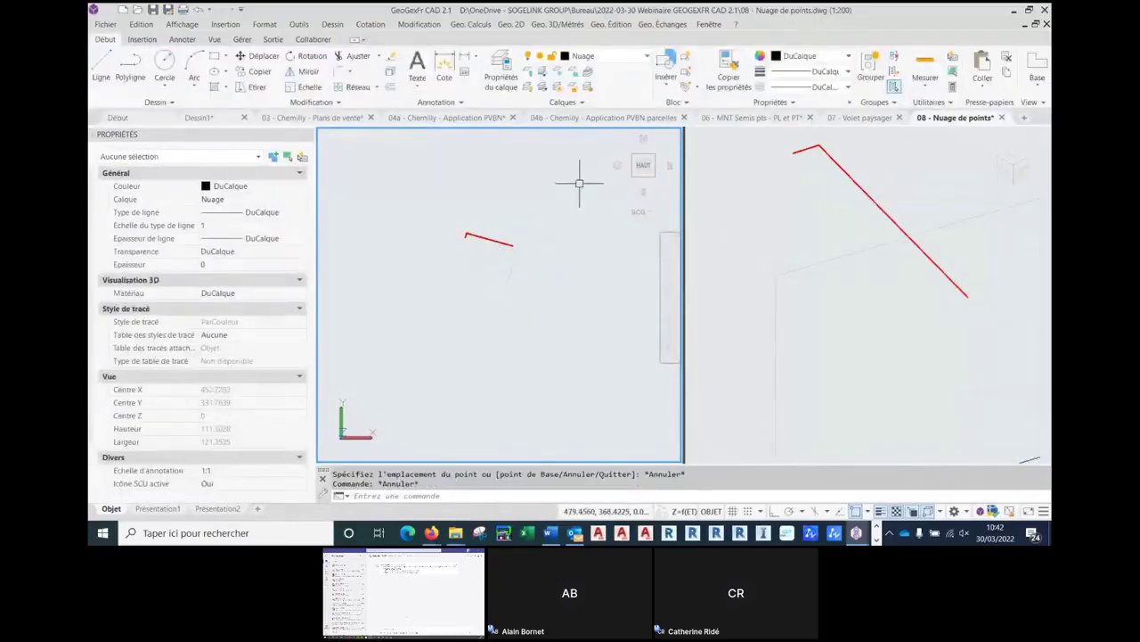
{"action": "key", "text": "ctrl+z"}
{"action": "key", "text": "ctrl+z"}
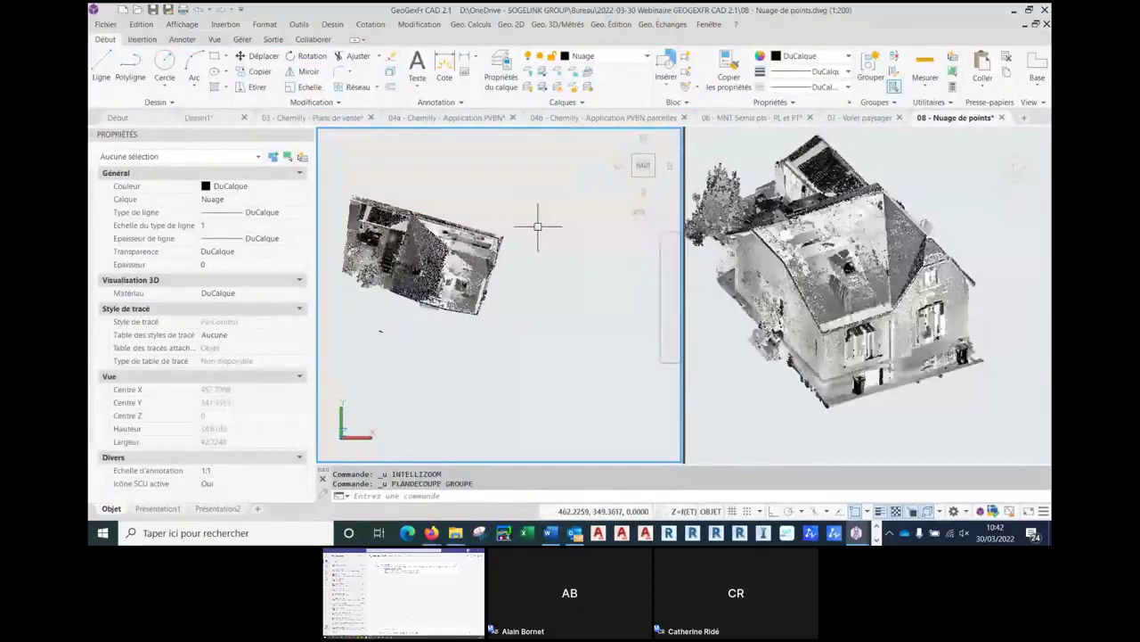
{"action": "key", "text": "Escape"}
- Create a 2 points section plane from the house point cloud, just outside and parallel to its east wall
{"action": "left_click", "coordinate": [536, 198]}
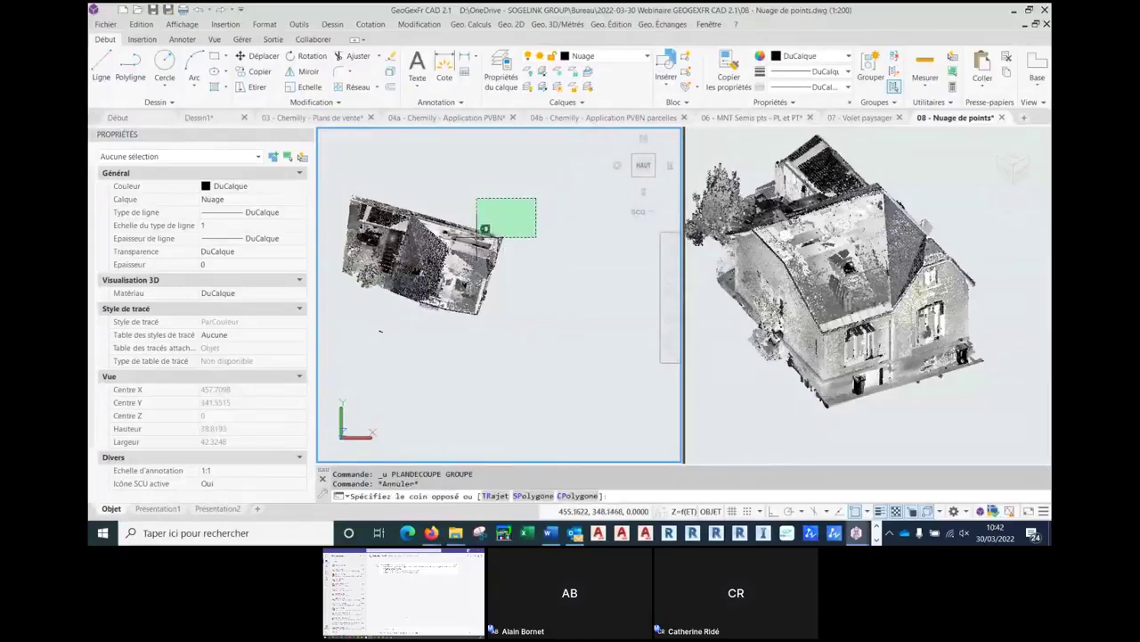
{"action": "left_click", "coordinate": [481, 303]}
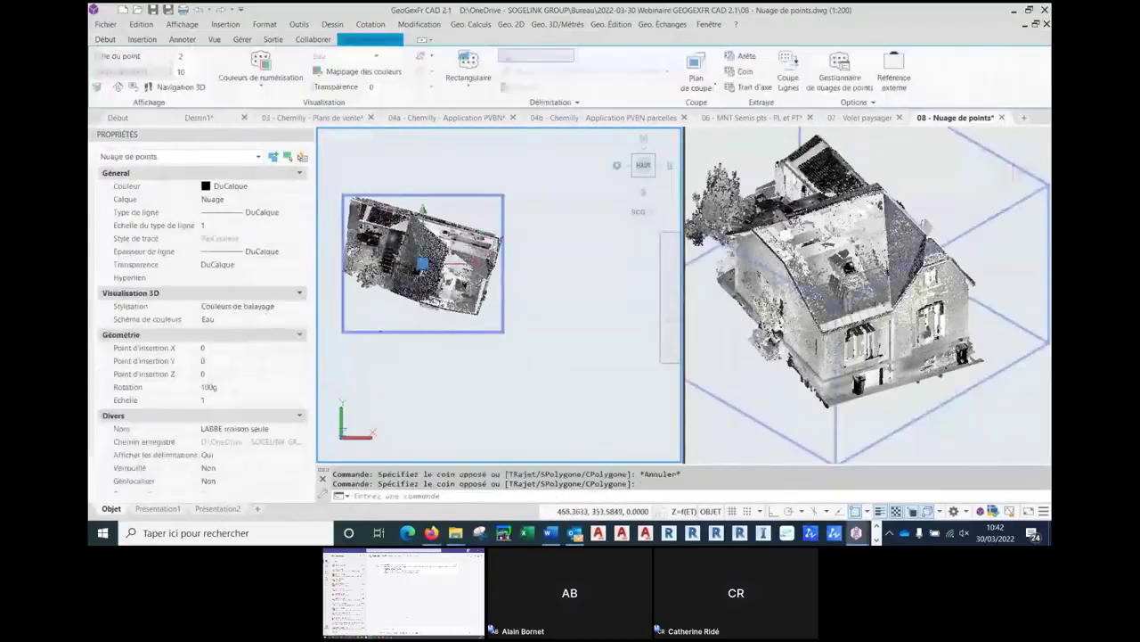
{"action": "left_click", "coordinate": [706, 88]}
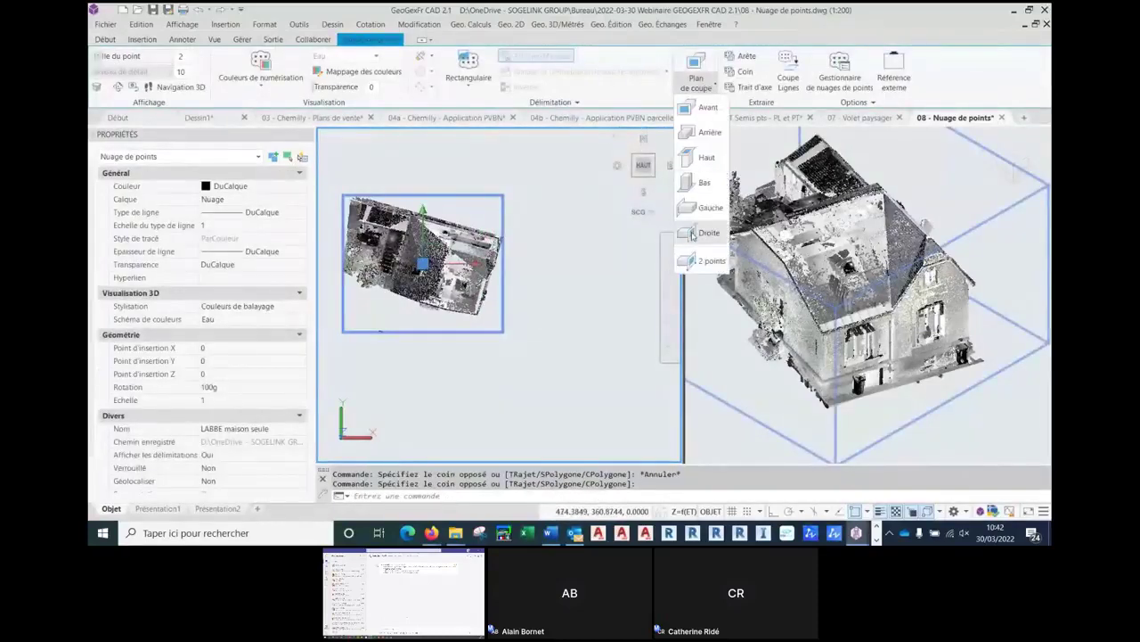
{"action": "left_click", "coordinate": [702, 262]}
{"action": "left_click", "coordinate": [515, 231]}
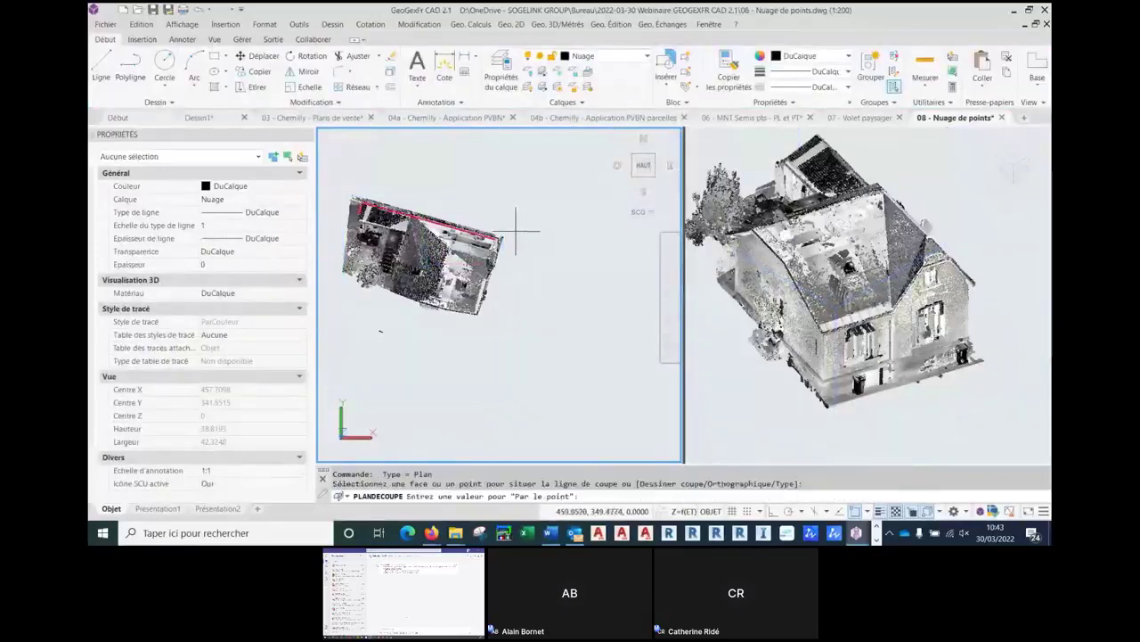
{"action": "key", "text": "Escape"}
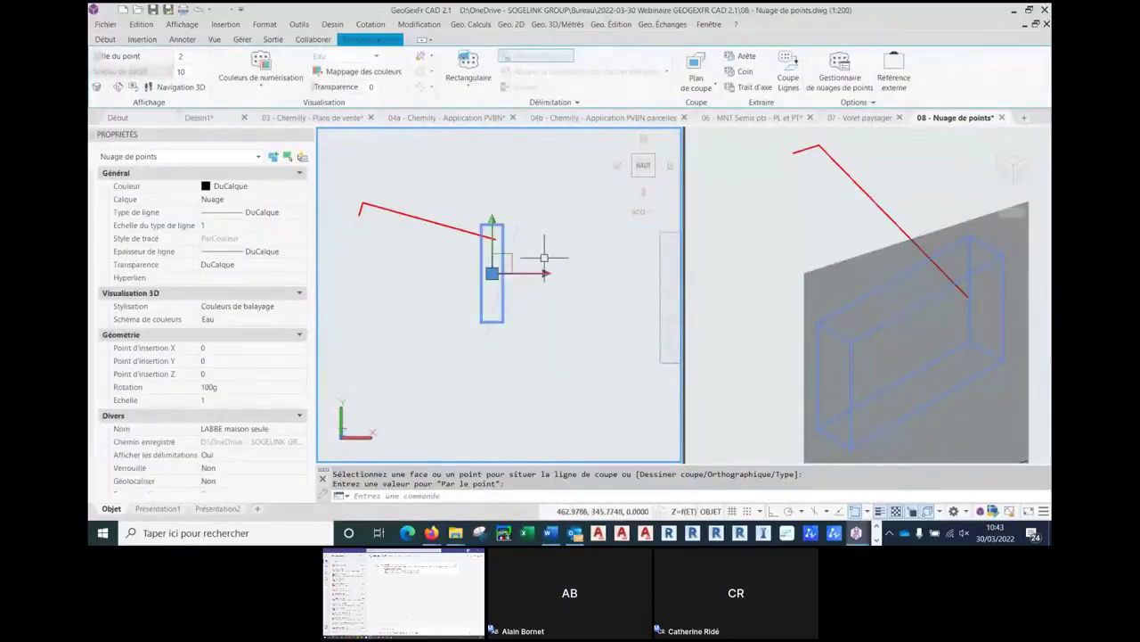
{"action": "key", "text": "Escape"}
- Shift the section plane westward into the house to an offset of about -337.41 and change its type to Section
{"action": "left_click", "coordinate": [519, 220]}
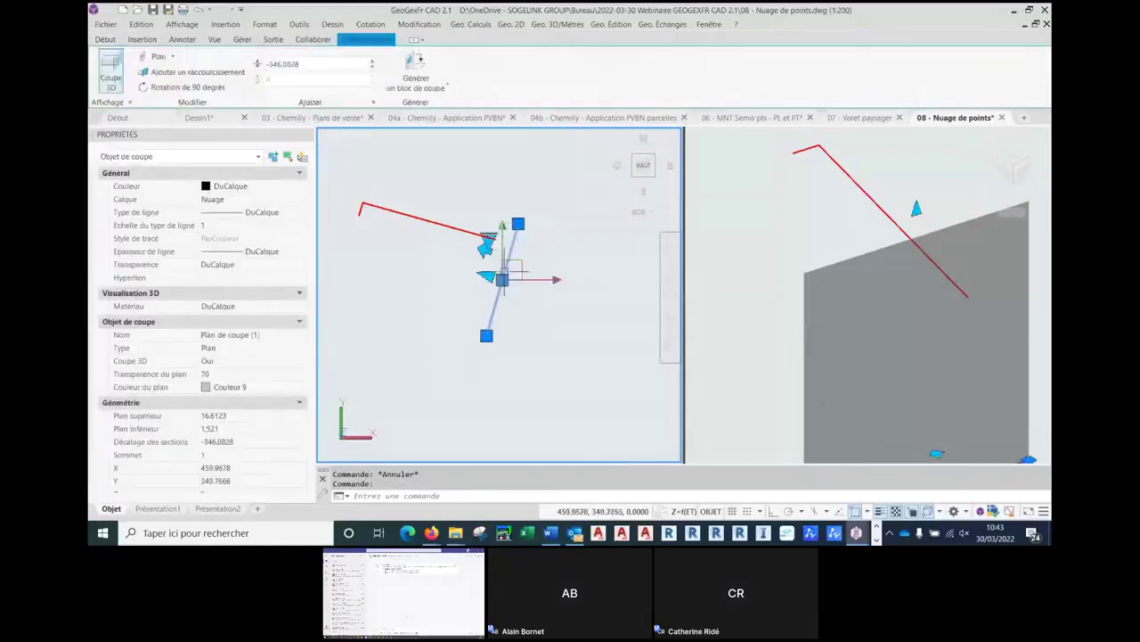
{"action": "left_click", "coordinate": [485, 249]}
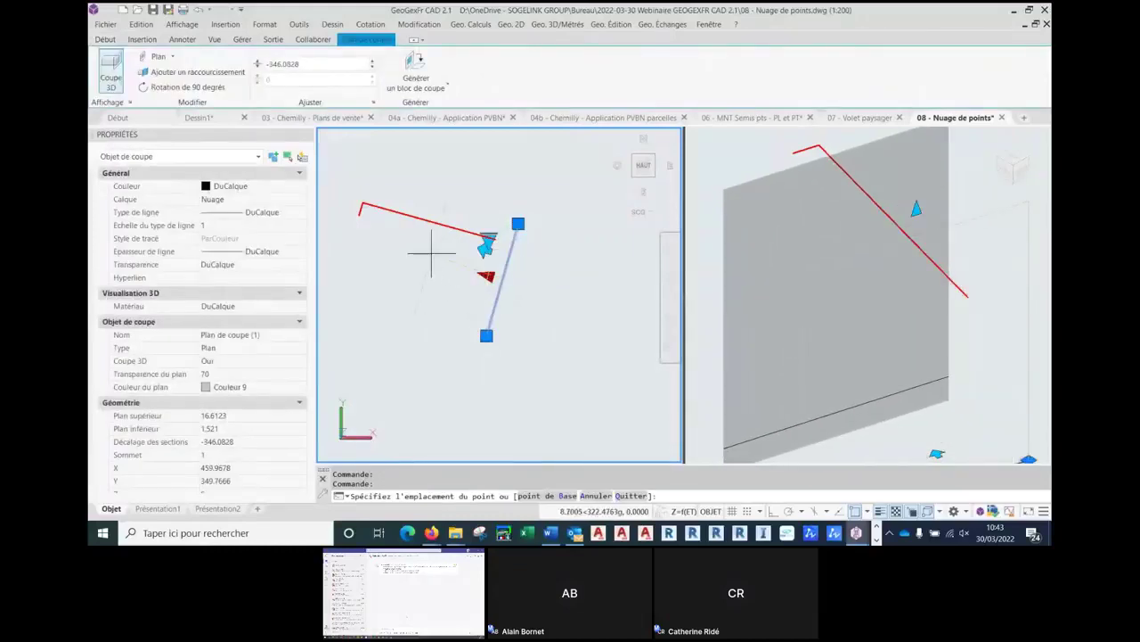
{"action": "scroll", "coordinate": [431, 251], "scroll_direction": "up", "scroll_amount": 2}
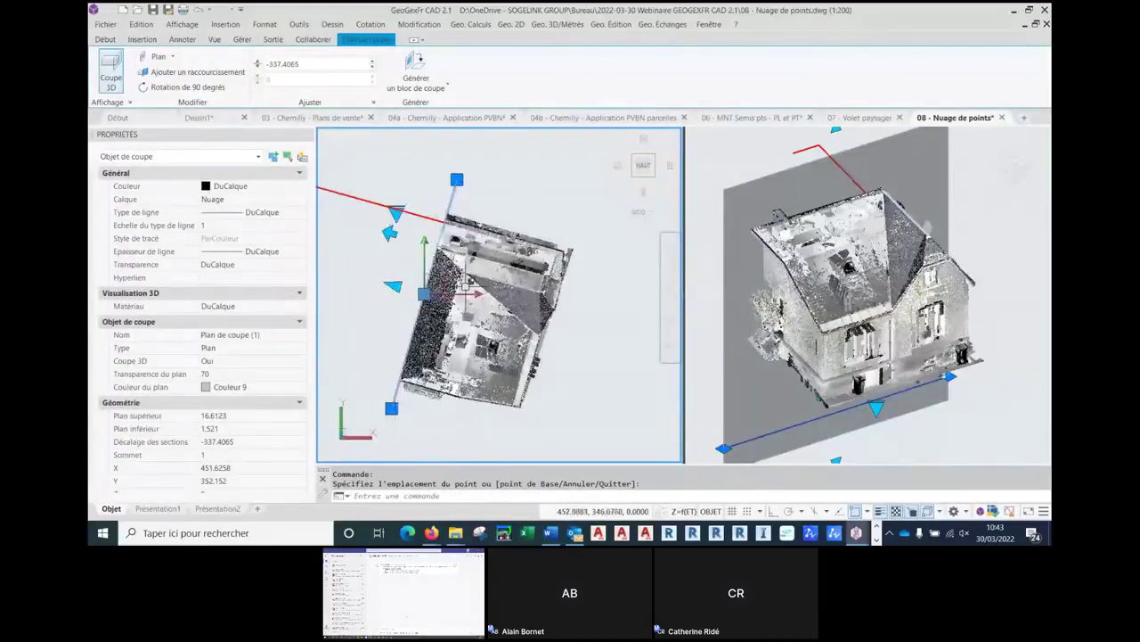
{"action": "left_click", "coordinate": [172, 57]}
{"action": "left_click", "coordinate": [173, 102]}
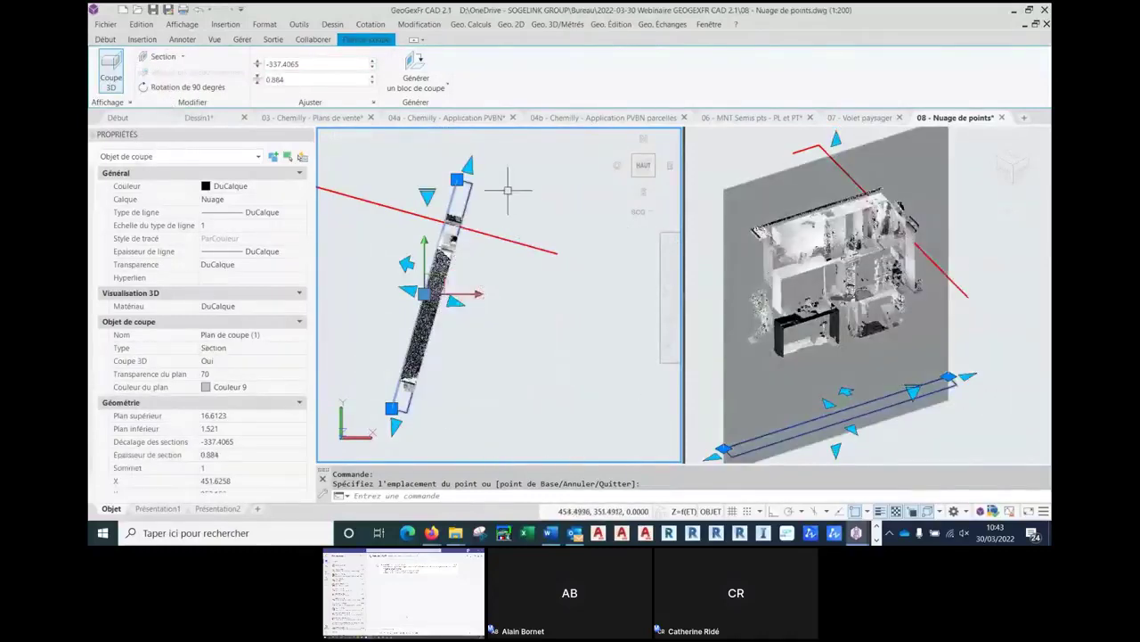
- Adjust the section's faces to an offset of about -340.57 and thickness of about 4.90, and turn the 3D view to face the facade
{"action": "left_click", "coordinate": [454, 302]}
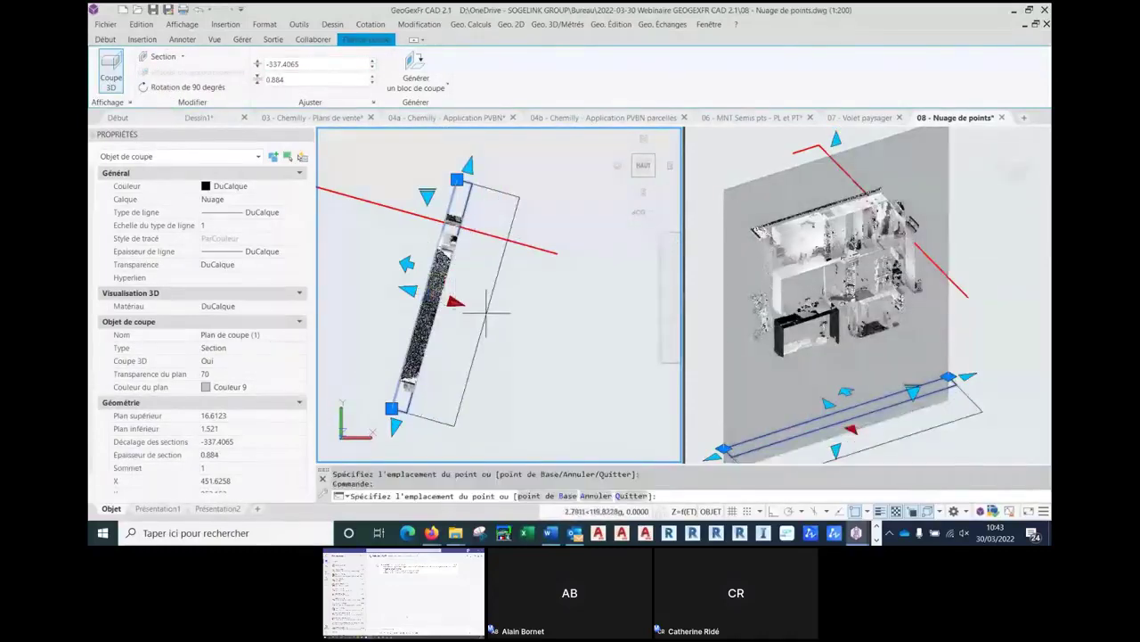
{"action": "left_click", "coordinate": [517, 321]}
{"action": "left_click", "coordinate": [409, 290]}
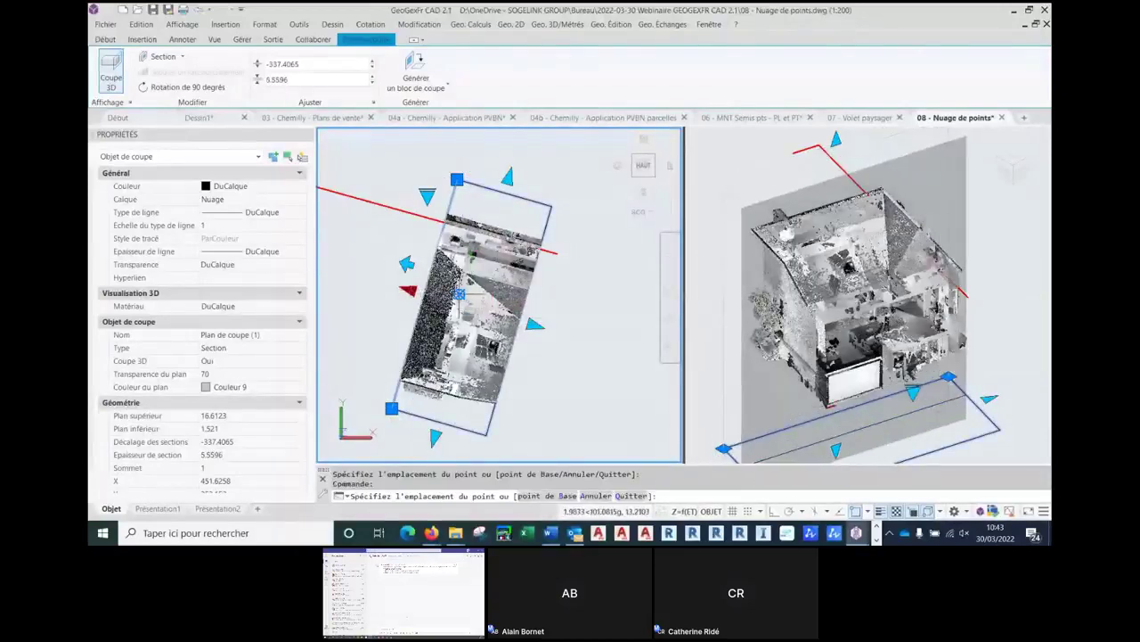
{"action": "left_click", "coordinate": [533, 312]}
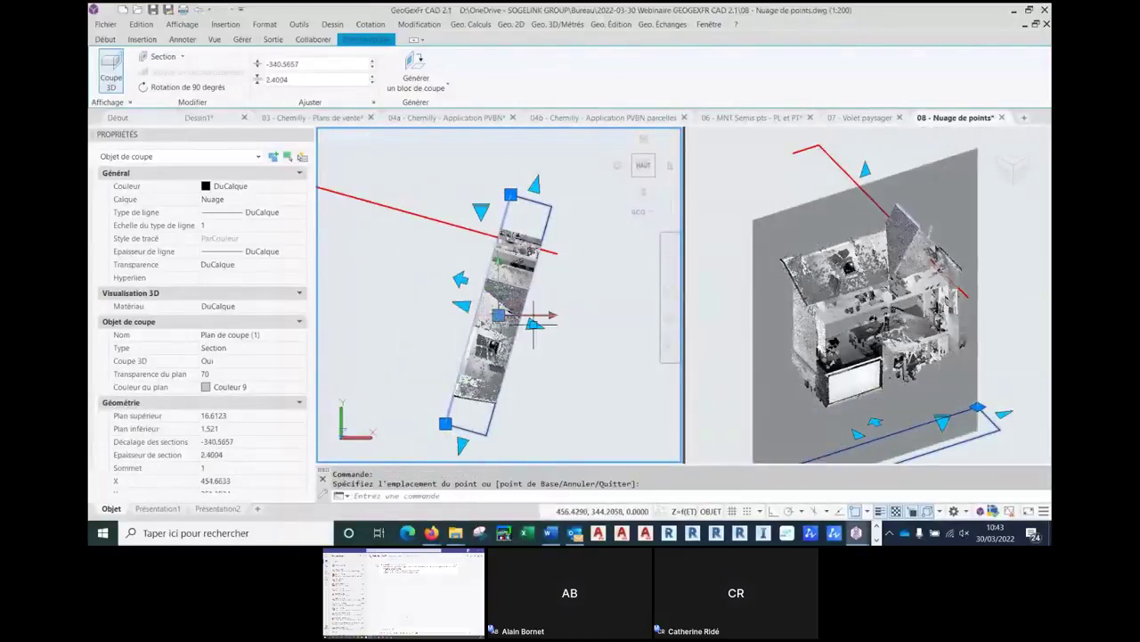
{"action": "left_click", "coordinate": [563, 329]}
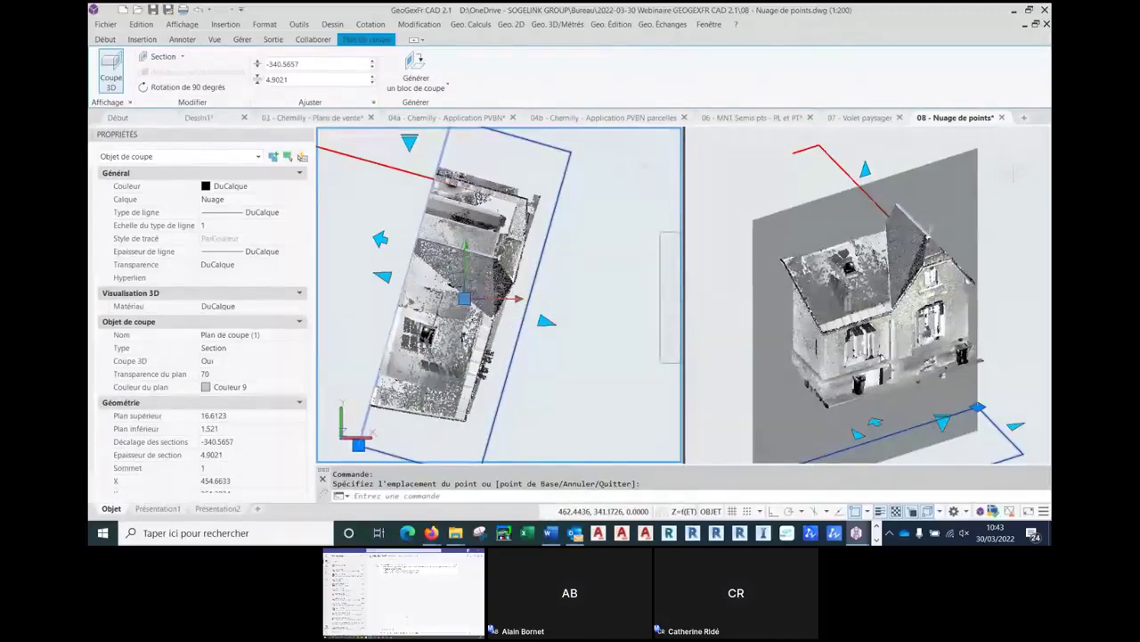
{"action": "left_click", "coordinate": [1013, 166]}
{"action": "key", "text": "Escape"}
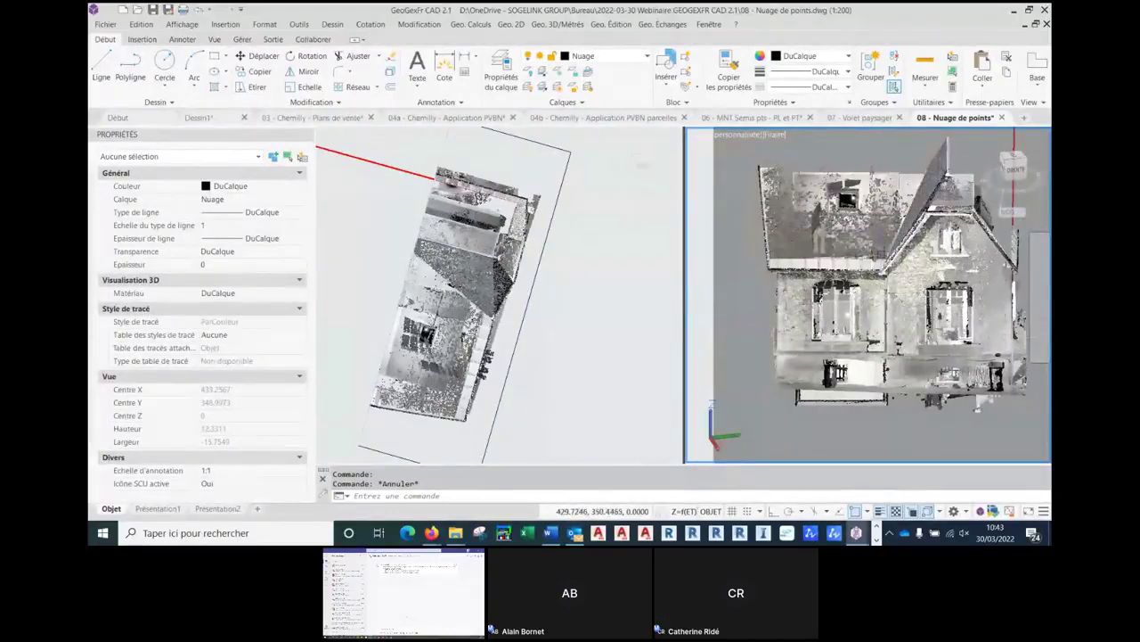
- Switch to the 07 - Volet paysager drawing and examine its subdivision plan and 3D terrain mesh
{"action": "left_click", "coordinate": [860, 118]}
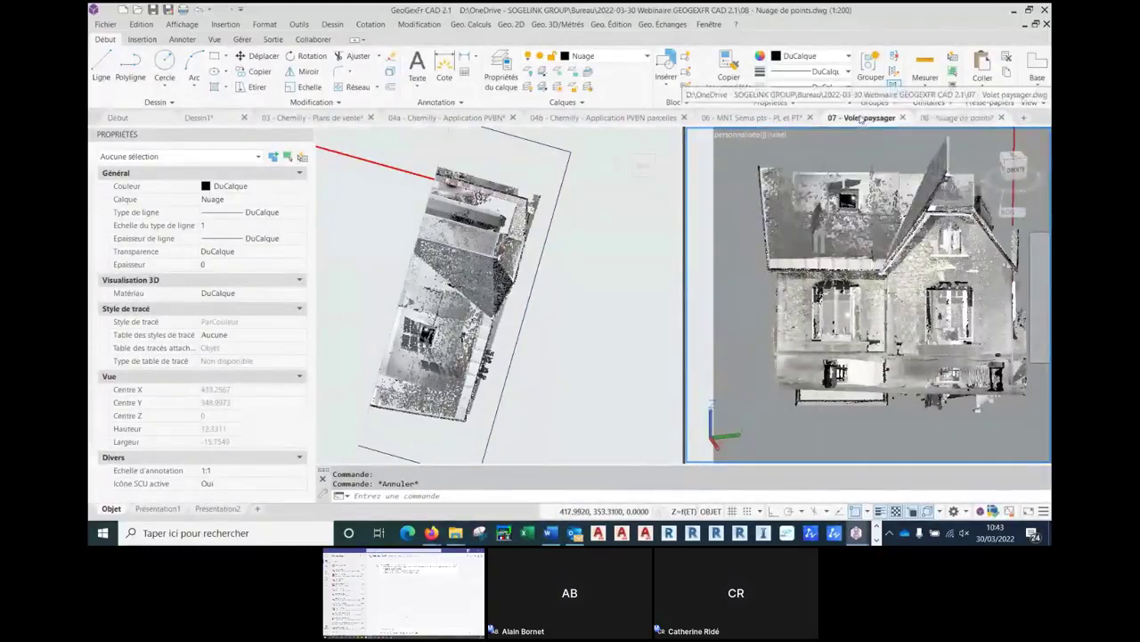
{"action": "scroll", "coordinate": [517, 181], "scroll_direction": "up", "scroll_amount": 1}
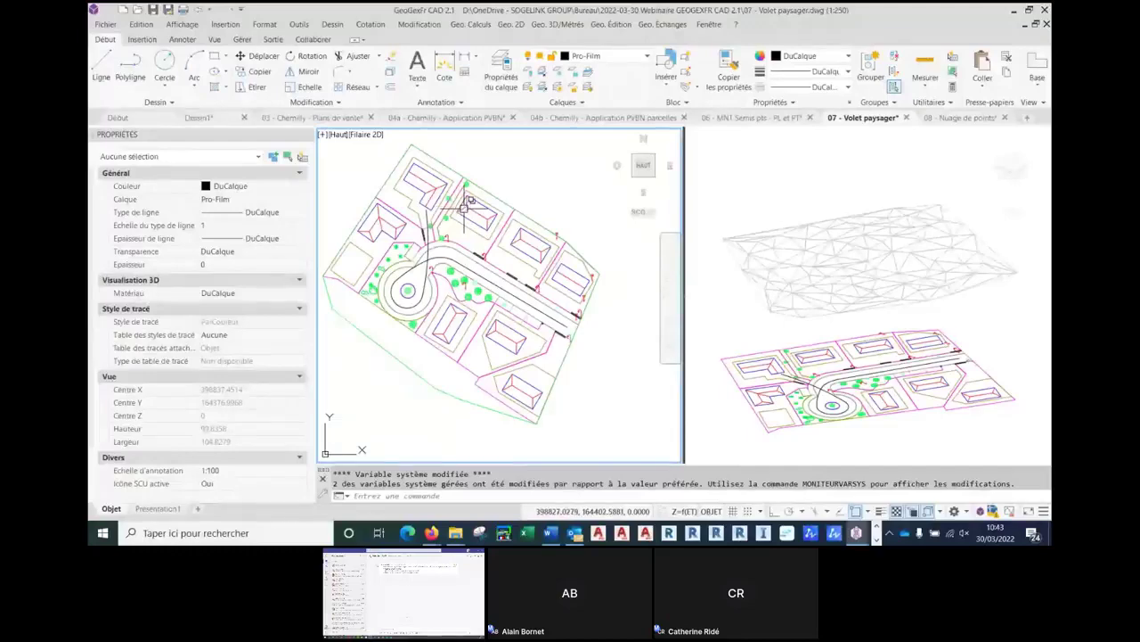
{"action": "scroll", "coordinate": [459, 227], "scroll_direction": "up", "scroll_amount": 4}
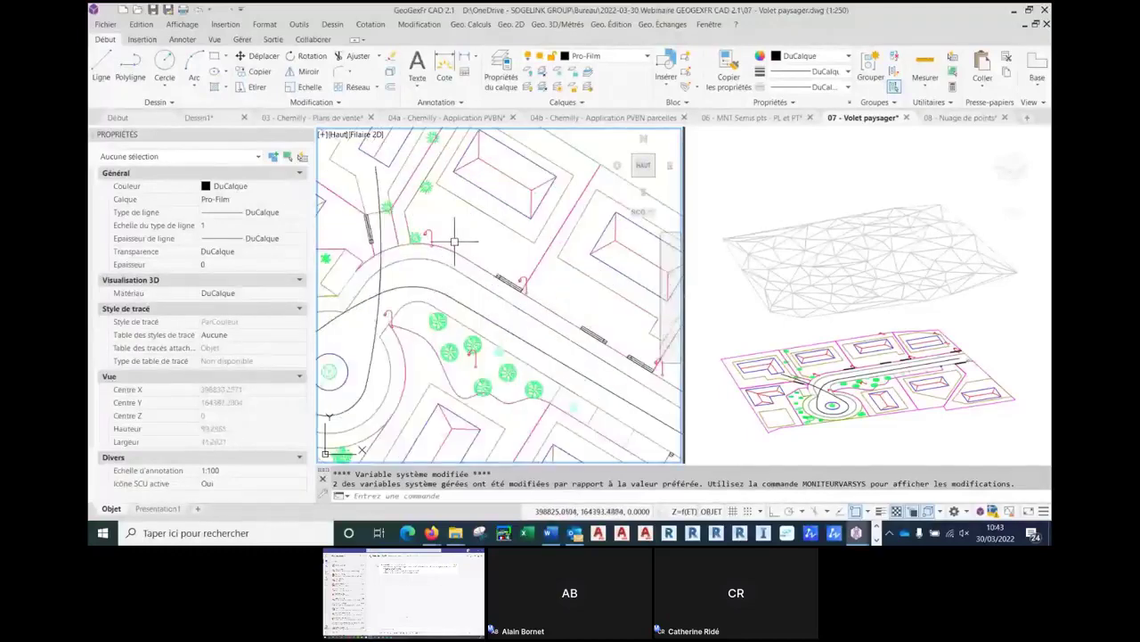
{"action": "scroll", "coordinate": [455, 241], "scroll_direction": "down", "scroll_amount": 5}
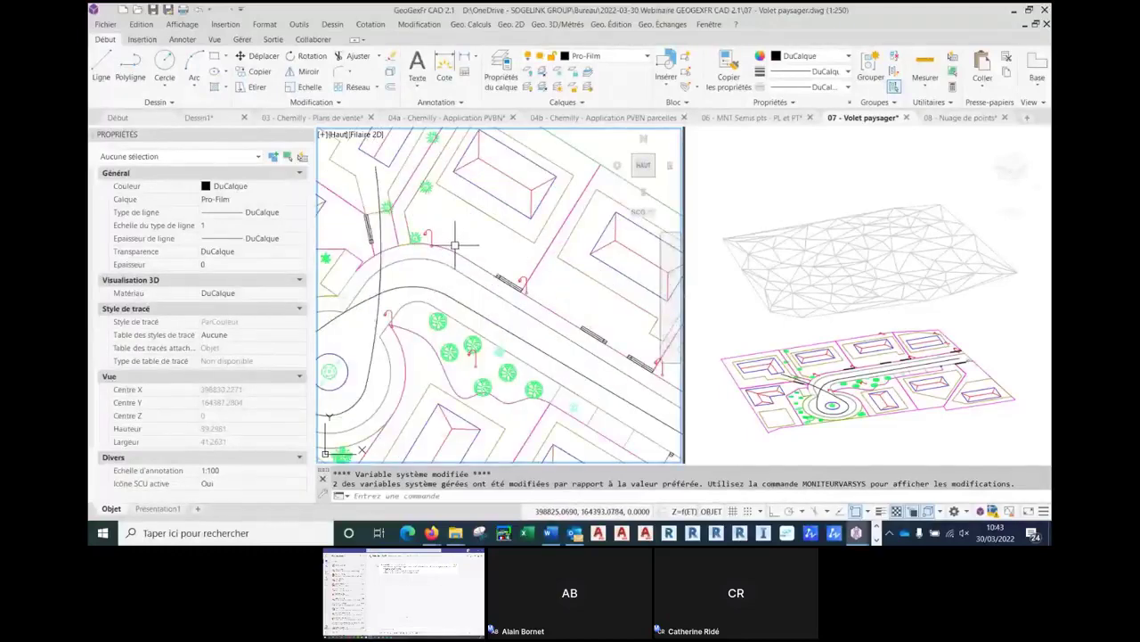
{"action": "left_click", "coordinate": [834, 245]}
{"action": "middle_click_drag", "start_coordinate": [839, 245], "coordinate": [835, 240]}
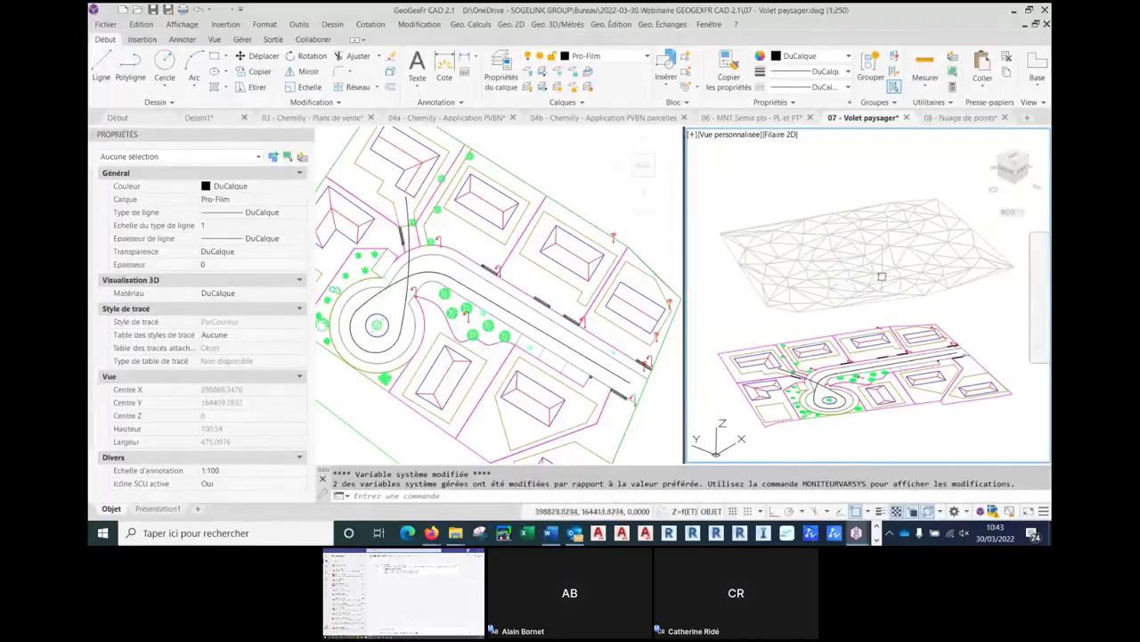
- Mesh all the landscape zone themes with Maillage des zones, projecting them onto the TN terrain
{"action": "left_click", "coordinate": [667, 25]}
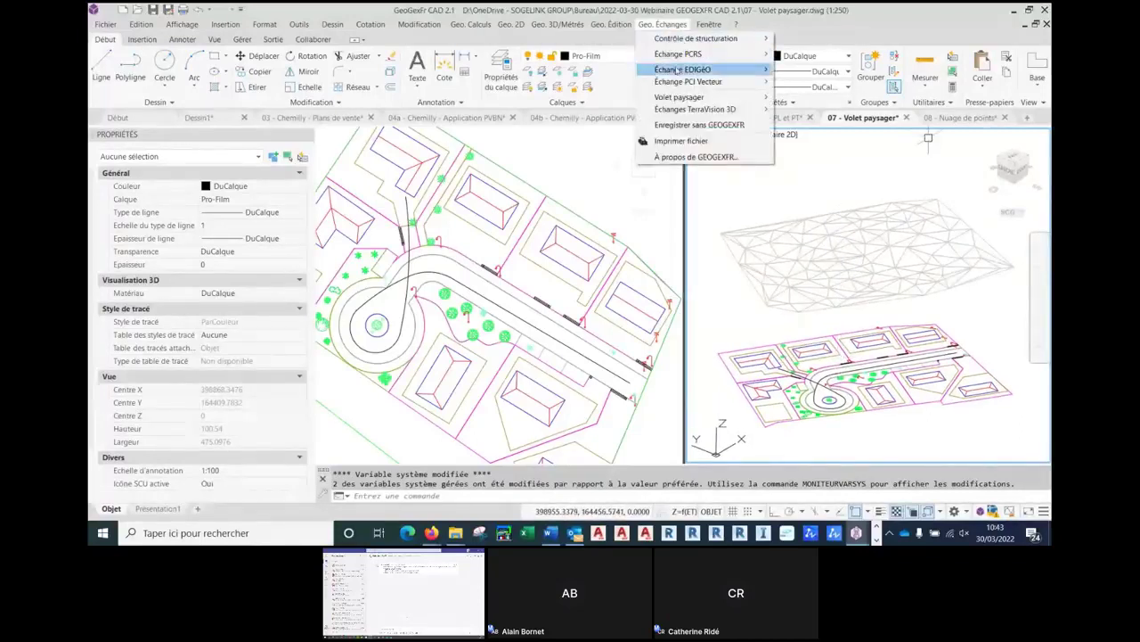
{"action": "mouse_move", "coordinate": [679, 99]}
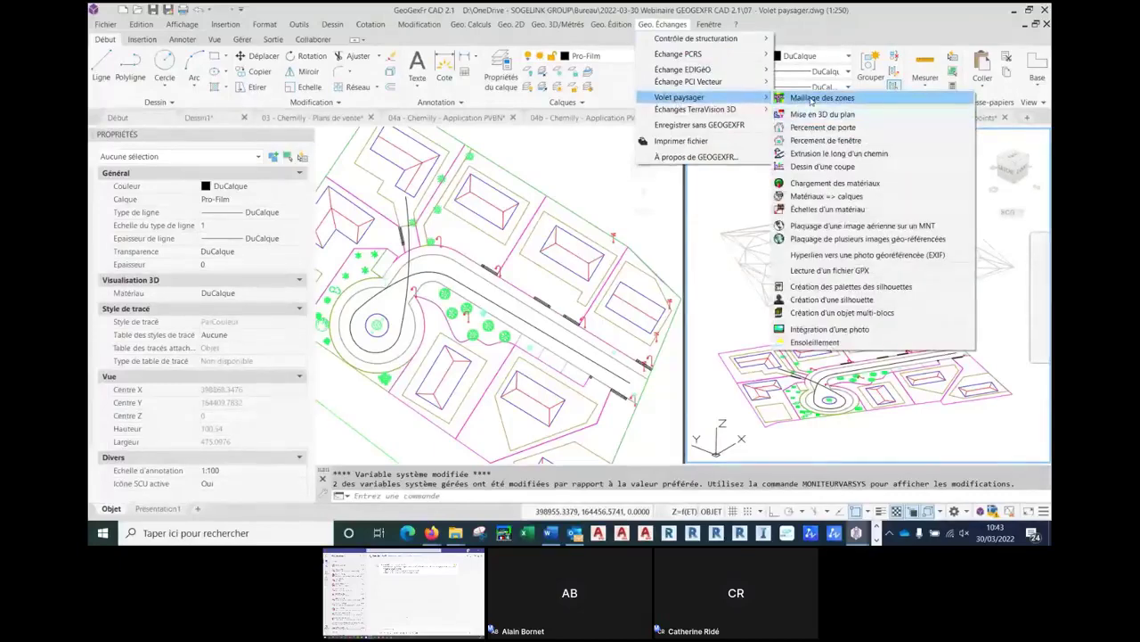
{"action": "left_click", "coordinate": [811, 99]}
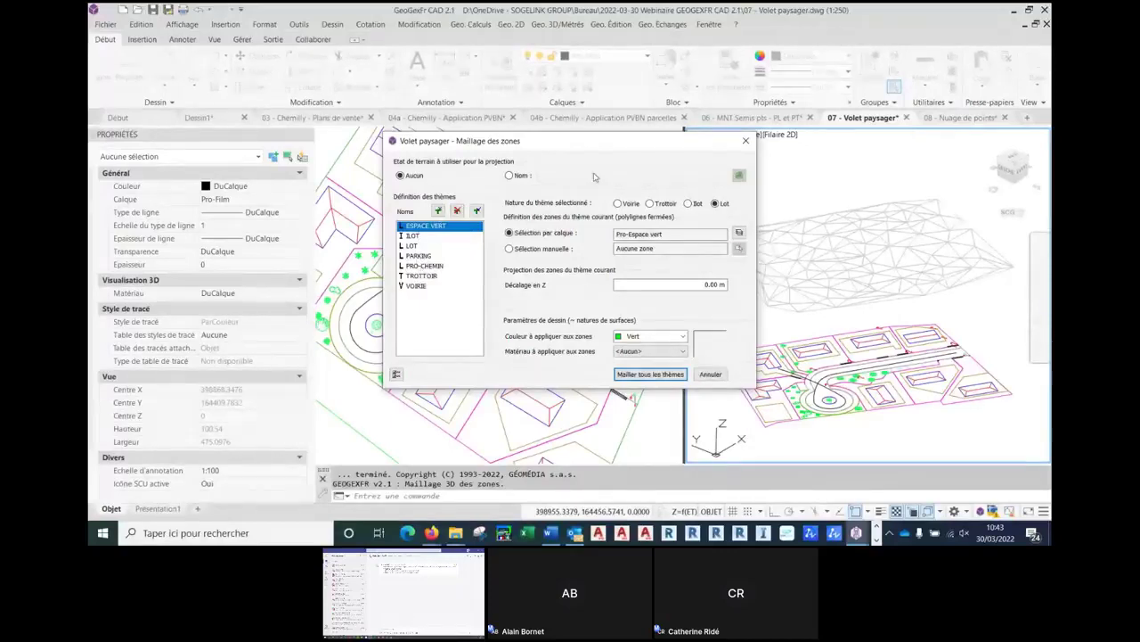
{"action": "left_click", "coordinate": [510, 174]}
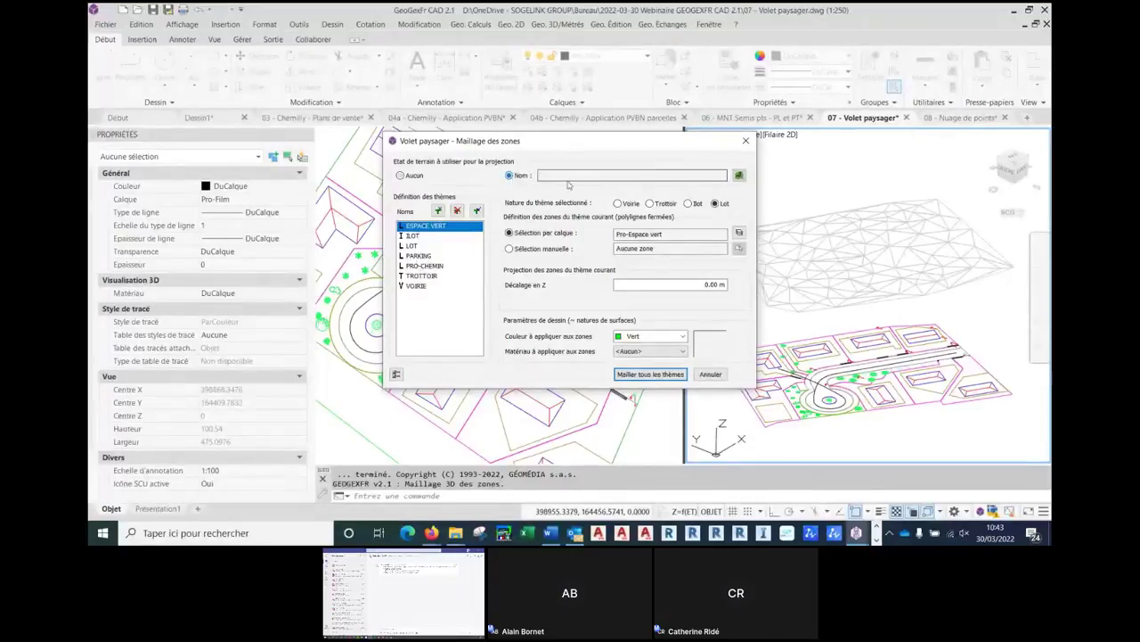
{"action": "left_click", "coordinate": [739, 175]}
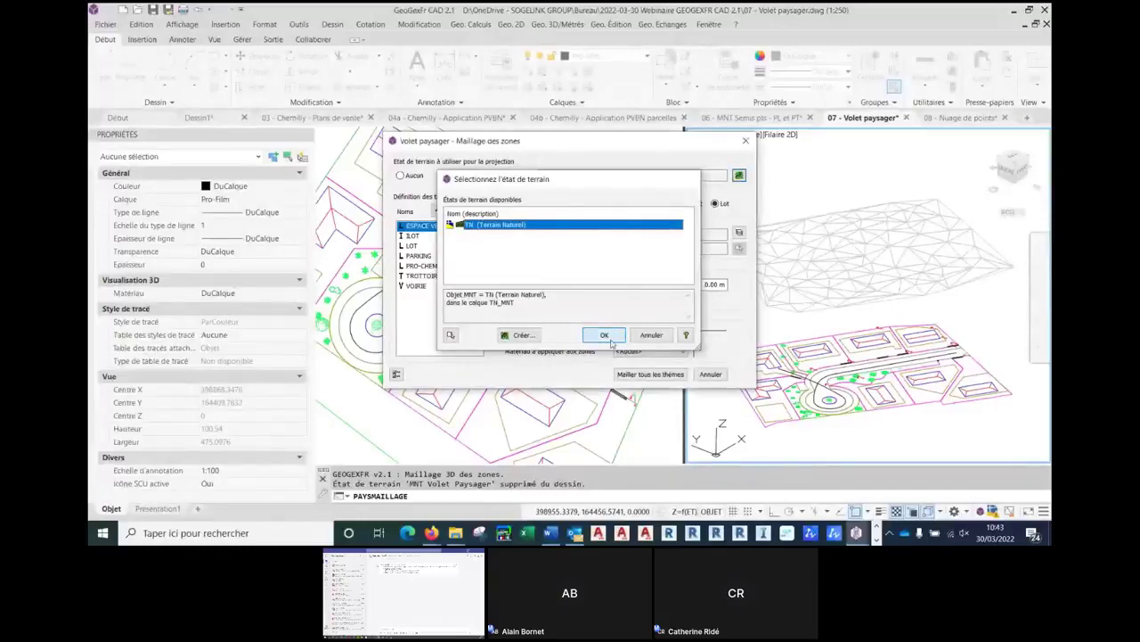
{"action": "left_click", "coordinate": [604, 334]}
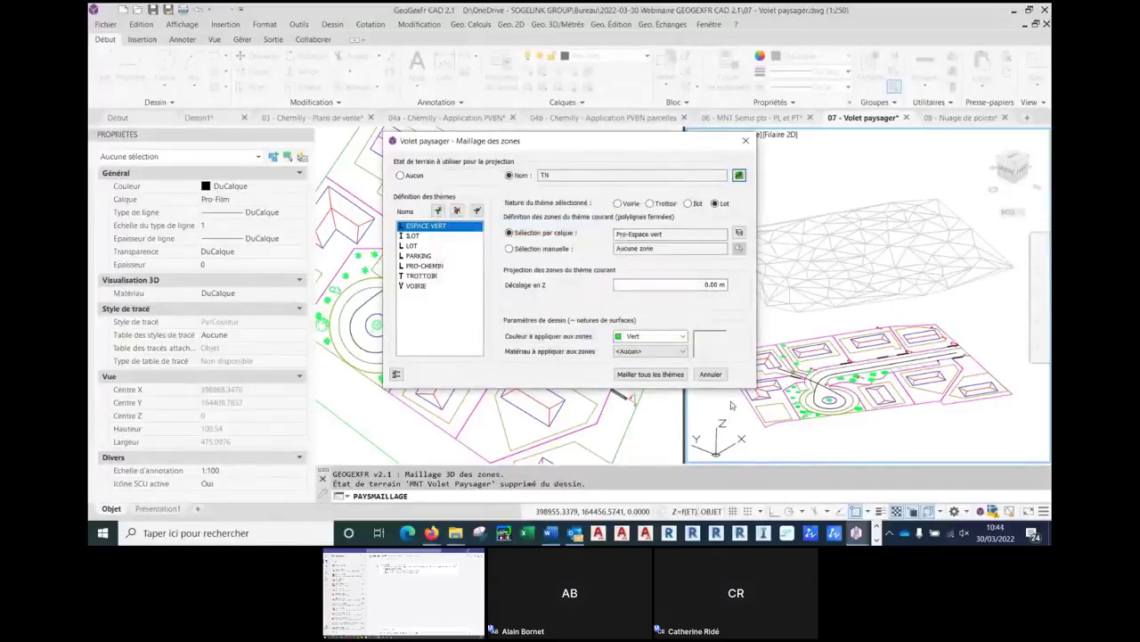
{"action": "left_click", "coordinate": [650, 374]}
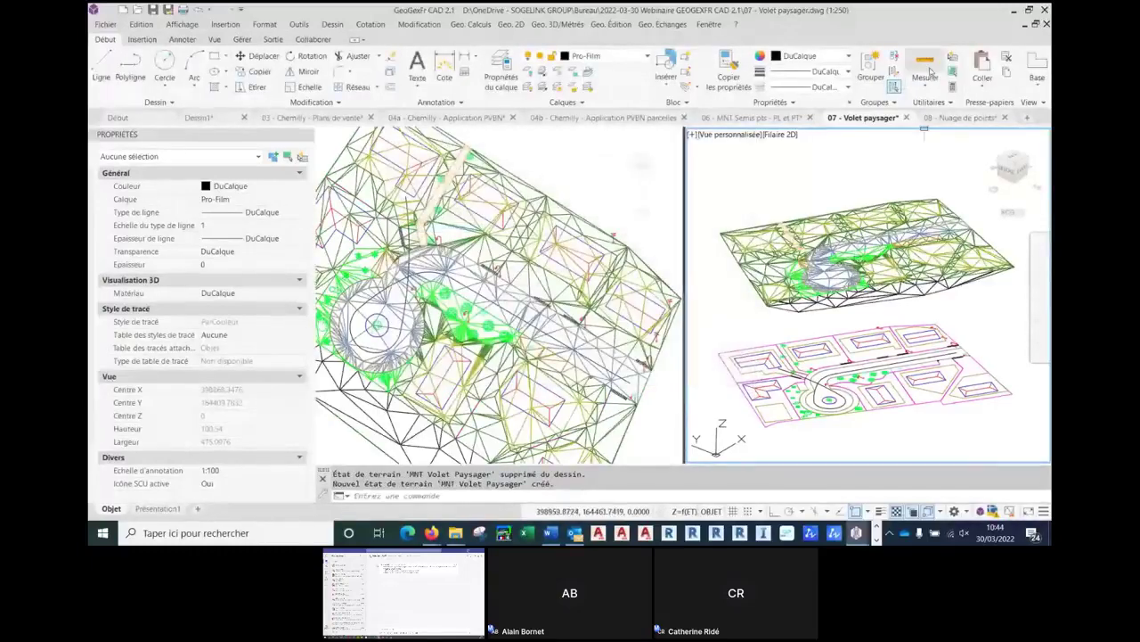
- Generate the Volet paysager 3D symbols, buildings and walls, projecting them onto the MNT Volet Paysager terrain
{"action": "left_click", "coordinate": [655, 25]}
{"action": "mouse_move", "coordinate": [673, 70]}
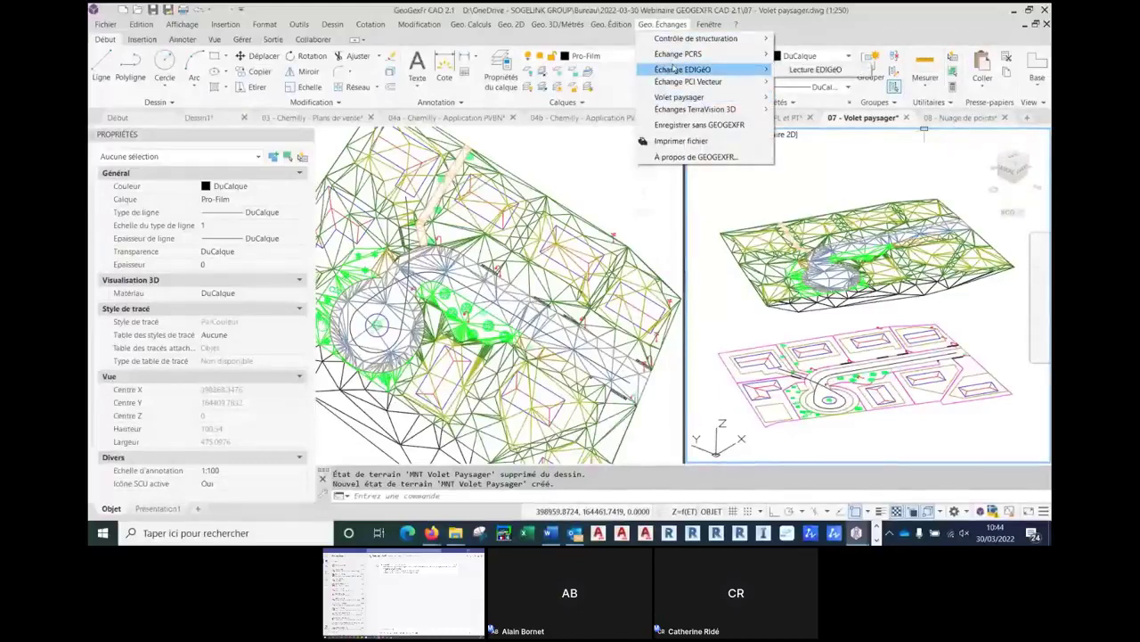
{"action": "mouse_move", "coordinate": [680, 98]}
{"action": "left_click", "coordinate": [819, 117]}
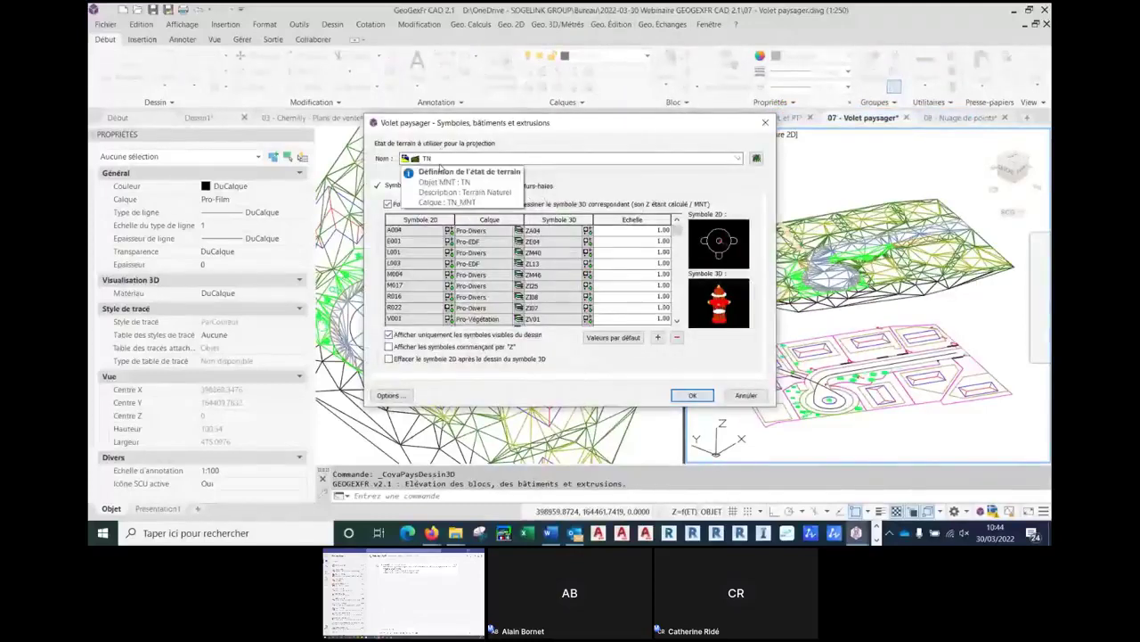
{"action": "left_click", "coordinate": [438, 159]}
{"action": "left_click", "coordinate": [439, 175]}
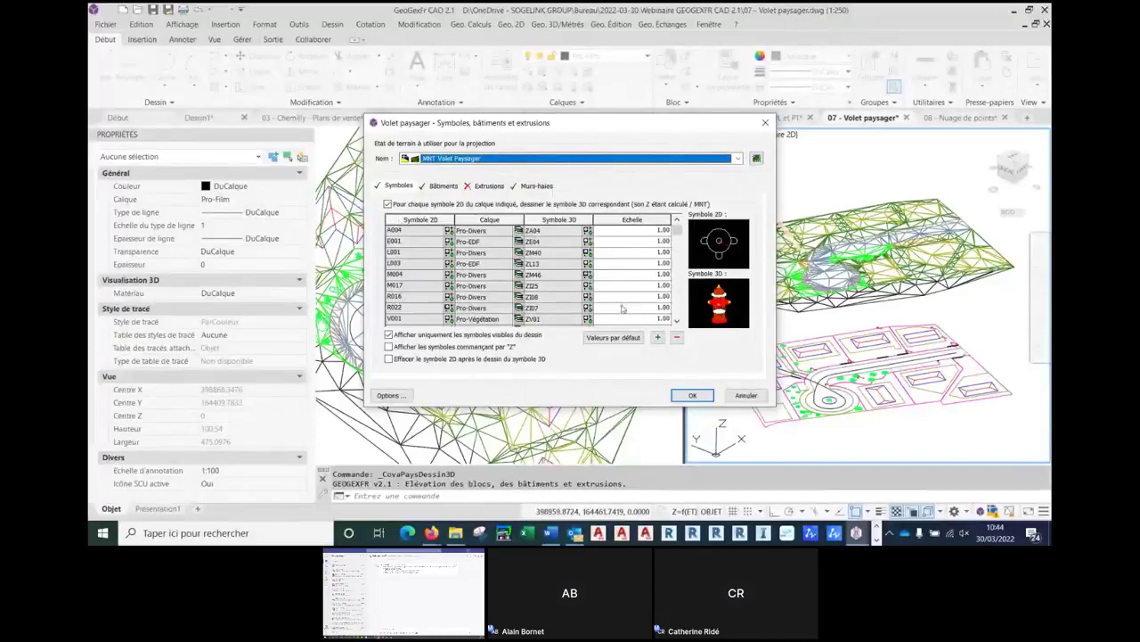
{"action": "left_click", "coordinate": [442, 185]}
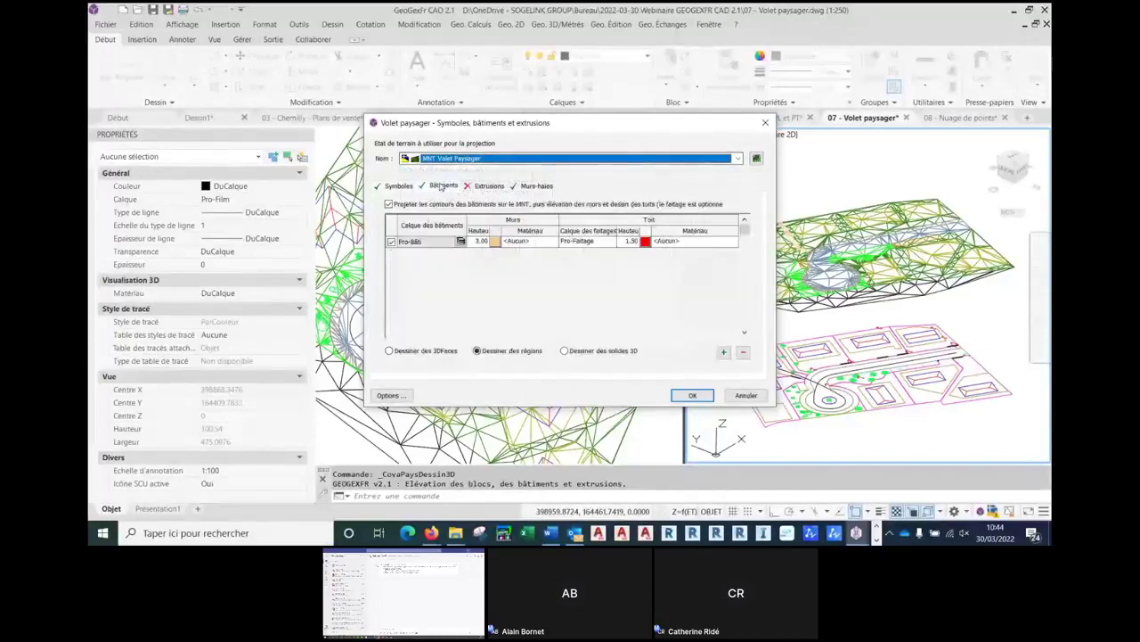
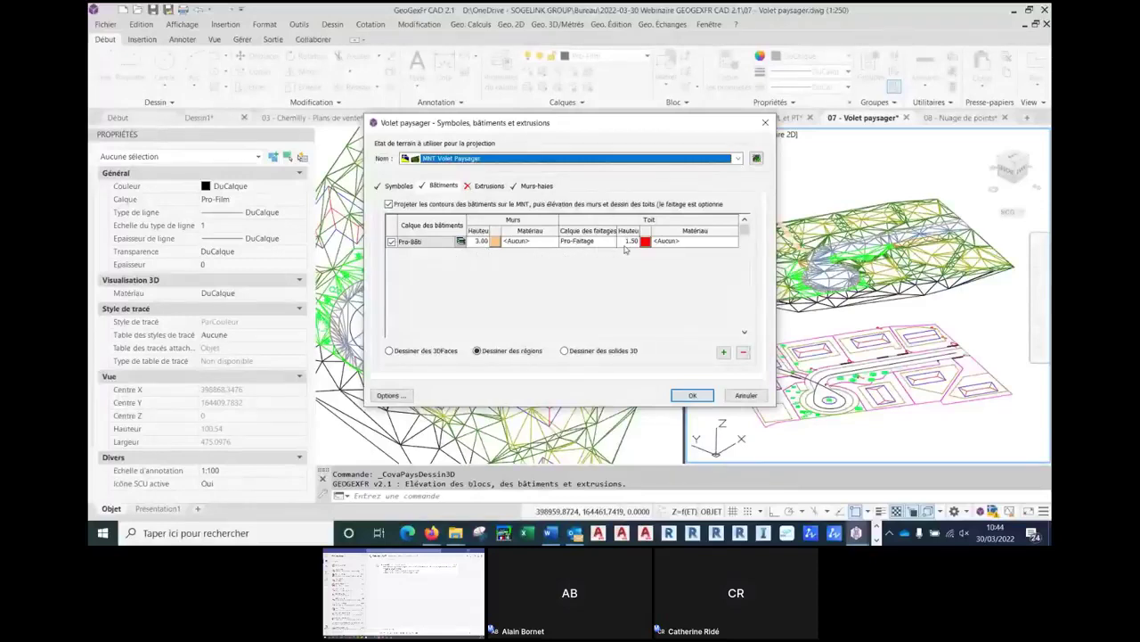
{"action": "left_click", "coordinate": [533, 185]}
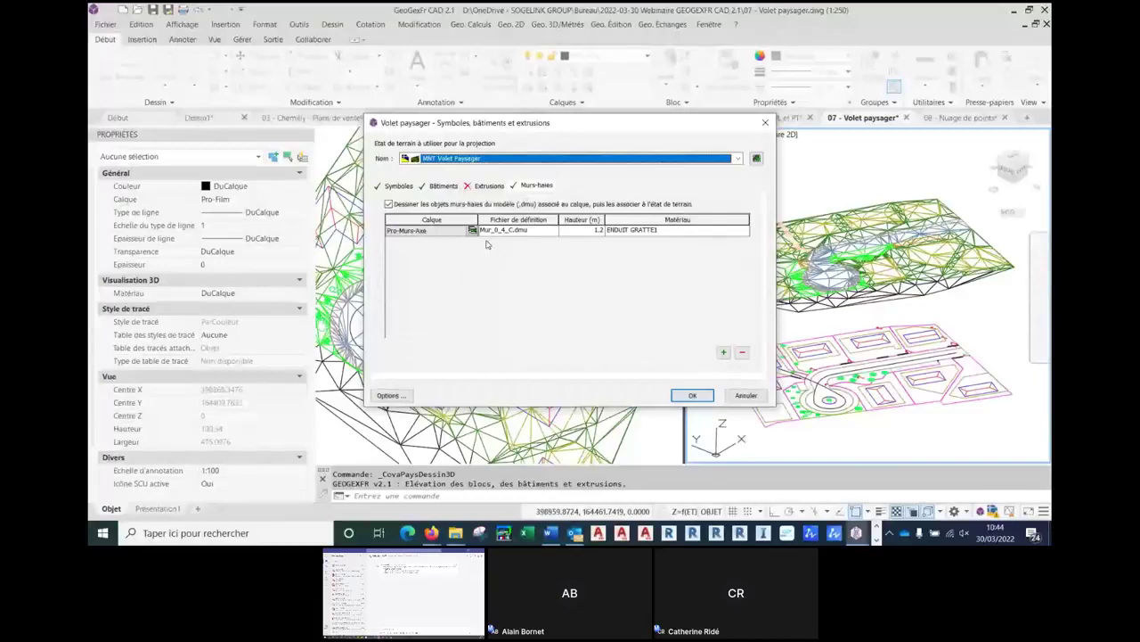
{"action": "left_click", "coordinate": [692, 396]}
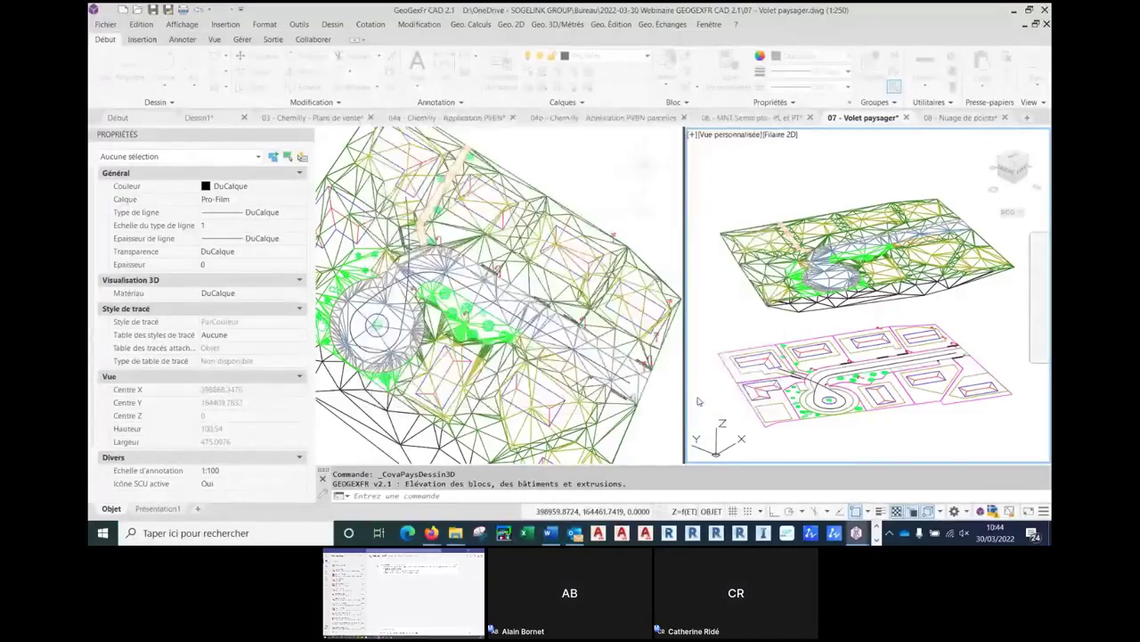
{"action": "left_click", "coordinate": [614, 295]}
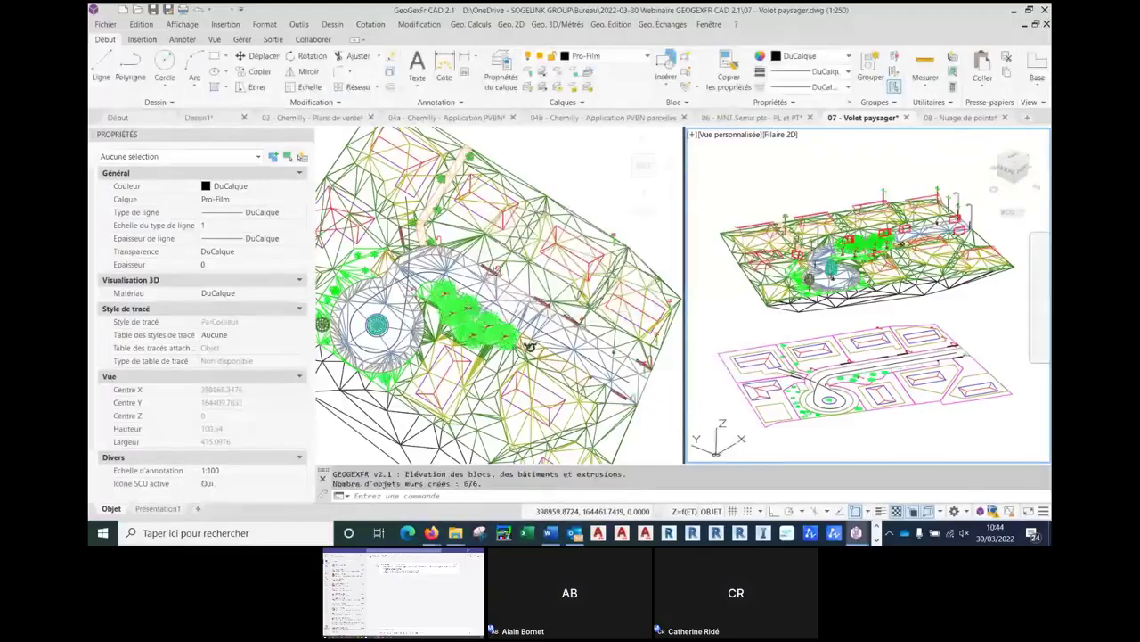
- Select the raised landscape model in the 3D view and display it in the GEOGEXFR object viewer
{"action": "scroll", "coordinate": [768, 281], "scroll_direction": "down", "scroll_amount": 3}
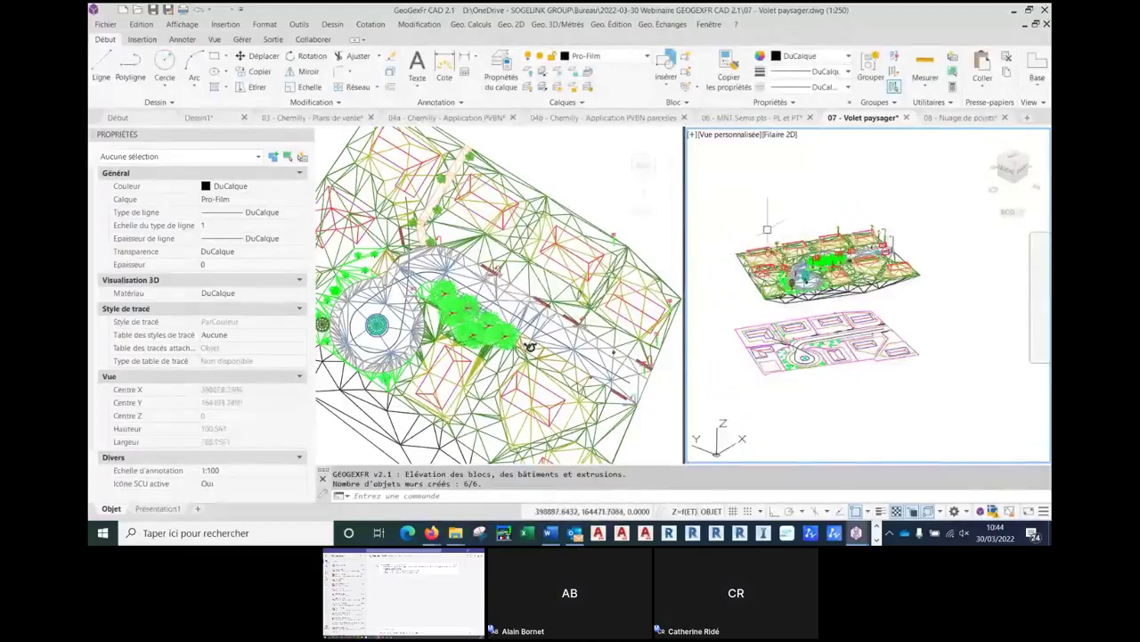
{"action": "left_click", "coordinate": [727, 207]}
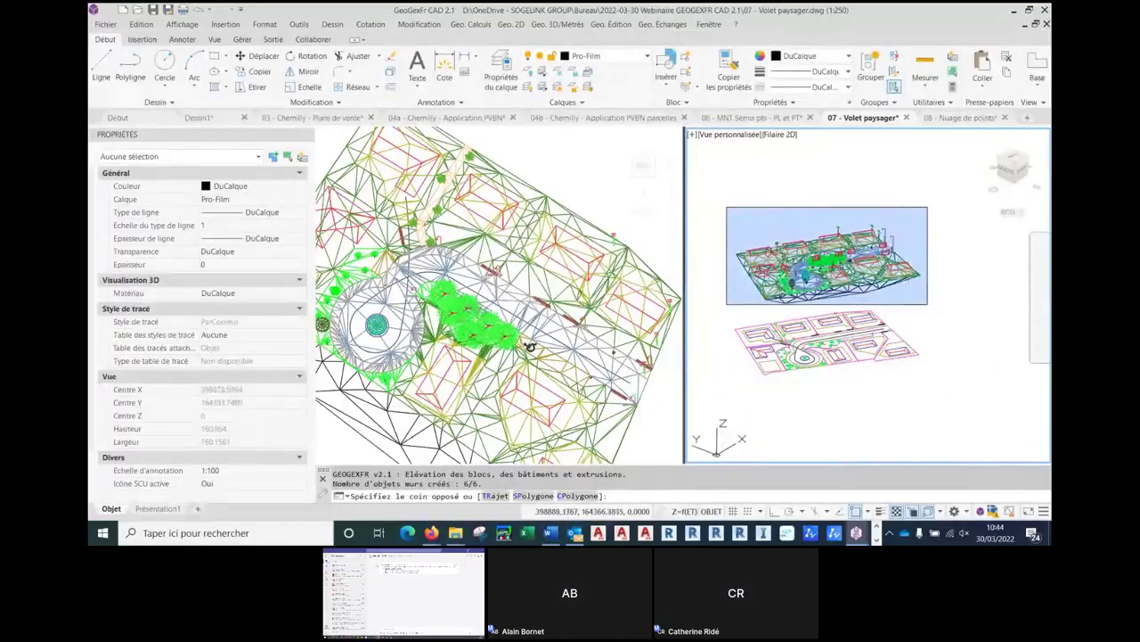
{"action": "left_click", "coordinate": [936, 322]}
{"action": "right_click", "coordinate": [872, 246]}
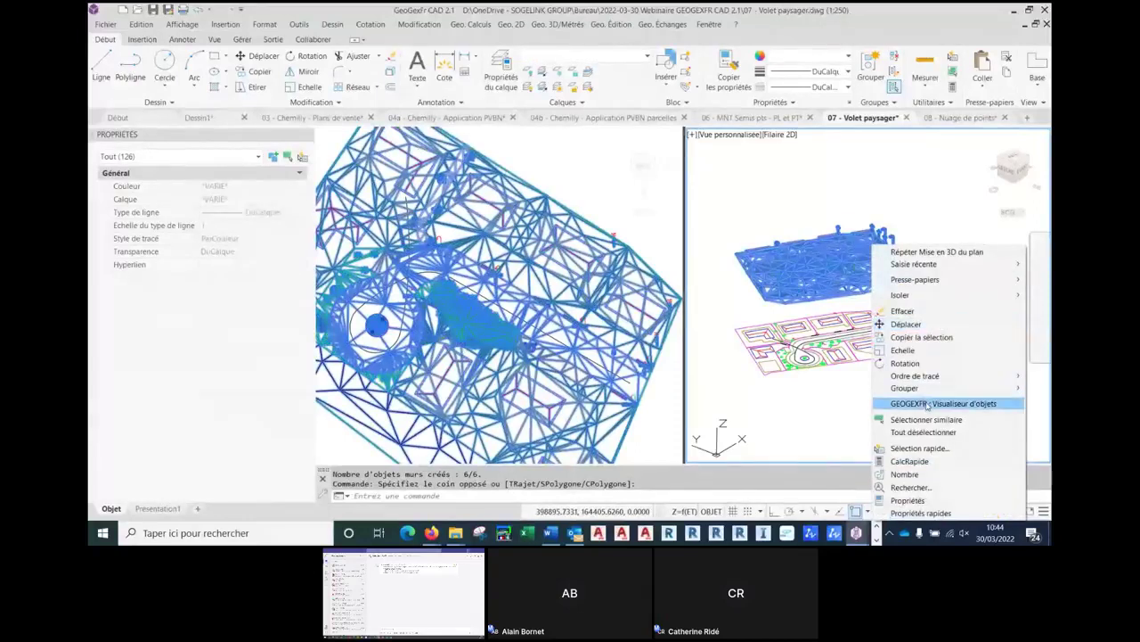
{"action": "left_click", "coordinate": [940, 403]}
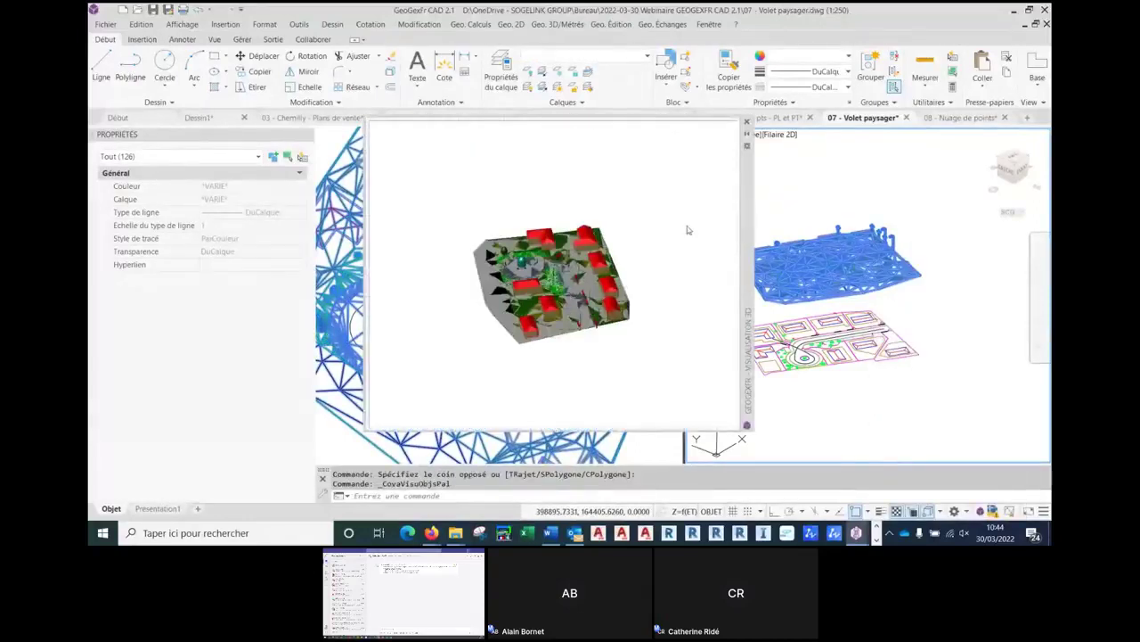
- Remove all objects from the viewer and hide the natural terrain layer overlapping the landscape model
{"action": "right_click", "coordinate": [706, 187]}
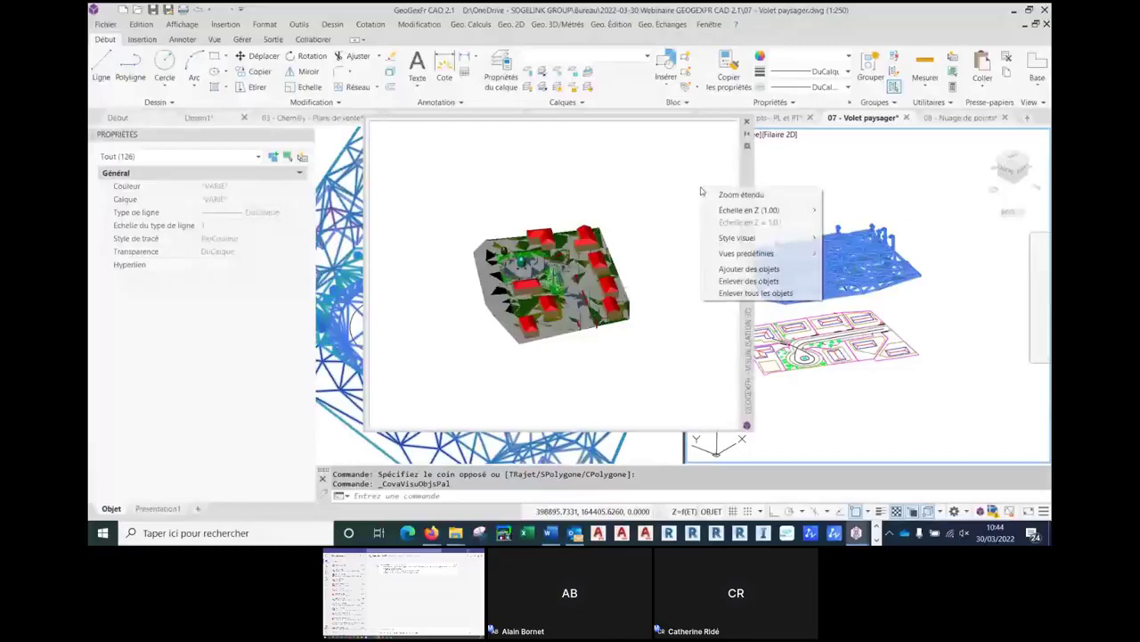
{"action": "left_click", "coordinate": [732, 291]}
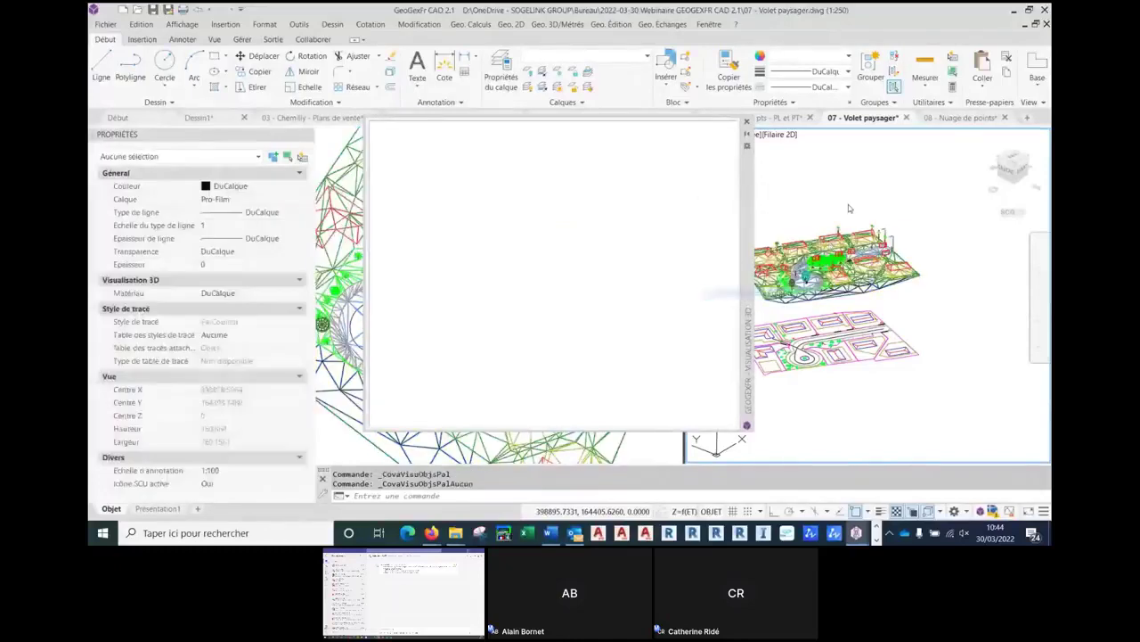
{"action": "left_click", "coordinate": [615, 55]}
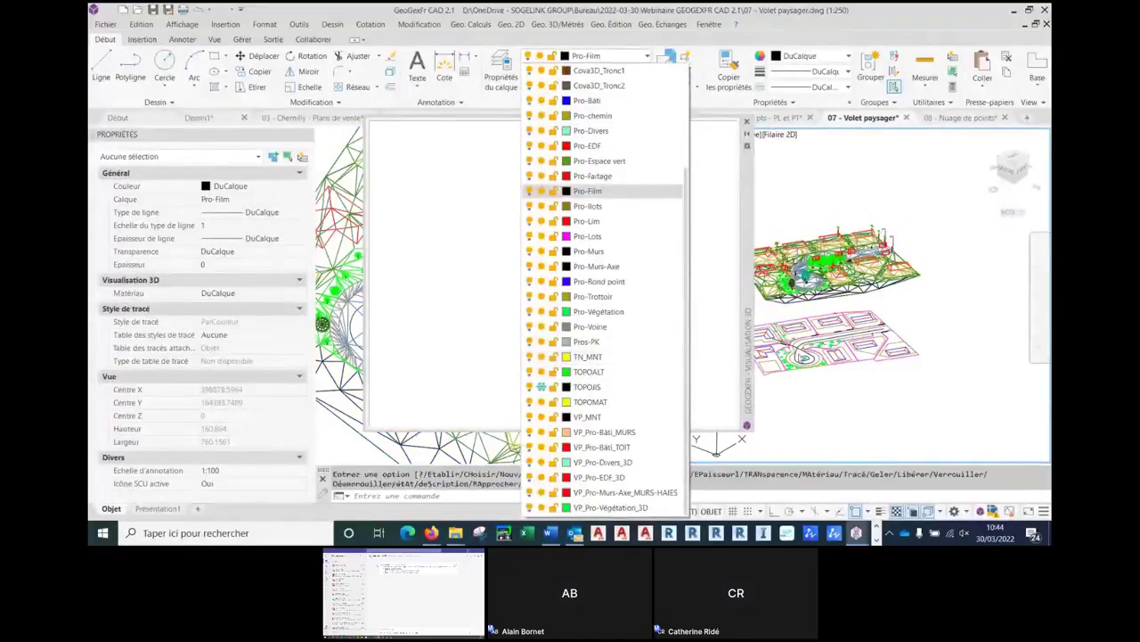
{"action": "key", "text": "Escape"}
{"action": "key", "text": "Escape"}
- Reload the landscape model into the object viewer, inspect its houses and road from a low angle, and close the viewer
{"action": "left_click", "coordinate": [780, 209]}
{"action": "scroll", "coordinate": [784, 213], "scroll_direction": "up", "scroll_amount": 3}
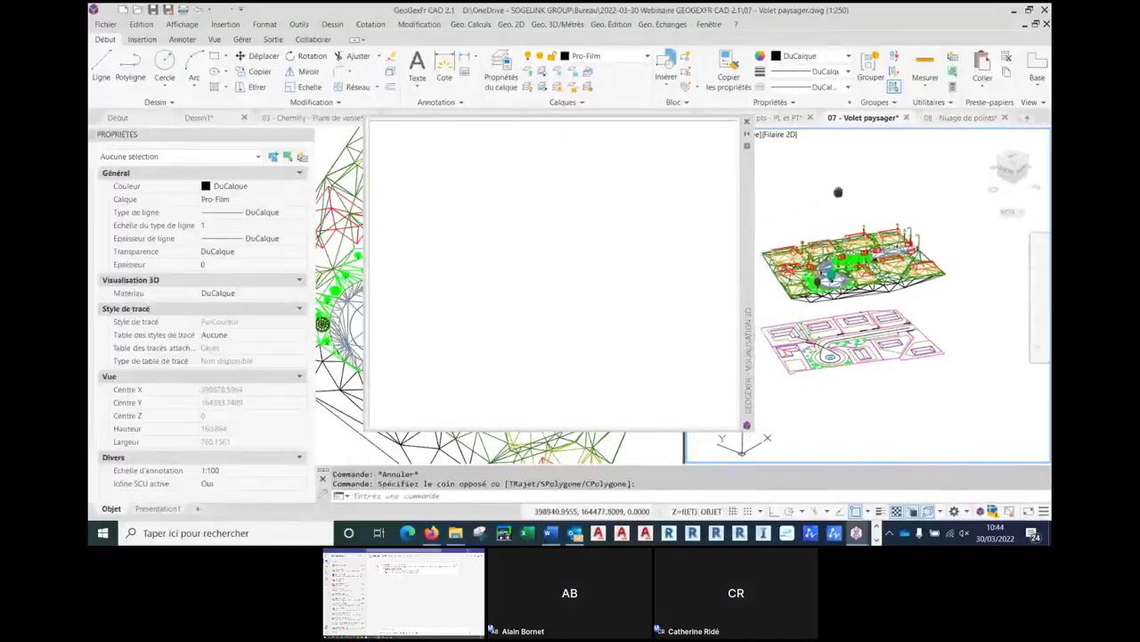
{"action": "left_click", "coordinate": [978, 306]}
{"action": "right_click", "coordinate": [805, 242]}
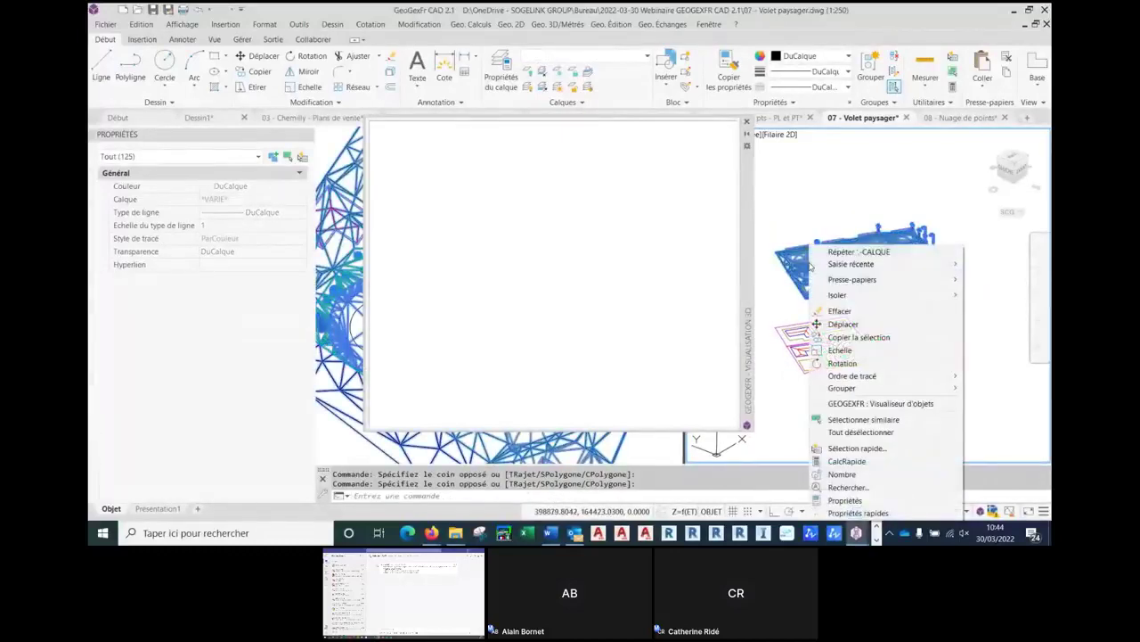
{"action": "left_click", "coordinate": [851, 403]}
{"action": "scroll", "coordinate": [551, 284], "scroll_direction": "up", "scroll_amount": 4}
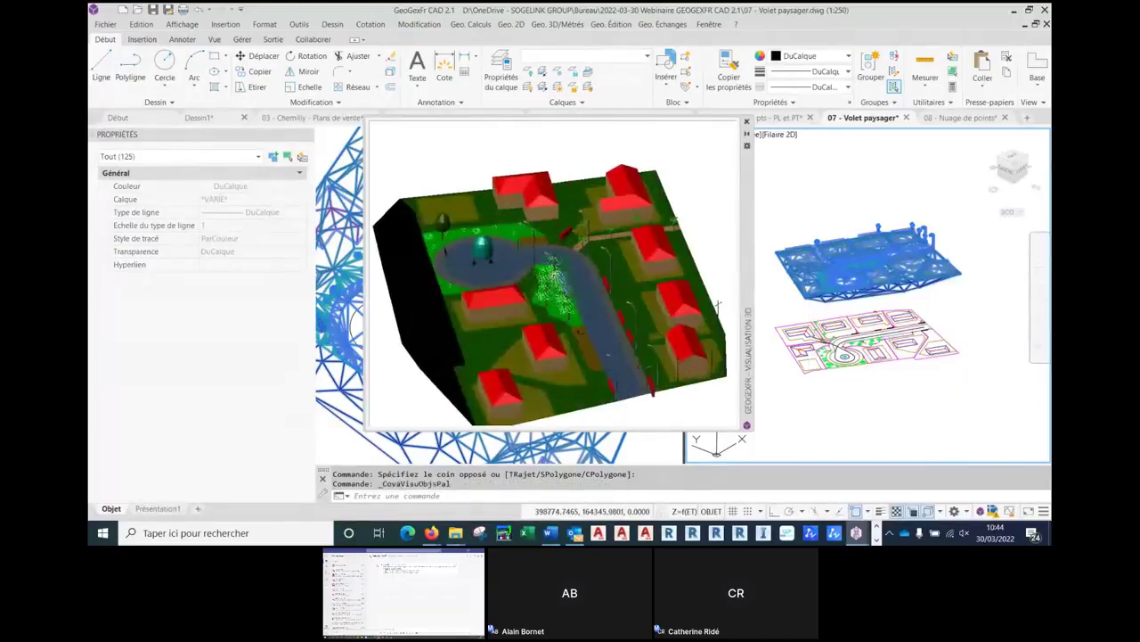
{"action": "left_click_drag", "start_coordinate": [550, 295], "coordinate": [646, 281]}
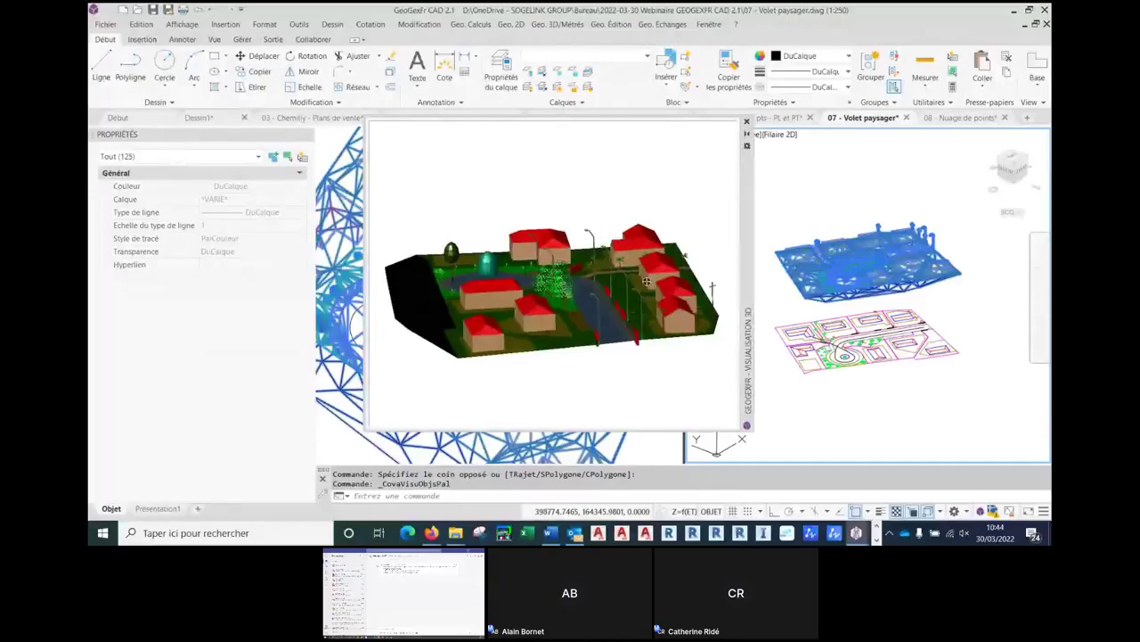
{"action": "left_click", "coordinate": [747, 121]}
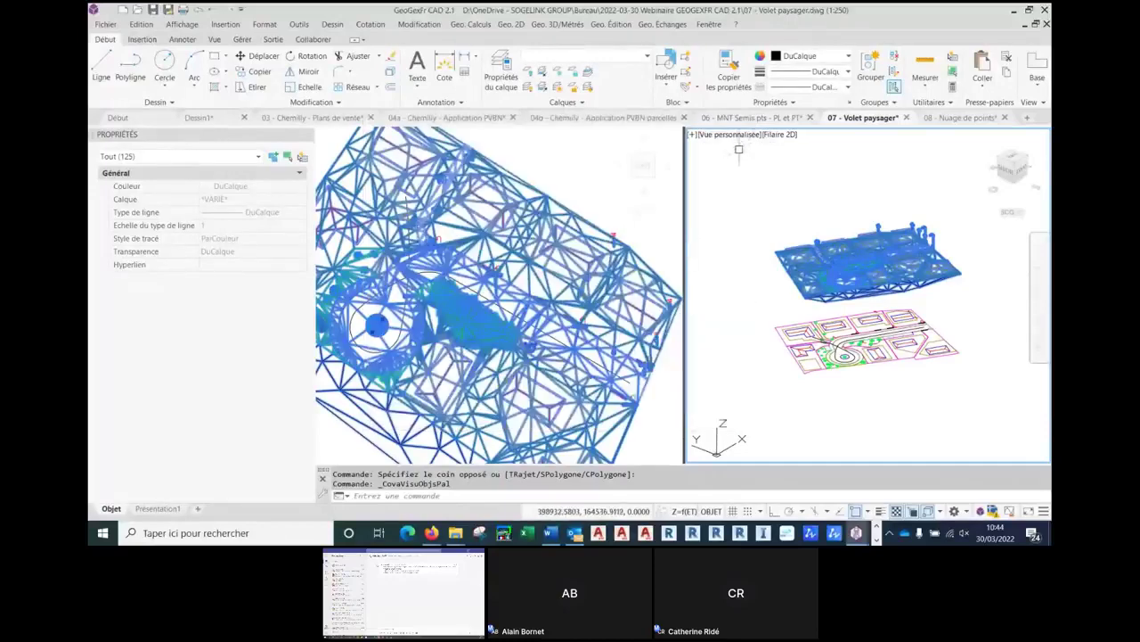
{"action": "key", "text": "ctrl+z"}
{"action": "key", "text": "ctrl+z"}
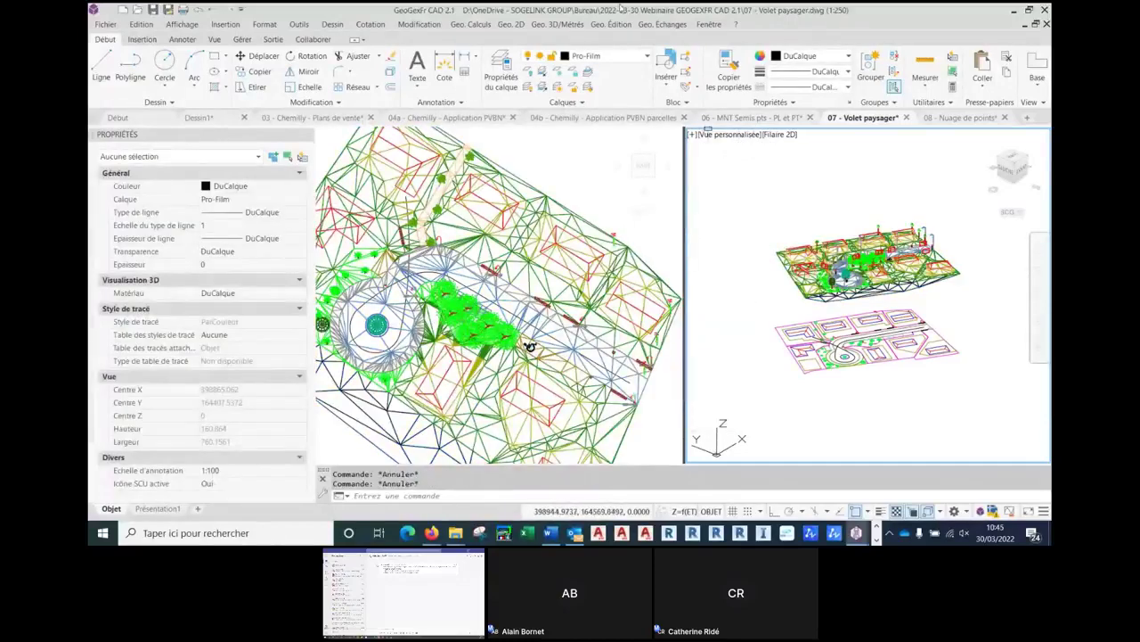
- Export the scene to TerraVision 3D, creating a new scene named Scène_1
{"action": "left_click", "coordinate": [662, 24]}
{"action": "mouse_move", "coordinate": [669, 109]}
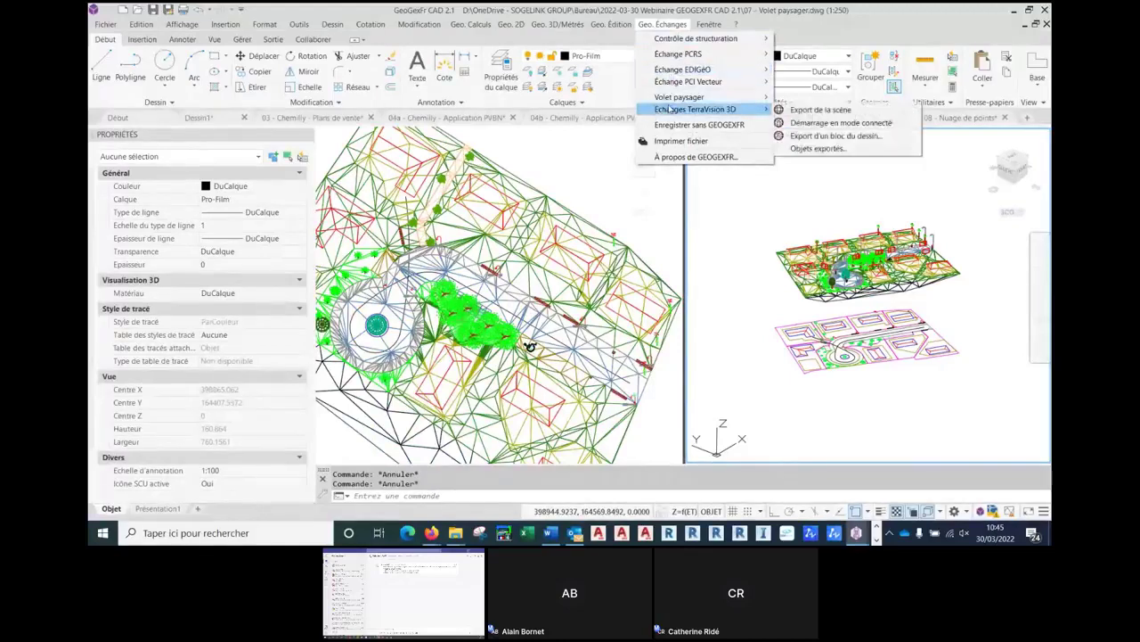
{"action": "left_click", "coordinate": [809, 110]}
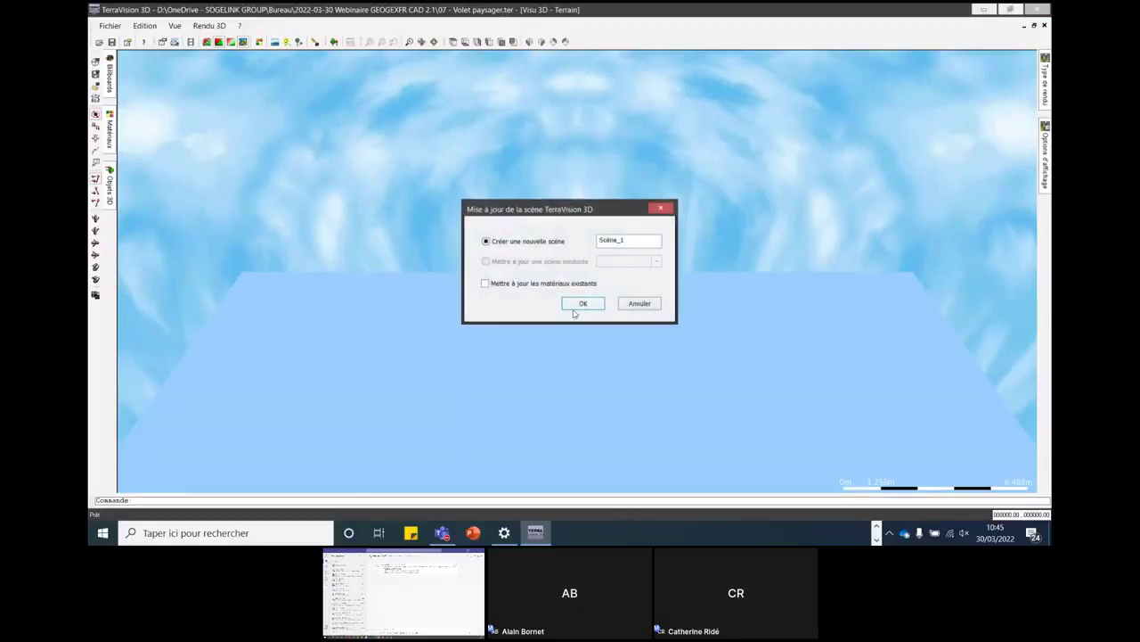
{"action": "left_click", "coordinate": [580, 303]}
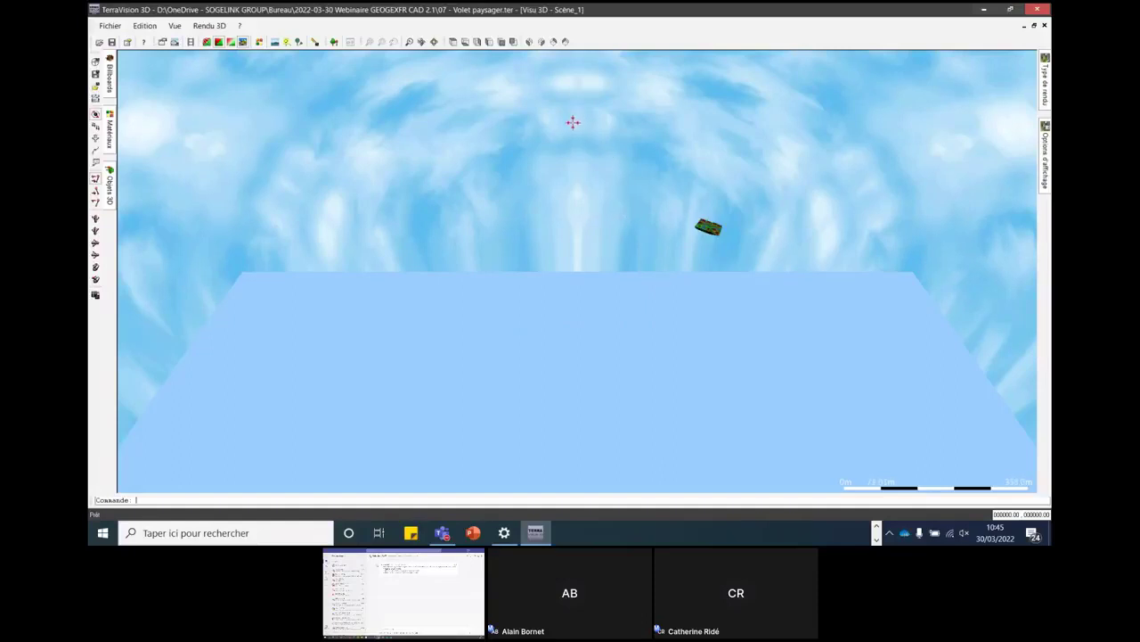
- Examine the exported subdivision in TerraVision 3D, from an overall view down to the houses, street lamps and road
{"action": "left_click", "coordinate": [532, 45]}
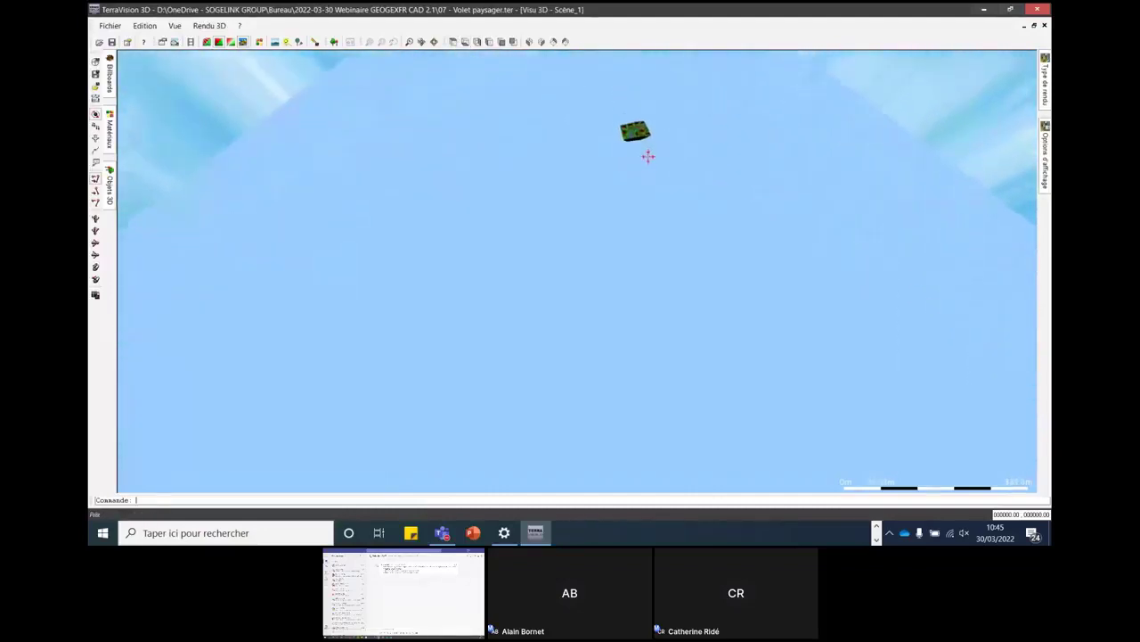
{"action": "left_click_drag", "start_coordinate": [667, 147], "coordinate": [853, 187]}
{"action": "middle_click_drag", "start_coordinate": [826, 181], "coordinate": [603, 280]}
{"action": "scroll", "coordinate": [603, 280], "scroll_direction": "up", "scroll_amount": 9}
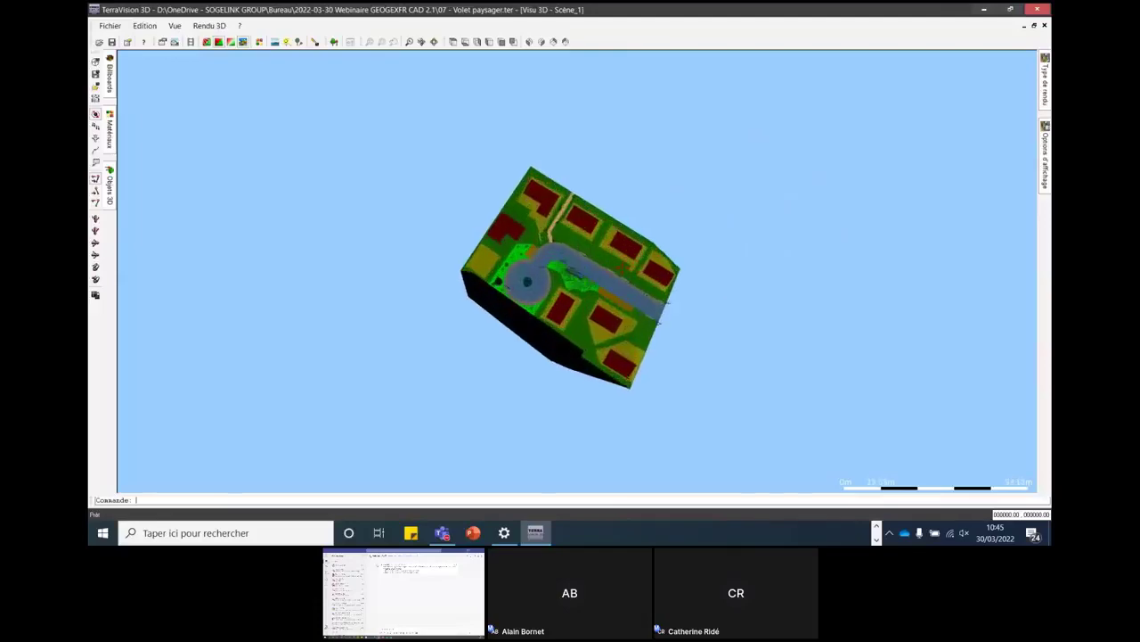
{"action": "left_click_drag", "start_coordinate": [489, 239], "coordinate": [487, 201]}
{"action": "scroll", "coordinate": [561, 281], "scroll_direction": "up", "scroll_amount": 8}
{"action": "scroll", "coordinate": [562, 281], "scroll_direction": "up", "scroll_amount": 2}
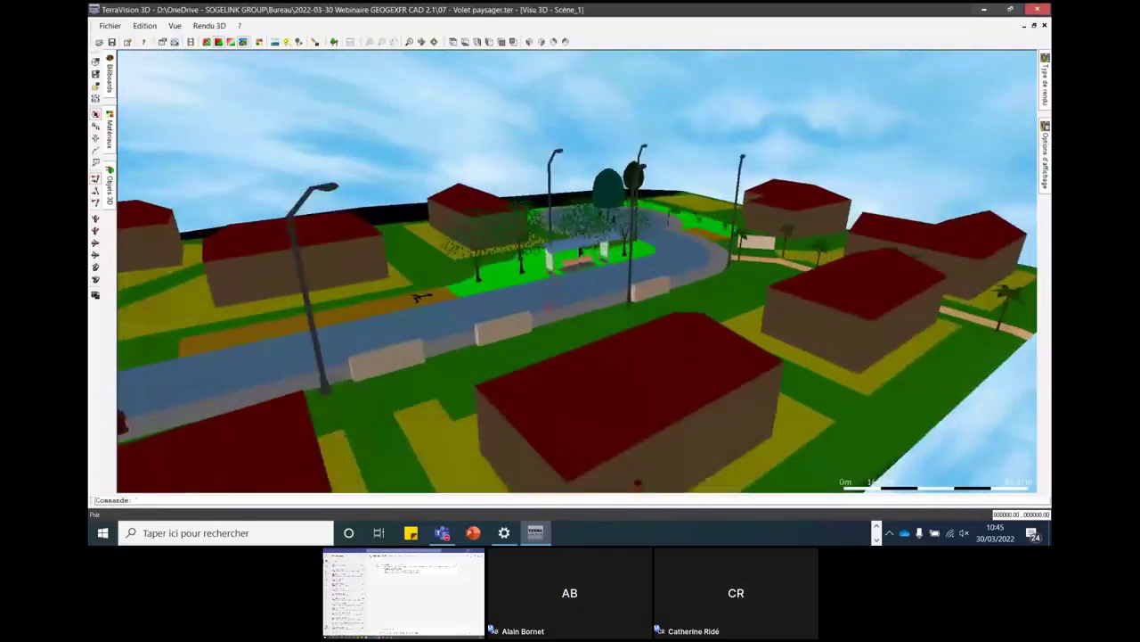
{"action": "left_click_drag", "start_coordinate": [562, 281], "coordinate": [611, 308]}
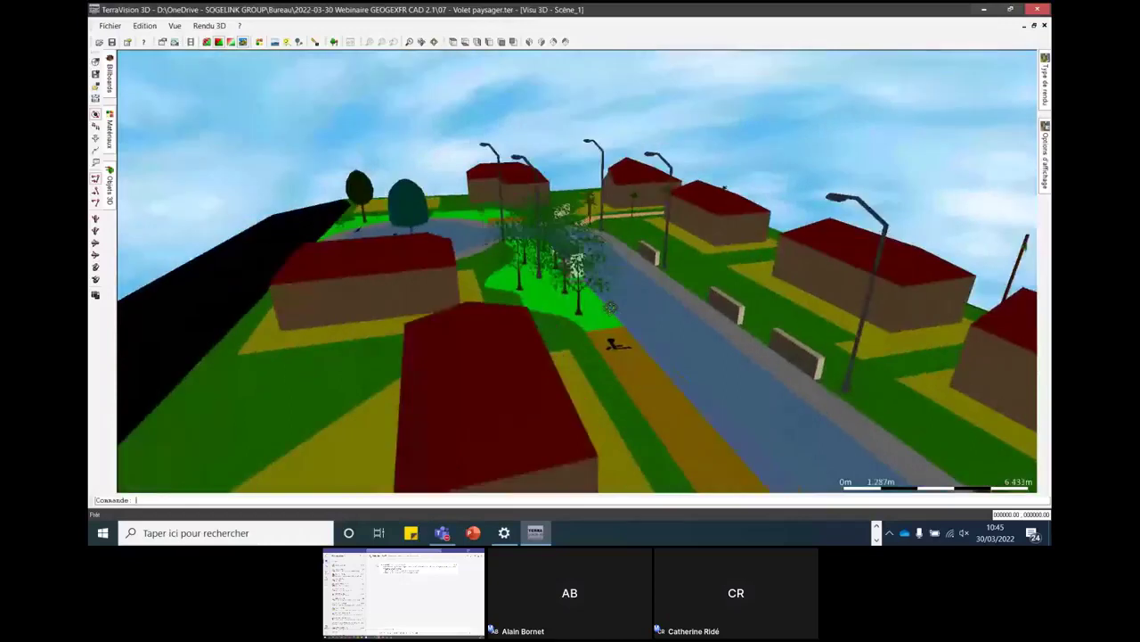
- Place an Abri bus gris from the Mobilier Urbain 3D objects along the road's edge near the low walls
{"action": "left_click", "coordinate": [110, 189]}
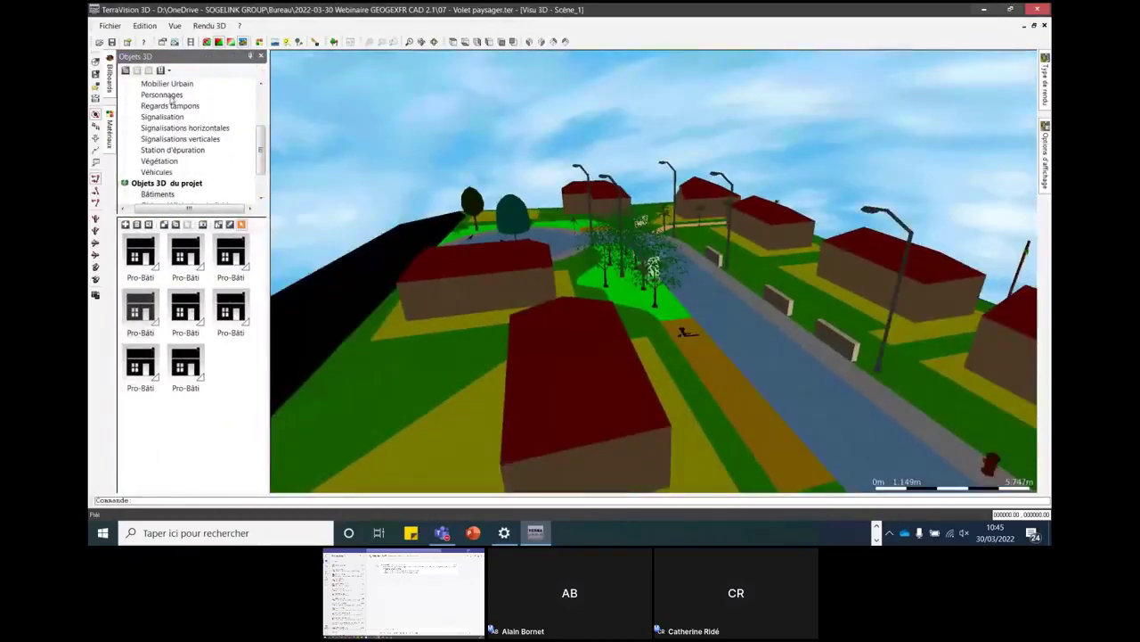
{"action": "scroll", "coordinate": [166, 131], "scroll_direction": "up", "scroll_amount": 2}
{"action": "left_click", "coordinate": [165, 149]}
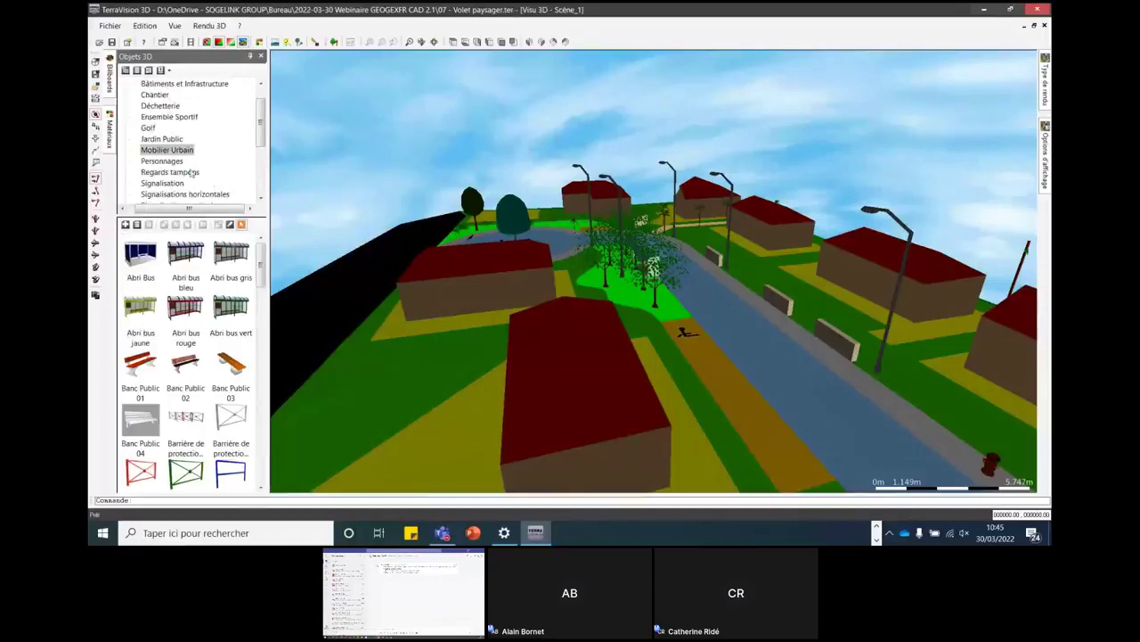
{"action": "left_click", "coordinate": [227, 265]}
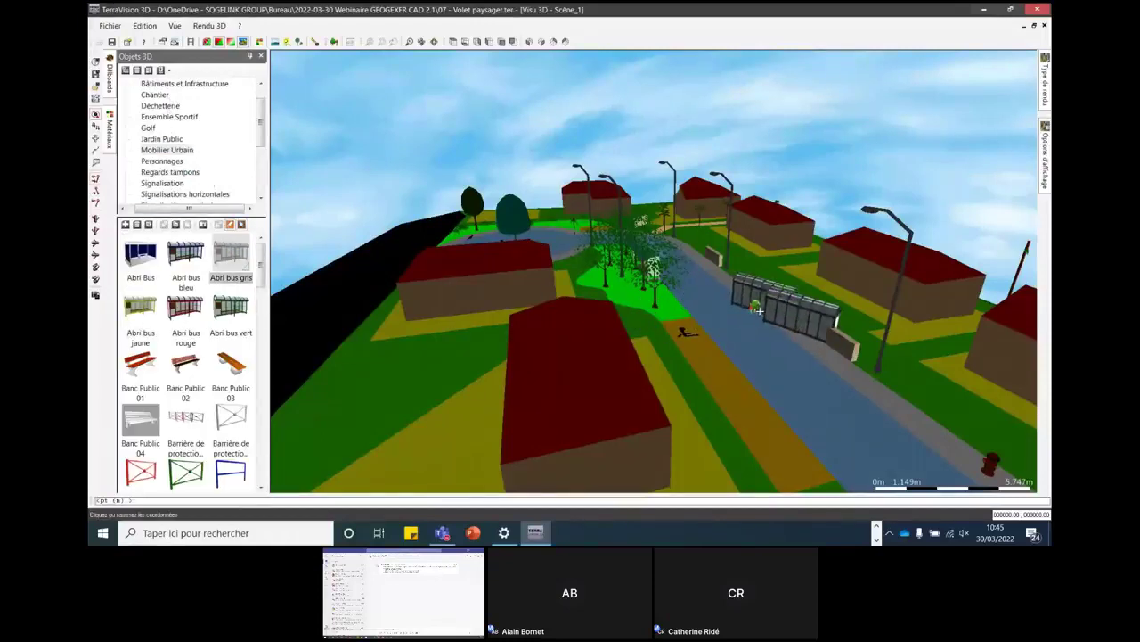
{"action": "left_click", "coordinate": [802, 309]}
- Rotate the grey bus shelter parallel to the road and reposition it on the roadside between the low walls
{"action": "right_click", "coordinate": [801, 311]}
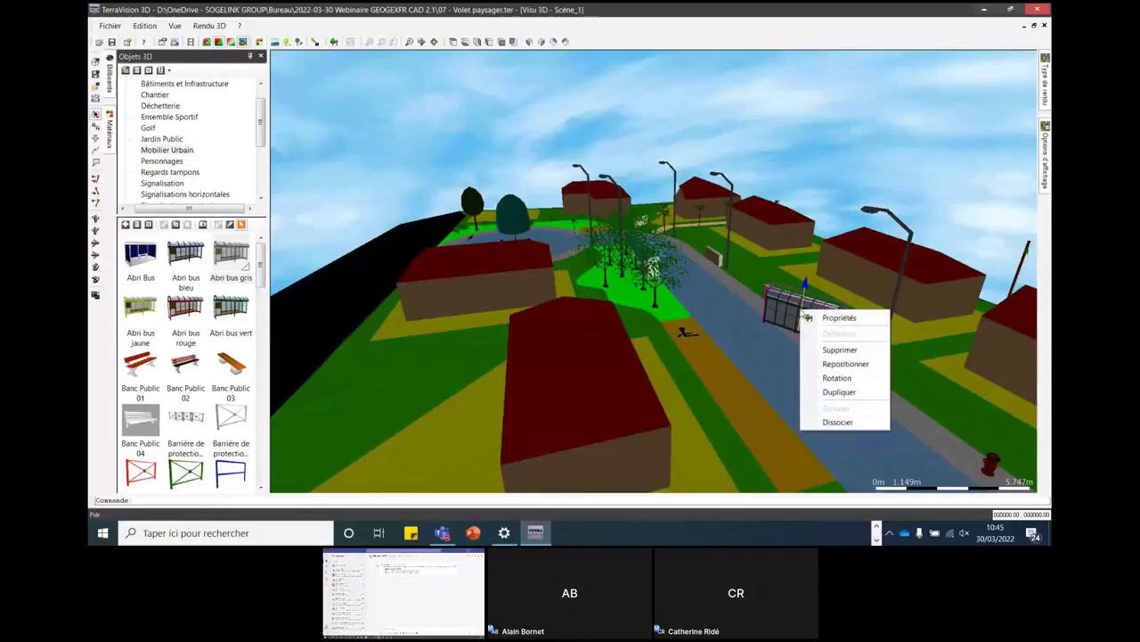
{"action": "left_click", "coordinate": [836, 378]}
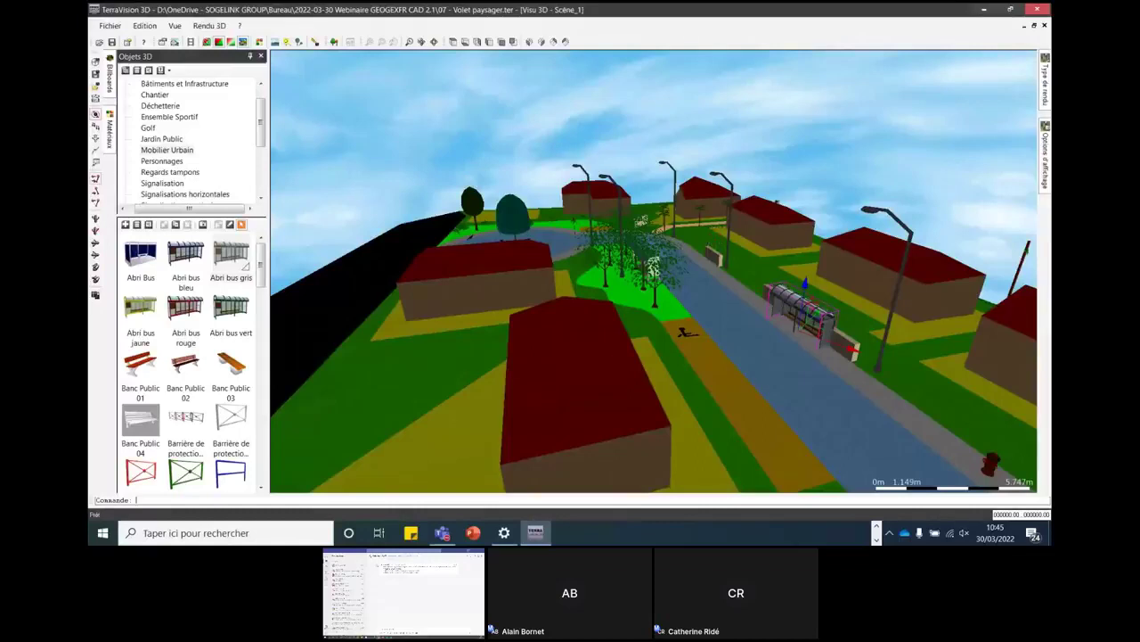
{"action": "right_click", "coordinate": [808, 305]}
{"action": "left_click", "coordinate": [854, 359]}
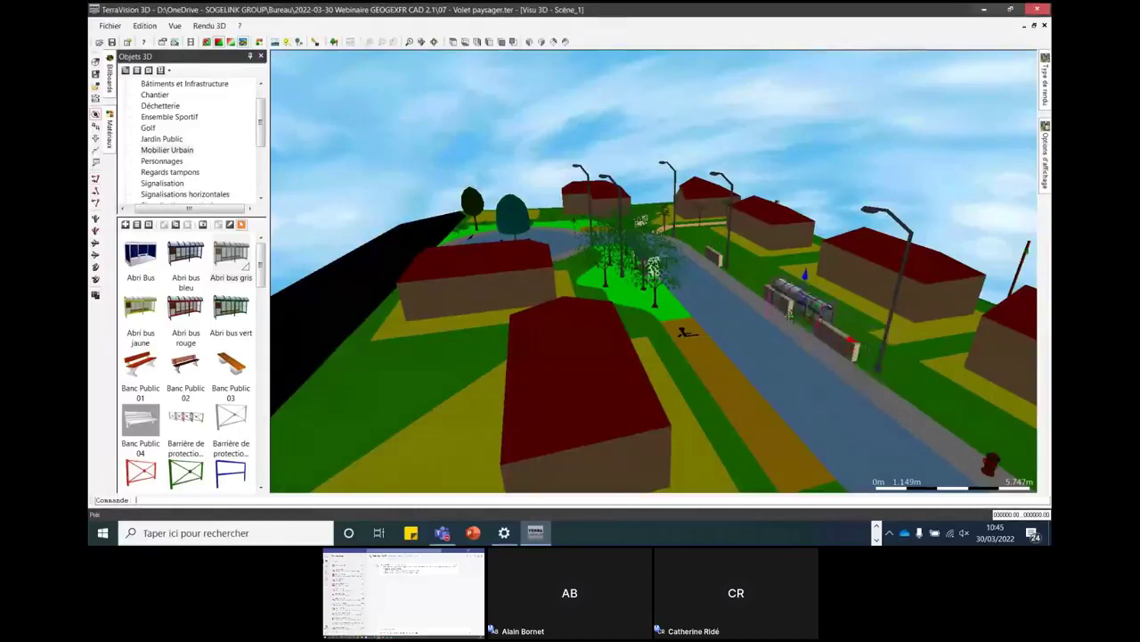
{"action": "scroll", "coordinate": [820, 338], "scroll_direction": "up", "scroll_amount": 2}
{"action": "left_click", "coordinate": [807, 333]}
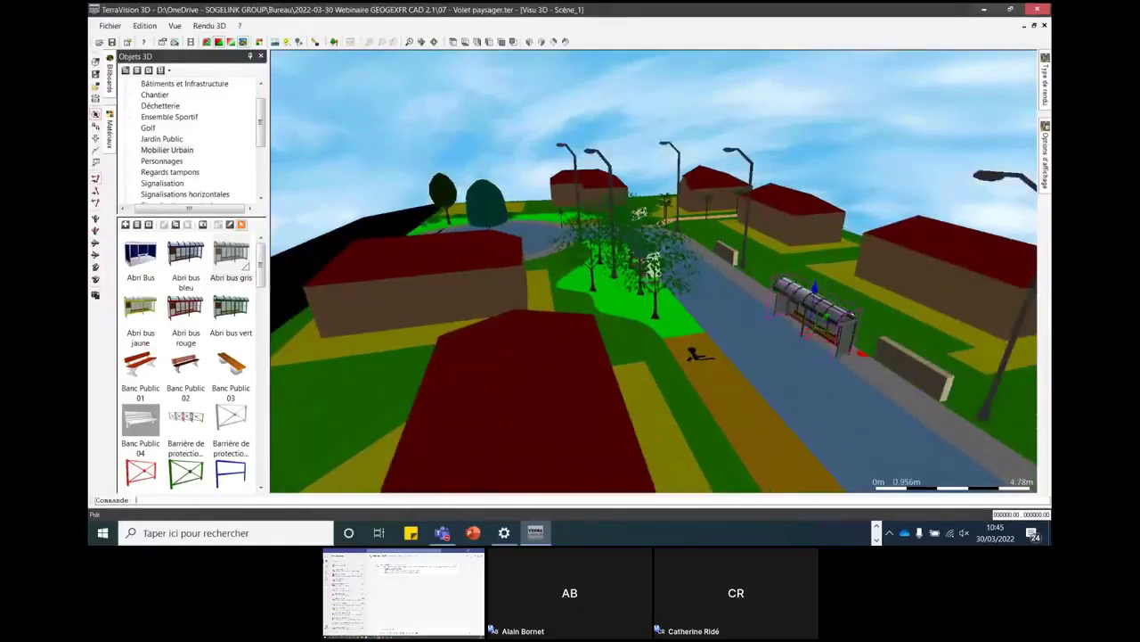
- Place the Femme_2 figure from the Personnages 3D objects at the grey bus shelter and hide the object library
{"action": "left_click", "coordinate": [174, 161]}
{"action": "left_click", "coordinate": [231, 417]}
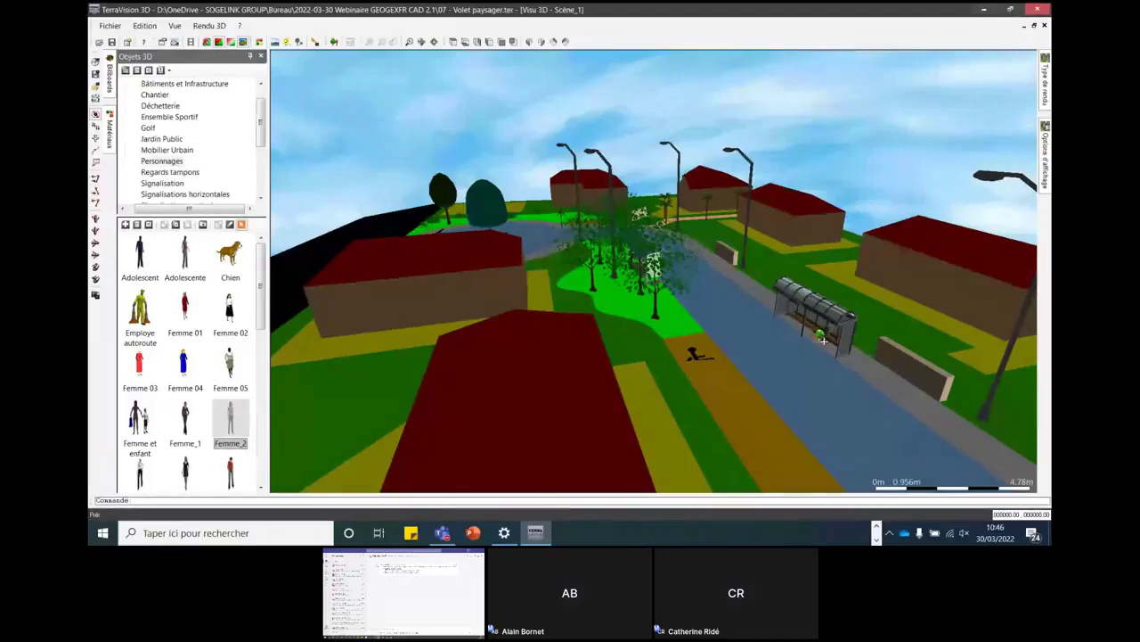
{"action": "left_click", "coordinate": [825, 337]}
{"action": "scroll", "coordinate": [829, 343], "scroll_direction": "up", "scroll_amount": 1}
{"action": "scroll", "coordinate": [829, 347], "scroll_direction": "up", "scroll_amount": 5}
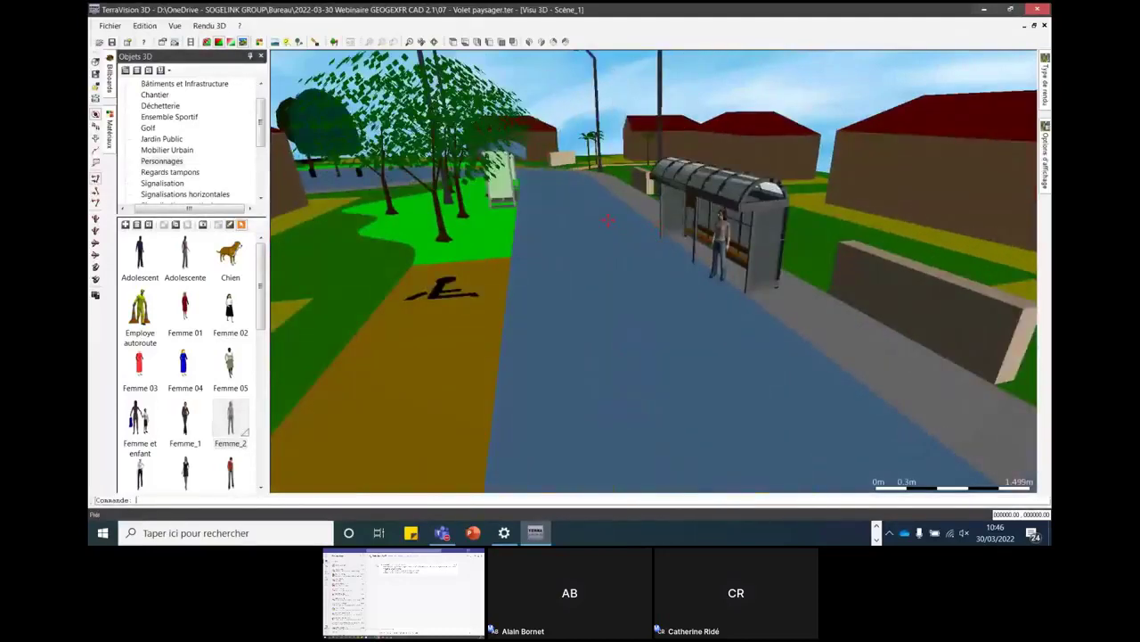
{"action": "left_click", "coordinate": [250, 56]}
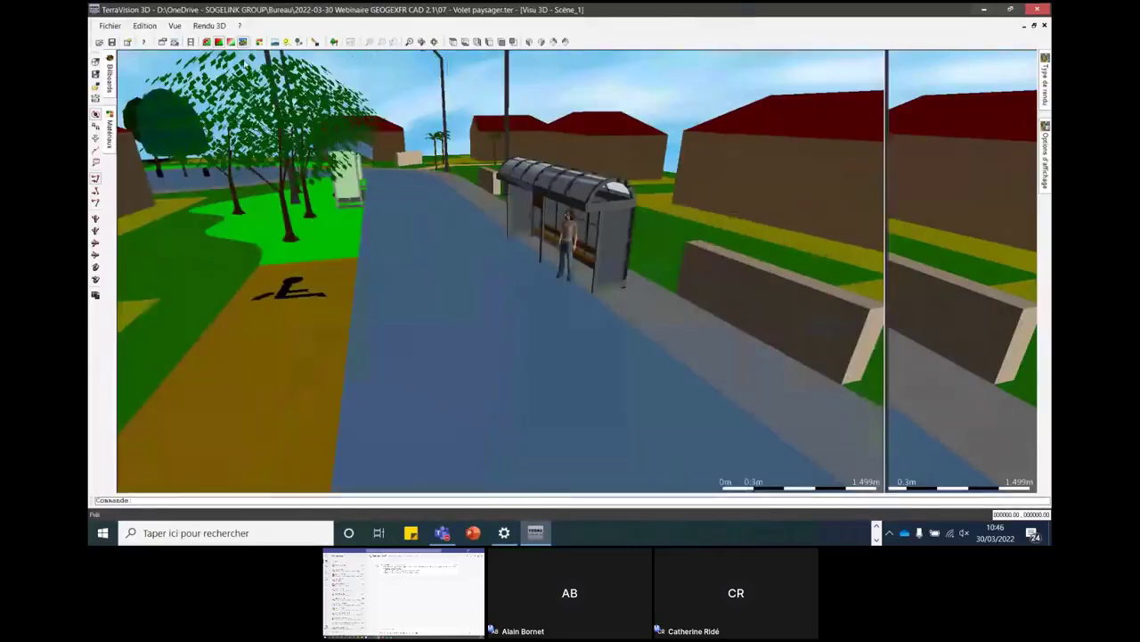
- Apply the Terrain 03 material from the library's Terrain category to the dark green grass surfaces around the houses
{"action": "left_click", "coordinate": [109, 147]}
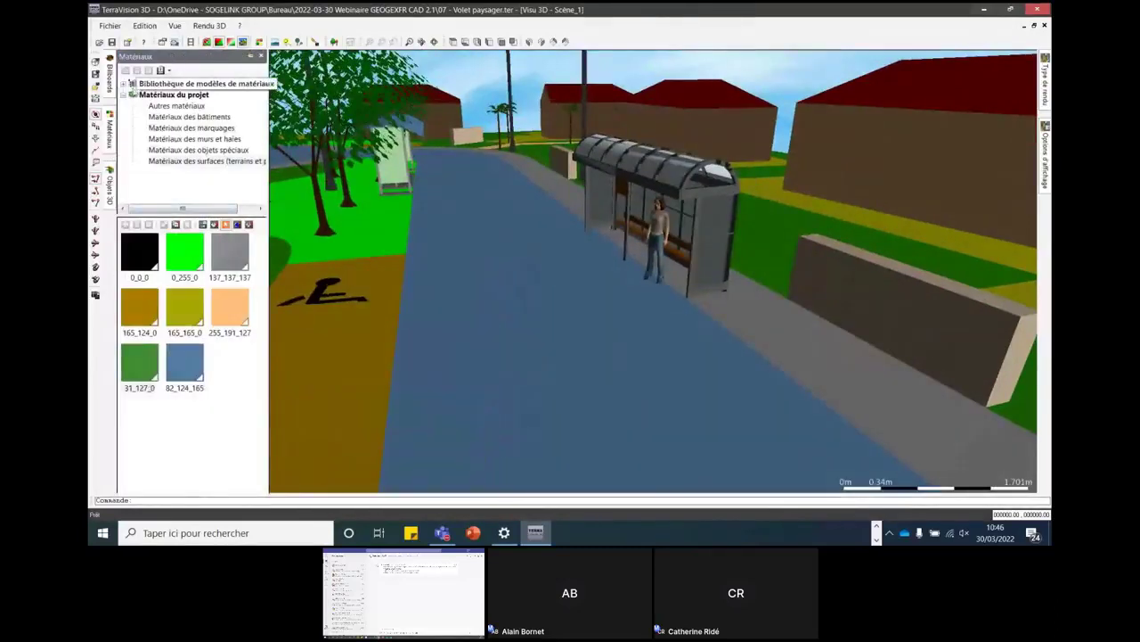
{"action": "left_click", "coordinate": [125, 83]}
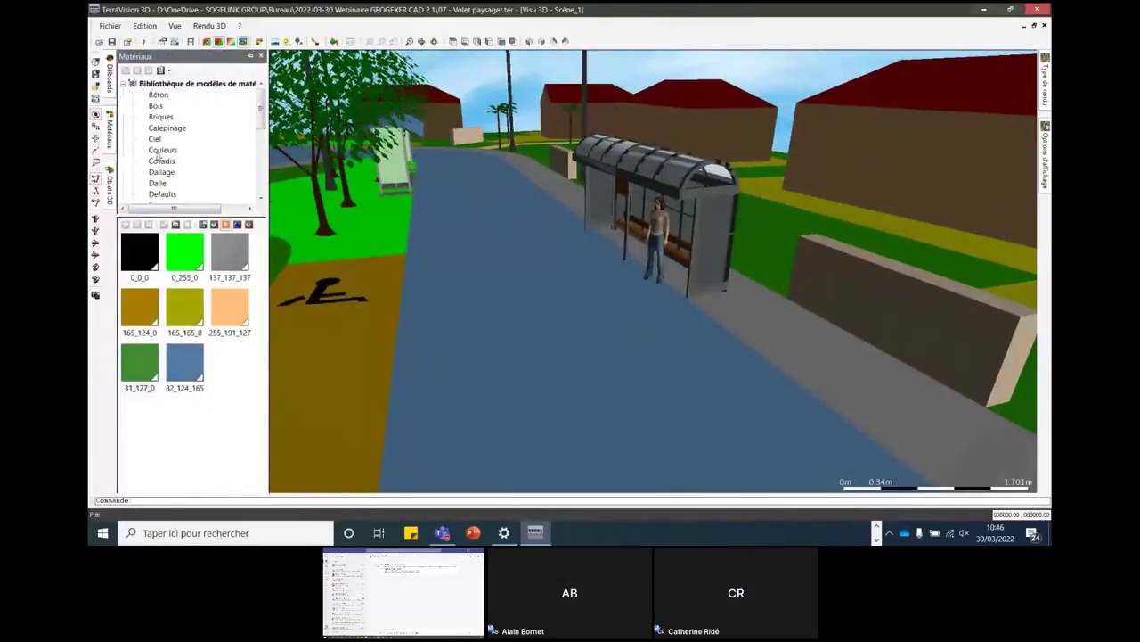
{"action": "scroll", "coordinate": [159, 158], "scroll_direction": "down", "scroll_amount": 4}
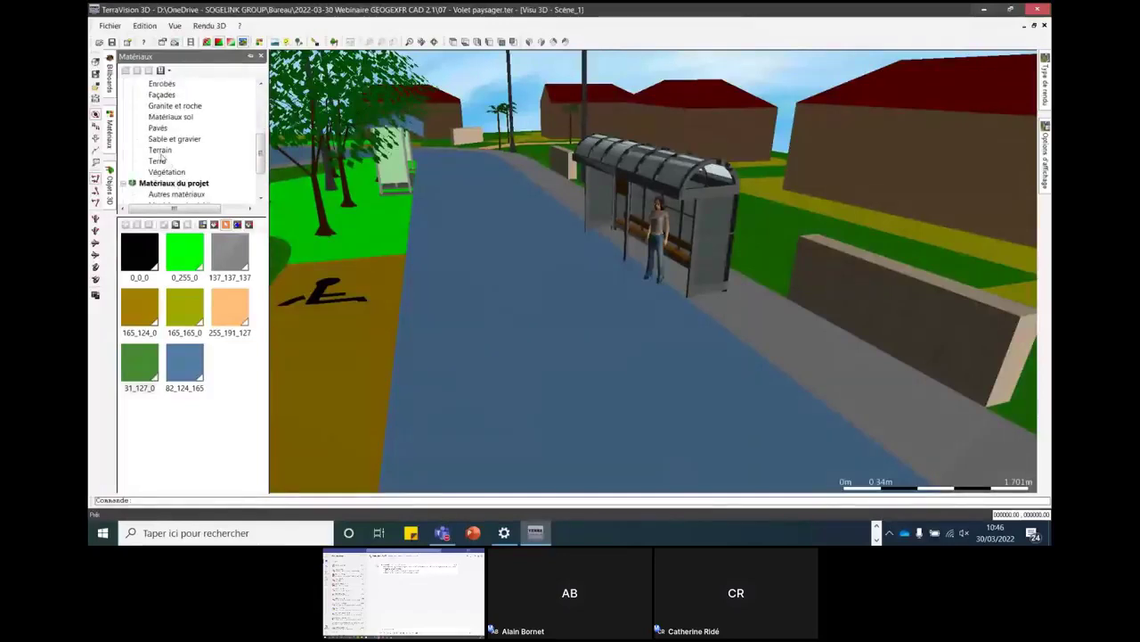
{"action": "left_click", "coordinate": [161, 150]}
{"action": "left_click", "coordinate": [228, 254]}
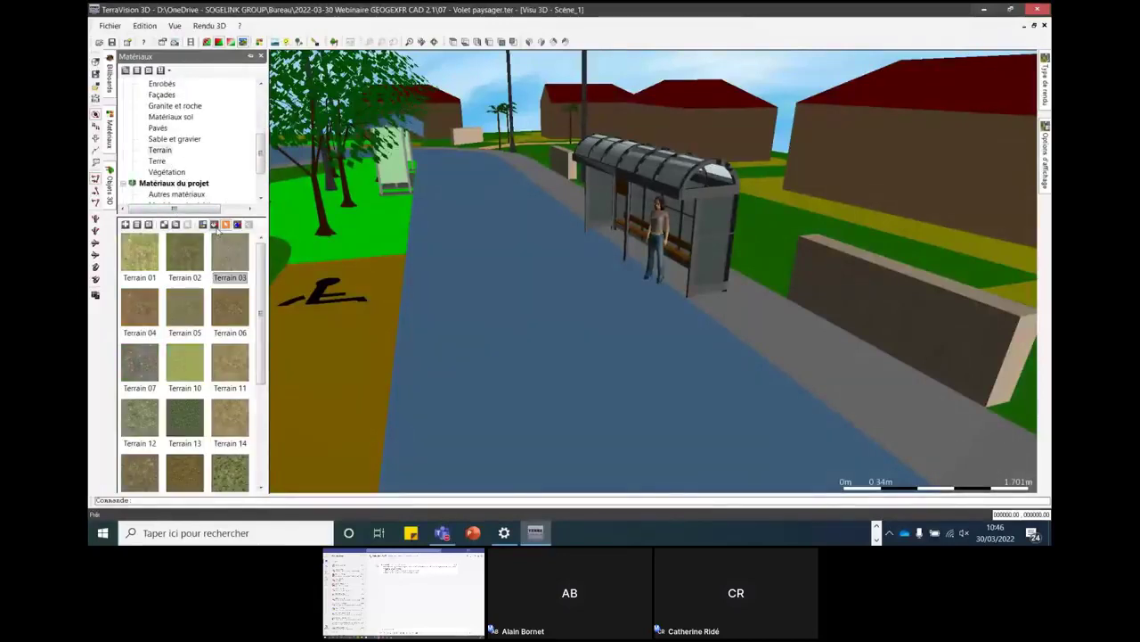
{"action": "left_click", "coordinate": [753, 233]}
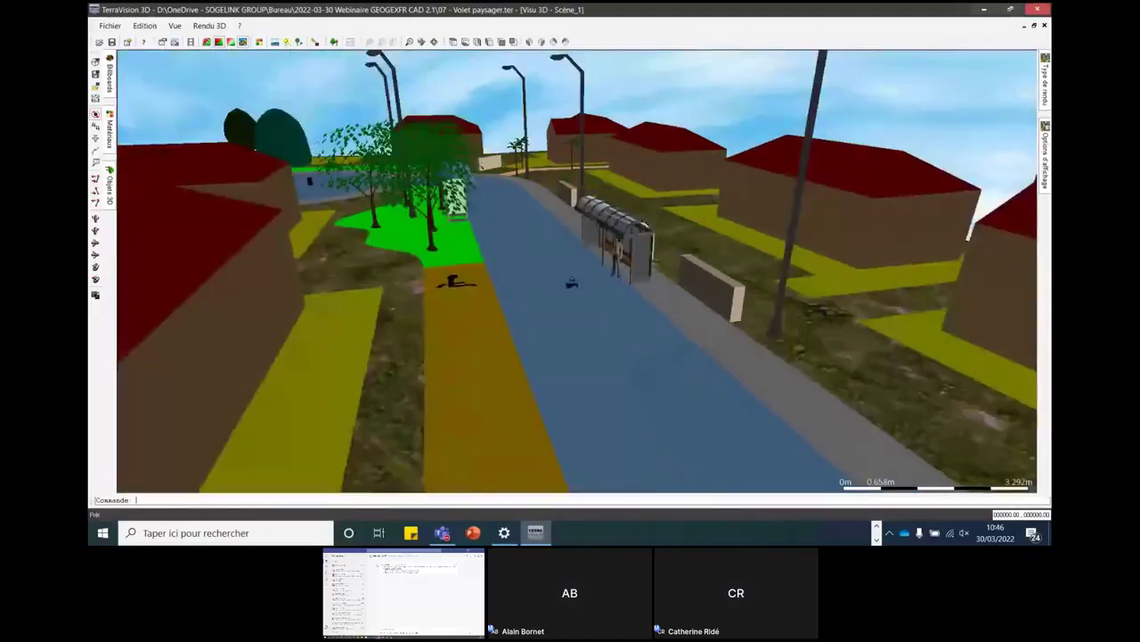
{"action": "left_click_drag", "start_coordinate": [576, 287], "coordinate": [552, 348]}
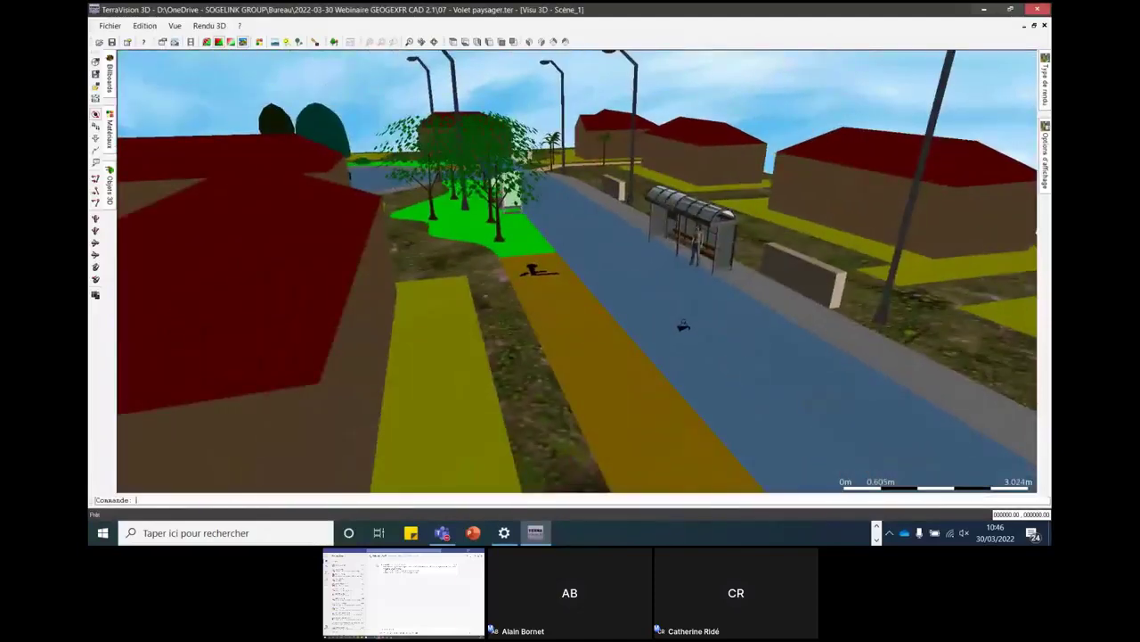
{"action": "left_click_drag", "start_coordinate": [691, 319], "coordinate": [579, 268]}
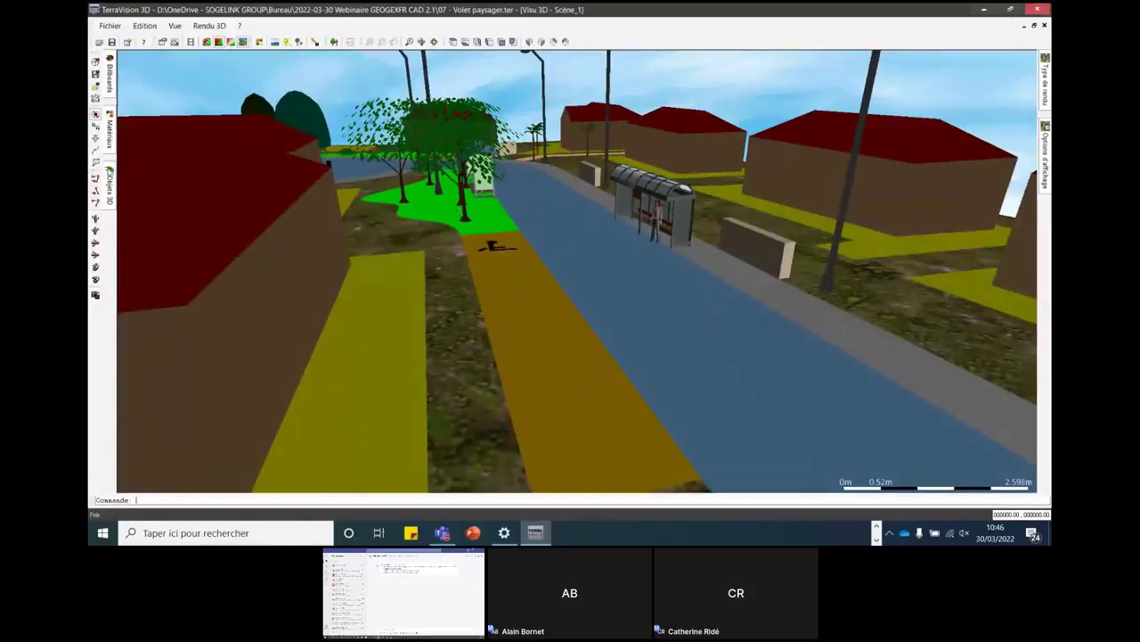
- Create a camera trajectory by selecting the path line along the road in the GeoGexFr CAD drawing
{"action": "left_click", "coordinate": [98, 168]}
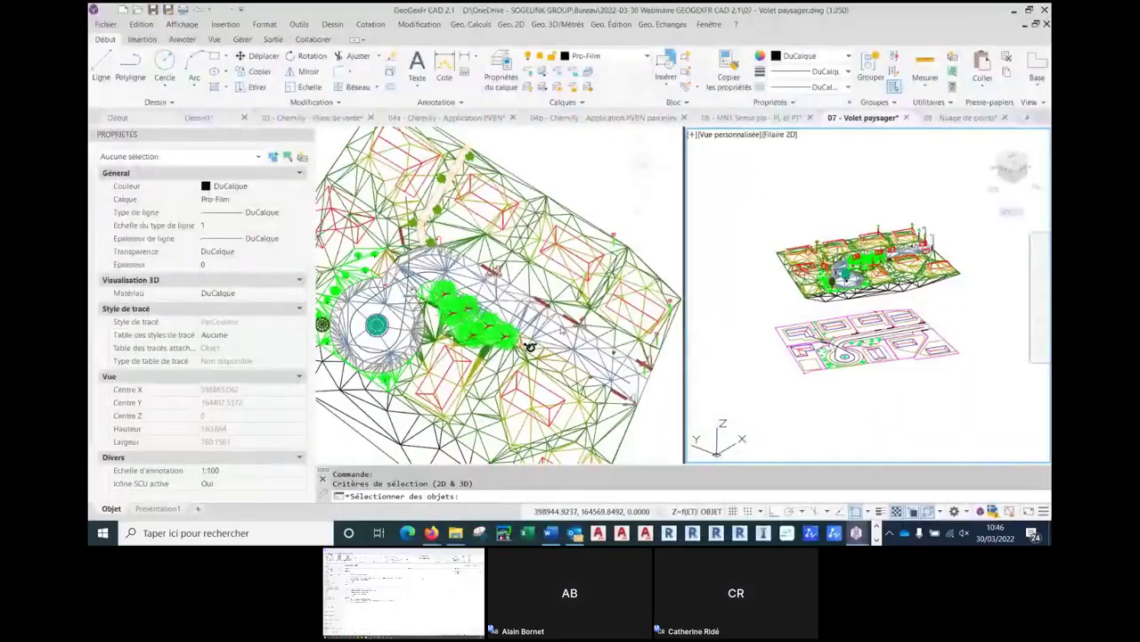
{"action": "scroll", "coordinate": [561, 331], "scroll_direction": "up", "scroll_amount": 4}
{"action": "left_click", "coordinate": [541, 333]}
{"action": "scroll", "coordinate": [541, 332], "scroll_direction": "up", "scroll_amount": 6}
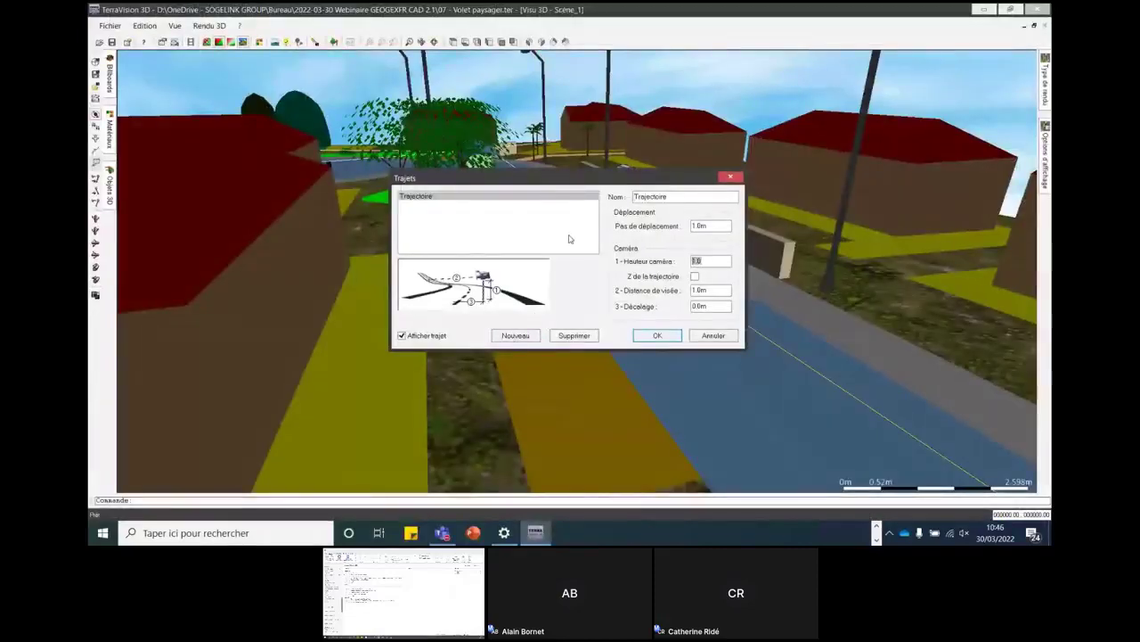
- Set the trajectory's camera height to 2.5 and its viewing distance to 5.0 m
{"action": "type", "text": "2.5"}
{"action": "double_click", "coordinate": [701, 290]}
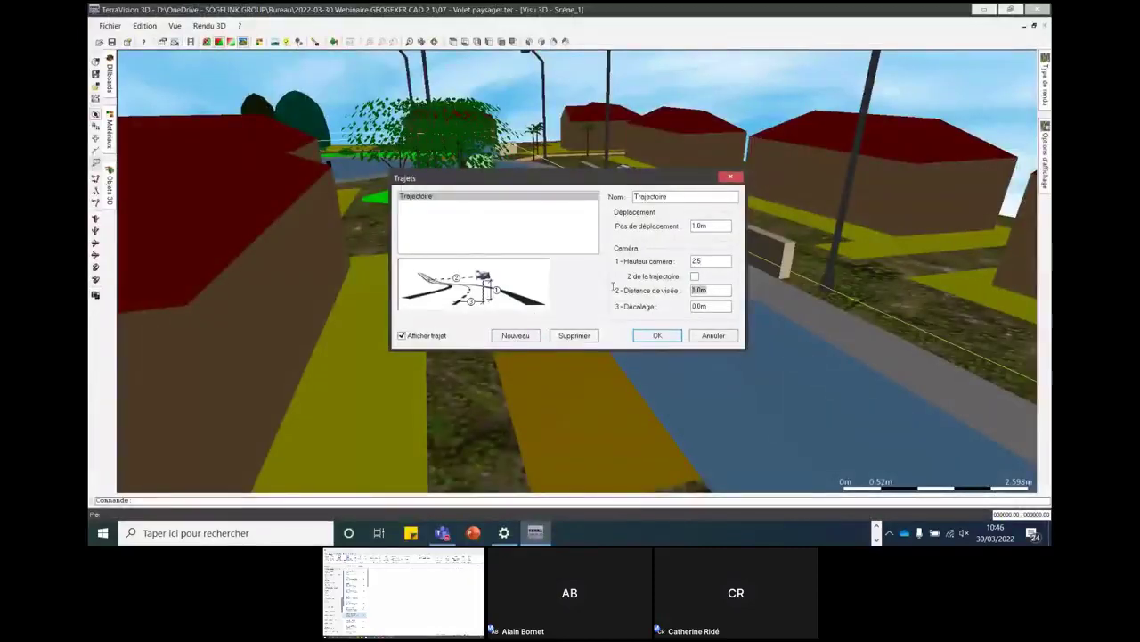
{"action": "type", "text": "5.0m"}
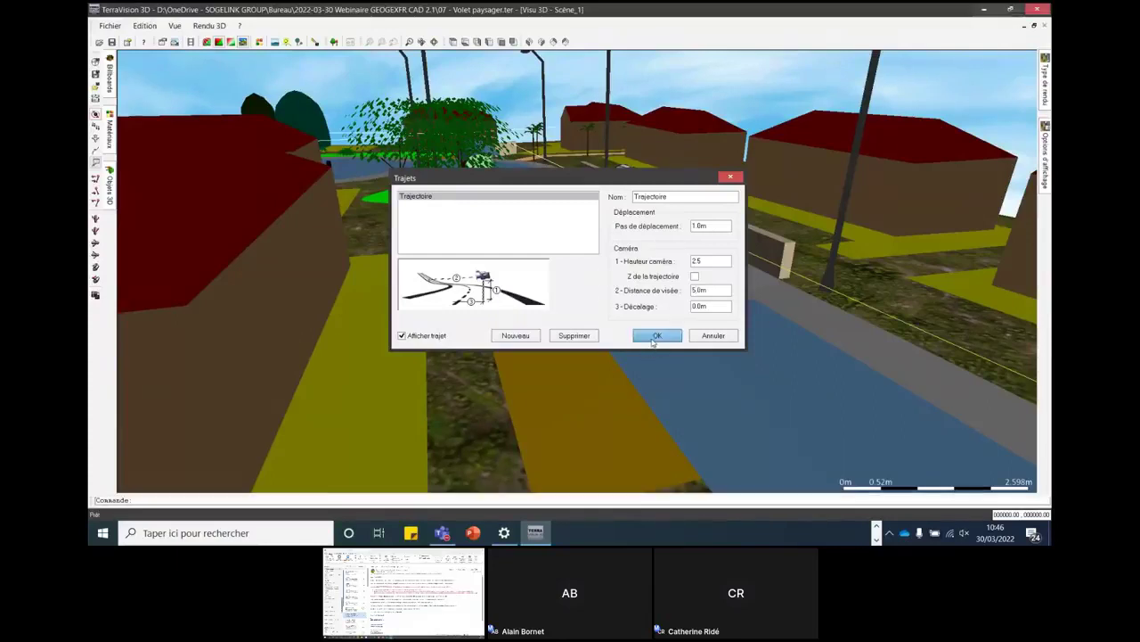
{"action": "left_click", "coordinate": [655, 336]}
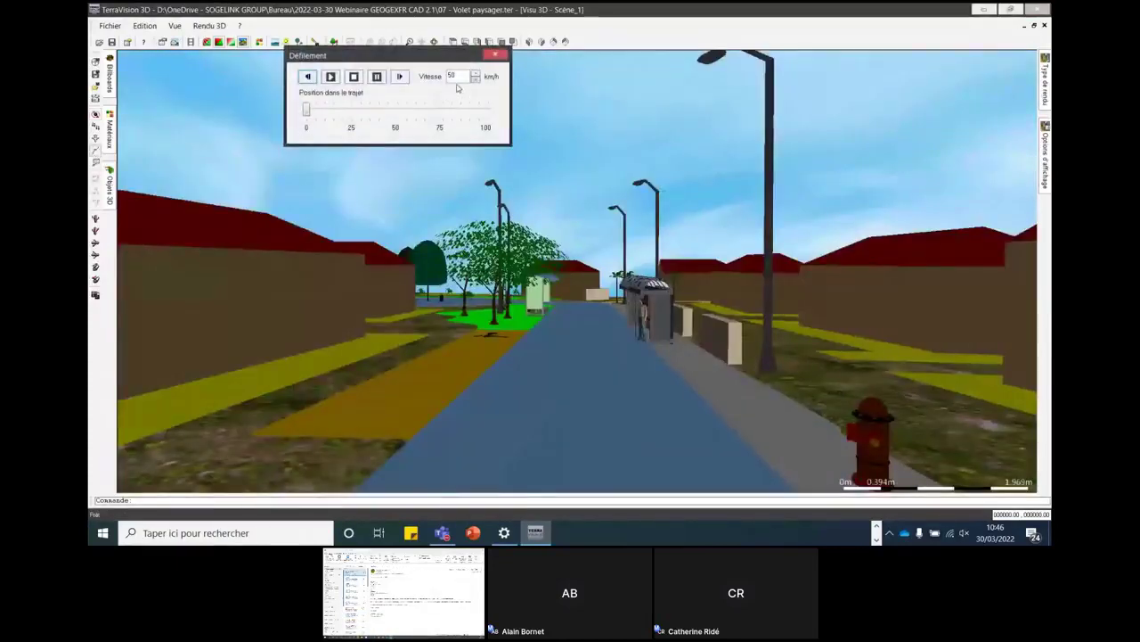
- Play the camera run along the trajectory at 20 km/h, and close the playback controls
{"action": "double_click", "coordinate": [452, 77]}
{"action": "type", "text": "20"}
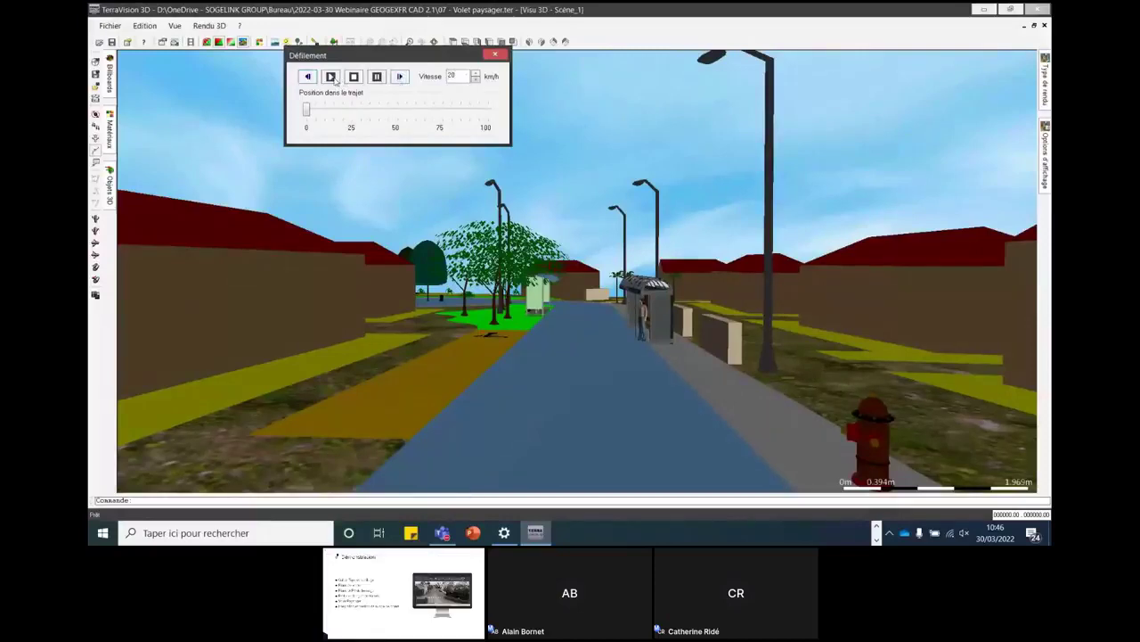
{"action": "left_click", "coordinate": [332, 78]}
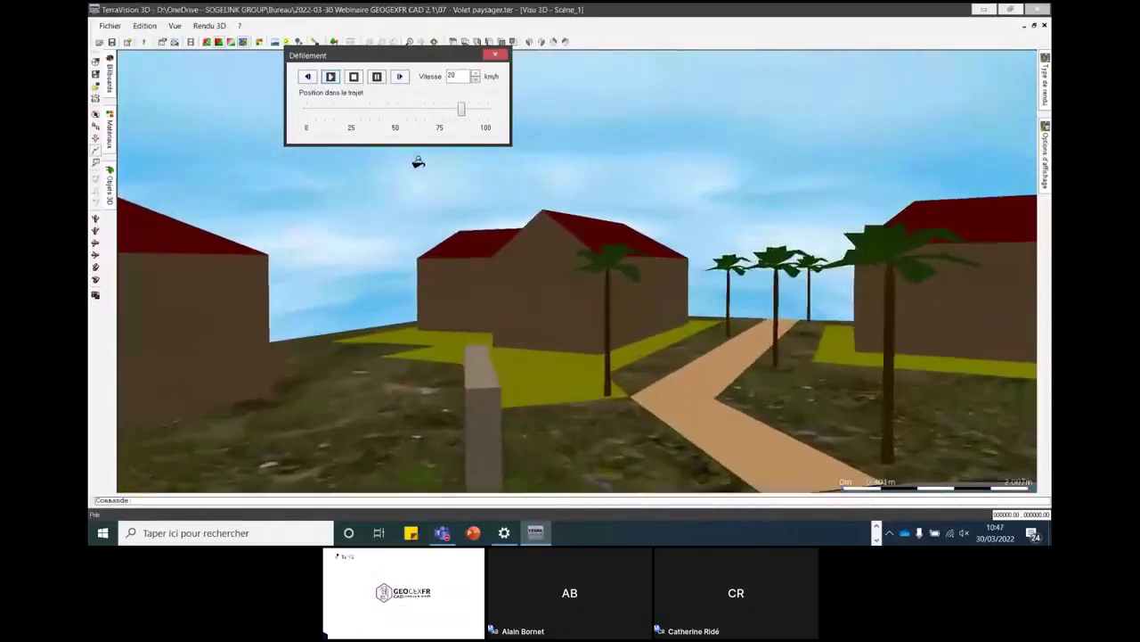
{"action": "left_click", "coordinate": [499, 55]}
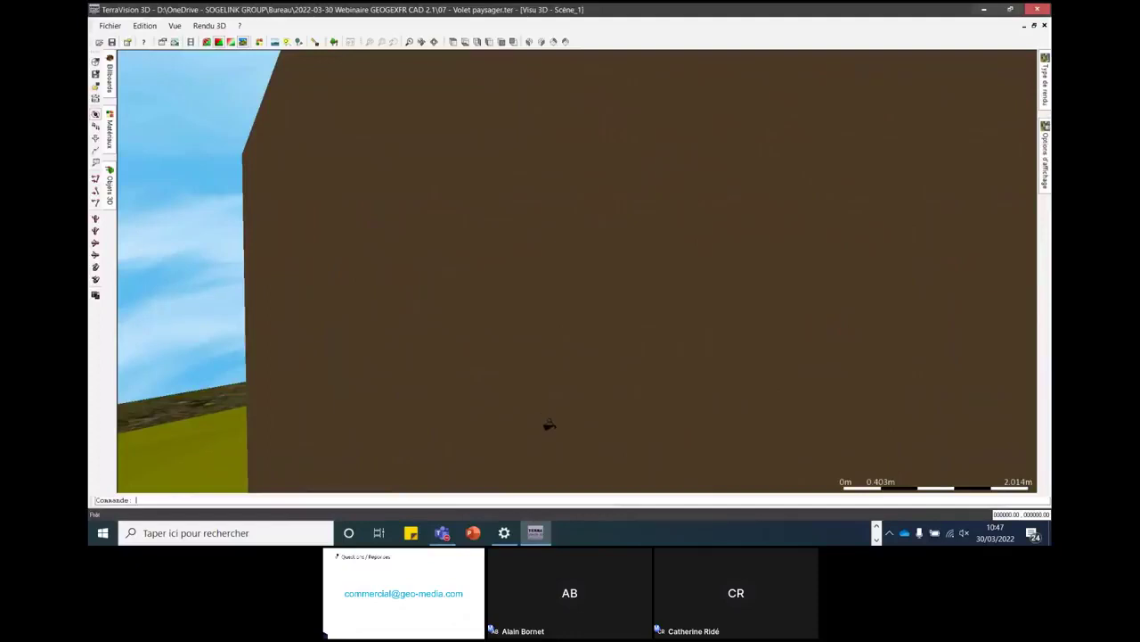
- Switch back to the 07 - Volet paysager.dwg drawing in GeoGexFr CAD and cancel the pending object selection
{"action": "left_click", "coordinate": [877, 539]}
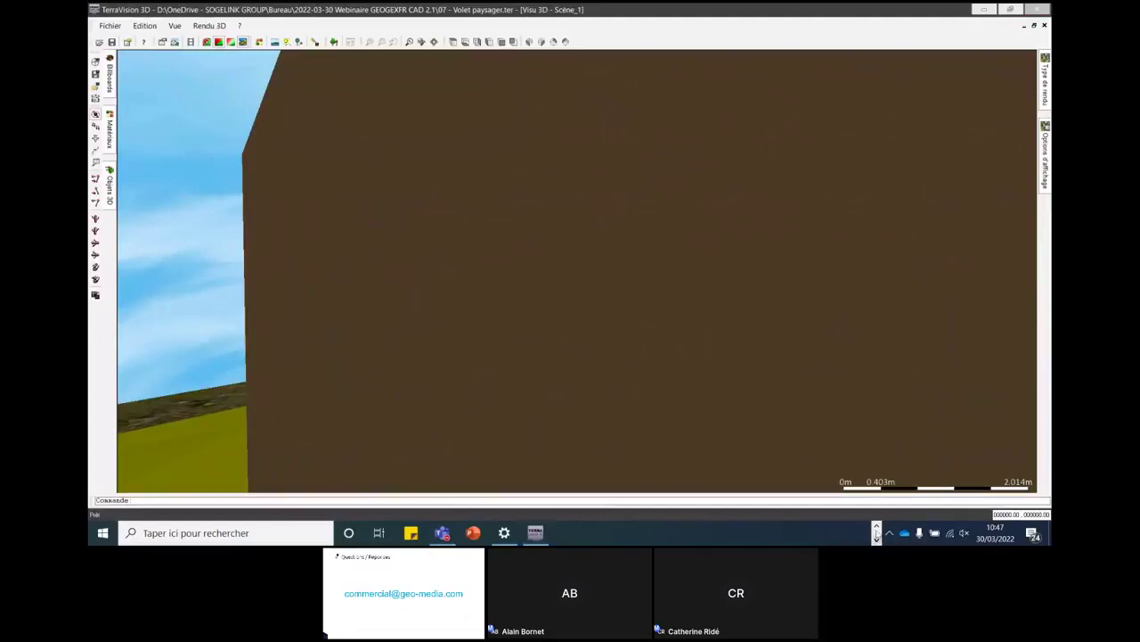
{"action": "left_click", "coordinate": [878, 527]}
{"action": "left_click", "coordinate": [856, 532]}
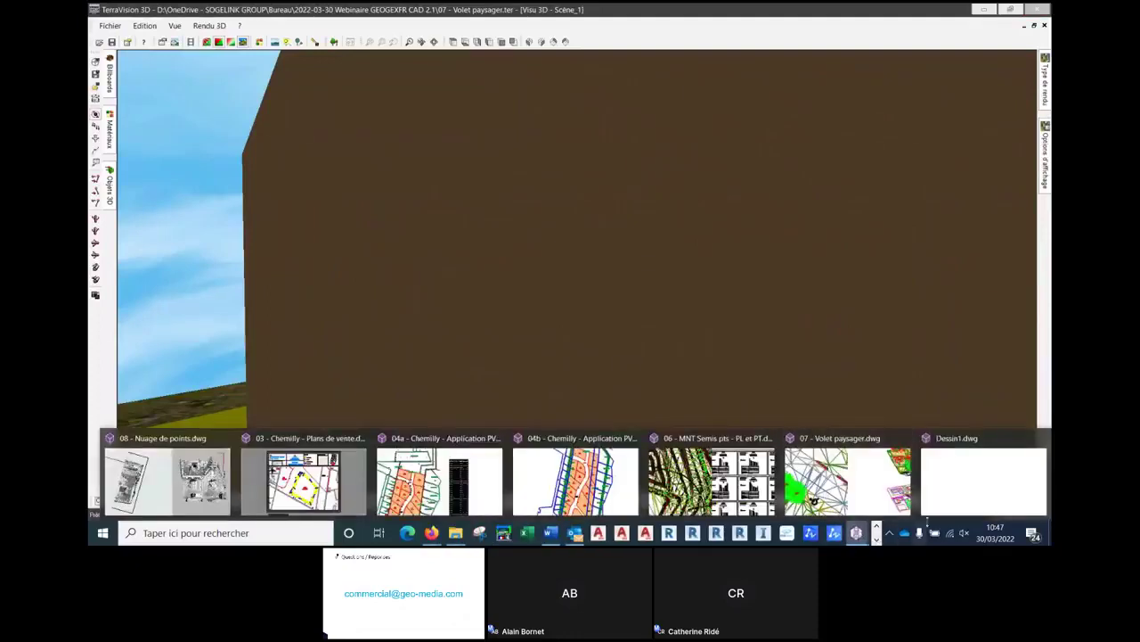
{"action": "left_click", "coordinate": [831, 463]}
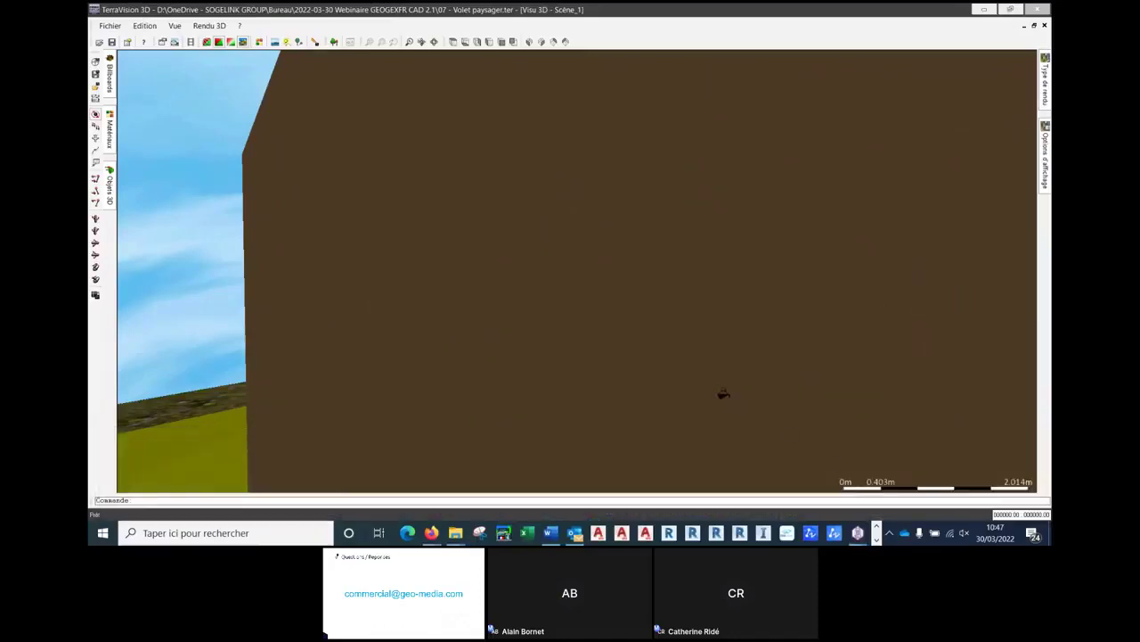
{"action": "left_click", "coordinate": [857, 532]}
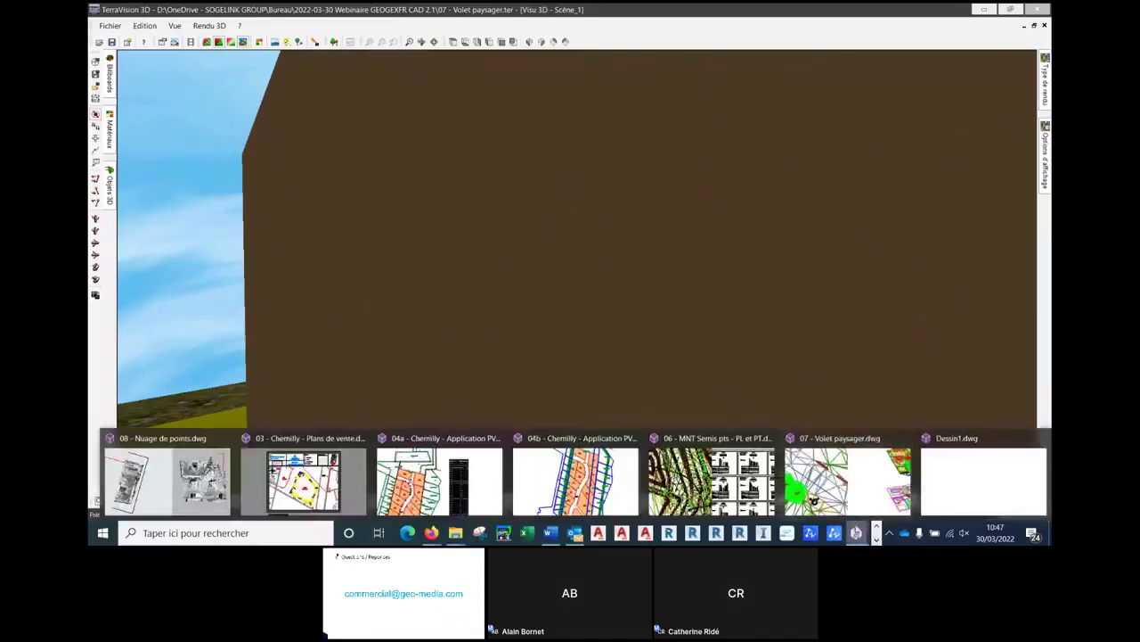
{"action": "left_click", "coordinate": [819, 449]}
{"action": "key", "text": "Escape"}
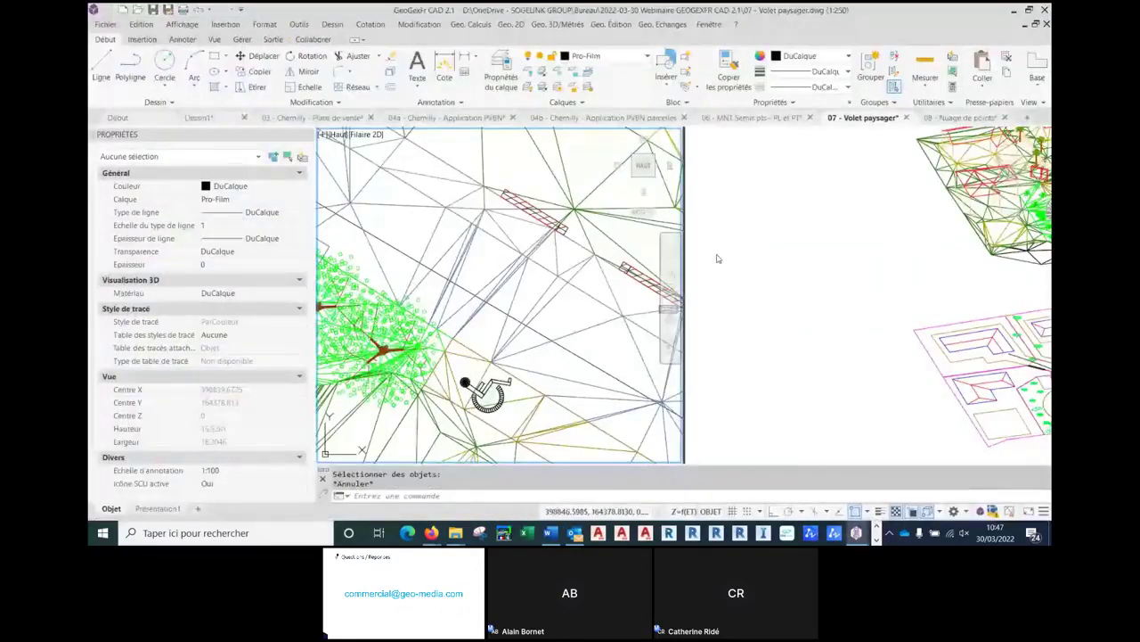
- Define a landscape section line about 71 m long from the northwestern house along the road to the southeastern edge, capturing no other symbols
{"action": "scroll", "coordinate": [576, 269], "scroll_direction": "down", "scroll_amount": 6}
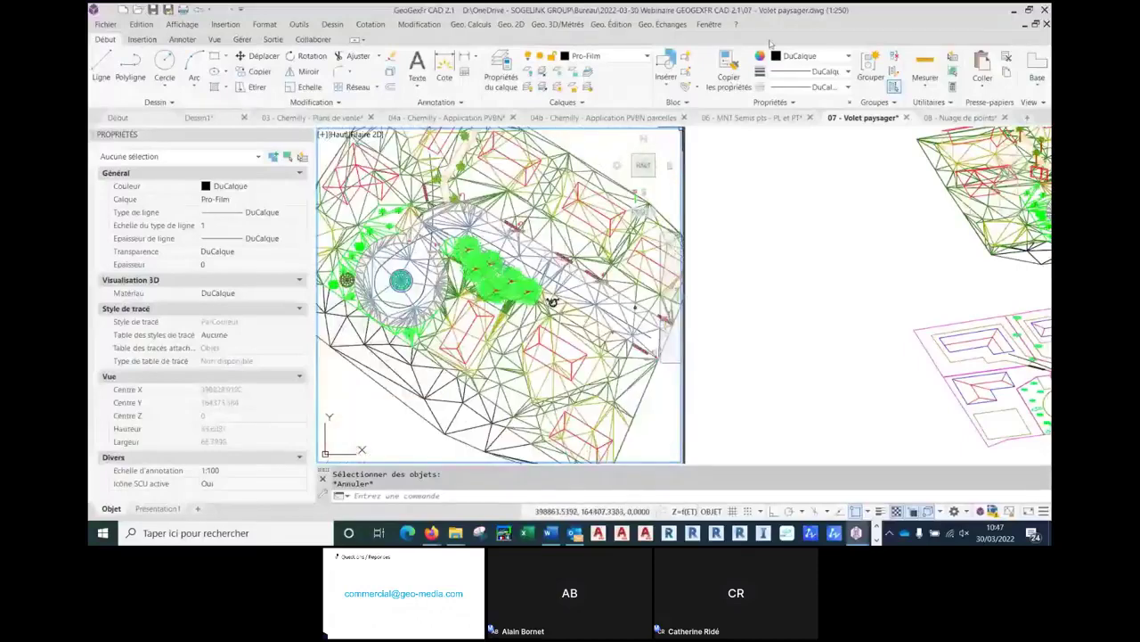
{"action": "left_click", "coordinate": [663, 24]}
{"action": "mouse_move", "coordinate": [713, 97]}
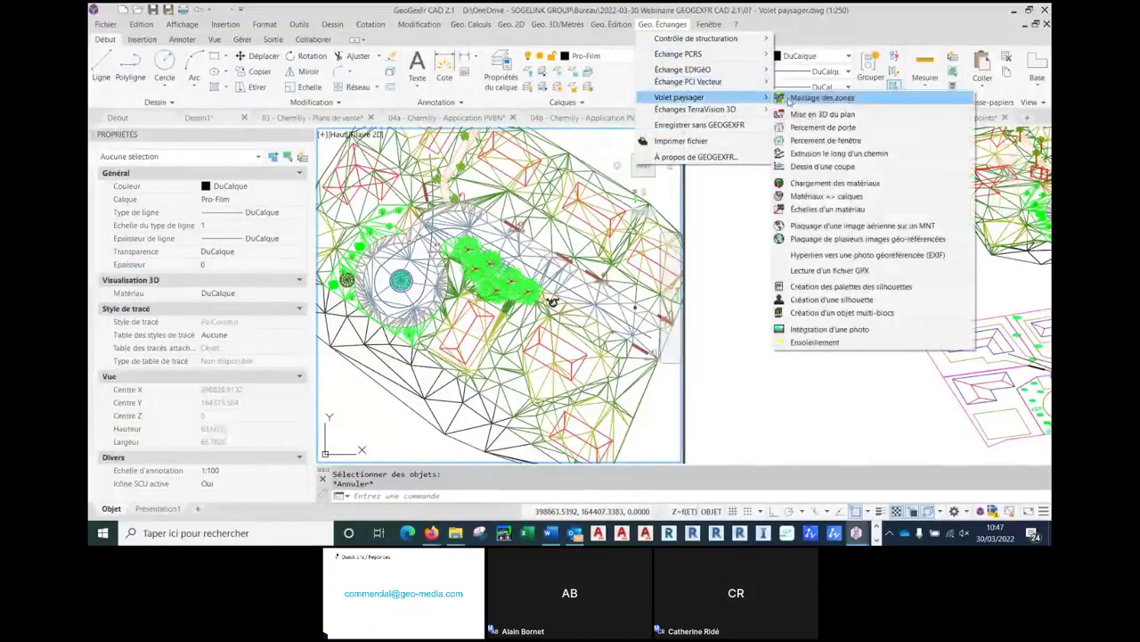
{"action": "left_click", "coordinate": [822, 167]}
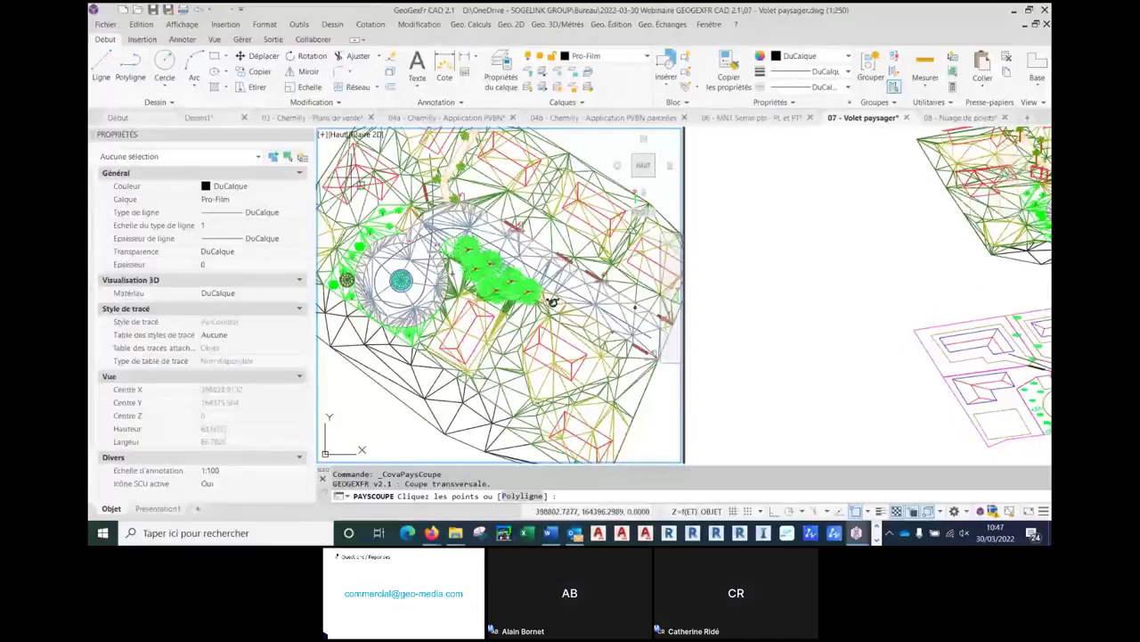
{"action": "key", "text": "F3"}
{"action": "left_click", "coordinate": [553, 302]}
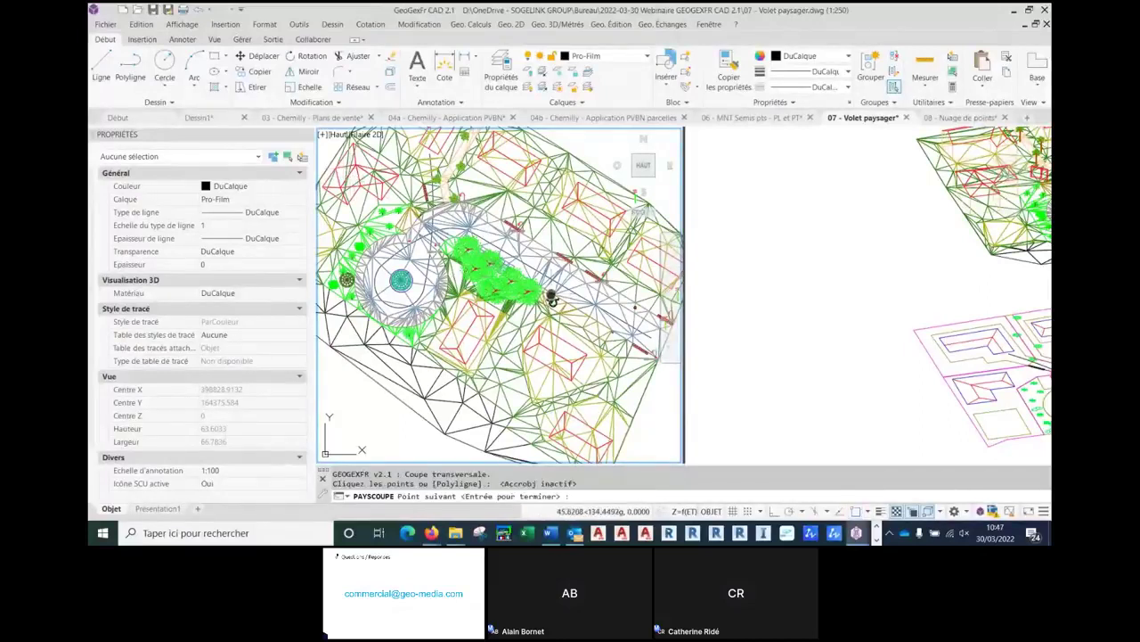
{"action": "middle_click_drag", "start_coordinate": [552, 303], "coordinate": [516, 277]}
{"action": "left_click", "coordinate": [623, 341]}
{"action": "key", "text": "Return"}
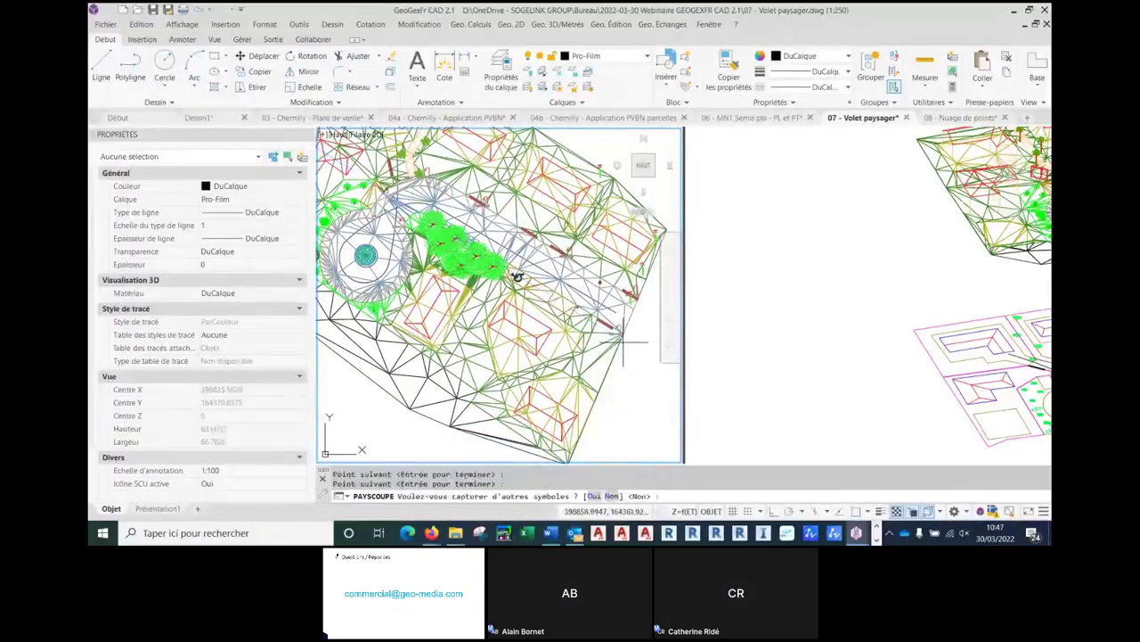
{"action": "key", "text": "Return"}
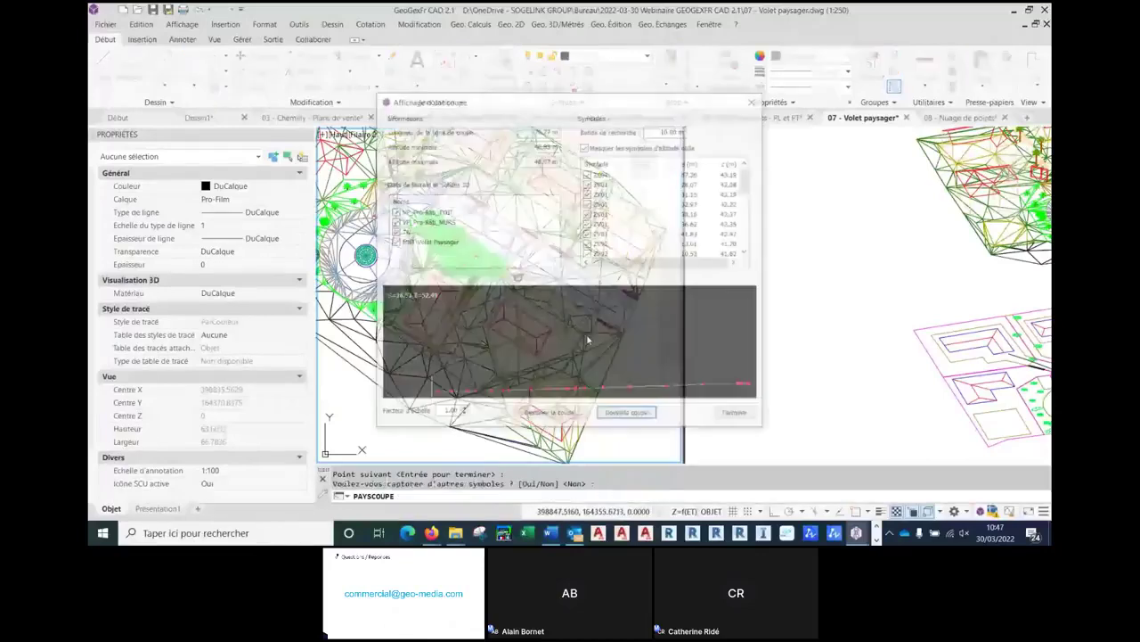
- Draw the computed section with its terrain and symbols in the empty area beside the plan, and end the section command
{"action": "left_click", "coordinate": [552, 415]}
{"action": "left_click", "coordinate": [677, 350]}
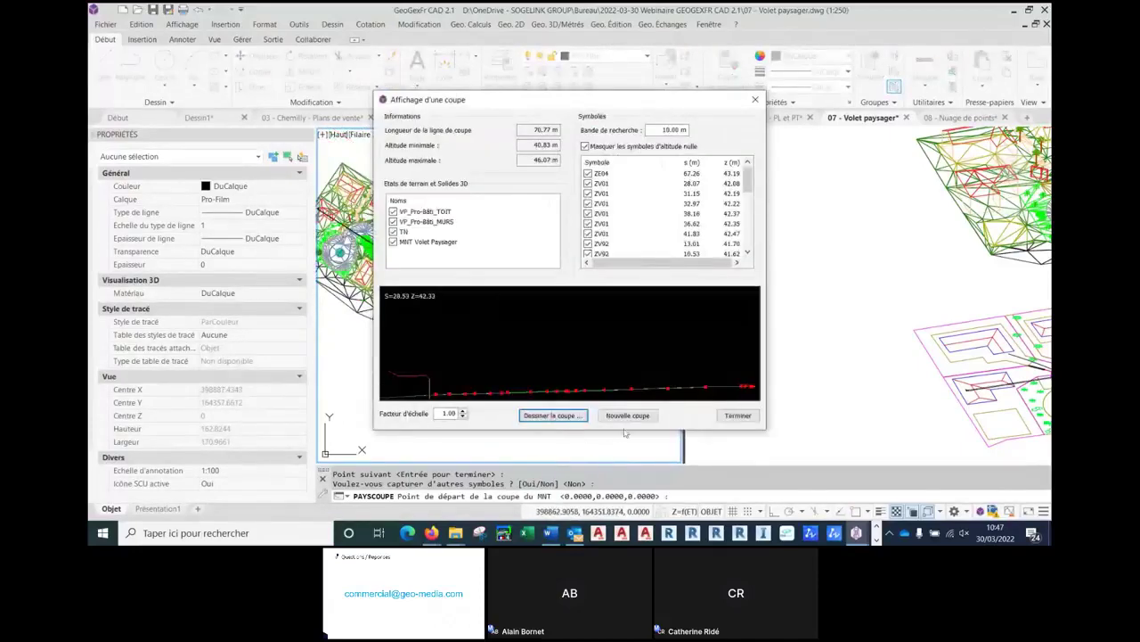
{"action": "left_click", "coordinate": [738, 416]}
{"action": "scroll", "coordinate": [535, 303], "scroll_direction": "up", "scroll_amount": 5}
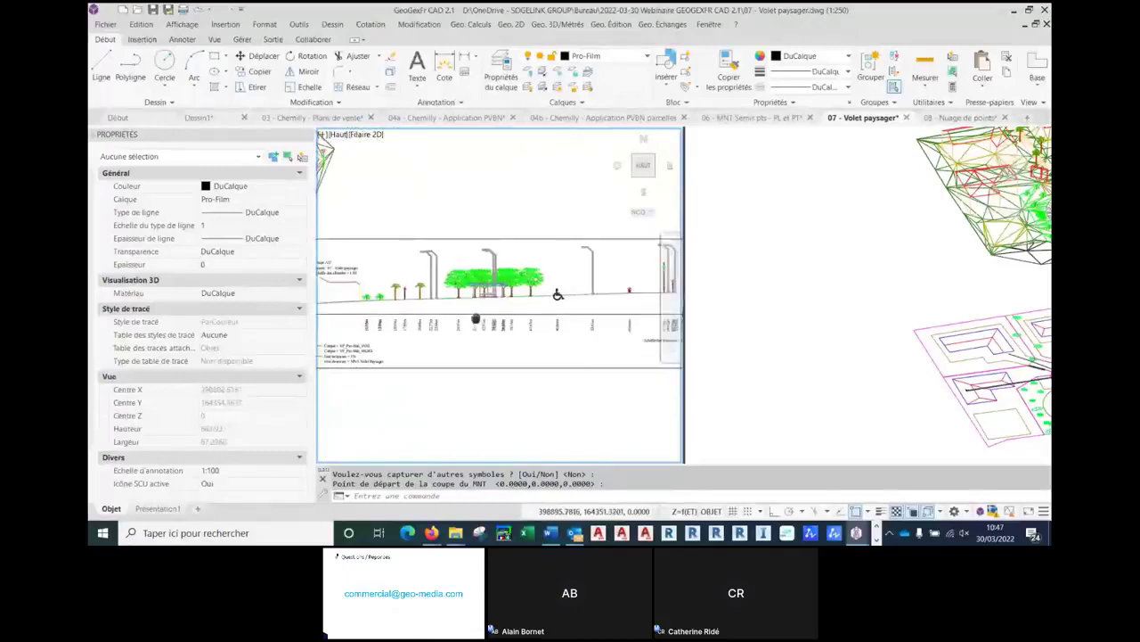
{"action": "scroll", "coordinate": [507, 287], "scroll_direction": "down", "scroll_amount": 1}
{"action": "middle_click_drag", "start_coordinate": [508, 286], "coordinate": [551, 285]}
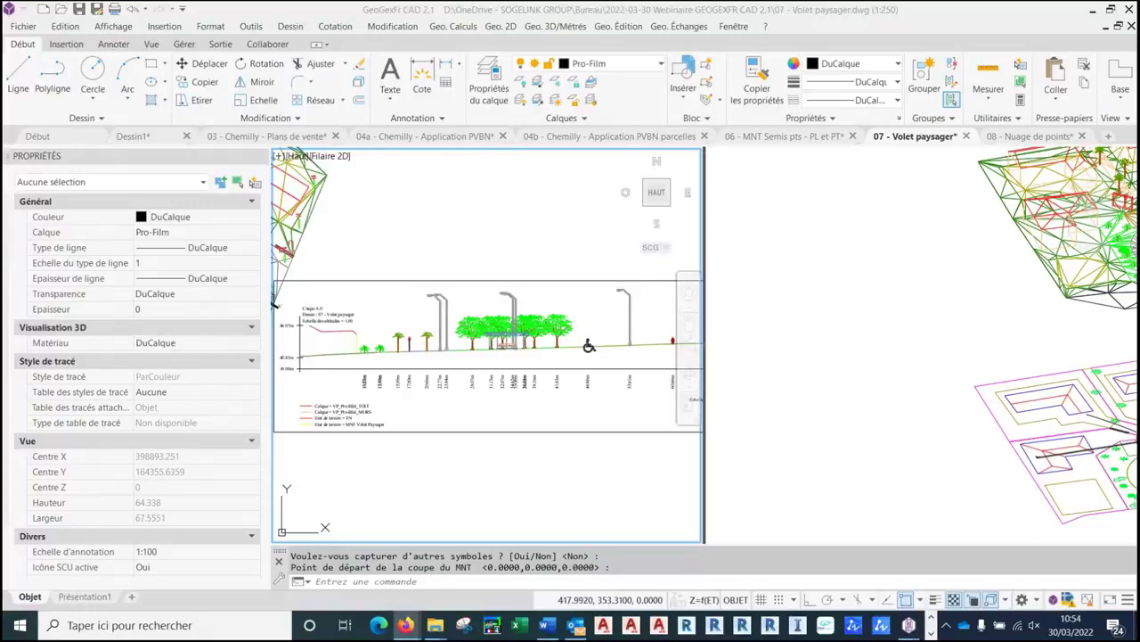
- Open the GéoBase editor, review its tool, calculation and codification commands, and close it
{"action": "key", "text": "Escape"}
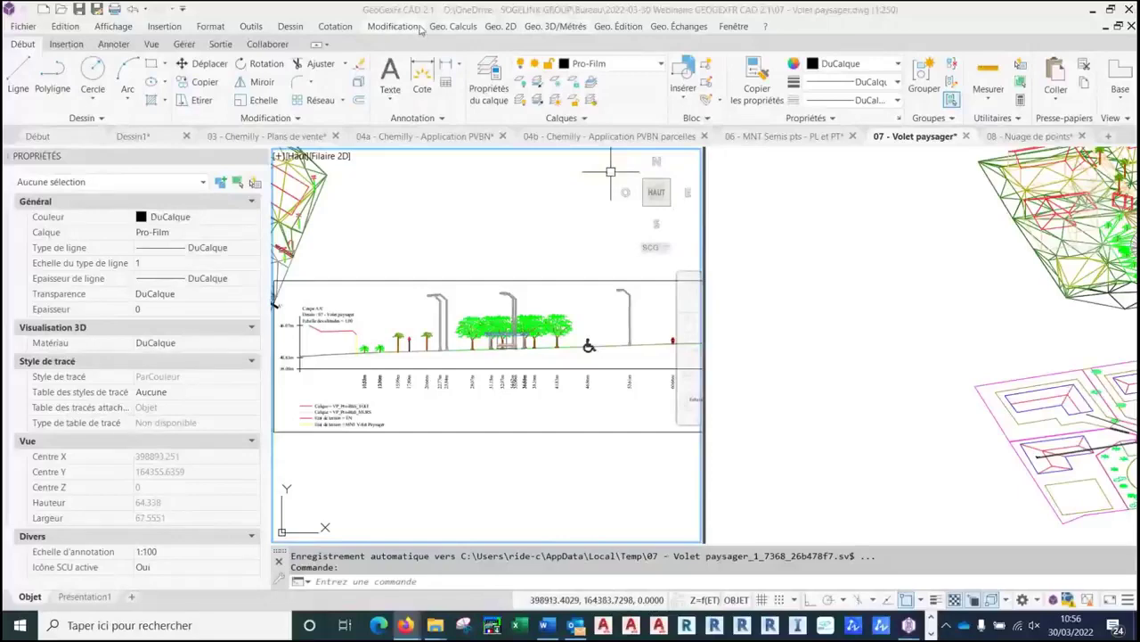
{"action": "left_click", "coordinate": [453, 26]}
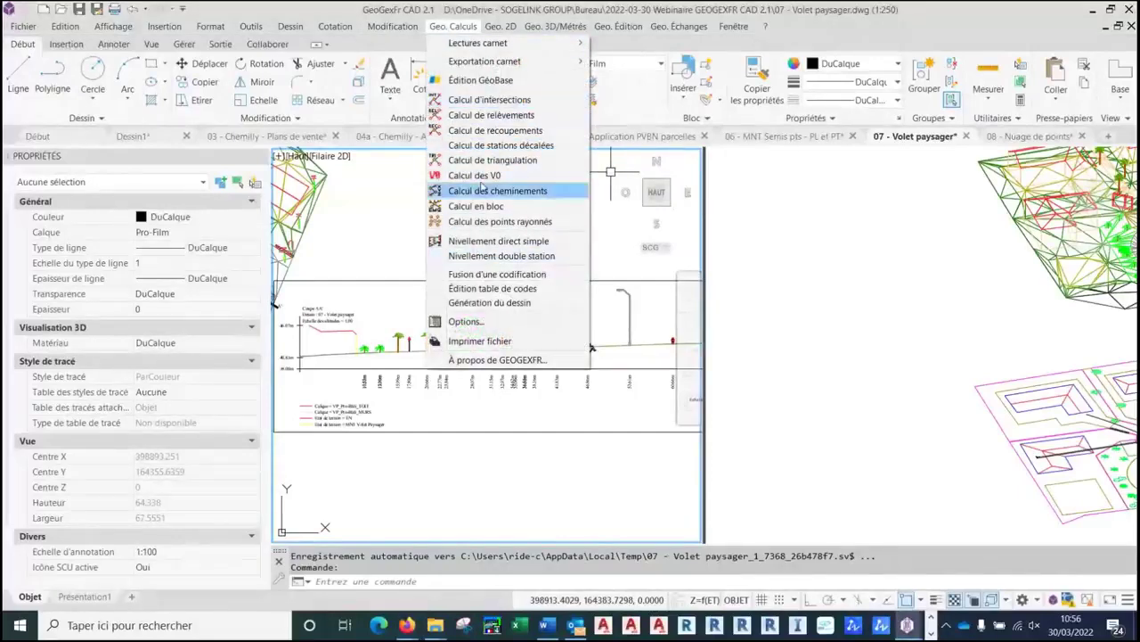
{"action": "left_click", "coordinate": [516, 102]}
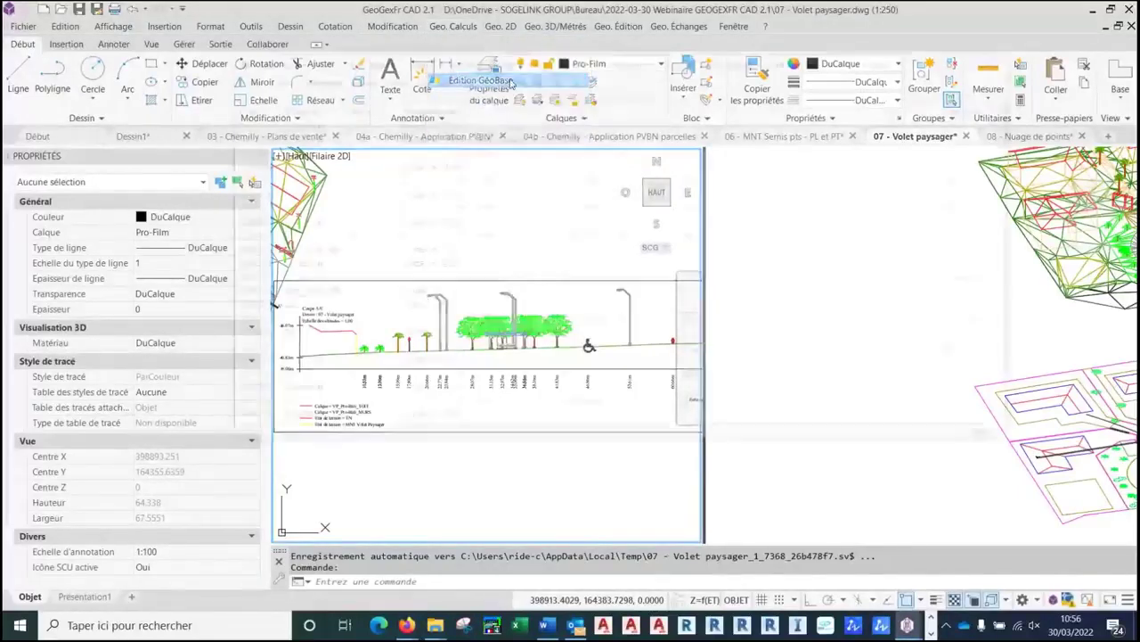
{"action": "left_click", "coordinate": [457, 78]}
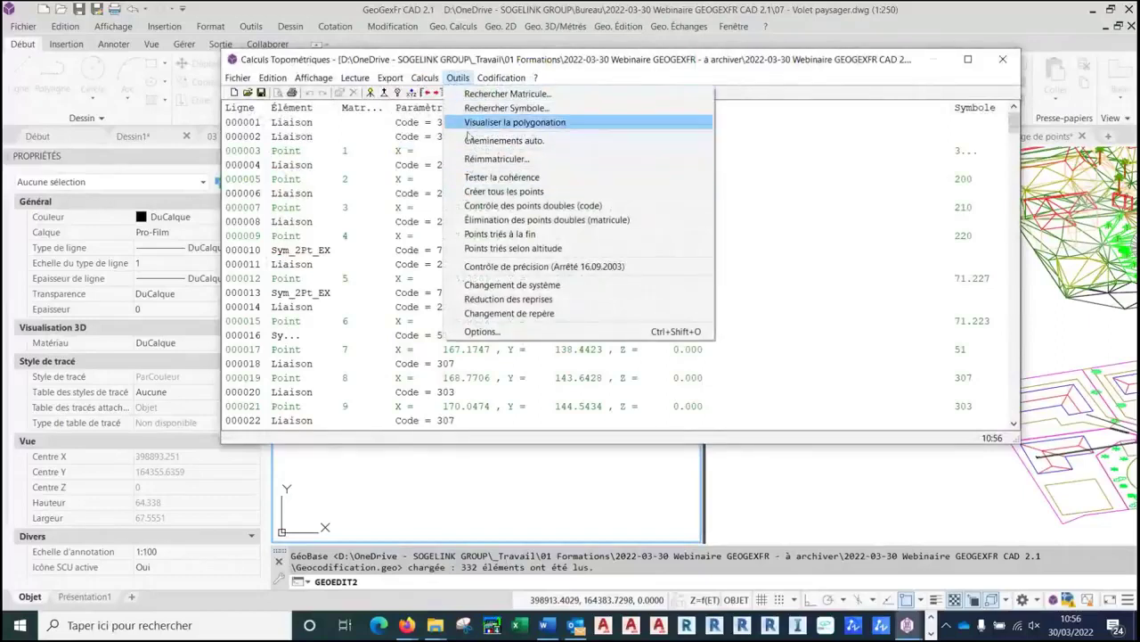
{"action": "mouse_move", "coordinate": [423, 81]}
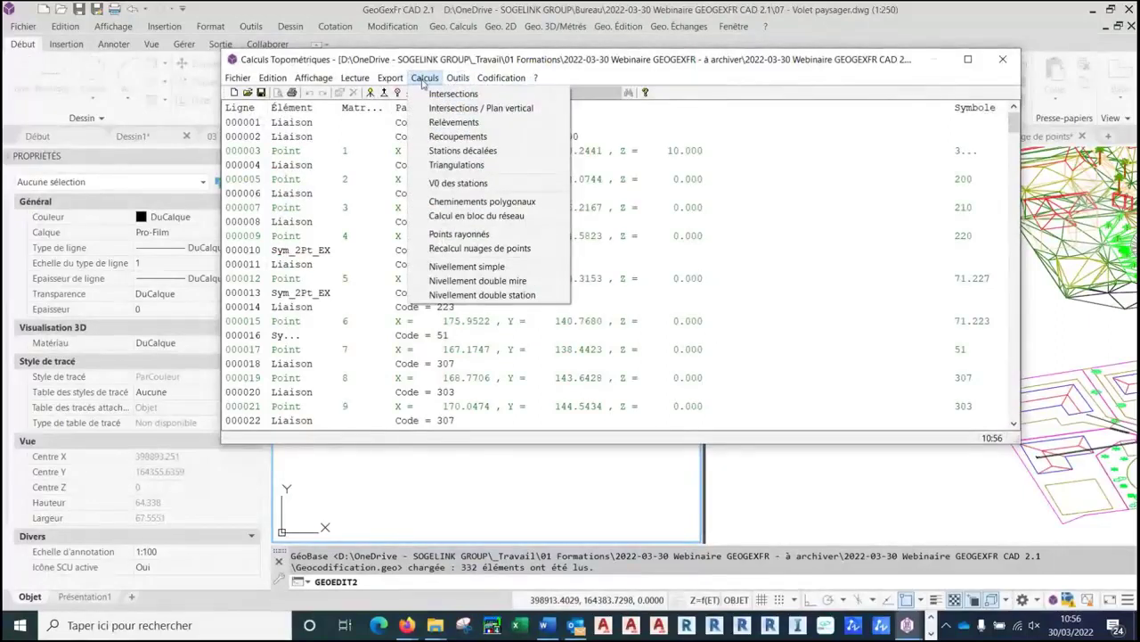
{"action": "mouse_move", "coordinate": [479, 80]}
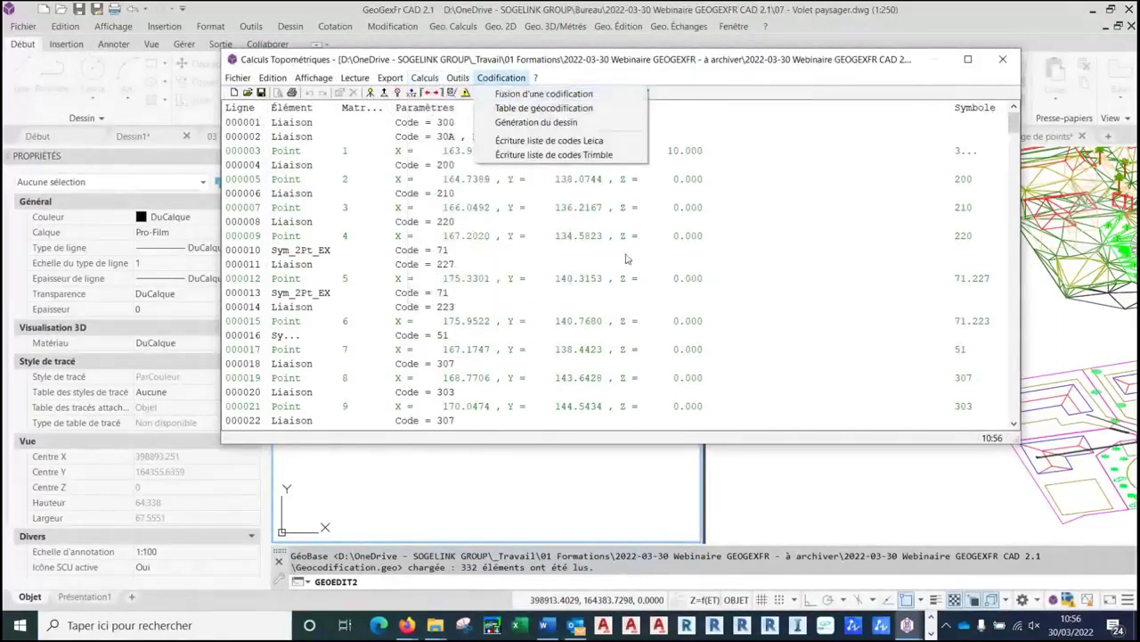
{"action": "left_click", "coordinate": [1002, 63]}
{"action": "left_click", "coordinate": [1002, 63]}
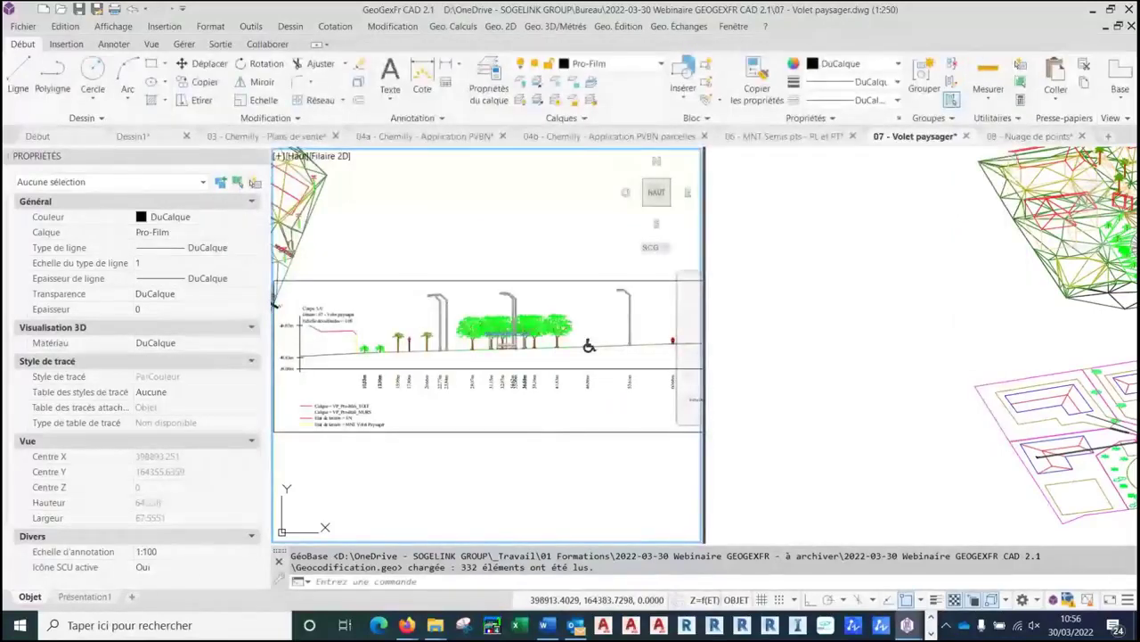